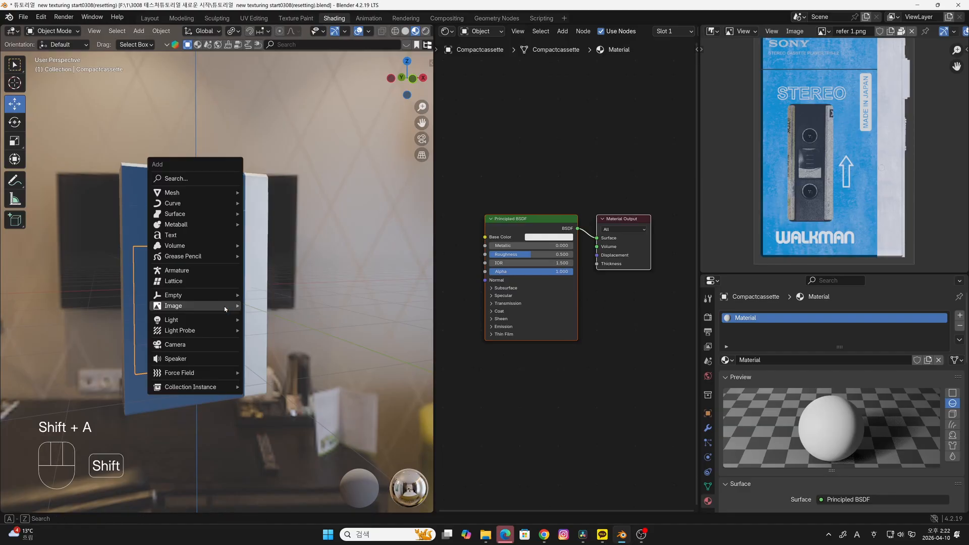
Import the image 1200px-Compactcassette.jpg into the scene as a mesh plane
{"action": "mouse_move", "coordinate": [224, 306]}
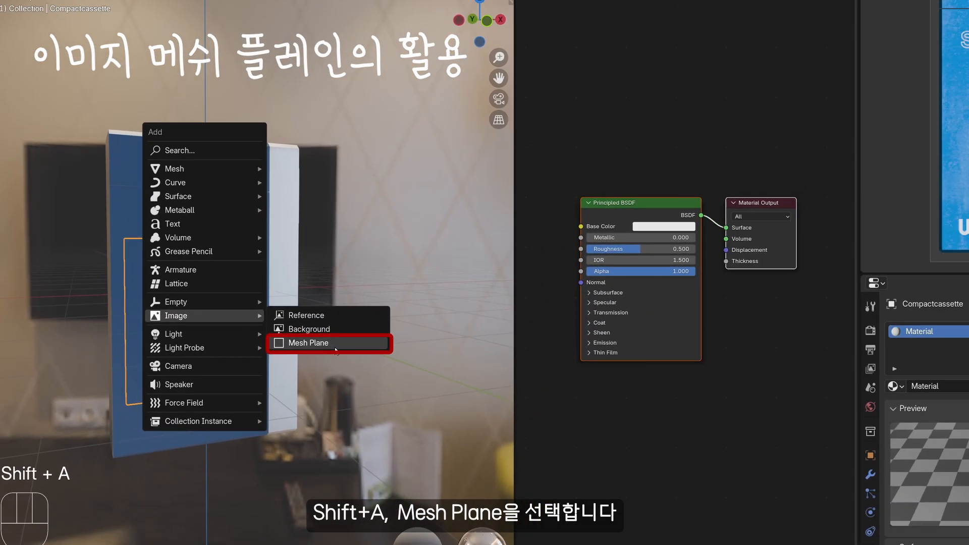
{"action": "left_click", "coordinate": [357, 357]}
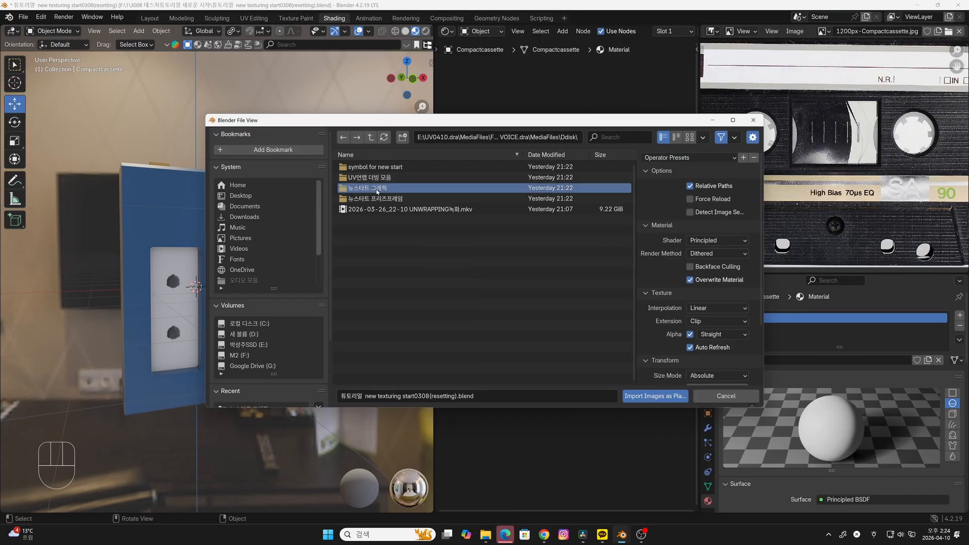
{"action": "left_click", "coordinate": [690, 138]}
{"action": "left_click", "coordinate": [364, 180]}
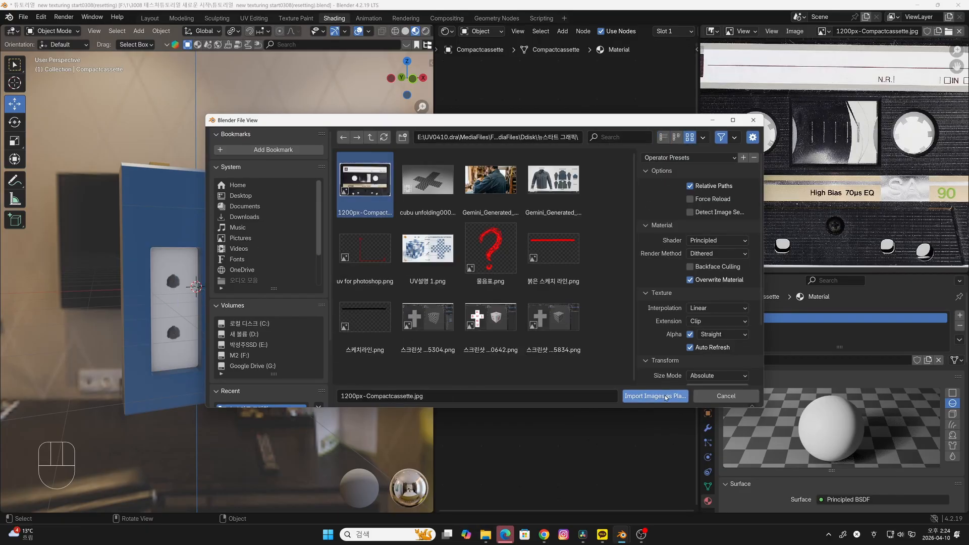
{"action": "left_click", "coordinate": [655, 395]}
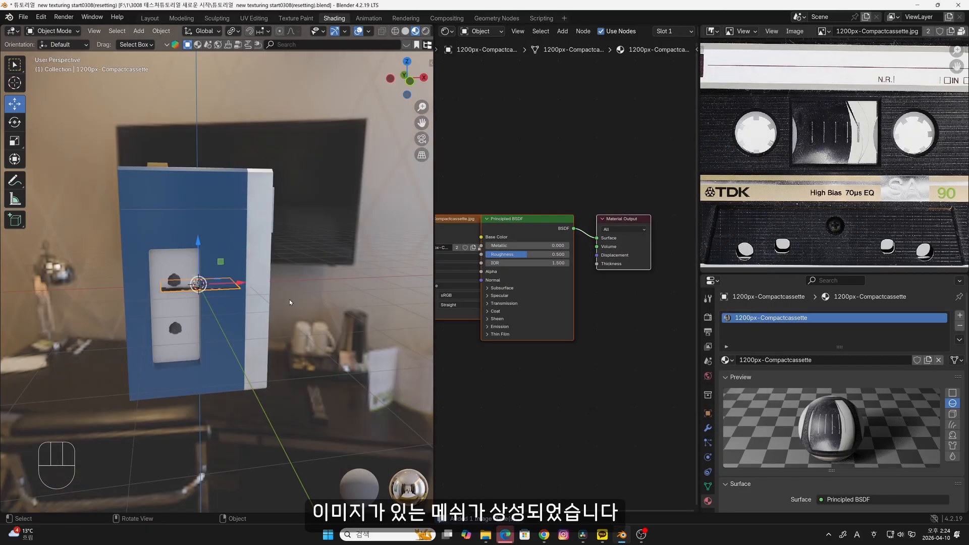
Inspect the imported cassette plane isolated in local view, and return to the full scene
{"action": "middle_click_drag", "start_coordinate": [286, 299], "coordinate": [283, 295]}
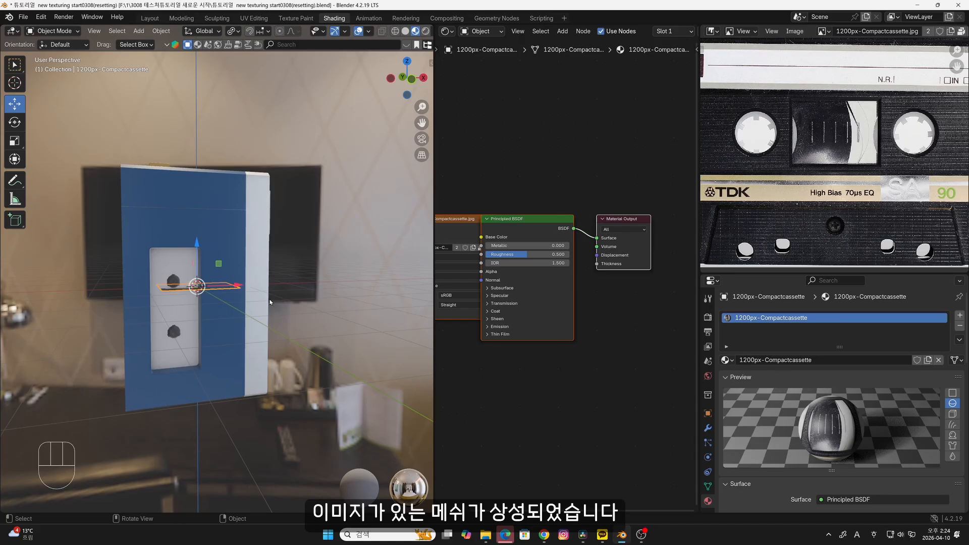
{"action": "key", "text": "g"}
{"action": "key", "text": "Escape"}
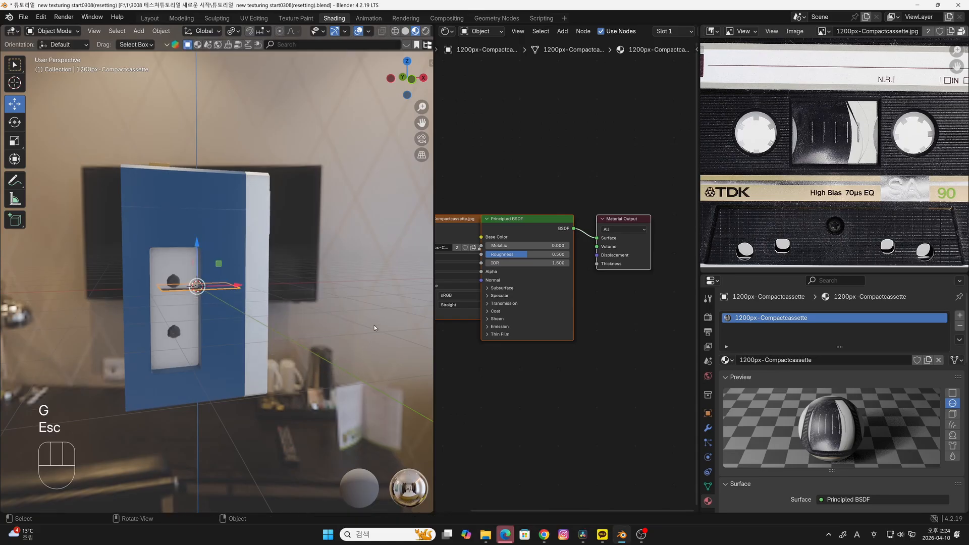
{"action": "middle_click_drag", "start_coordinate": [356, 331], "coordinate": [360, 339]}
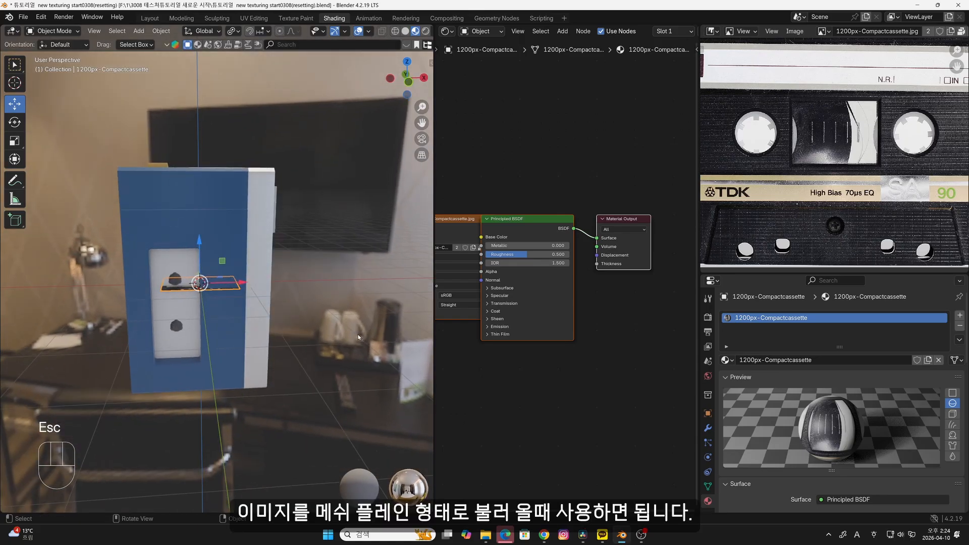
{"action": "key", "text": "slash"}
{"action": "middle_click_drag", "start_coordinate": [225, 286], "coordinate": [310, 275]}
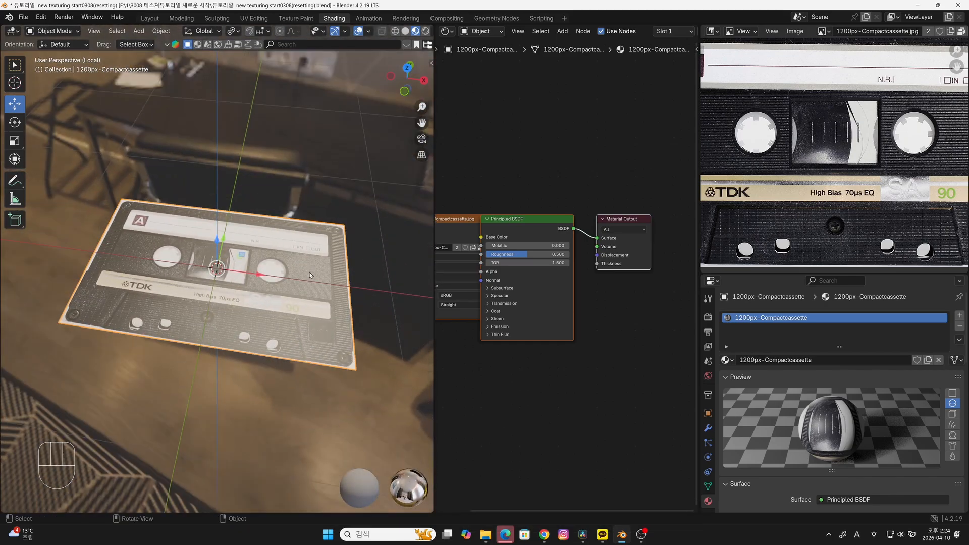
{"action": "key", "text": "slash"}
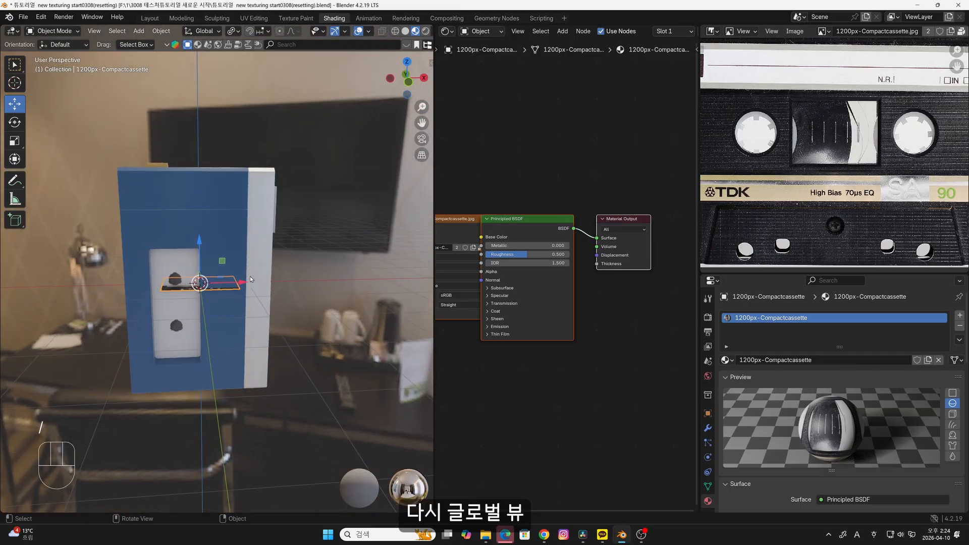
Rotate the cassette image plane 90 degrees about the X axis so it stands upright
{"action": "key", "text": "r"}
{"action": "key", "text": "x"}
{"action": "key", "text": "KP_9"}
{"action": "key", "text": "KP_0"}
{"action": "key", "text": "KP_Enter"}
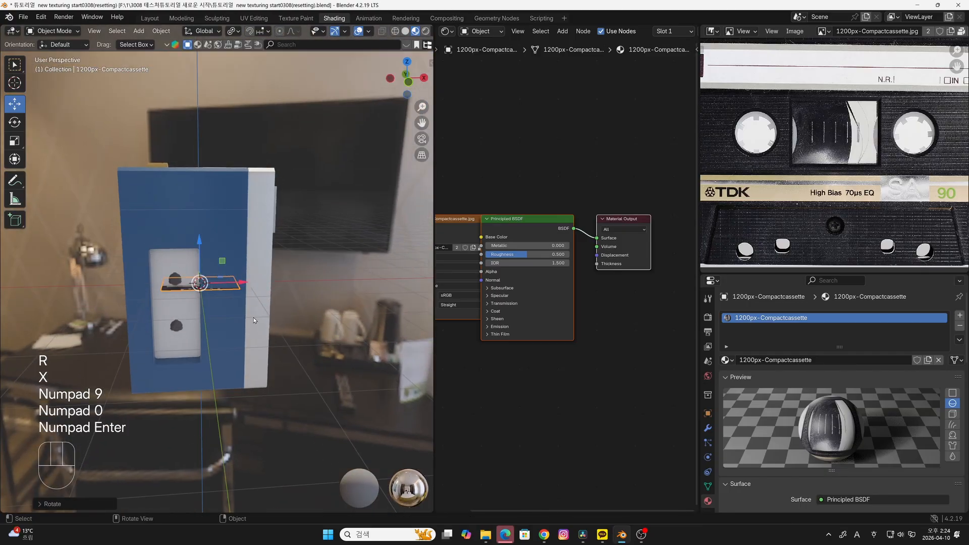
{"action": "key", "text": "r"}
{"action": "key", "text": "x"}
{"action": "key", "text": "KP_9"}
{"action": "key", "text": "KP_0"}
{"action": "key", "text": "KP_Enter"}
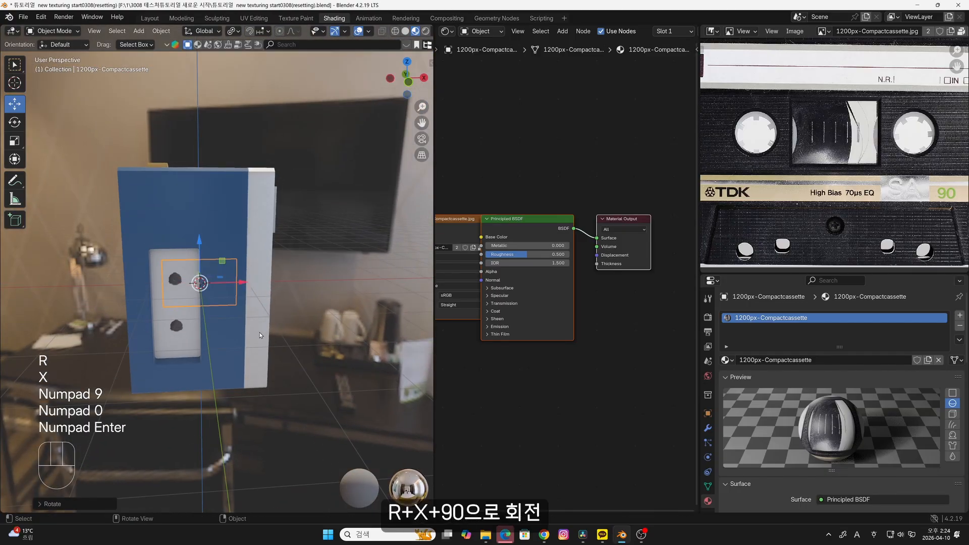
Move the cassette plane forward along the Y axis until it sits in front of the Walkman's blue face
{"action": "middle_click_drag", "start_coordinate": [255, 332], "coordinate": [230, 335]}
{"action": "left_click_drag", "start_coordinate": [188, 272], "coordinate": [196, 288]}
{"action": "middle_click_drag", "start_coordinate": [222, 285], "coordinate": [240, 281]}
{"action": "scroll", "coordinate": [240, 281], "scroll_direction": "up", "scroll_amount": 2}
Rotate the cassette plane 90 degrees about the Y axis to turn it to portrait orientation
{"action": "key", "text": "r"}
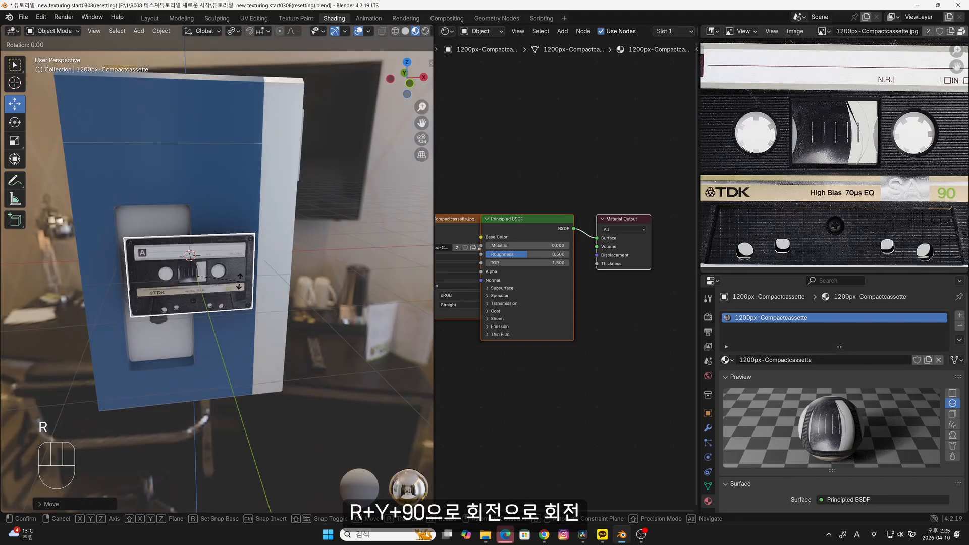
{"action": "key", "text": "y"}
{"action": "key", "text": "KP_9"}
{"action": "key", "text": "KP_0"}
{"action": "key", "text": "KP_Enter"}
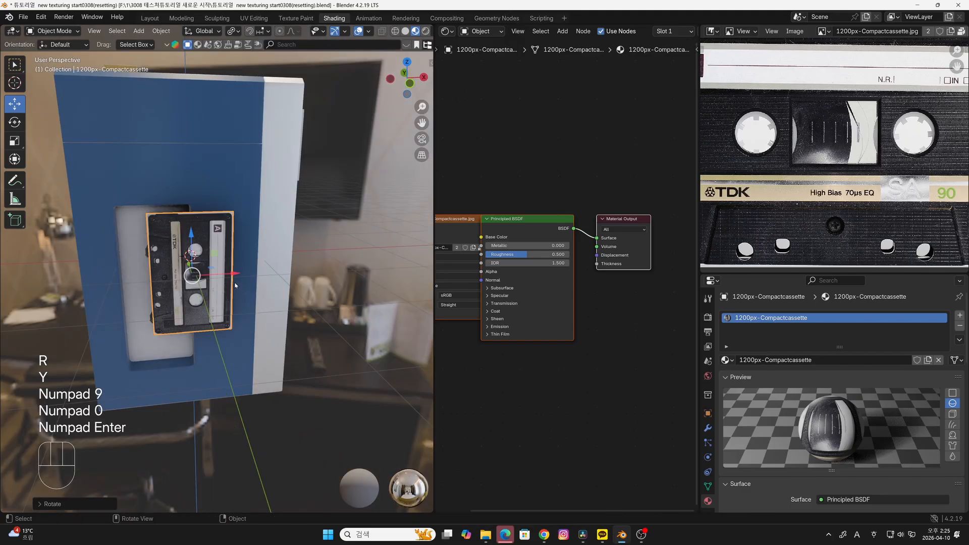
Position the cassette plane over the cassette window in front view by moving it along X and Z
{"action": "key", "text": "KP_1"}
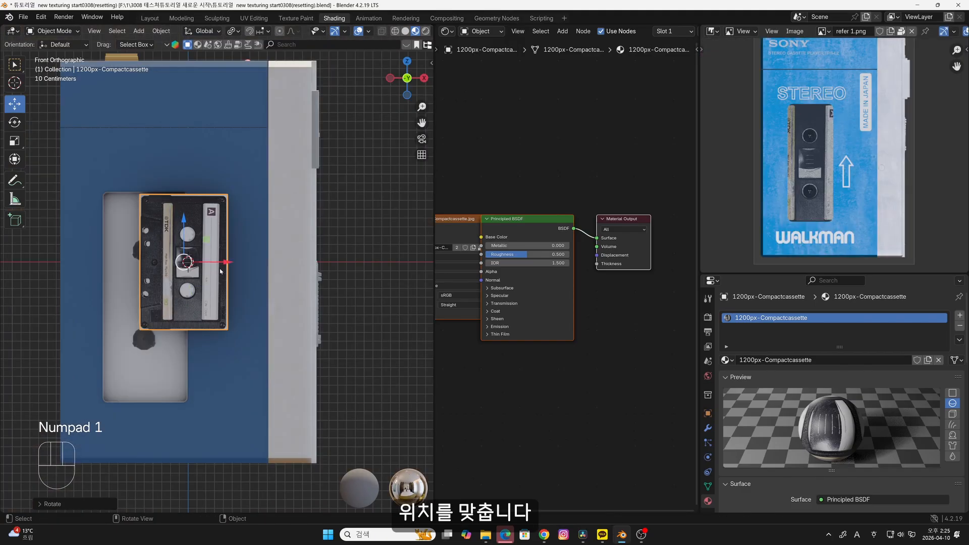
{"action": "left_click_drag", "start_coordinate": [227, 263], "coordinate": [196, 262]}
{"action": "left_click_drag", "start_coordinate": [152, 220], "coordinate": [152, 256]}
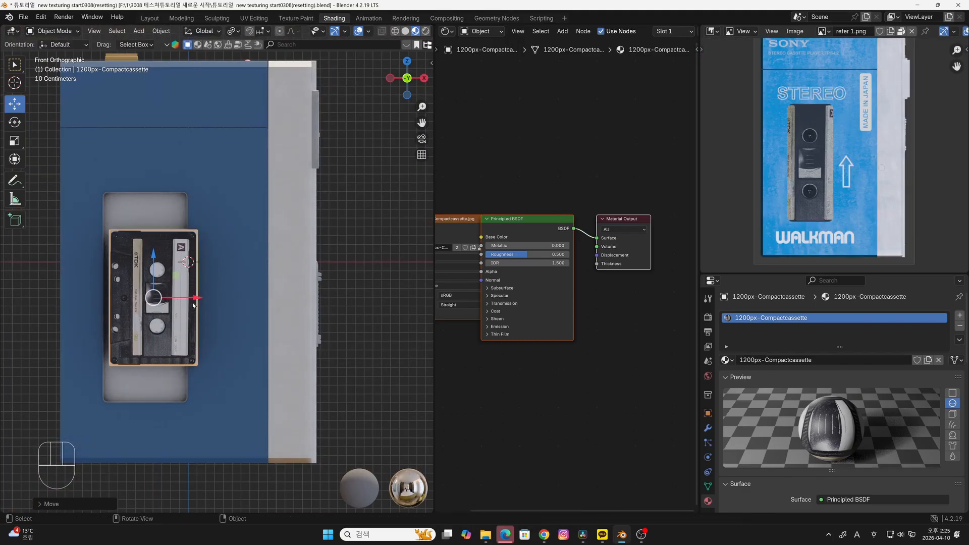
{"action": "left_click_drag", "start_coordinate": [196, 298], "coordinate": [192, 298]}
Scale up the cassette plane to fill the window's height and set it back into the recess behind the front face
{"action": "key", "text": "s"}
{"action": "left_click", "coordinate": [212, 345]}
{"action": "middle_click_drag", "start_coordinate": [212, 345], "coordinate": [182, 369]}
{"action": "left_click_drag", "start_coordinate": [160, 284], "coordinate": [182, 269]}
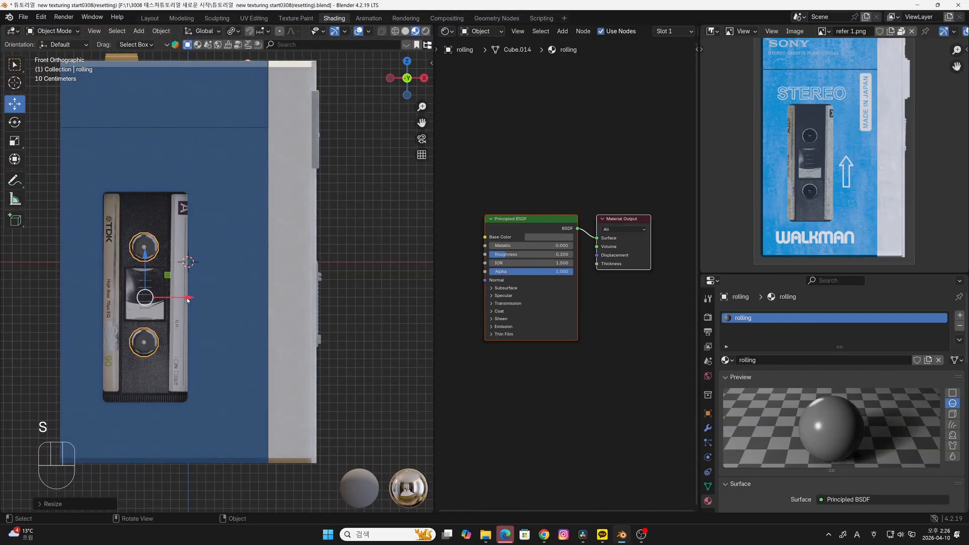
{"action": "key", "text": "Tab"}
{"action": "key", "text": "Tab"}
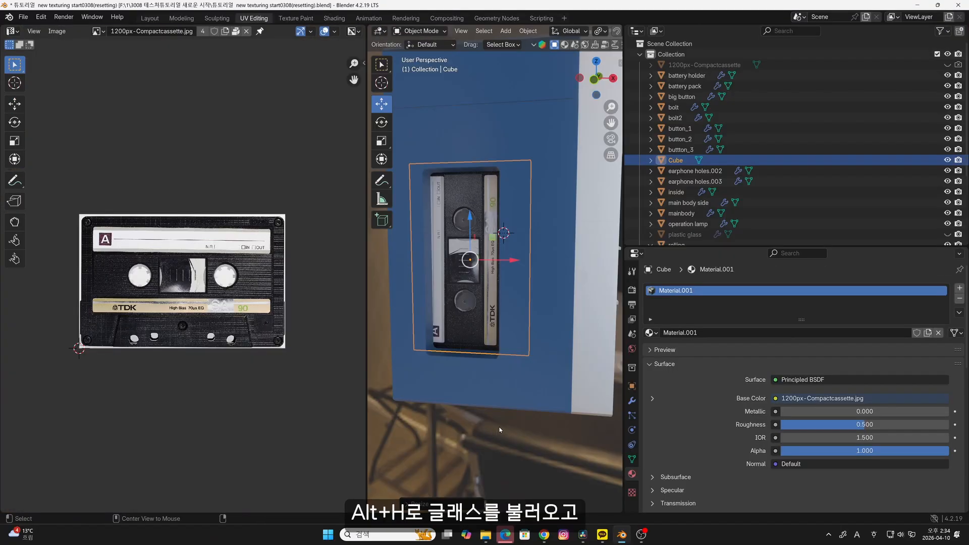
Unhide all hidden objects and select the plastic glass covering the cassette window
{"action": "key", "text": "alt+h"}
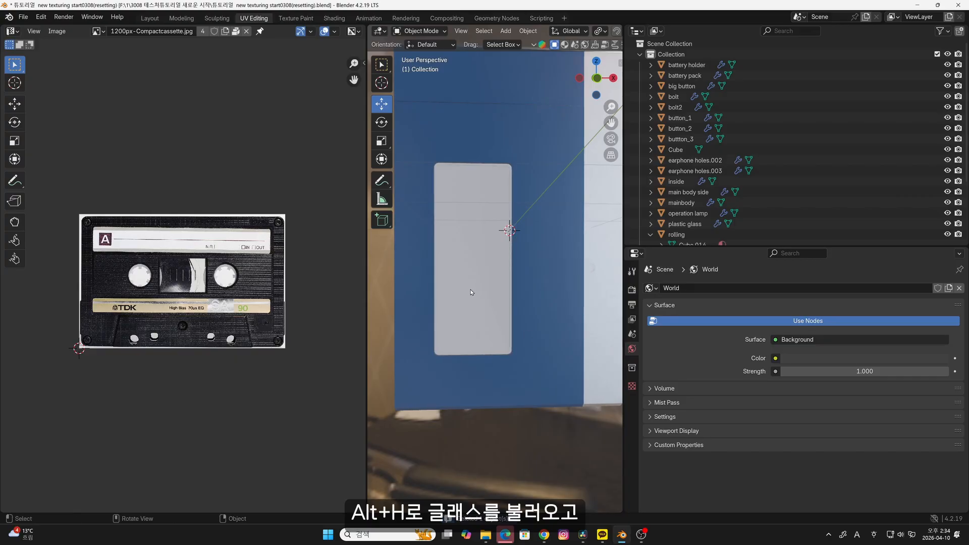
{"action": "left_click", "coordinate": [471, 292]}
{"action": "middle_click_drag", "start_coordinate": [472, 292], "coordinate": [490, 281]}
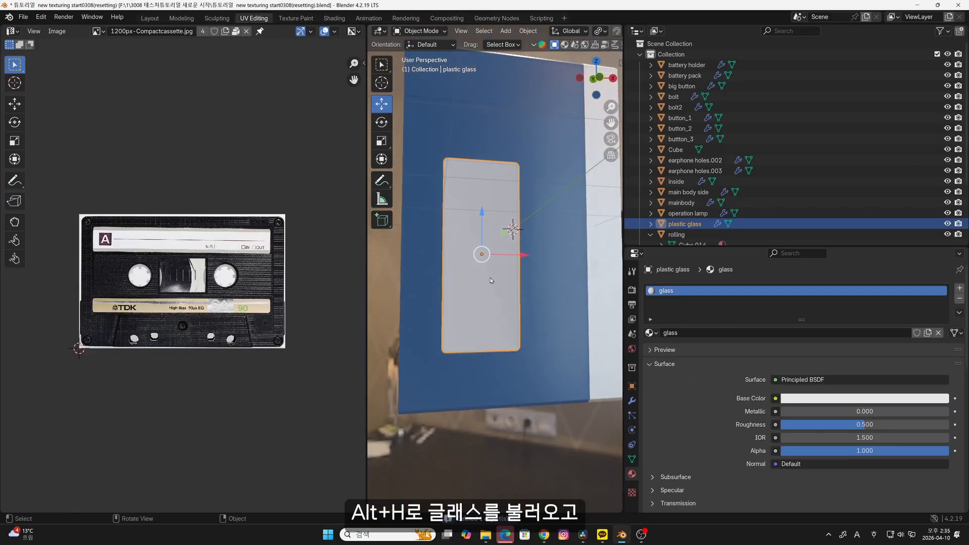
Lower the Alpha of the glass material's Principled BSDF in the Shading workspace to make the window cover transparent
{"action": "left_click", "coordinate": [334, 18]}
{"action": "mouse_move", "coordinate": [227, 227]}
{"action": "middle_mouse_down"}
{"action": "mouse_move", "coordinate": [256, 221]}
{"action": "mouse_move", "coordinate": [213, 218]}
{"action": "middle_mouse_up"}
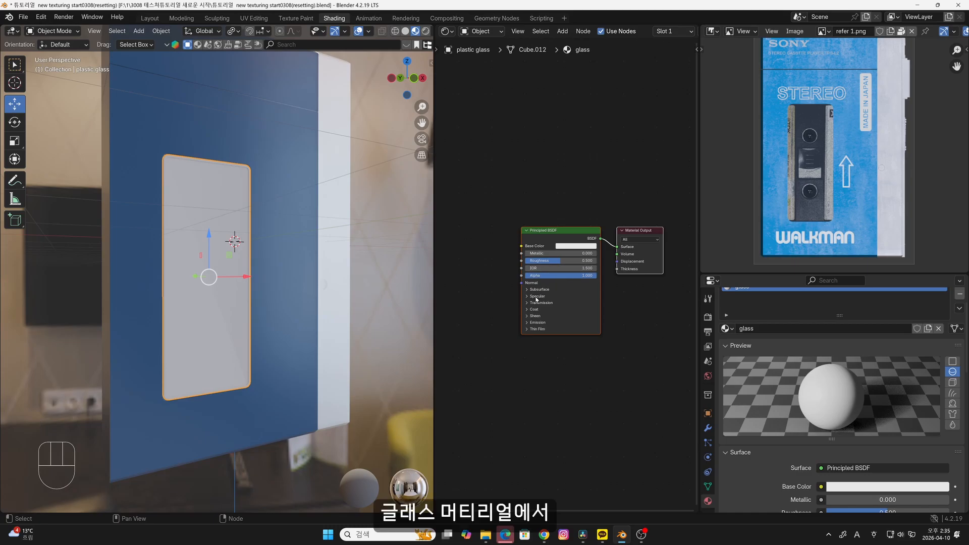
{"action": "scroll", "coordinate": [561, 250], "scroll_direction": "up", "scroll_amount": 1}
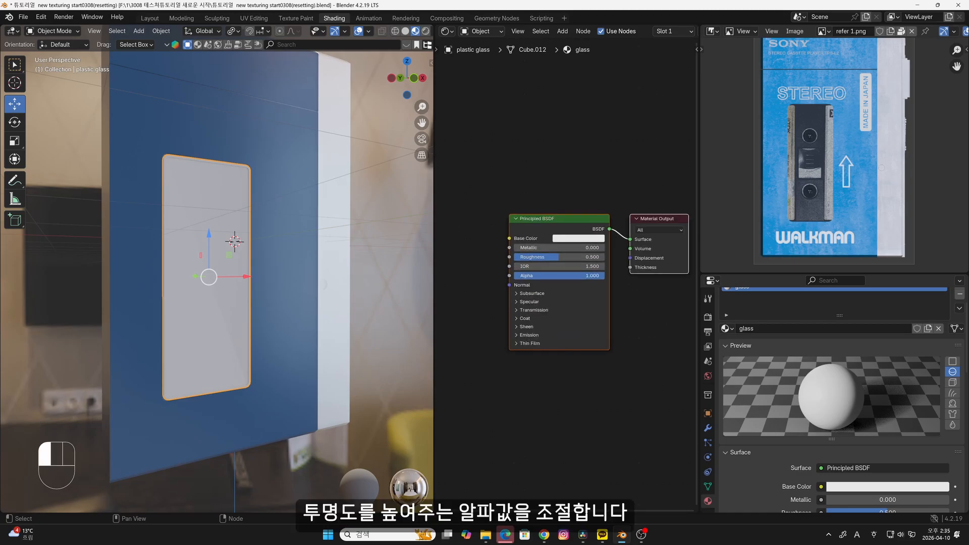
{"action": "left_click_drag", "start_coordinate": [570, 277], "coordinate": [527, 277]}
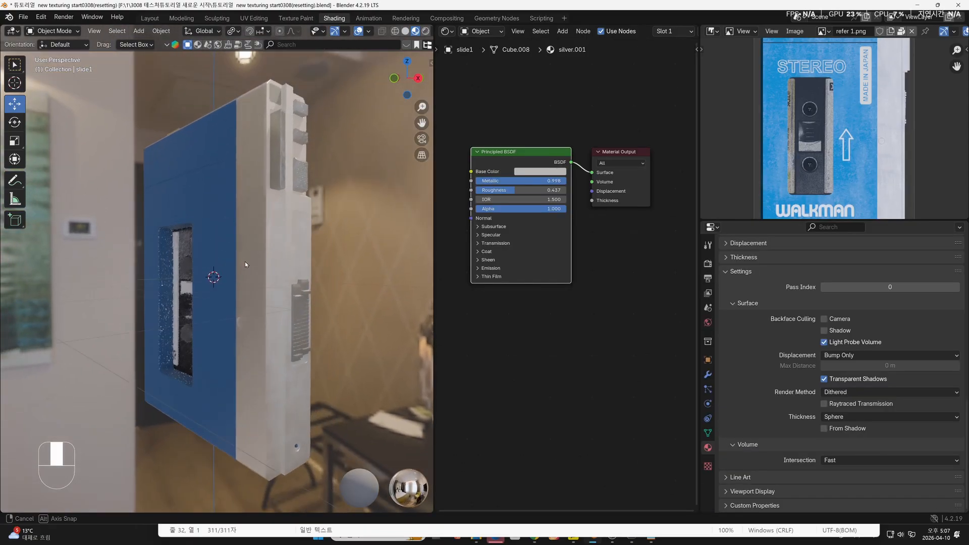
Review the Principled BSDF materials of the big button and the blue main body, viewing the model from several sides
{"action": "middle_click_drag", "start_coordinate": [245, 264], "coordinate": [265, 222]}
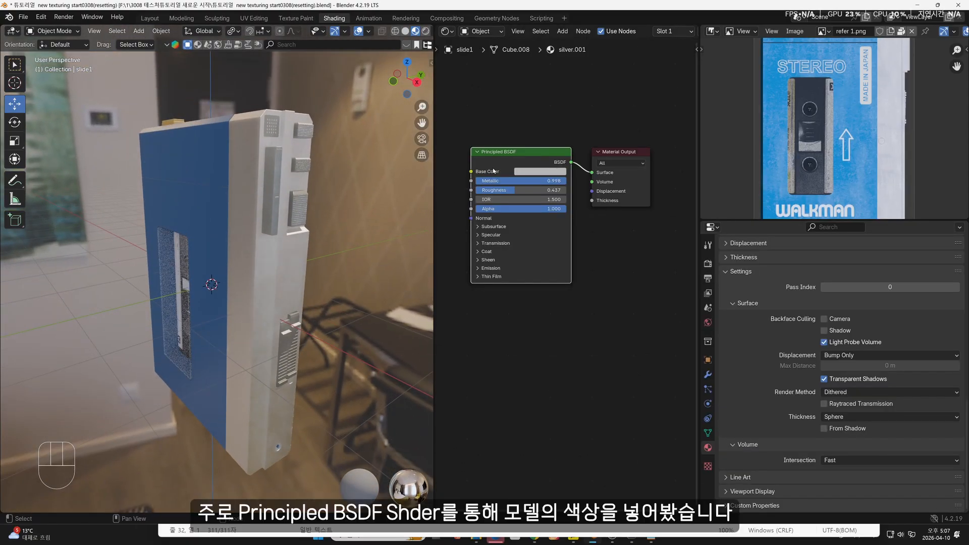
{"action": "middle_click_drag", "start_coordinate": [494, 158], "coordinate": [505, 191]}
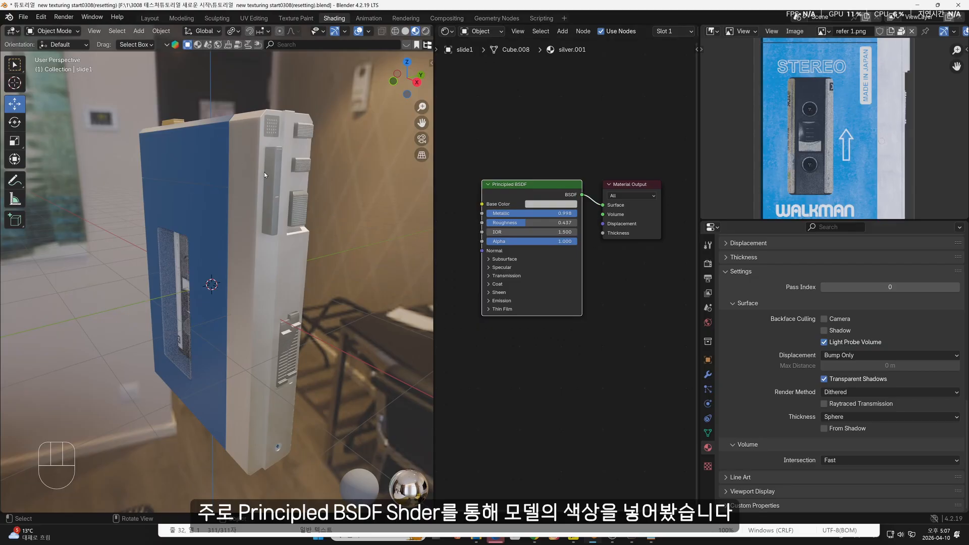
{"action": "left_click", "coordinate": [264, 174]}
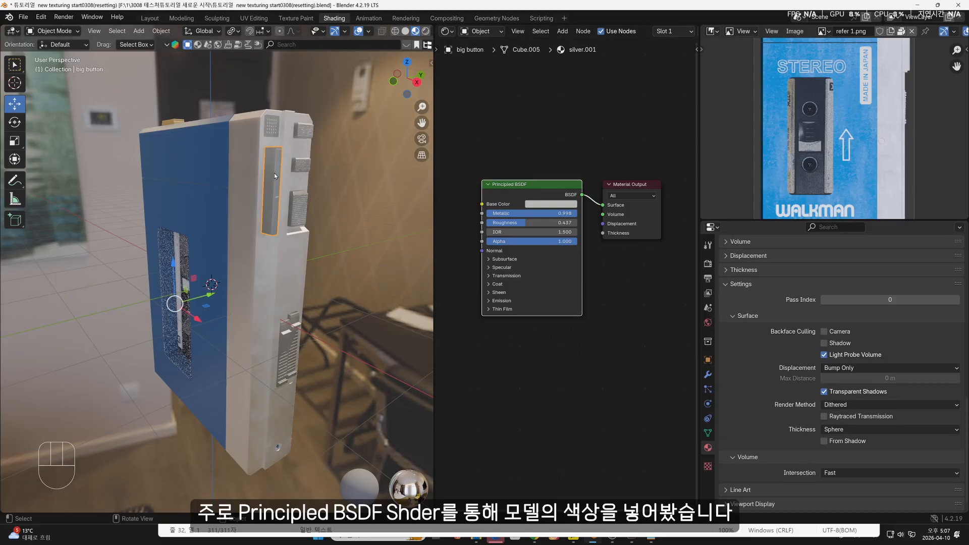
{"action": "left_click", "coordinate": [181, 125]}
{"action": "middle_click_drag", "start_coordinate": [614, 284], "coordinate": [617, 278]}
{"action": "middle_click_drag", "start_coordinate": [245, 276], "coordinate": [293, 235]}
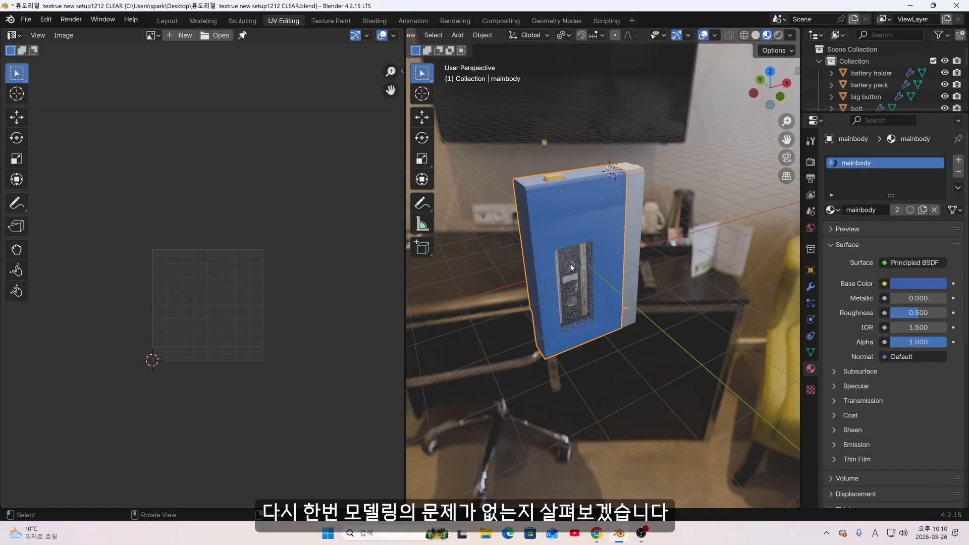
Switch the viewport of the Walkman model from material preview to Solid shading
{"action": "mouse_move", "coordinate": [572, 267]}
{"action": "middle_mouse_down"}
{"action": "mouse_move", "coordinate": [580, 232]}
{"action": "mouse_move", "coordinate": [613, 210]}
{"action": "mouse_move", "coordinate": [562, 210]}
{"action": "middle_mouse_up"}
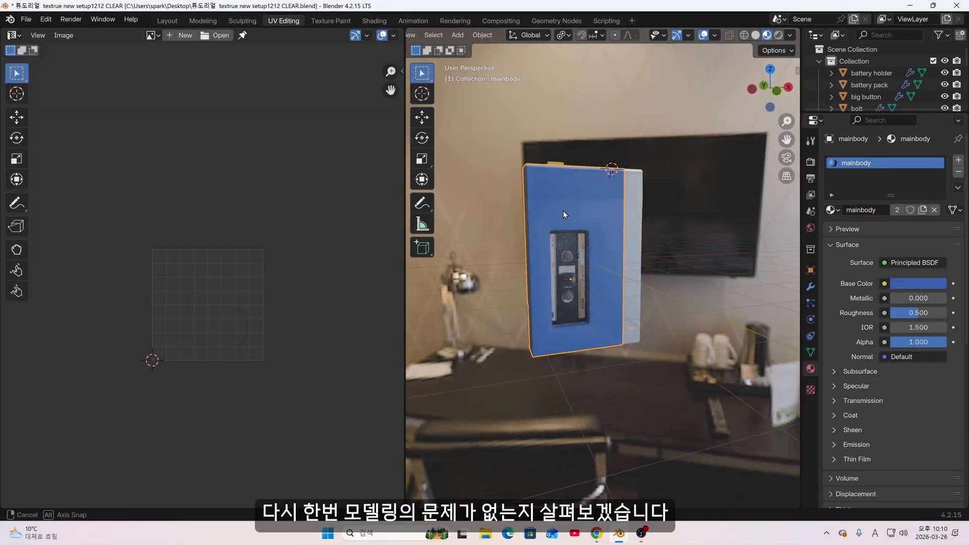
{"action": "left_click", "coordinate": [790, 35]}
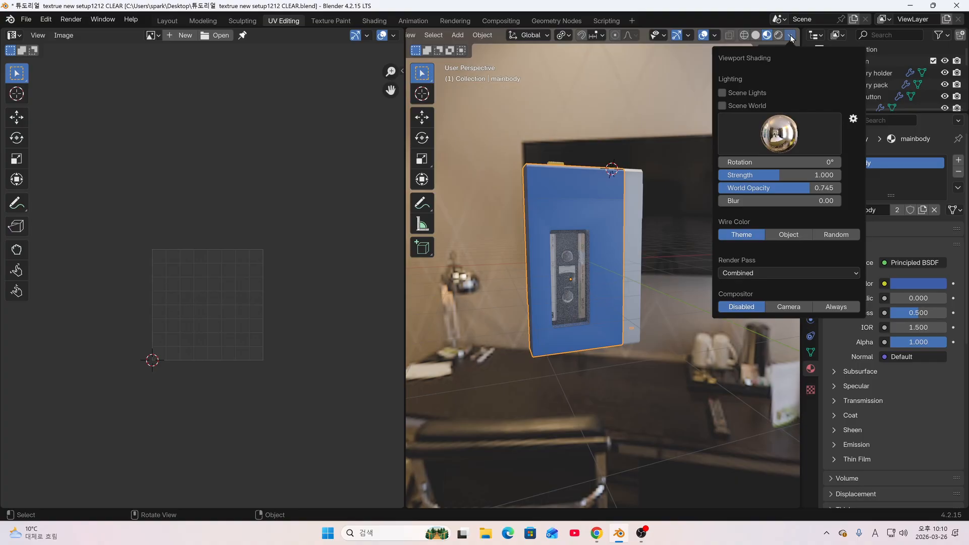
{"action": "left_click", "coordinate": [757, 35]}
{"action": "left_click", "coordinate": [756, 35]}
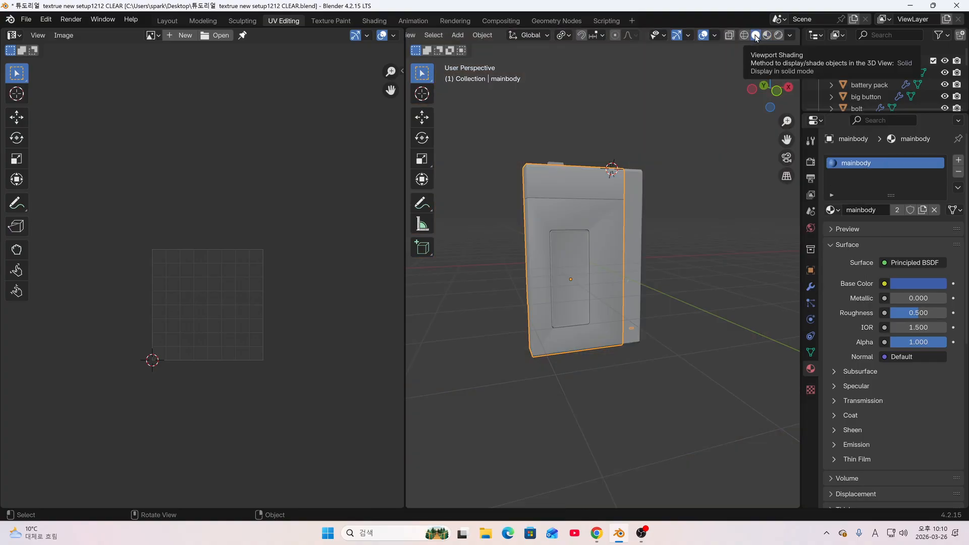
Set the solid viewport lighting to MatCap with the glossy dark red sphere
{"action": "left_click", "coordinate": [790, 35]}
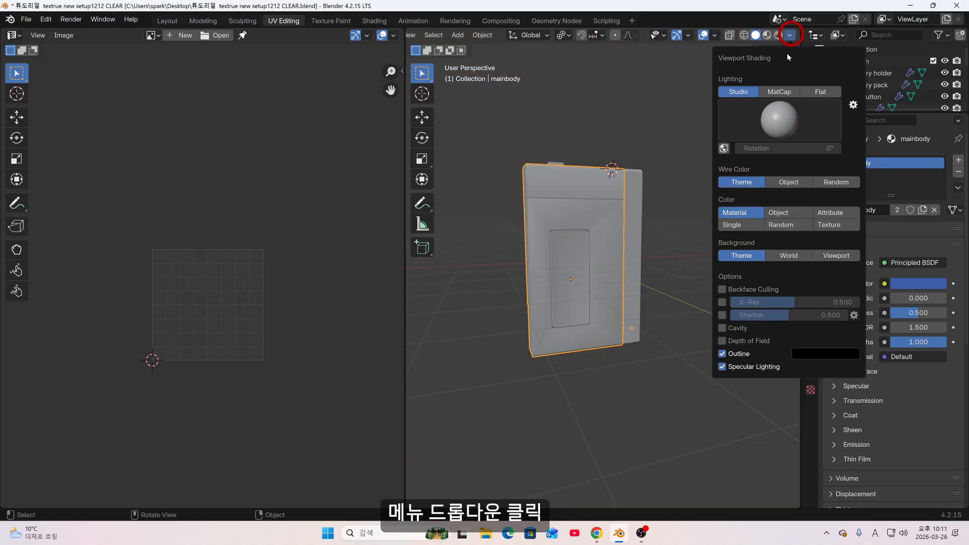
{"action": "left_click", "coordinate": [780, 93]}
{"action": "left_click", "coordinate": [782, 114]}
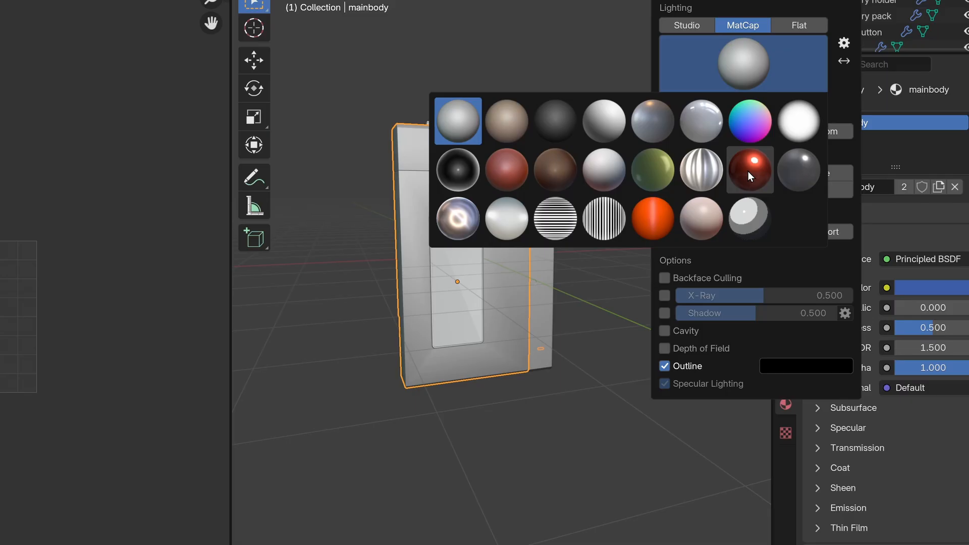
{"action": "left_click", "coordinate": [698, 129]}
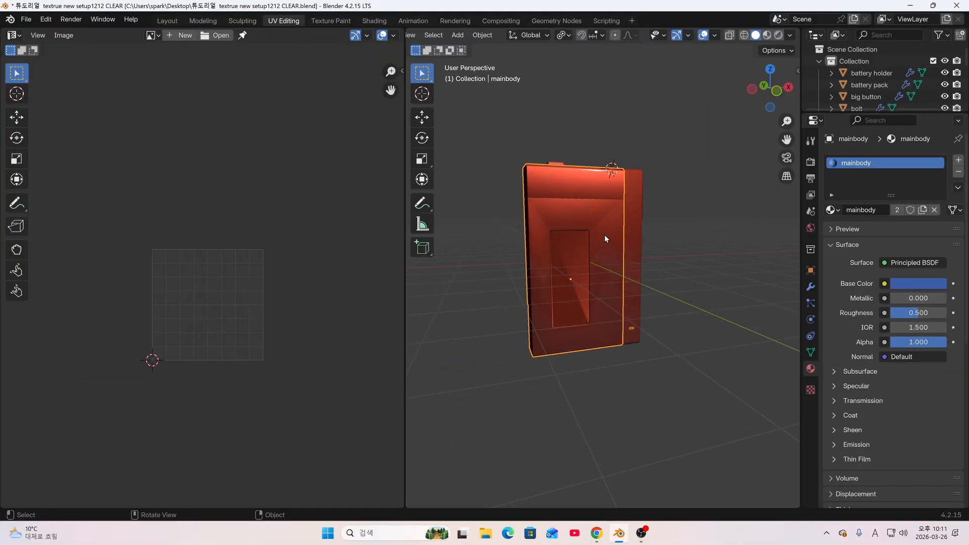
Examine the main body's front for shading artifacts, and isolate it in local view to check its back
{"action": "middle_click_drag", "start_coordinate": [355, 201], "coordinate": [419, 71]}
{"action": "middle_click_drag", "start_coordinate": [639, 167], "coordinate": [517, 201]}
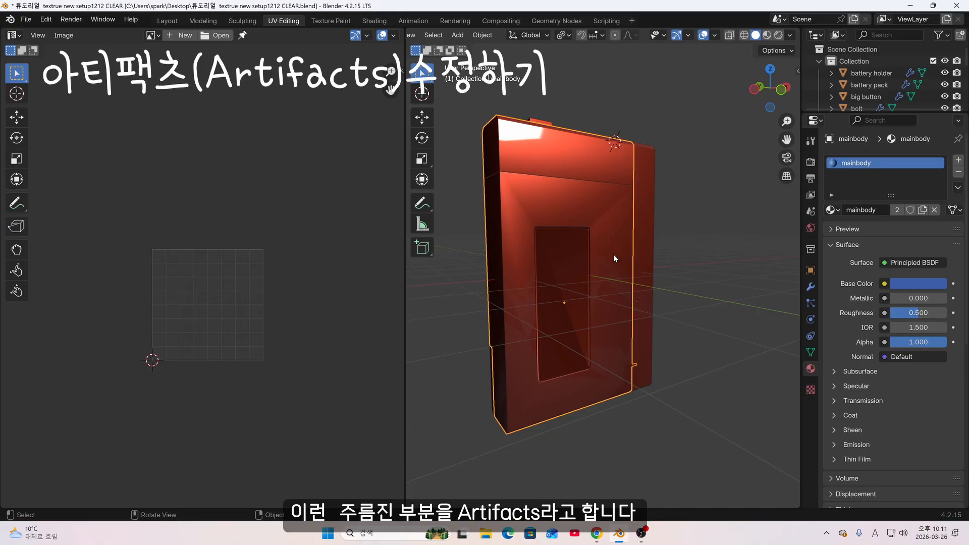
{"action": "middle_click_drag", "start_coordinate": [615, 258], "coordinate": [594, 186]}
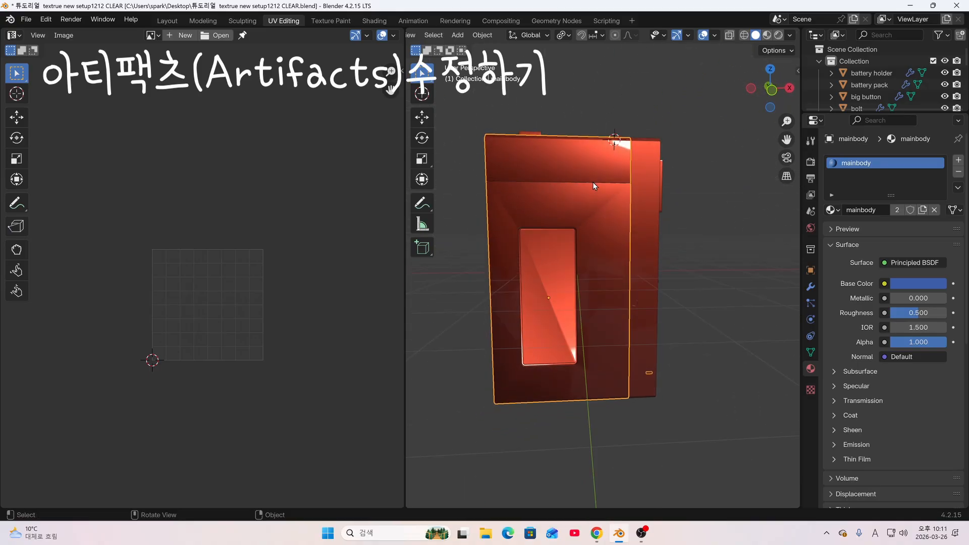
{"action": "key", "text": "KP_Divide"}
{"action": "middle_click_drag", "start_coordinate": [584, 222], "coordinate": [609, 307]}
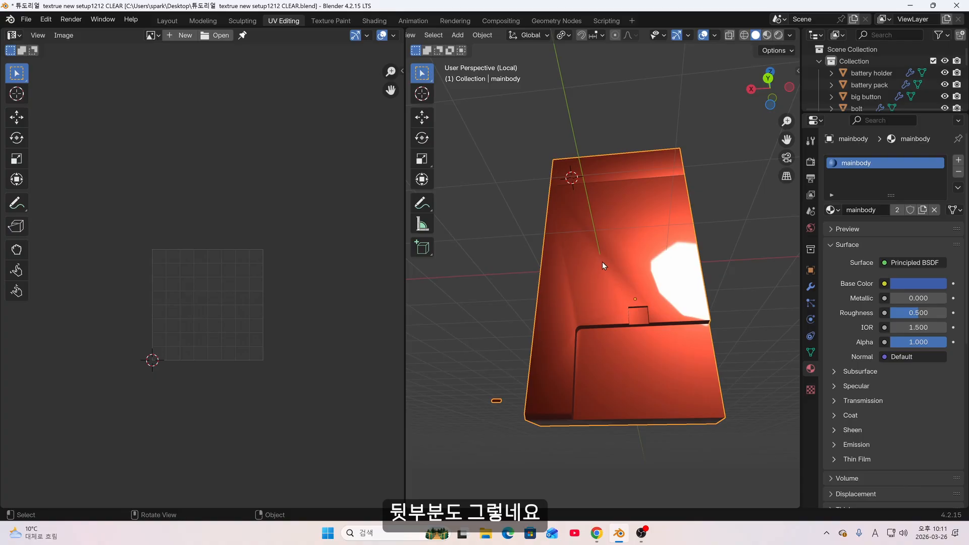
Inspect the main body's Bevel modifier, comparing the shading with its viewport display off and on
{"action": "middle_click_drag", "start_coordinate": [604, 265], "coordinate": [539, 297]}
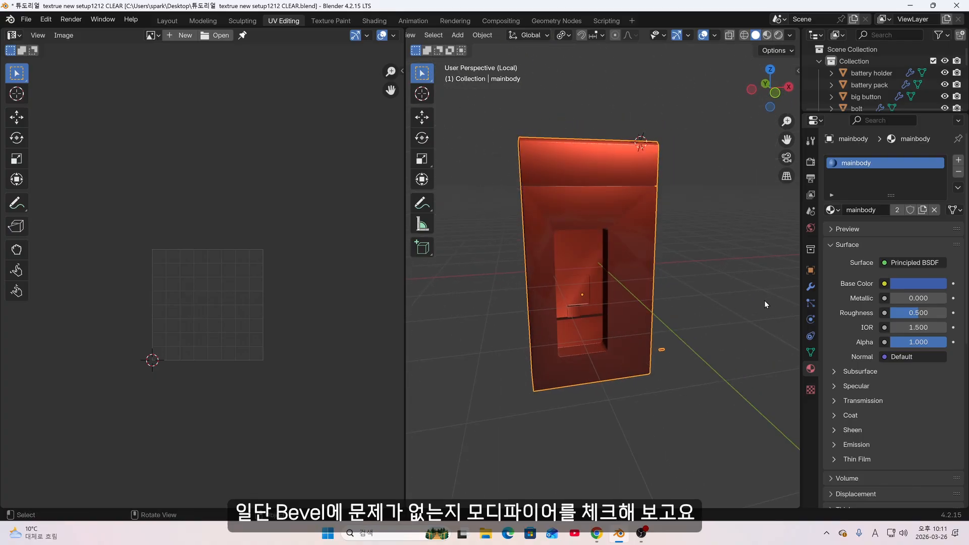
{"action": "left_click", "coordinate": [810, 287]}
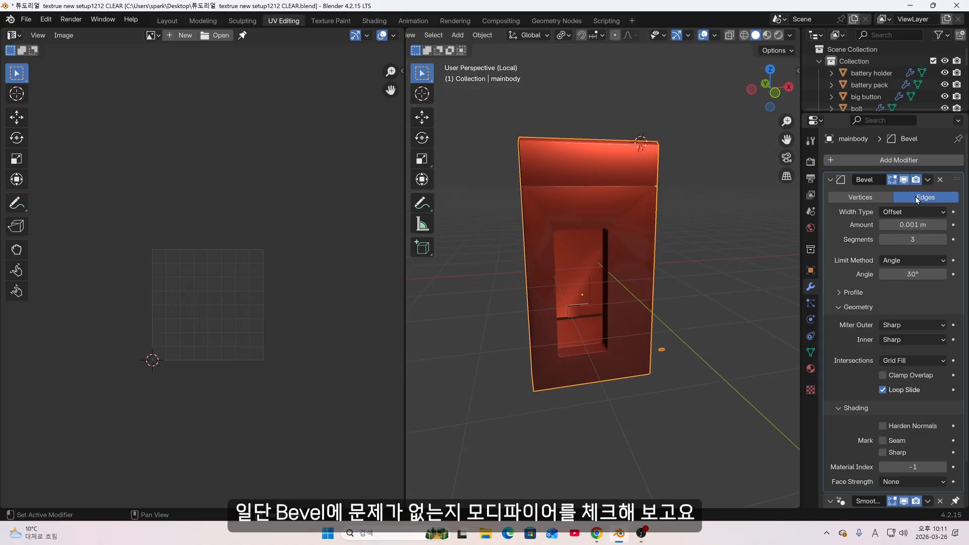
{"action": "left_click", "coordinate": [907, 180]}
{"action": "mouse_move", "coordinate": [727, 207]}
{"action": "middle_mouse_down"}
{"action": "mouse_move", "coordinate": [691, 215]}
{"action": "mouse_move", "coordinate": [686, 227]}
{"action": "middle_mouse_up"}
{"action": "left_click", "coordinate": [907, 179]}
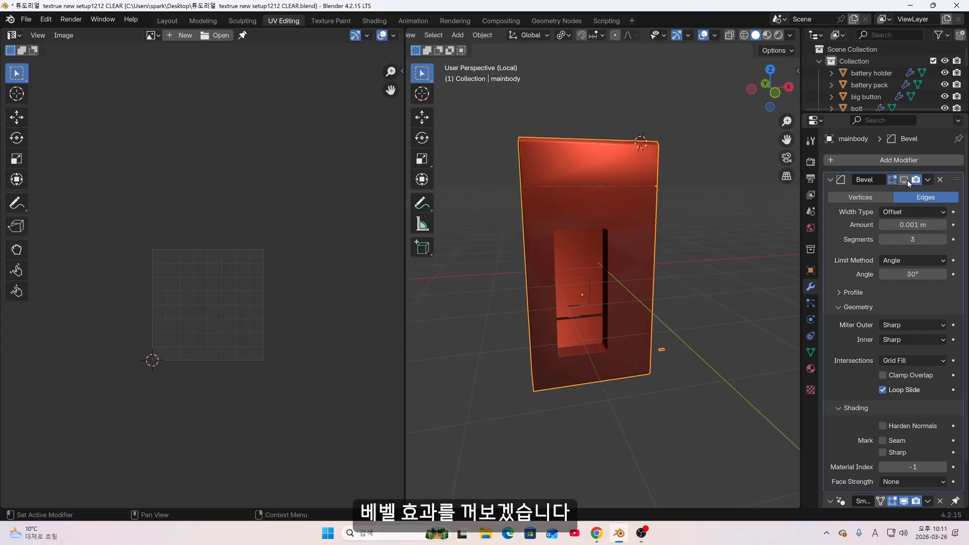
{"action": "middle_click_drag", "start_coordinate": [728, 207], "coordinate": [686, 227]}
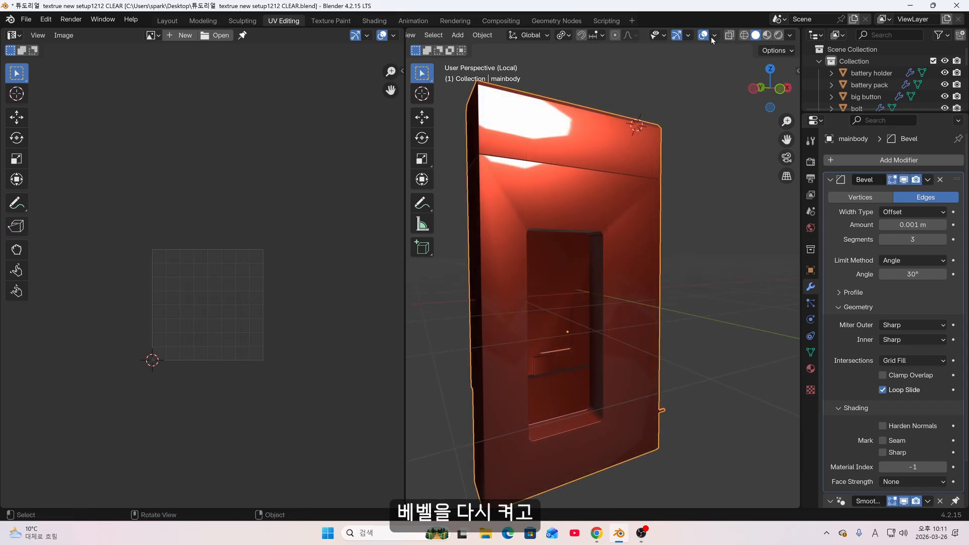
Enable the wireframe overlay in the 3D viewport to show the main body's edge layout
{"action": "left_click", "coordinate": [716, 35]}
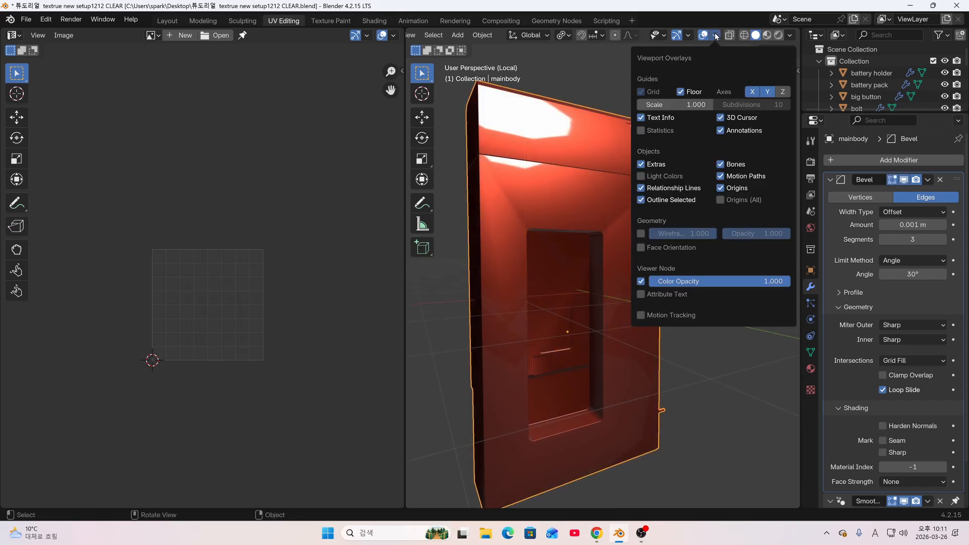
{"action": "left_click", "coordinate": [642, 234]}
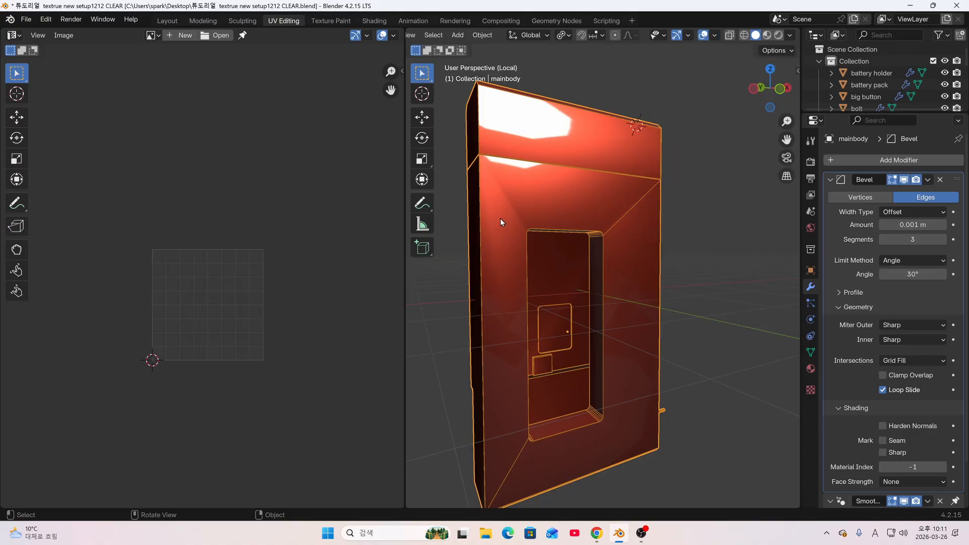
{"action": "scroll", "coordinate": [508, 216], "scroll_direction": "up", "scroll_amount": 3}
{"action": "middle_click_drag", "start_coordinate": [608, 278], "coordinate": [629, 265]}
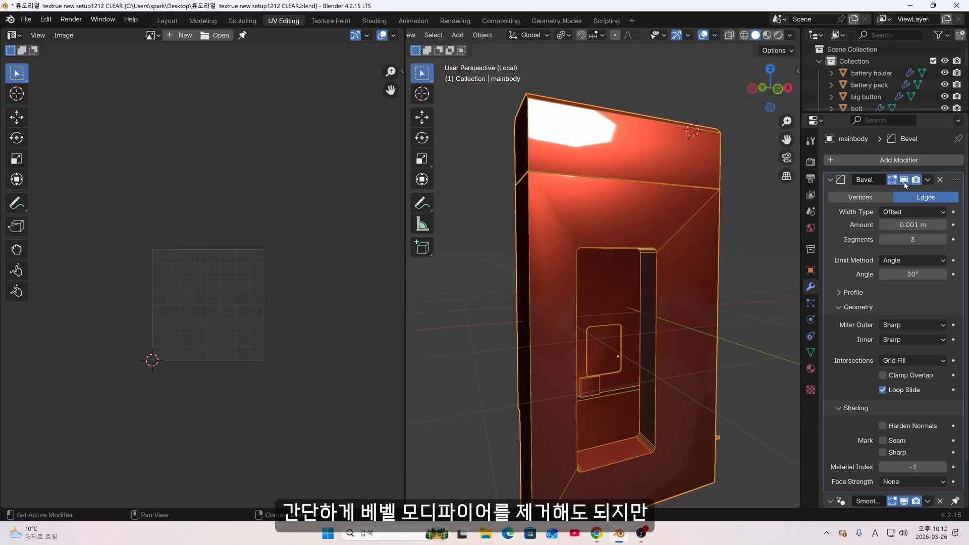
Compare the main body's edges with the Bevel modifier hidden and shown, examining the window opening and upper corner
{"action": "left_click", "coordinate": [904, 180]}
{"action": "scroll", "coordinate": [619, 254], "scroll_direction": "up", "scroll_amount": 2}
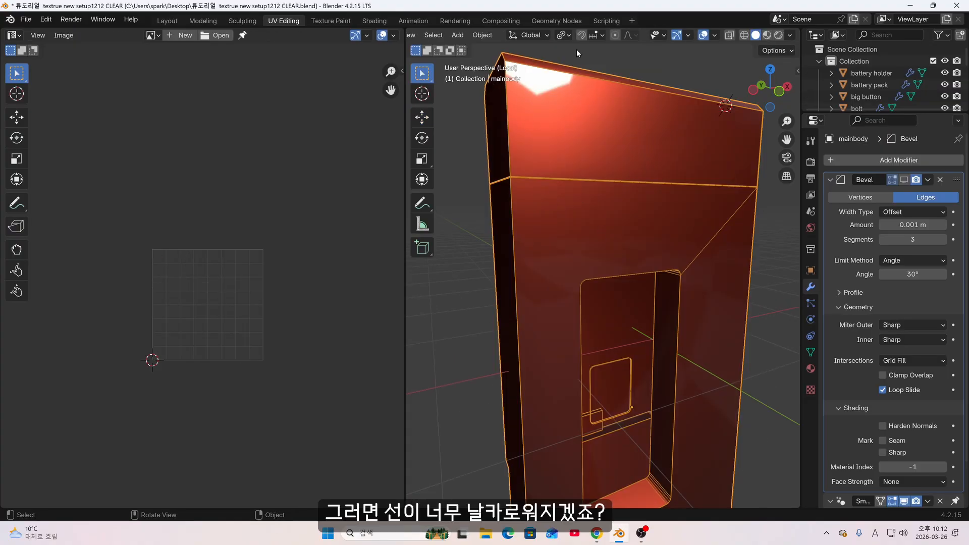
{"action": "left_click", "coordinate": [905, 181]}
{"action": "middle_click_drag", "start_coordinate": [533, 325], "coordinate": [634, 244]}
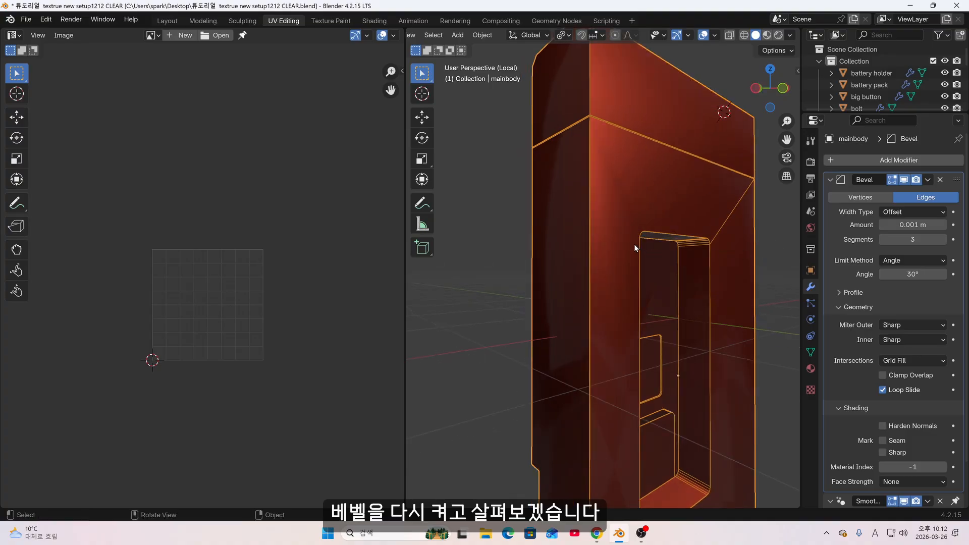
{"action": "scroll", "coordinate": [634, 243], "scroll_direction": "down", "scroll_amount": 6}
{"action": "middle_click_drag", "start_coordinate": [581, 213], "coordinate": [606, 226]}
{"action": "scroll", "coordinate": [647, 253], "scroll_direction": "up", "scroll_amount": 1}
{"action": "scroll", "coordinate": [648, 253], "scroll_direction": "down", "scroll_amount": 1}
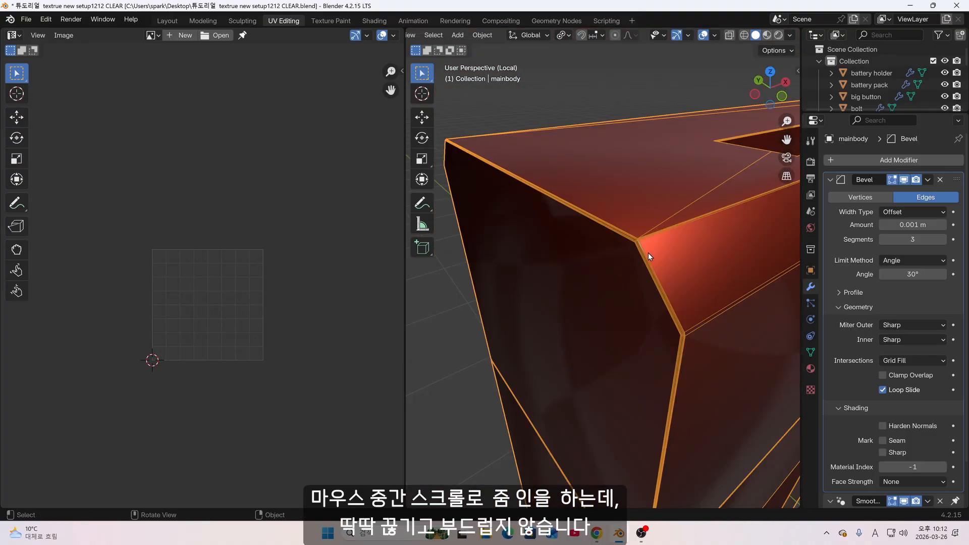
Place the 3D cursor beside the main body's upper corner and test zooming in and out there
{"action": "middle_click_drag", "start_coordinate": [648, 253], "coordinate": [620, 254]}
{"action": "right_click", "coordinate": [598, 274], "text": "shift"}
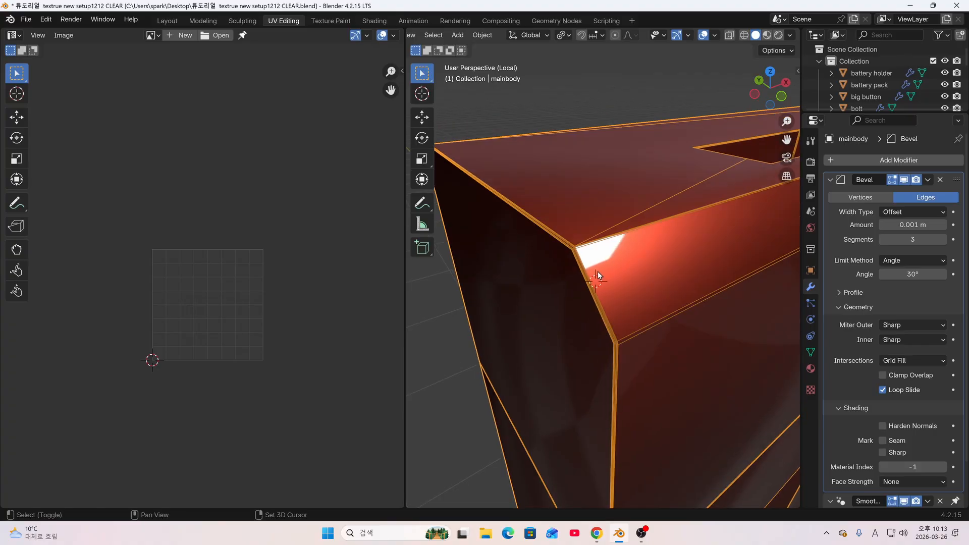
{"action": "scroll", "coordinate": [598, 273], "scroll_direction": "up", "scroll_amount": 1}
{"action": "scroll", "coordinate": [597, 273], "scroll_direction": "down", "scroll_amount": 1}
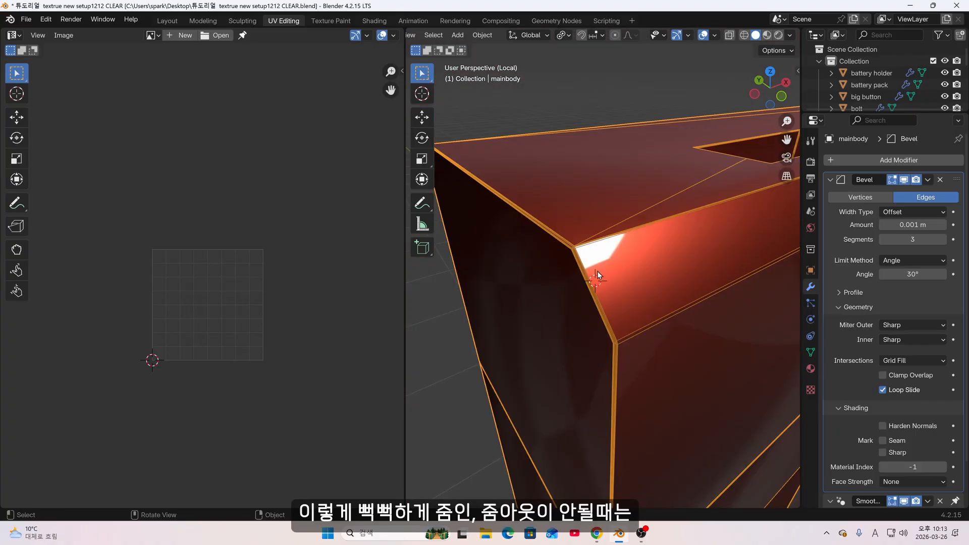
{"action": "scroll", "coordinate": [598, 273], "scroll_direction": "up", "scroll_amount": 1}
{"action": "scroll", "coordinate": [598, 271], "scroll_direction": "down", "scroll_amount": 1}
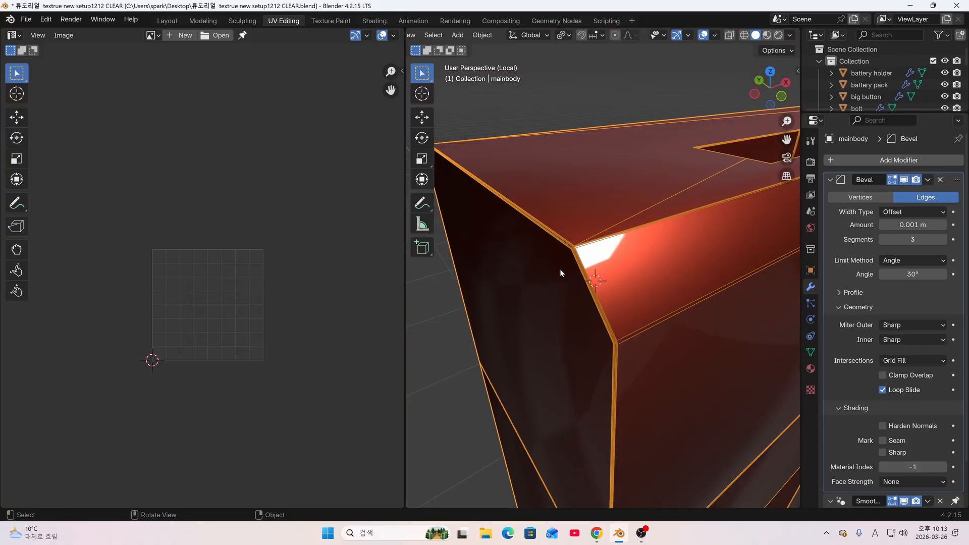
{"action": "scroll", "coordinate": [562, 277], "scroll_direction": "up", "scroll_amount": 1}
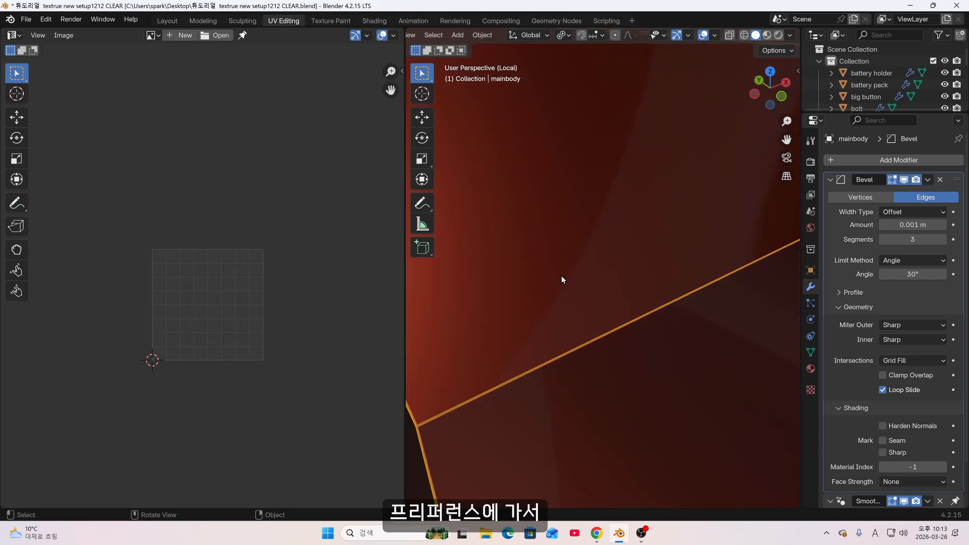
{"action": "scroll", "coordinate": [561, 276], "scroll_direction": "down", "scroll_amount": 1}
Enable Auto Depth in the Navigation preferences and close the preferences
{"action": "left_click", "coordinate": [46, 19]}
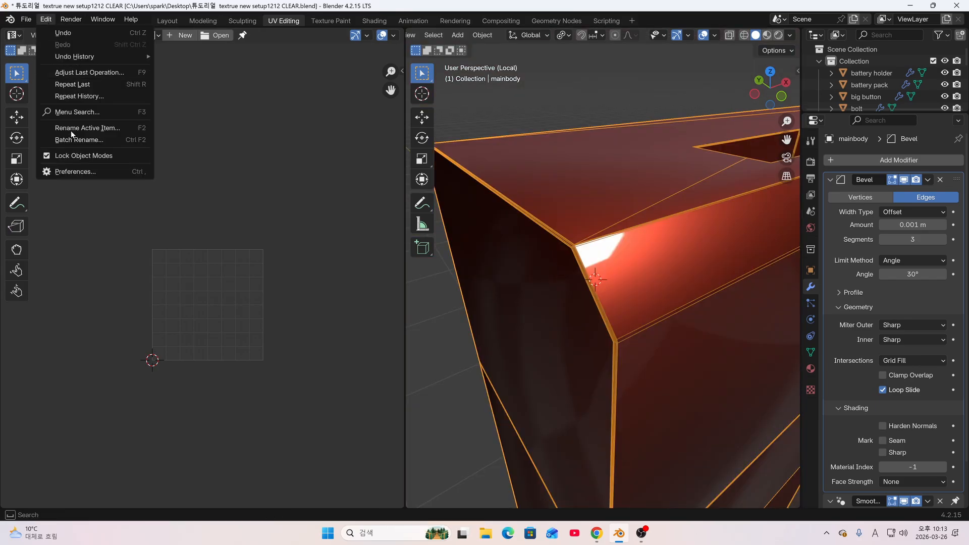
{"action": "left_click", "coordinate": [75, 172]}
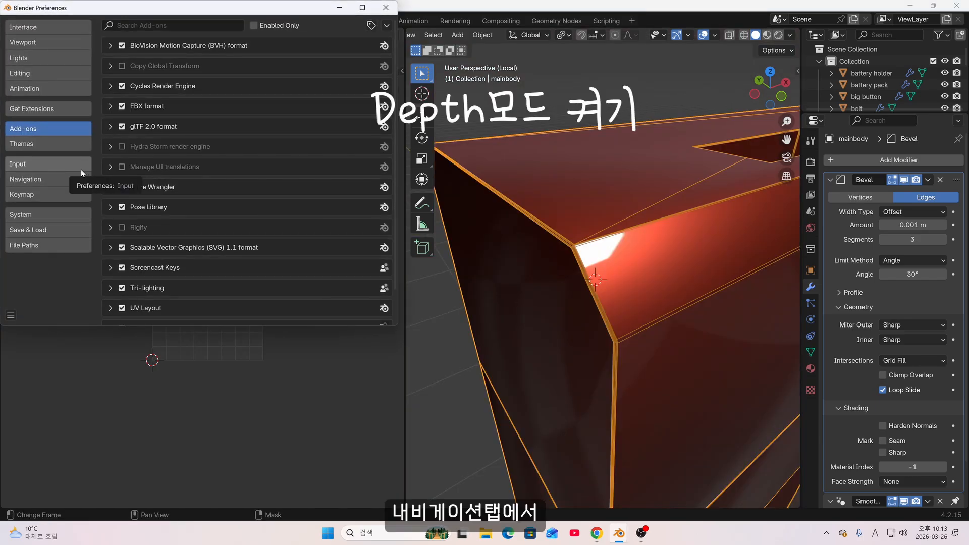
{"action": "left_click", "coordinate": [69, 180]}
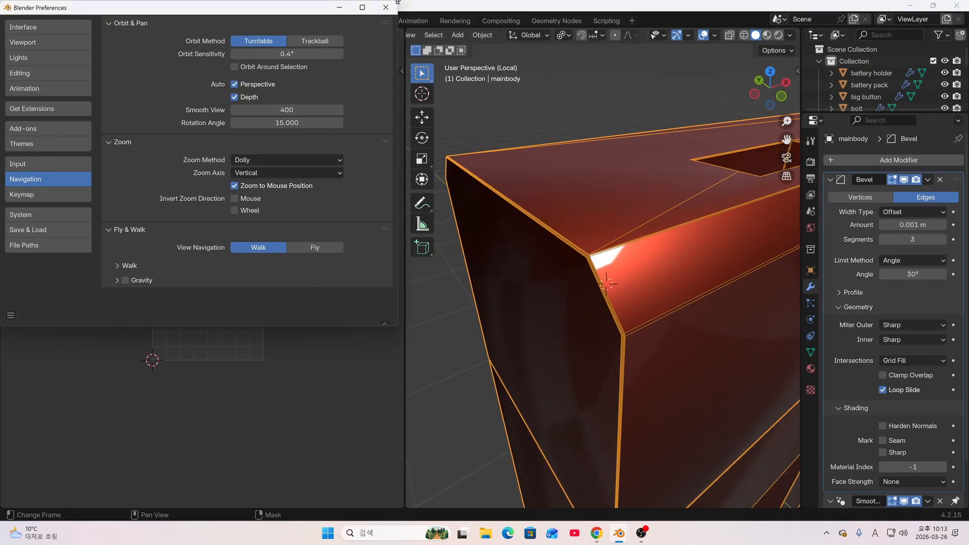
{"action": "left_click", "coordinate": [382, 11]}
Set the main body's Bevel segments to 1 and inspect the bevelled upper corner up close
{"action": "scroll", "coordinate": [650, 256], "scroll_direction": "up", "scroll_amount": 5}
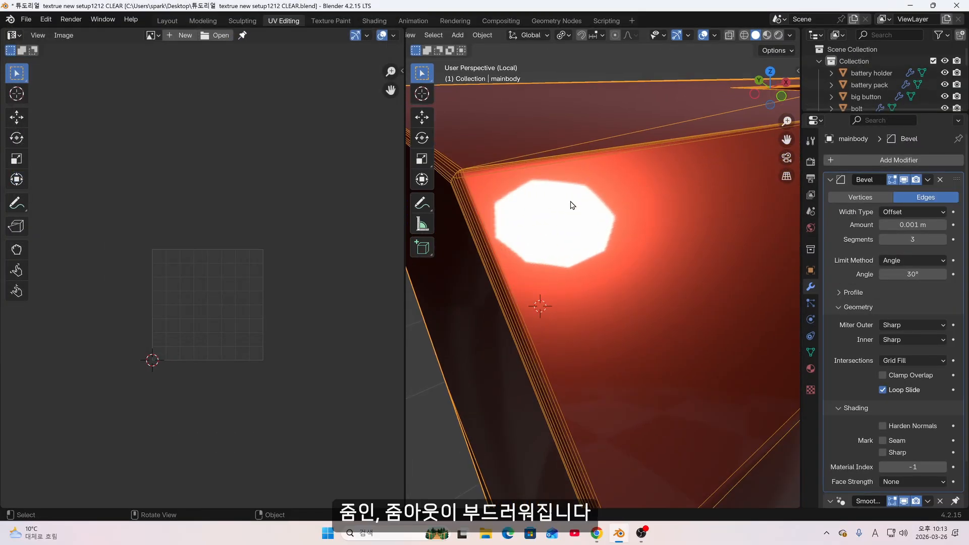
{"action": "scroll", "coordinate": [533, 225], "scroll_direction": "up", "scroll_amount": 3}
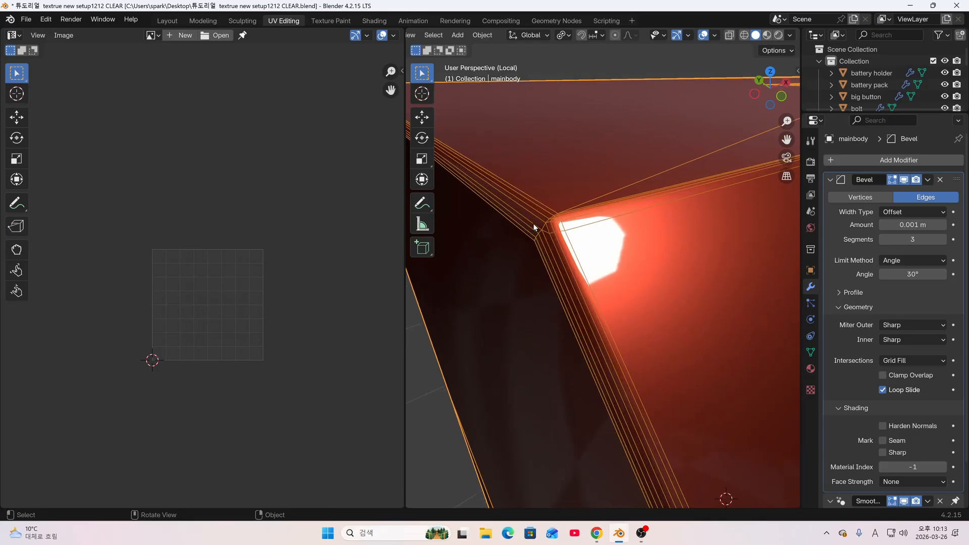
{"action": "middle_click_drag", "start_coordinate": [540, 223], "coordinate": [562, 259]}
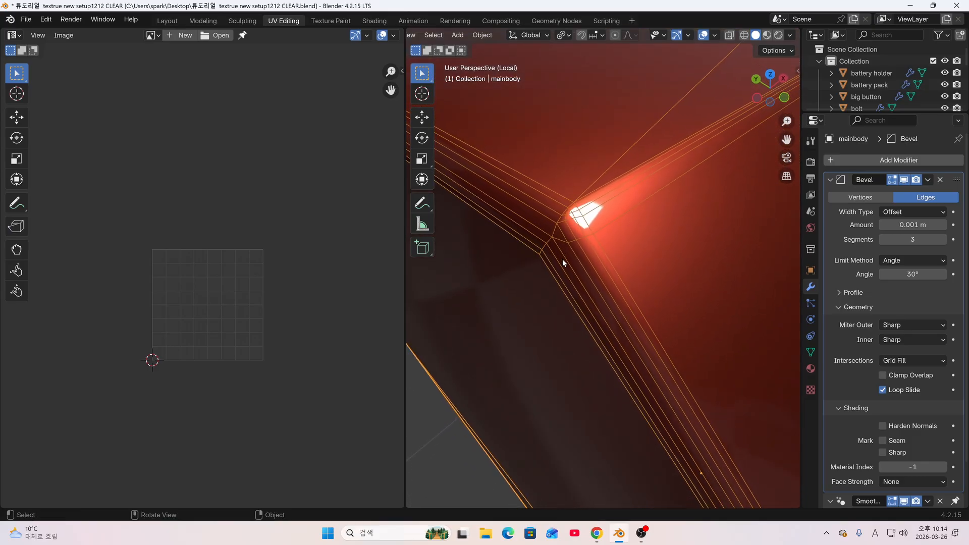
{"action": "left_click", "coordinate": [882, 239]}
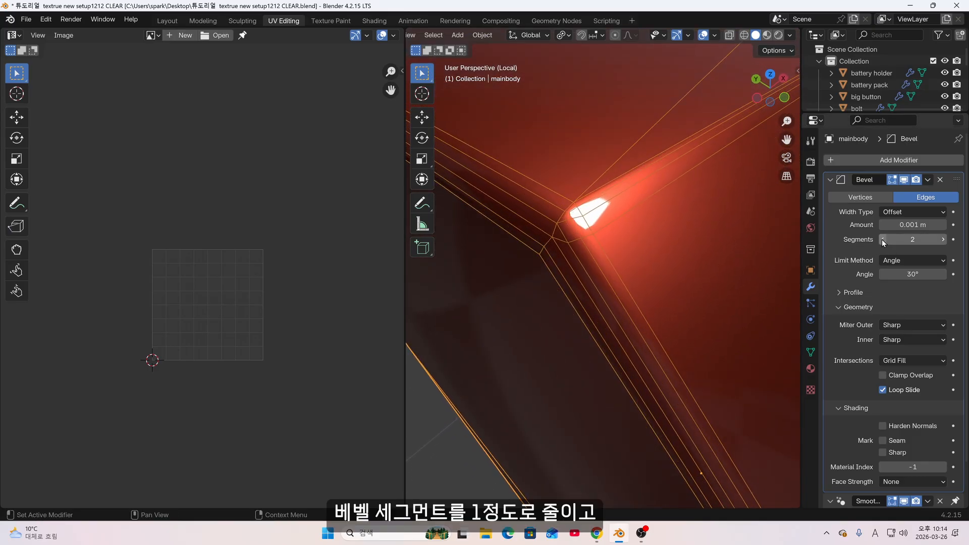
{"action": "left_click", "coordinate": [882, 240]}
{"action": "scroll", "coordinate": [589, 294], "scroll_direction": "down", "scroll_amount": 2}
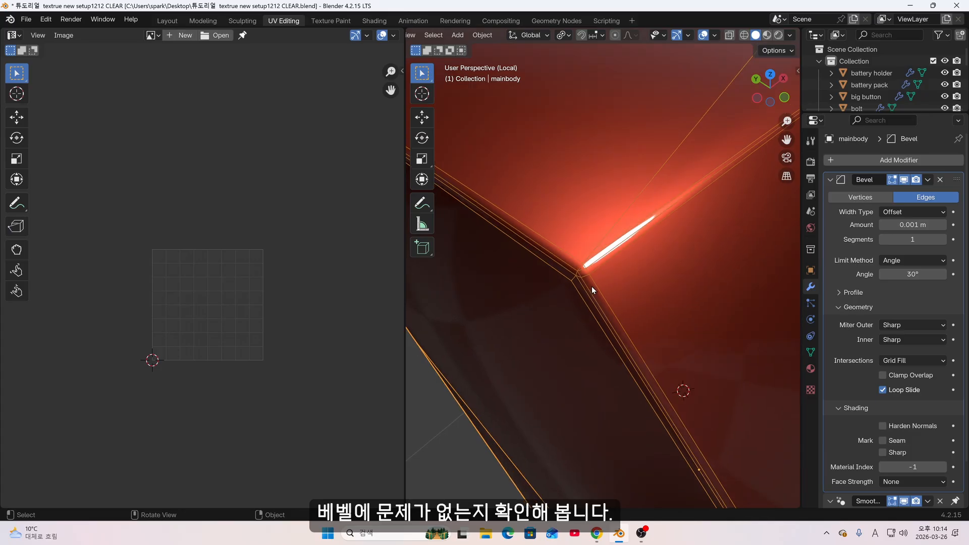
{"action": "scroll", "coordinate": [592, 286], "scroll_direction": "down", "scroll_amount": 6}
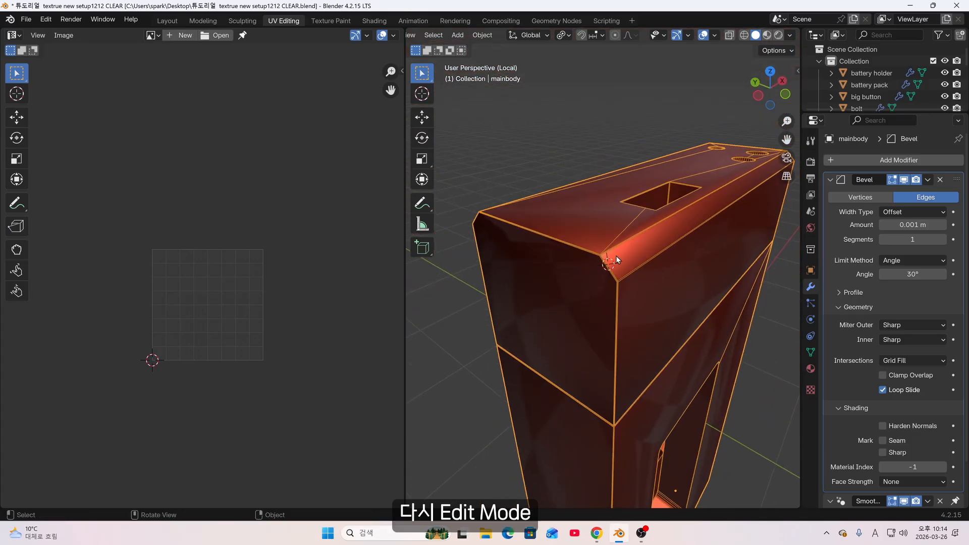
Select the main body's entire mesh in Edit Mode and merge its vertices by distance
{"action": "key", "text": "Tab"}
{"action": "key", "text": "a"}
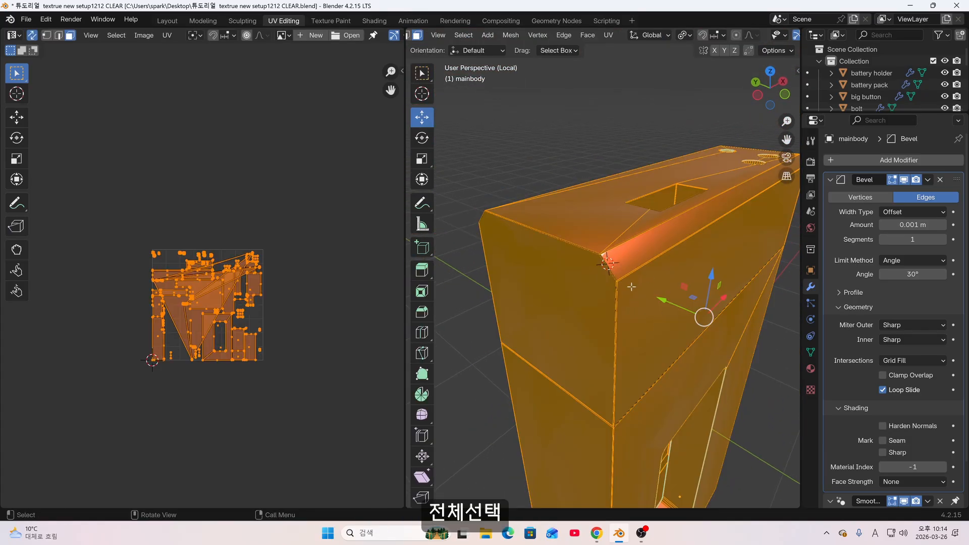
{"action": "scroll", "coordinate": [632, 287], "scroll_direction": "down", "scroll_amount": 4}
{"action": "key", "text": "m"}
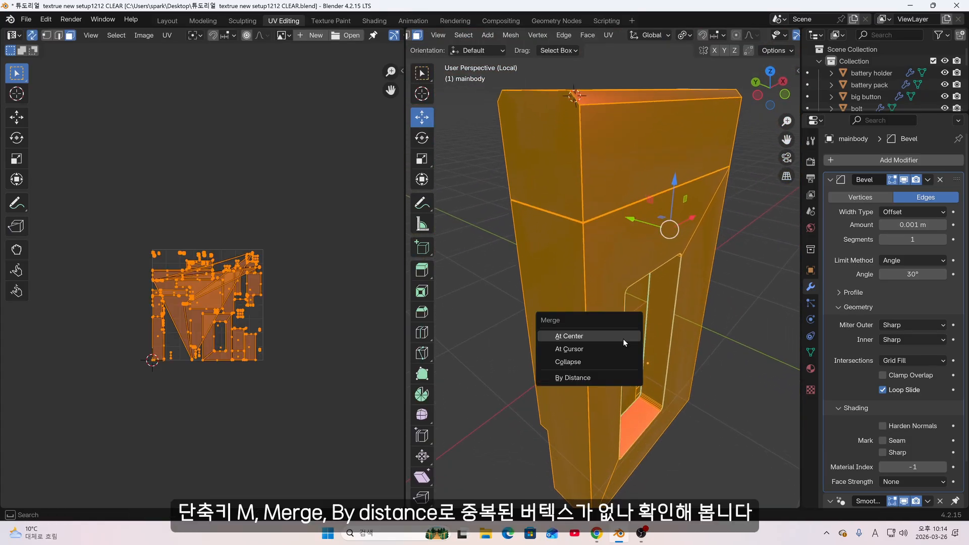
{"action": "left_click", "coordinate": [594, 378]}
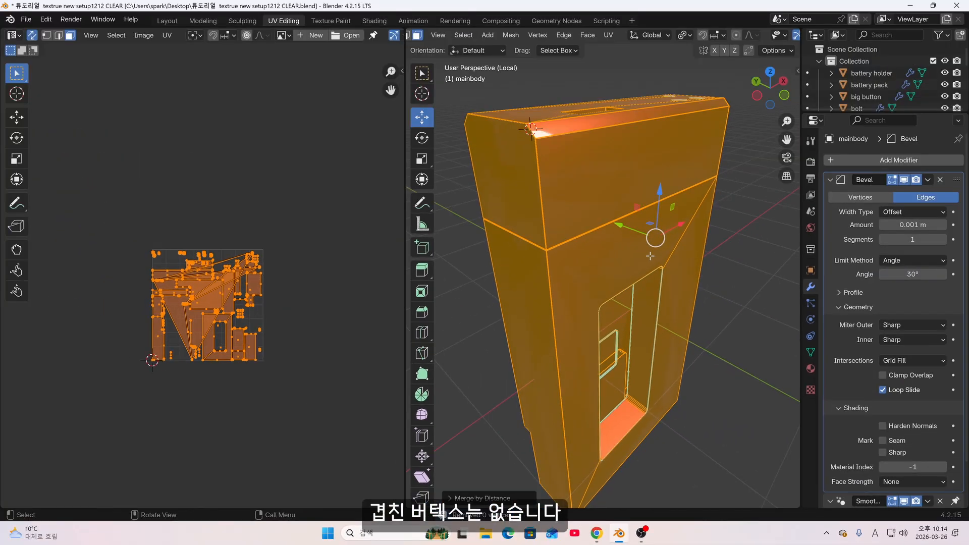
Enable the Screencast Keys display in the 3D viewport
{"action": "key", "text": "n"}
{"action": "left_click", "coordinate": [793, 167]}
{"action": "left_click", "coordinate": [644, 67]}
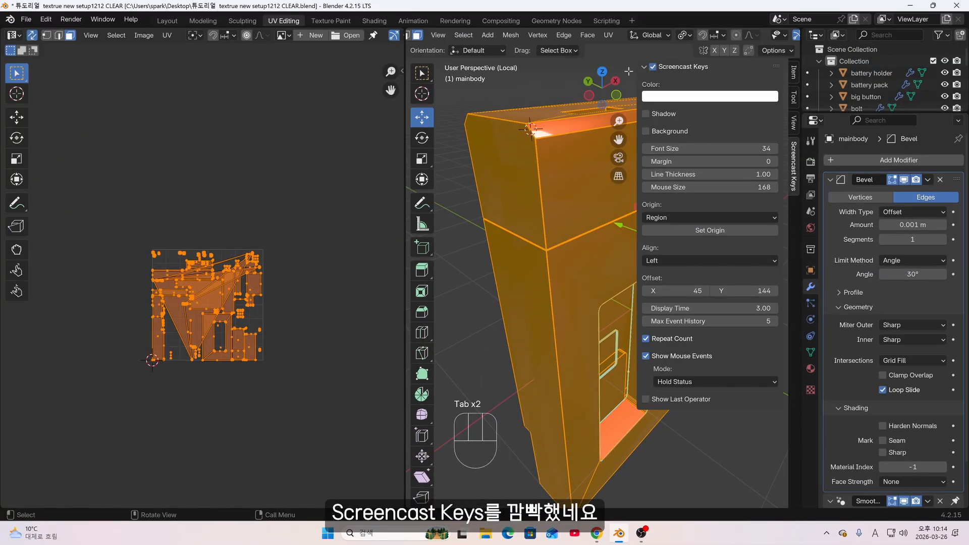
{"action": "key", "text": "n"}
Return to Object Mode and compare the main body's surface wrinkles with the Bevel modifier hidden and shown
{"action": "key", "text": "Tab"}
{"action": "middle_click_drag", "start_coordinate": [663, 193], "coordinate": [601, 141]}
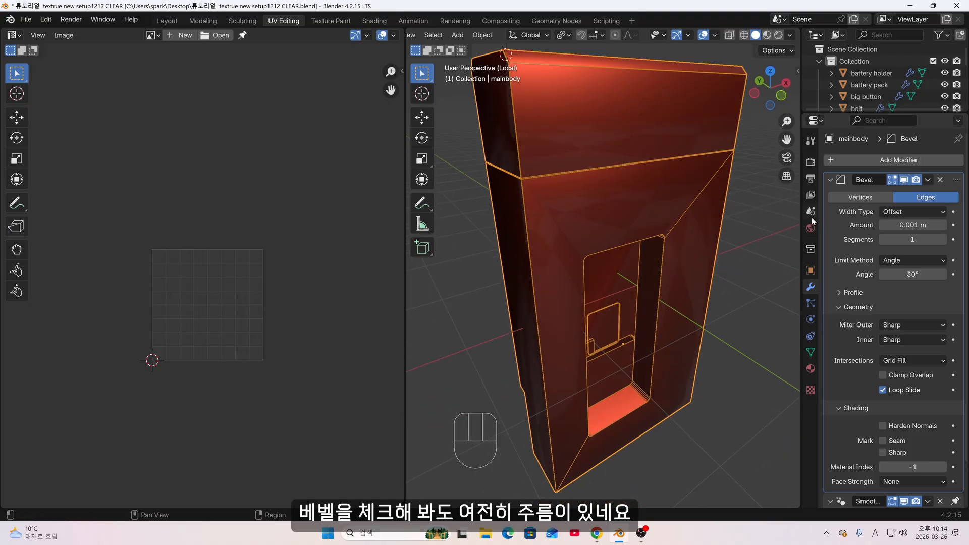
{"action": "left_click", "coordinate": [904, 179]}
{"action": "left_click", "coordinate": [904, 180]}
{"action": "left_click", "coordinate": [903, 178]}
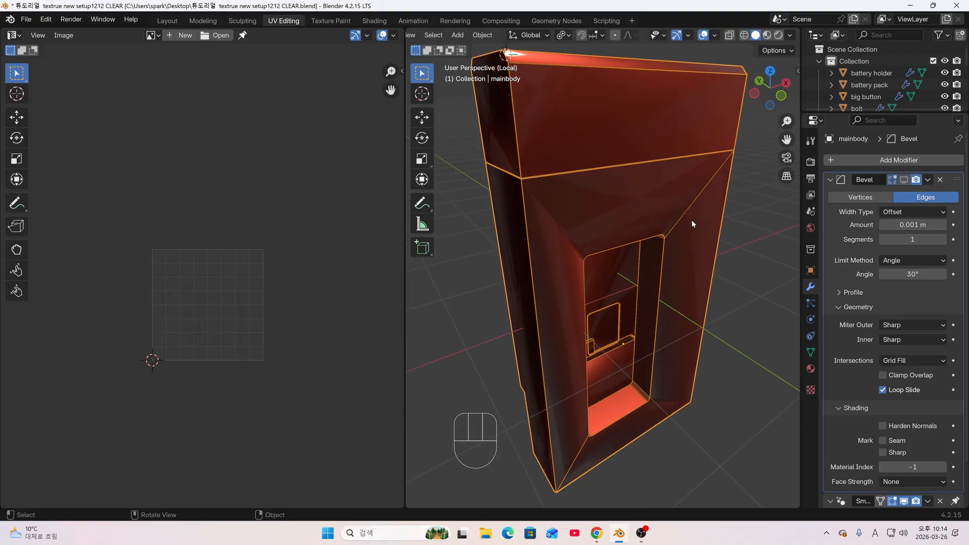
{"action": "middle_click_drag", "start_coordinate": [691, 220], "coordinate": [643, 185]}
{"action": "left_click", "coordinate": [904, 179]}
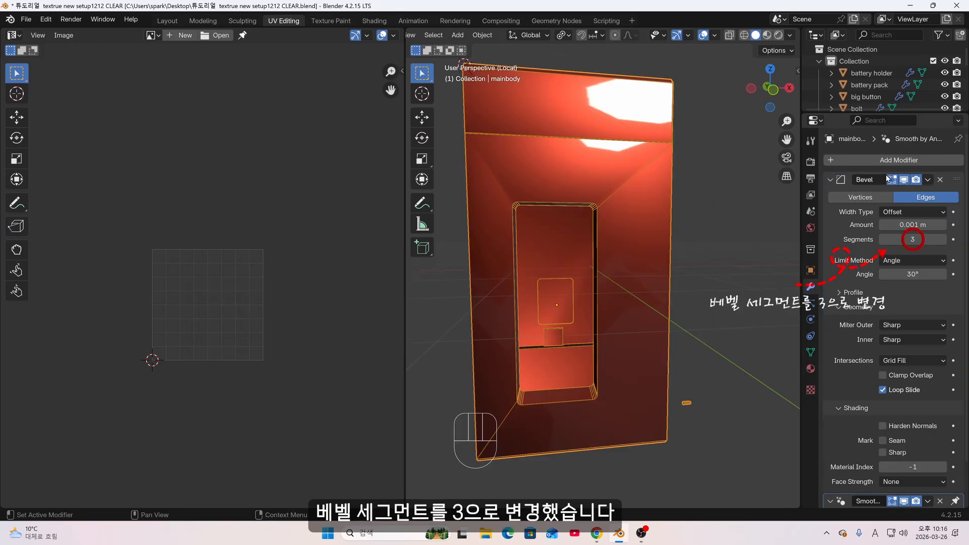
Add a Weighted Normal modifier to the main body, placed after the Bevel modifier
{"action": "left_click", "coordinate": [833, 180]}
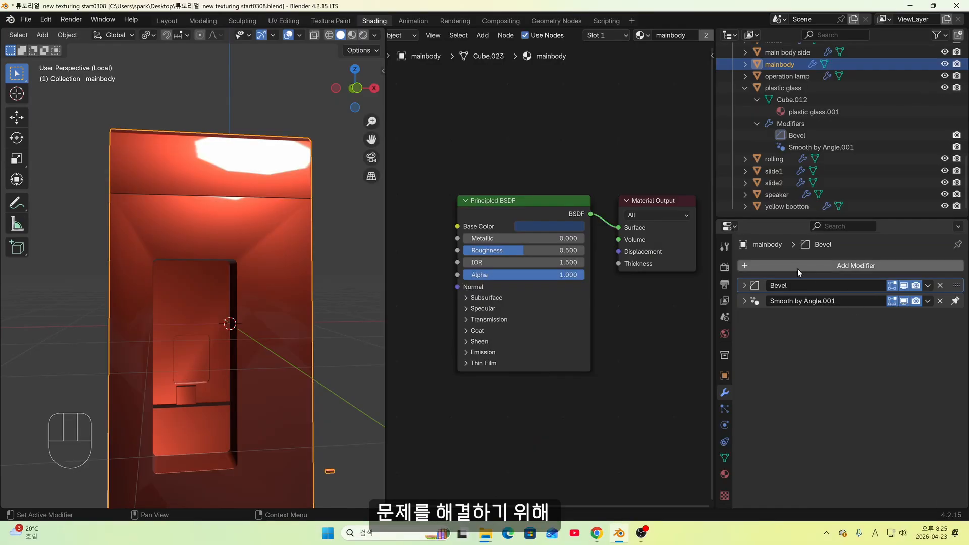
{"action": "left_click", "coordinate": [795, 266]}
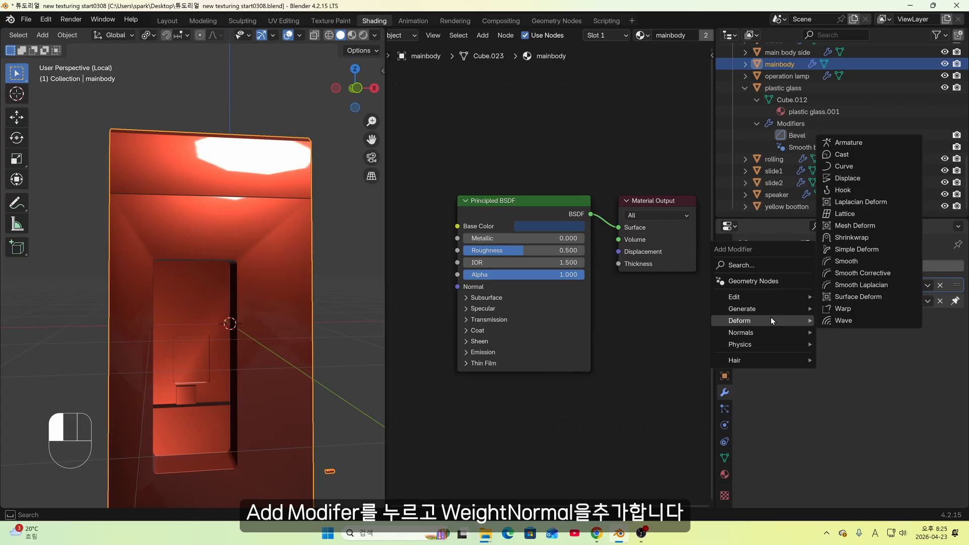
{"action": "mouse_move", "coordinate": [761, 334]}
{"action": "left_click", "coordinate": [866, 344]}
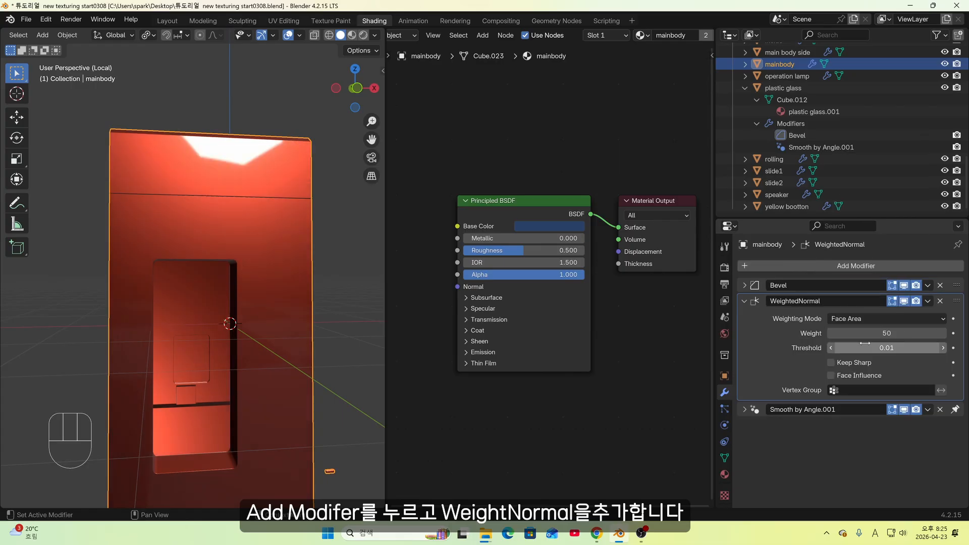
Compare the main body's shading with the Weighted Normal modifier hidden and shown in the viewport
{"action": "middle_click_drag", "start_coordinate": [296, 285], "coordinate": [456, 291]}
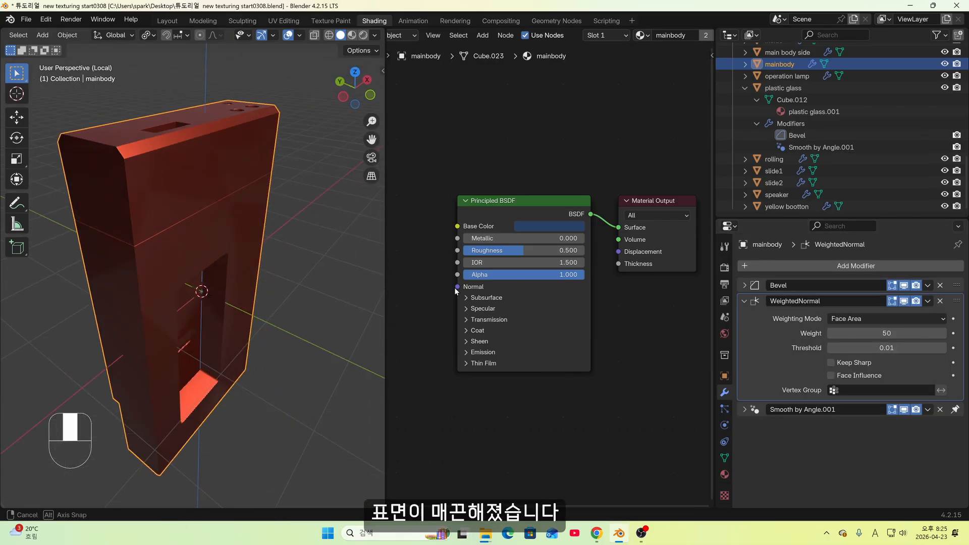
{"action": "left_click", "coordinate": [905, 300]}
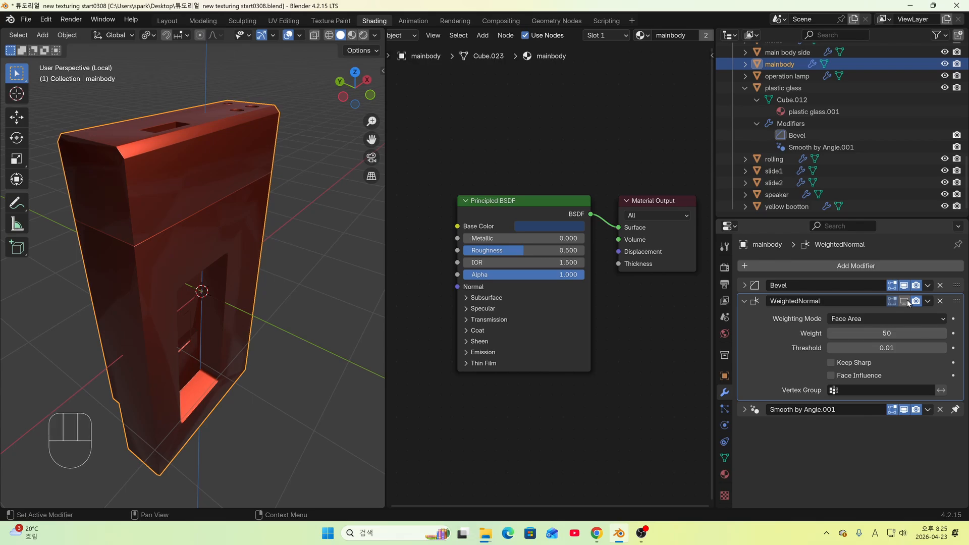
{"action": "left_click", "coordinate": [905, 300]}
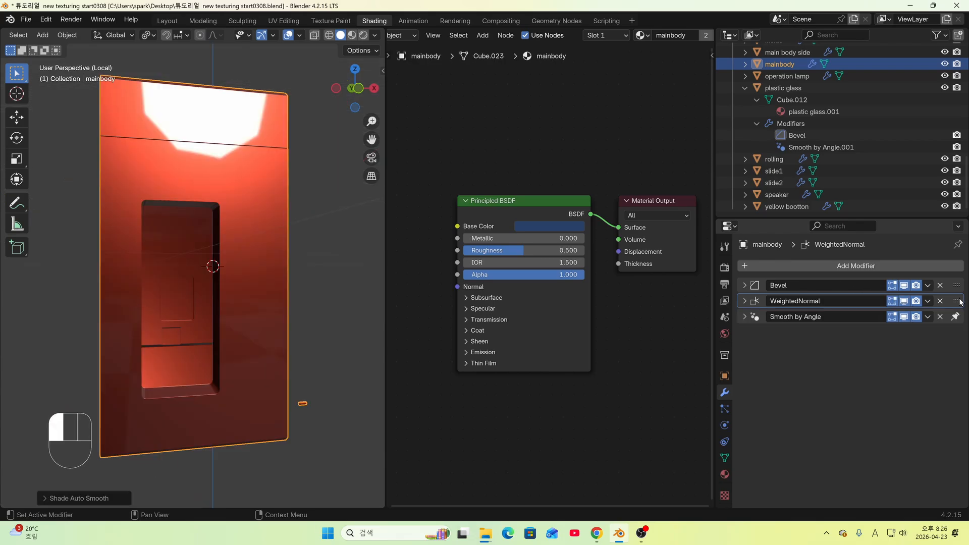
Try the Weighted Normal modifier above Bevel on the main body and restore its place below Bevel
{"action": "left_click_drag", "start_coordinate": [961, 302], "coordinate": [961, 284]}
{"action": "left_click_drag", "start_coordinate": [960, 286], "coordinate": [952, 296]}
{"action": "middle_click_drag", "start_coordinate": [271, 202], "coordinate": [293, 220]}
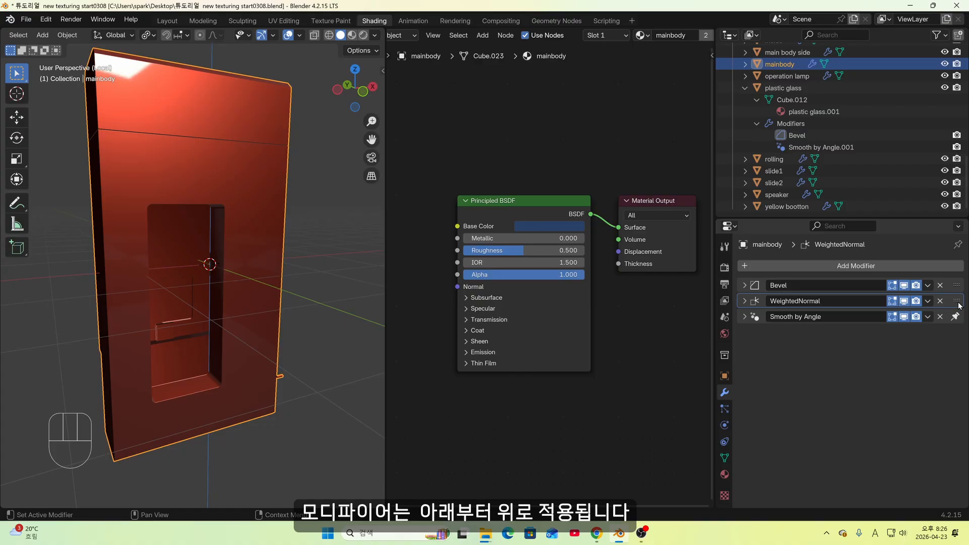
{"action": "mouse_move", "coordinate": [960, 305]}
{"action": "left_mouse_down"}
{"action": "mouse_move", "coordinate": [957, 286]}
{"action": "mouse_move", "coordinate": [962, 311]}
{"action": "left_mouse_up"}
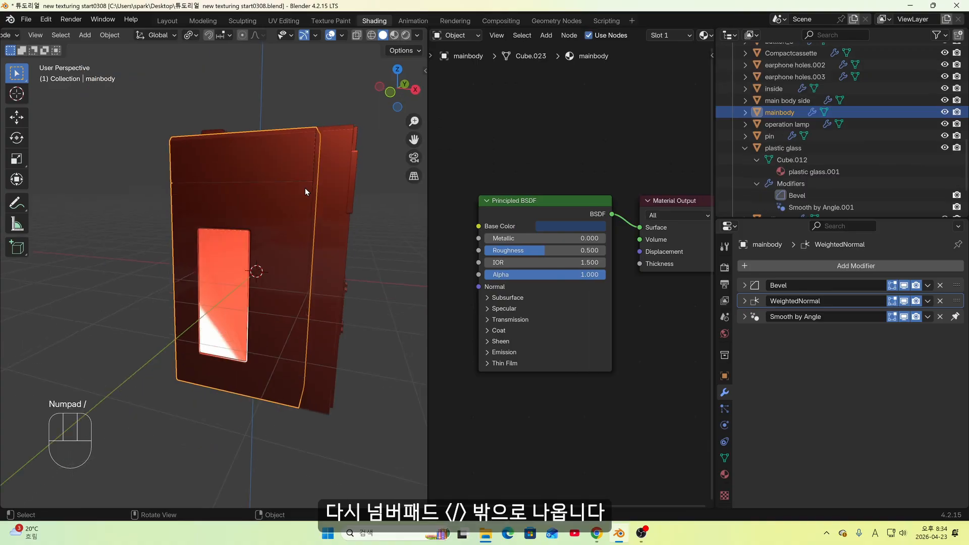
Isolate the main body side in Local View, inspect its surfaces for shading artifacts, and return to the full model
{"action": "key", "text": "KP_Divide"}
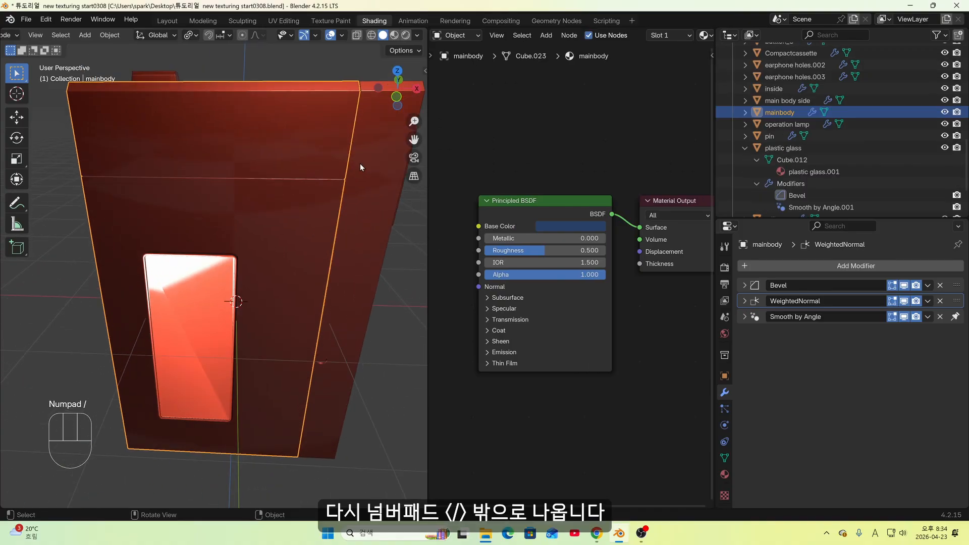
{"action": "left_click", "coordinate": [371, 189]}
{"action": "key", "text": "KP_Divide"}
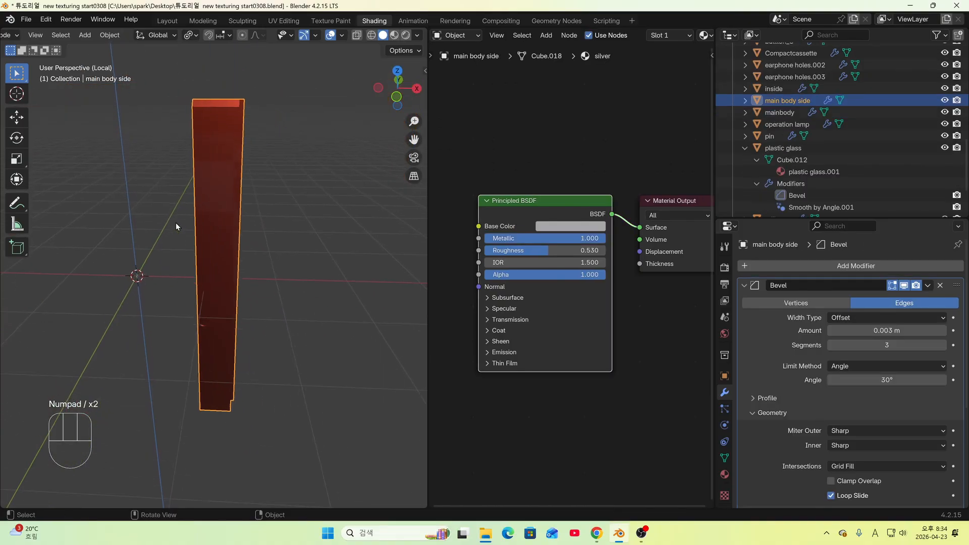
{"action": "middle_click_drag", "start_coordinate": [214, 240], "coordinate": [213, 211]}
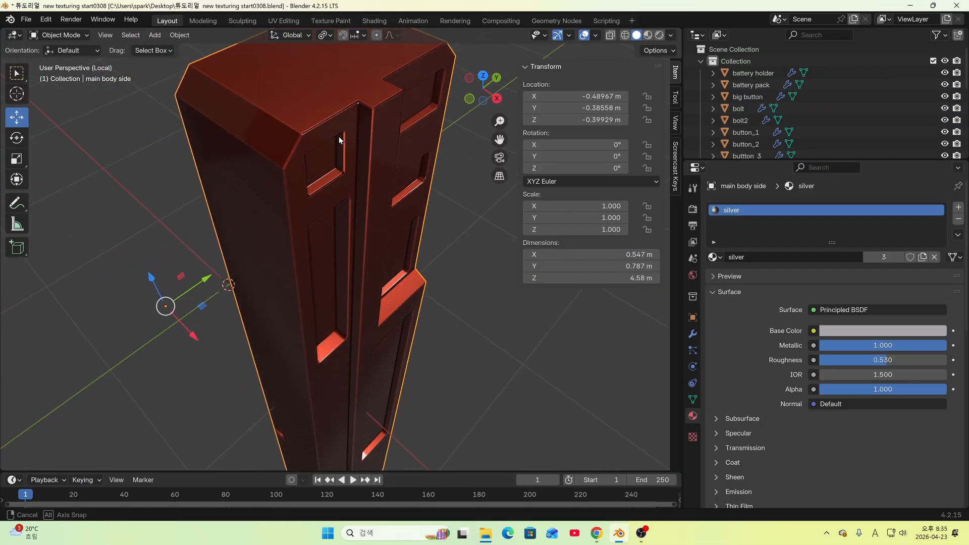
{"action": "mouse_move", "coordinate": [338, 136]}
{"action": "middle_mouse_down"}
{"action": "mouse_move", "coordinate": [429, 229]}
{"action": "mouse_move", "coordinate": [247, 83]}
{"action": "mouse_move", "coordinate": [359, 227]}
{"action": "mouse_move", "coordinate": [256, 159]}
{"action": "middle_mouse_up"}
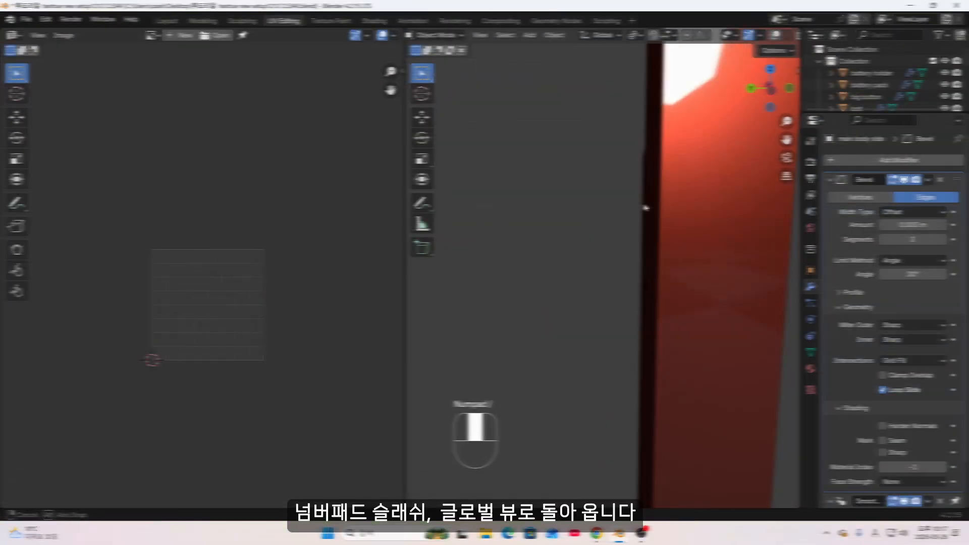
{"action": "key", "text": "KP_Divide"}
{"action": "key", "text": "KP_Divide"}
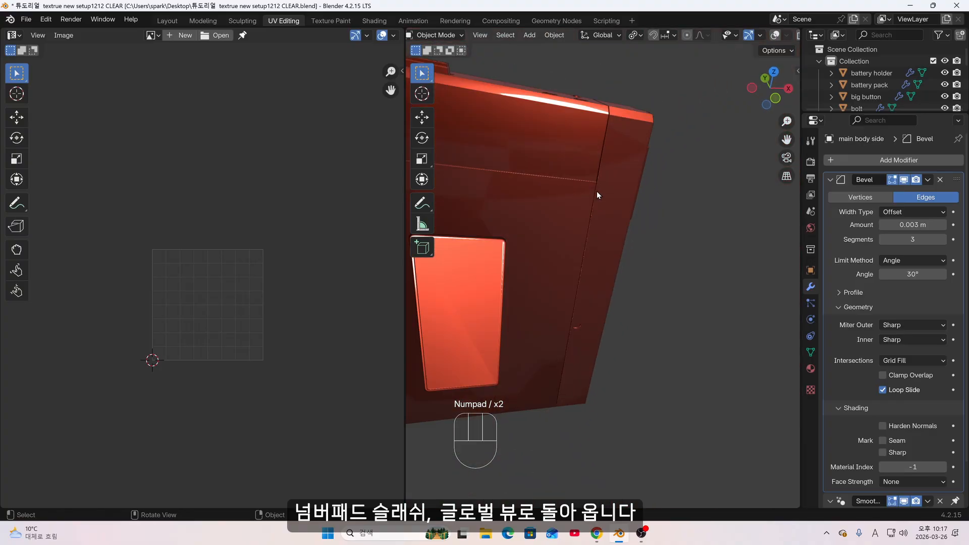
{"action": "middle_click_drag", "start_coordinate": [610, 203], "coordinate": [572, 295]}
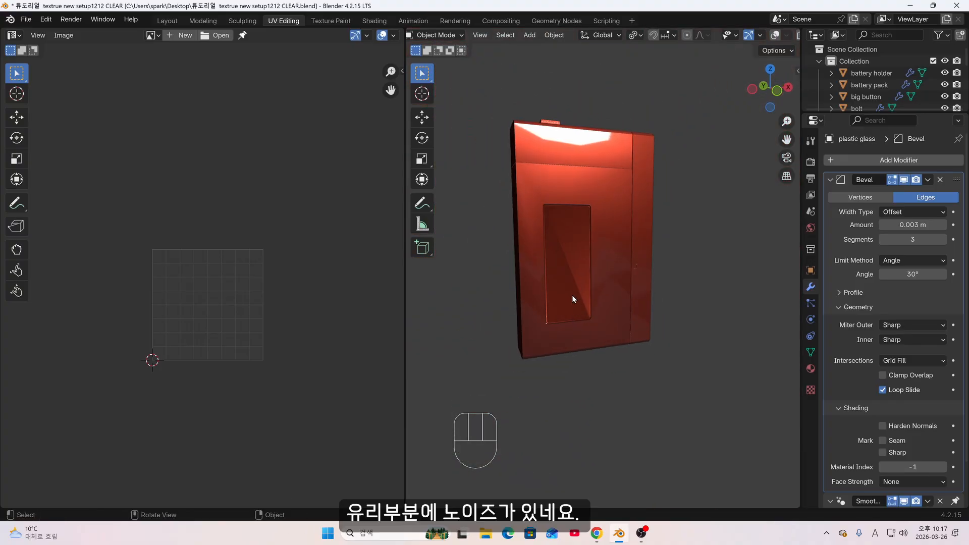
Isolate the plastic glass in Local View and add a Weighted Normal modifier to it after the Bevel modifier
{"action": "left_click", "coordinate": [565, 286]}
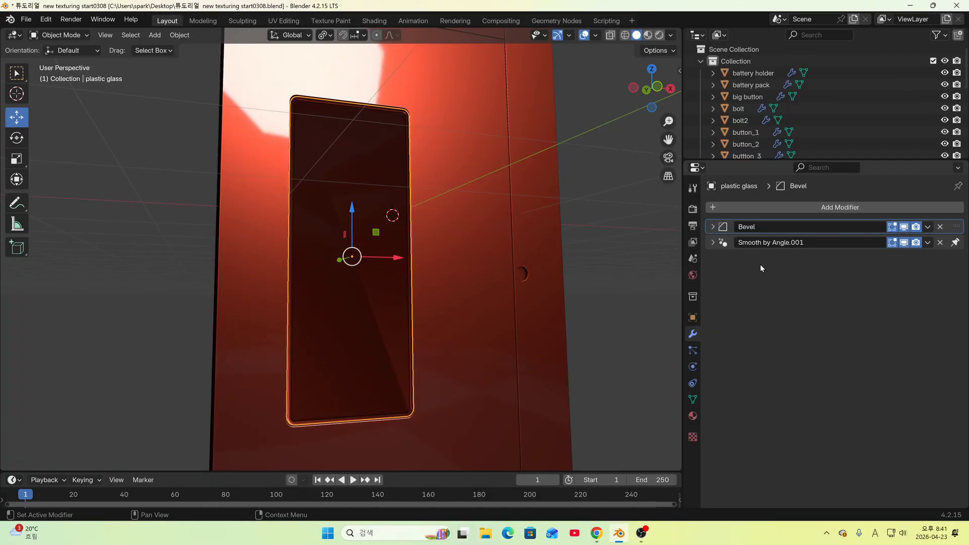
{"action": "middle_click_drag", "start_coordinate": [249, 257], "coordinate": [603, 284]}
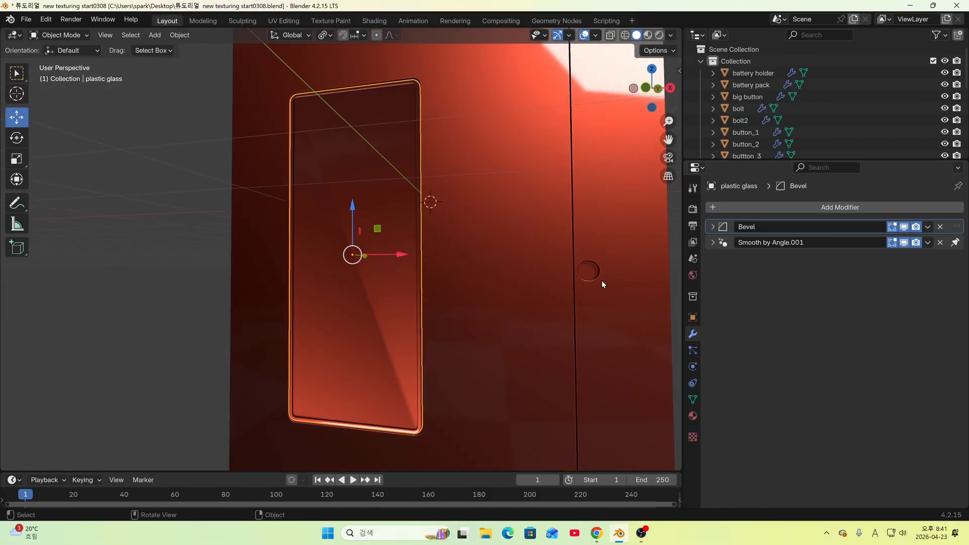
{"action": "key", "text": "KP_Divide"}
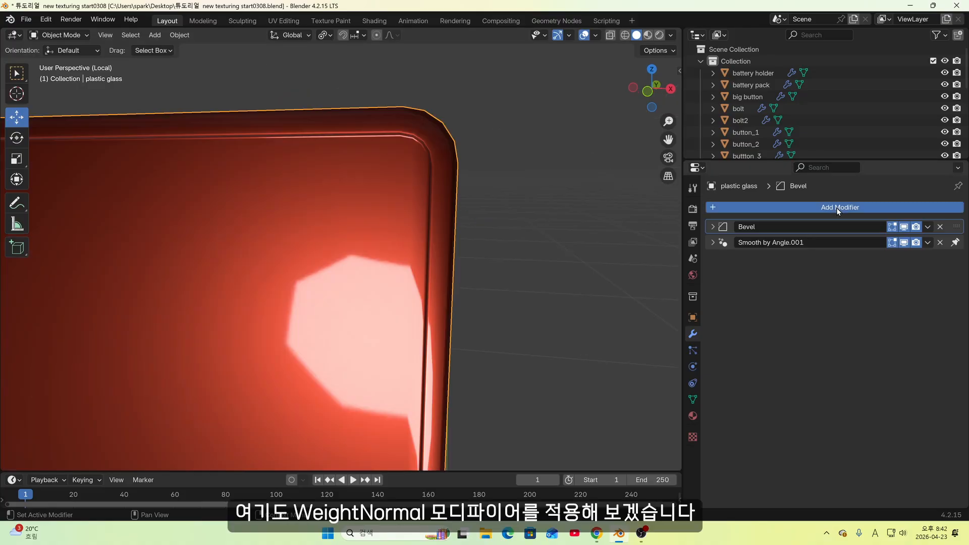
{"action": "left_click", "coordinate": [838, 208]}
{"action": "mouse_move", "coordinate": [791, 209]}
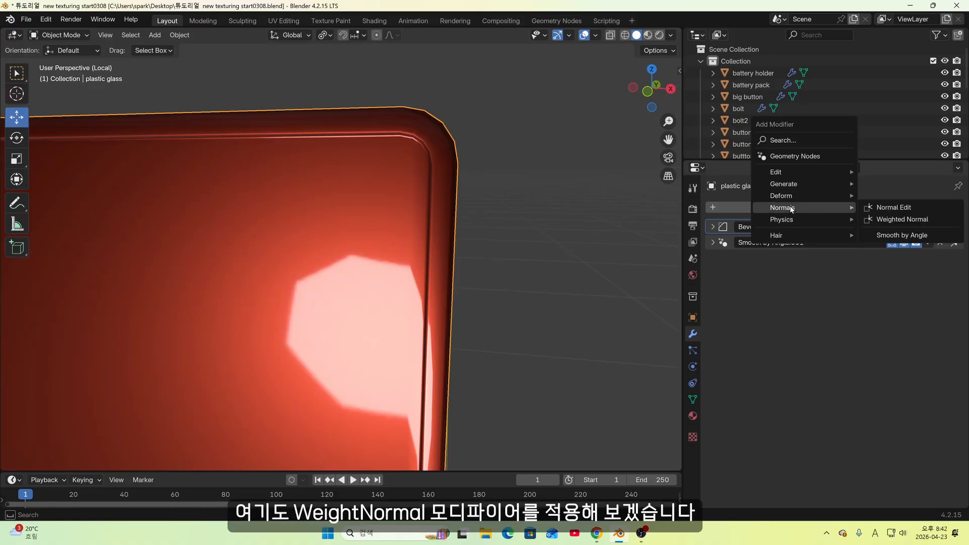
{"action": "left_click", "coordinate": [879, 220]}
Compare the plastic glass's shading with its Weighted Normal modifier hidden and shown
{"action": "scroll", "coordinate": [348, 213], "scroll_direction": "down", "scroll_amount": 4}
{"action": "middle_click_drag", "start_coordinate": [405, 308], "coordinate": [477, 197], "text": "shift"}
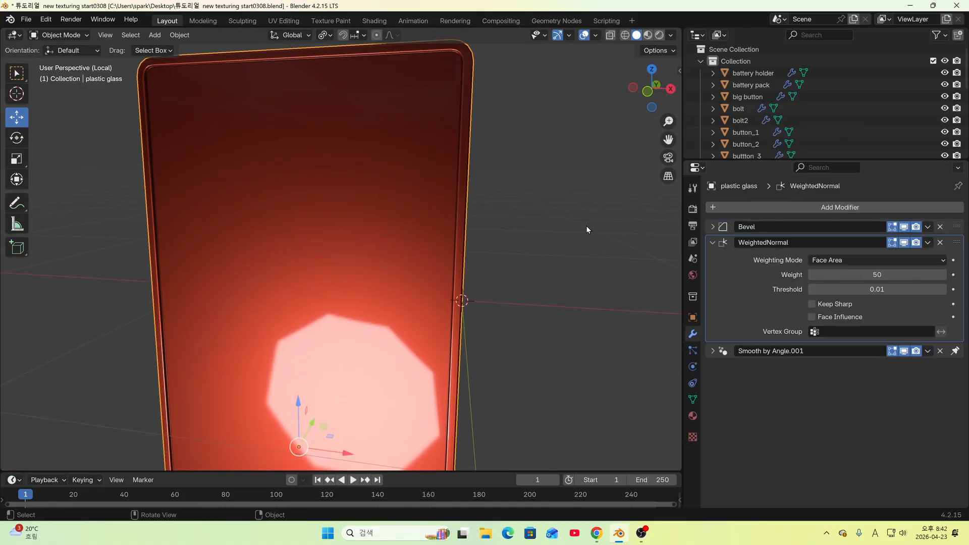
{"action": "scroll", "coordinate": [426, 262], "scroll_direction": "down", "scroll_amount": 3}
{"action": "middle_click_drag", "start_coordinate": [411, 332], "coordinate": [412, 217], "text": "shift"}
{"action": "scroll", "coordinate": [412, 218], "scroll_direction": "down", "scroll_amount": 4}
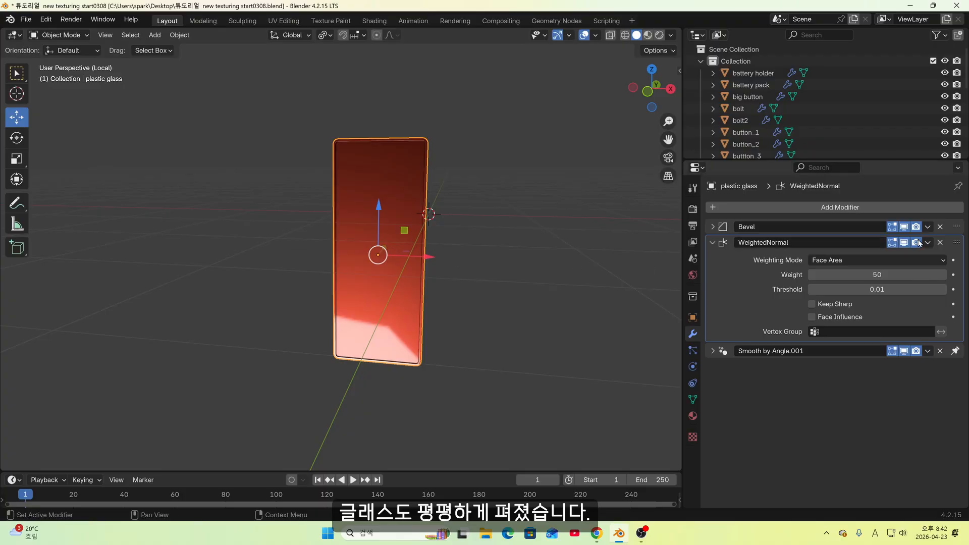
{"action": "left_click", "coordinate": [905, 242]}
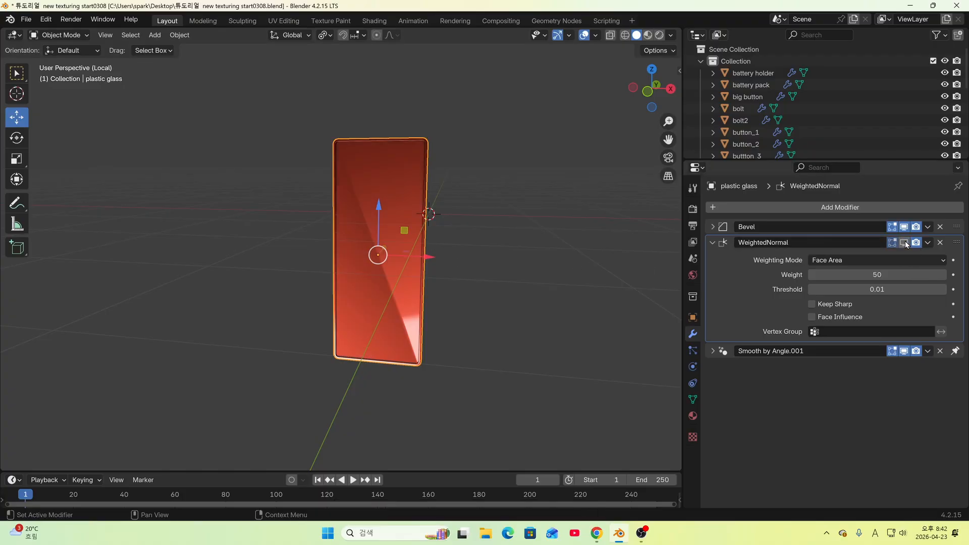
{"action": "left_click", "coordinate": [905, 242]}
{"action": "left_click", "coordinate": [905, 242]}
{"action": "left_click", "coordinate": [906, 242]}
{"action": "middle_click_drag", "start_coordinate": [525, 245], "coordinate": [541, 232]}
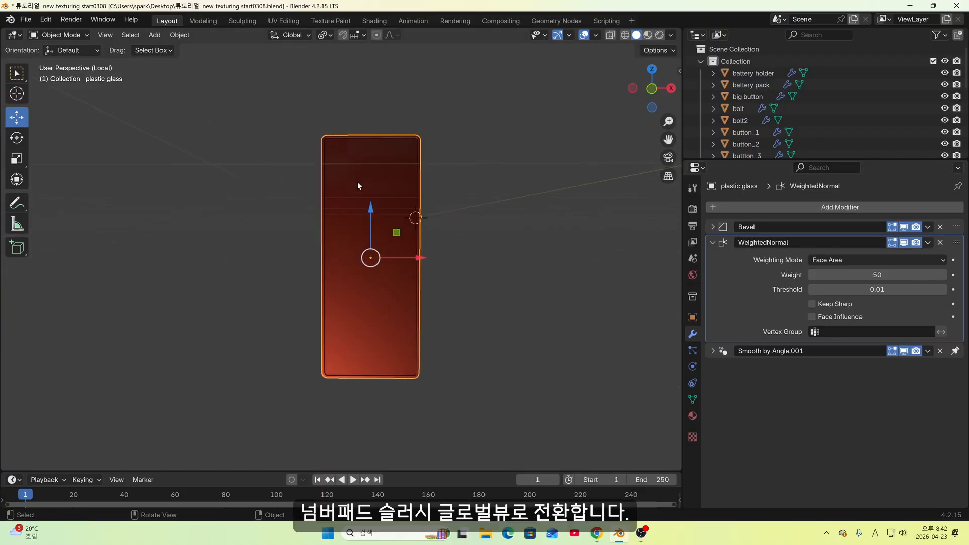
Return to the full model, select all objects, and enable the Face Orientation overlay
{"action": "key", "text": "KP_Divide"}
{"action": "middle_click_drag", "start_coordinate": [388, 230], "coordinate": [416, 248]}
{"action": "middle_click_drag", "start_coordinate": [399, 180], "coordinate": [374, 199]}
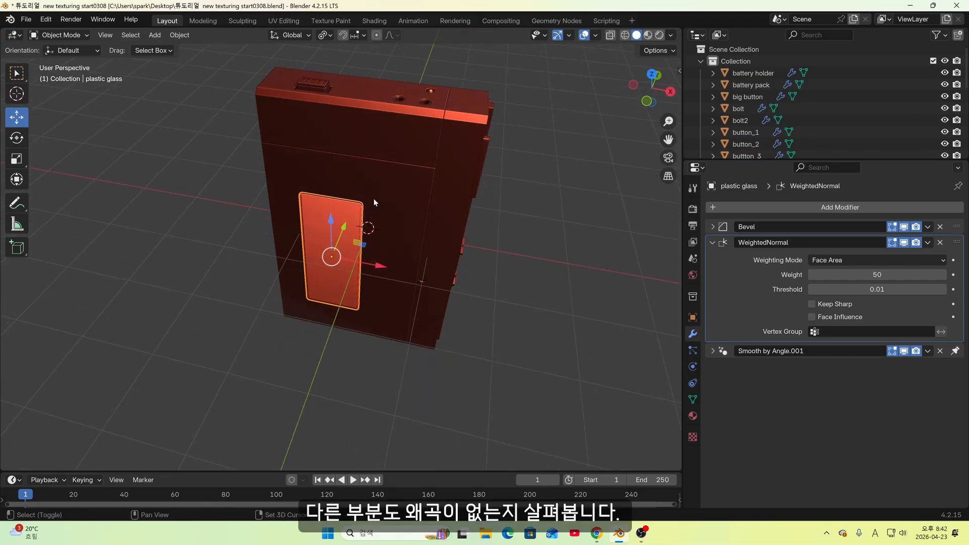
{"action": "key", "text": "a"}
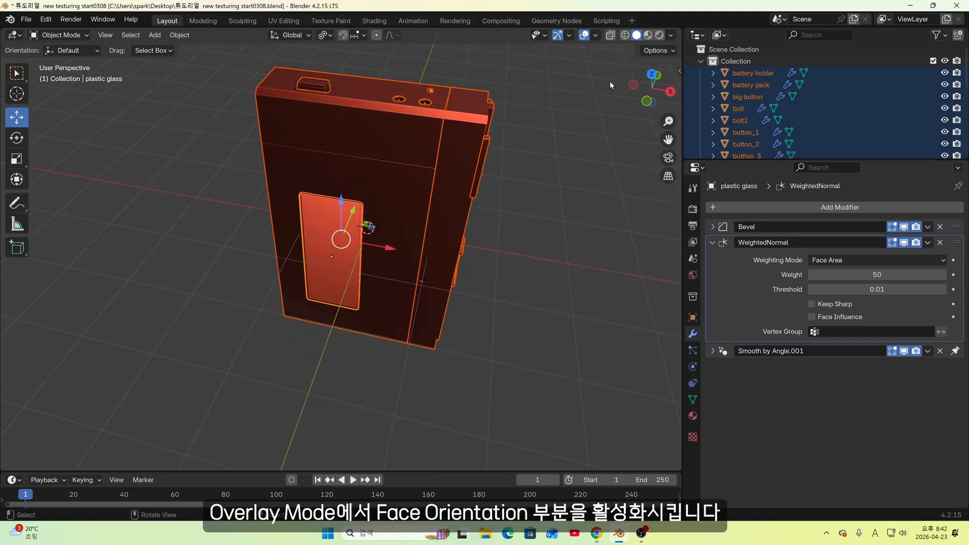
{"action": "left_click", "coordinate": [595, 35]}
{"action": "left_click", "coordinate": [522, 248]}
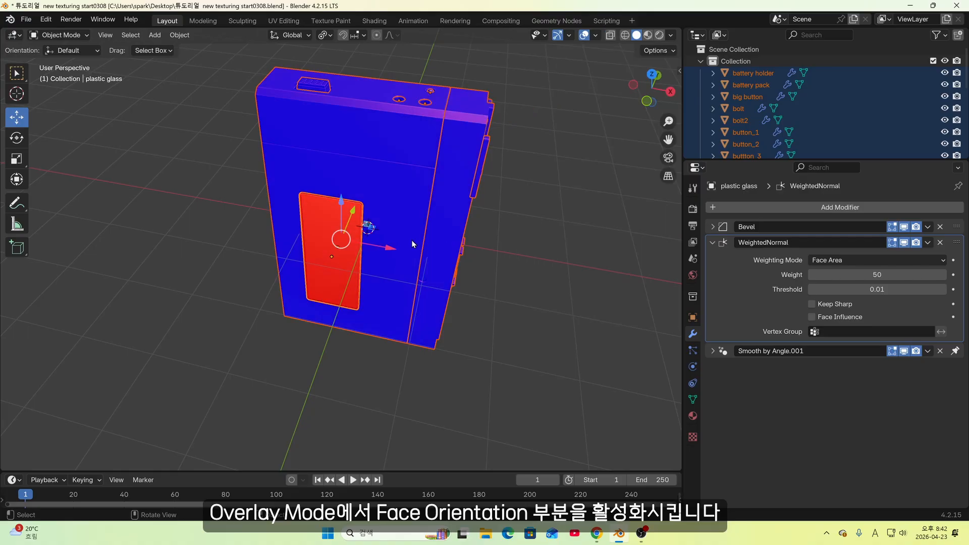
Isolate the plastic glass in Local View and recalculate its face normals to the outside in Edit Mode
{"action": "middle_click_drag", "start_coordinate": [282, 253], "coordinate": [421, 313]}
{"action": "left_click", "coordinate": [329, 257]}
{"action": "key", "text": "KP_Divide"}
{"action": "key", "text": "Tab"}
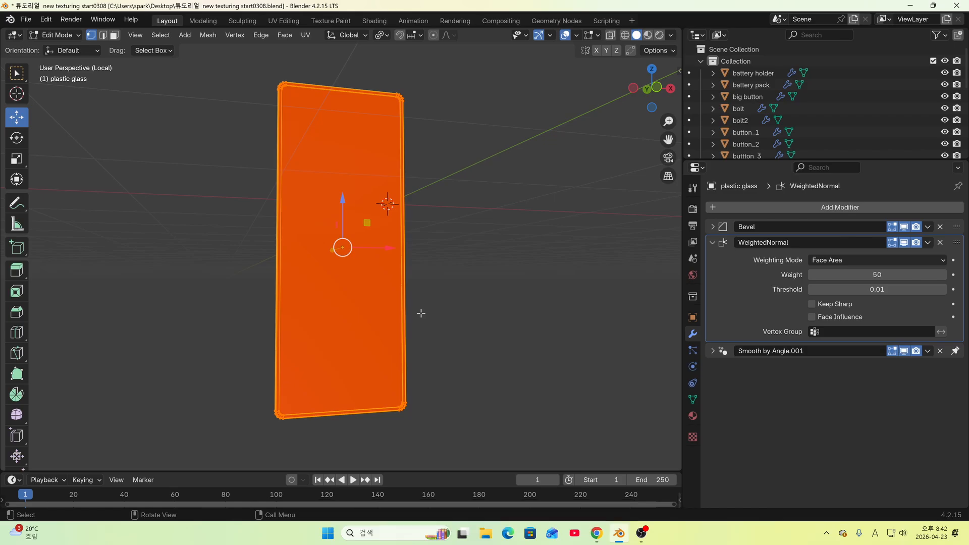
{"action": "key", "text": "shift+n"}
{"action": "key", "text": "Tab"}
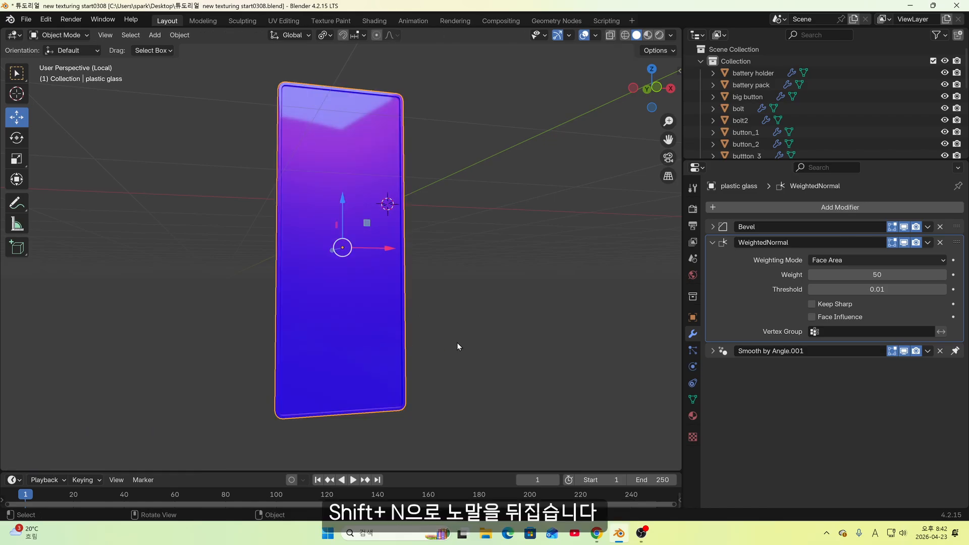
Leave Local View, deselect everything, and check the face orientation around the whole Walkman
{"action": "key", "text": "KP_Divide"}
{"action": "middle_click_drag", "start_coordinate": [465, 345], "coordinate": [419, 328]}
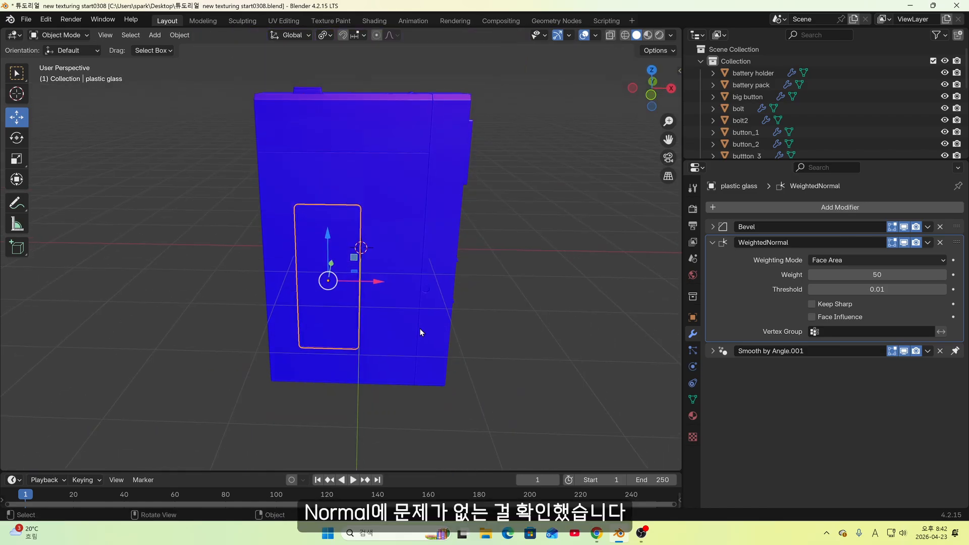
{"action": "left_click", "coordinate": [478, 298]}
{"action": "middle_click_drag", "start_coordinate": [478, 298], "coordinate": [451, 232]}
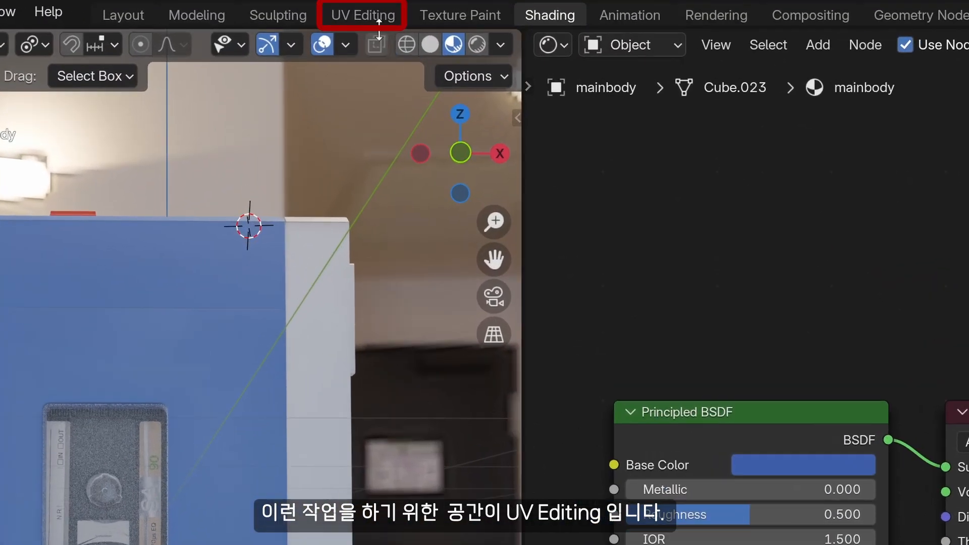
Switch to the UV Editing workspace, select the main body's entire mesh, and examine its UV layout for distorted or overlapping parts
{"action": "left_click", "coordinate": [367, 16]}
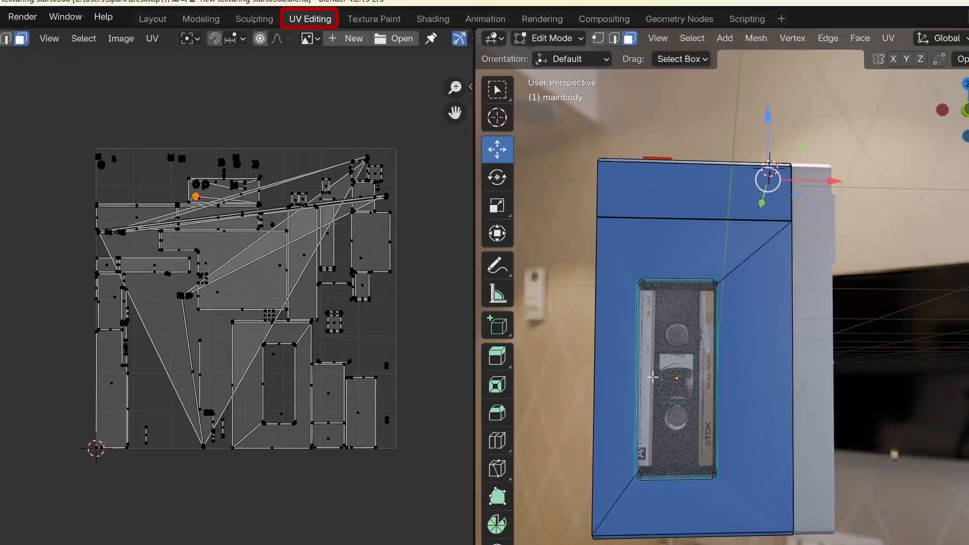
{"action": "middle_click_drag", "start_coordinate": [653, 376], "coordinate": [673, 397]}
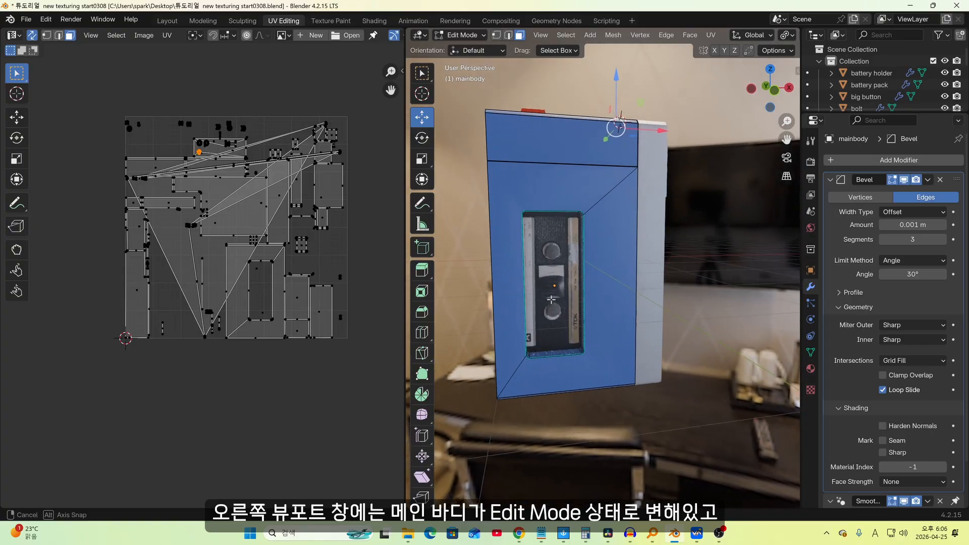
{"action": "middle_click_drag", "start_coordinate": [551, 299], "coordinate": [540, 292]}
{"action": "key", "text": "a"}
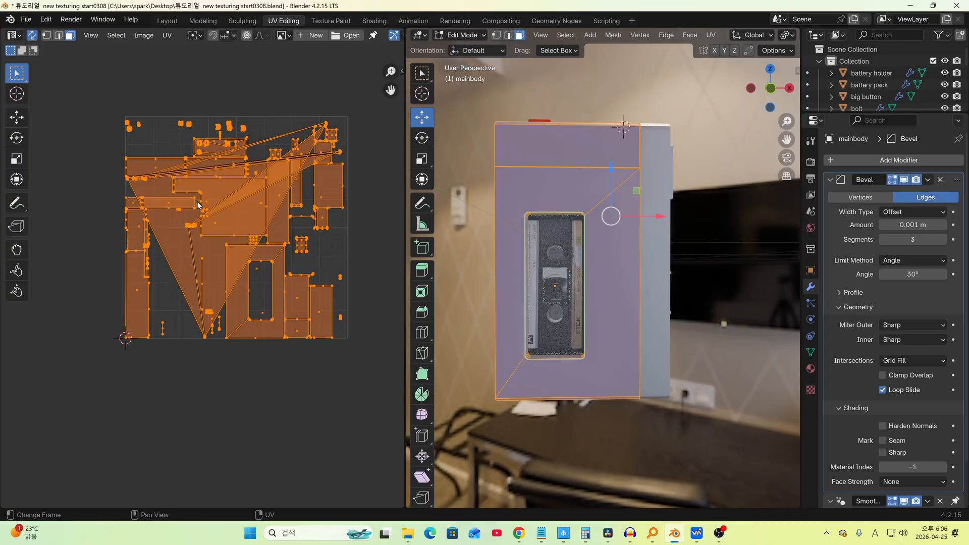
{"action": "left_click", "coordinate": [12, 34]}
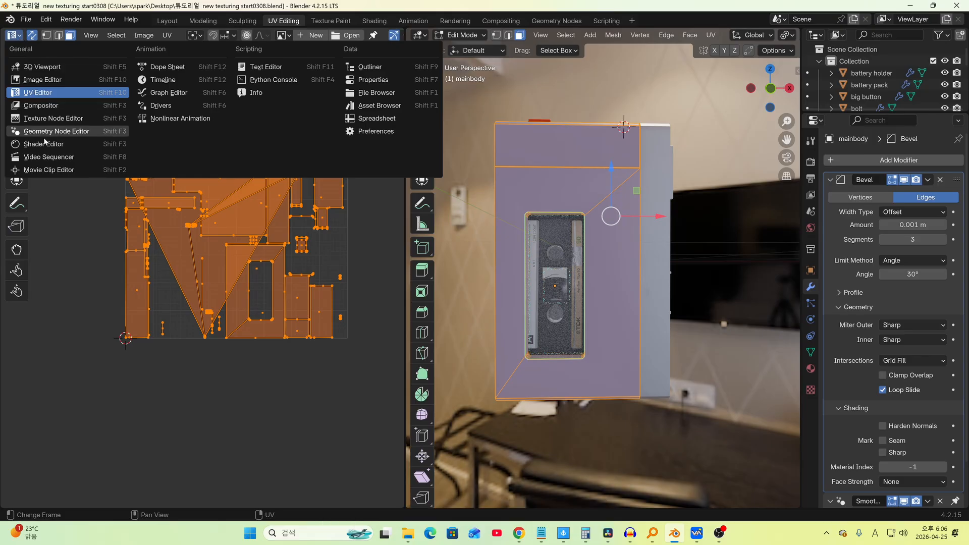
{"action": "scroll", "coordinate": [275, 237], "scroll_direction": "up", "scroll_amount": 3}
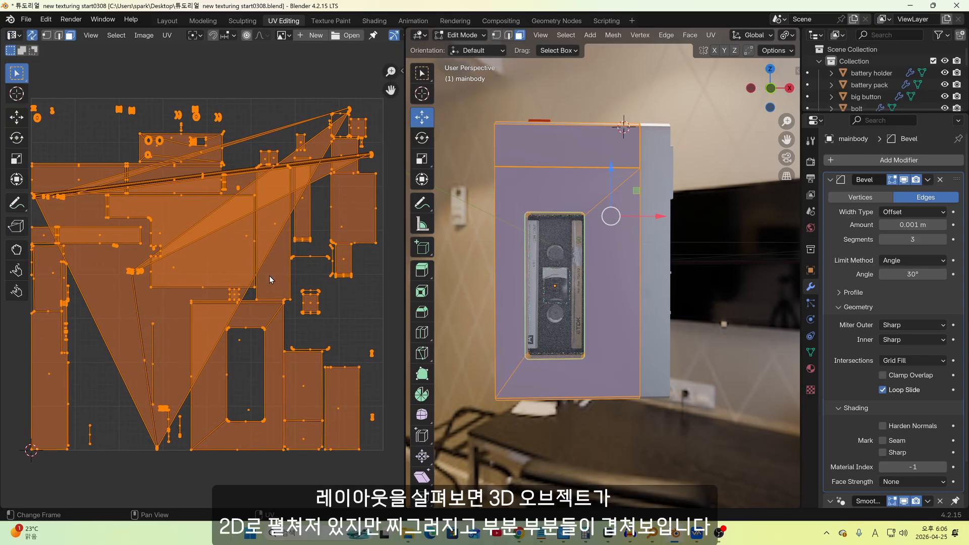
{"action": "scroll", "coordinate": [268, 276], "scroll_direction": "down", "scroll_amount": 1}
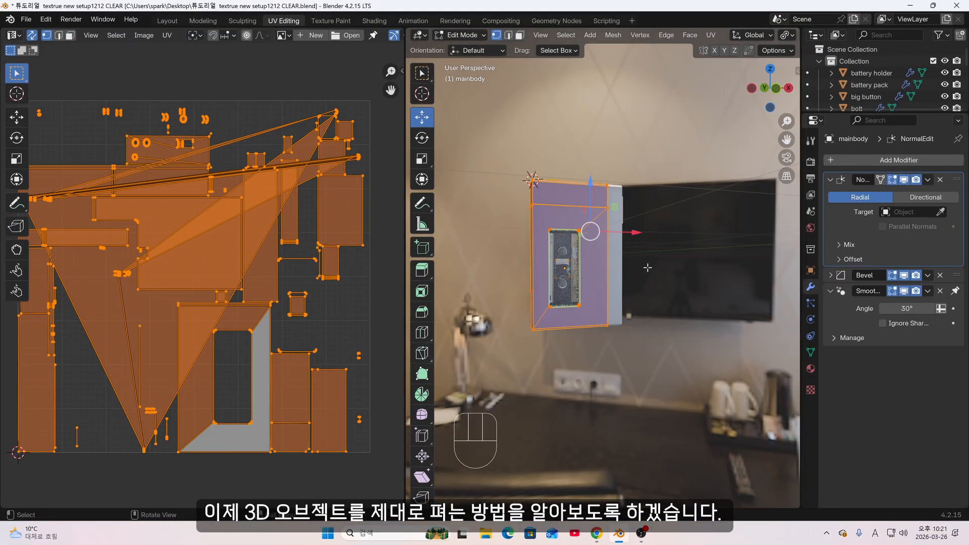
Leave Edit Mode, switch to the Shading workspace, and feed a new Image Texture node's Color into the mainbody material's Base Color
{"action": "key", "text": "Tab"}
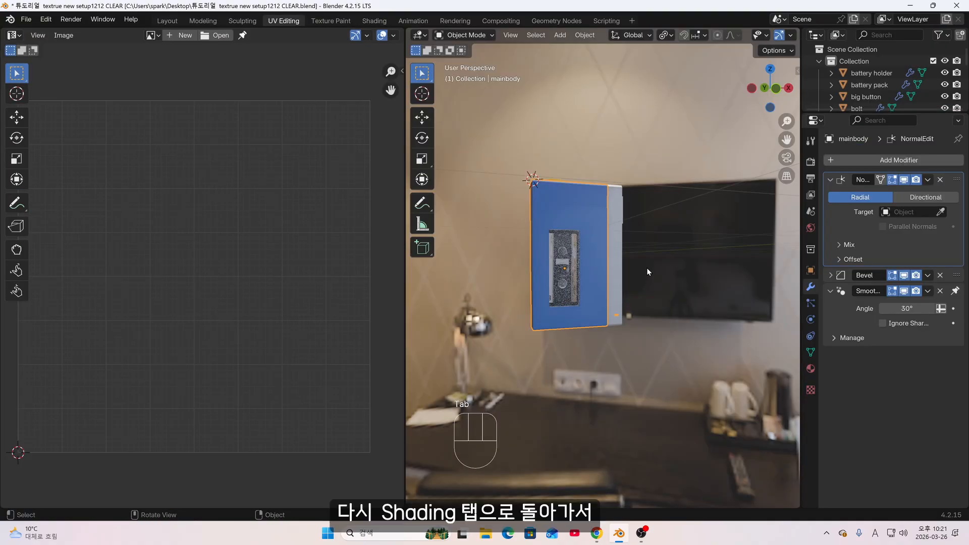
{"action": "left_click", "coordinate": [375, 21]}
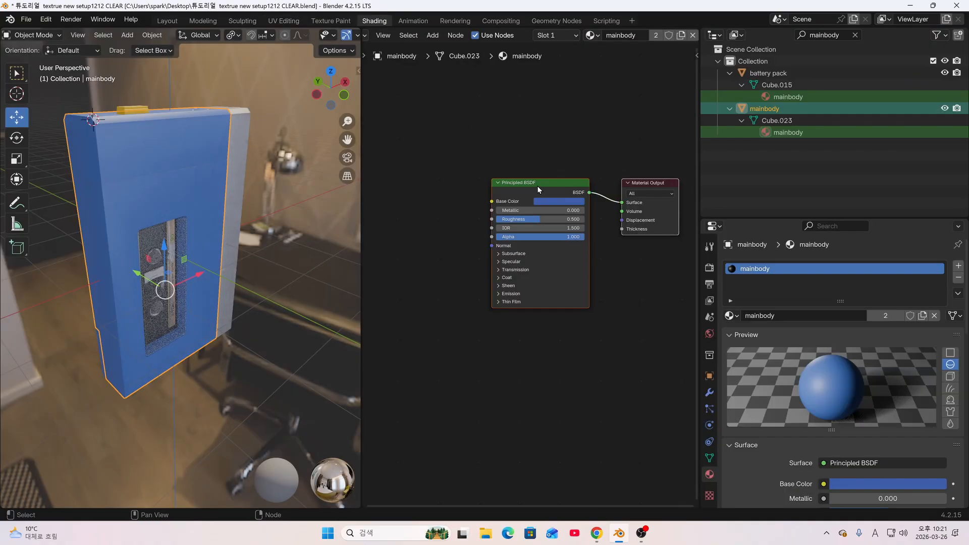
{"action": "key", "text": "shift+a"}
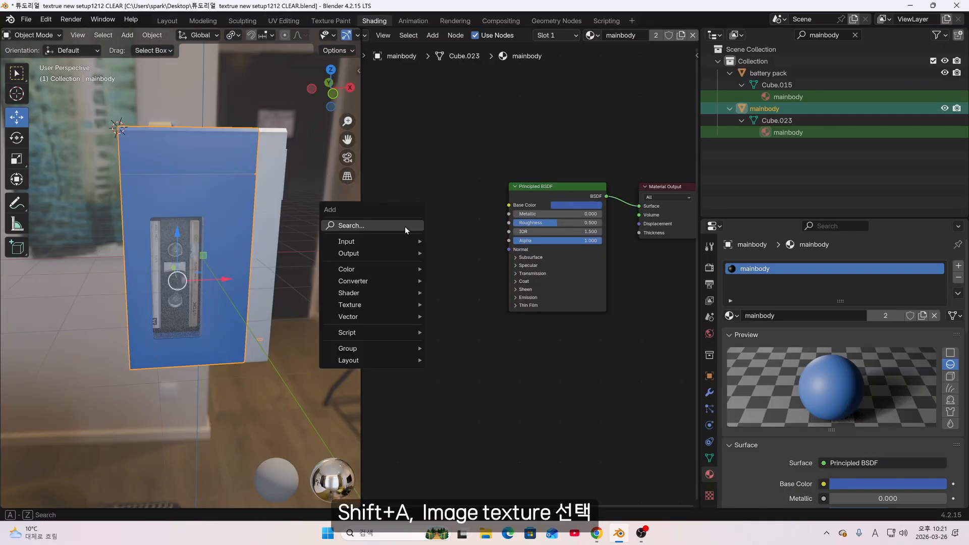
{"action": "left_click", "coordinate": [405, 227]}
{"action": "left_click", "coordinate": [459, 259]}
{"action": "left_click", "coordinate": [382, 190]}
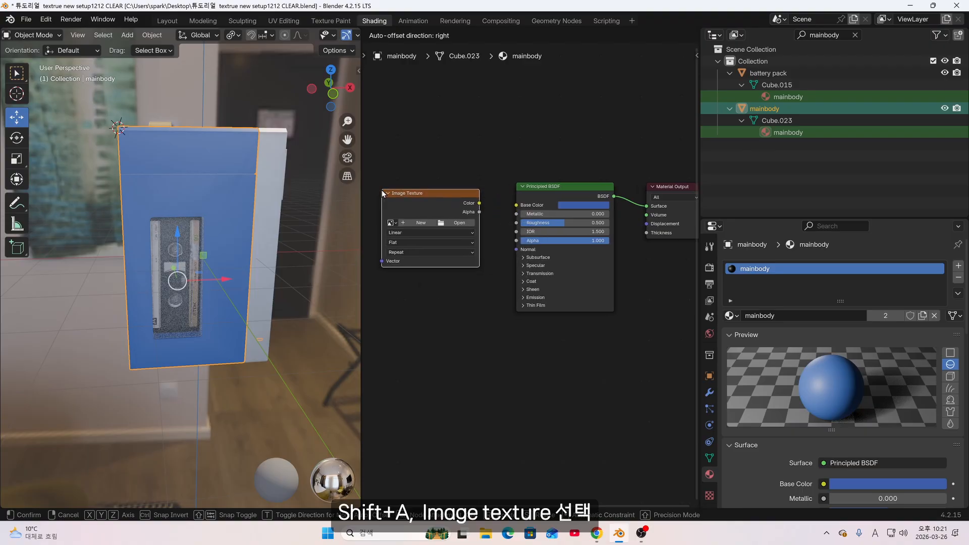
{"action": "left_click_drag", "start_coordinate": [476, 206], "coordinate": [512, 206]}
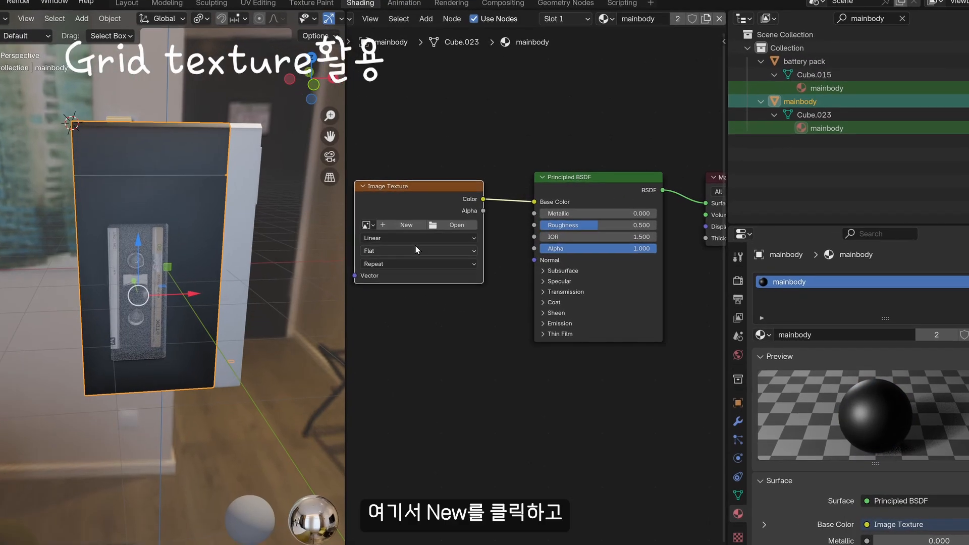
Create a new image named GRID in the Image Texture node with the UV Grid generated type
{"action": "left_click", "coordinate": [407, 224]}
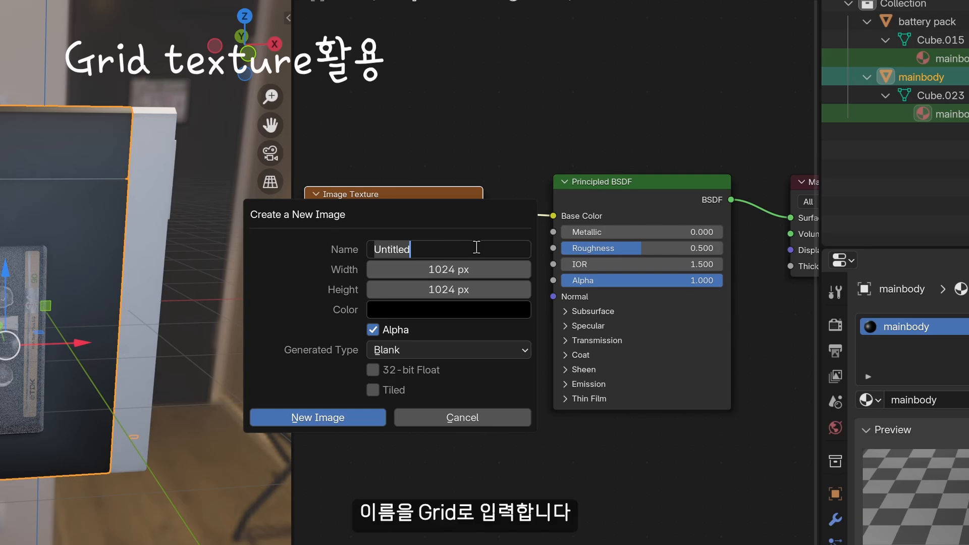
{"action": "type", "text": "GRID"}
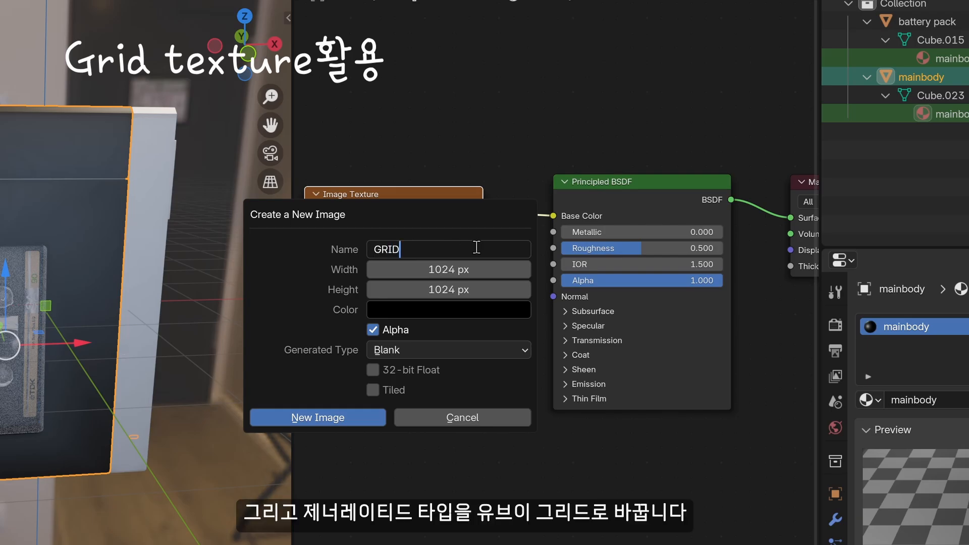
{"action": "key", "text": "Return"}
{"action": "left_click", "coordinate": [453, 351]}
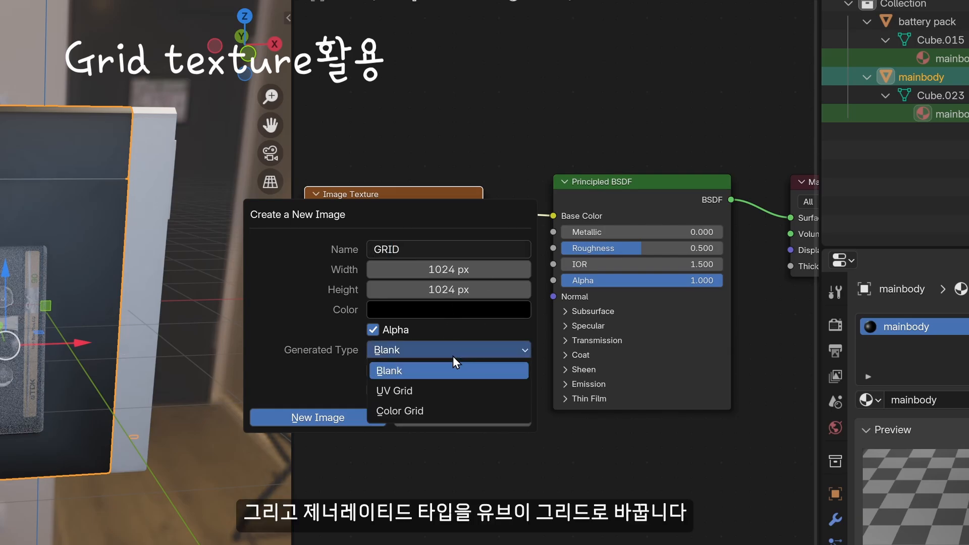
{"action": "left_click", "coordinate": [452, 391]}
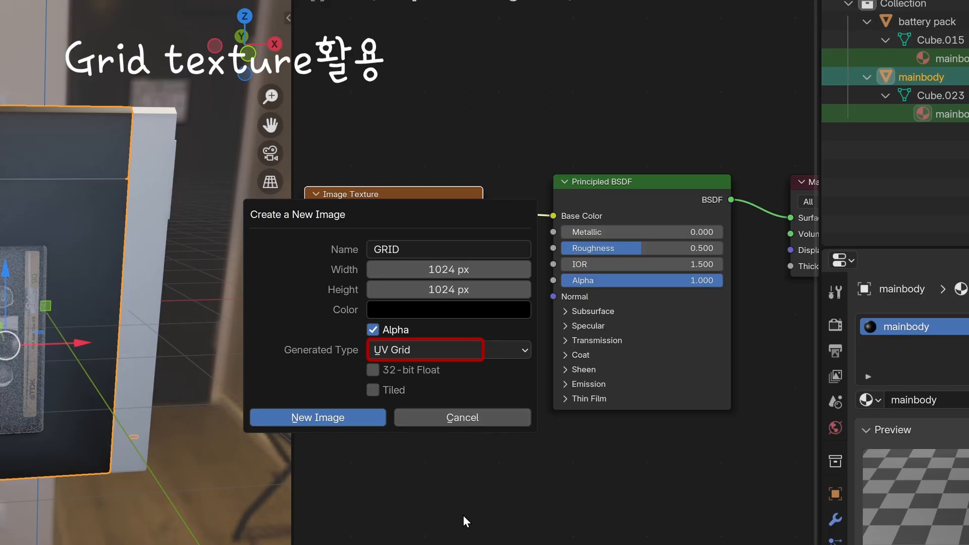
{"action": "left_click", "coordinate": [320, 413]}
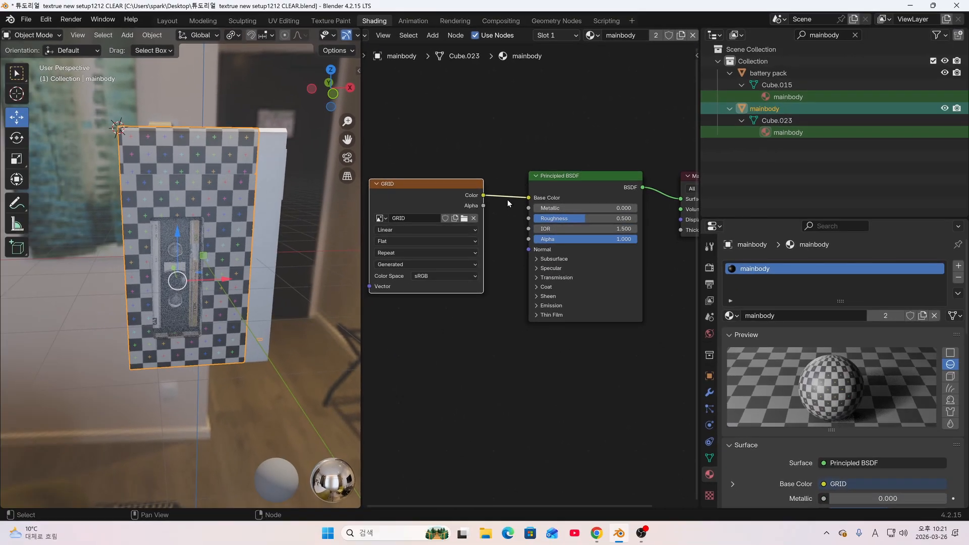
Reposition the GRID node, set the material preview shape to a cube, and check the grid texture around the main body
{"action": "left_click_drag", "start_coordinate": [454, 192], "coordinate": [429, 195]}
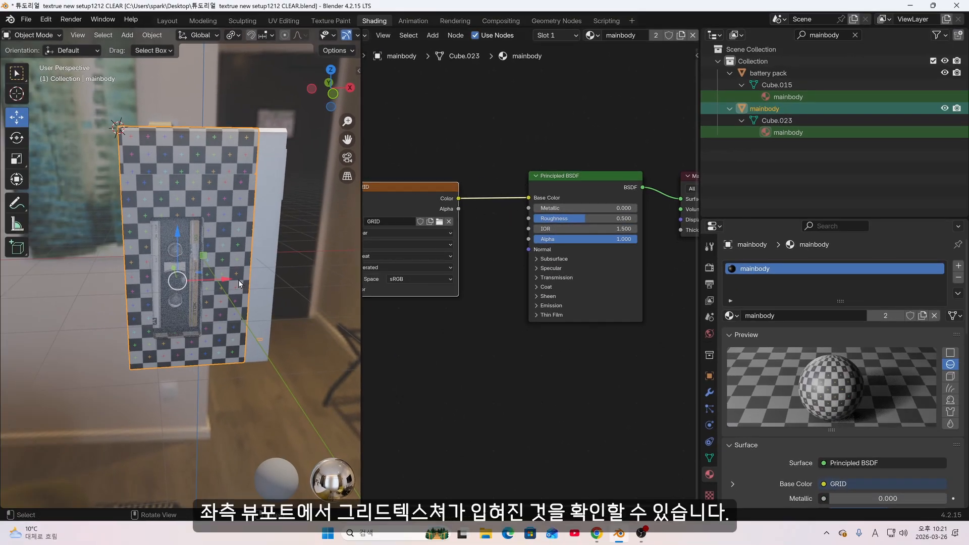
{"action": "mouse_move", "coordinate": [239, 280]}
{"action": "middle_mouse_down"}
{"action": "mouse_move", "coordinate": [293, 244]}
{"action": "mouse_move", "coordinate": [323, 251]}
{"action": "mouse_move", "coordinate": [234, 247]}
{"action": "mouse_move", "coordinate": [241, 299]}
{"action": "middle_mouse_up"}
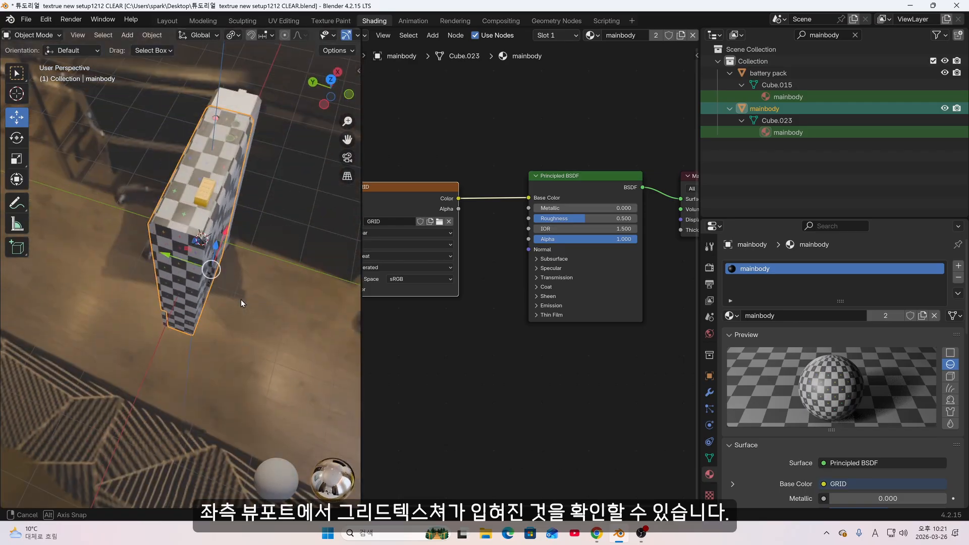
{"action": "left_click_drag", "start_coordinate": [460, 209], "coordinate": [466, 198]}
{"action": "left_click", "coordinate": [949, 377]}
{"action": "middle_click_drag", "start_coordinate": [187, 298], "coordinate": [313, 62]}
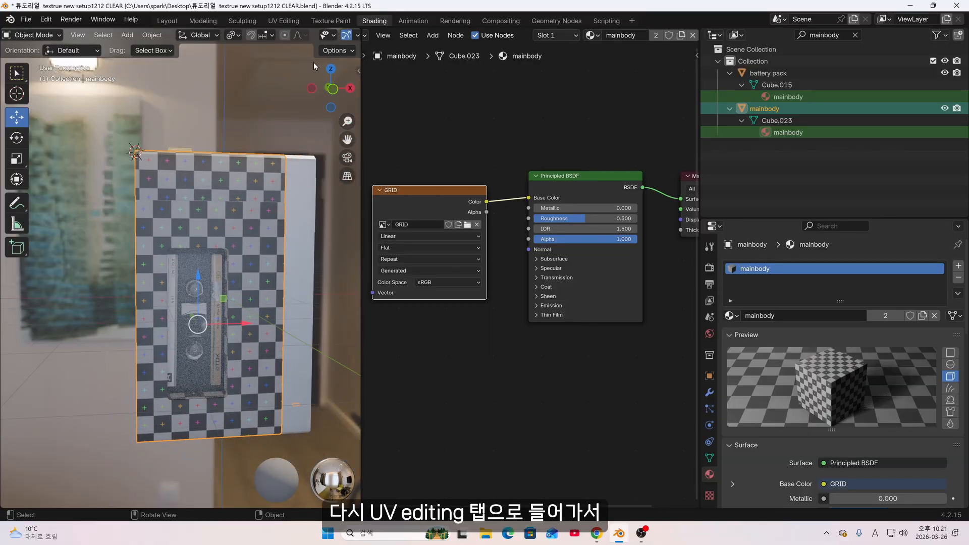
Return to the UV Editing workspace and select the main body's linked upper and lower mesh parts to compare their UV islands
{"action": "left_click", "coordinate": [283, 21]}
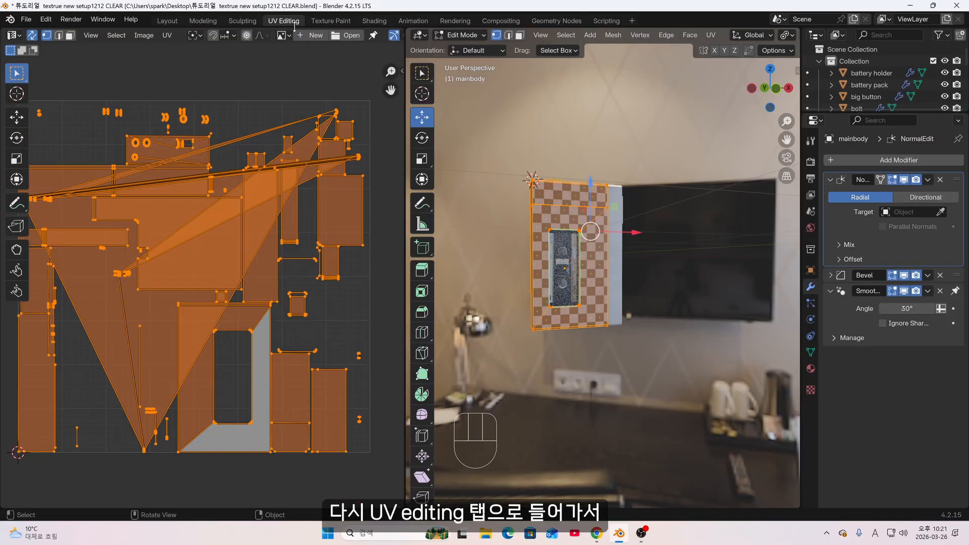
{"action": "left_click", "coordinate": [531, 177]}
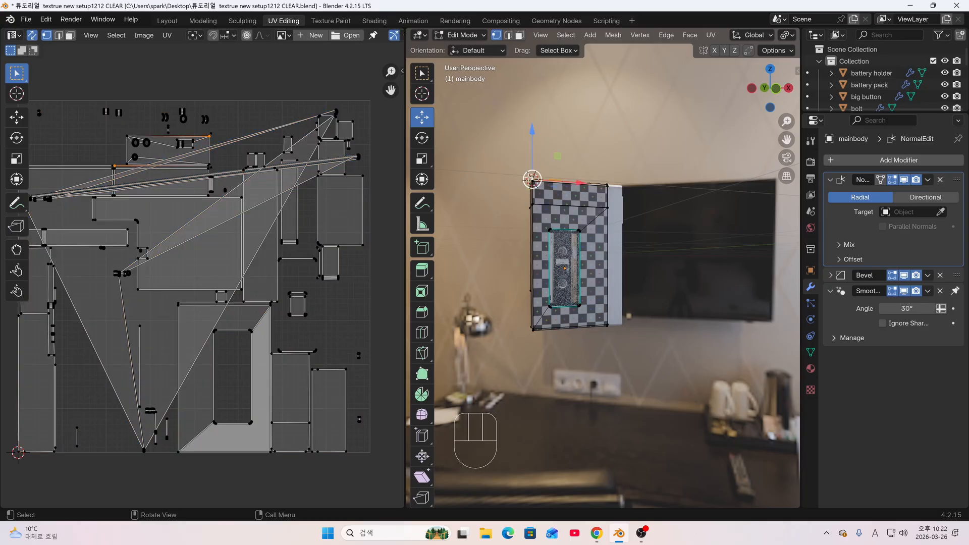
{"action": "middle_click_drag", "start_coordinate": [533, 205], "coordinate": [541, 225]}
{"action": "key", "text": "l"}
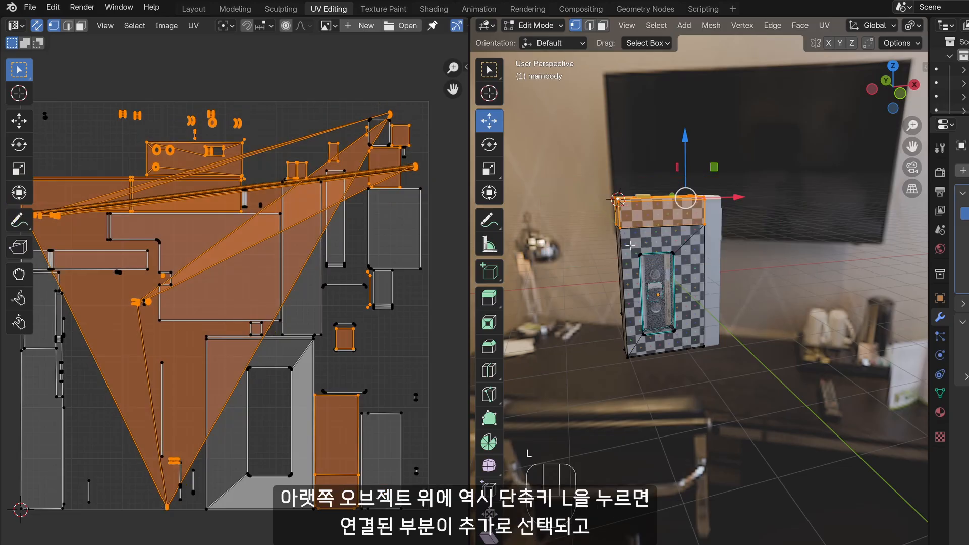
{"action": "key", "text": "l"}
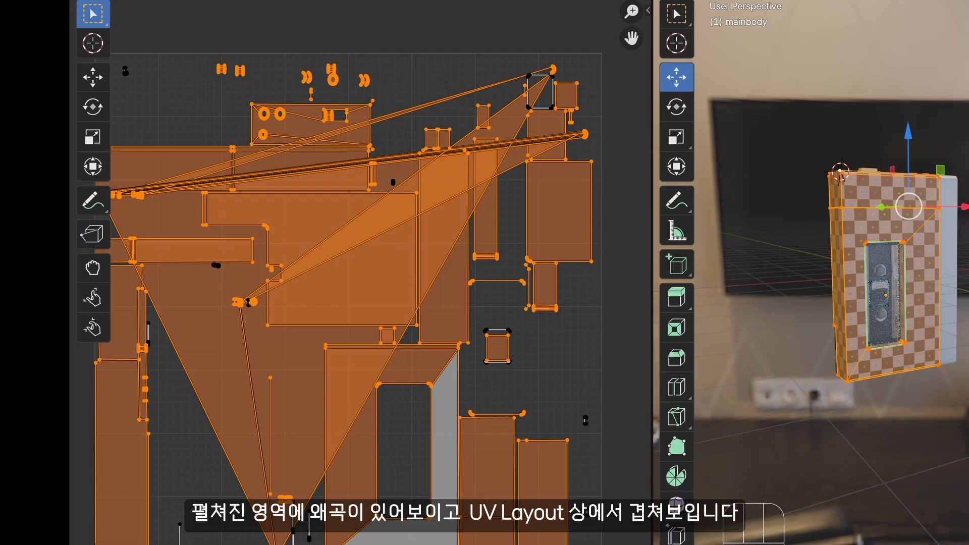
{"action": "middle_click_drag", "start_coordinate": [828, 57], "coordinate": [813, 55]}
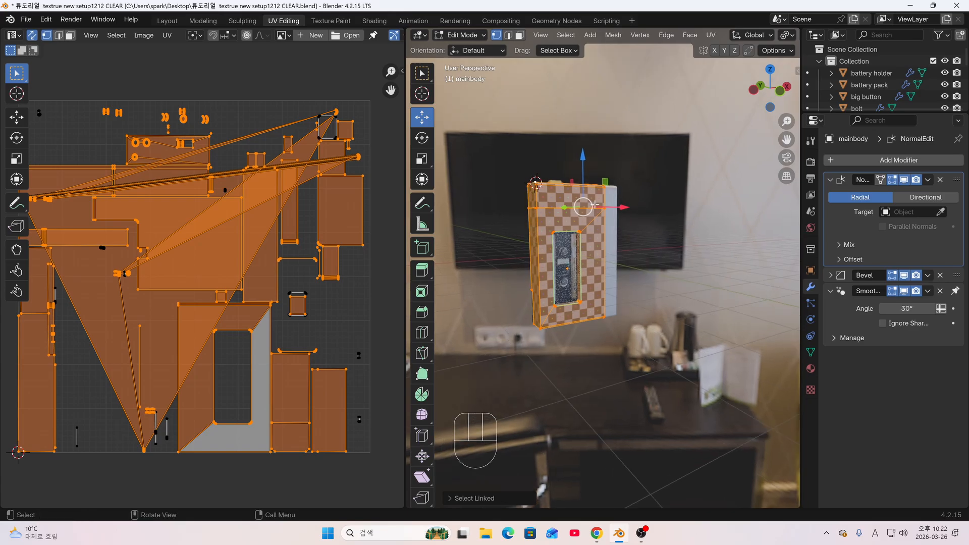
Switch to the Shading workspace and examine the grid squares on the main body's bottom, front and top for stretching
{"action": "left_click", "coordinate": [375, 21]}
{"action": "mouse_move", "coordinate": [193, 346]}
{"action": "middle_mouse_down"}
{"action": "mouse_move", "coordinate": [228, 289]}
{"action": "mouse_move", "coordinate": [237, 211]}
{"action": "mouse_move", "coordinate": [200, 278]}
{"action": "mouse_move", "coordinate": [213, 309]}
{"action": "mouse_move", "coordinate": [136, 371]}
{"action": "mouse_move", "coordinate": [181, 225]}
{"action": "middle_mouse_up"}
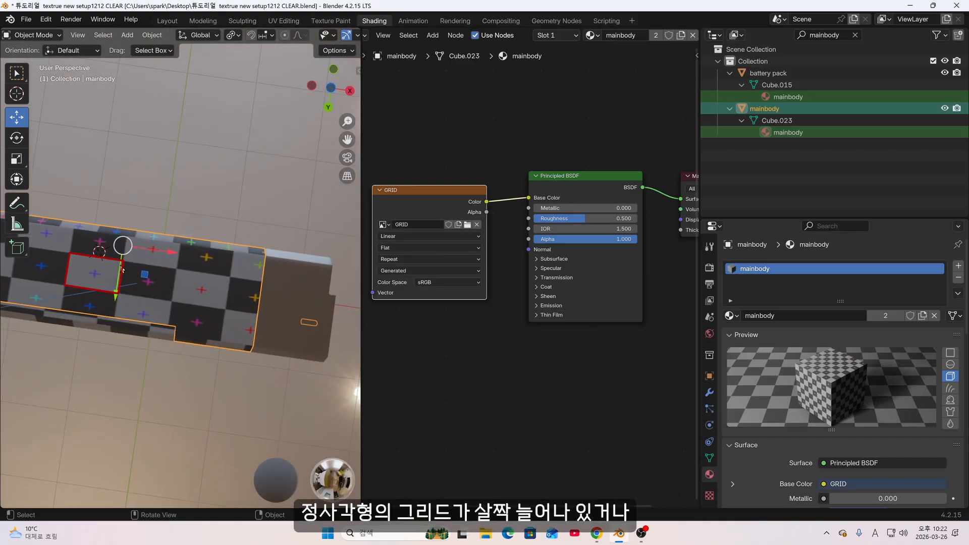
{"action": "middle_click_drag", "start_coordinate": [122, 269], "coordinate": [186, 213]}
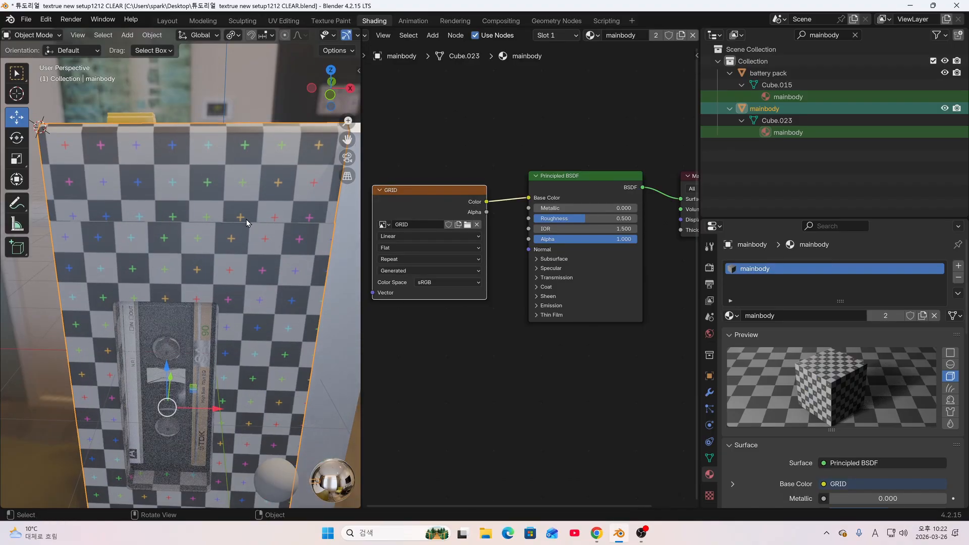
{"action": "middle_click_drag", "start_coordinate": [247, 223], "coordinate": [205, 162]}
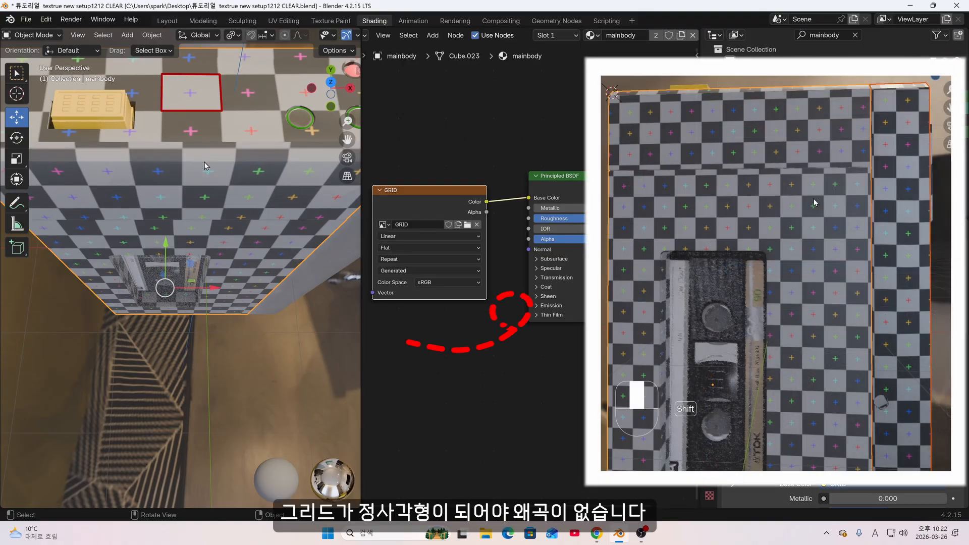
{"action": "scroll", "coordinate": [228, 191], "scroll_direction": "down", "scroll_amount": 3}
{"action": "middle_click_drag", "start_coordinate": [234, 216], "coordinate": [157, 277]}
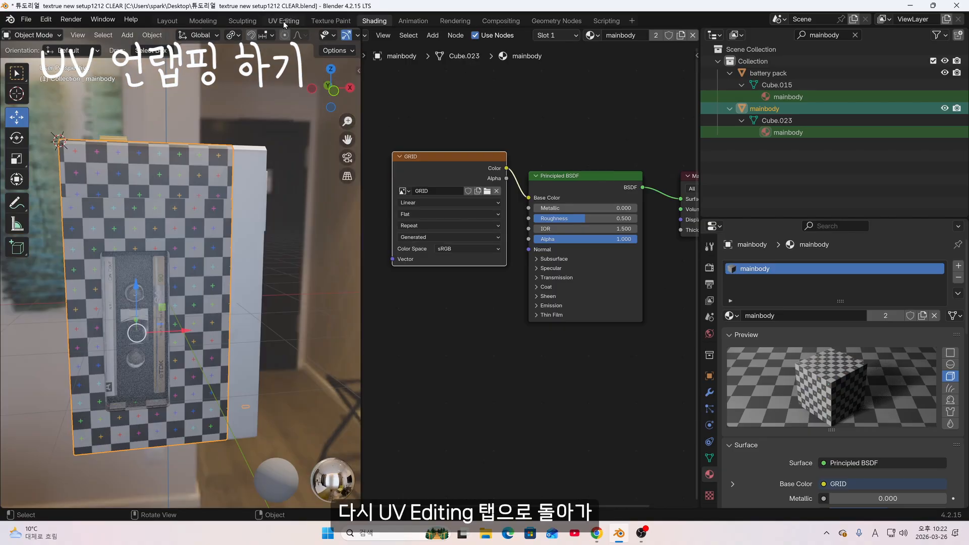
Go back to the UV Editing workspace, isolate the main body in Local View, and unwrap its selected mesh with Unwrap
{"action": "left_click", "coordinate": [283, 21]}
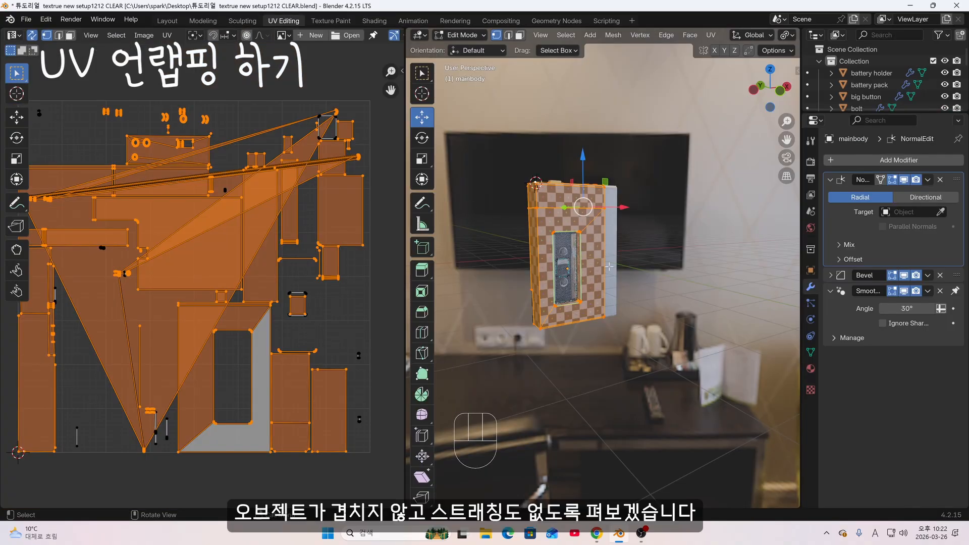
{"action": "middle_click_drag", "start_coordinate": [610, 267], "coordinate": [559, 207]}
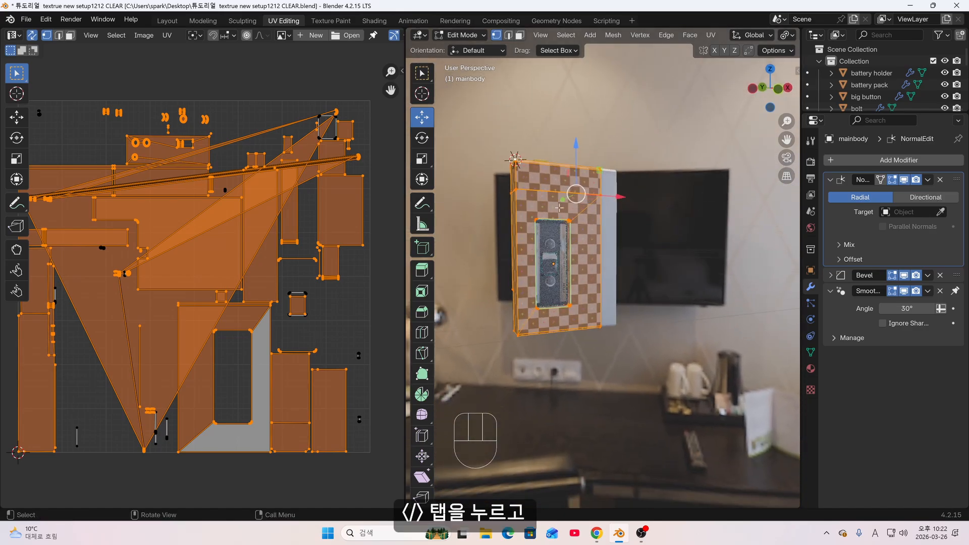
{"action": "key", "text": "KP_Divide"}
{"action": "scroll", "coordinate": [616, 252], "scroll_direction": "down", "scroll_amount": 3}
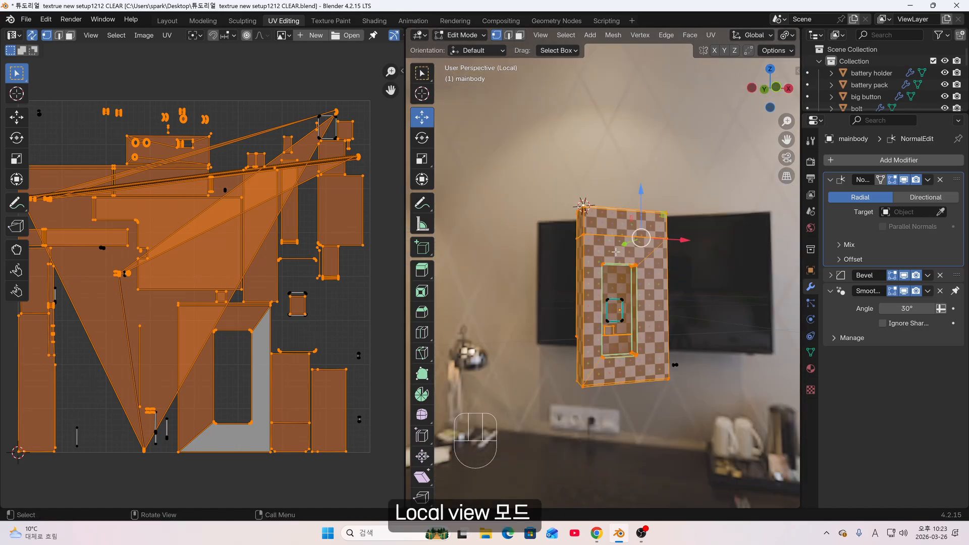
{"action": "key", "text": "u"}
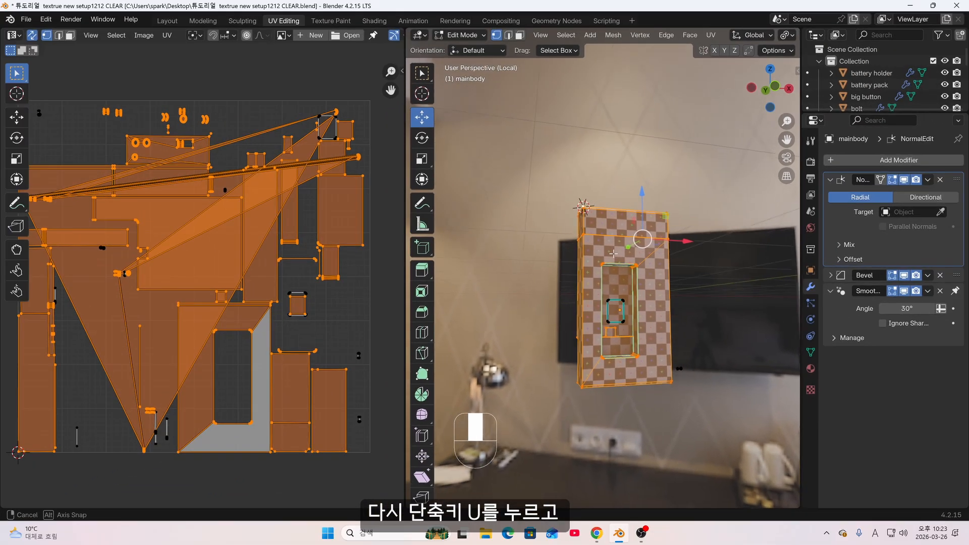
{"action": "key", "text": "u"}
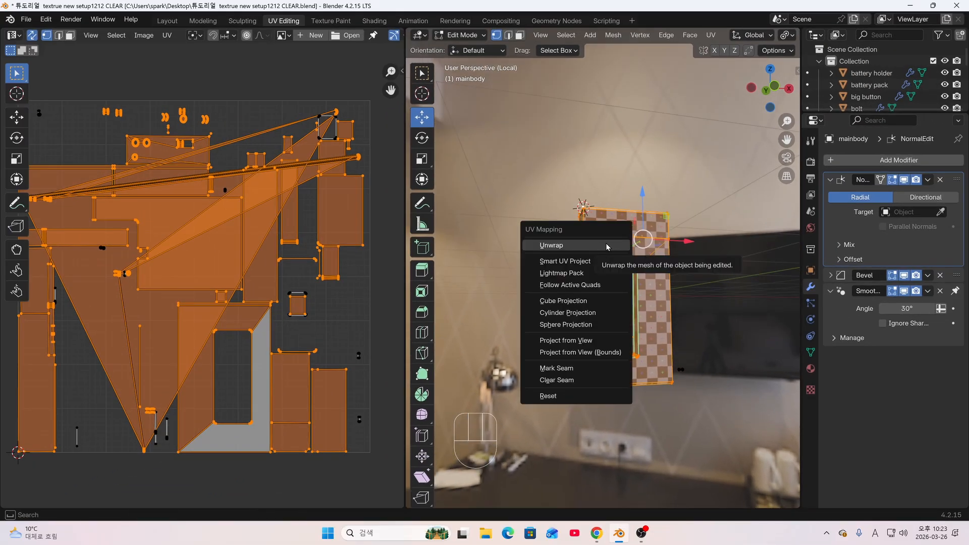
{"action": "left_click", "coordinate": [606, 245]}
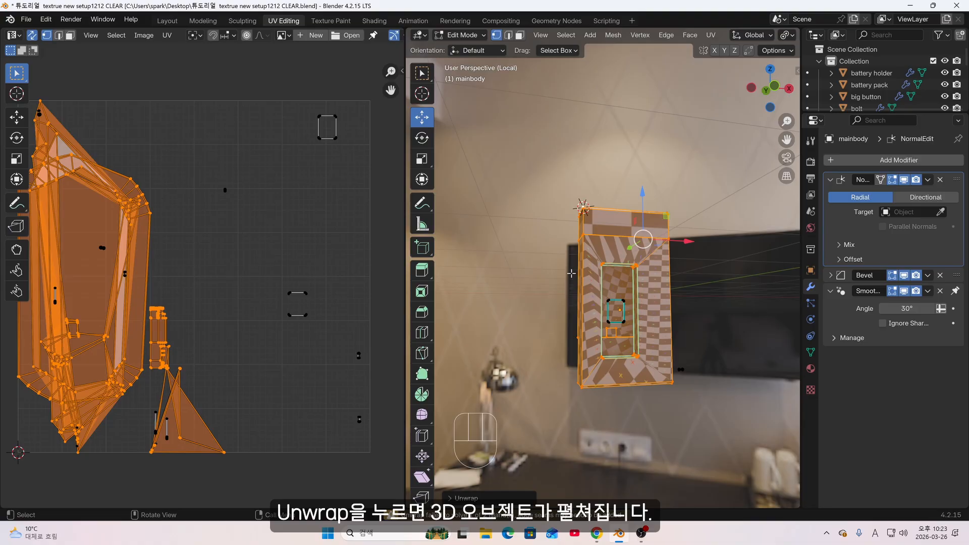
Examine the unwrapped main body for grid distortion in the viewport and for tangled islands in the UV layout
{"action": "scroll", "coordinate": [571, 273], "scroll_direction": "up", "scroll_amount": 3}
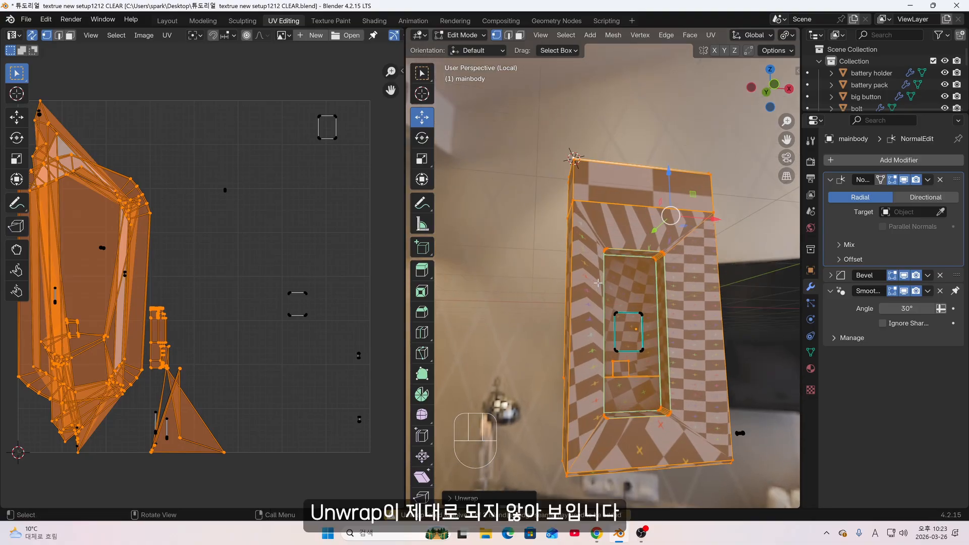
{"action": "middle_click_drag", "start_coordinate": [599, 283], "coordinate": [644, 303]}
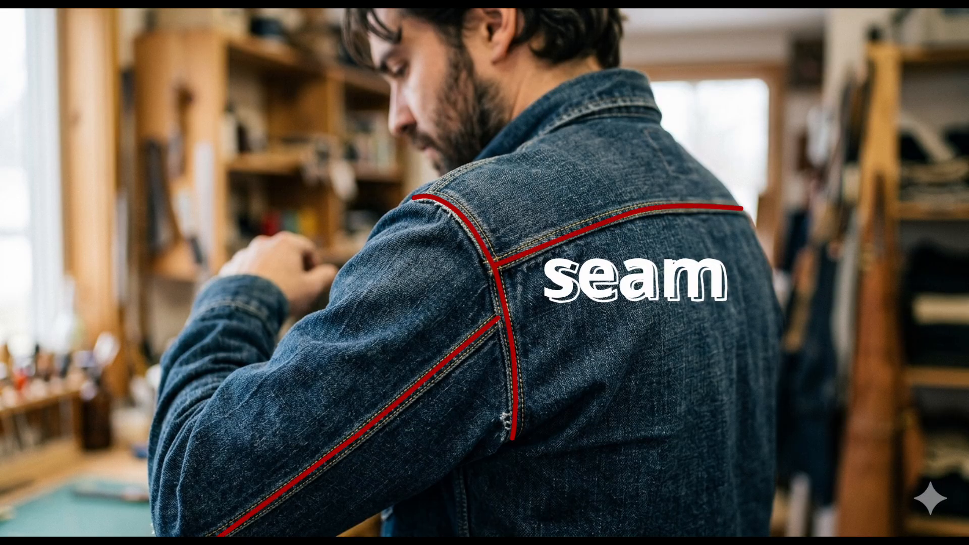
{"action": "key", "text": "Tab"}
{"action": "key", "text": "Tab"}
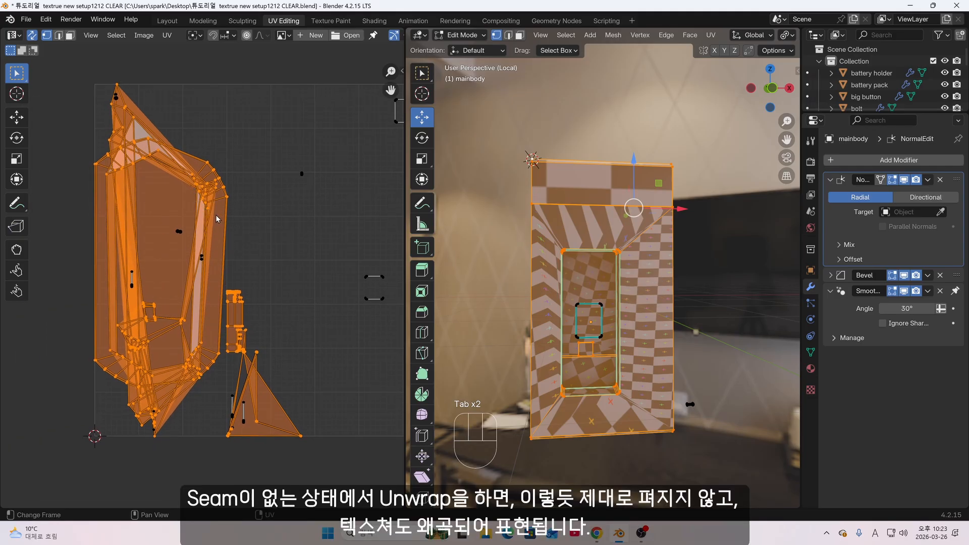
{"action": "scroll", "coordinate": [194, 323], "scroll_direction": "up", "scroll_amount": 4}
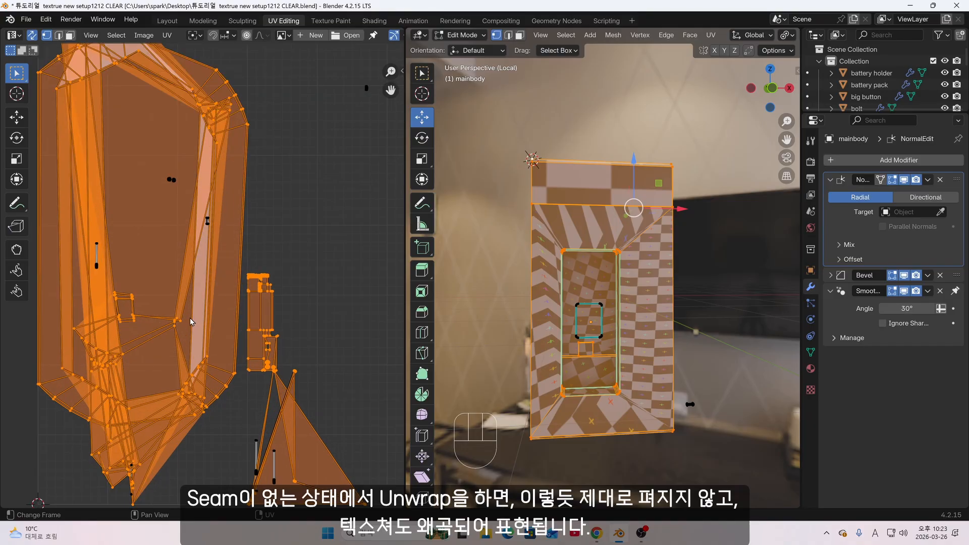
{"action": "middle_click_drag", "start_coordinate": [507, 261], "coordinate": [616, 242]}
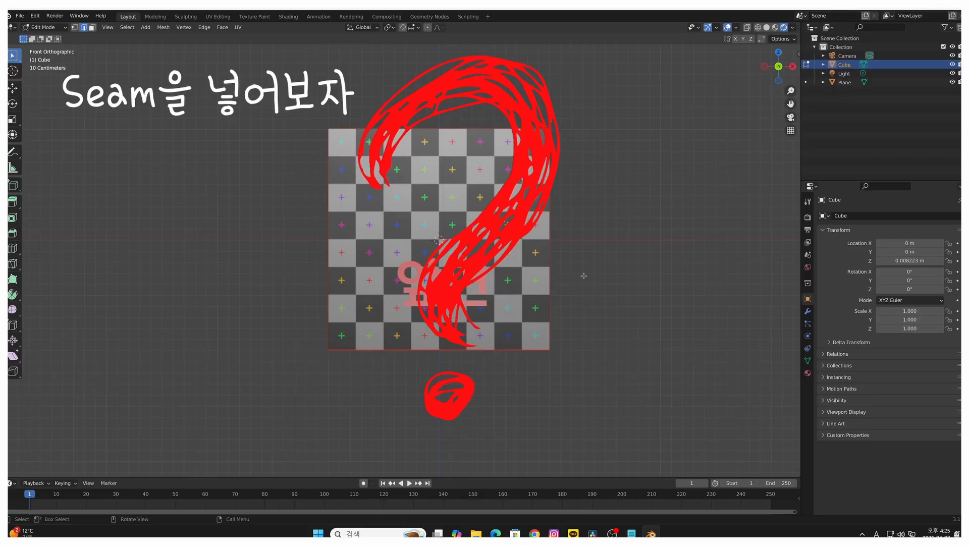
Inspect the example cube from several sides to see which of its edges are marked as seams
{"action": "middle_click_drag", "start_coordinate": [576, 280], "coordinate": [420, 250]}
{"action": "scroll", "coordinate": [420, 251], "scroll_direction": "up", "scroll_amount": 2}
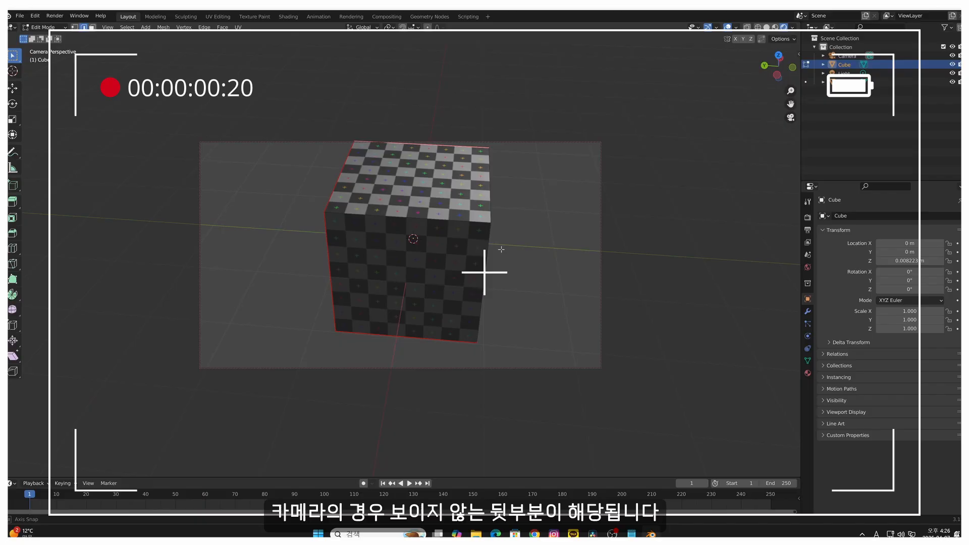
{"action": "middle_click_drag", "start_coordinate": [501, 249], "coordinate": [451, 175]}
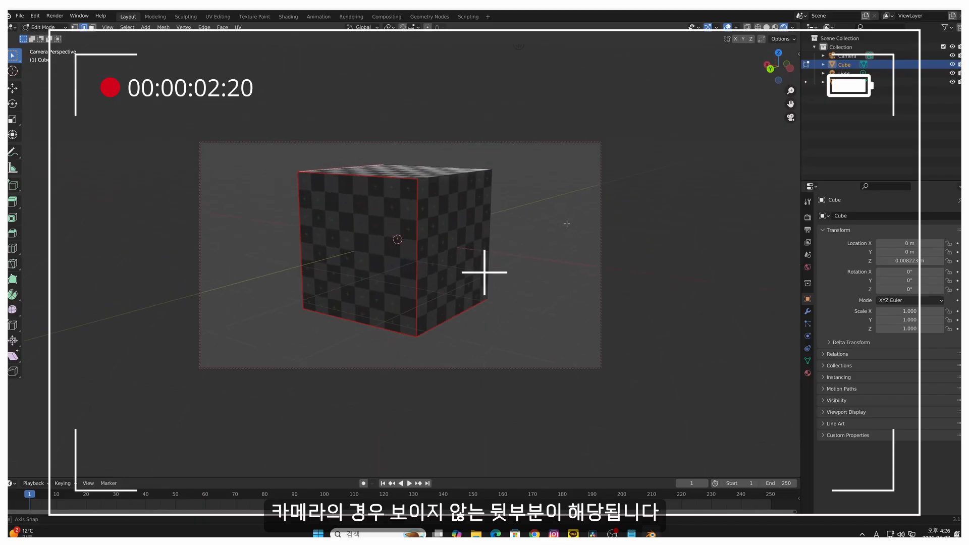
Mark the selected edges of the example cube as seams
{"action": "key", "text": "u"}
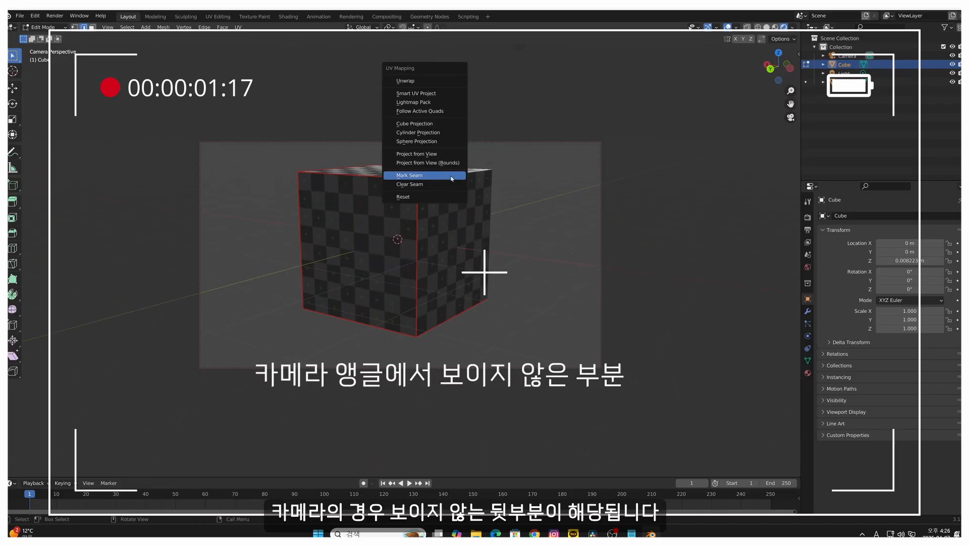
{"action": "left_click", "coordinate": [450, 175]}
{"action": "middle_click_drag", "start_coordinate": [475, 200], "coordinate": [476, 211]}
{"action": "middle_click_drag", "start_coordinate": [476, 210], "coordinate": [473, 223]}
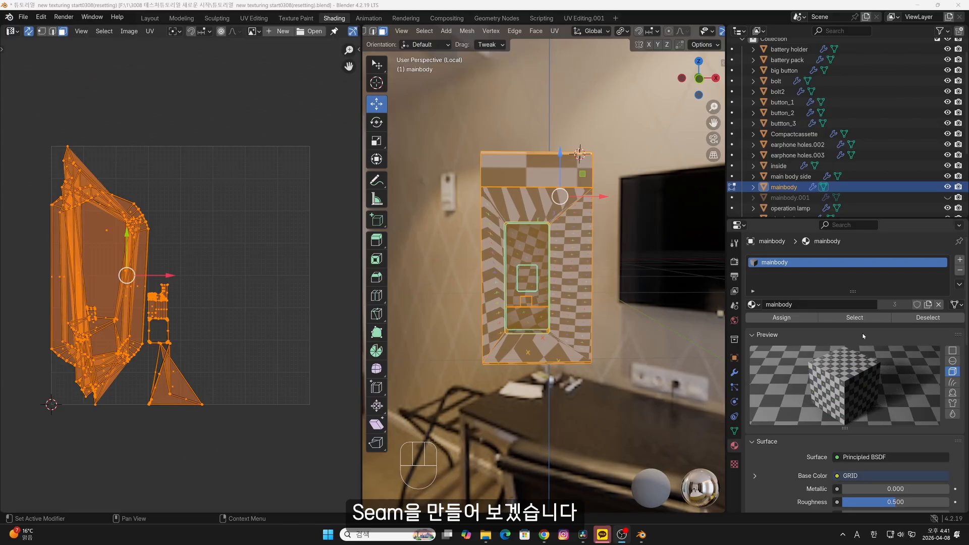
Select the main body's sharp edges with Select Sharp Edges and mark them as seams
{"action": "middle_click_drag", "start_coordinate": [580, 349], "coordinate": [610, 357]}
{"action": "key", "text": "alt+a"}
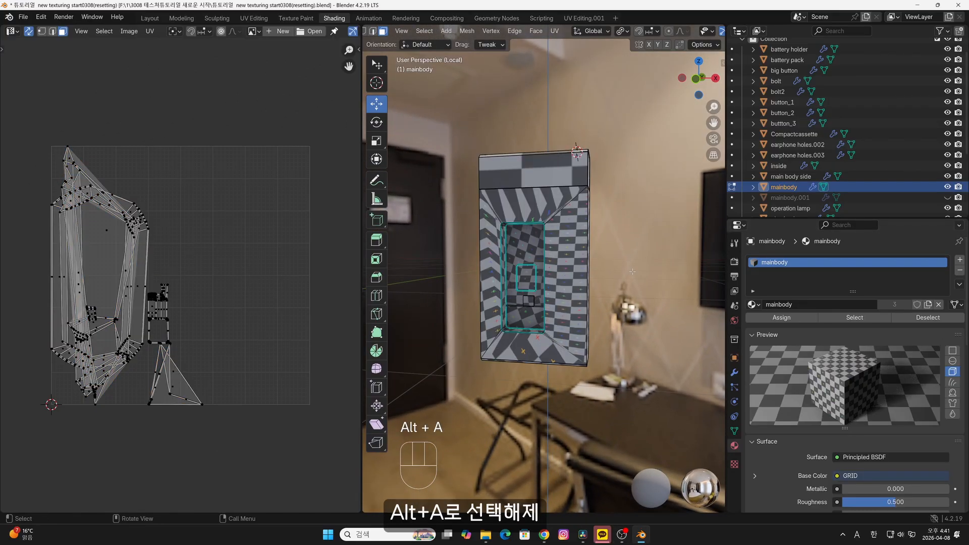
{"action": "left_click", "coordinate": [424, 31]}
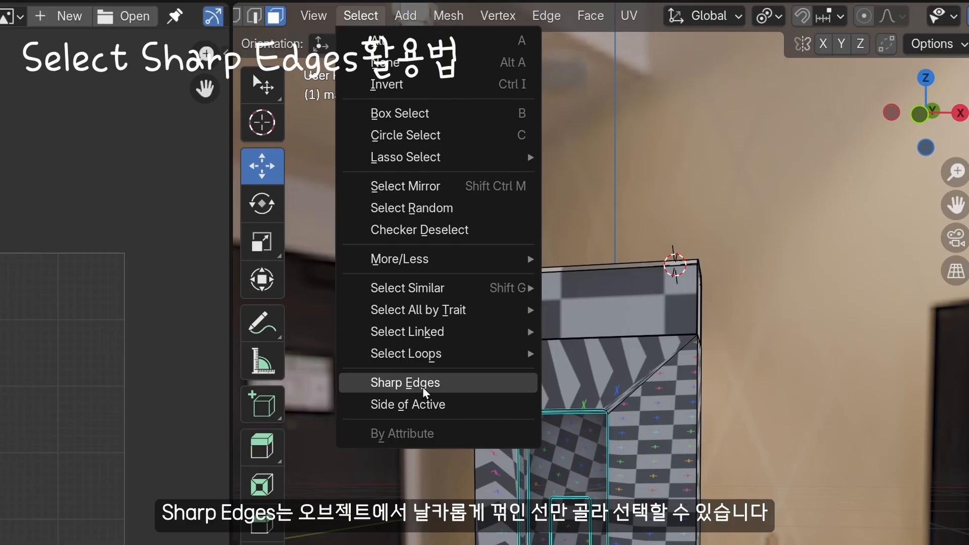
{"action": "left_click", "coordinate": [424, 385]}
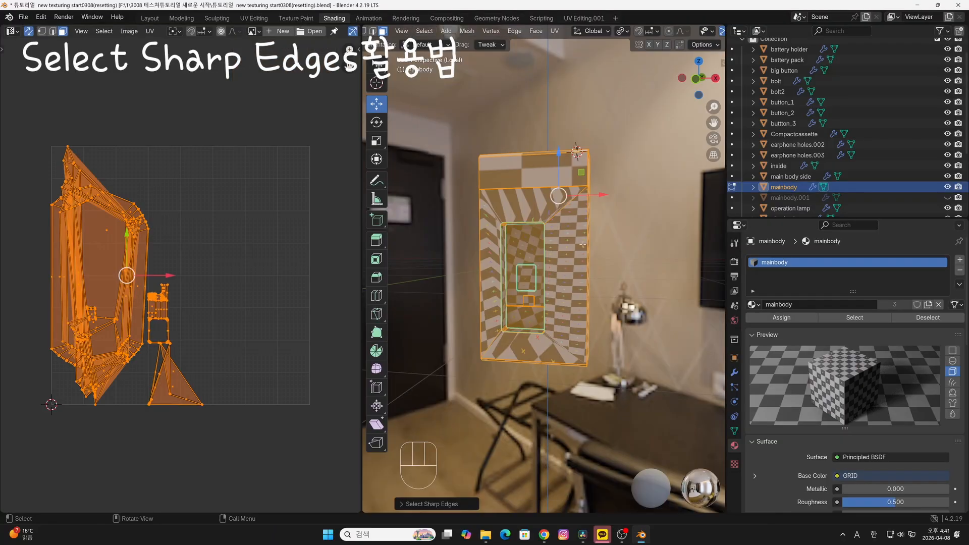
{"action": "left_click", "coordinate": [401, 505]}
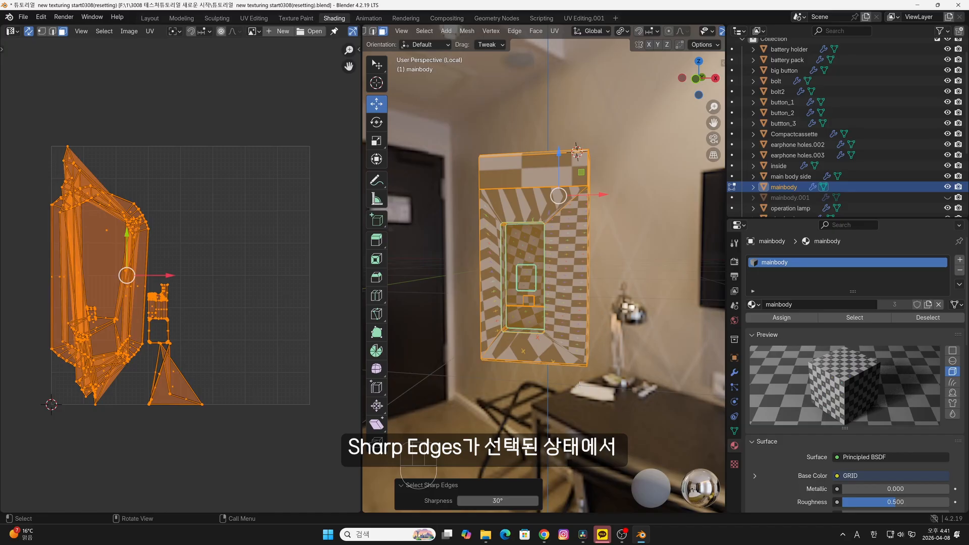
{"action": "key", "text": "u"}
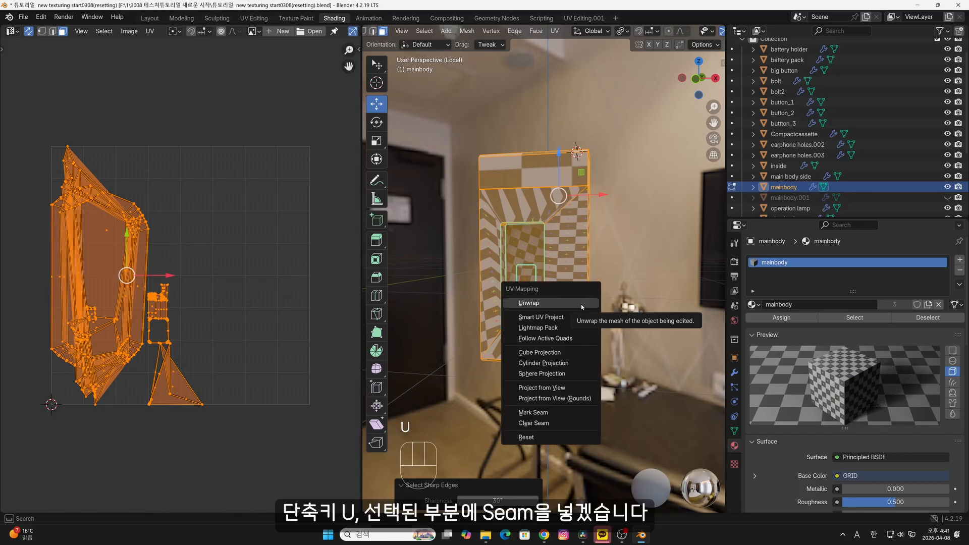
{"action": "left_click", "coordinate": [582, 417]}
{"action": "key", "text": "alt+a"}
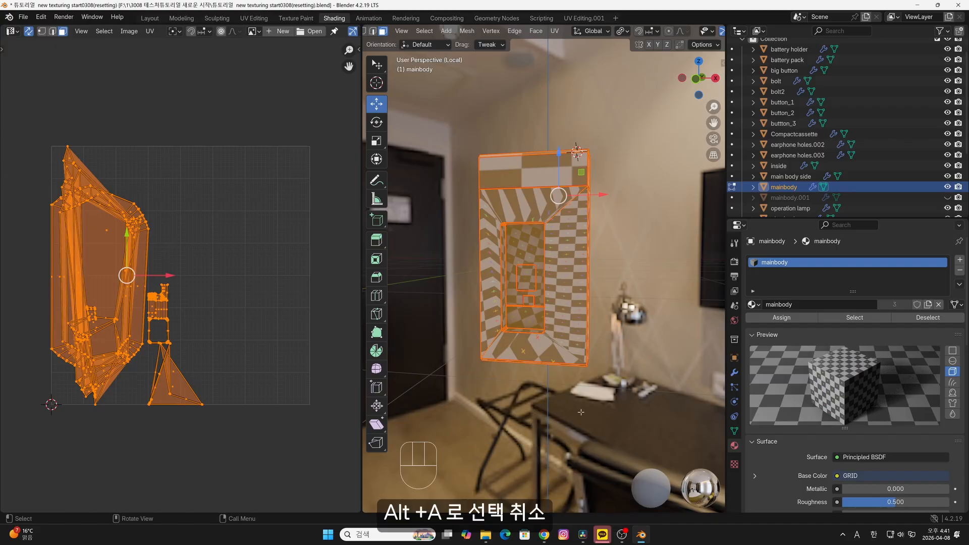
{"action": "key", "text": "alt+a"}
{"action": "middle_click_drag", "start_coordinate": [581, 410], "coordinate": [586, 286]}
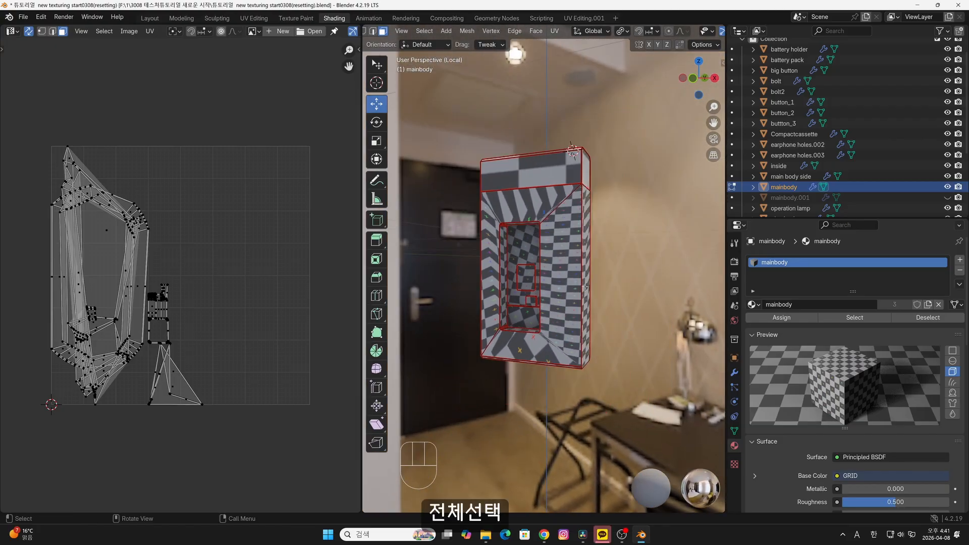
Select the whole main body mesh and unwrap it along its seams with Unwrap
{"action": "key", "text": "a"}
{"action": "key", "text": "u"}
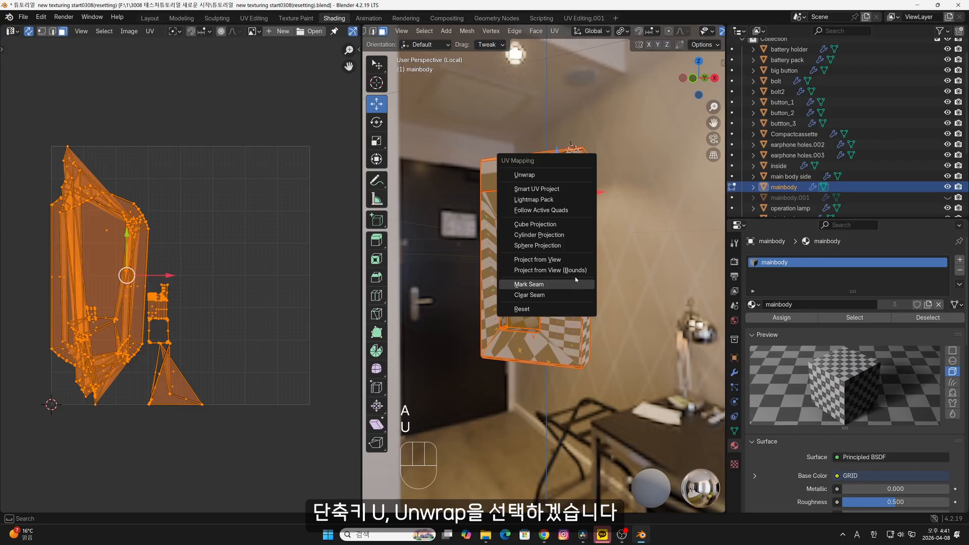
{"action": "left_click", "coordinate": [559, 175]}
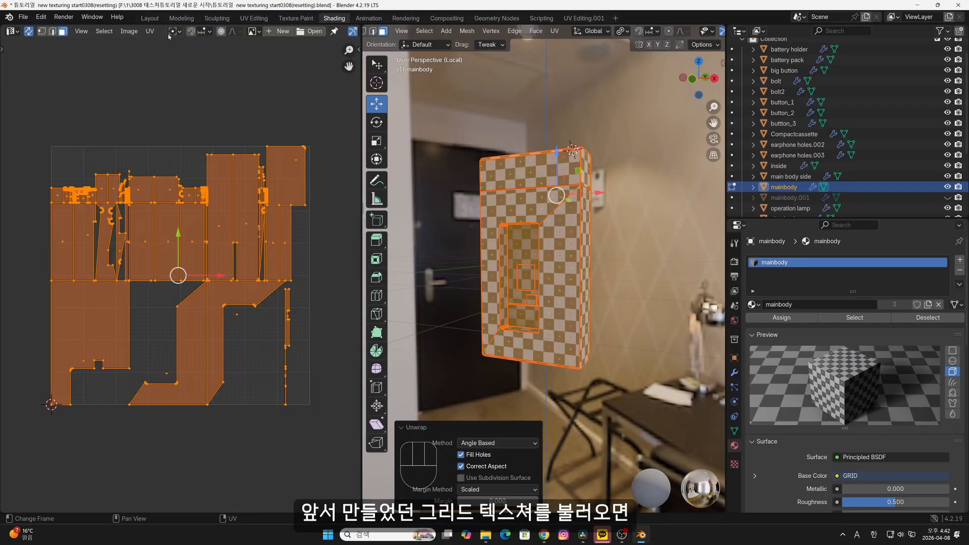
Display the GRID image behind the UV layout and try scaling the UV islands to compare the texture's size on the model
{"action": "left_click", "coordinate": [257, 34]}
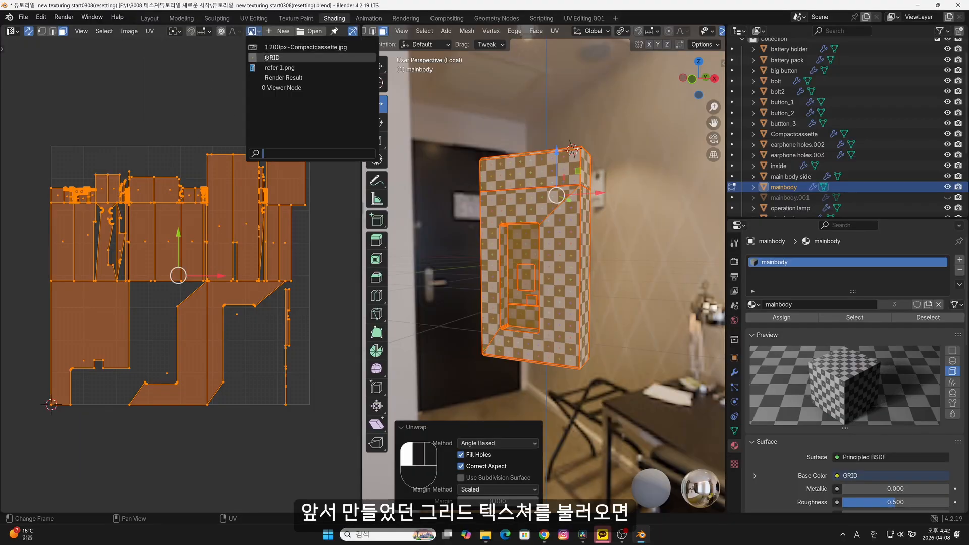
{"action": "left_click", "coordinate": [267, 50]}
{"action": "key", "text": "Home"}
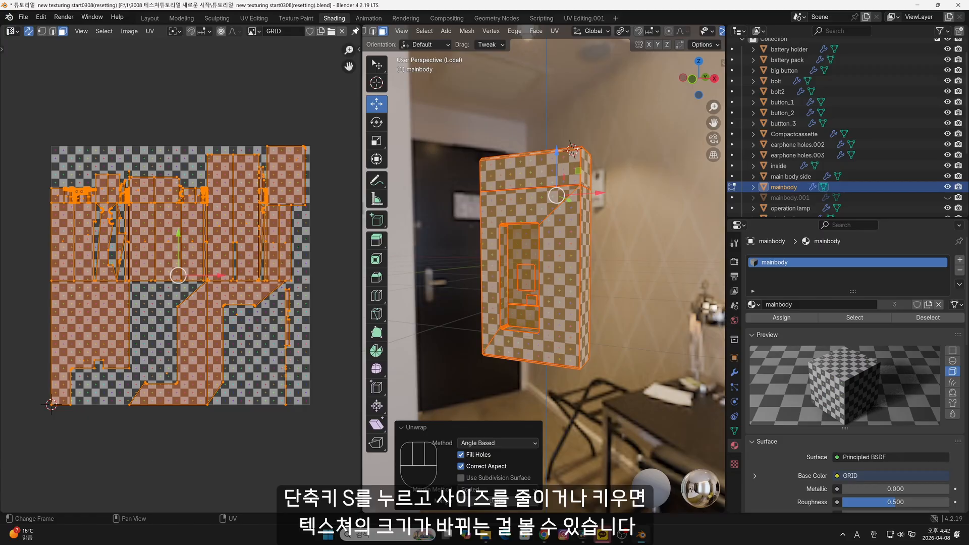
{"action": "key", "text": "s"}
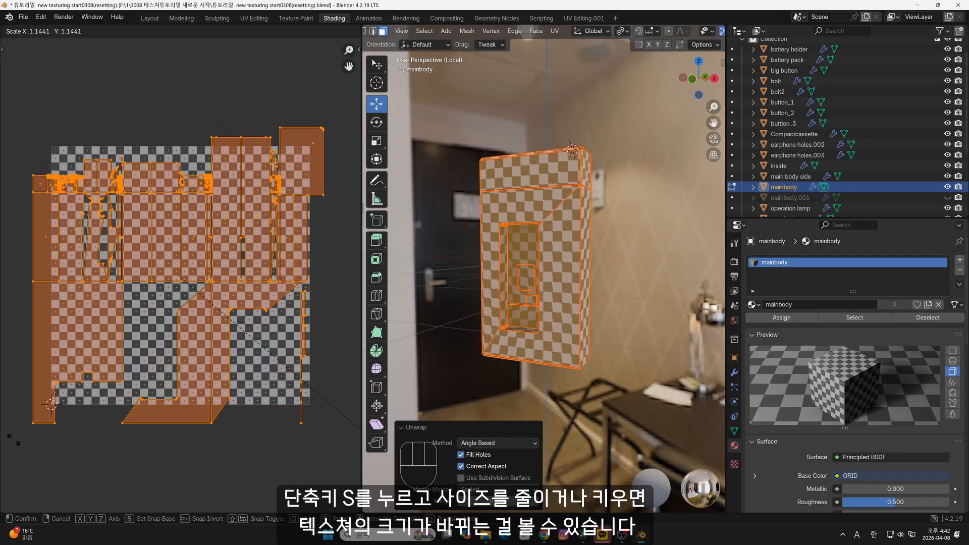
{"action": "key", "text": "Escape"}
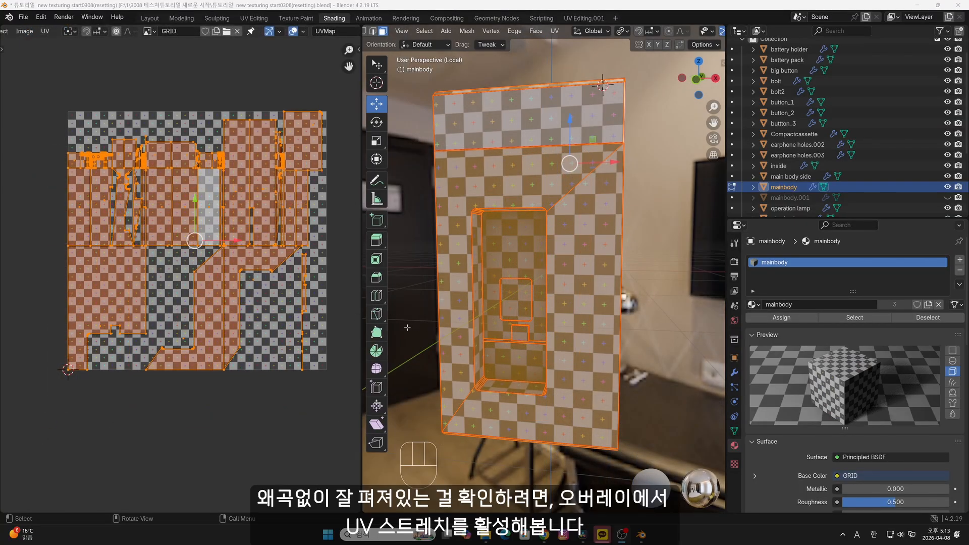
Enable the UV Stretch overlay in the UV editor and examine a distorted unwrap from several angles
{"action": "left_click", "coordinate": [275, 293]}
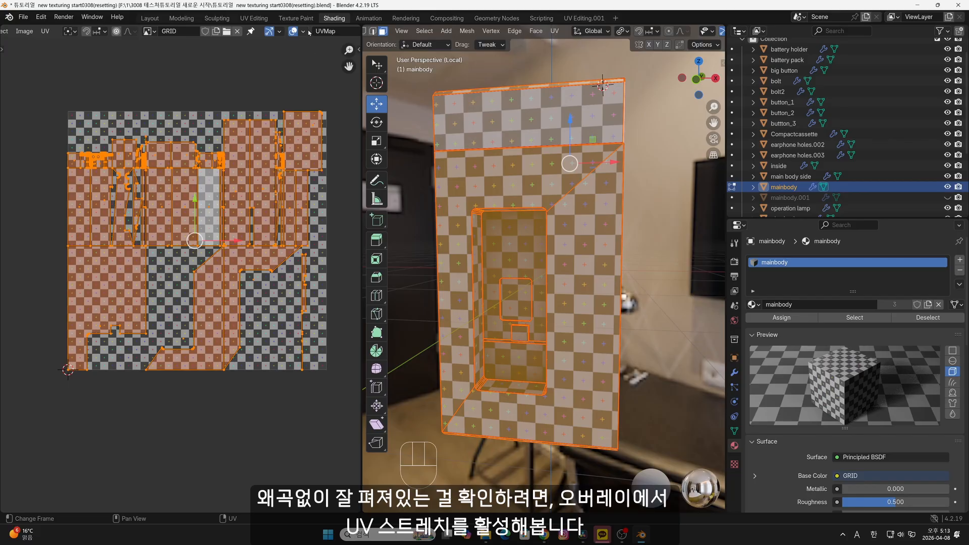
{"action": "scroll", "coordinate": [309, 33], "scroll_direction": "down", "scroll_amount": 2}
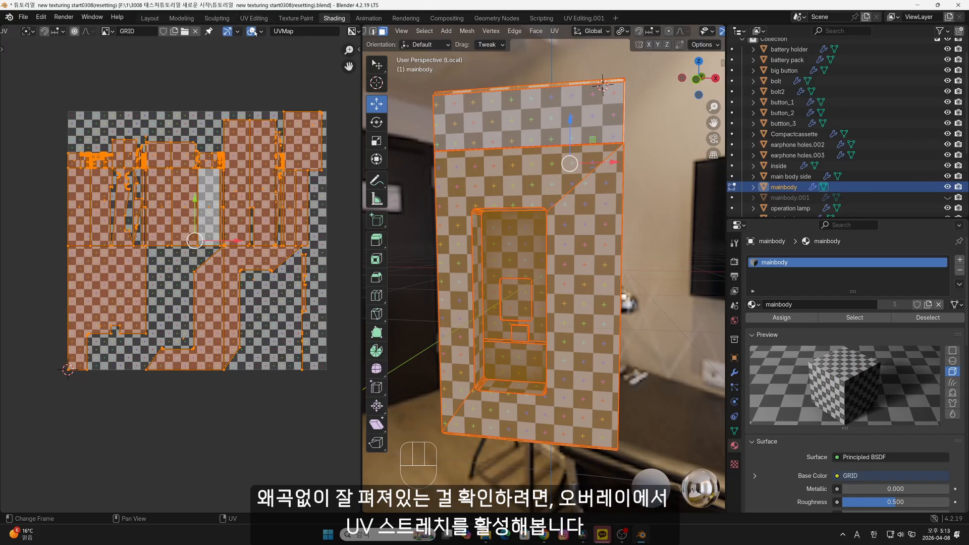
{"action": "left_click", "coordinate": [262, 32]}
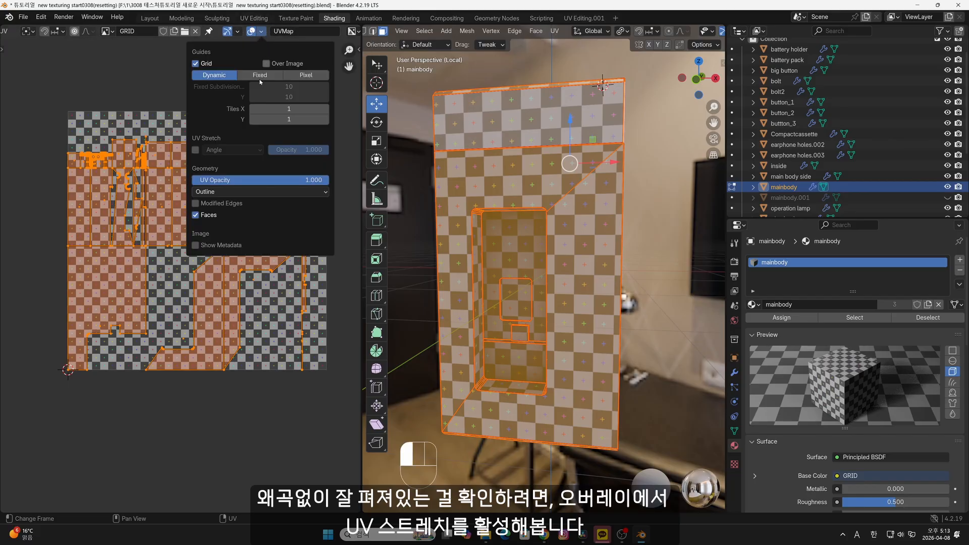
{"action": "left_click", "coordinate": [195, 150]}
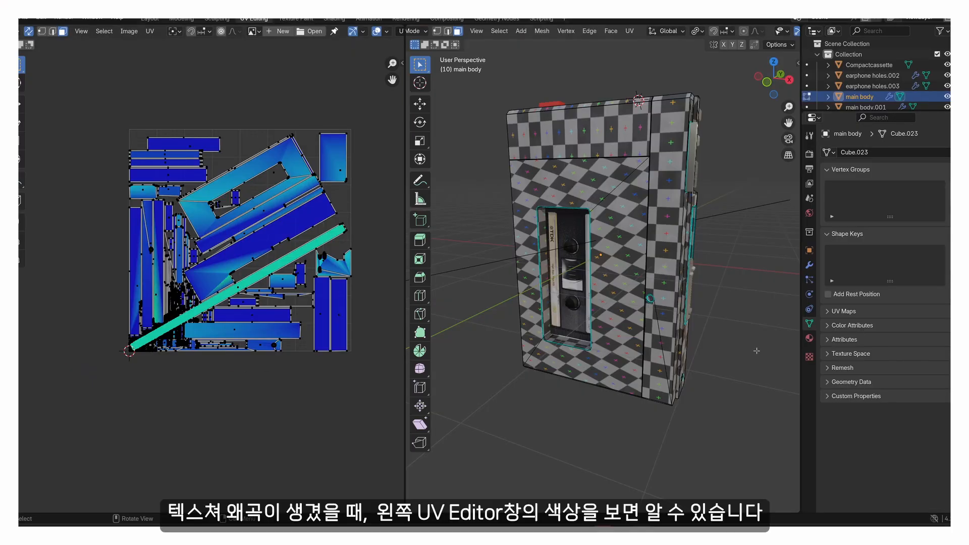
{"action": "middle_click_drag", "start_coordinate": [576, 323], "coordinate": [604, 316]}
{"action": "middle_click_drag", "start_coordinate": [547, 316], "coordinate": [773, 319]}
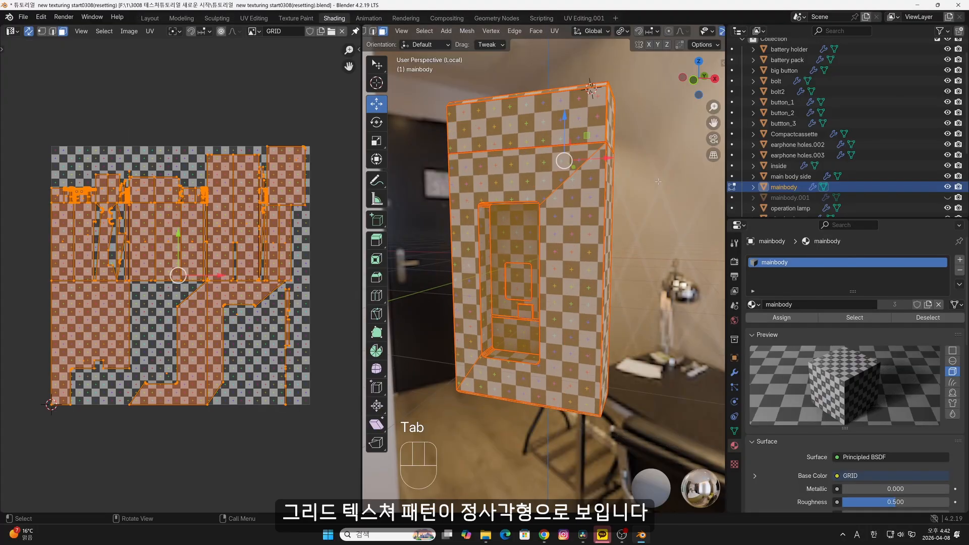
Clear the seams from the two diagonal edges between the window corners and the outer corners on the main body's front
{"action": "key", "text": "alt+a"}
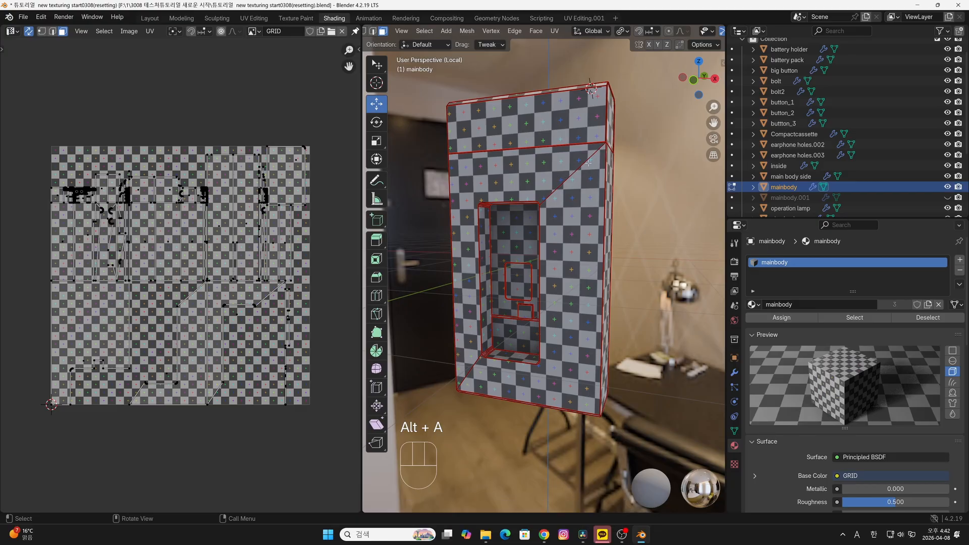
{"action": "middle_click_drag", "start_coordinate": [467, 376], "coordinate": [491, 349]}
{"action": "key", "text": "2"}
{"action": "left_click", "coordinate": [467, 395]}
{"action": "middle_click_drag", "start_coordinate": [491, 348], "coordinate": [480, 404], "text": "shift"}
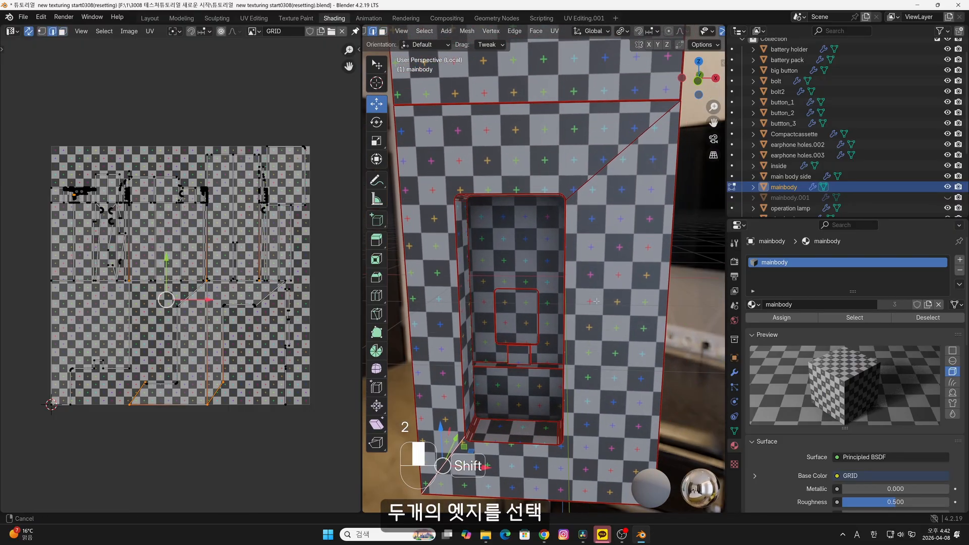
{"action": "left_click", "coordinate": [604, 169], "text": "shift"}
{"action": "scroll", "coordinate": [600, 202], "scroll_direction": "down", "scroll_amount": 2}
{"action": "middle_click_drag", "start_coordinate": [598, 217], "coordinate": [592, 222], "text": "shift"}
{"action": "key", "text": "u"}
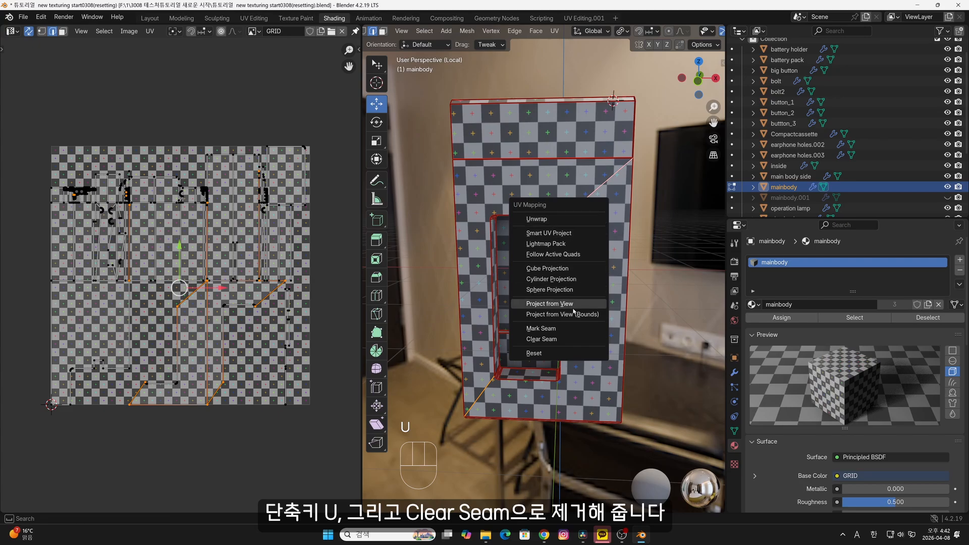
{"action": "left_click", "coordinate": [585, 339]}
{"action": "middle_click_drag", "start_coordinate": [585, 340], "coordinate": [580, 298]}
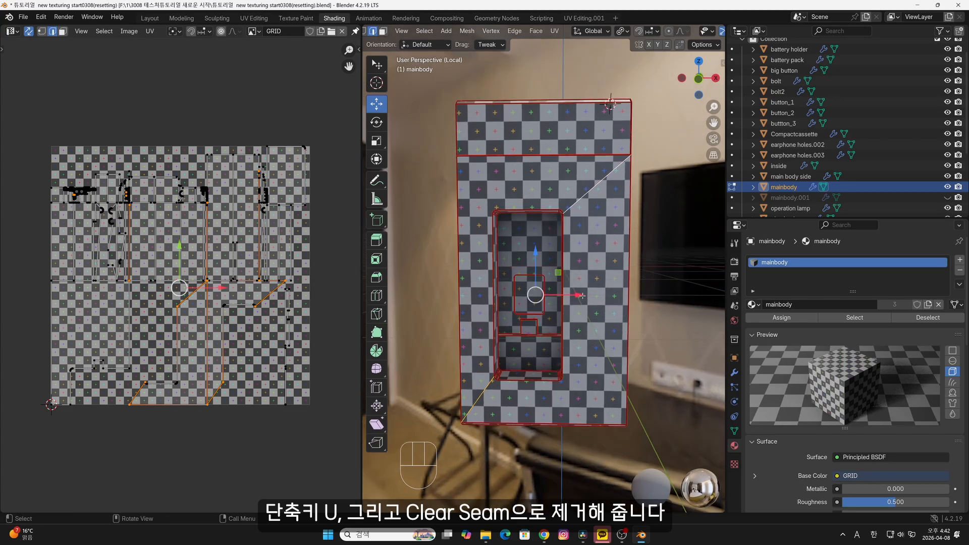
Unwrap the entire main body again and check the grid pattern on its front in Object Mode
{"action": "key", "text": "a"}
{"action": "key", "text": "u"}
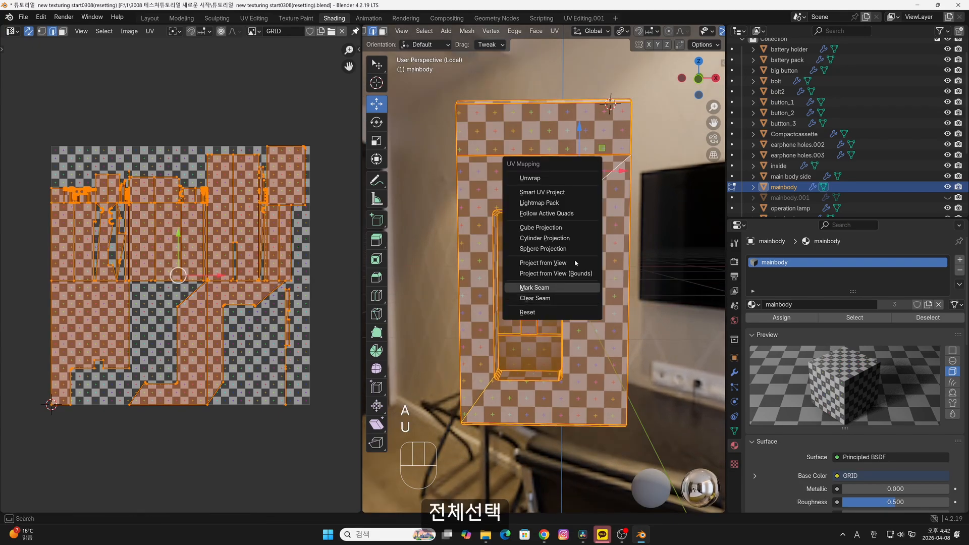
{"action": "left_click", "coordinate": [557, 179]}
{"action": "key", "text": "Tab"}
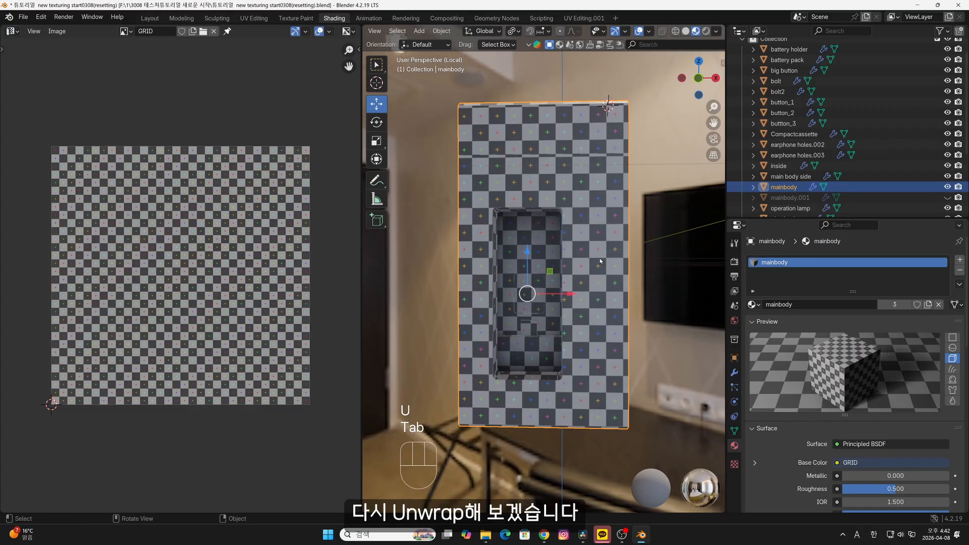
{"action": "scroll", "coordinate": [605, 179], "scroll_direction": "up", "scroll_amount": 1}
{"action": "key", "text": "Tab"}
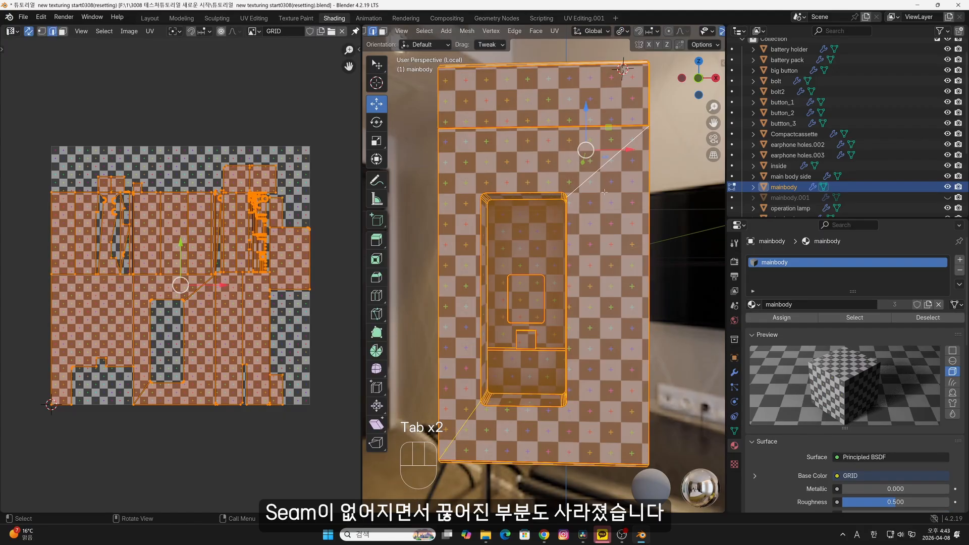
Examine the grid squares on the main body's right side, back, front and top for distortion or misaligned seams
{"action": "middle_click_drag", "start_coordinate": [601, 217], "coordinate": [664, 180]}
{"action": "key", "text": "alt+a"}
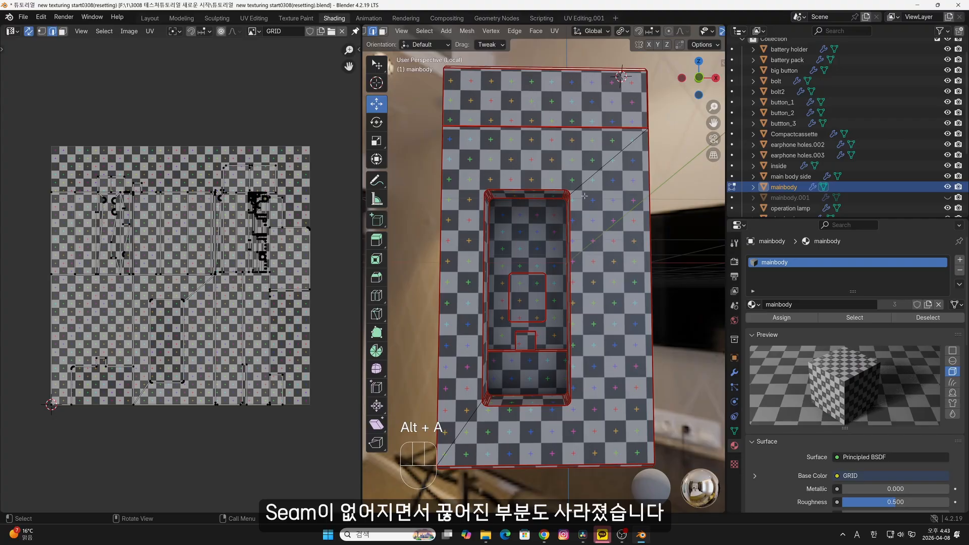
{"action": "middle_click_drag", "start_coordinate": [584, 196], "coordinate": [477, 212]}
{"action": "key", "text": "KP_3"}
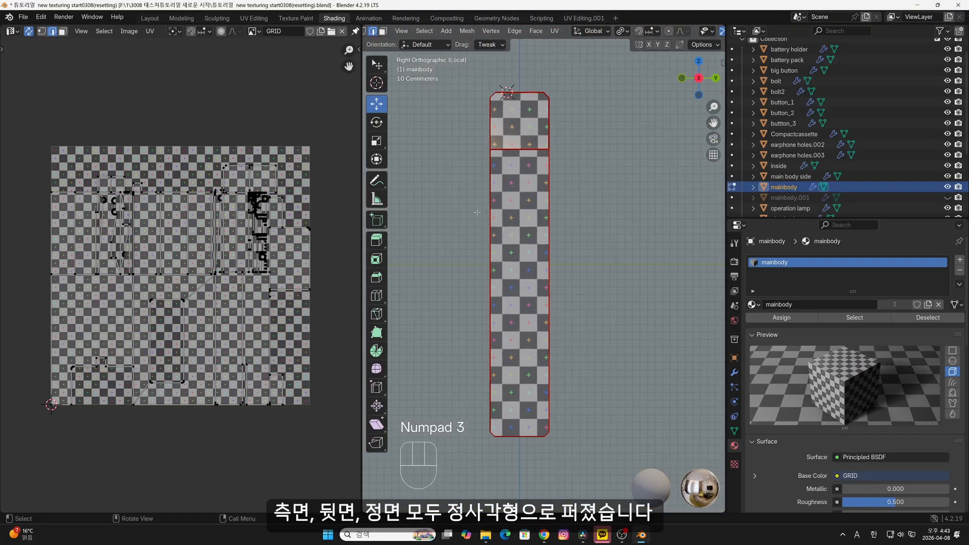
{"action": "scroll", "coordinate": [485, 229], "scroll_direction": "down", "scroll_amount": 1}
{"action": "key", "text": "ctrl+KP_1"}
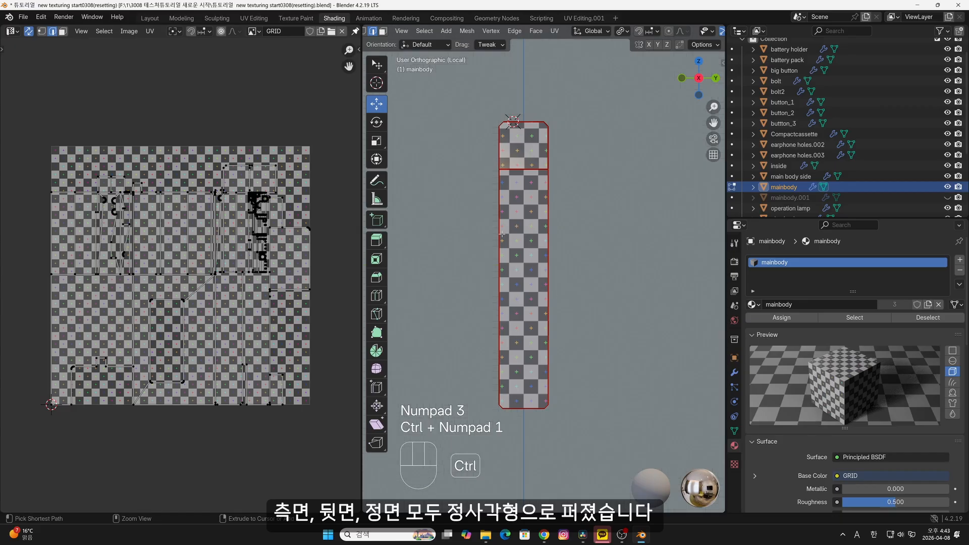
{"action": "key", "text": "KP_1"}
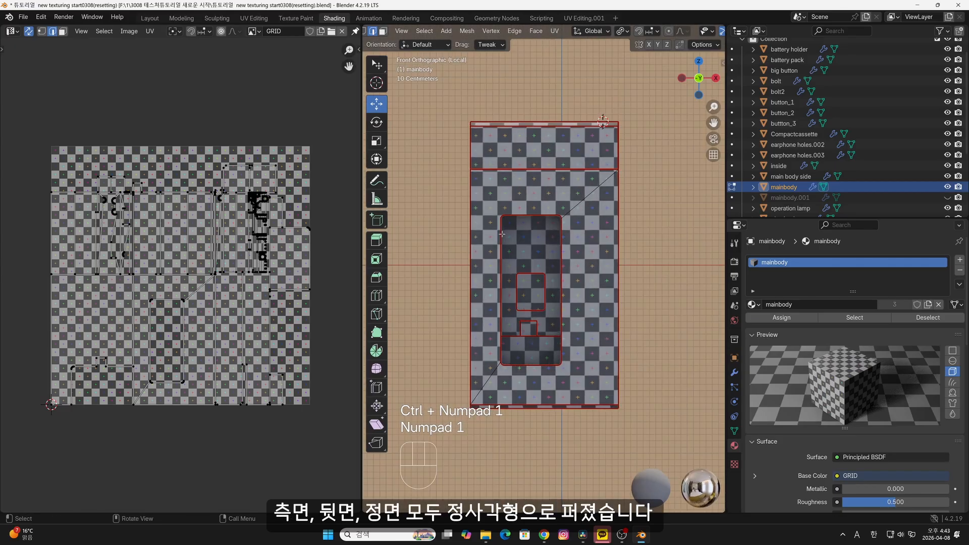
{"action": "middle_click_drag", "start_coordinate": [497, 229], "coordinate": [538, 293]}
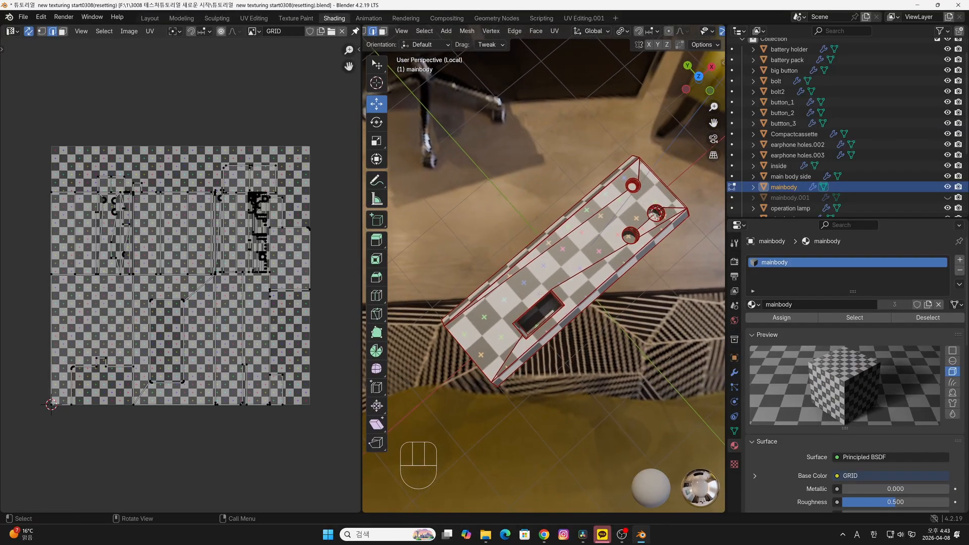
{"action": "key", "text": "KP_7"}
{"action": "scroll", "coordinate": [540, 292], "scroll_direction": "up", "scroll_amount": 5}
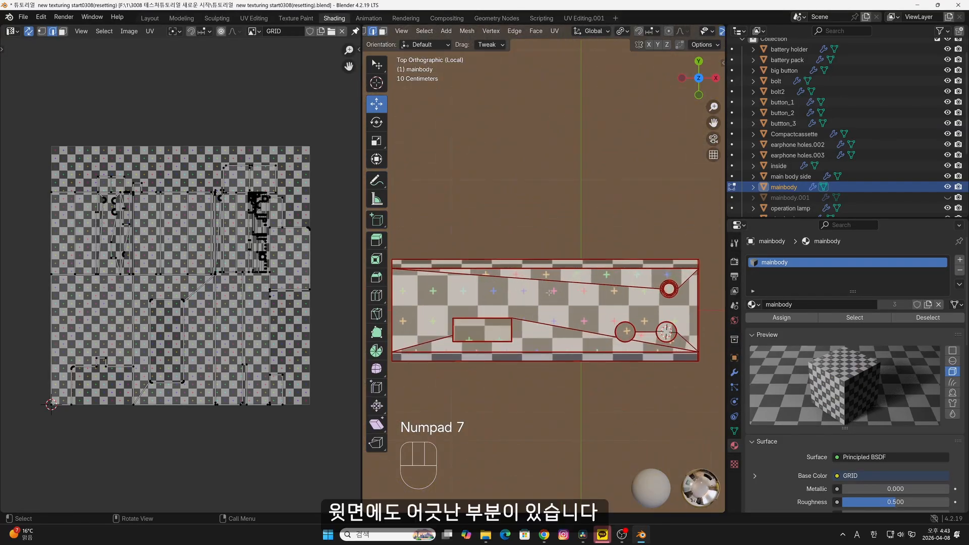
{"action": "middle_click_drag", "start_coordinate": [558, 383], "coordinate": [557, 364]}
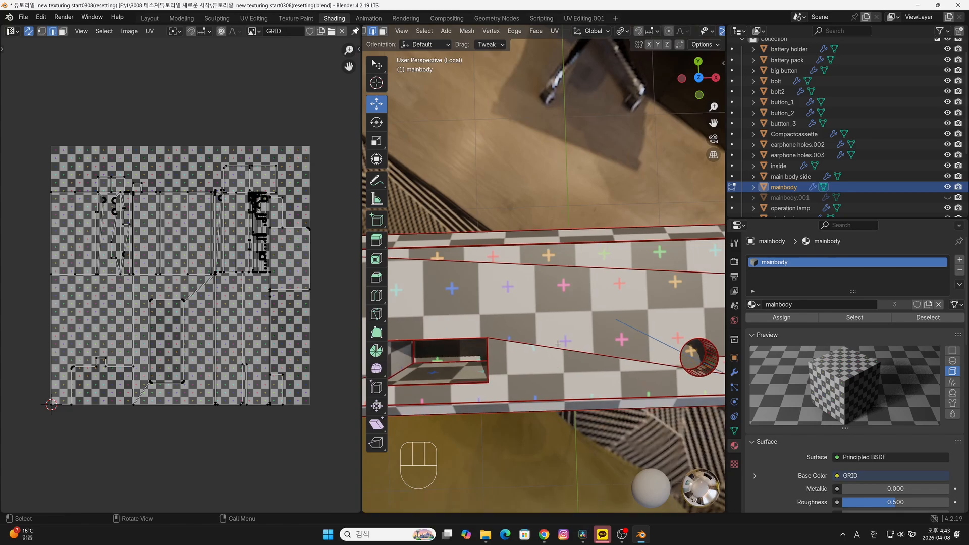
{"action": "key", "text": "KP_7"}
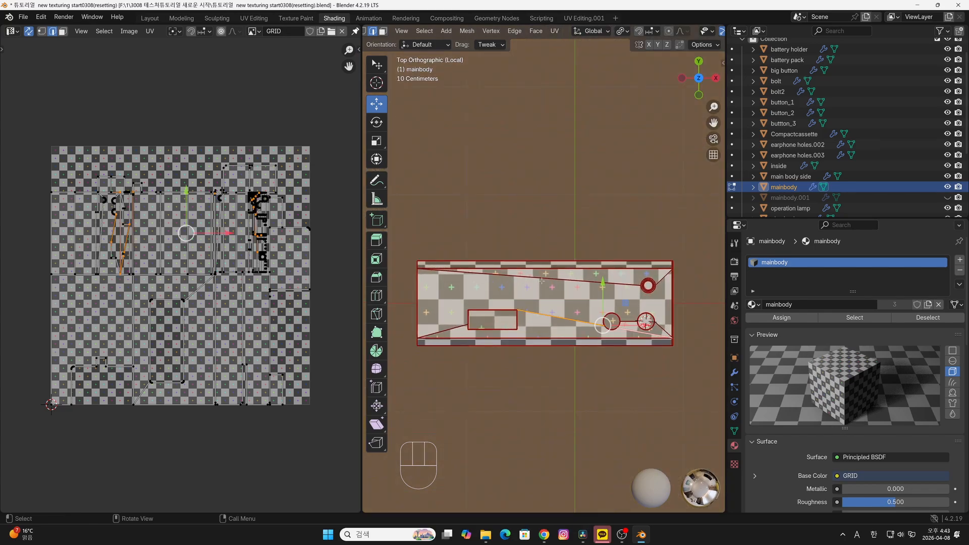
Clear the seams from the diagonal edges linking the cutouts and outer corners on the main body's top face
{"action": "left_click", "coordinate": [542, 280]}
{"action": "left_click", "coordinate": [664, 280], "text": "shift"}
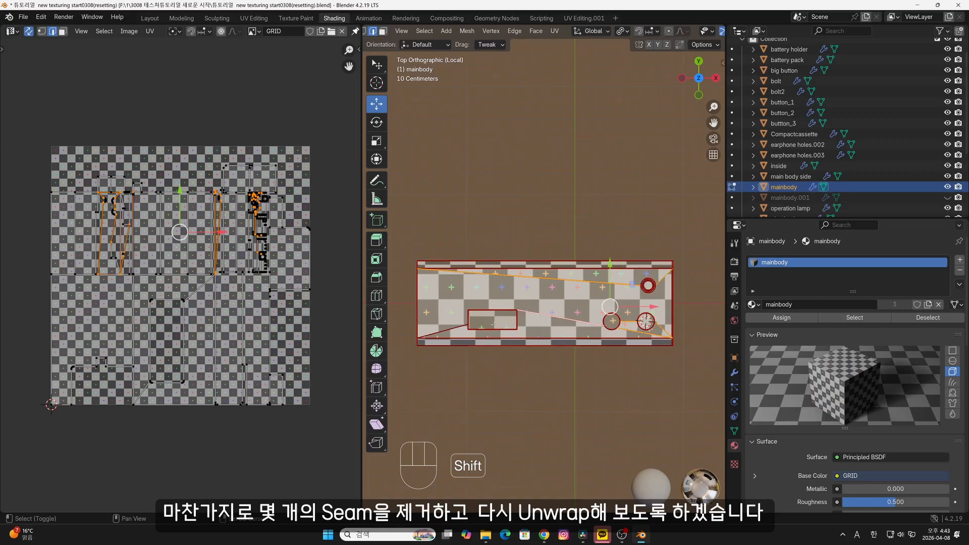
{"action": "key", "text": "u"}
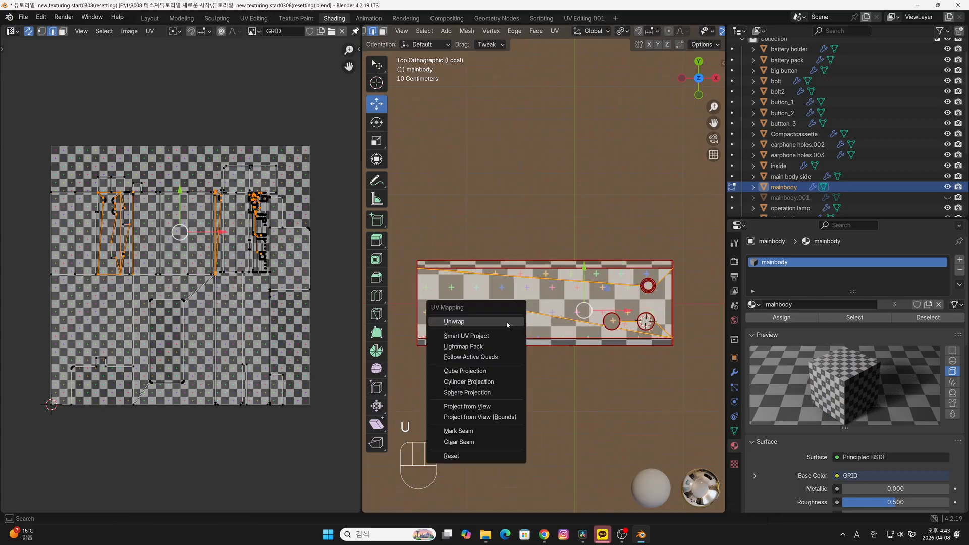
{"action": "left_click", "coordinate": [488, 444]}
{"action": "left_click", "coordinate": [569, 402]}
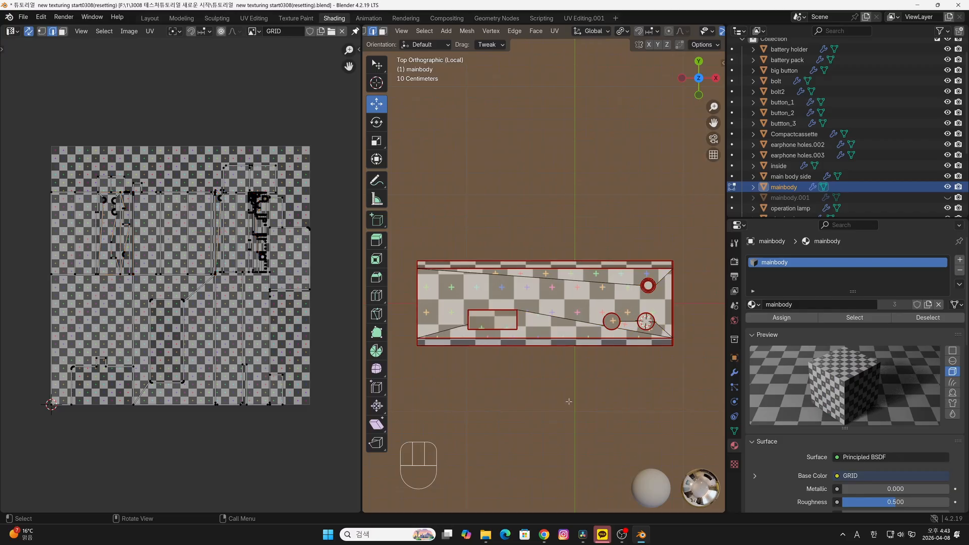
Unwrap the whole main body again and inspect the grid pattern in Object Mode
{"action": "key", "text": "a"}
{"action": "middle_click_drag", "start_coordinate": [569, 401], "coordinate": [563, 283]}
{"action": "key", "text": "u"}
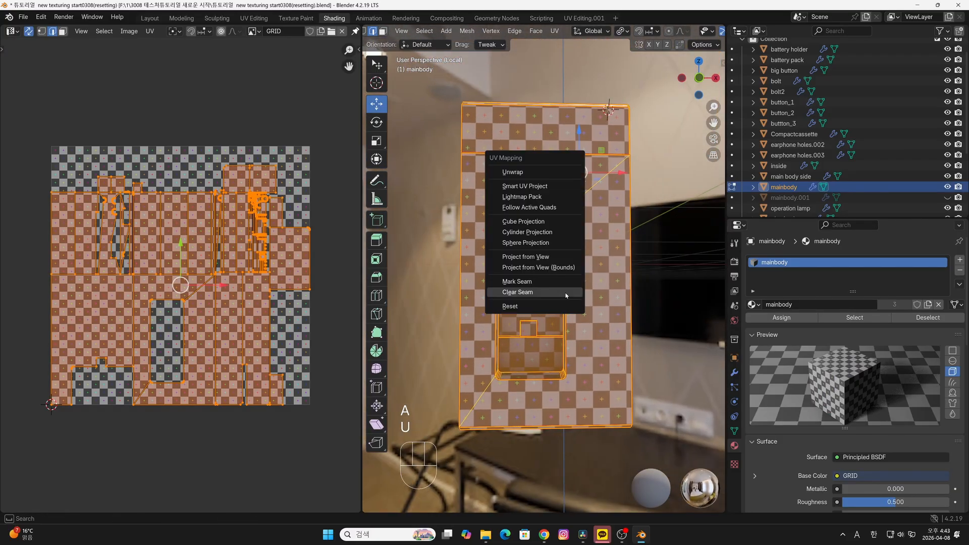
{"action": "left_click", "coordinate": [540, 174]}
{"action": "key", "text": "Tab"}
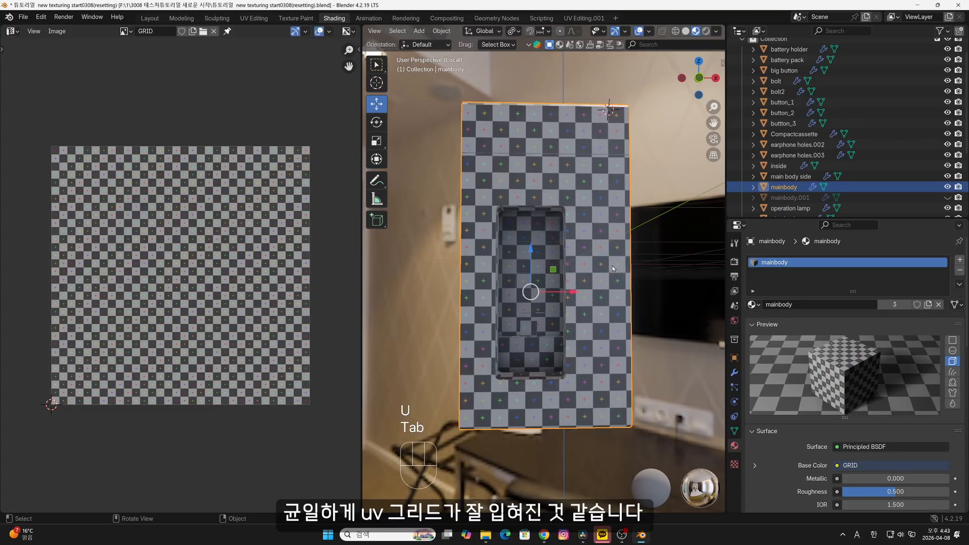
{"action": "middle_click_drag", "start_coordinate": [593, 230], "coordinate": [468, 268]}
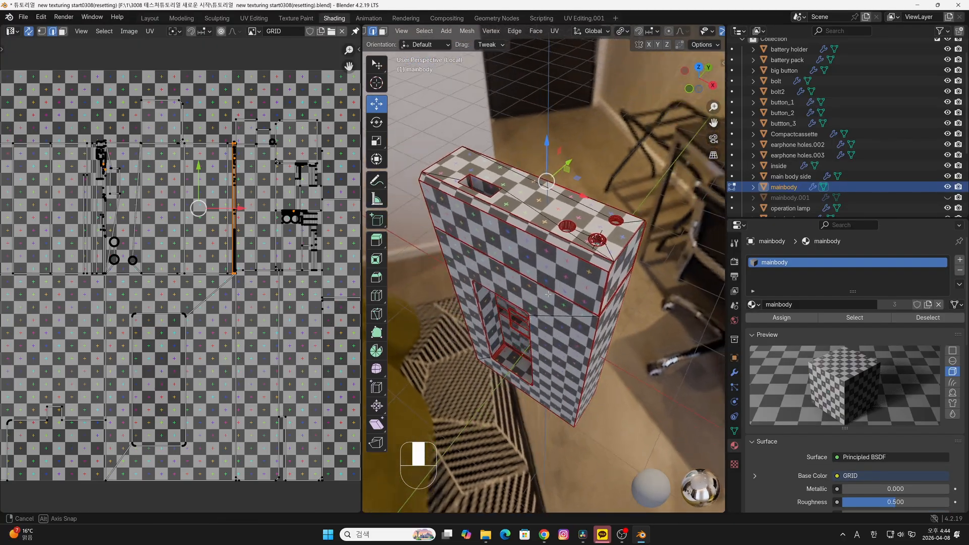
Average the scale of all the main body's UV islands and pack them by Exact Shape (Concave) with a 0.001 margin
{"action": "middle_click_drag", "start_coordinate": [520, 285], "coordinate": [452, 238]}
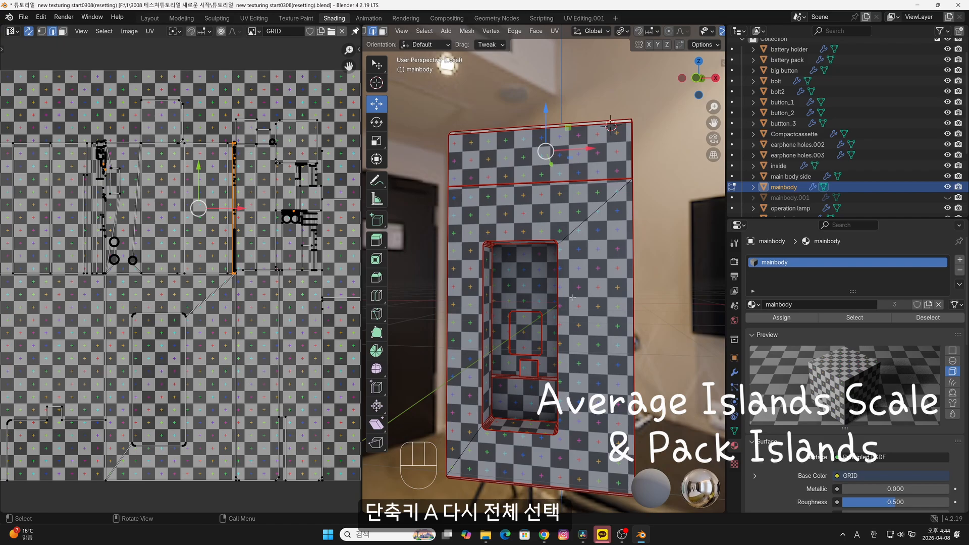
{"action": "key", "text": "a"}
{"action": "scroll", "coordinate": [193, 271], "scroll_direction": "down", "scroll_amount": 2}
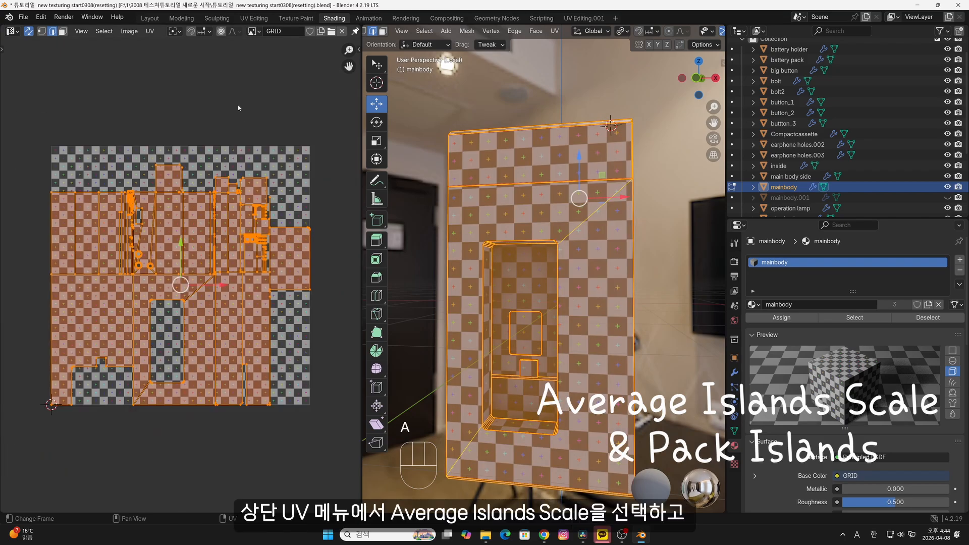
{"action": "left_click", "coordinate": [149, 31]}
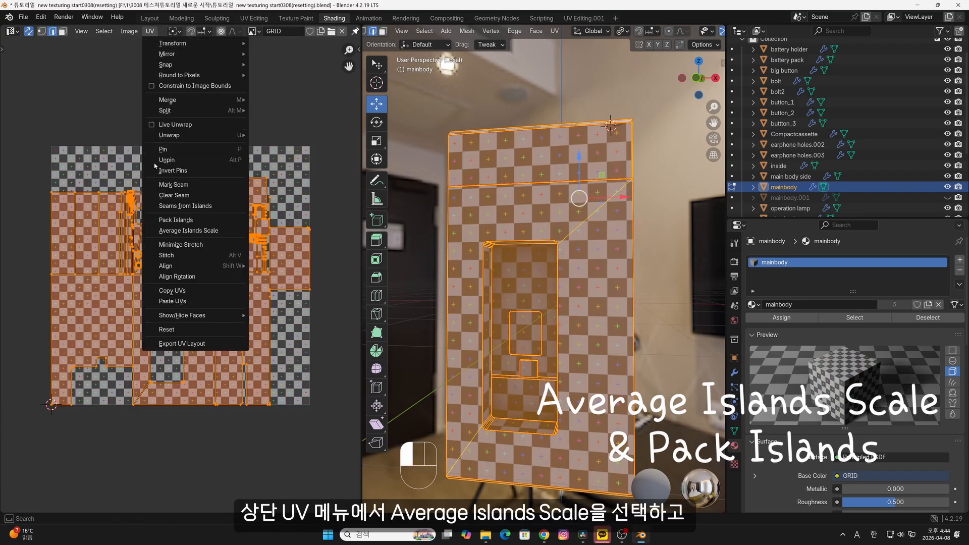
{"action": "left_click", "coordinate": [185, 231]}
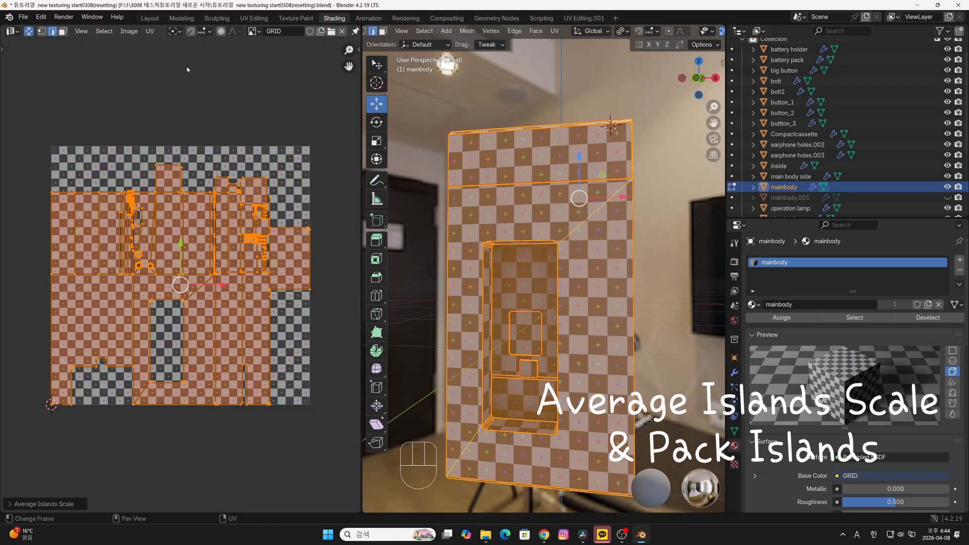
{"action": "left_click", "coordinate": [150, 31]}
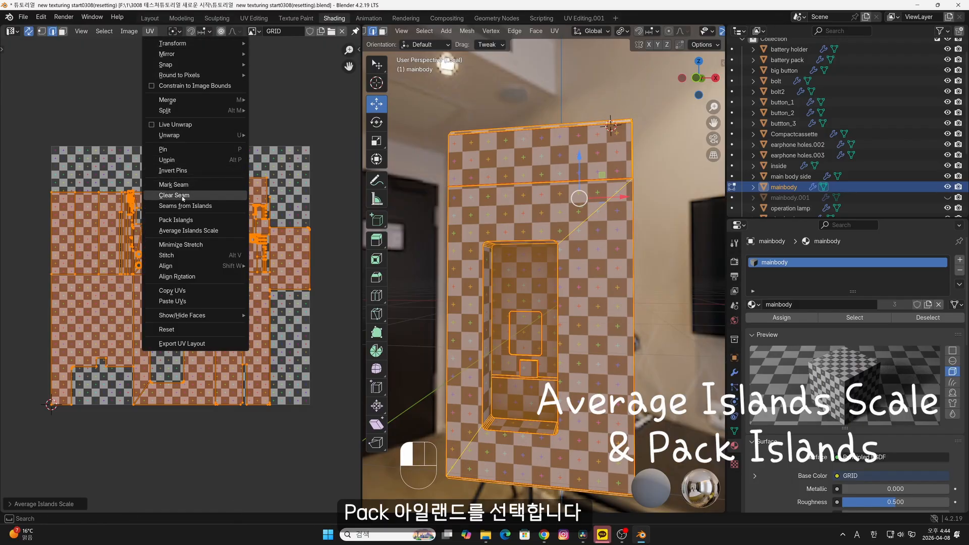
{"action": "left_click", "coordinate": [187, 221]}
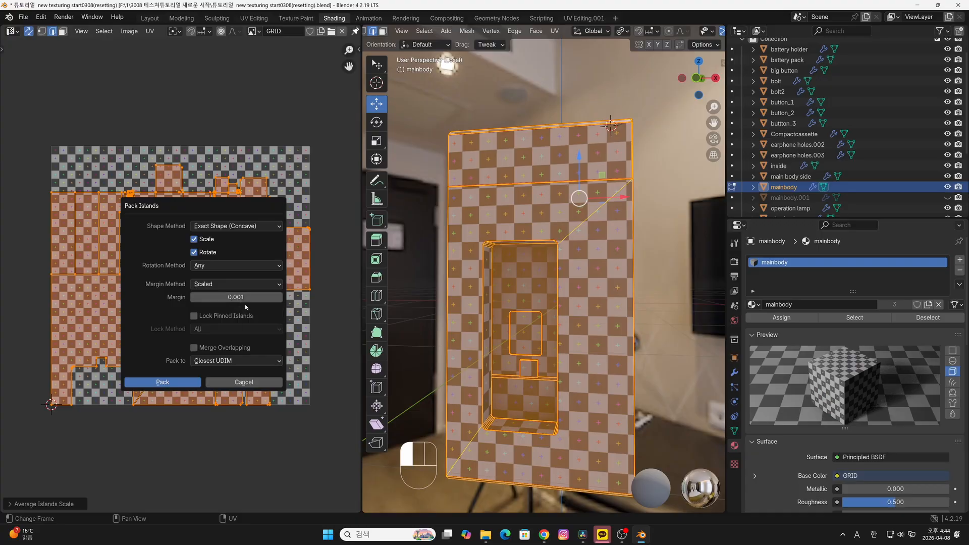
{"action": "left_click", "coordinate": [173, 385]}
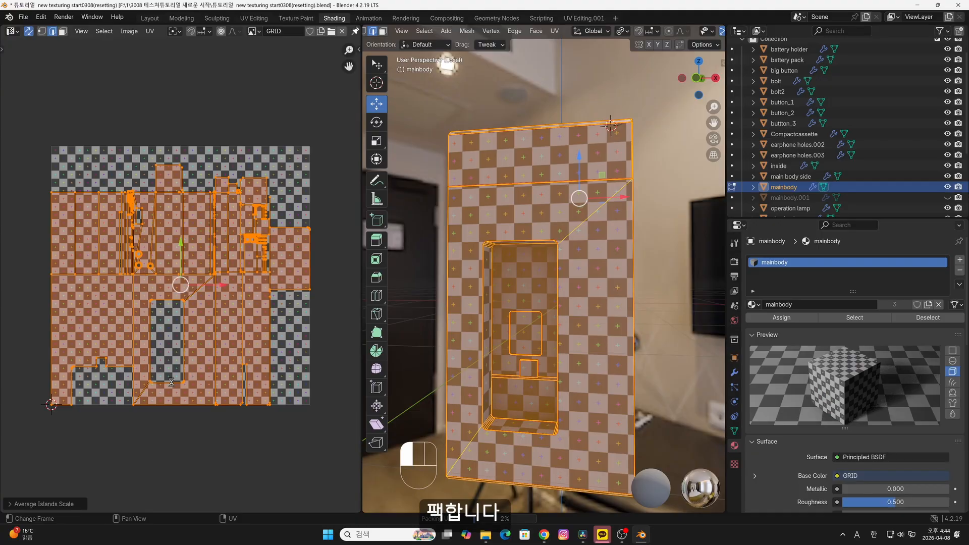
Examine the packed UV islands for even distribution and spacing between neighbouring islands
{"action": "scroll", "coordinate": [228, 308], "scroll_direction": "up", "scroll_amount": 6}
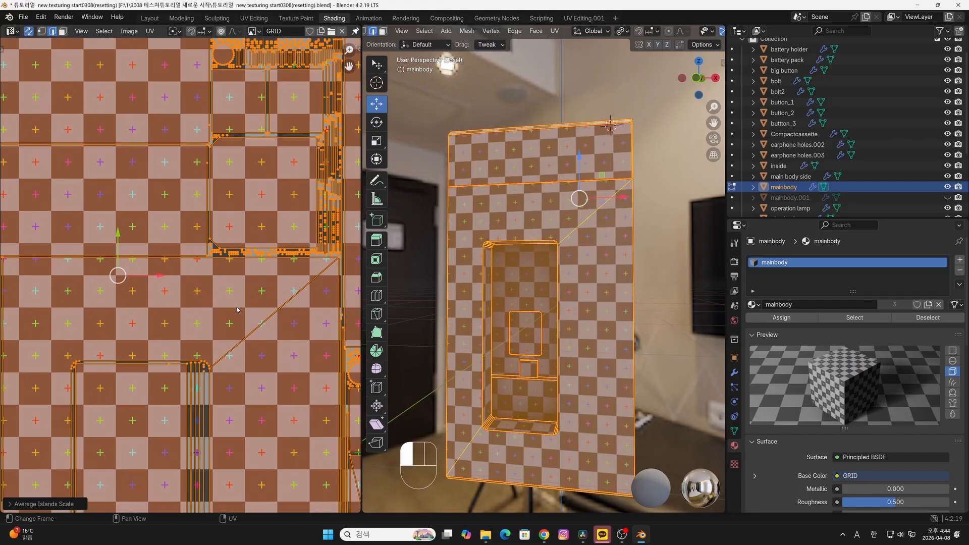
{"action": "scroll", "coordinate": [283, 306], "scroll_direction": "up", "scroll_amount": 4}
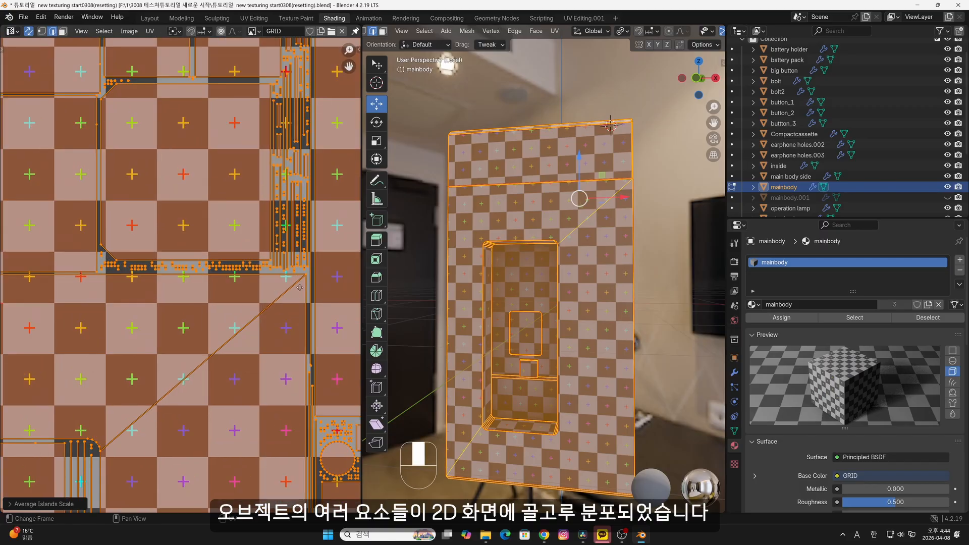
{"action": "scroll", "coordinate": [252, 305], "scroll_direction": "down", "scroll_amount": 9}
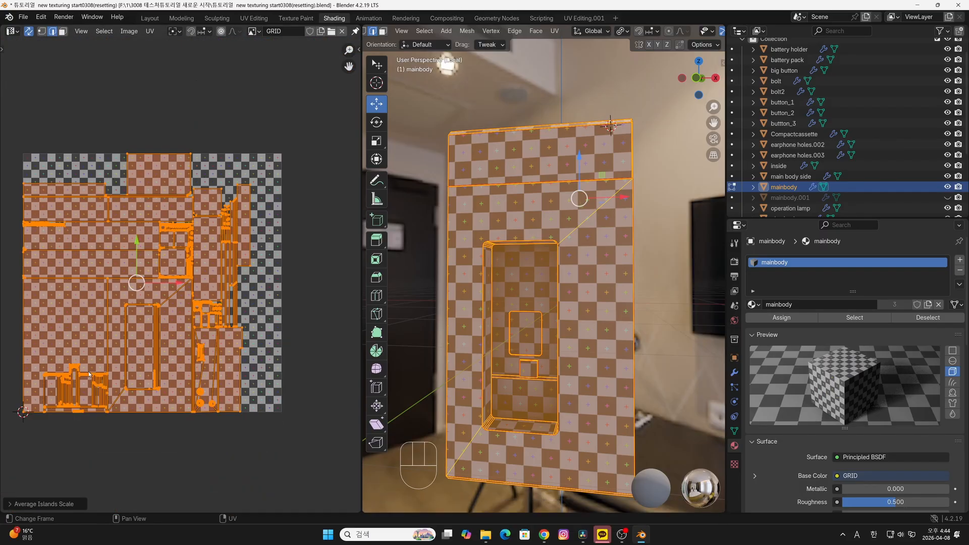
{"action": "scroll", "coordinate": [65, 274], "scroll_direction": "up", "scroll_amount": 6}
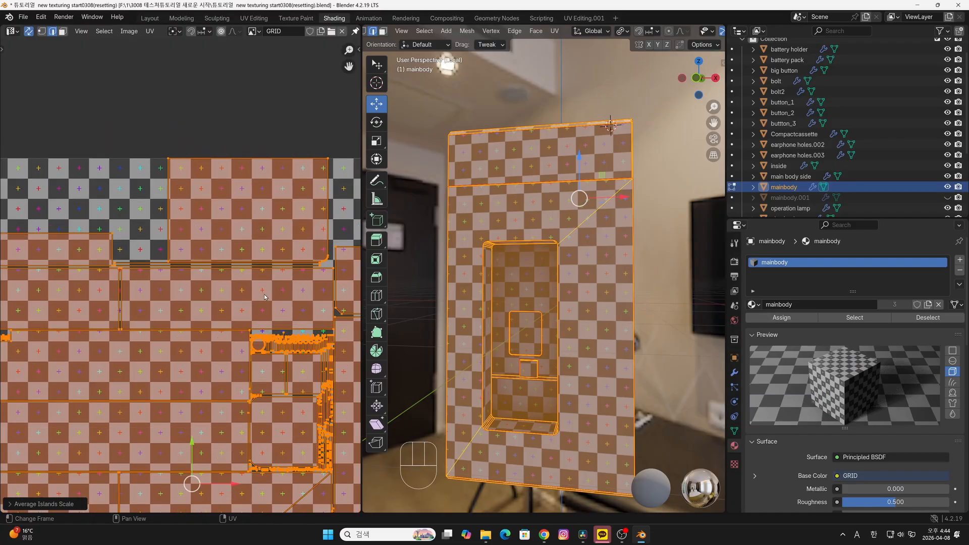
{"action": "middle_click_drag", "start_coordinate": [237, 282], "coordinate": [216, 286]}
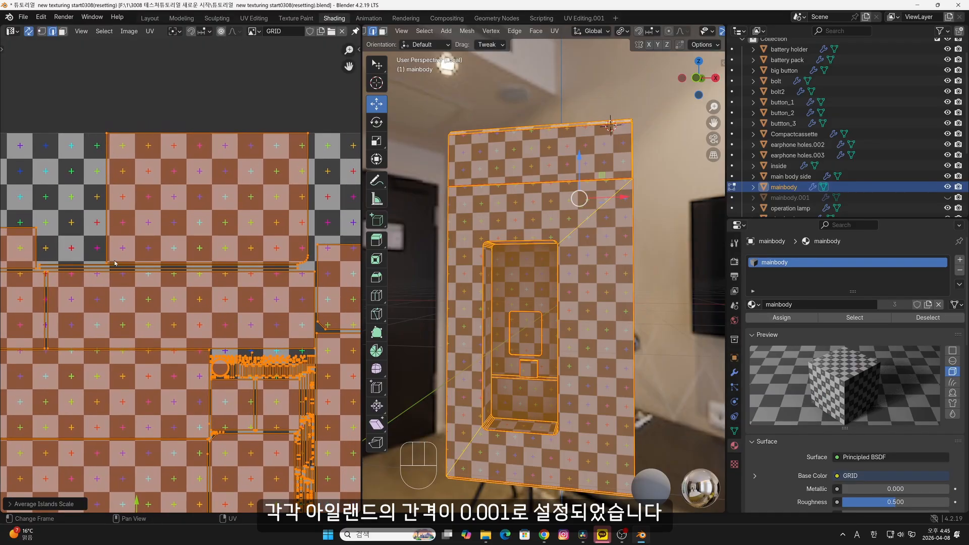
{"action": "scroll", "coordinate": [120, 267], "scroll_direction": "up", "scroll_amount": 2}
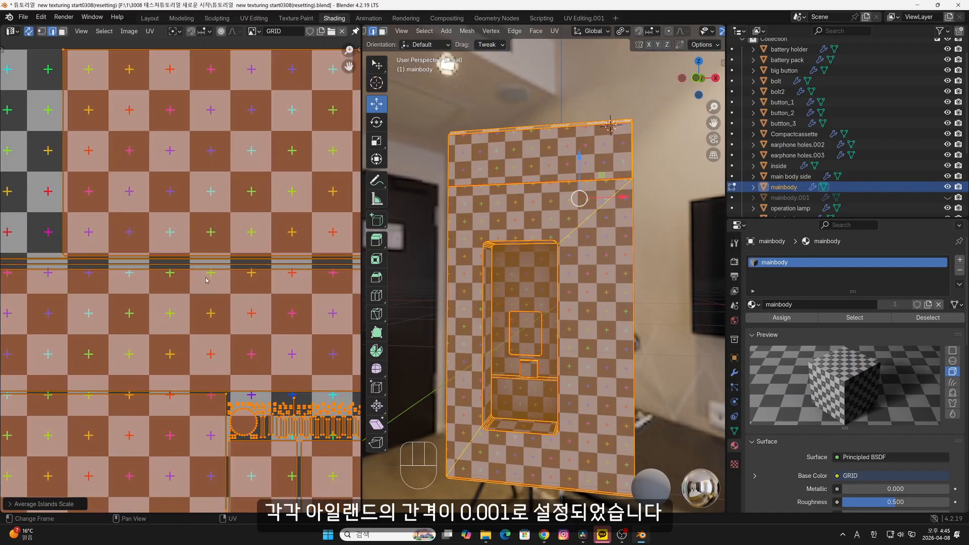
{"action": "scroll", "coordinate": [253, 277], "scroll_direction": "up", "scroll_amount": 4}
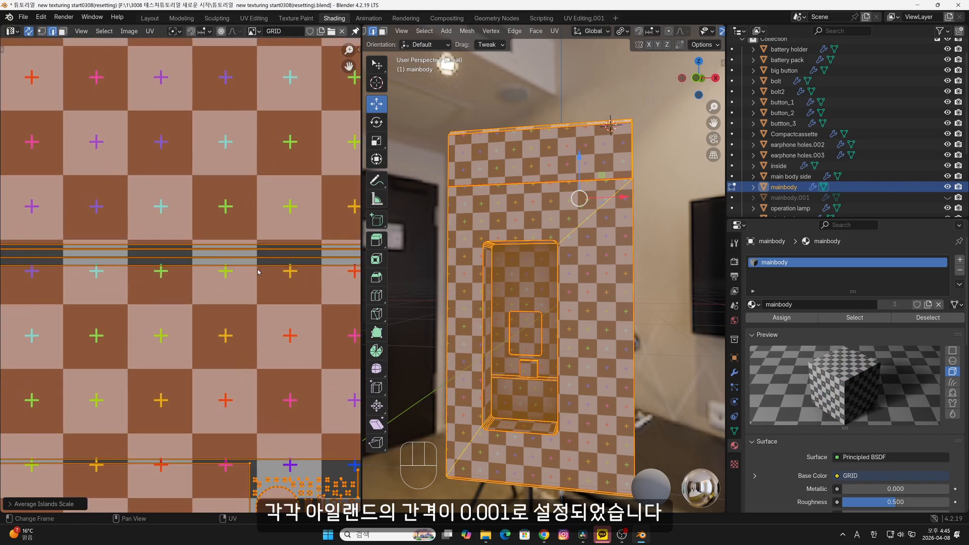
{"action": "scroll", "coordinate": [274, 254], "scroll_direction": "down", "scroll_amount": 8}
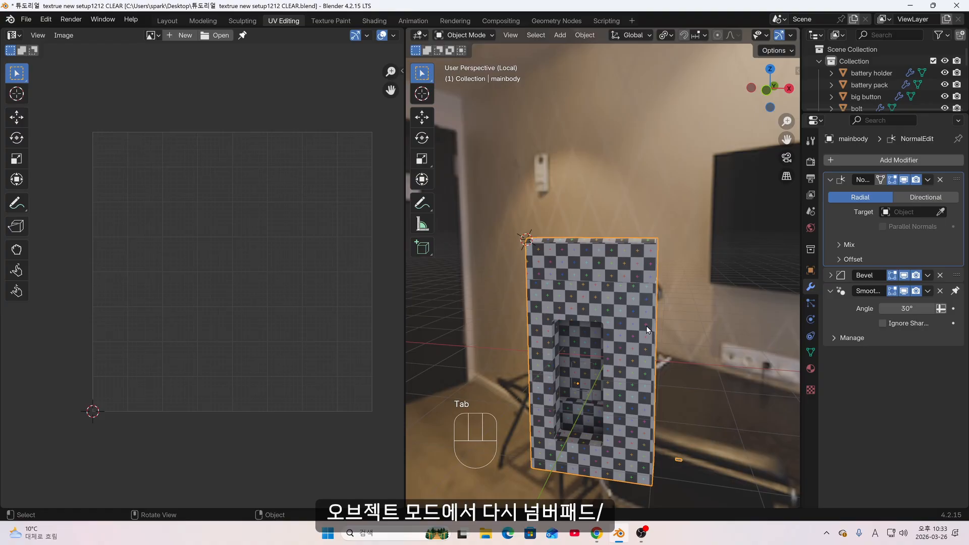
Leave local view to show the whole Walkman and try moving the main body side piece away from the main body
{"action": "key", "text": "KP_Divide"}
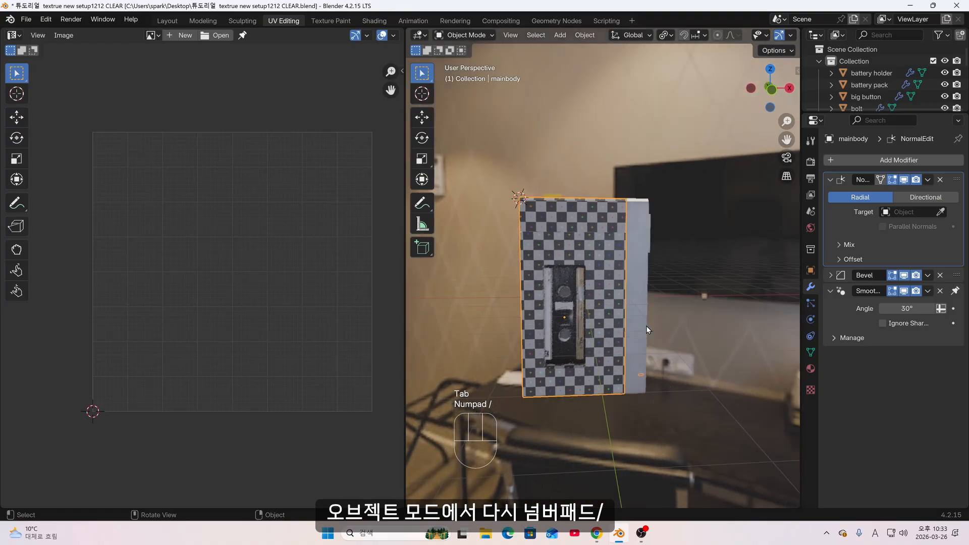
{"action": "middle_click_drag", "start_coordinate": [549, 195], "coordinate": [561, 314]}
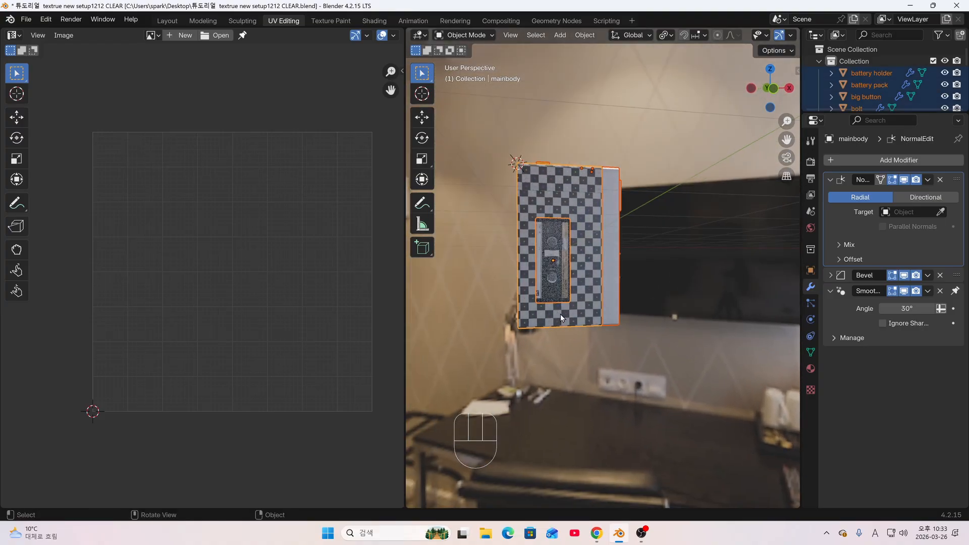
{"action": "left_click", "coordinate": [625, 339]}
{"action": "middle_click_drag", "start_coordinate": [592, 300], "coordinate": [596, 266]}
{"action": "left_click", "coordinate": [596, 265]}
{"action": "scroll", "coordinate": [623, 266], "scroll_direction": "up", "scroll_amount": 3}
{"action": "key", "text": "g"}
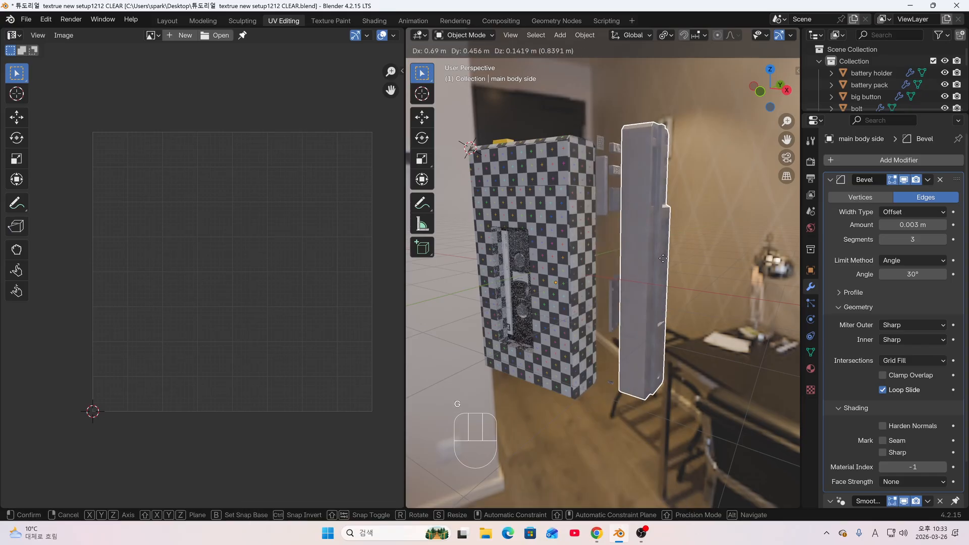
{"action": "key", "text": "Escape"}
Examine the small pin inside the round hole near the lower end of the main body side piece
{"action": "middle_click_drag", "start_coordinate": [630, 279], "coordinate": [591, 287]}
{"action": "scroll", "coordinate": [607, 326], "scroll_direction": "up", "scroll_amount": 2}
{"action": "middle_click_drag", "start_coordinate": [606, 326], "coordinate": [622, 311]}
{"action": "scroll", "coordinate": [642, 453], "scroll_direction": "up", "scroll_amount": 5}
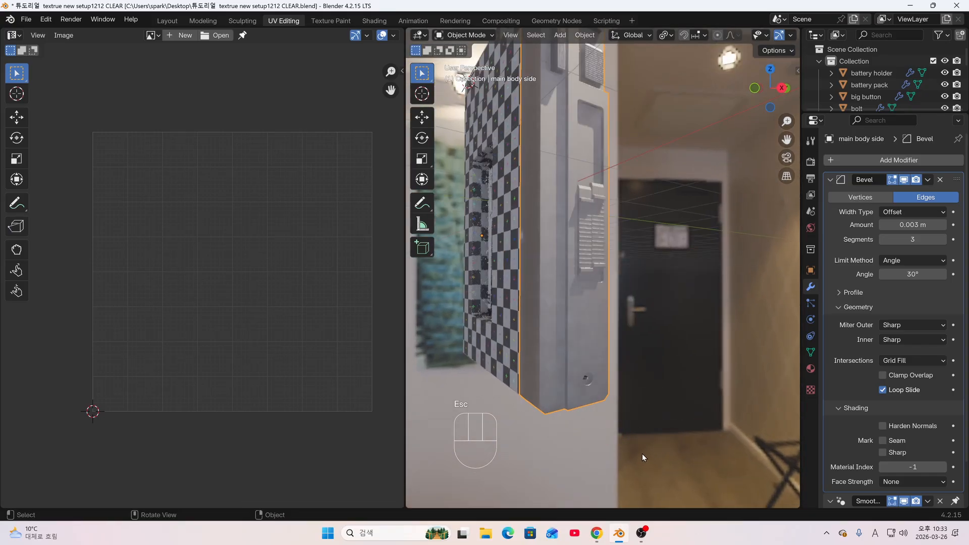
{"action": "scroll", "coordinate": [581, 332], "scroll_direction": "up", "scroll_amount": 3}
{"action": "scroll", "coordinate": [555, 303], "scroll_direction": "up", "scroll_amount": 3}
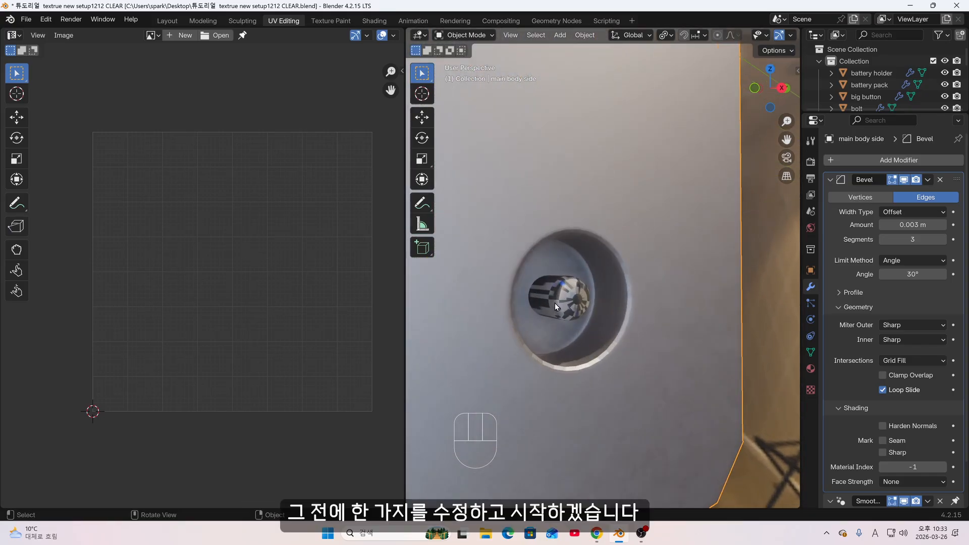
{"action": "scroll", "coordinate": [578, 320], "scroll_direction": "down", "scroll_amount": 5}
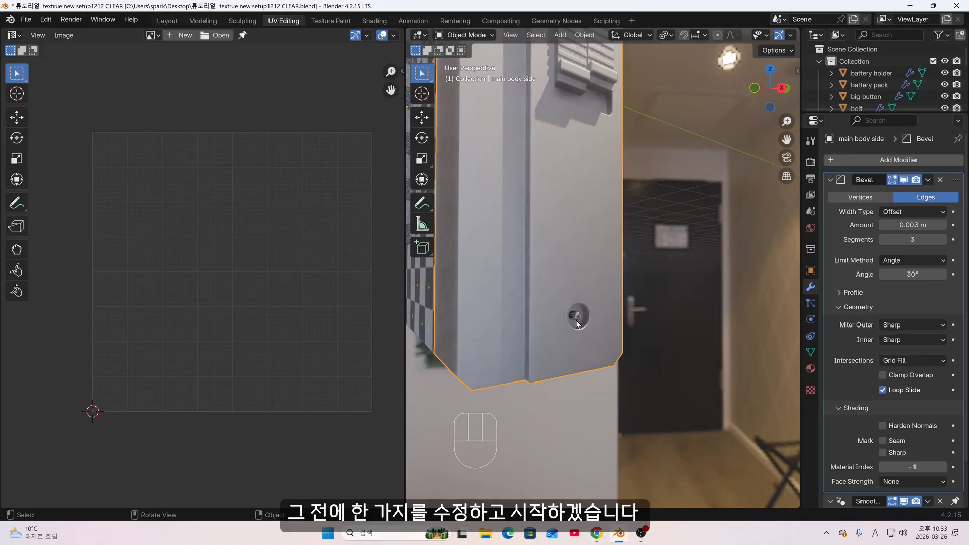
Isolate the main body in local view and enter Edit Mode with nothing selected
{"action": "middle_click_drag", "start_coordinate": [578, 320], "coordinate": [434, 290]}
{"action": "left_click", "coordinate": [443, 293]}
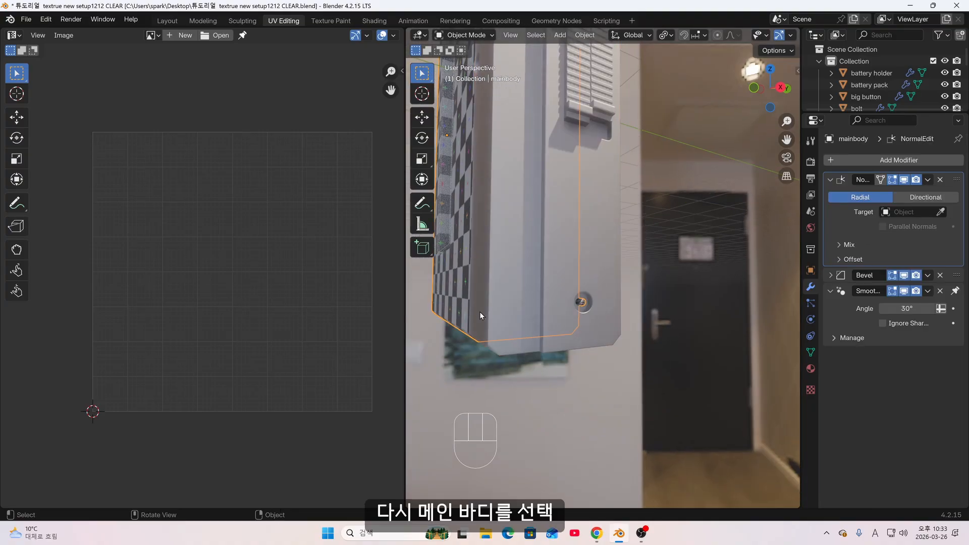
{"action": "key", "text": "KP_Divide"}
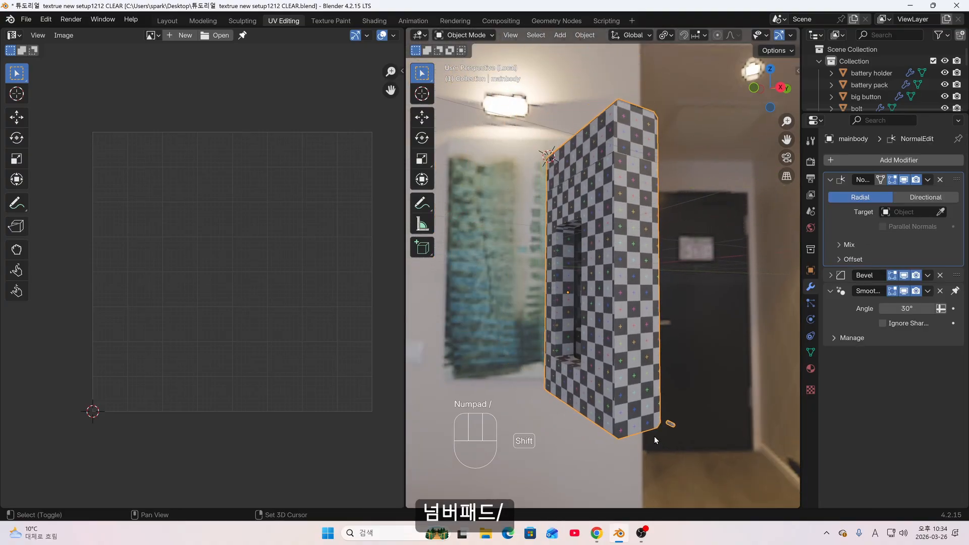
{"action": "middle_click_drag", "start_coordinate": [654, 437], "coordinate": [613, 393]}
{"action": "scroll", "coordinate": [655, 408], "scroll_direction": "up", "scroll_amount": 2}
{"action": "key", "text": "Tab"}
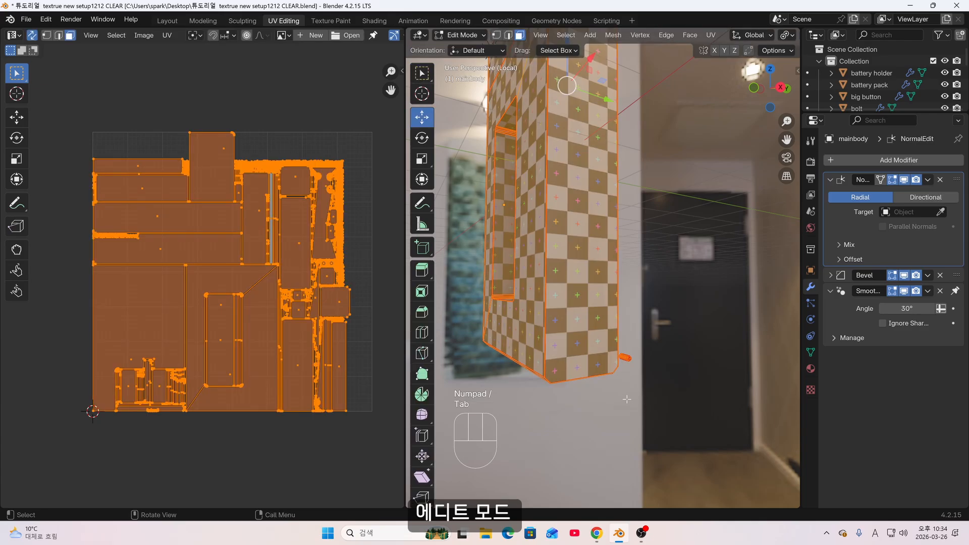
{"action": "key", "text": "alt+a"}
Delete the flat end face of the small pin beside the main body's lower corner
{"action": "scroll", "coordinate": [631, 363], "scroll_direction": "up", "scroll_amount": 4}
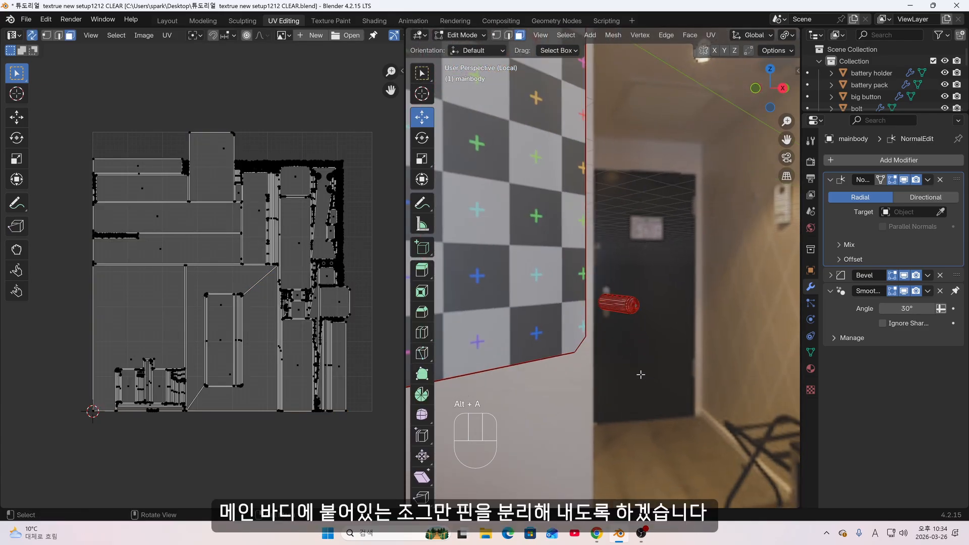
{"action": "scroll", "coordinate": [622, 319], "scroll_direction": "up", "scroll_amount": 2}
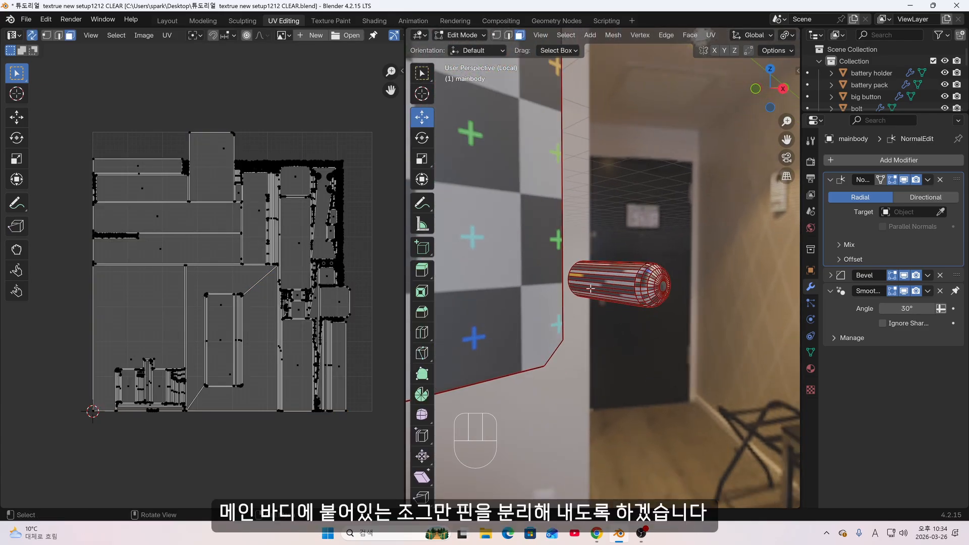
{"action": "middle_click_drag", "start_coordinate": [598, 289], "coordinate": [542, 289]}
{"action": "left_click", "coordinate": [541, 283]}
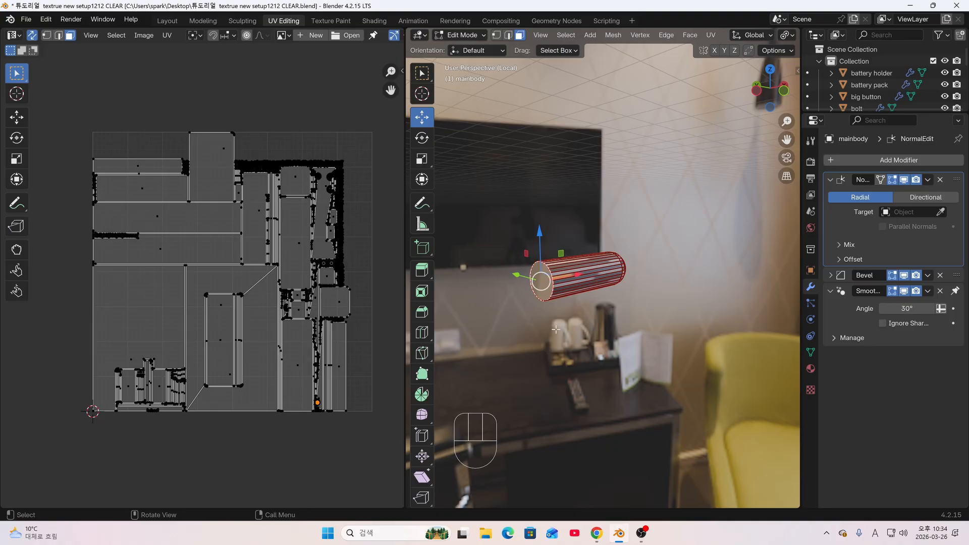
{"action": "key", "text": "x"}
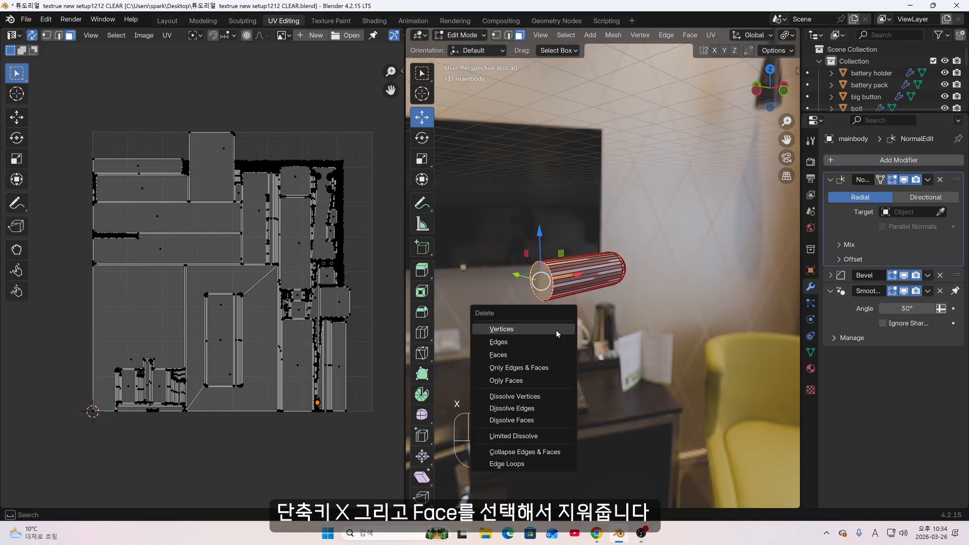
{"action": "left_click", "coordinate": [528, 355]}
{"action": "middle_click_drag", "start_coordinate": [598, 296], "coordinate": [596, 287]}
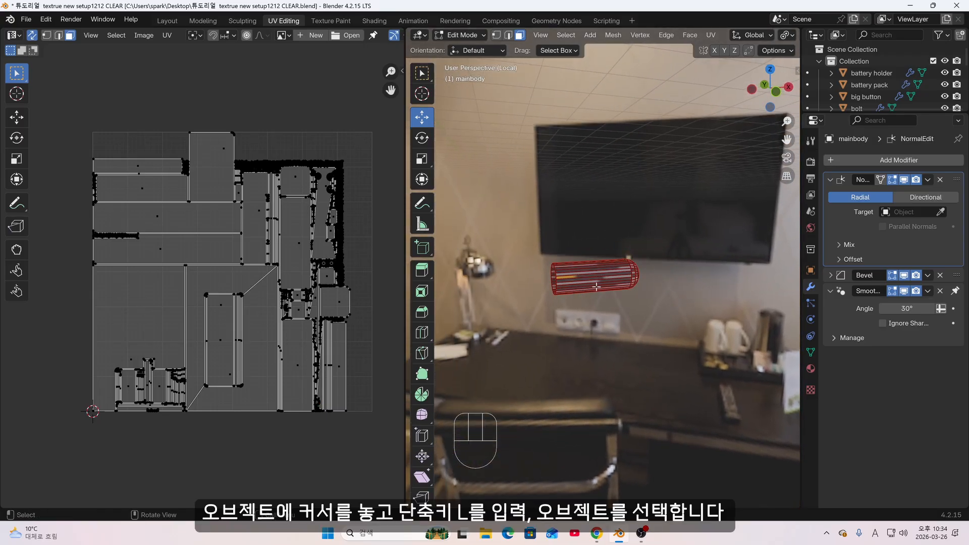
Select the entire small pin as linked geometry, with the selection delimited by Normal
{"action": "key", "text": "l"}
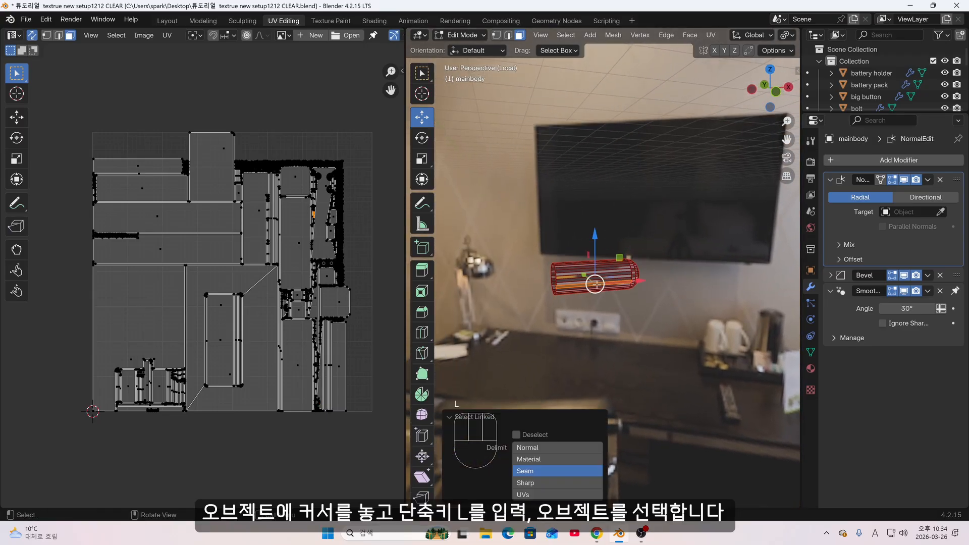
{"action": "key", "text": "l"}
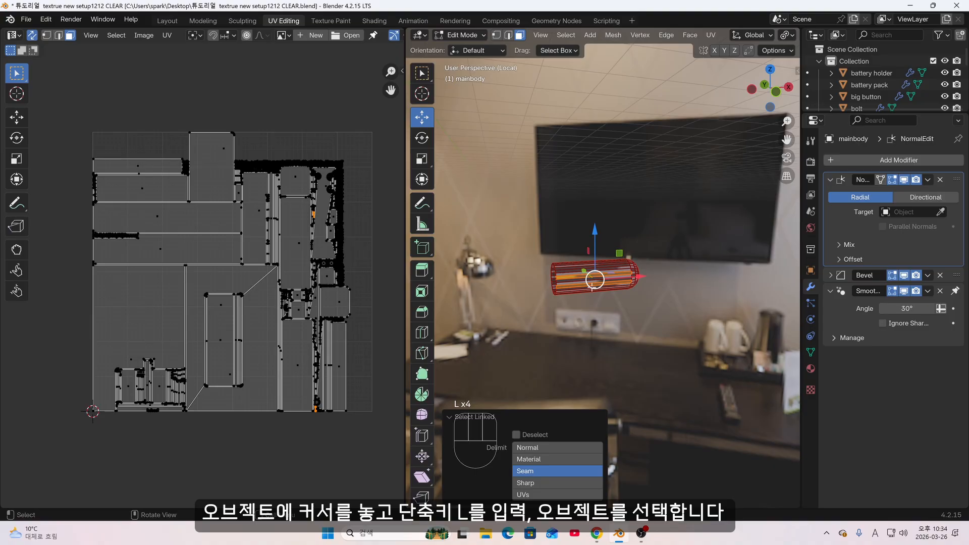
{"action": "key", "text": "l"}
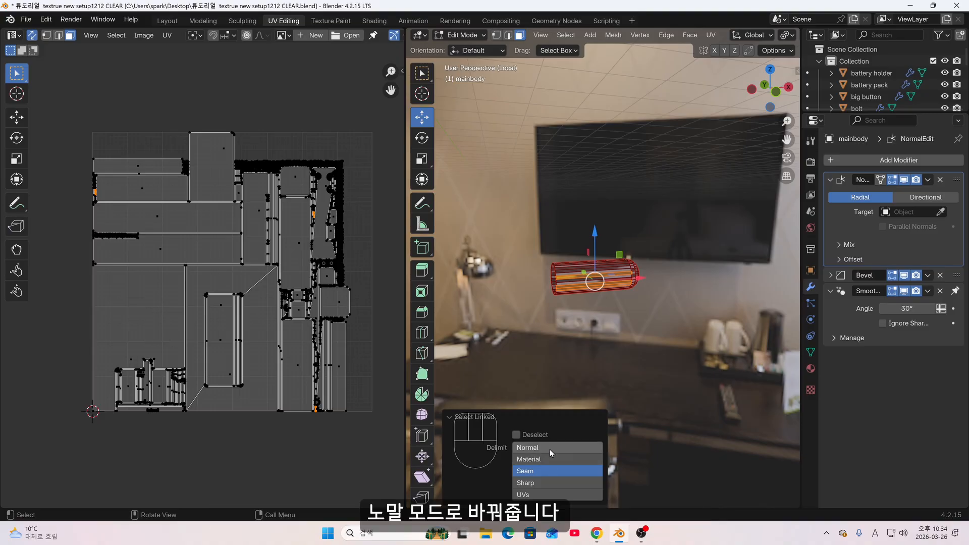
{"action": "left_click", "coordinate": [550, 447]}
{"action": "left_click", "coordinate": [586, 278]}
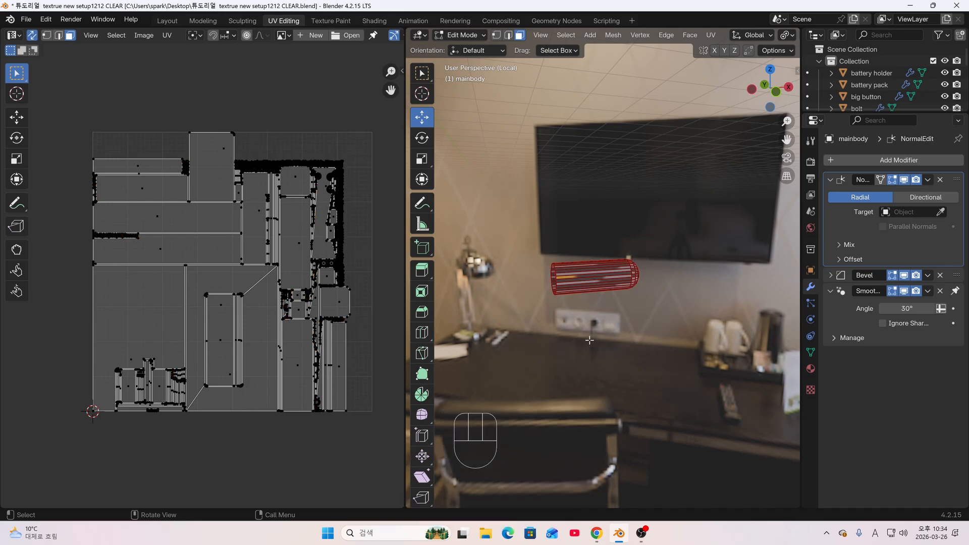
{"action": "key", "text": "l"}
{"action": "middle_click_drag", "start_coordinate": [597, 267], "coordinate": [555, 275]}
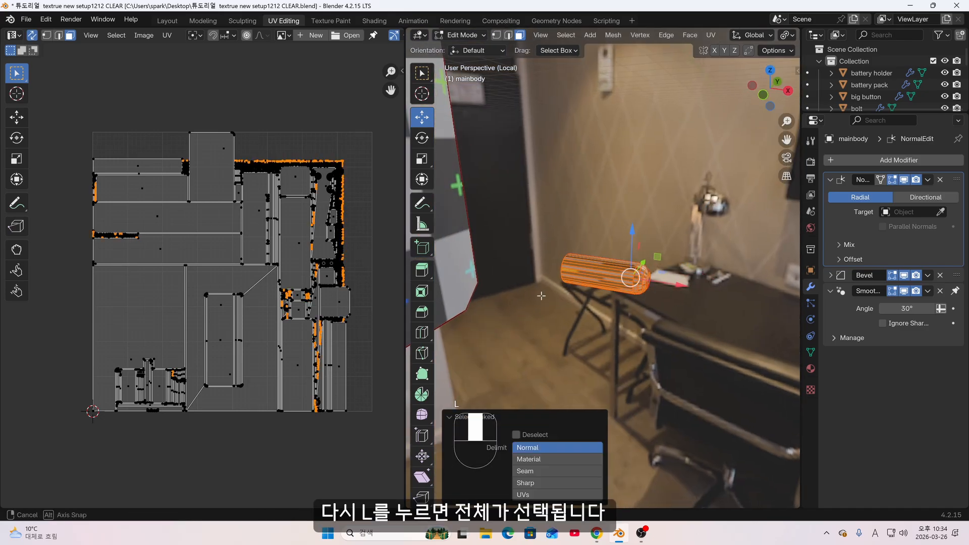
{"action": "scroll", "coordinate": [631, 329], "scroll_direction": "up", "scroll_amount": 4}
Separate the selected pin from the main body into its own object, return to Object Mode and make the new object active
{"action": "key", "text": "p"}
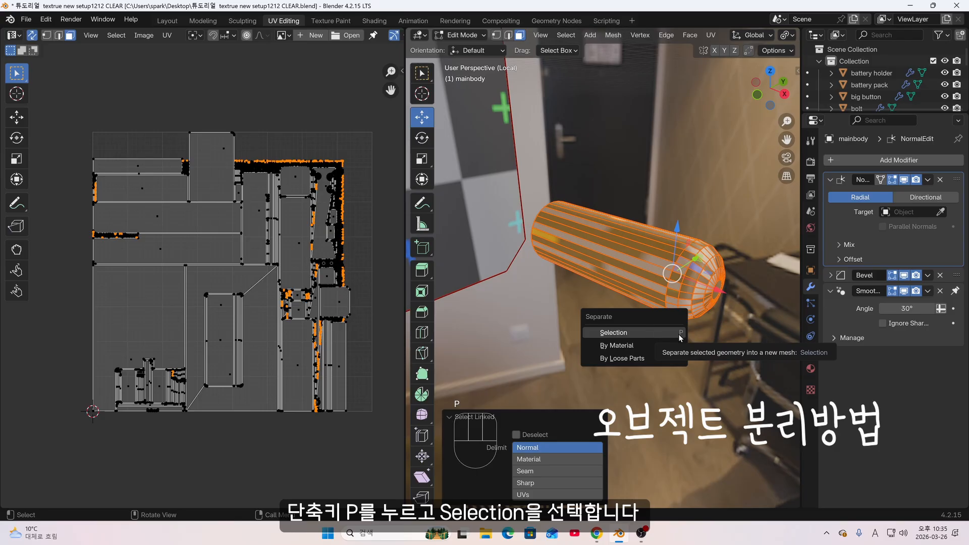
{"action": "left_click", "coordinate": [613, 333]}
{"action": "key", "text": "Tab"}
{"action": "middle_click_drag", "start_coordinate": [634, 331], "coordinate": [499, 301]}
{"action": "left_click_drag", "start_coordinate": [884, 114], "coordinate": [884, 357]}
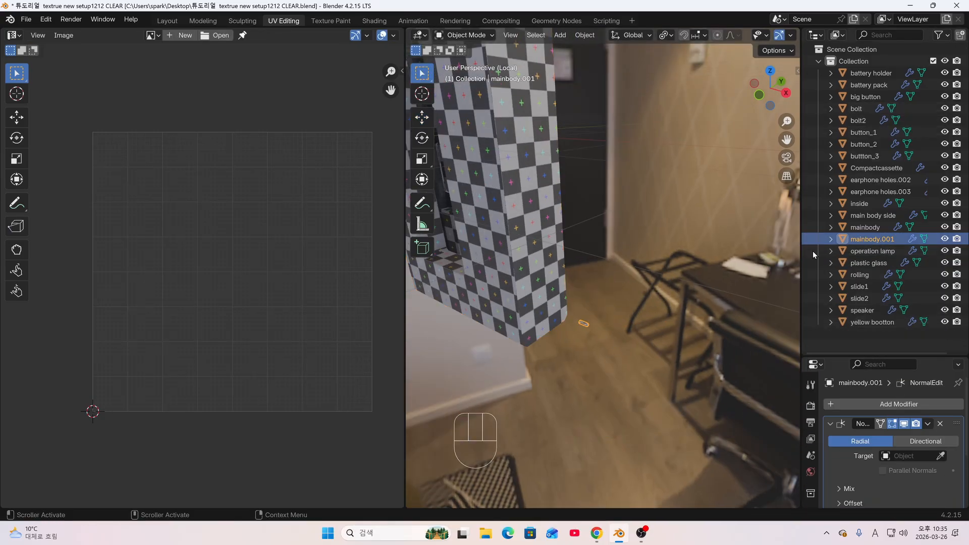
{"action": "left_click", "coordinate": [871, 227]}
{"action": "left_click", "coordinate": [879, 238]}
{"action": "middle_click_drag", "start_coordinate": [652, 368], "coordinate": [697, 308], "text": "shift"}
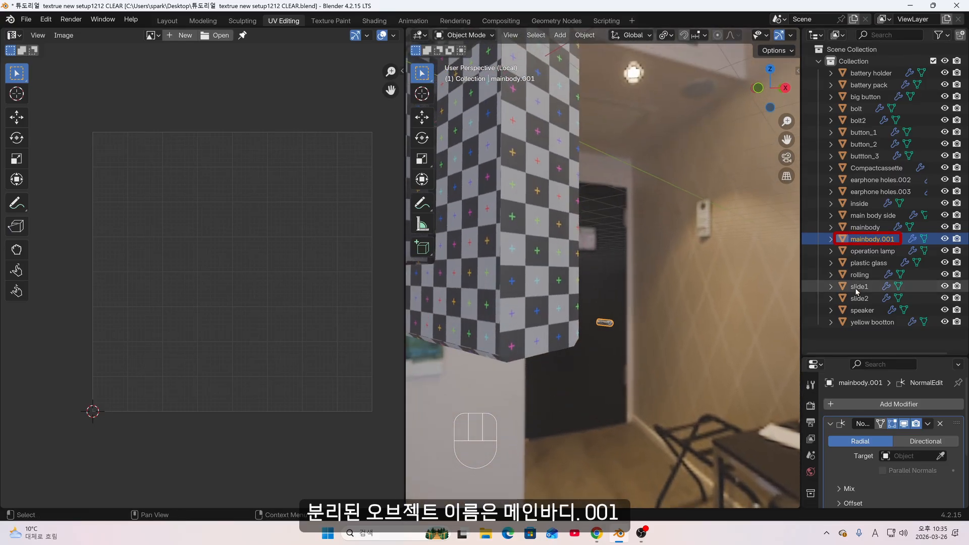
Leave local view, isolate only the separated pin and enter Edit Mode on it
{"action": "middle_click_drag", "start_coordinate": [620, 332], "coordinate": [611, 320]}
{"action": "scroll", "coordinate": [586, 296], "scroll_direction": "up", "scroll_amount": 3}
{"action": "scroll", "coordinate": [586, 297], "scroll_direction": "down", "scroll_amount": 3}
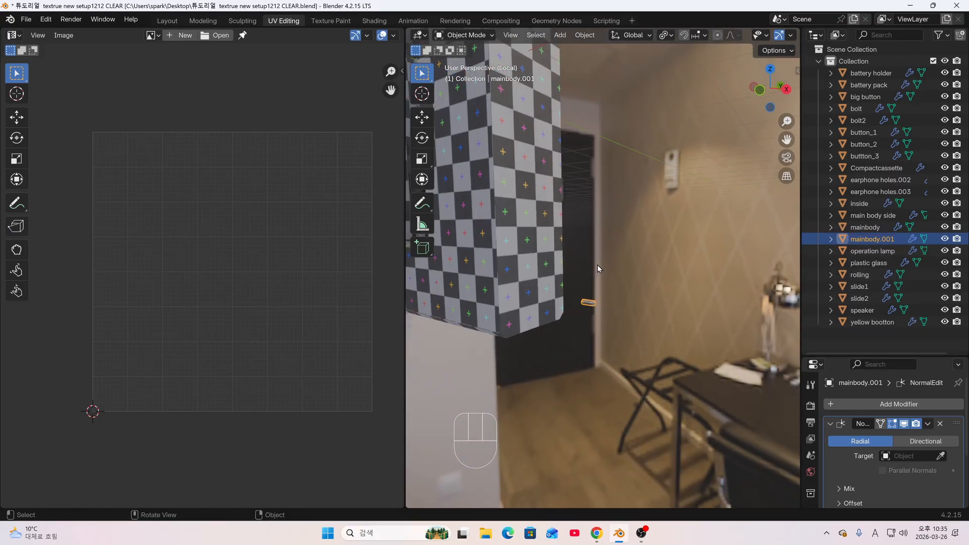
{"action": "key", "text": "KP_Divide"}
{"action": "left_click", "coordinate": [583, 110]}
{"action": "middle_click_drag", "start_coordinate": [598, 283], "coordinate": [531, 308]}
{"action": "key", "text": "KP_Divide"}
{"action": "key", "text": "Tab"}
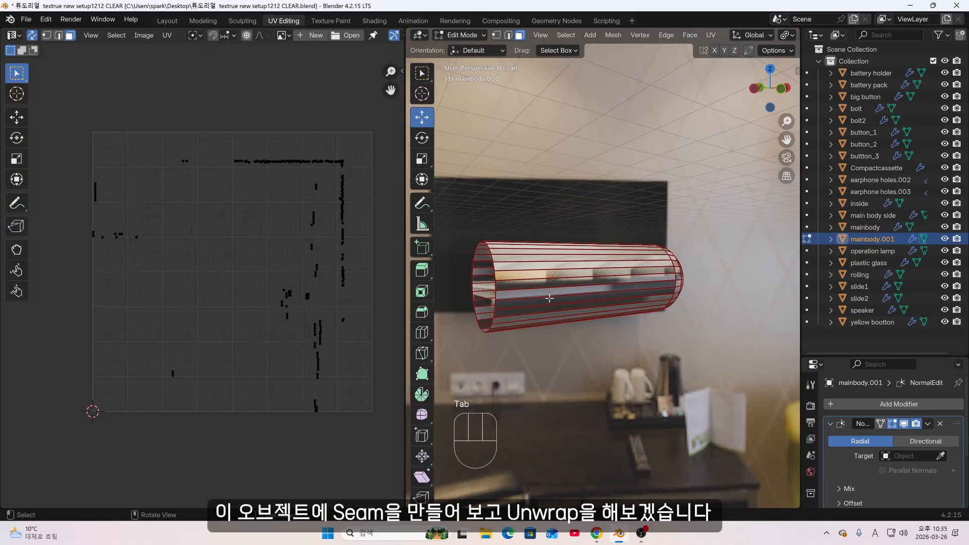
Clear all seams from the whole pin and deselect its geometry
{"action": "key", "text": "a"}
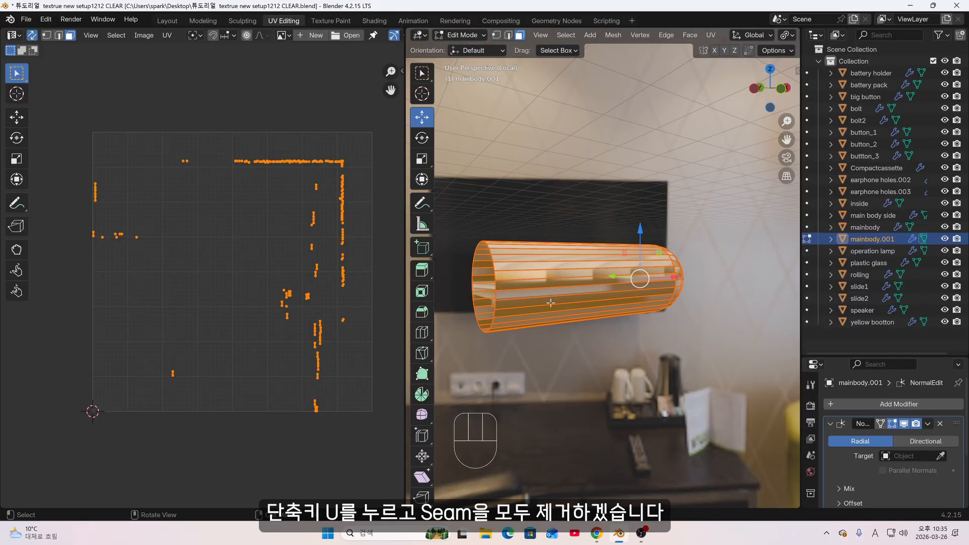
{"action": "key", "text": "u"}
{"action": "left_click", "coordinate": [539, 441]}
{"action": "middle_click_drag", "start_coordinate": [494, 354], "coordinate": [594, 344]}
{"action": "left_click", "coordinate": [521, 350]}
{"action": "middle_click_drag", "start_coordinate": [594, 344], "coordinate": [597, 344]}
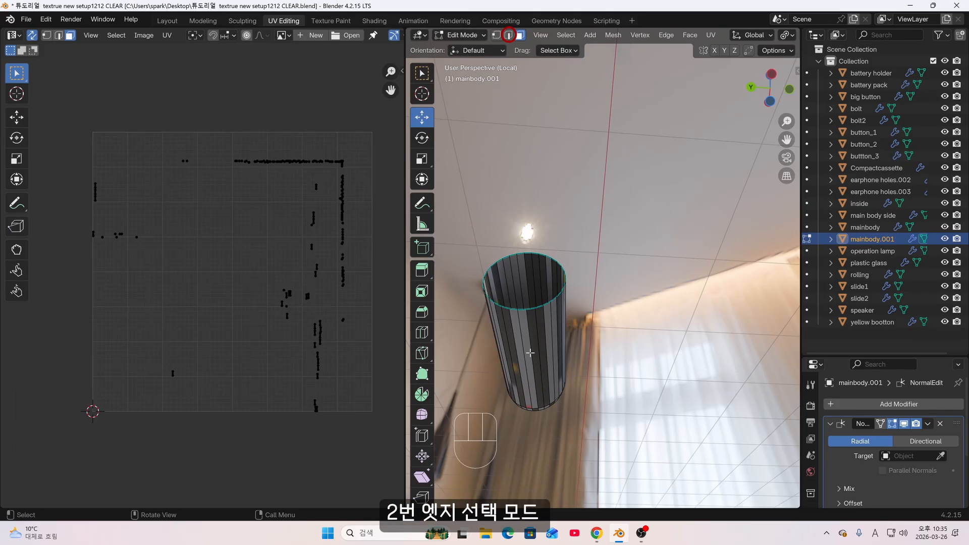
{"action": "key", "text": "2"}
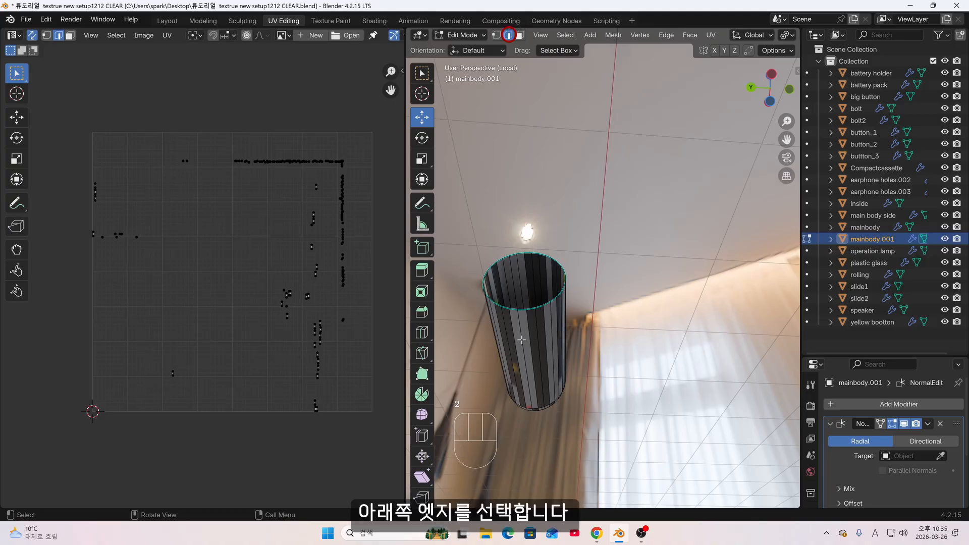
{"action": "left_click", "coordinate": [522, 341]}
{"action": "middle_click_drag", "start_coordinate": [534, 384], "coordinate": [584, 337]}
{"action": "scroll", "coordinate": [584, 337], "scroll_direction": "up", "scroll_amount": 1}
{"action": "left_click", "coordinate": [551, 314], "text": "shift"}
{"action": "left_click", "coordinate": [551, 343], "text": "shift"}
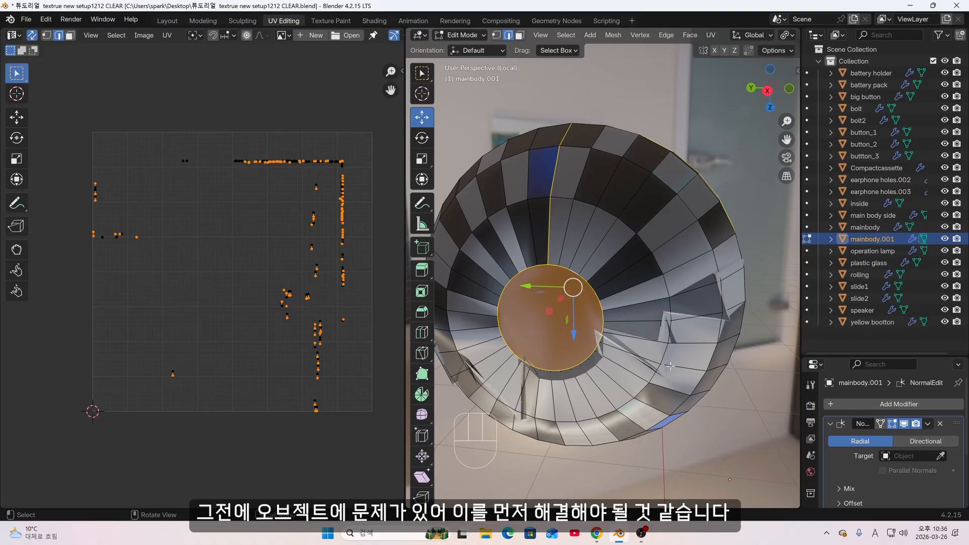
{"action": "key", "text": "alt+a"}
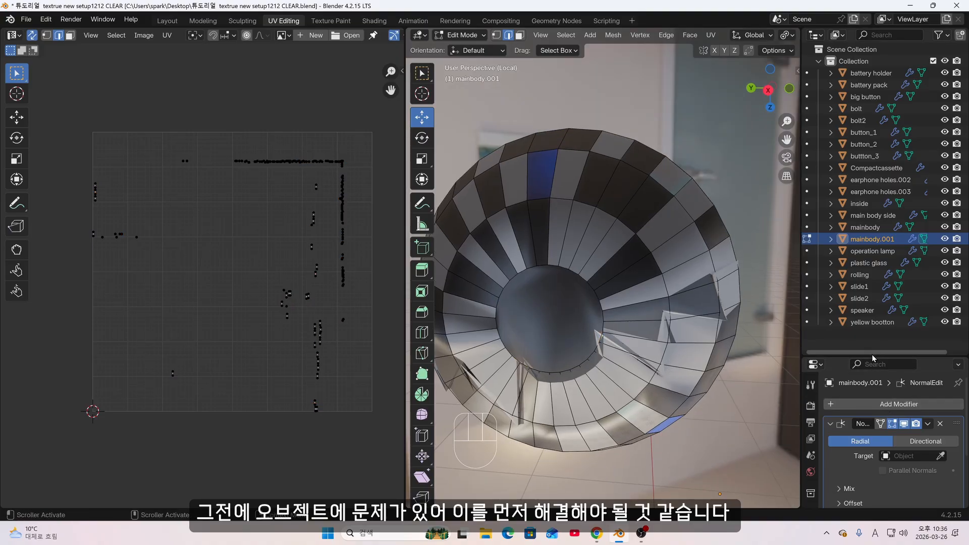
Enlarge the area showing the modifiers and examine the faces around the pin's rounded end up close
{"action": "left_click_drag", "start_coordinate": [873, 356], "coordinate": [873, 159]}
{"action": "scroll", "coordinate": [665, 384], "scroll_direction": "up", "scroll_amount": 3}
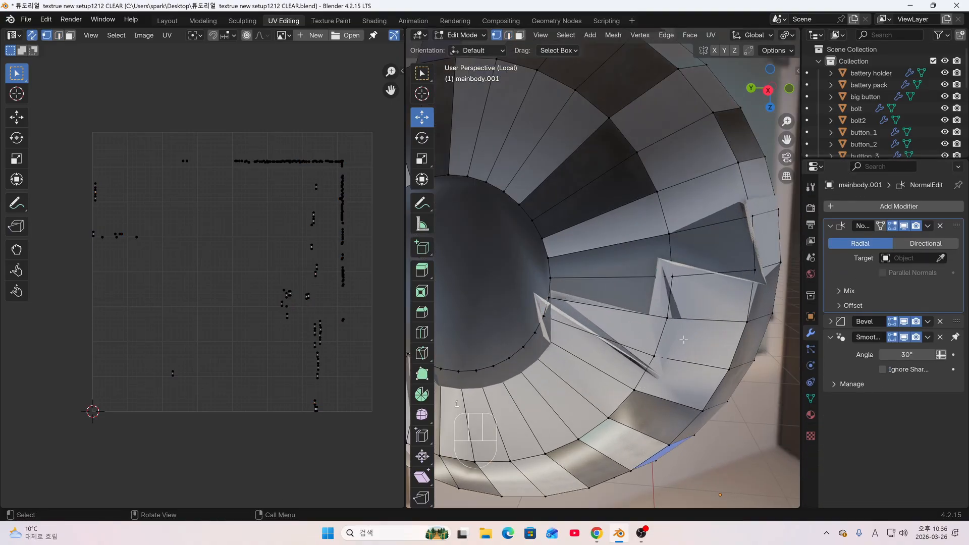
{"action": "middle_click_drag", "start_coordinate": [691, 366], "coordinate": [596, 403]}
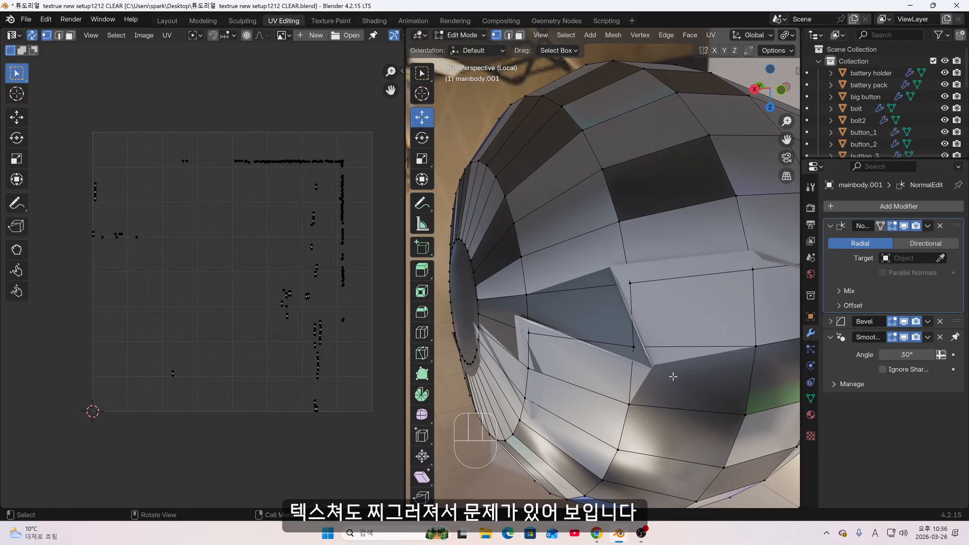
{"action": "scroll", "coordinate": [674, 372], "scroll_direction": "down", "scroll_amount": 3}
{"action": "middle_click_drag", "start_coordinate": [673, 372], "coordinate": [662, 393], "text": "shift"}
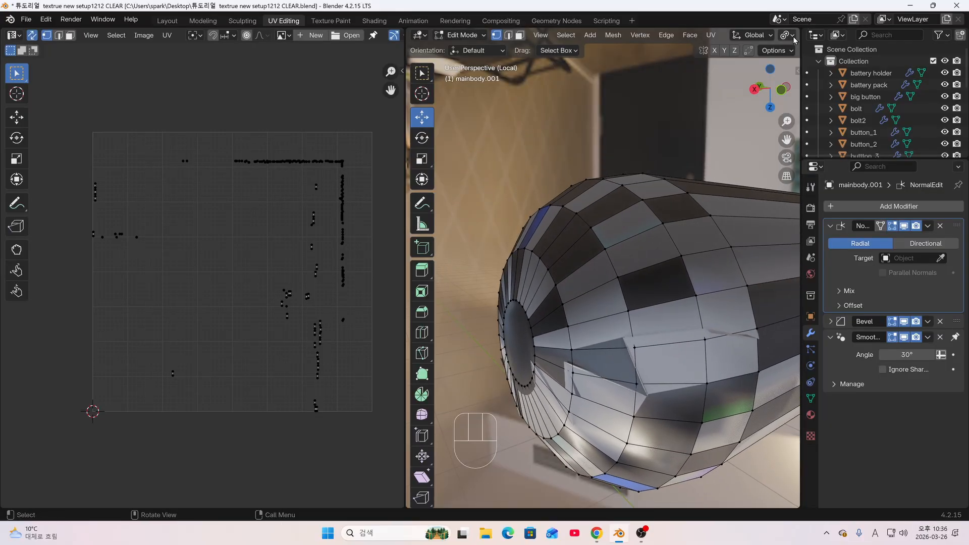
{"action": "scroll", "coordinate": [763, 35], "scroll_direction": "down", "scroll_amount": 8}
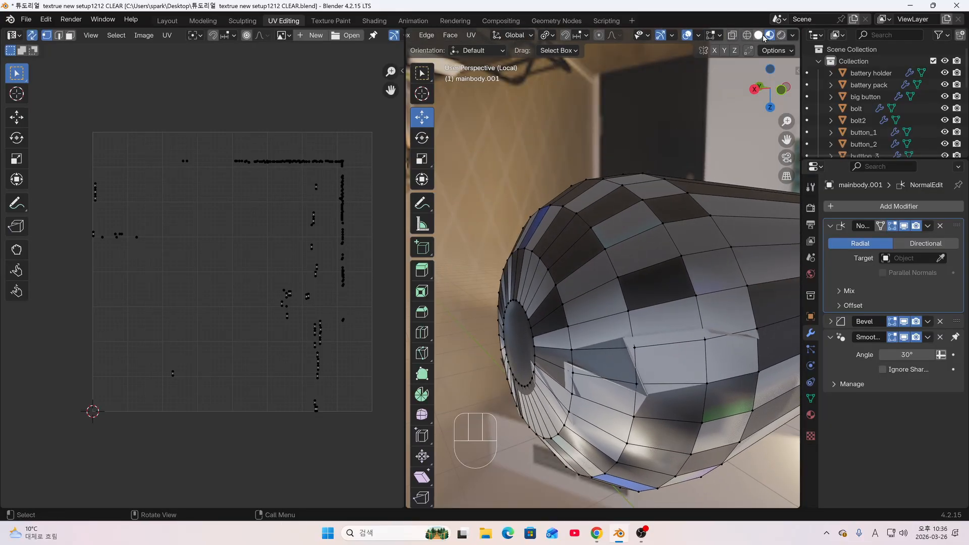
Change the viewport to Solid shading with MatCap lighting and inspect the surface of the pin's rounded end
{"action": "left_click", "coordinate": [763, 36]}
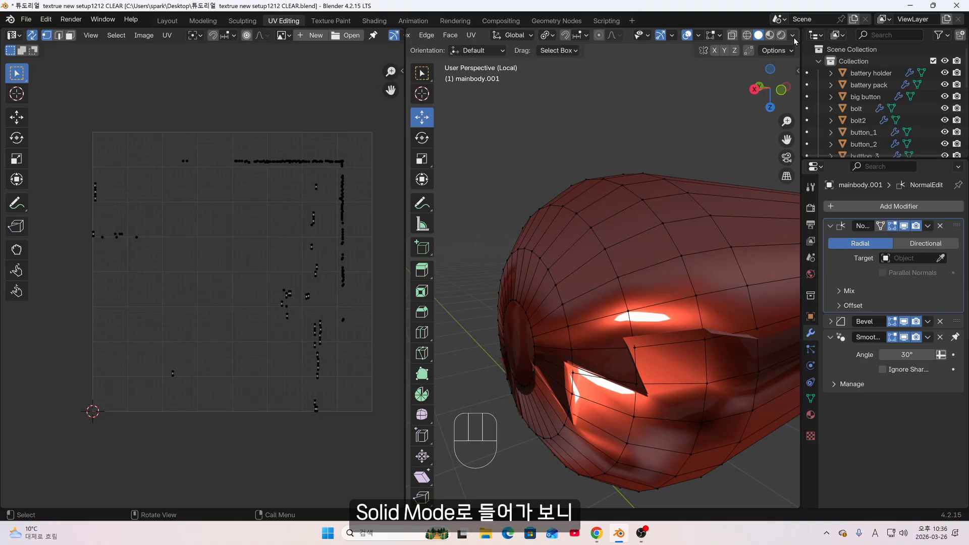
{"action": "middle_click_drag", "start_coordinate": [621, 230], "coordinate": [640, 225]}
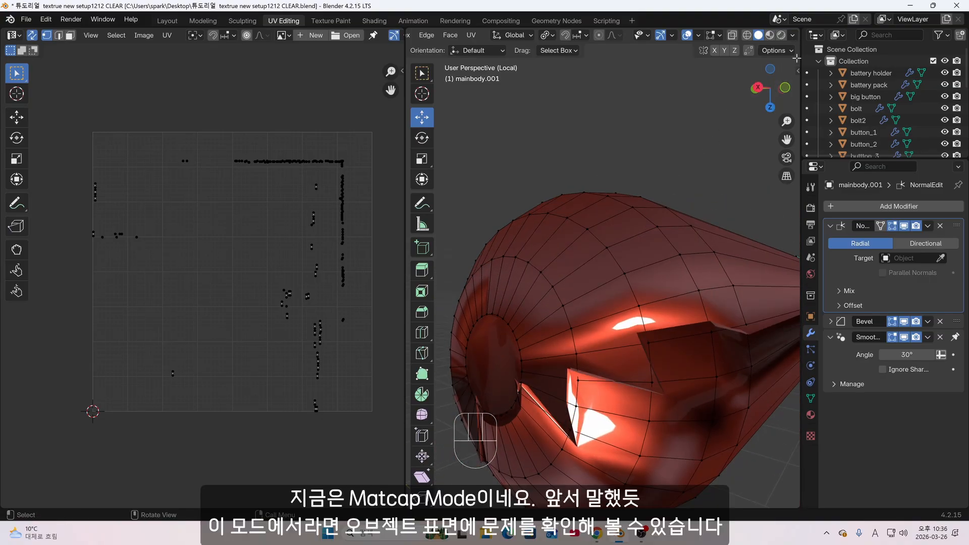
{"action": "left_click", "coordinate": [795, 35]}
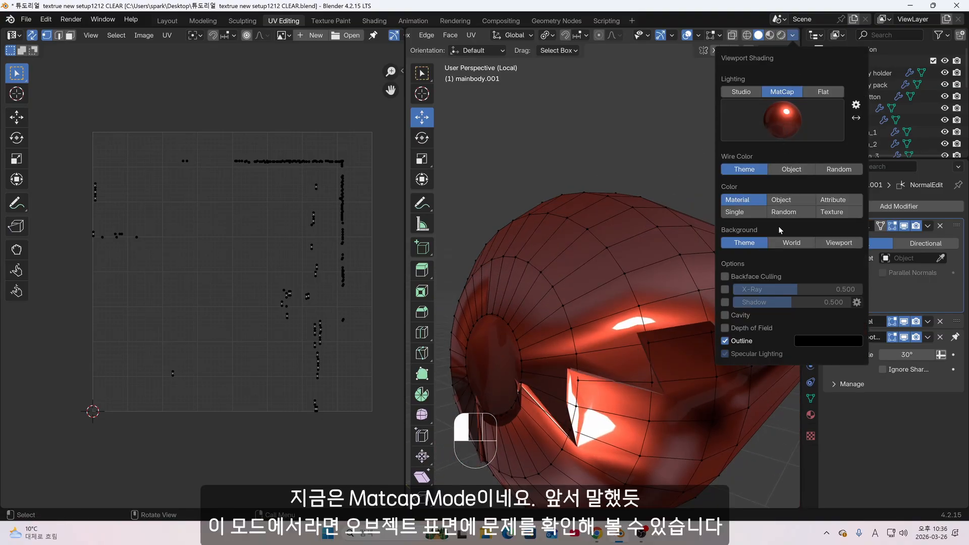
{"action": "scroll", "coordinate": [553, 262], "scroll_direction": "up", "scroll_amount": 2}
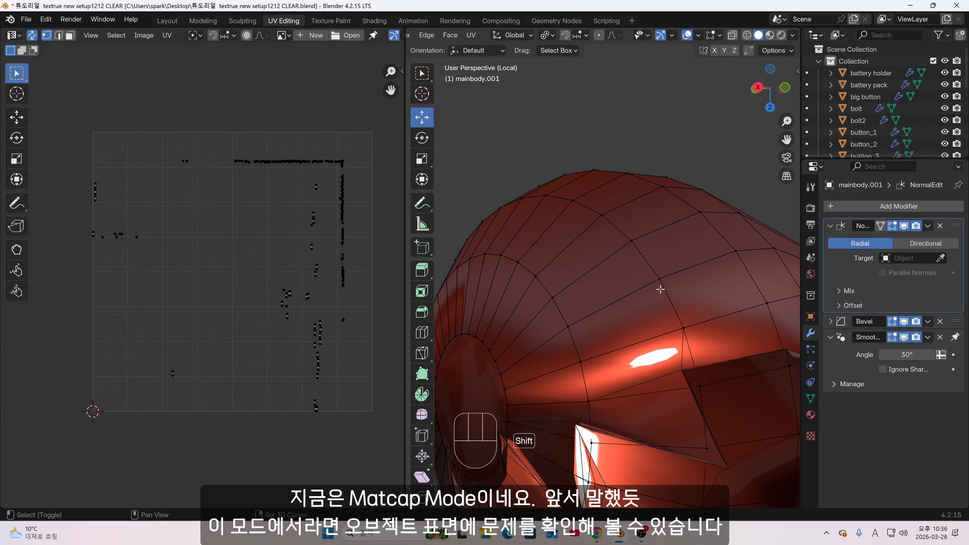
{"action": "middle_click_drag", "start_coordinate": [660, 289], "coordinate": [660, 314]}
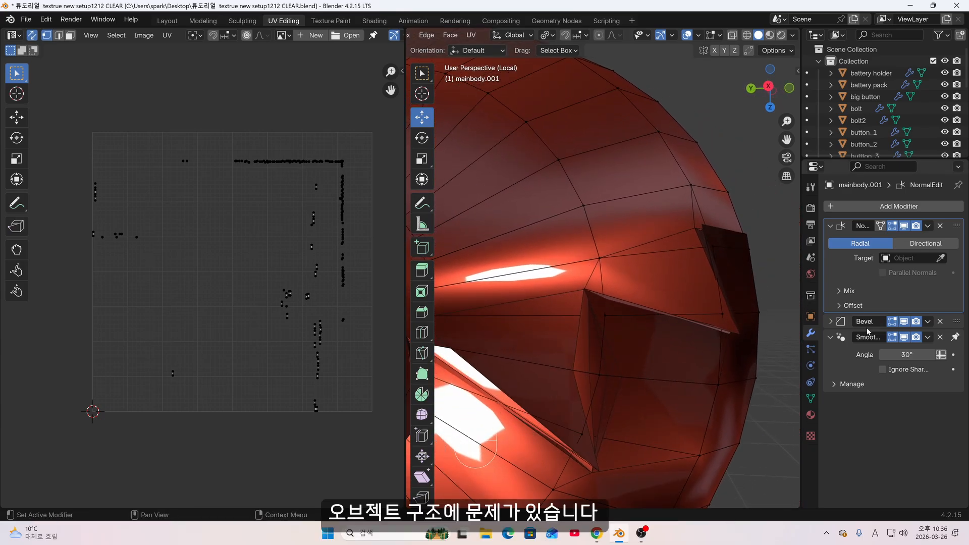
Turn off the viewport display of the pin's NormalEdit modifier, check the surface and remove the modifier
{"action": "left_click", "coordinate": [905, 227]}
{"action": "scroll", "coordinate": [565, 336], "scroll_direction": "down", "scroll_amount": 5}
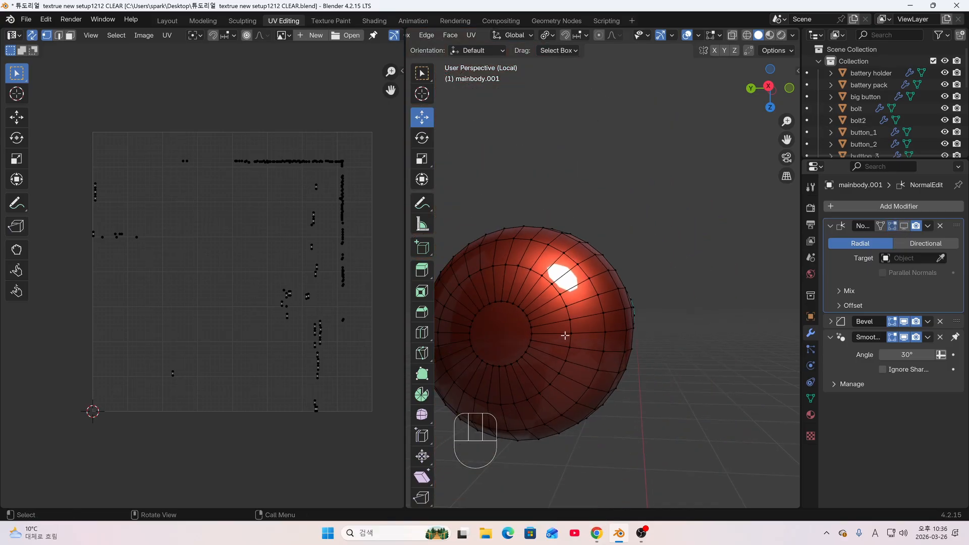
{"action": "middle_click_drag", "start_coordinate": [565, 335], "coordinate": [717, 303]}
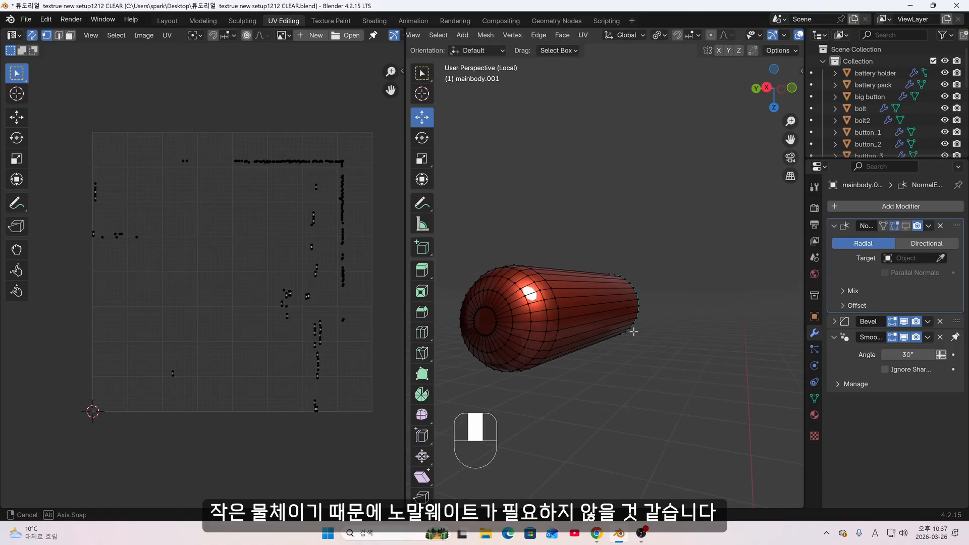
{"action": "left_click", "coordinate": [941, 226]}
Mark seams on the pin along one lengthwise edge line, the ring where the rounded end starts and the small end circle
{"action": "middle_click_drag", "start_coordinate": [555, 332], "coordinate": [627, 233]}
{"action": "left_click", "coordinate": [622, 262], "text": "alt+shift"}
{"action": "left_click", "coordinate": [617, 337], "text": "alt+shift"}
{"action": "left_click", "coordinate": [629, 235], "text": "alt+shift"}
{"action": "key", "text": "ctrl+z"}
{"action": "scroll", "coordinate": [649, 242], "scroll_direction": "up", "scroll_amount": 2}
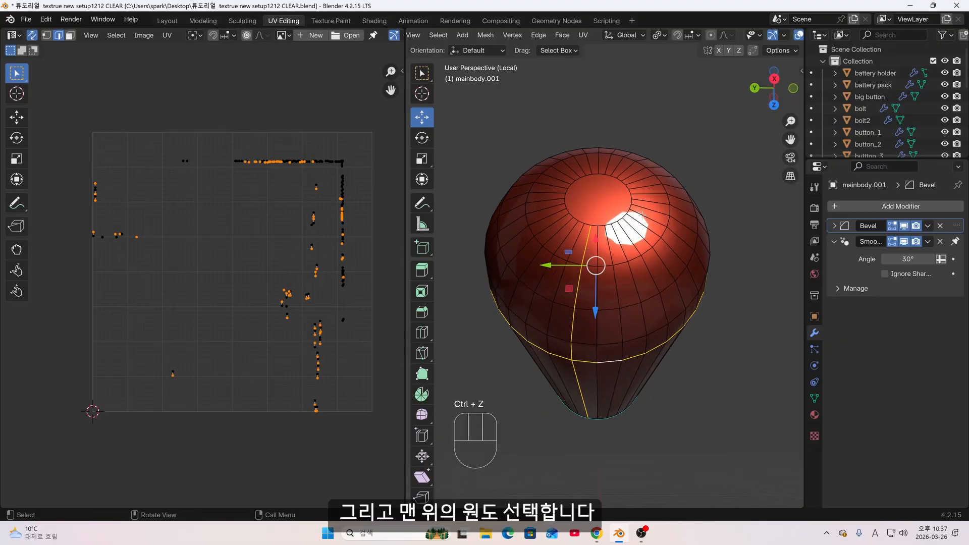
{"action": "left_click", "coordinate": [625, 218], "text": "alt+shift"}
{"action": "scroll", "coordinate": [649, 283], "scroll_direction": "down", "scroll_amount": 3}
{"action": "middle_click_drag", "start_coordinate": [644, 341], "coordinate": [653, 326]}
{"action": "key", "text": "u"}
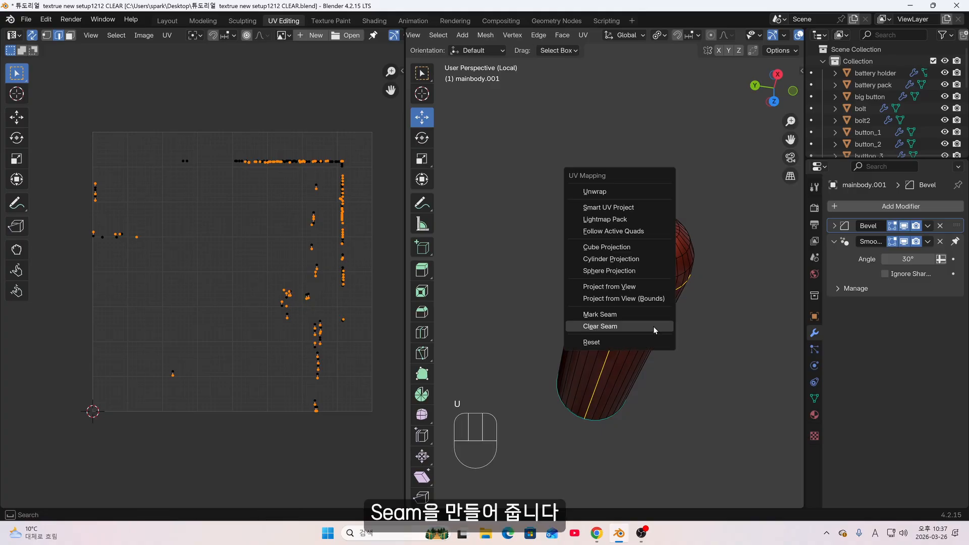
{"action": "left_click", "coordinate": [638, 311]}
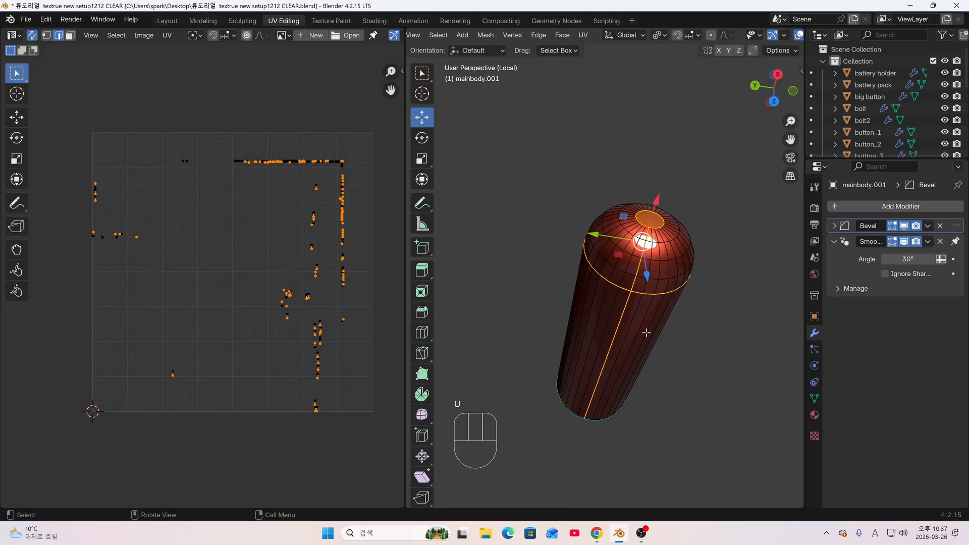
Change the viewport MatCap from the red sphere to basic dark and check the pin's seams
{"action": "middle_click_drag", "start_coordinate": [642, 323], "coordinate": [631, 423]}
{"action": "left_click", "coordinate": [678, 380]}
{"action": "scroll", "coordinate": [597, 295], "scroll_direction": "up", "scroll_amount": 1}
{"action": "scroll", "coordinate": [775, 42], "scroll_direction": "down", "scroll_amount": 5}
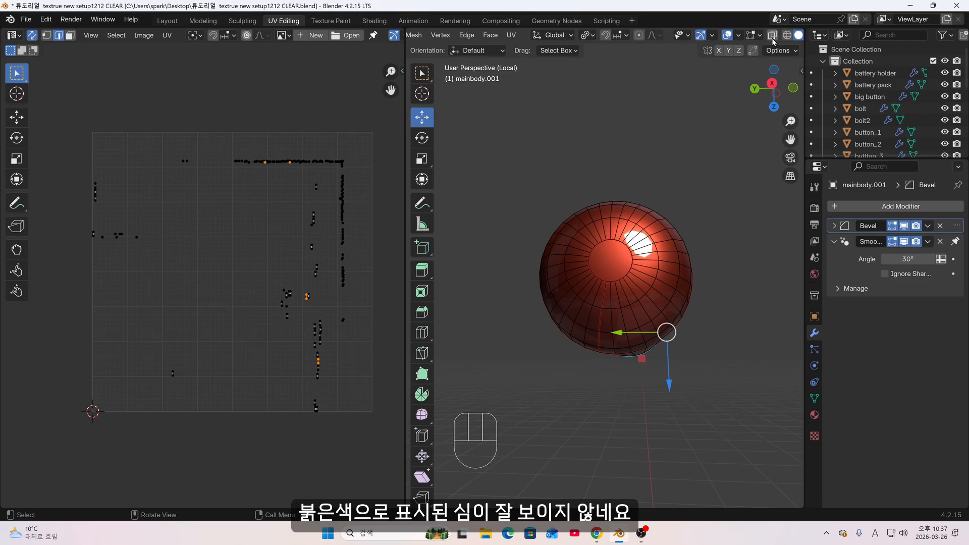
{"action": "left_click", "coordinate": [795, 35]}
{"action": "left_click", "coordinate": [778, 120]}
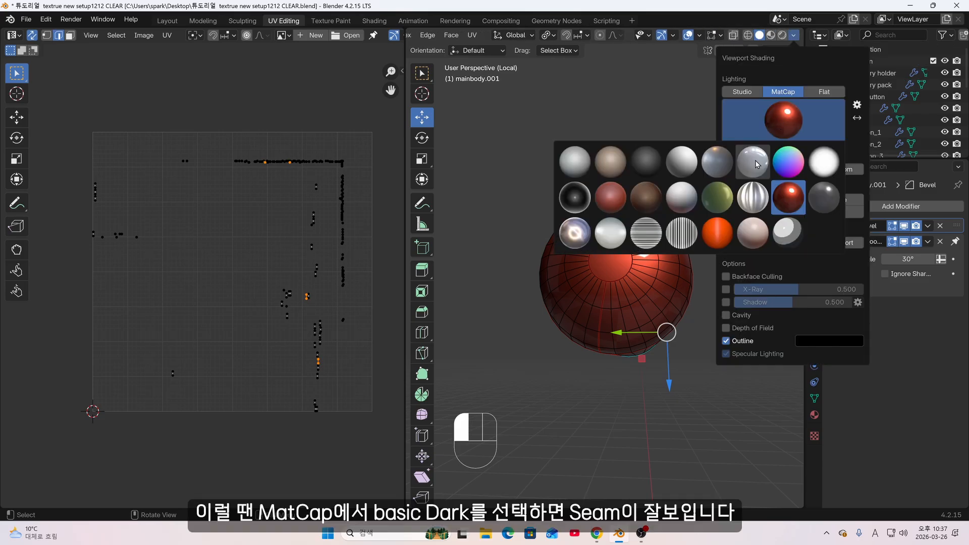
{"action": "left_click", "coordinate": [647, 172]}
{"action": "mouse_move", "coordinate": [631, 333]}
{"action": "middle_mouse_down"}
{"action": "mouse_move", "coordinate": [599, 343]}
{"action": "mouse_move", "coordinate": [630, 334]}
{"action": "mouse_move", "coordinate": [628, 384]}
{"action": "middle_mouse_up"}
Select all of the pin's geometry and unwrap it along the marked seams
{"action": "key", "text": "a"}
{"action": "key", "text": "u"}
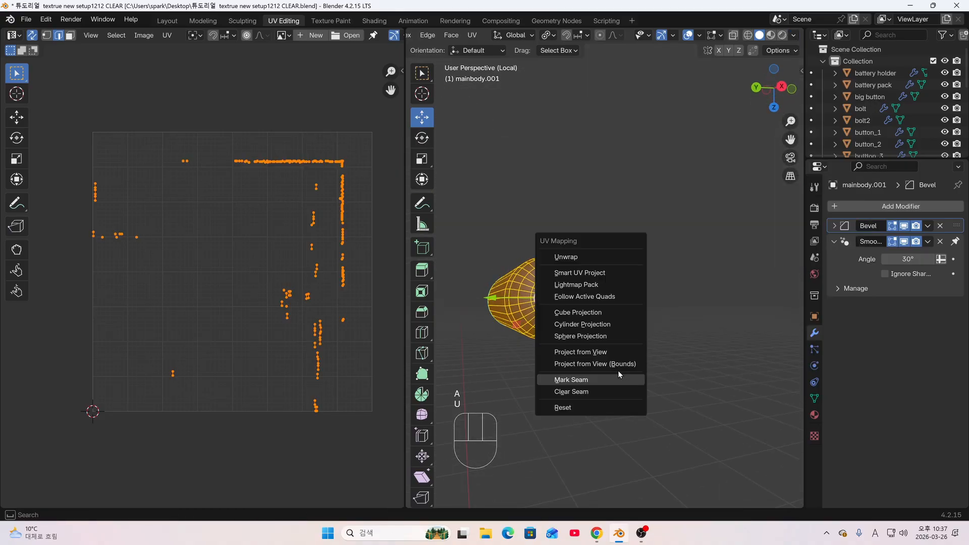
{"action": "left_click", "coordinate": [586, 253]}
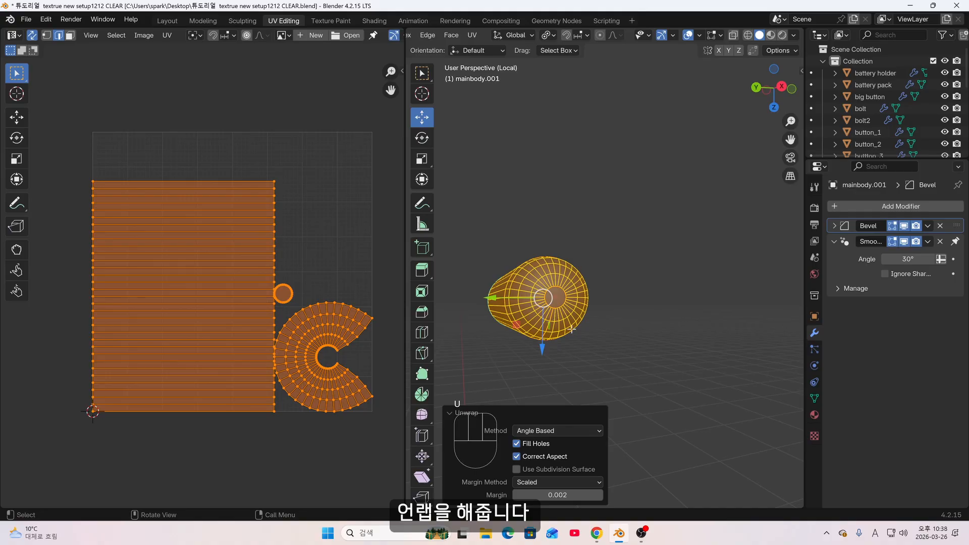
Change the viewport to Material Preview to check the checker texture on the pin, ending in Edit Mode
{"action": "key", "text": "Tab"}
{"action": "middle_click_drag", "start_coordinate": [553, 354], "coordinate": [576, 333]}
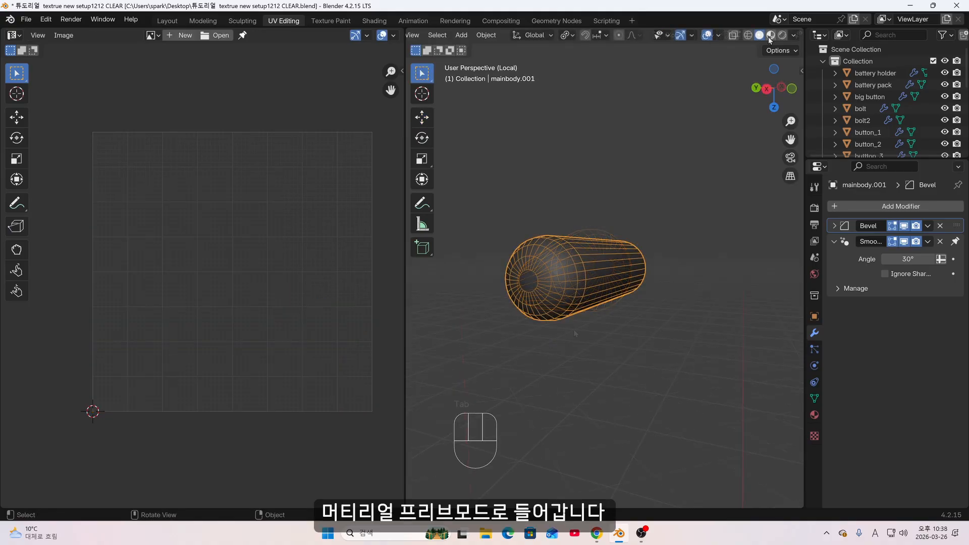
{"action": "left_click", "coordinate": [771, 36]}
{"action": "key", "text": "Tab"}
{"action": "key", "text": "Tab"}
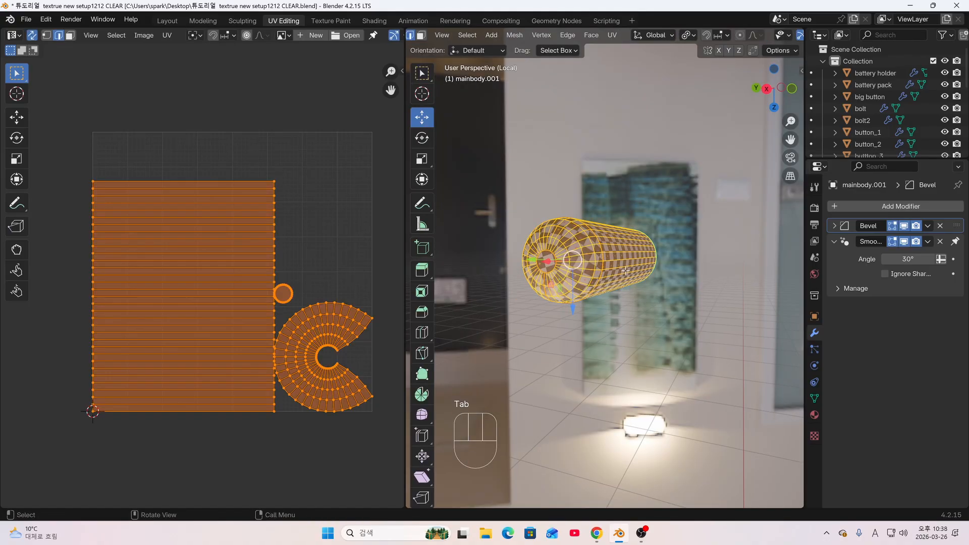
Turn off the wireframe overlay in the viewport and return the pin to Edit Mode
{"action": "middle_click_drag", "start_coordinate": [613, 280], "coordinate": [655, 255]}
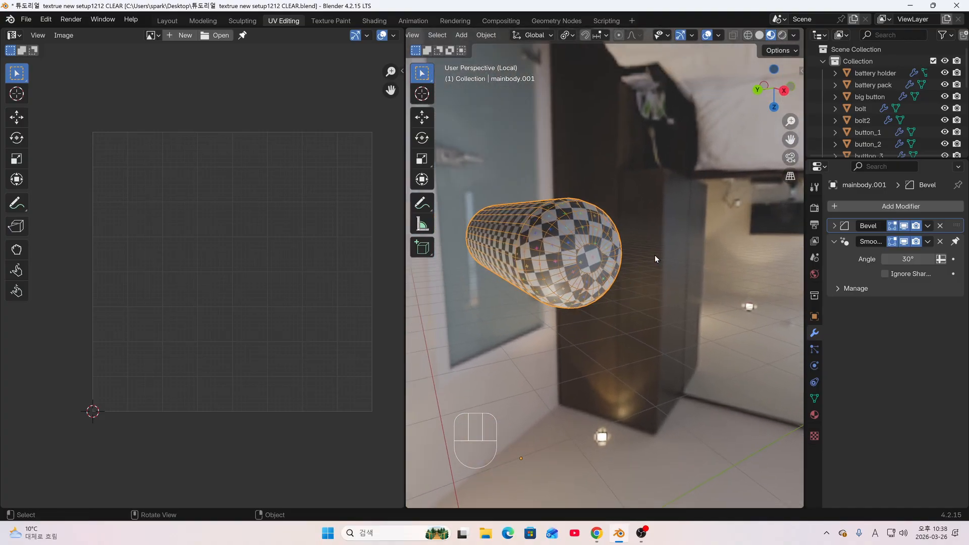
{"action": "left_click", "coordinate": [718, 35]}
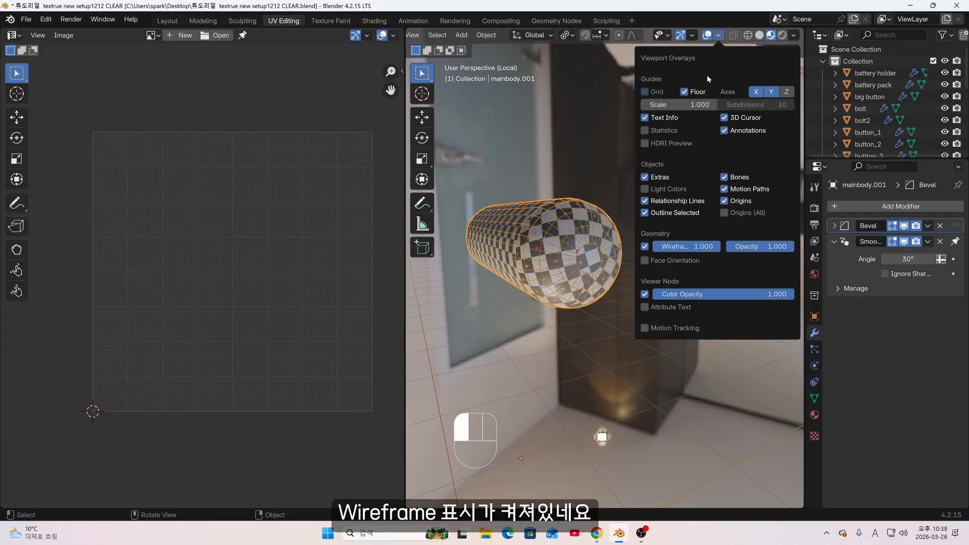
{"action": "left_click", "coordinate": [645, 246]}
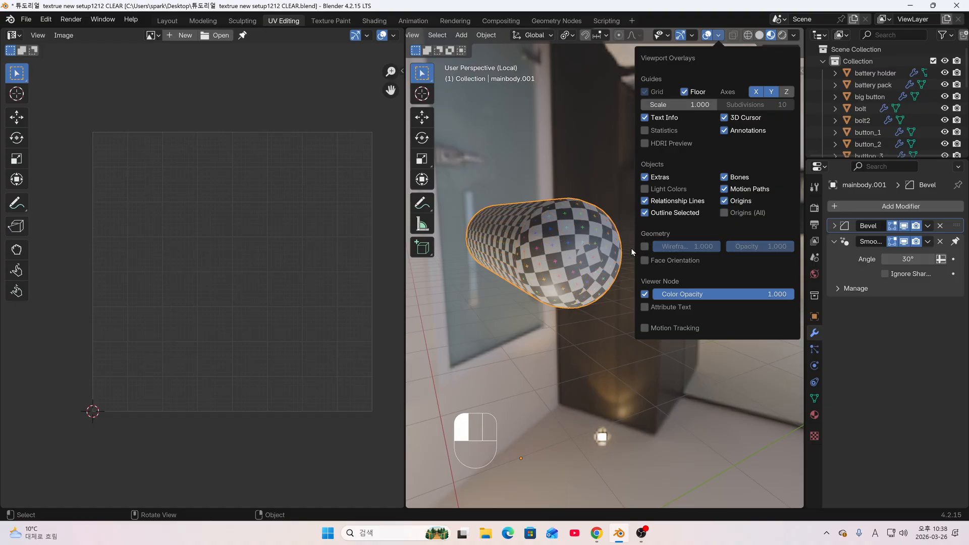
{"action": "mouse_move", "coordinate": [591, 253]}
{"action": "middle_mouse_down"}
{"action": "mouse_move", "coordinate": [604, 252]}
{"action": "mouse_move", "coordinate": [580, 244]}
{"action": "middle_mouse_up"}
{"action": "key", "text": "Tab"}
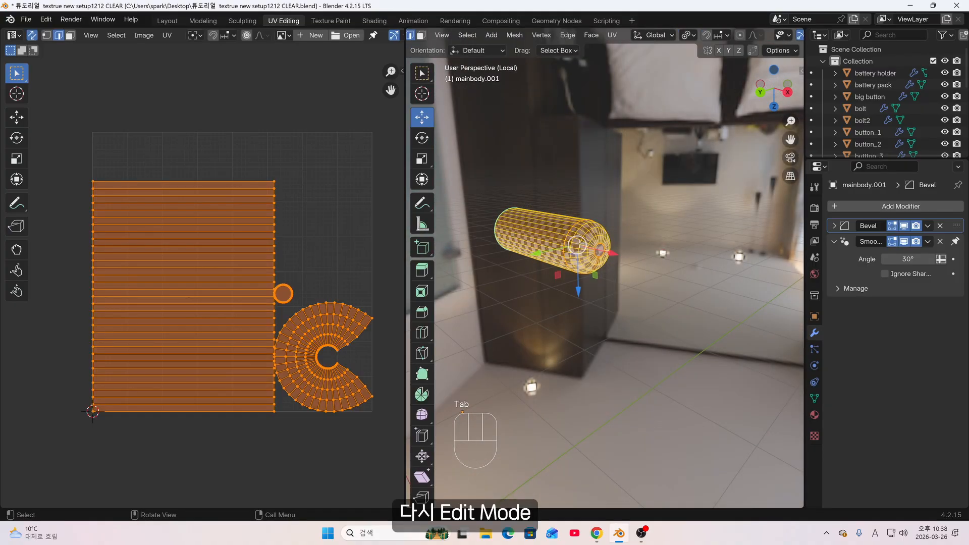
Select the C-shaped UV island of the pin's rounded end and show the UV Squares tools
{"action": "scroll", "coordinate": [271, 311], "scroll_direction": "up", "scroll_amount": 4}
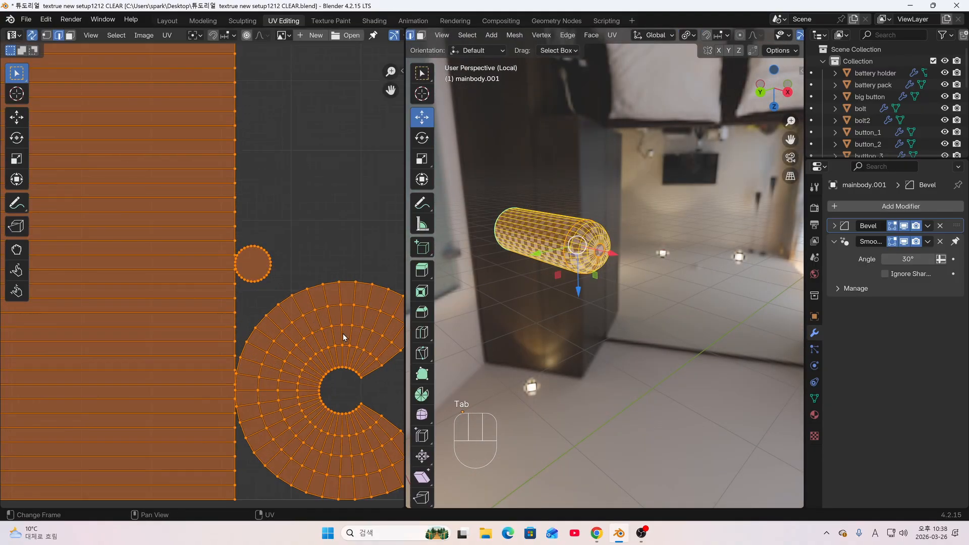
{"action": "left_click", "coordinate": [297, 277]}
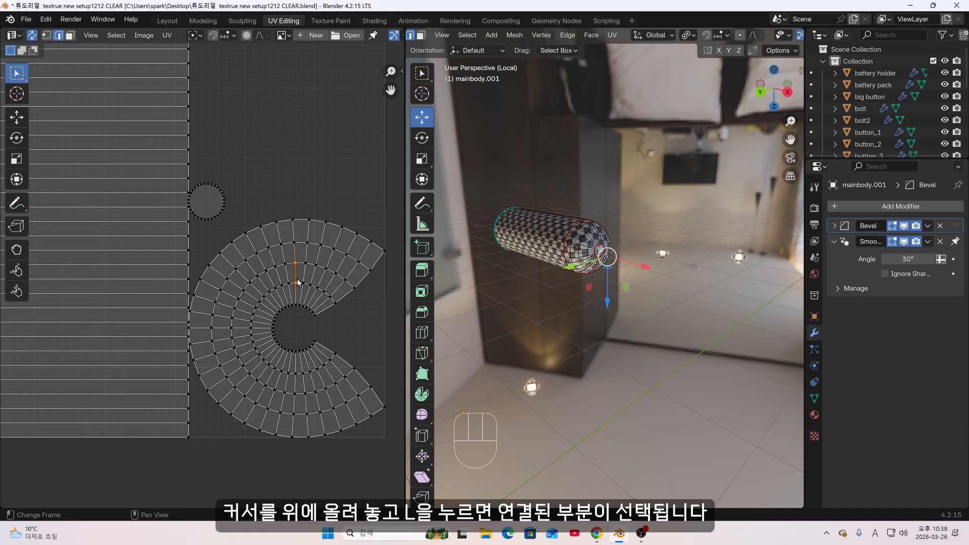
{"action": "key", "text": "l"}
{"action": "scroll", "coordinate": [292, 274], "scroll_direction": "down", "scroll_amount": 2}
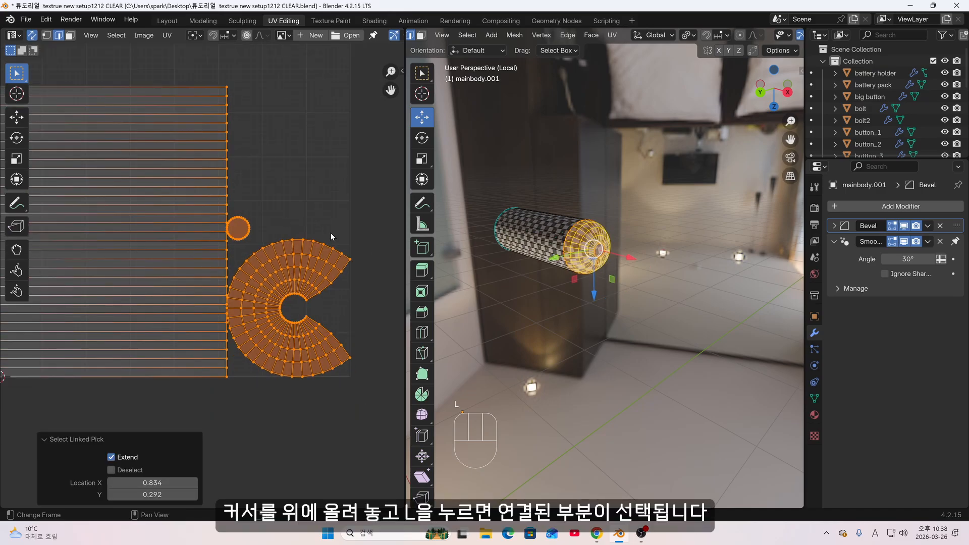
{"action": "middle_click_drag", "start_coordinate": [333, 202], "coordinate": [290, 210]}
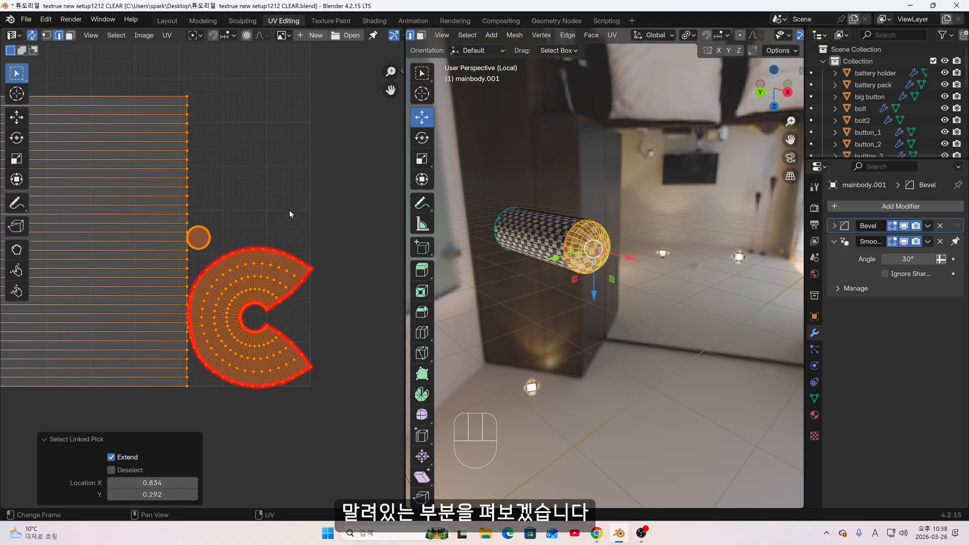
{"action": "key", "text": "n"}
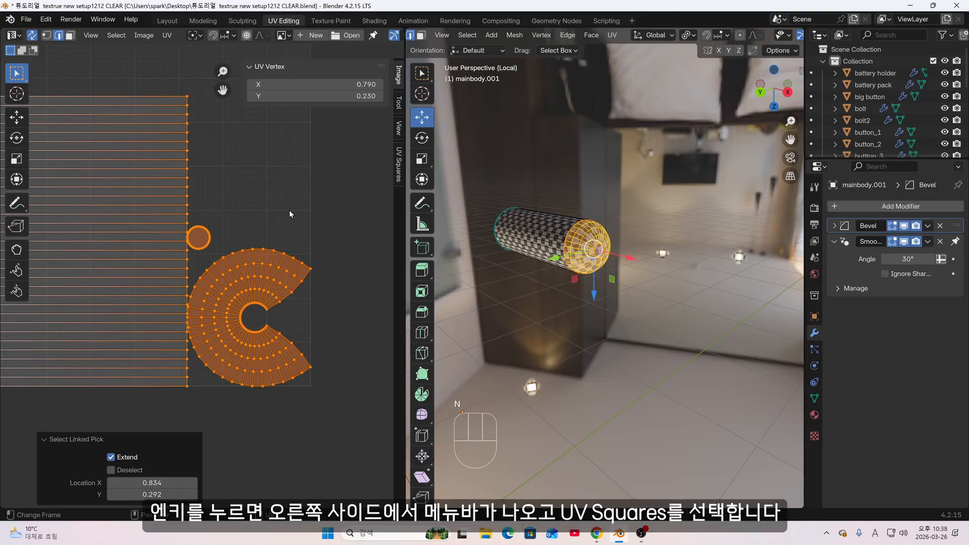
{"action": "left_click", "coordinate": [398, 167]}
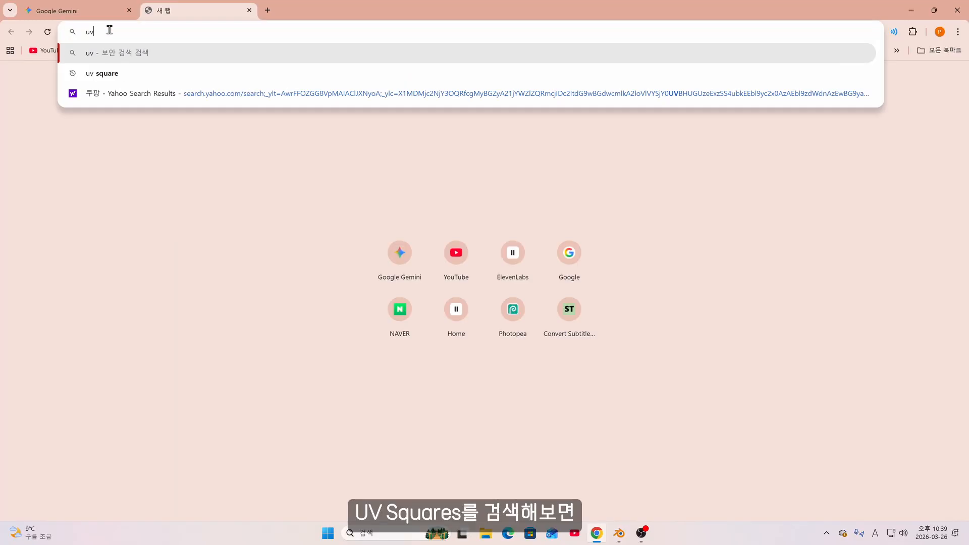
In the web browser, search for "uvsquare", open the UvSquares GitHub repository and download it as a ZIP
{"action": "type", "text": "squr"}
{"action": "key", "text": "Return"}
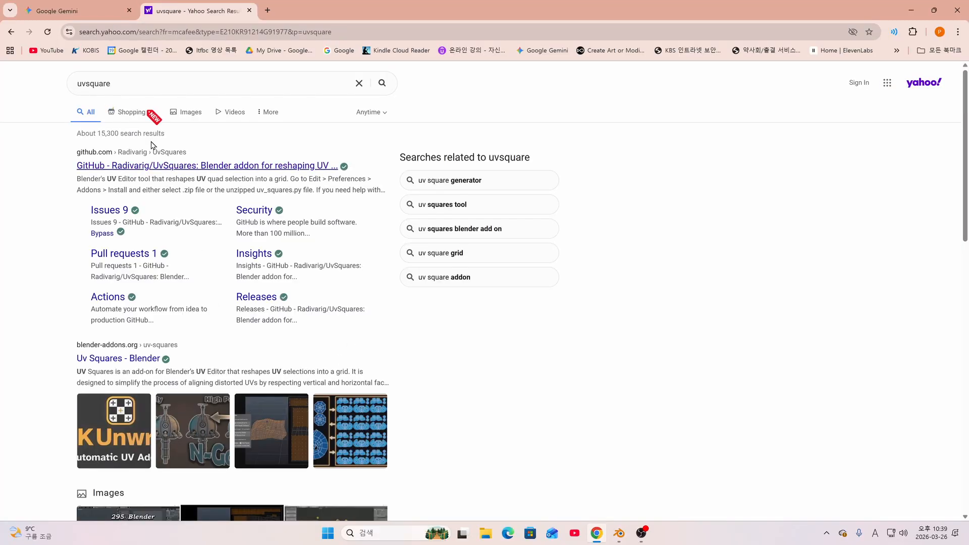
{"action": "left_click", "coordinate": [144, 167]}
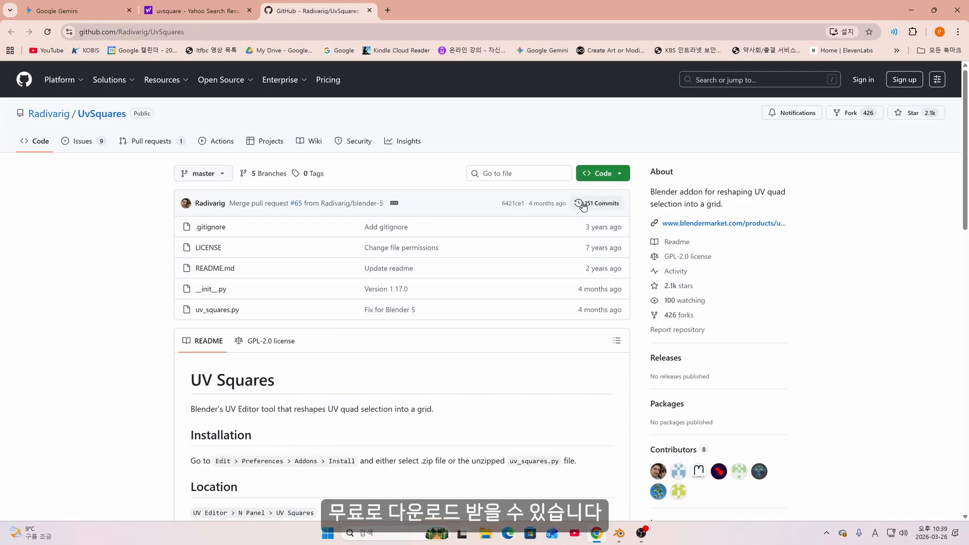
{"action": "left_click", "coordinate": [620, 179]}
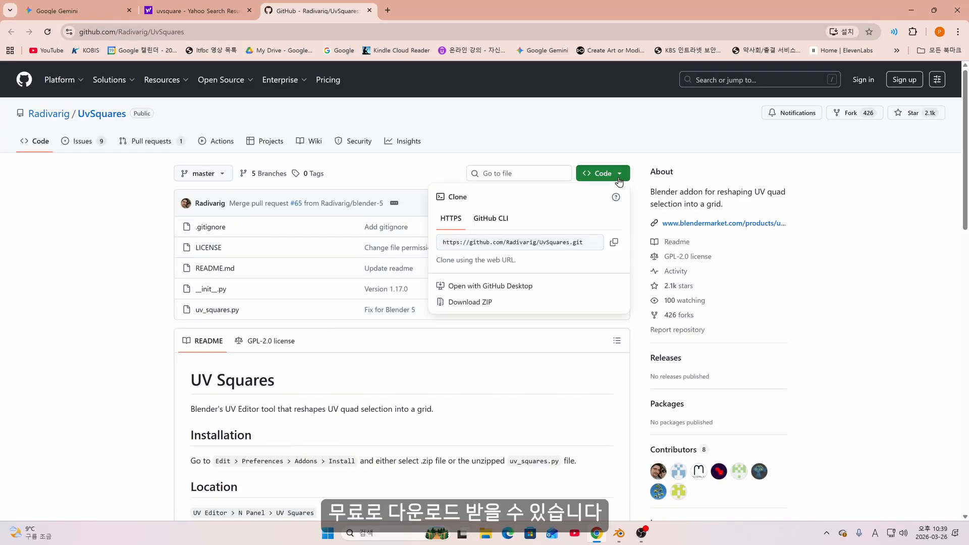
{"action": "left_click", "coordinate": [476, 303]}
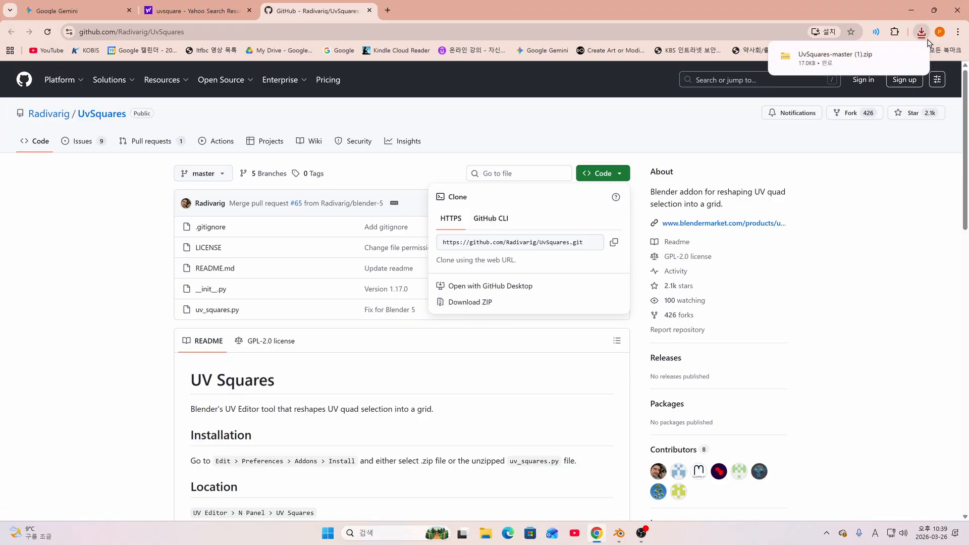
{"action": "left_click", "coordinate": [895, 57]}
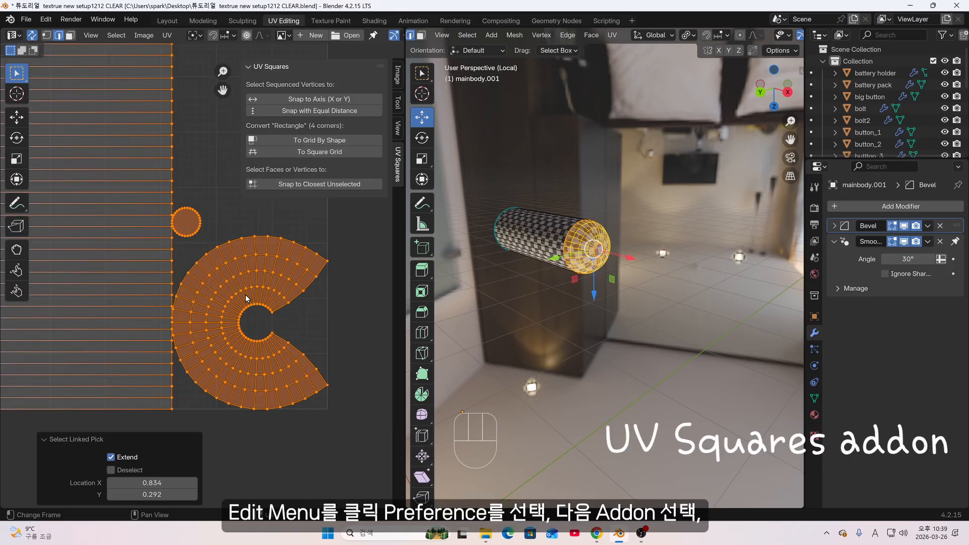
In Blender's add-on preferences, view the install-from-disk browser with the UvSquares-master ZIP in Downloads, and close it without installing
{"action": "left_click", "coordinate": [47, 19]}
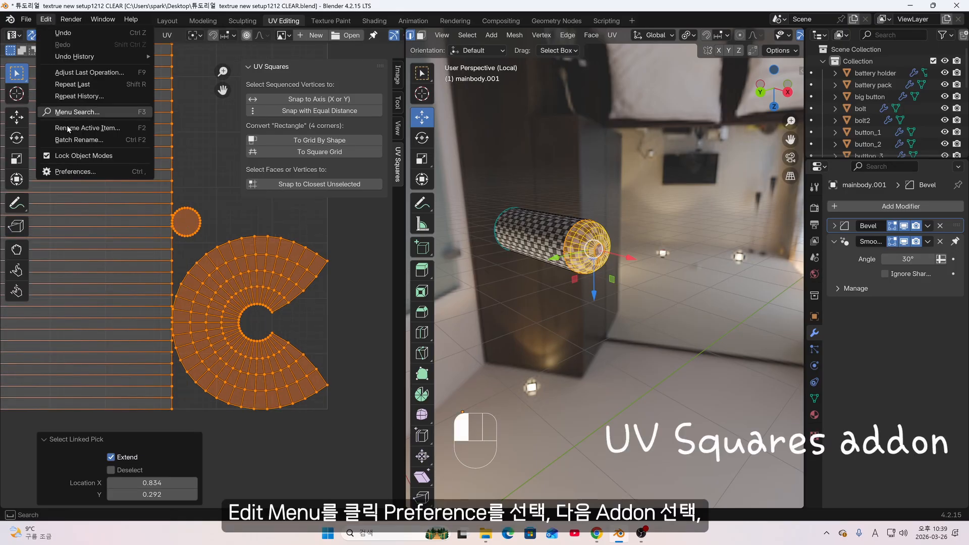
{"action": "left_click", "coordinate": [79, 170]}
{"action": "left_click", "coordinate": [42, 130]}
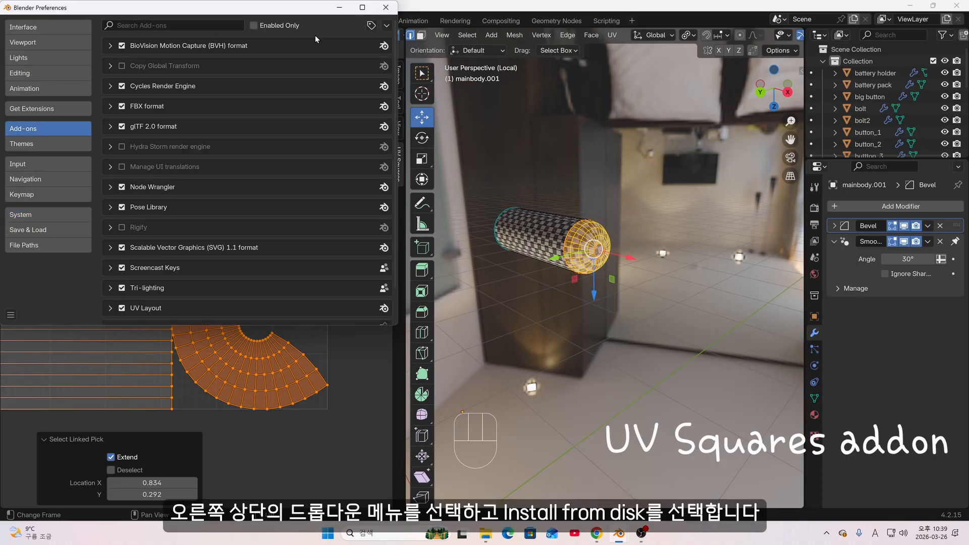
{"action": "left_click", "coordinate": [386, 26]}
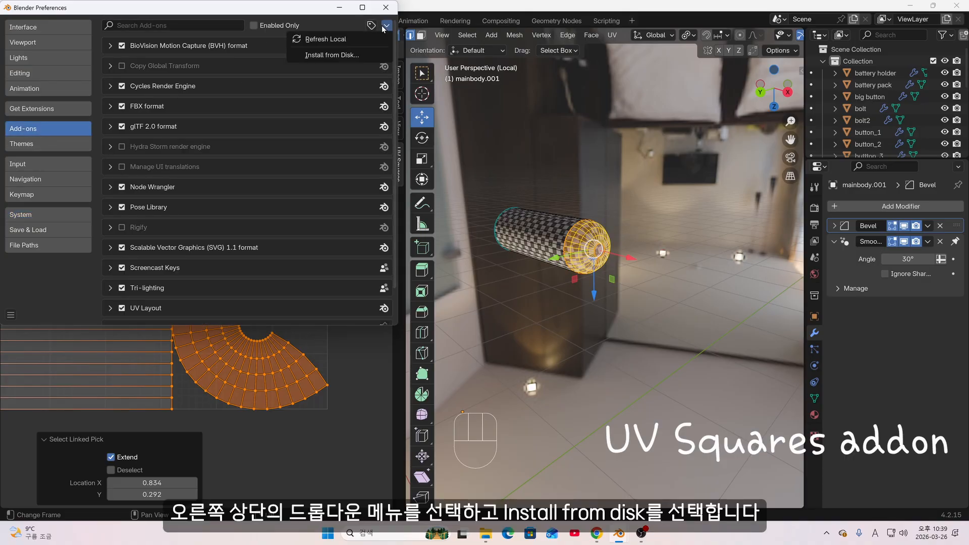
{"action": "left_click", "coordinate": [345, 54]}
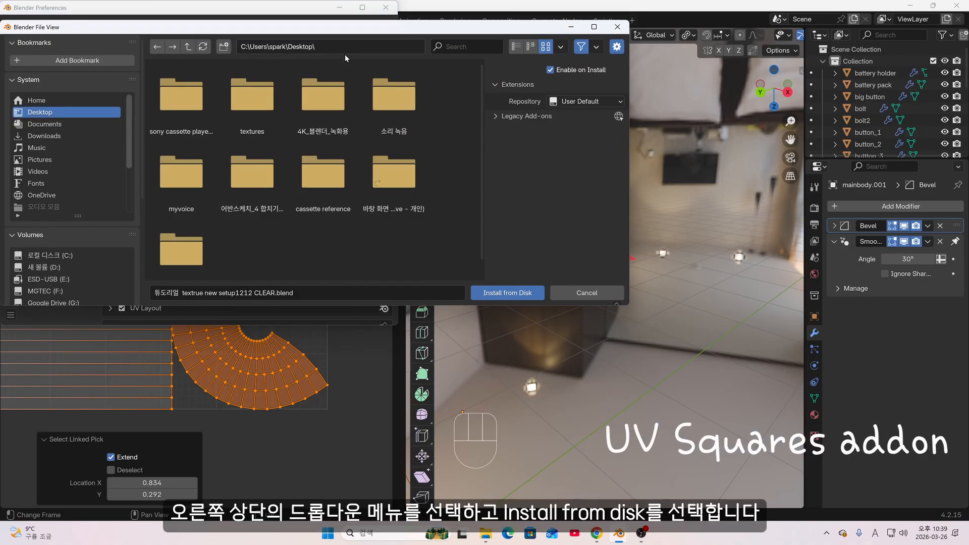
{"action": "left_click", "coordinate": [70, 136]}
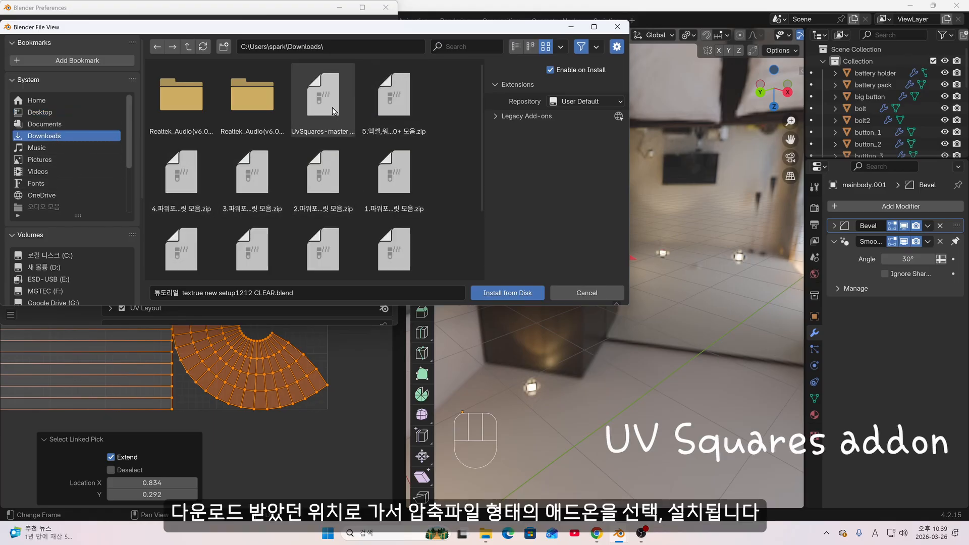
{"action": "left_click", "coordinate": [617, 28]}
Filter the add-ons by "uv", check the UV Squares details and its enabled state, and close the preferences
{"action": "left_click", "coordinate": [163, 25]}
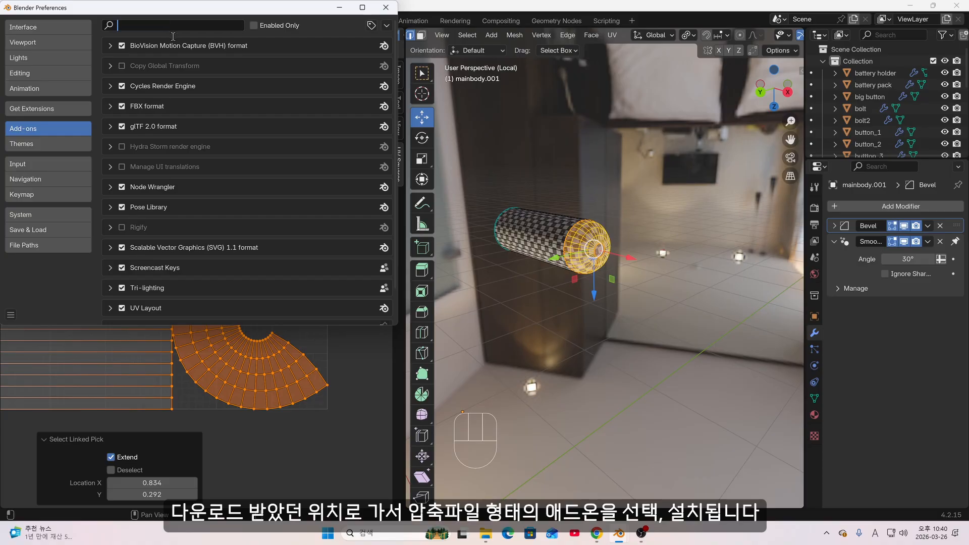
{"action": "type", "text": "uv"}
{"action": "left_click", "coordinate": [110, 85]}
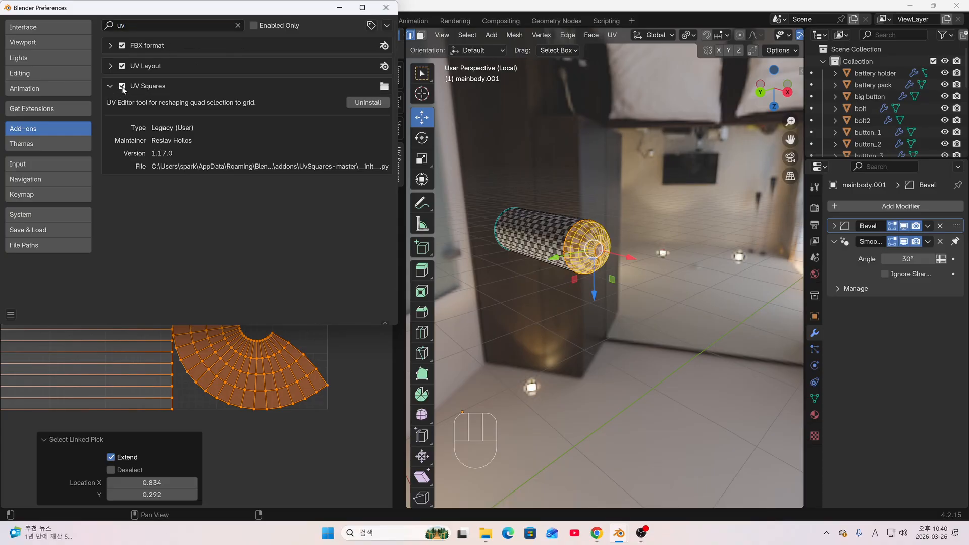
{"action": "left_click", "coordinate": [40, 217]}
{"action": "left_click", "coordinate": [385, 7]}
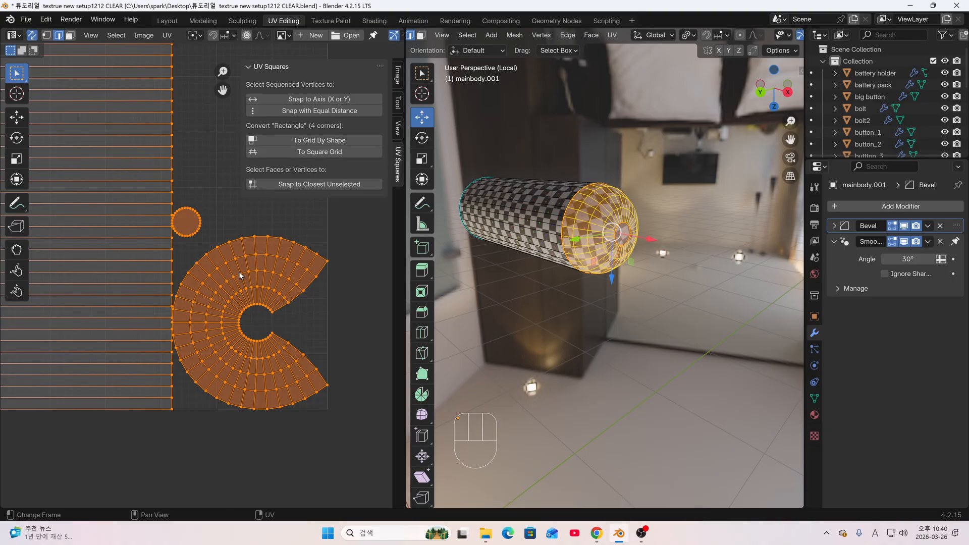
Examine the checker texture on the pin's rounded end in Object Mode and return to Edit Mode
{"action": "middle_click_drag", "start_coordinate": [616, 200], "coordinate": [643, 235]}
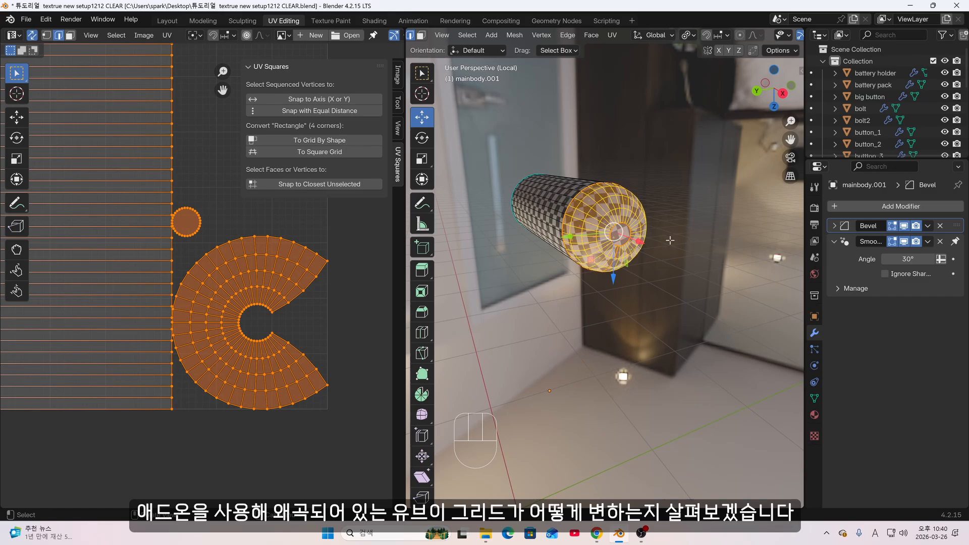
{"action": "key", "text": "Tab"}
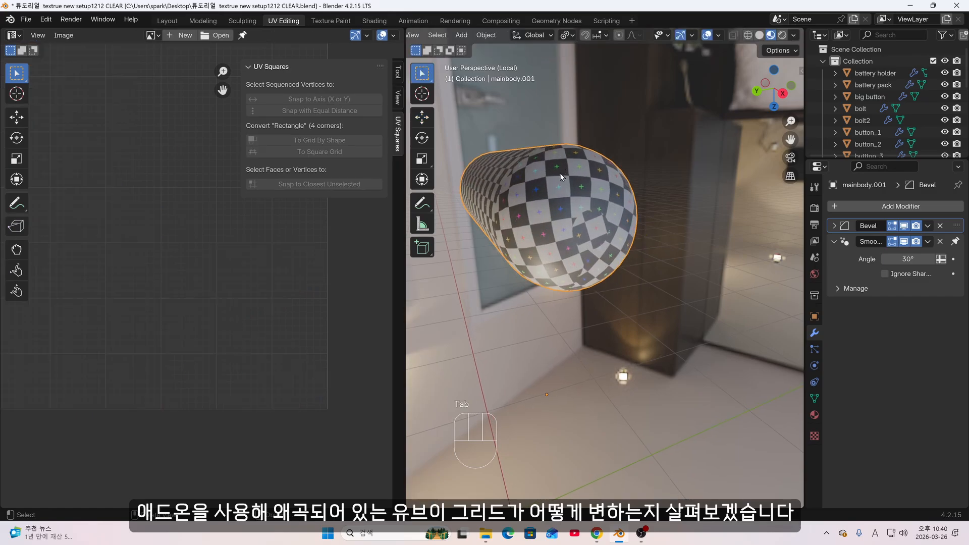
{"action": "middle_click_drag", "start_coordinate": [559, 173], "coordinate": [505, 162]}
{"action": "key", "text": "Tab"}
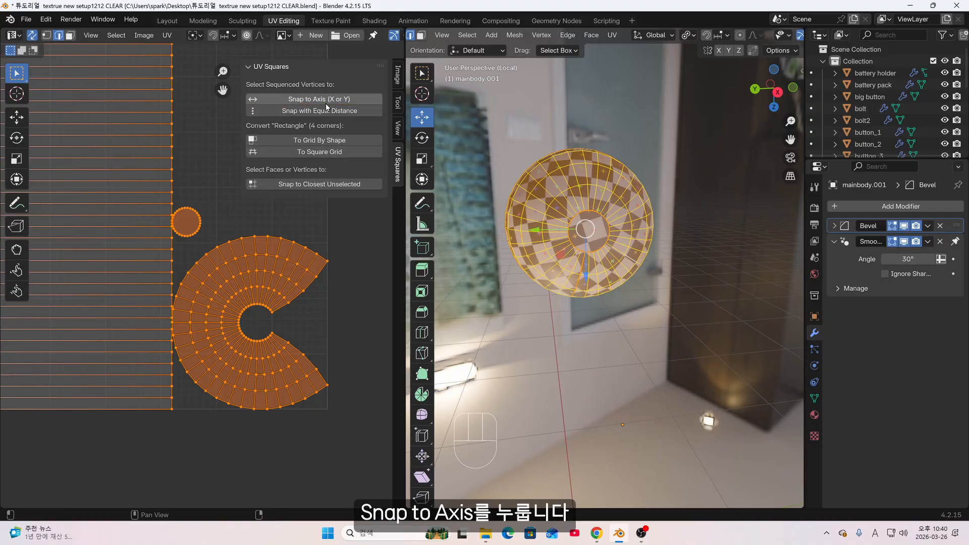
Turn off UV sync selection and straighten the C-shaped island into a rectangle with UV Squares' Snap to Axis (X or Y)
{"action": "left_click", "coordinate": [311, 98]}
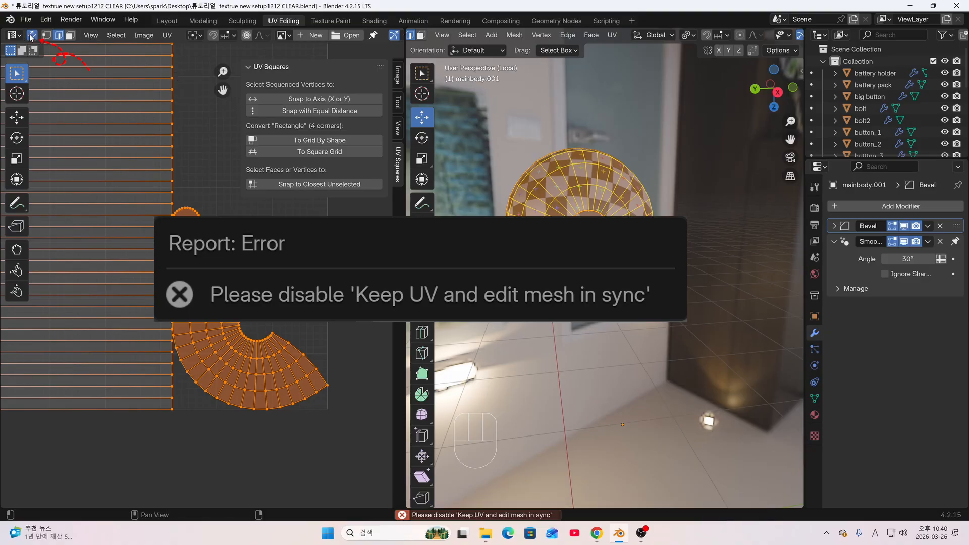
{"action": "left_click", "coordinate": [32, 36]}
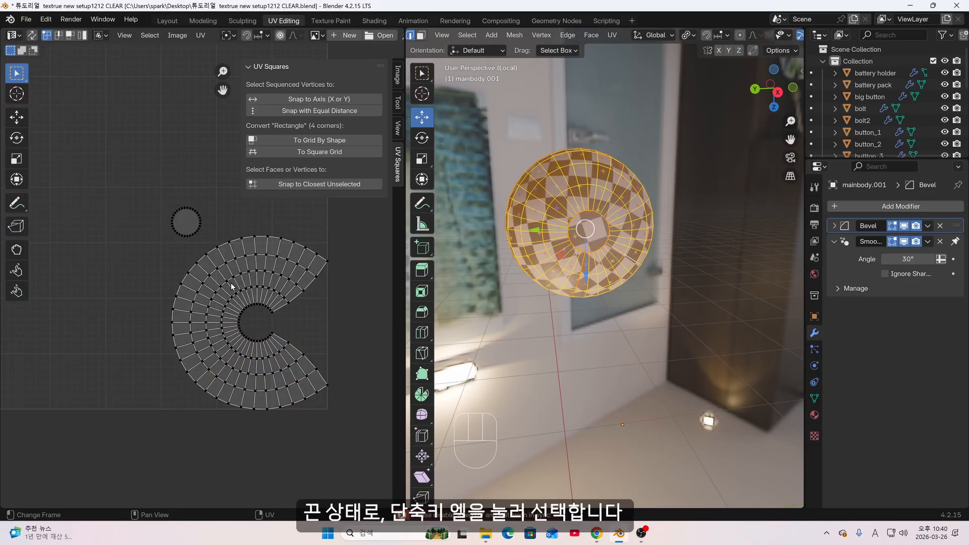
{"action": "key", "text": "l"}
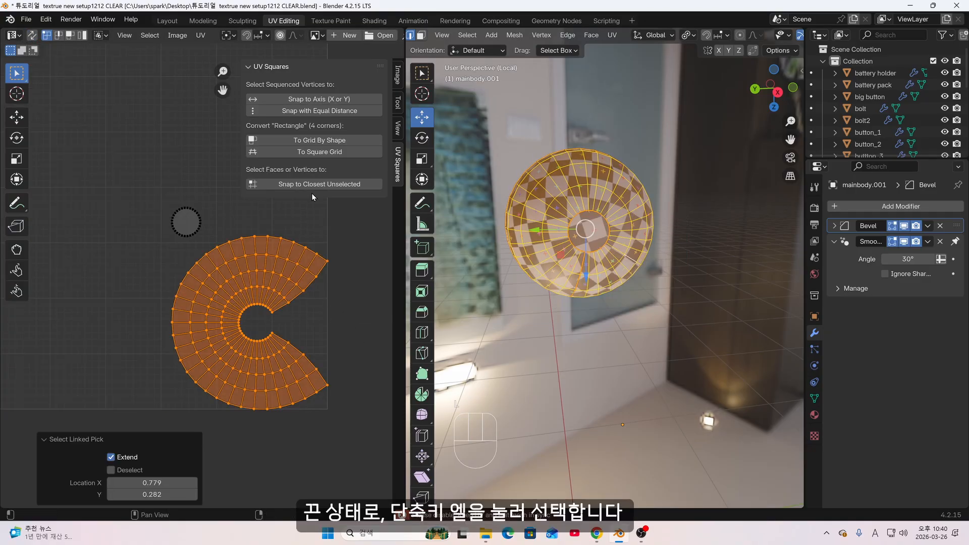
{"action": "left_click", "coordinate": [329, 101]}
Move the straightened island about 0.114 in X and 0.270 in Y, and check the checker texture on the pin
{"action": "key", "text": "g"}
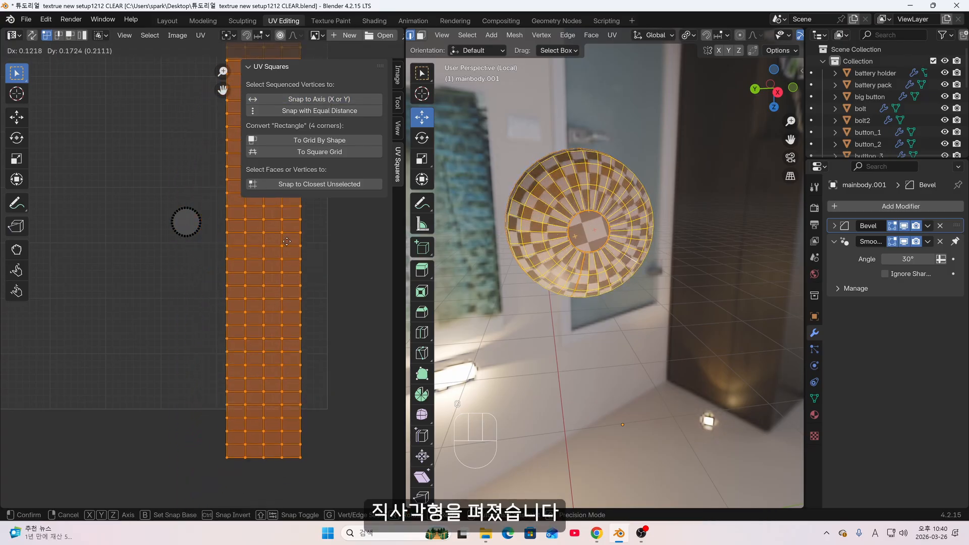
{"action": "left_click", "coordinate": [285, 207]}
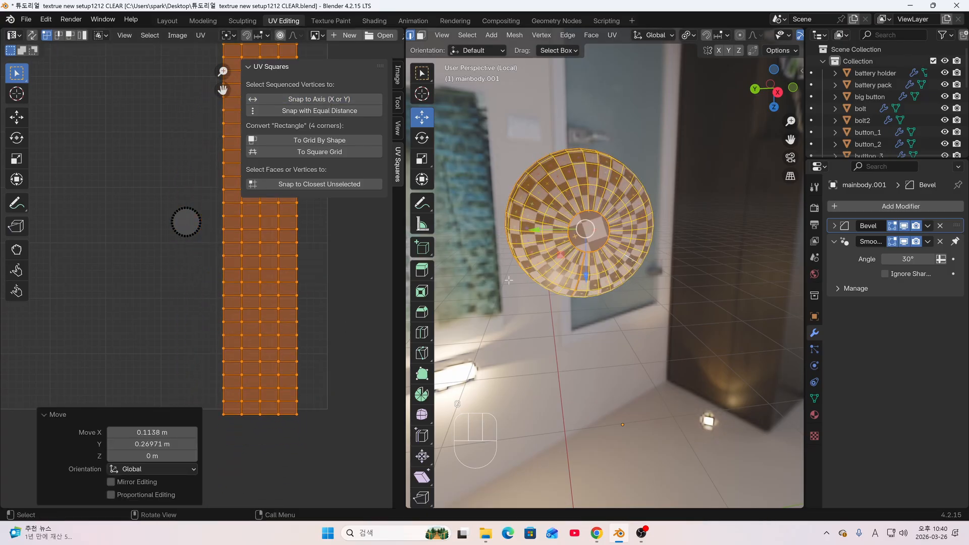
{"action": "key", "text": "Tab"}
{"action": "middle_click_drag", "start_coordinate": [518, 285], "coordinate": [514, 265]}
{"action": "key", "text": "Tab"}
Rescale the straightened island by 0.720 and enlarge it again, ending with a 1.105 scale, to compare checker sizes with the pin's body
{"action": "key", "text": "s"}
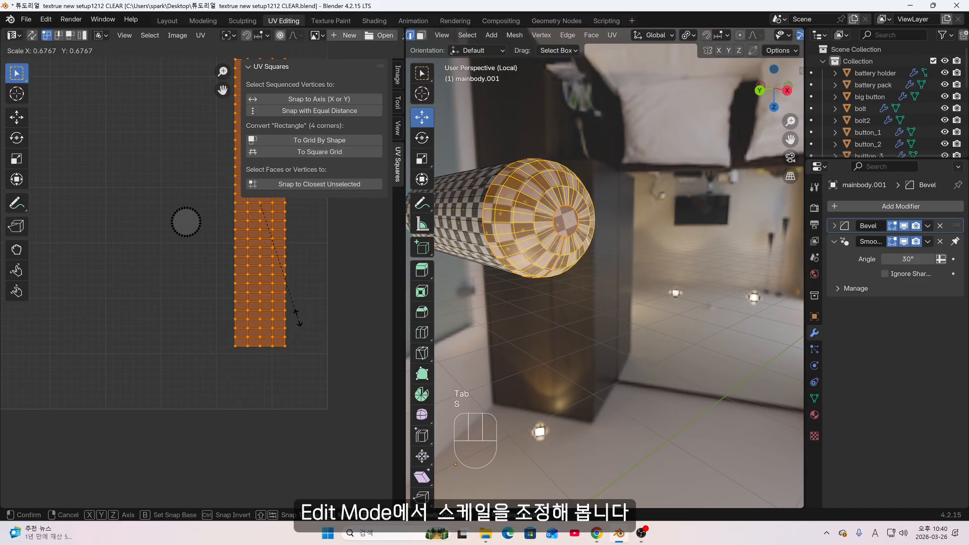
{"action": "left_click", "coordinate": [298, 325]}
{"action": "key", "text": "g"}
{"action": "key", "text": "s"}
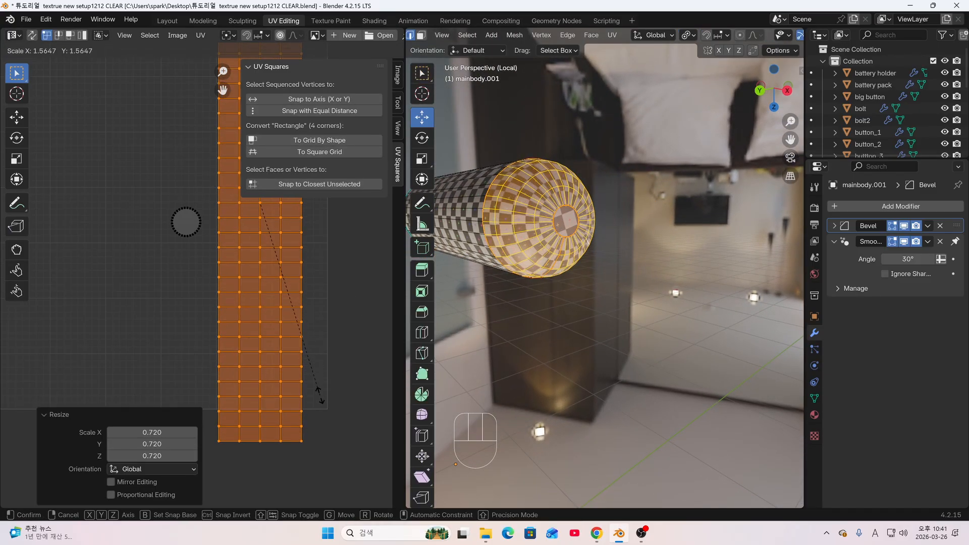
{"action": "left_click", "coordinate": [317, 391]}
{"action": "key", "text": "g"}
{"action": "left_click", "coordinate": [320, 387]}
{"action": "key", "text": "s"}
{"action": "left_click", "coordinate": [327, 390]}
{"action": "key", "text": "s"}
{"action": "left_click", "coordinate": [353, 406]}
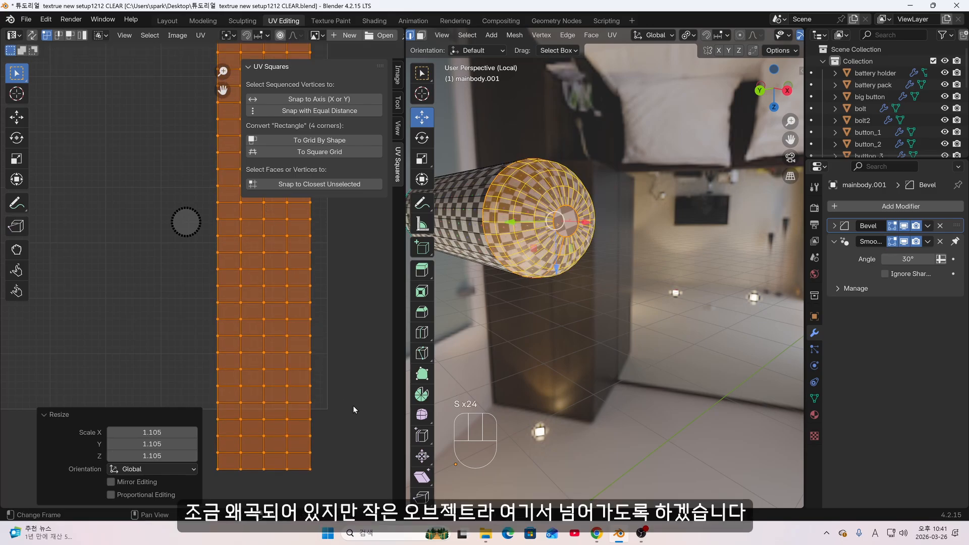
Scale the straightened island by 0.816, reposition it, and check the checker texture on the pin in Object Mode
{"action": "key", "text": "g"}
{"action": "left_click", "coordinate": [358, 397]}
{"action": "key", "text": "s"}
{"action": "left_click", "coordinate": [329, 364]}
{"action": "key", "text": "g"}
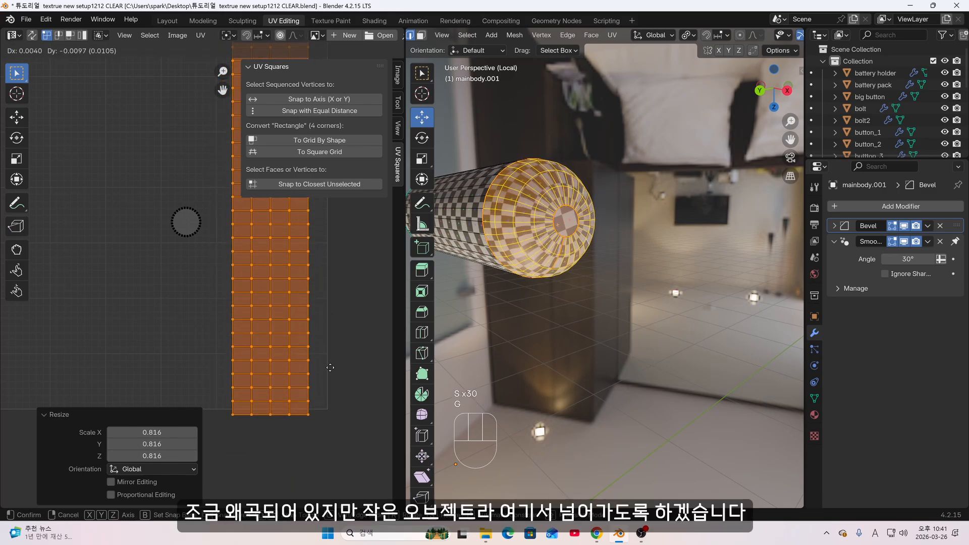
{"action": "left_click", "coordinate": [331, 366]}
{"action": "key", "text": "q"}
{"action": "key", "text": "Tab"}
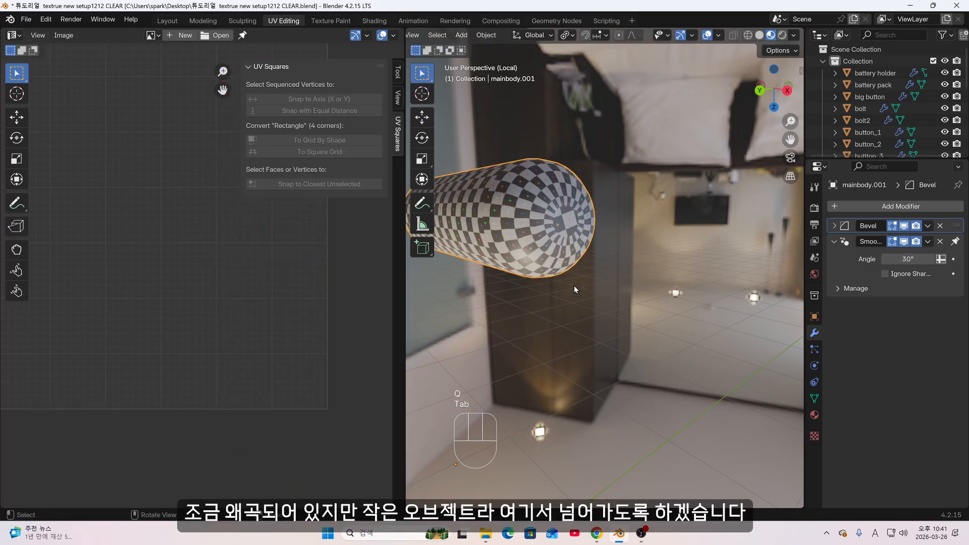
{"action": "middle_click_drag", "start_coordinate": [574, 286], "coordinate": [510, 225]}
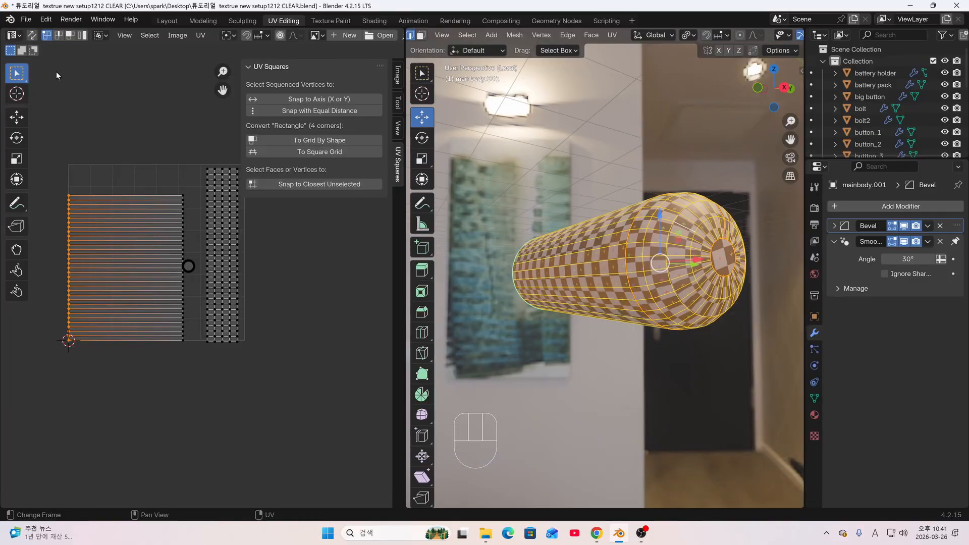
Average the island scale across all of the pin's UV islands
{"action": "key", "text": "a"}
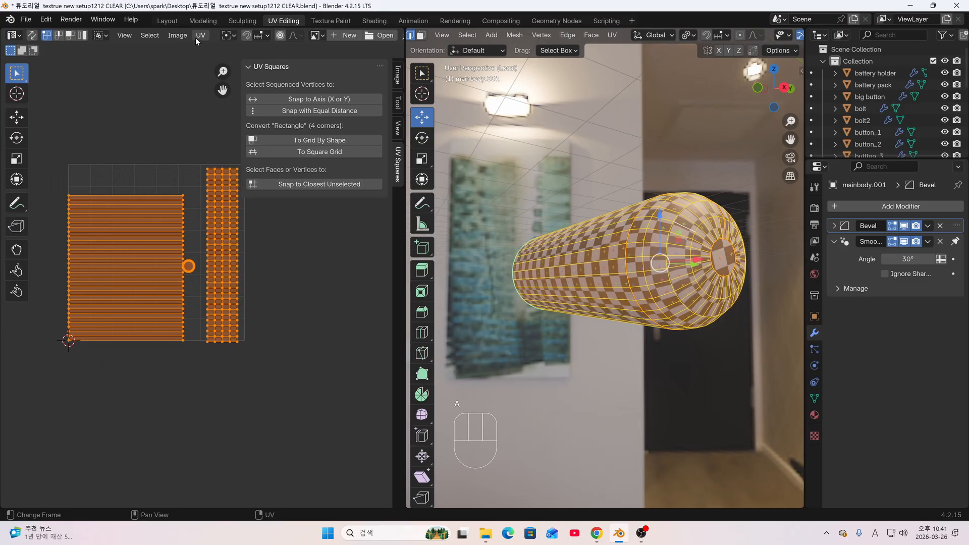
{"action": "left_click", "coordinate": [201, 35]}
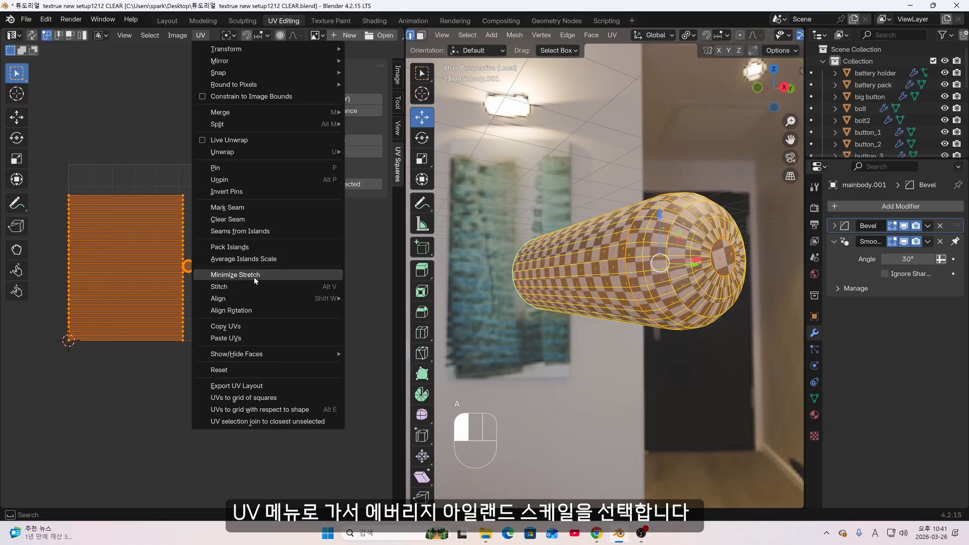
{"action": "left_click", "coordinate": [256, 259]}
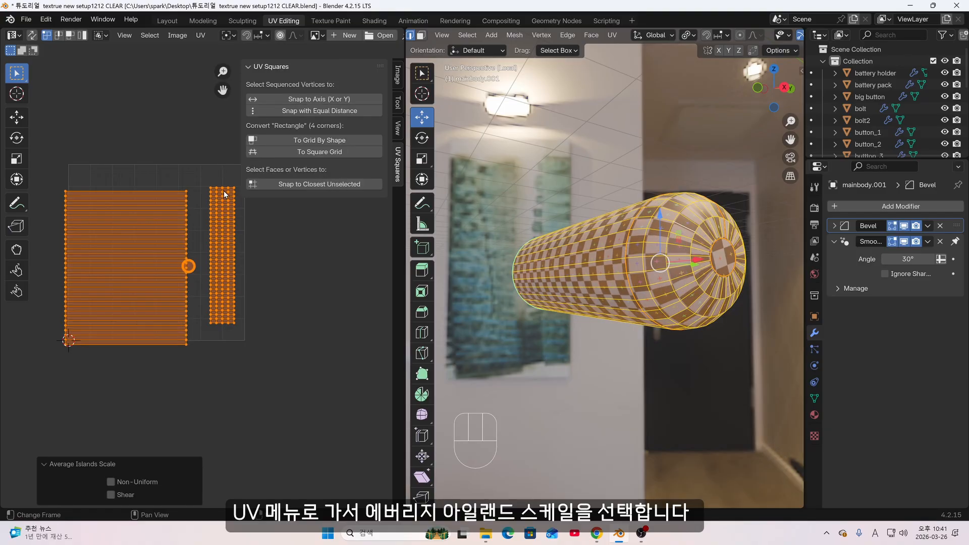
{"action": "scroll", "coordinate": [189, 267], "scroll_direction": "up", "scroll_amount": 3}
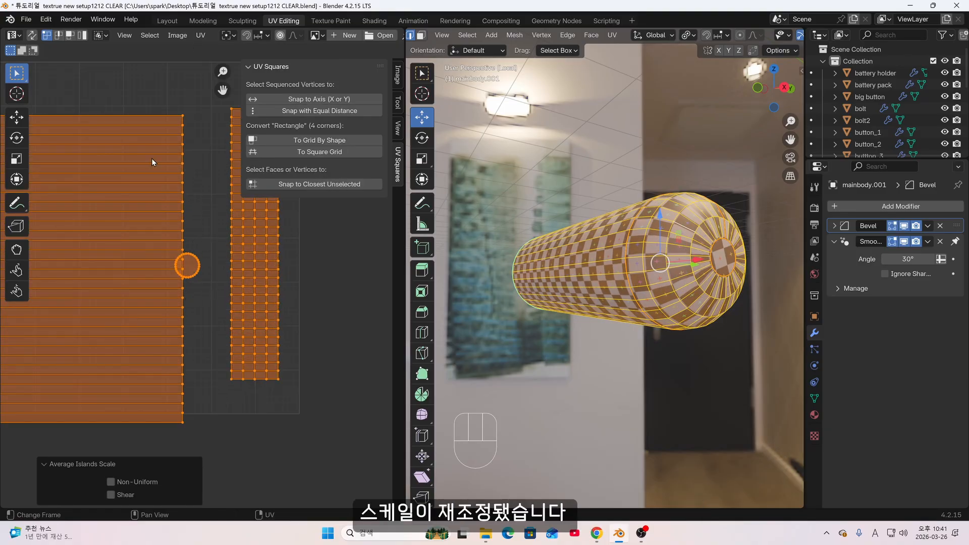
Pack the pin's islands with exact concave shape and a scaled 0.002 margin, and check the checker texture around the pin
{"action": "left_click", "coordinate": [202, 37]}
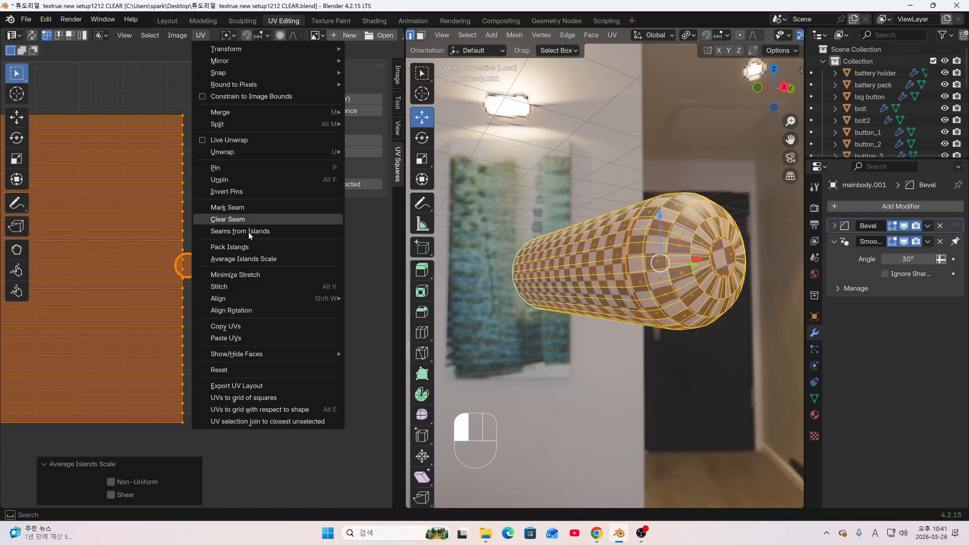
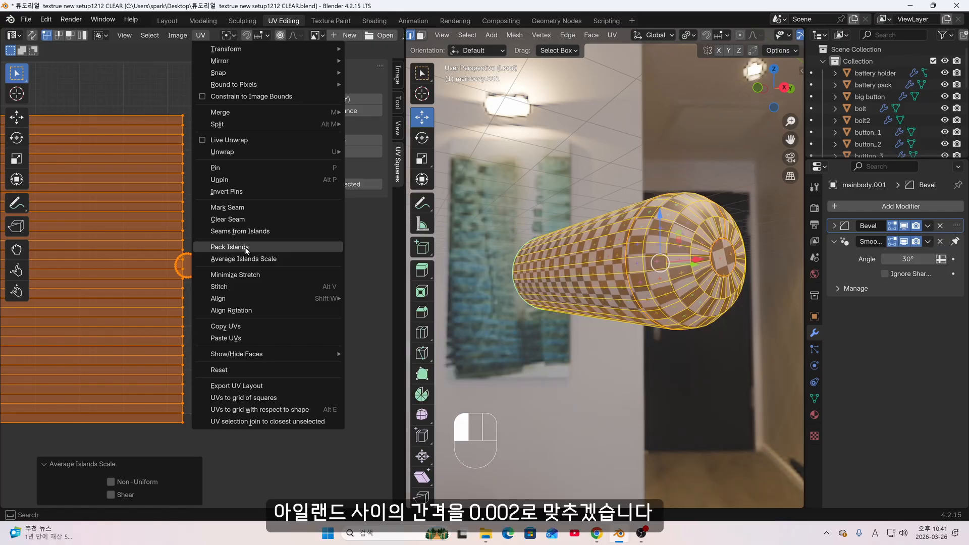
{"action": "left_click", "coordinate": [229, 247]}
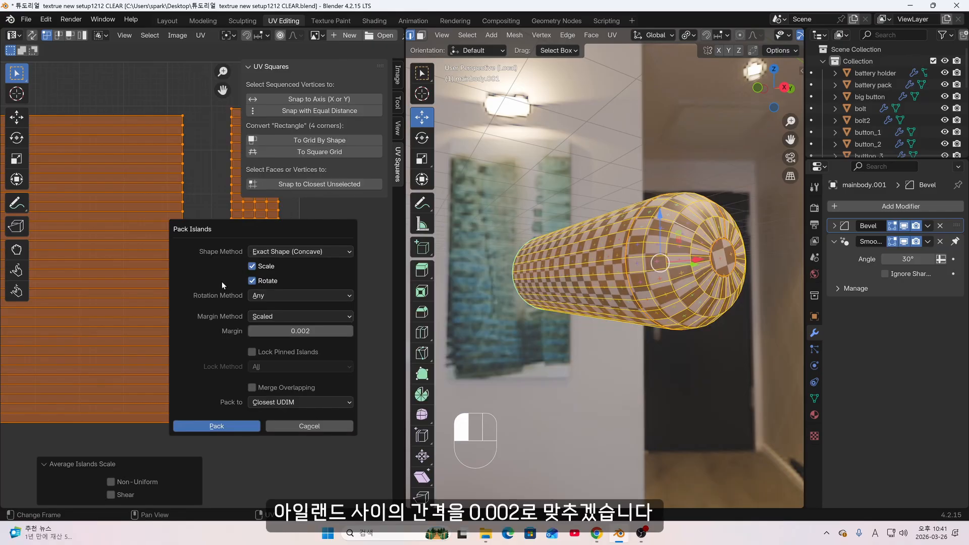
{"action": "left_click", "coordinate": [222, 430]}
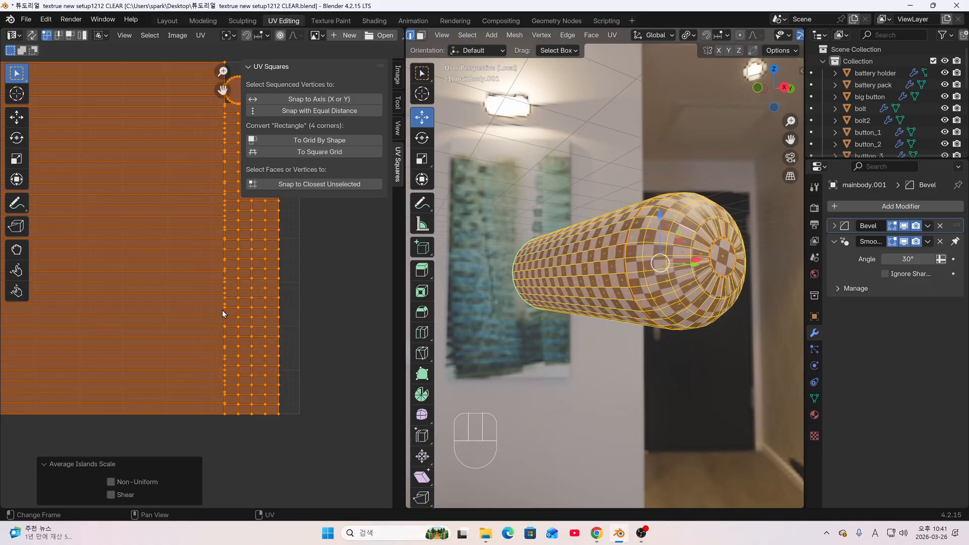
{"action": "scroll", "coordinate": [222, 310], "scroll_direction": "down", "scroll_amount": 3}
{"action": "key", "text": "Tab"}
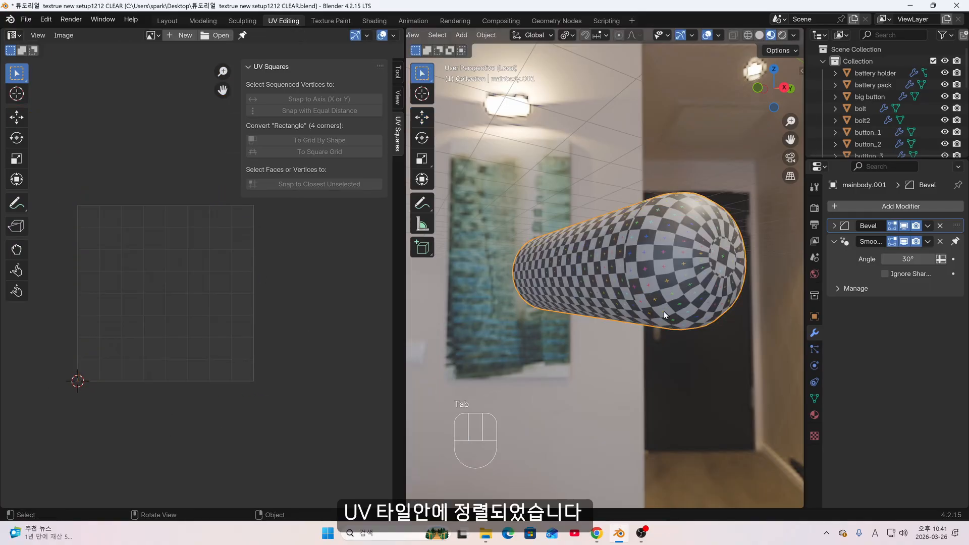
{"action": "middle_click_drag", "start_coordinate": [669, 313], "coordinate": [641, 319]}
{"action": "key", "text": "Tab"}
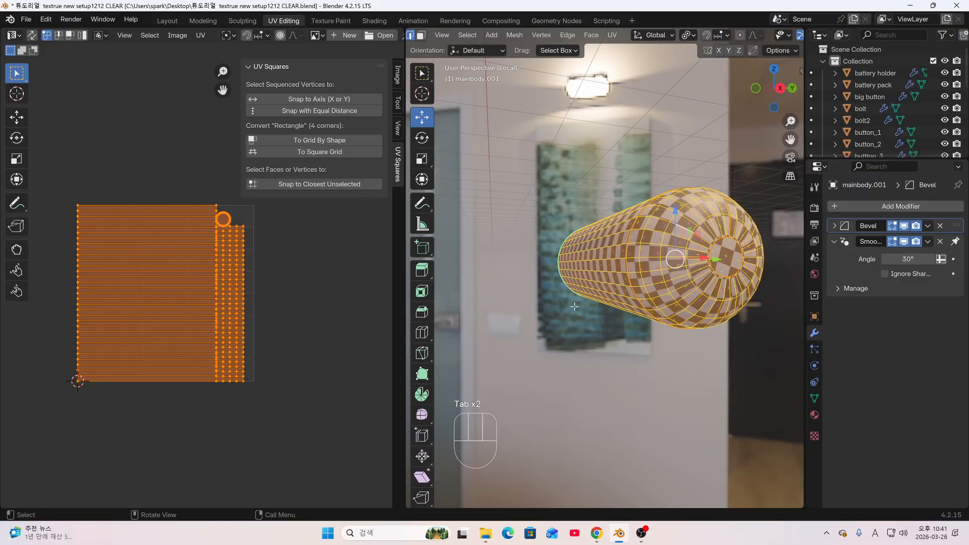
{"action": "middle_click_drag", "start_coordinate": [469, 320], "coordinate": [584, 291]}
{"action": "key", "text": "Tab"}
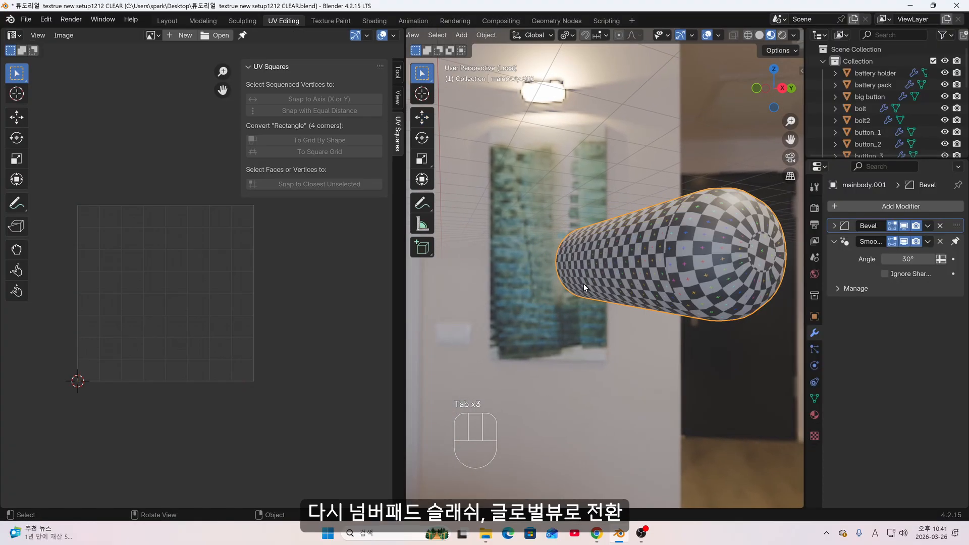
Leave the pin's local view, isolate the main body side piece, and enter Edit Mode on it
{"action": "key", "text": "KP_Divide"}
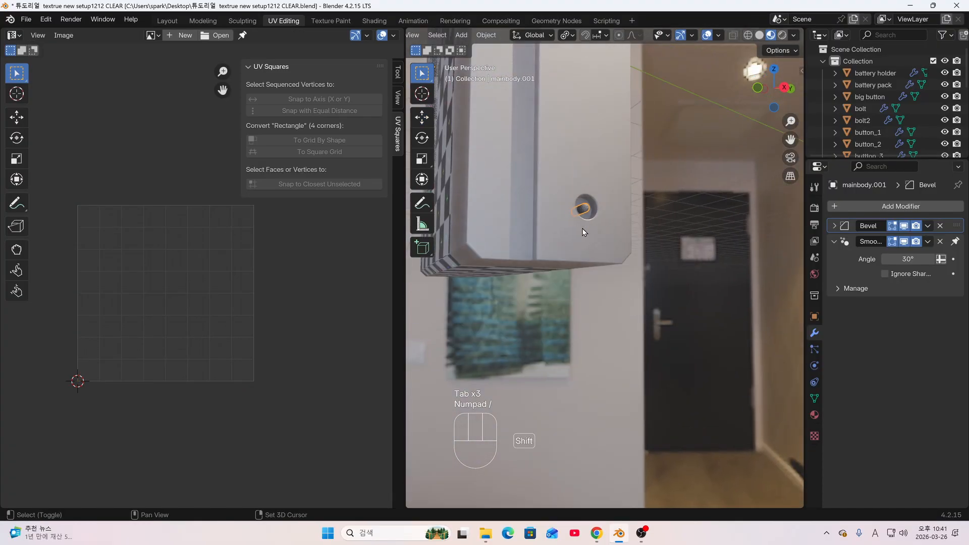
{"action": "middle_click_drag", "start_coordinate": [583, 229], "coordinate": [581, 318], "text": "shift"}
{"action": "scroll", "coordinate": [567, 228], "scroll_direction": "down", "scroll_amount": 3}
{"action": "middle_click_drag", "start_coordinate": [570, 222], "coordinate": [581, 316]}
{"action": "left_click", "coordinate": [528, 213]}
{"action": "key", "text": "KP_Divide"}
{"action": "key", "text": "Tab"}
{"action": "scroll", "coordinate": [624, 274], "scroll_direction": "up", "scroll_amount": 2}
{"action": "scroll", "coordinate": [605, 262], "scroll_direction": "up", "scroll_amount": 2}
{"action": "scroll", "coordinate": [587, 330], "scroll_direction": "down", "scroll_amount": 3}
Select the side piece's sharp edges with a 30° sharpness and mark them as seams
{"action": "key", "text": "a"}
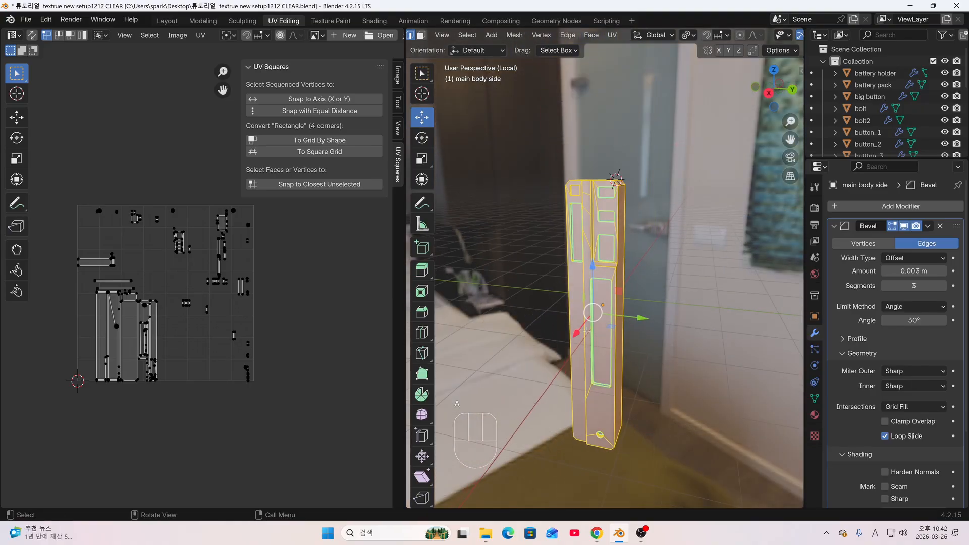
{"action": "left_click", "coordinate": [468, 35]}
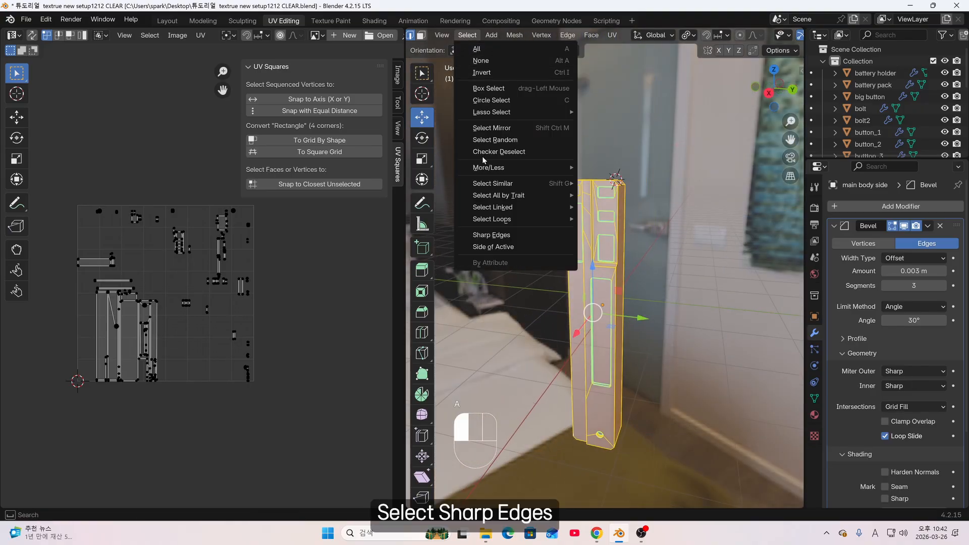
{"action": "left_click", "coordinate": [498, 242]}
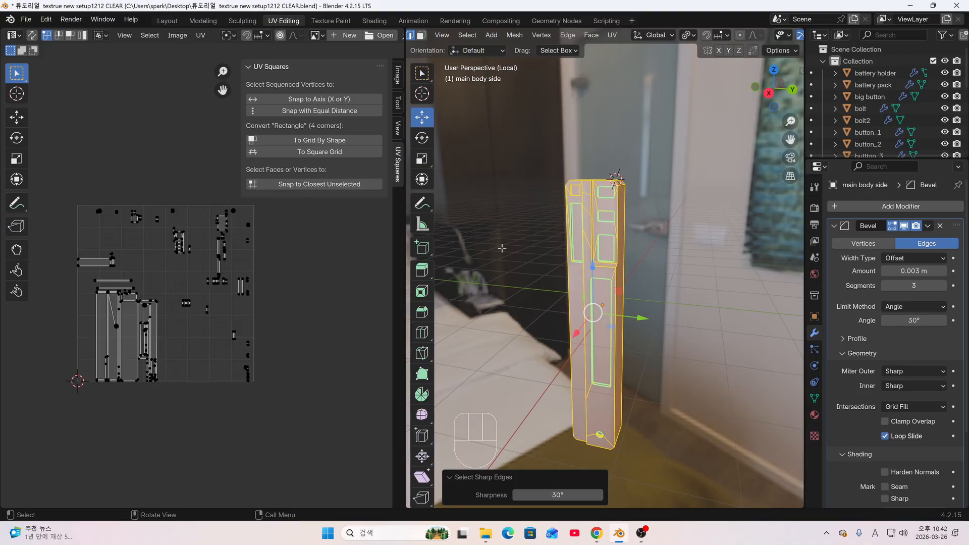
{"action": "middle_click_drag", "start_coordinate": [658, 441], "coordinate": [658, 441]}
{"action": "key", "text": "u"}
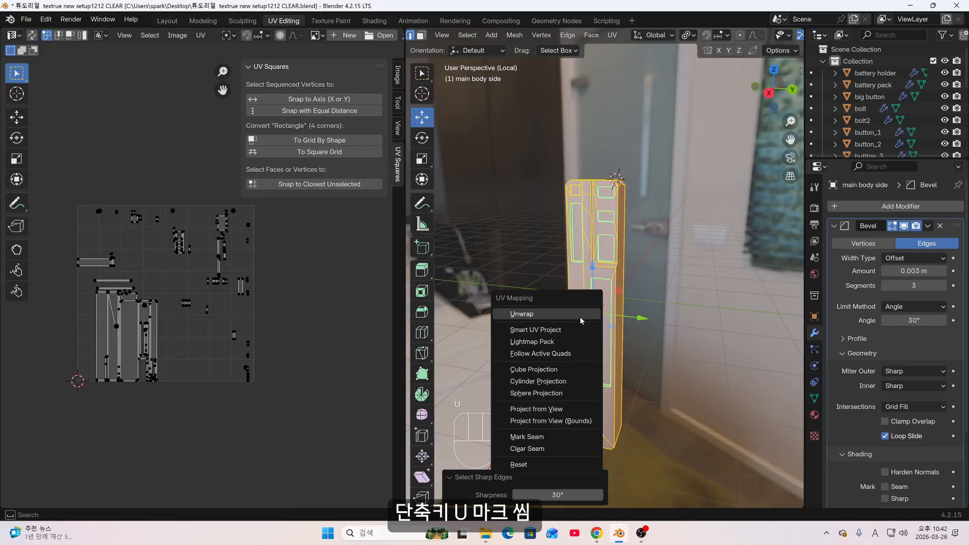
{"action": "left_click", "coordinate": [559, 435]}
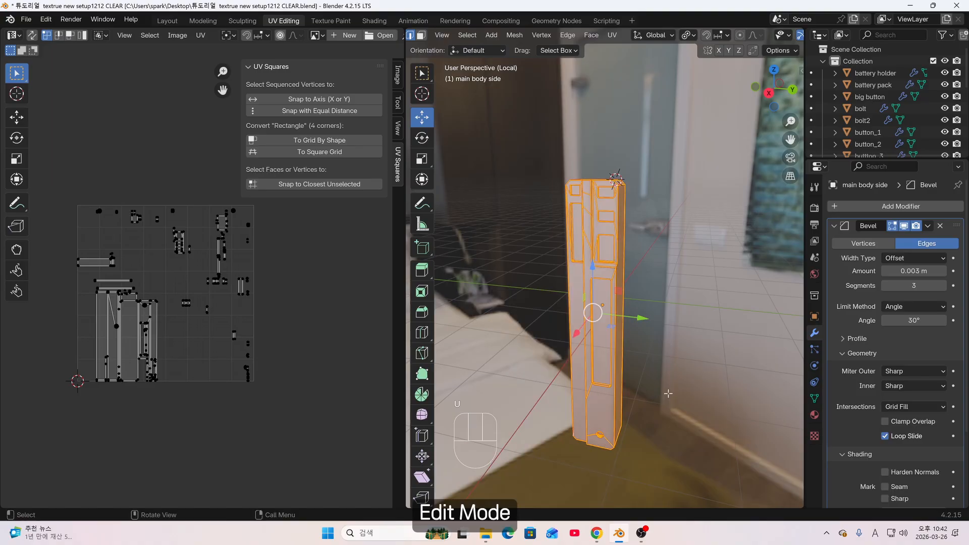
Examine the side piece's marked edges from several angles in Object and Edit Mode
{"action": "key", "text": "Tab"}
{"action": "middle_click_drag", "start_coordinate": [690, 378], "coordinate": [678, 349]}
{"action": "key", "text": "Tab"}
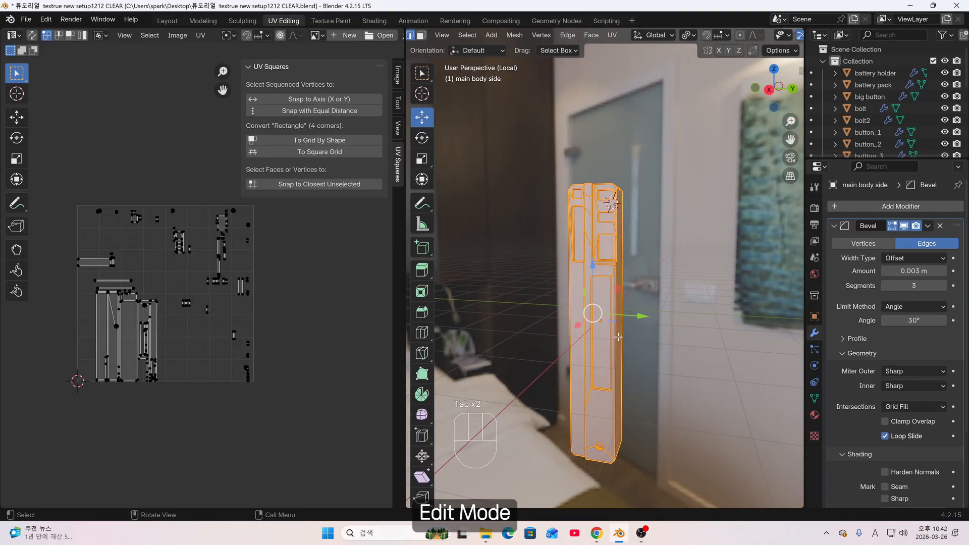
{"action": "left_click", "coordinate": [669, 337]}
{"action": "middle_click_drag", "start_coordinate": [569, 337], "coordinate": [594, 321]}
{"action": "scroll", "coordinate": [551, 278], "scroll_direction": "up", "scroll_amount": 3}
{"action": "mouse_move", "coordinate": [547, 274]}
{"action": "middle_mouse_down"}
{"action": "mouse_move", "coordinate": [557, 272]}
{"action": "mouse_move", "coordinate": [545, 251]}
{"action": "mouse_move", "coordinate": [595, 305]}
{"action": "mouse_move", "coordinate": [556, 271]}
{"action": "middle_mouse_up"}
{"action": "scroll", "coordinate": [556, 271], "scroll_direction": "down", "scroll_amount": 3}
Unwrap the whole side piece with the Angle Based method and a 0.002 margin, and return to Object Mode
{"action": "key", "text": "a"}
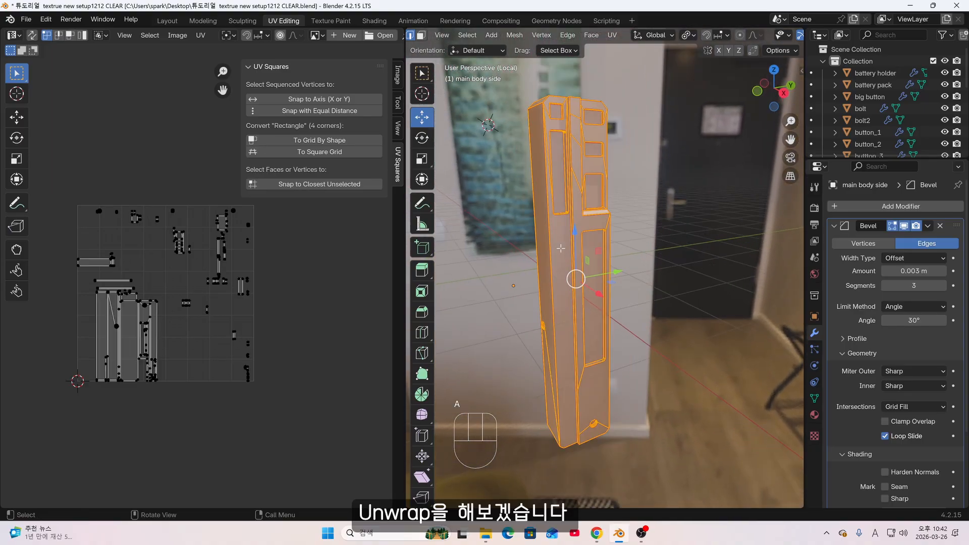
{"action": "key", "text": "u"}
{"action": "left_click", "coordinate": [512, 128]}
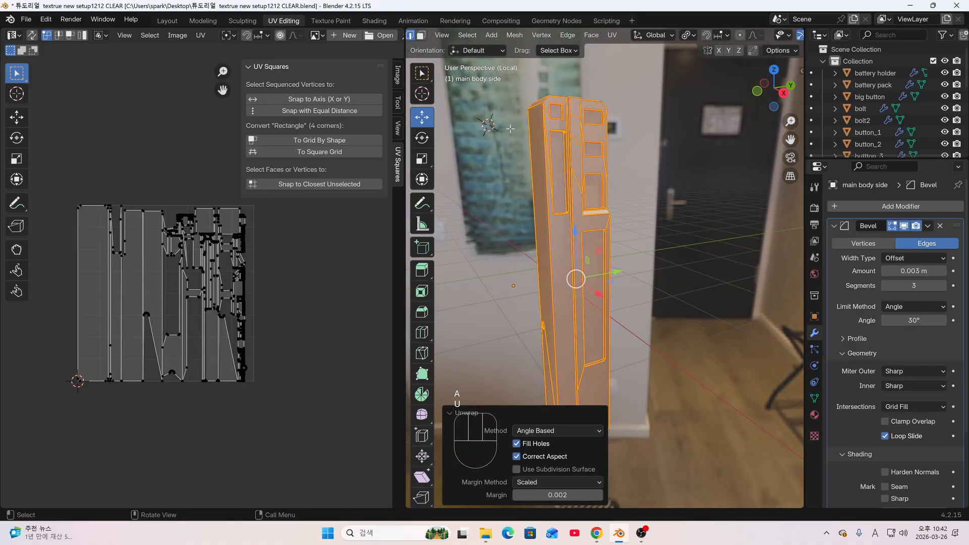
{"action": "key", "text": "Tab"}
{"action": "key", "text": "Tab"}
{"action": "left_click_drag", "start_coordinate": [71, 180], "coordinate": [273, 388]}
{"action": "key", "text": "Tab"}
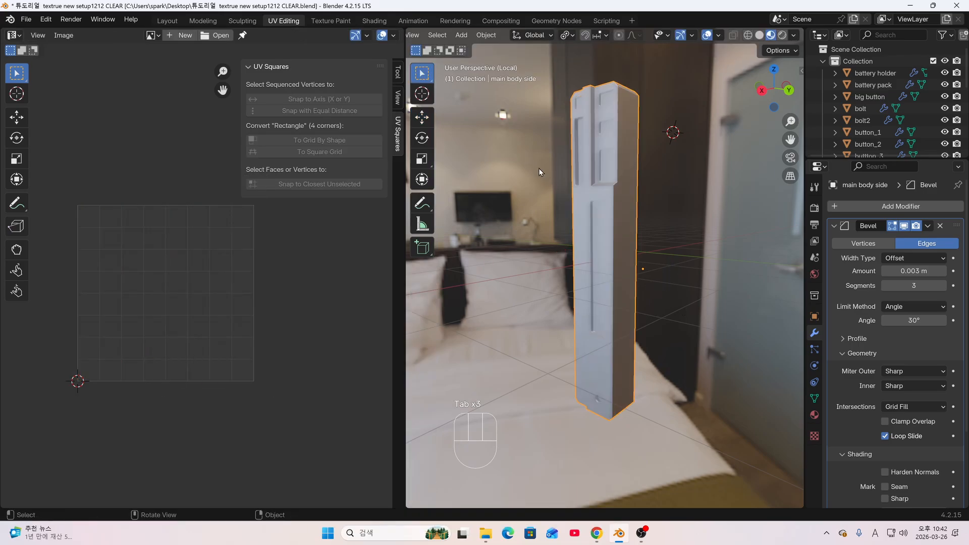
Switch to the Shading workspace and add an Image Texture node beside the silver material's Principled BSDF
{"action": "left_click", "coordinate": [374, 21]}
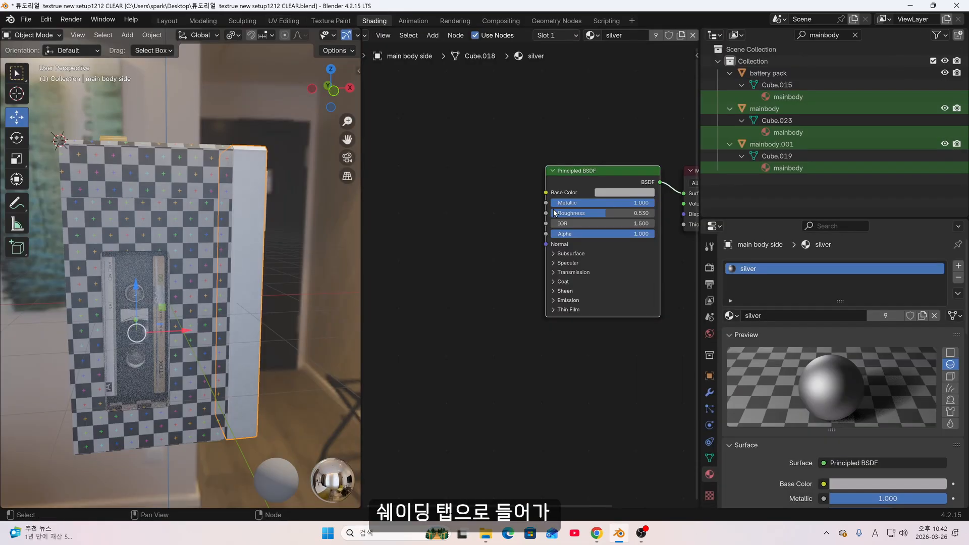
{"action": "middle_click_drag", "start_coordinate": [574, 236], "coordinate": [594, 257]}
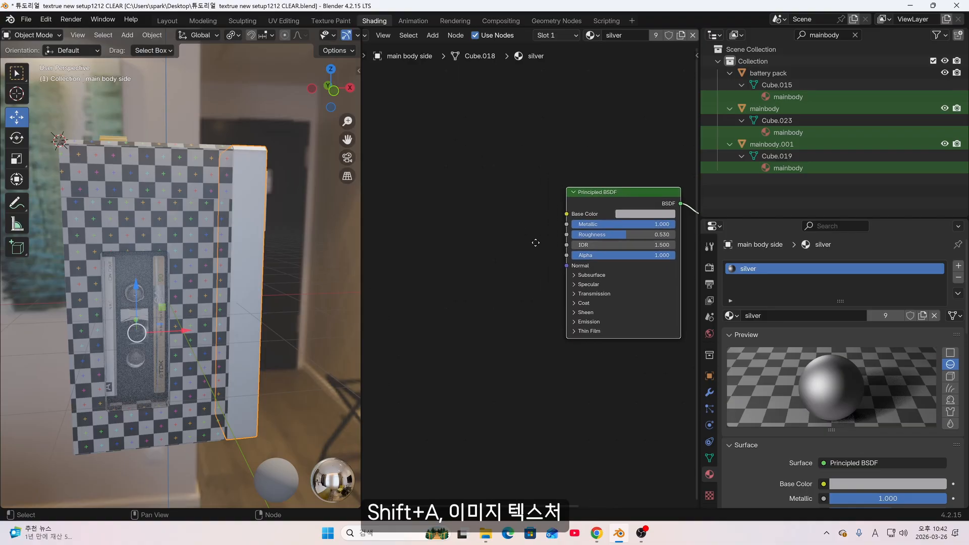
{"action": "key", "text": "shift+a"}
{"action": "left_click", "coordinate": [452, 223]}
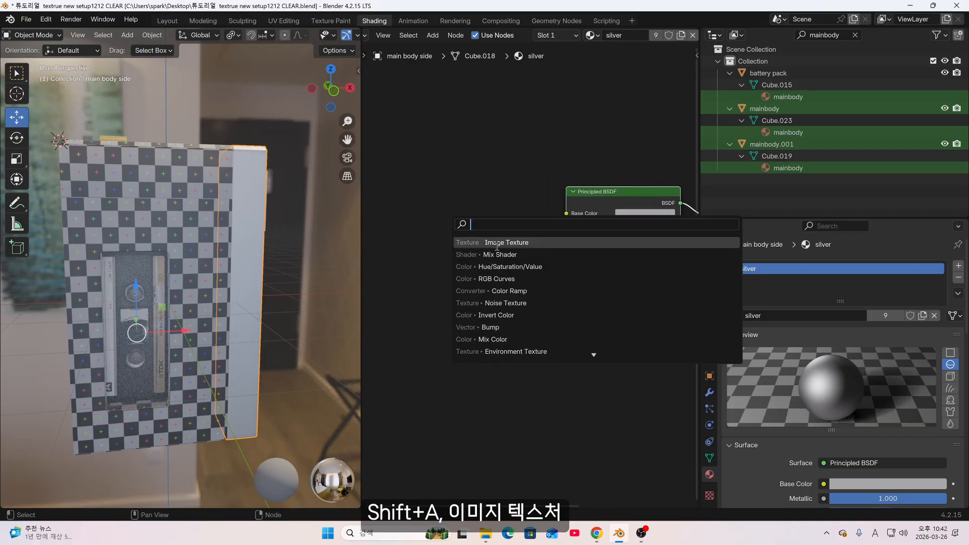
{"action": "key", "text": "Return"}
{"action": "left_click", "coordinate": [443, 222]}
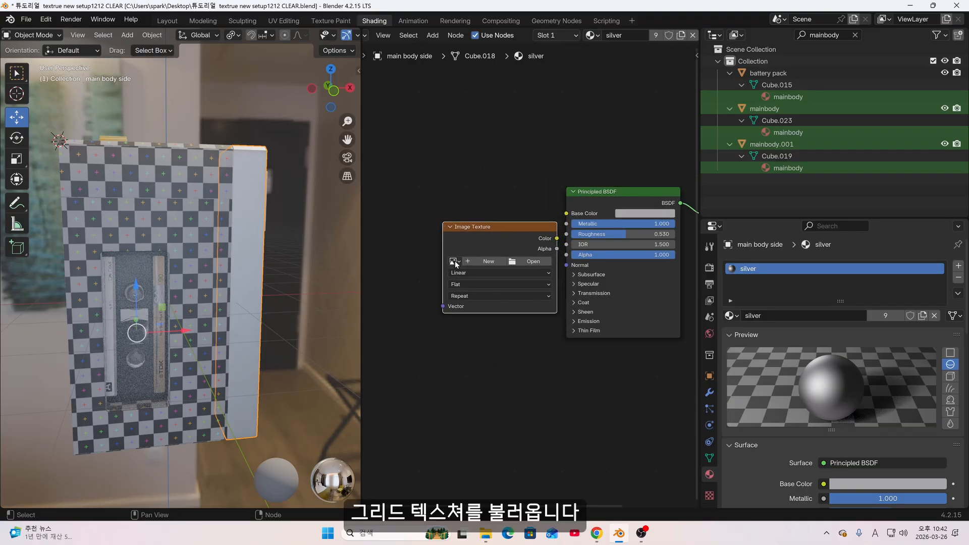
Load the GRID image into the Image Texture node and connect its Color output to the Principled BSDF's Base Color
{"action": "left_click", "coordinate": [454, 261]}
{"action": "left_click", "coordinate": [461, 282]}
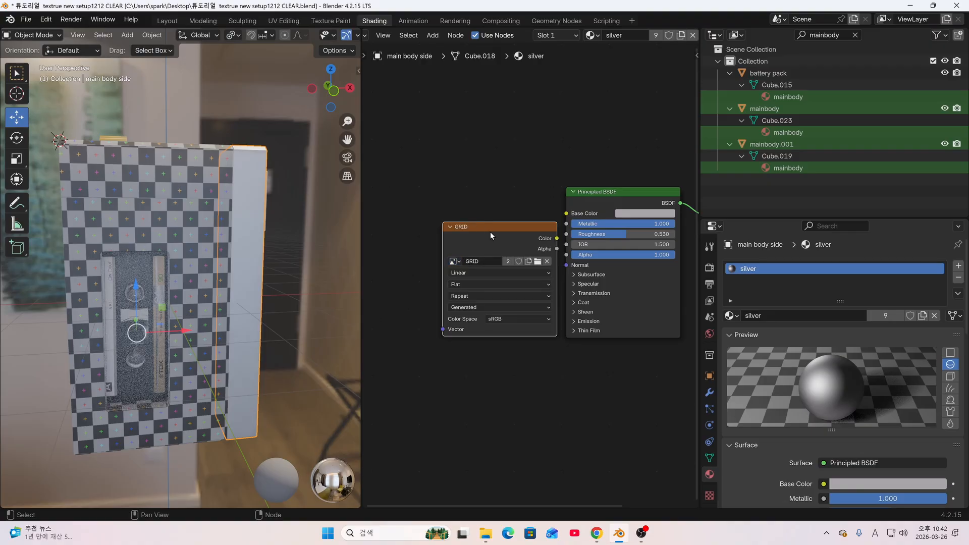
{"action": "left_click_drag", "start_coordinate": [491, 234], "coordinate": [443, 231]}
{"action": "left_click_drag", "start_coordinate": [514, 238], "coordinate": [567, 215]}
Isolate the side piece and examine its checker texture up close for misaligned or distorted areas, especially around the small round hole
{"action": "middle_click_drag", "start_coordinate": [293, 253], "coordinate": [248, 248]}
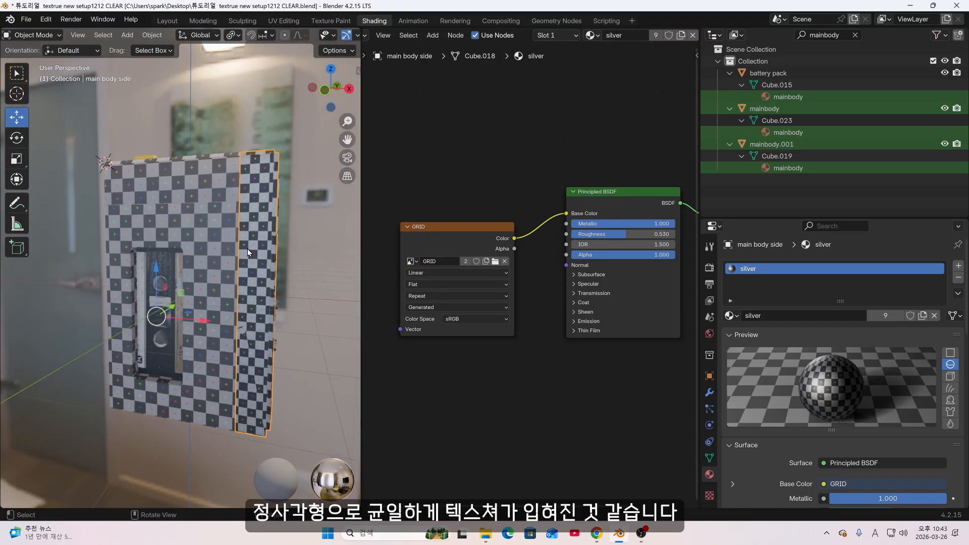
{"action": "scroll", "coordinate": [247, 248], "scroll_direction": "up", "scroll_amount": 3}
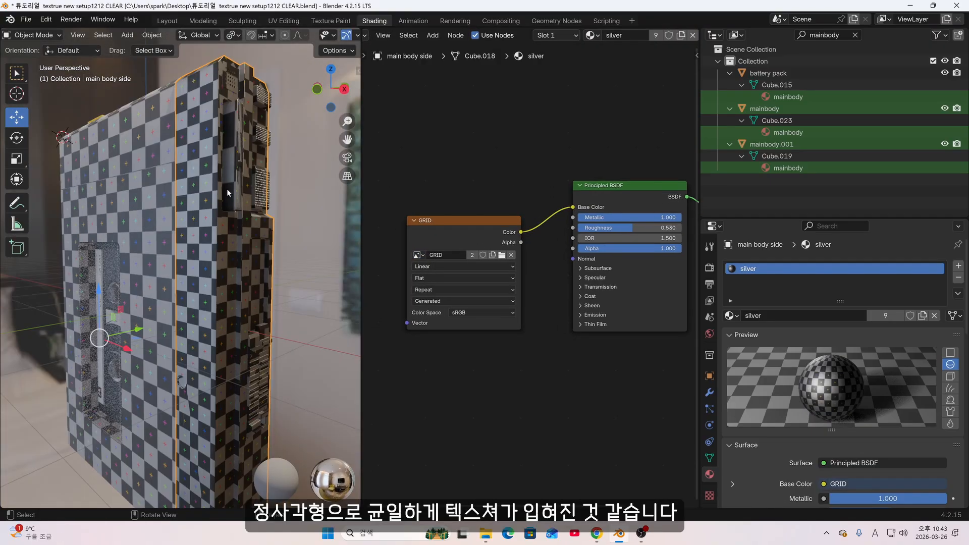
{"action": "key", "text": "slash"}
{"action": "scroll", "coordinate": [226, 189], "scroll_direction": "down", "scroll_amount": 1}
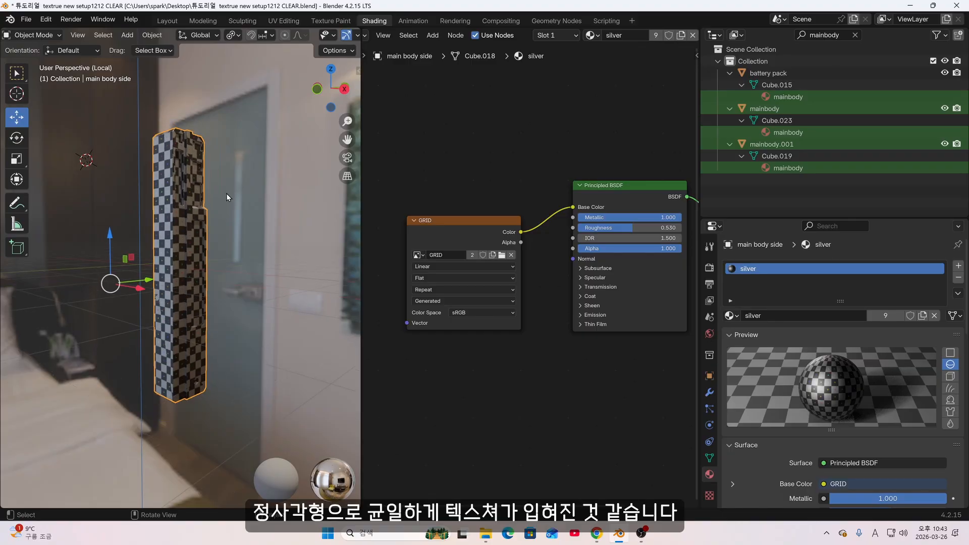
{"action": "middle_click_drag", "start_coordinate": [226, 193], "coordinate": [202, 247]}
{"action": "scroll", "coordinate": [255, 226], "scroll_direction": "up", "scroll_amount": 2}
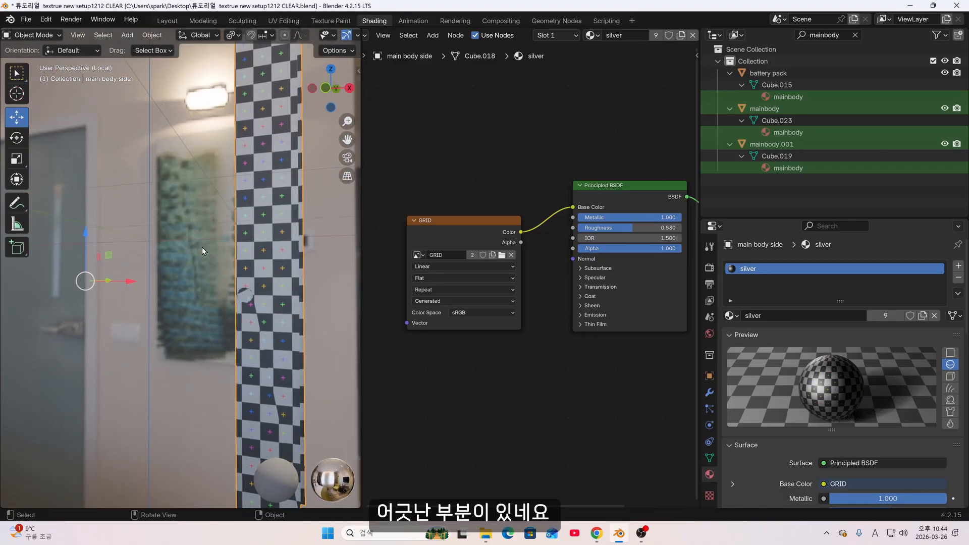
{"action": "scroll", "coordinate": [243, 317], "scroll_direction": "up", "scroll_amount": 7}
{"action": "scroll", "coordinate": [250, 299], "scroll_direction": "down", "scroll_amount": 3}
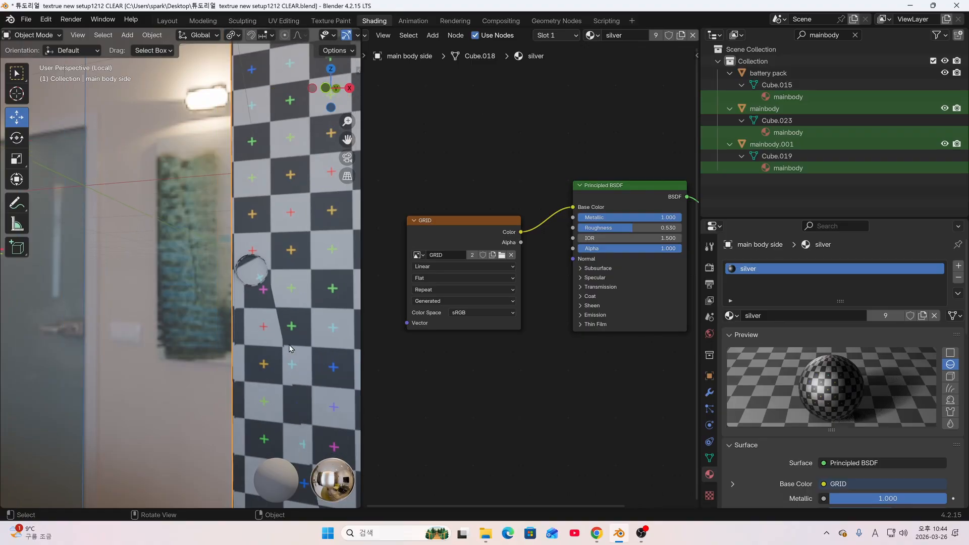
{"action": "scroll", "coordinate": [277, 331], "scroll_direction": "down", "scroll_amount": 2}
{"action": "middle_click_drag", "start_coordinate": [277, 331], "coordinate": [308, 300]}
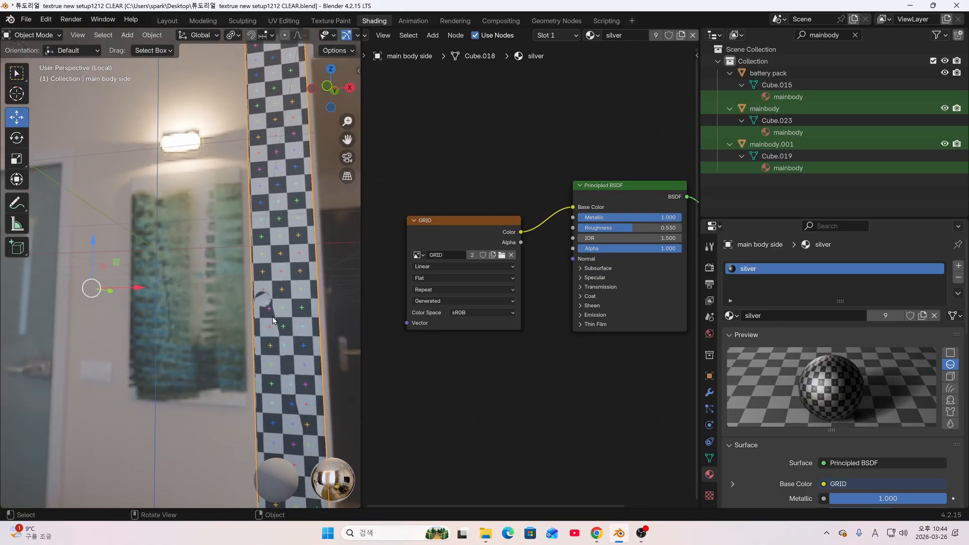
Inspect the side piece's mesh edges against its checker texture around the small round hole
{"action": "key", "text": "Tab"}
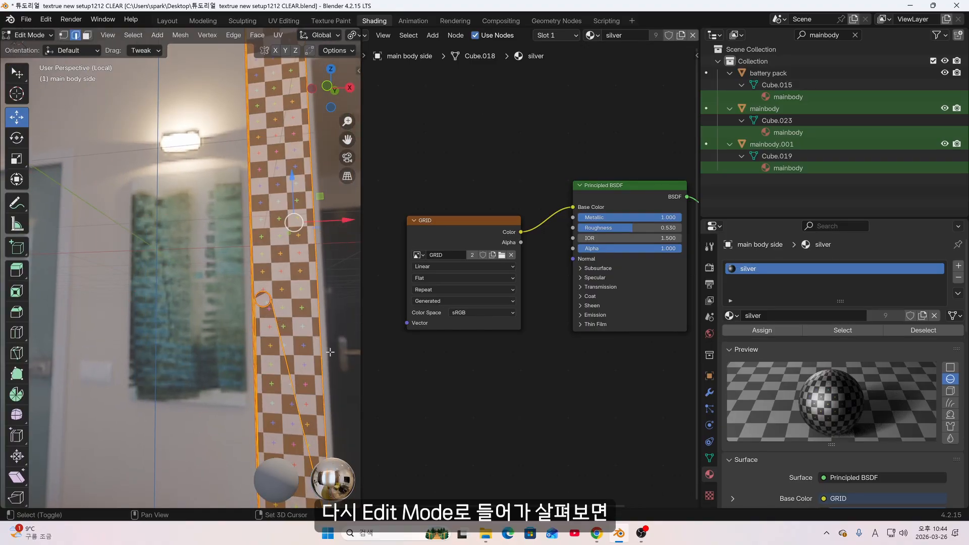
{"action": "middle_click_drag", "start_coordinate": [330, 352], "coordinate": [245, 241], "text": "shift"}
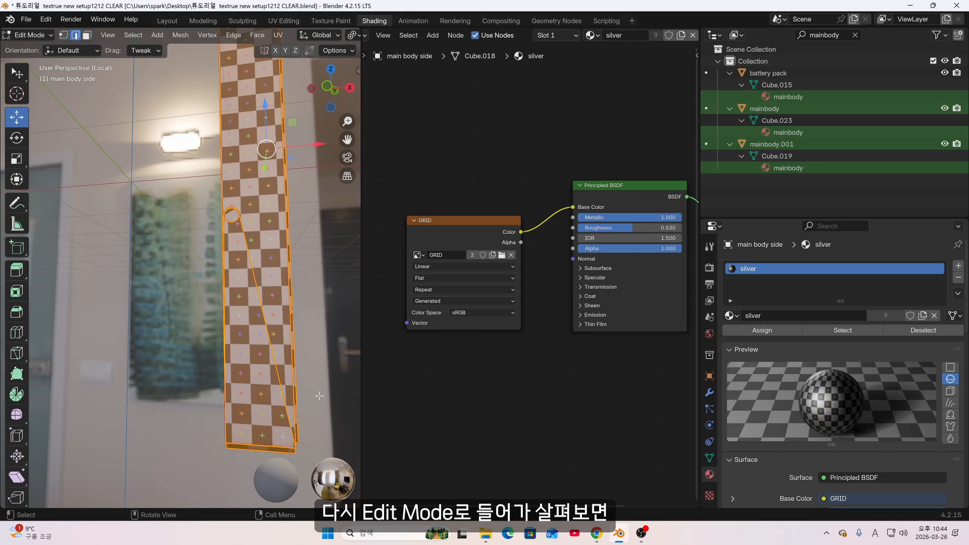
{"action": "middle_click_drag", "start_coordinate": [319, 396], "coordinate": [287, 398]}
{"action": "key", "text": "Tab"}
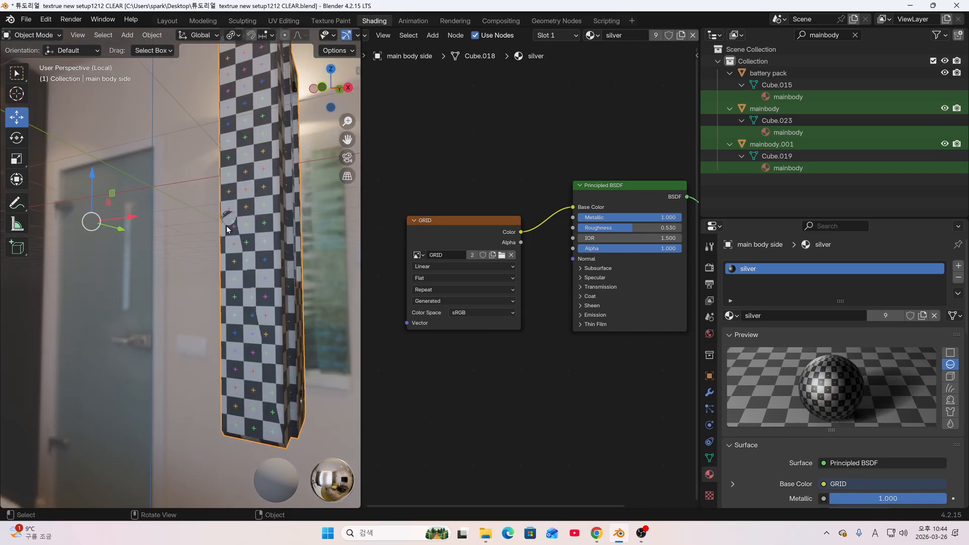
{"action": "scroll", "coordinate": [226, 230], "scroll_direction": "up", "scroll_amount": 4}
{"action": "scroll", "coordinate": [290, 236], "scroll_direction": "down", "scroll_amount": 3}
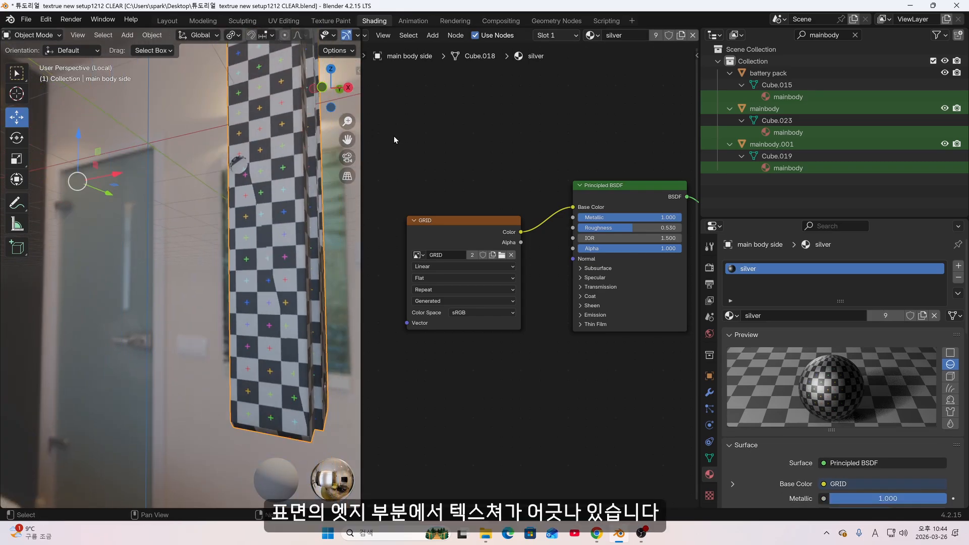
Switch to the UV Editing workspace and exit the isolated view of the side piece
{"action": "left_click", "coordinate": [334, 21]}
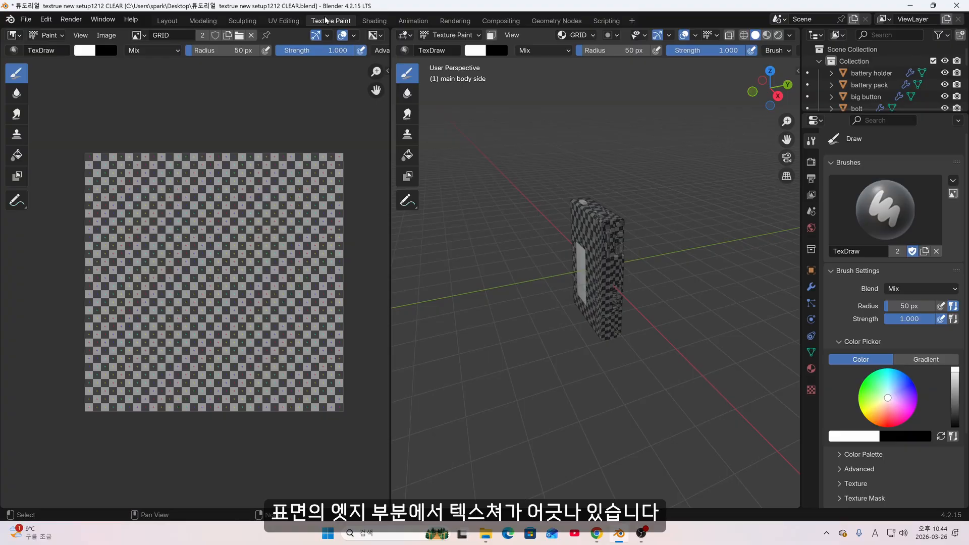
{"action": "left_click", "coordinate": [283, 20]}
{"action": "mouse_move", "coordinate": [612, 217]}
{"action": "middle_mouse_down"}
{"action": "mouse_move", "coordinate": [550, 339]}
{"action": "mouse_move", "coordinate": [565, 250]}
{"action": "mouse_move", "coordinate": [606, 239]}
{"action": "mouse_move", "coordinate": [613, 225]}
{"action": "middle_mouse_up"}
{"action": "key", "text": "KP_Divide"}
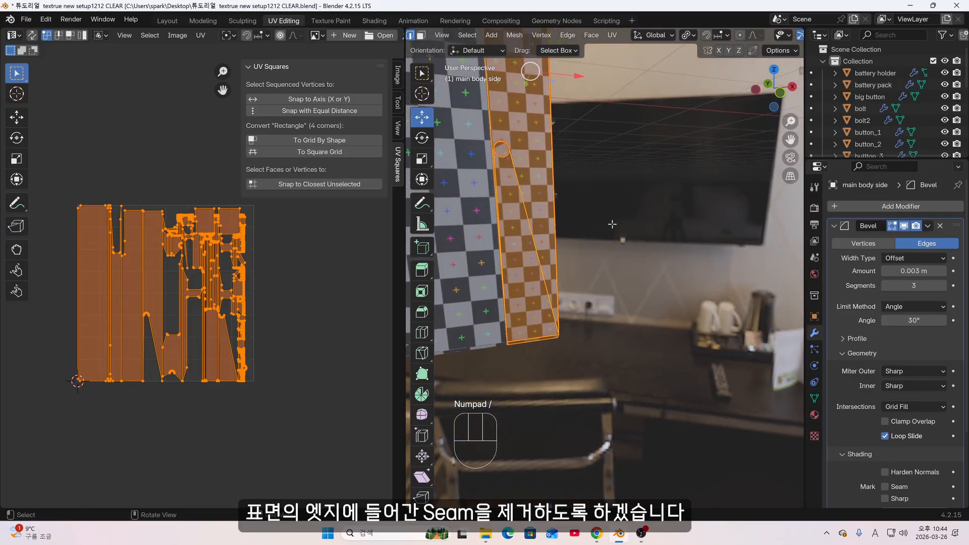
Clear the seams from the long diagonal edge below the small round hole and the long edge beside it
{"action": "left_click", "coordinate": [535, 224]}
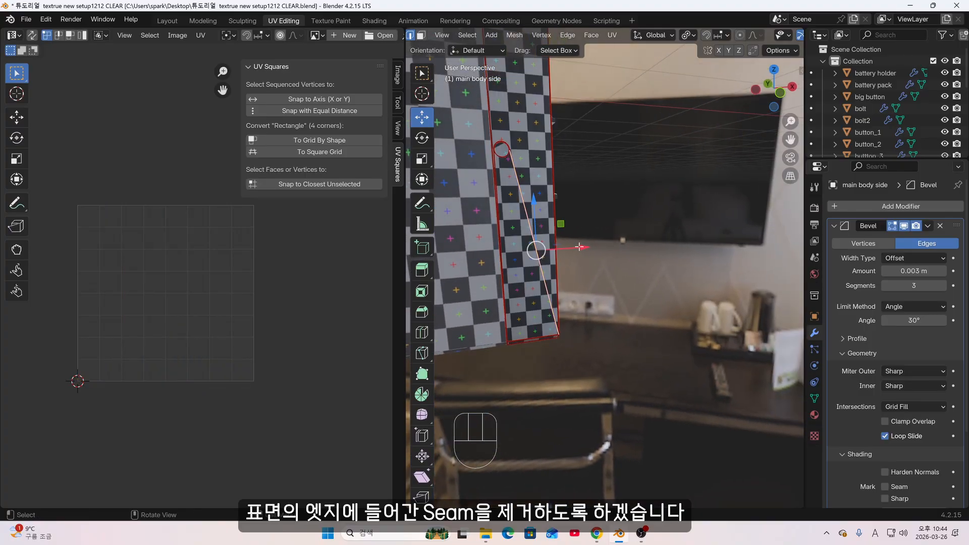
{"action": "scroll", "coordinate": [579, 247], "scroll_direction": "up", "scroll_amount": 5}
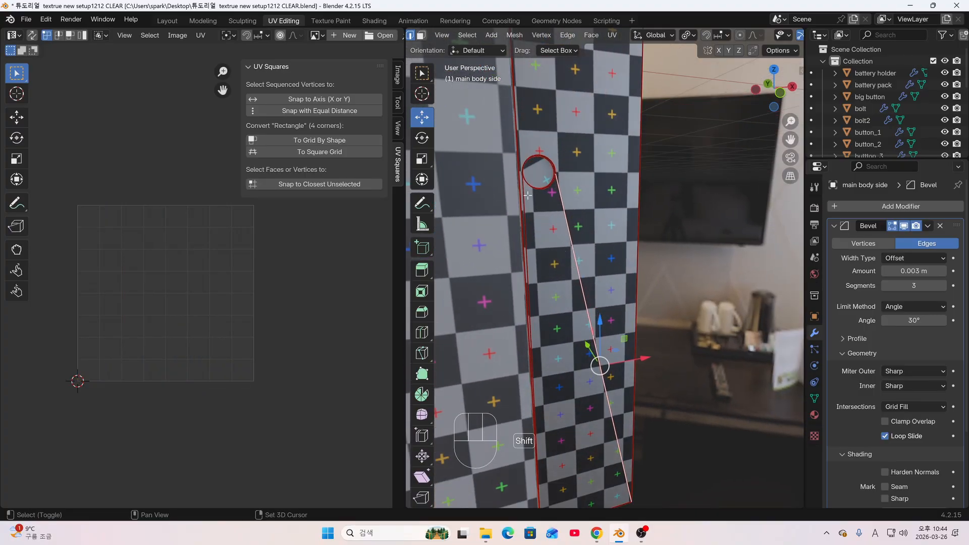
{"action": "left_click", "coordinate": [528, 196], "text": "shift"}
{"action": "middle_click_drag", "start_coordinate": [528, 195], "coordinate": [530, 269]}
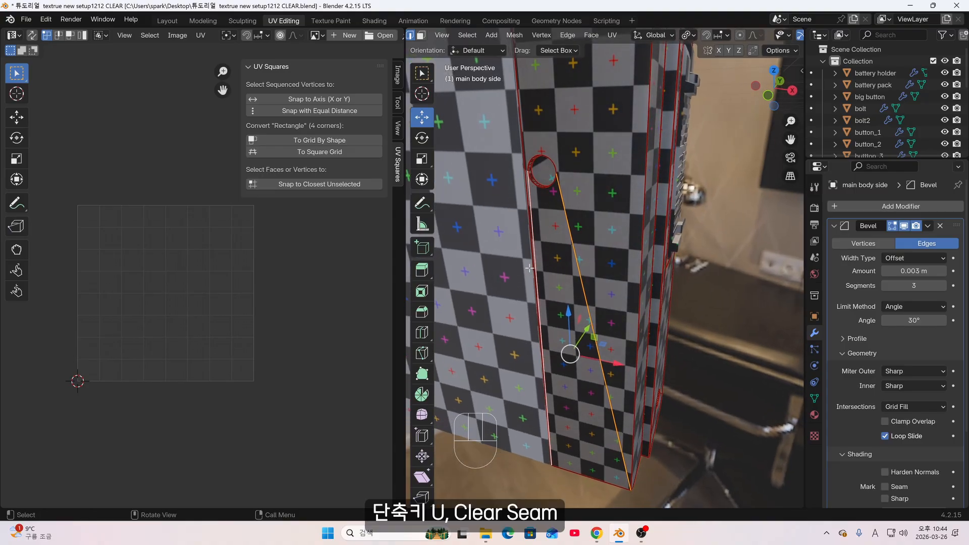
{"action": "key", "text": "u"}
{"action": "left_click", "coordinate": [505, 404]}
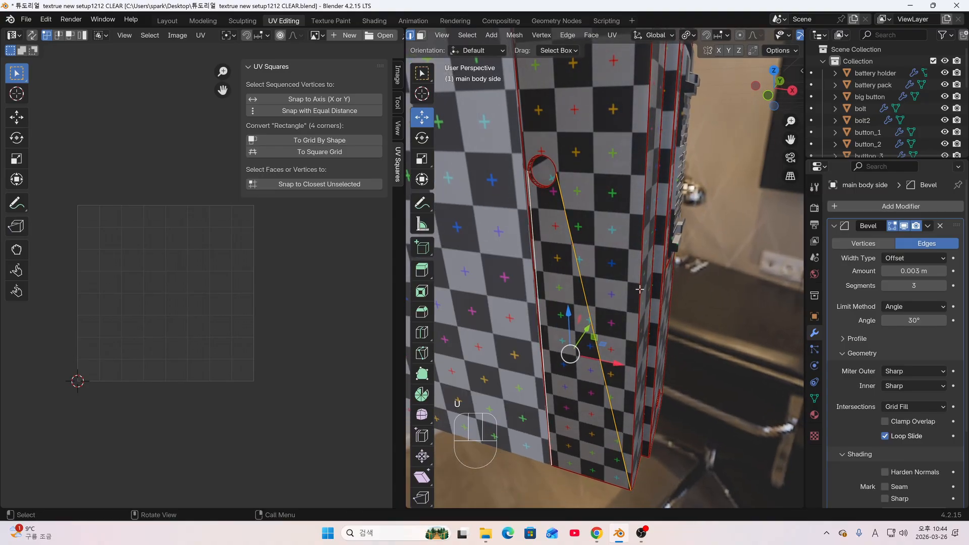
Unwrap the whole side piece again with the Angle Based method and a 0.002 margin, and return to Object Mode
{"action": "middle_click_drag", "start_coordinate": [640, 289], "coordinate": [640, 288]}
{"action": "key", "text": "a"}
{"action": "key", "text": "u"}
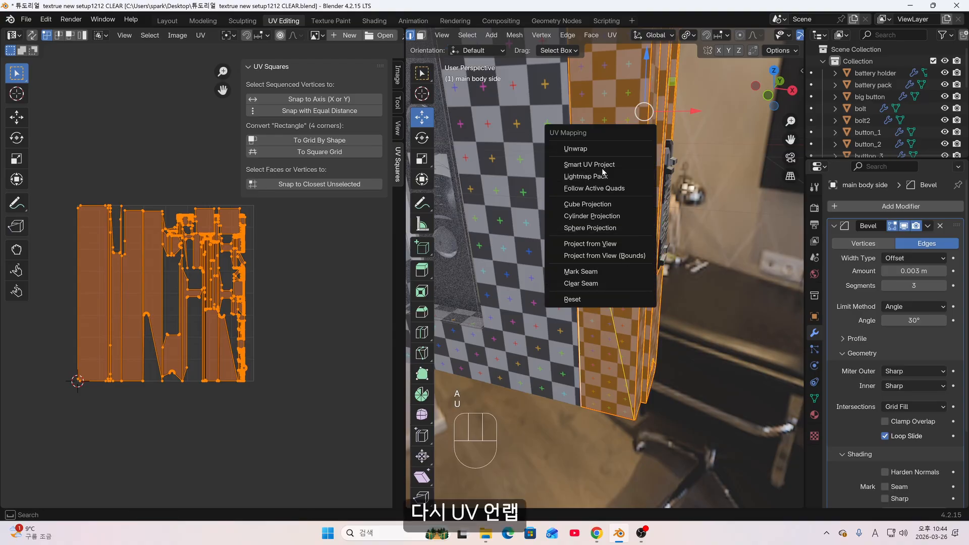
{"action": "left_click", "coordinate": [596, 208]}
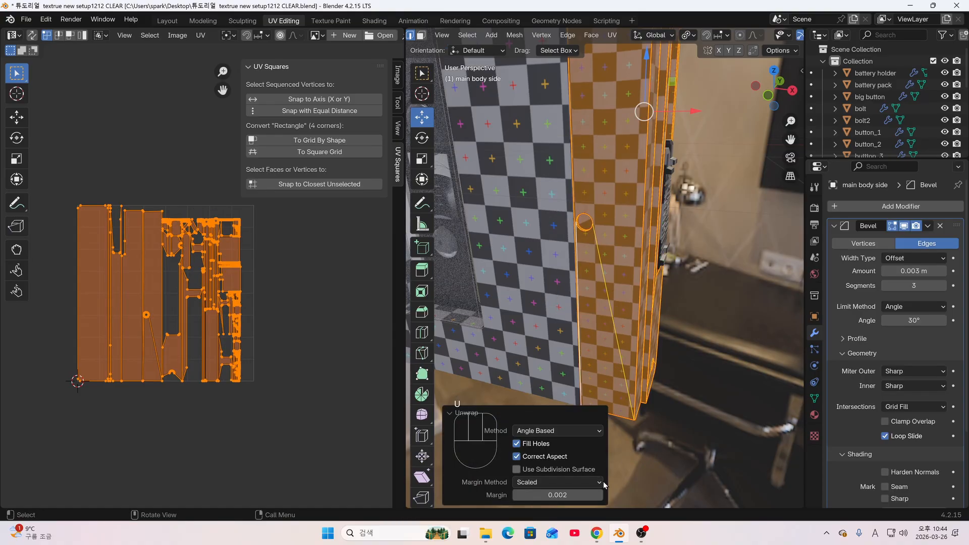
{"action": "key", "text": "Tab"}
Clear the seams from the two edges linking the round hole near the piece's lower end to its outer borders
{"action": "middle_click_drag", "start_coordinate": [653, 467], "coordinate": [615, 393]}
{"action": "key", "text": "Tab"}
{"action": "left_click", "coordinate": [623, 386]}
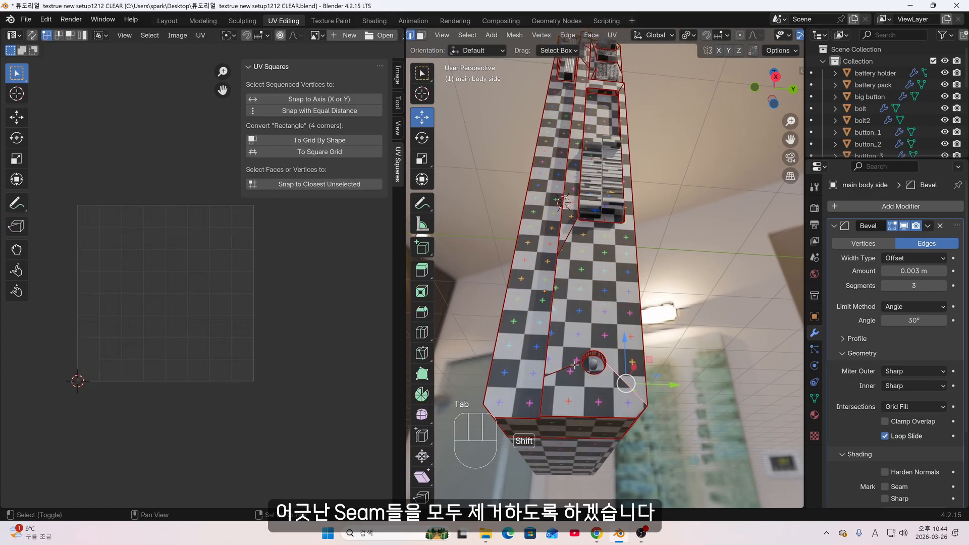
{"action": "left_click", "coordinate": [569, 372], "text": "shift"}
{"action": "key", "text": "u"}
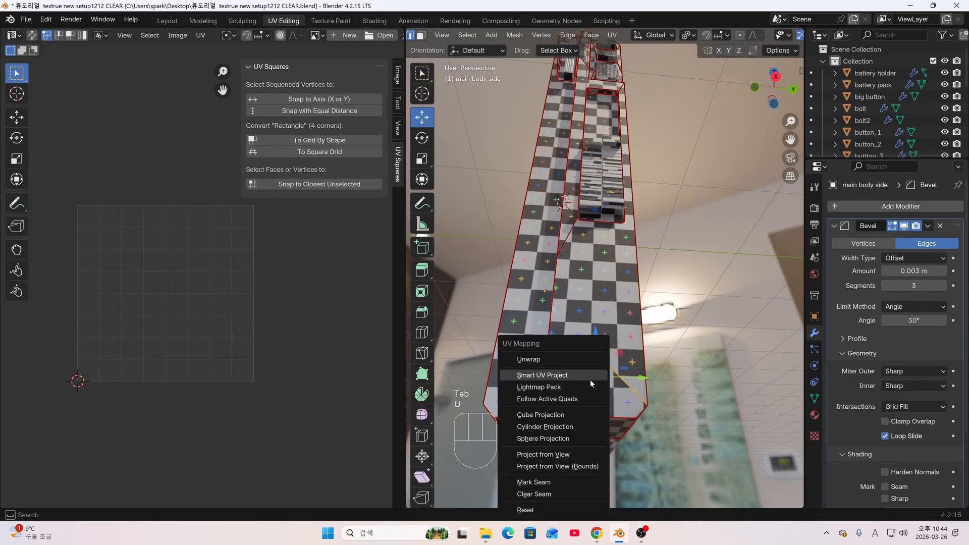
{"action": "left_click", "coordinate": [565, 497]}
Select the stray diagonal edges around the button recesses and long slot on the side piece and clear their seams
{"action": "key", "text": "a"}
{"action": "scroll", "coordinate": [596, 284], "scroll_direction": "up", "scroll_amount": 4}
{"action": "middle_click_drag", "start_coordinate": [638, 262], "coordinate": [668, 348]}
{"action": "key", "text": "Tab"}
{"action": "key", "text": "Tab"}
{"action": "left_click", "coordinate": [597, 283]}
{"action": "left_click", "coordinate": [651, 264], "text": "shift"}
{"action": "left_click", "coordinate": [560, 216], "text": "shift"}
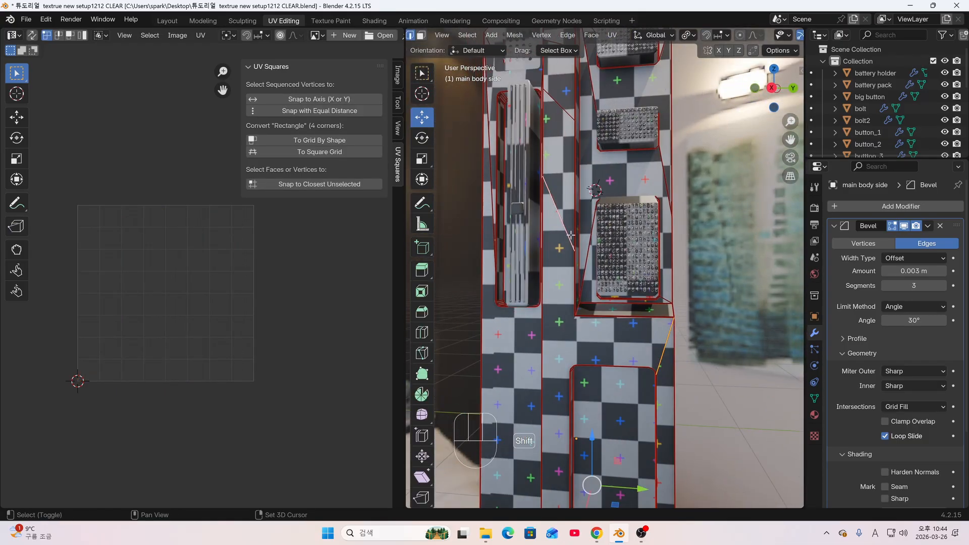
{"action": "middle_click_drag", "start_coordinate": [561, 216], "coordinate": [581, 323], "text": "shift"}
{"action": "left_click", "coordinate": [588, 220], "text": "shift"}
{"action": "left_click", "coordinate": [590, 157], "text": "shift"}
{"action": "scroll", "coordinate": [591, 163], "scroll_direction": "down", "scroll_amount": 3}
{"action": "mouse_move", "coordinate": [591, 163]}
{"action": "middle_mouse_down"}
{"action": "mouse_move", "coordinate": [618, 283]}
{"action": "mouse_move", "coordinate": [596, 147]}
{"action": "middle_mouse_up"}
{"action": "scroll", "coordinate": [588, 121], "scroll_direction": "up", "scroll_amount": 3}
{"action": "left_click", "coordinate": [580, 111], "text": "shift"}
{"action": "scroll", "coordinate": [655, 198], "scroll_direction": "down", "scroll_amount": 4}
{"action": "middle_click_drag", "start_coordinate": [655, 198], "coordinate": [656, 303]}
{"action": "middle_click_drag", "start_coordinate": [656, 303], "coordinate": [628, 298], "text": "shift"}
{"action": "left_click", "coordinate": [607, 406], "text": "shift"}
{"action": "middle_click_drag", "start_coordinate": [639, 303], "coordinate": [631, 301]}
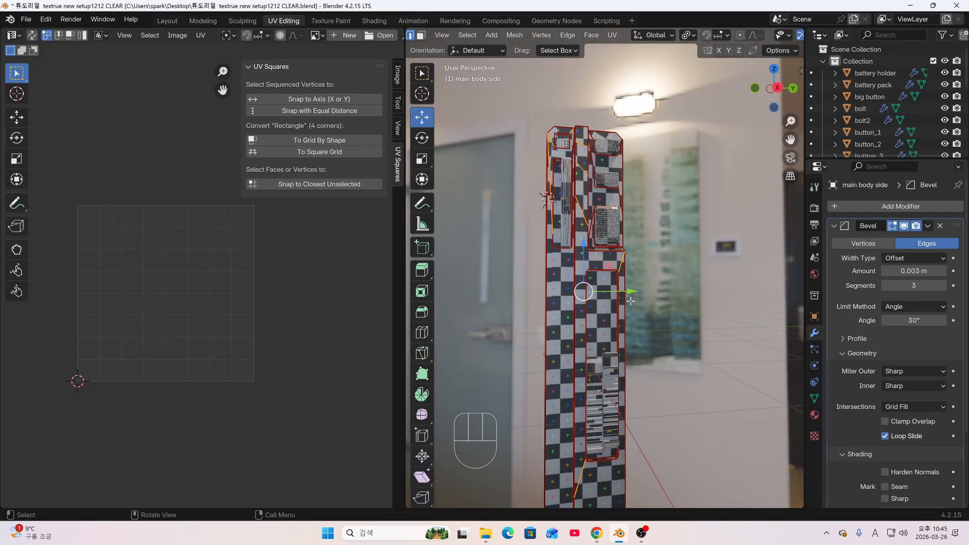
{"action": "key", "text": "u"}
{"action": "left_click", "coordinate": [628, 299]}
Clear the remaining seams on the connecting edges around the three textured buttons at the upper end
{"action": "scroll", "coordinate": [618, 131], "scroll_direction": "up", "scroll_amount": 6}
{"action": "middle_click_drag", "start_coordinate": [596, 146], "coordinate": [581, 153]}
{"action": "left_click", "coordinate": [523, 169]}
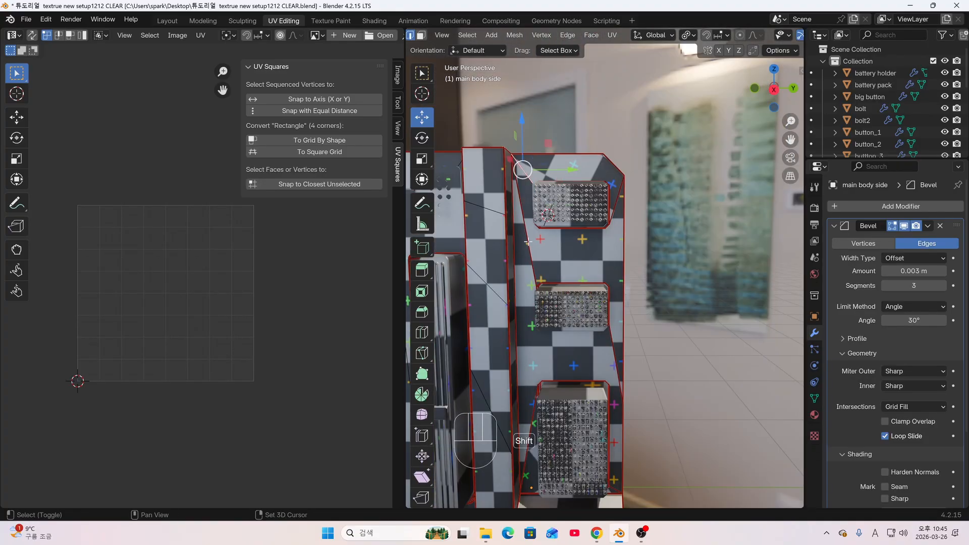
{"action": "middle_click_drag", "start_coordinate": [566, 280], "coordinate": [617, 125], "text": "shift"}
{"action": "left_click", "coordinate": [578, 295], "text": "shift"}
{"action": "scroll", "coordinate": [585, 298], "scroll_direction": "down", "scroll_amount": 1}
{"action": "middle_click_drag", "start_coordinate": [591, 303], "coordinate": [571, 282]}
{"action": "left_click", "coordinate": [667, 346], "text": "shift"}
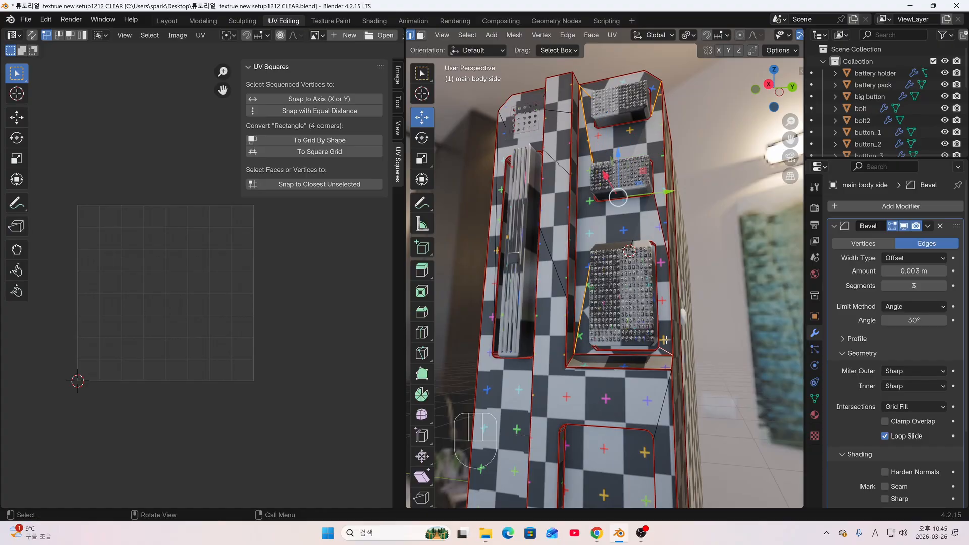
{"action": "key", "text": "u"}
{"action": "left_click", "coordinate": [610, 474]}
Unwrap all faces of the cleaned-up side piece with the Angle Based method and 0.002 margin, and leave Edit Mode
{"action": "key", "text": "a"}
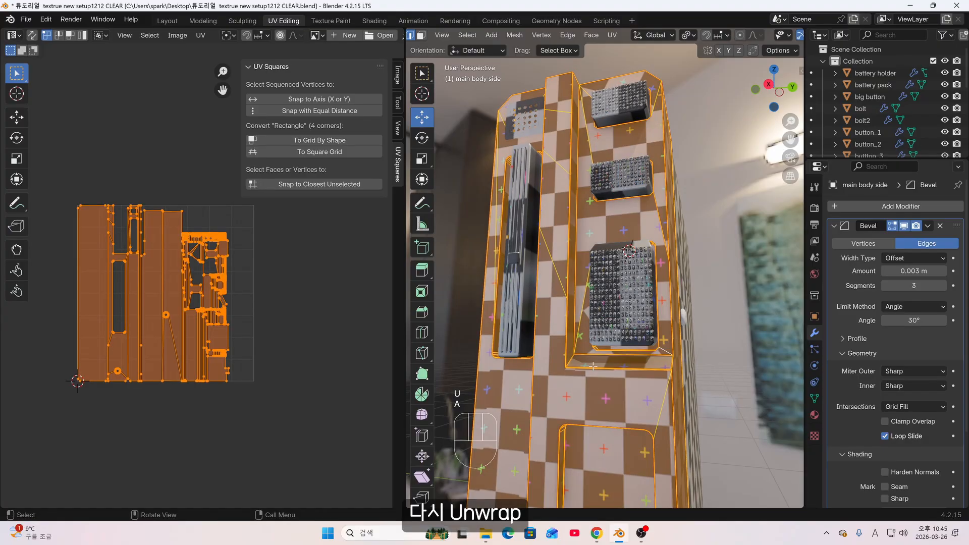
{"action": "key", "text": "u"}
{"action": "left_click", "coordinate": [571, 231]}
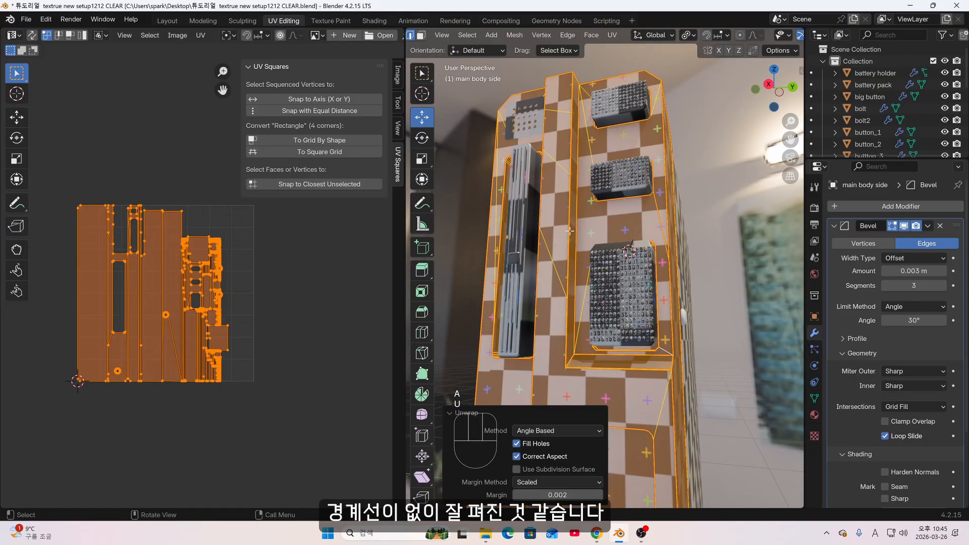
{"action": "key", "text": "Tab"}
Compare the checker square size on the side piece with that on the adjoining main body
{"action": "middle_click_drag", "start_coordinate": [650, 302], "coordinate": [635, 248]}
{"action": "scroll", "coordinate": [655, 250], "scroll_direction": "up", "scroll_amount": 3}
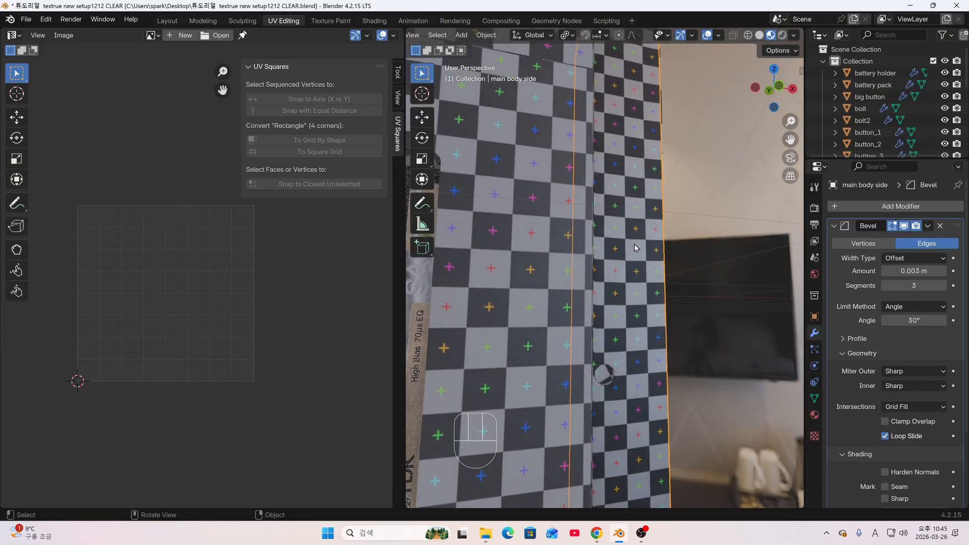
{"action": "left_click", "coordinate": [545, 271]}
{"action": "scroll", "coordinate": [497, 251], "scroll_direction": "down", "scroll_amount": 3}
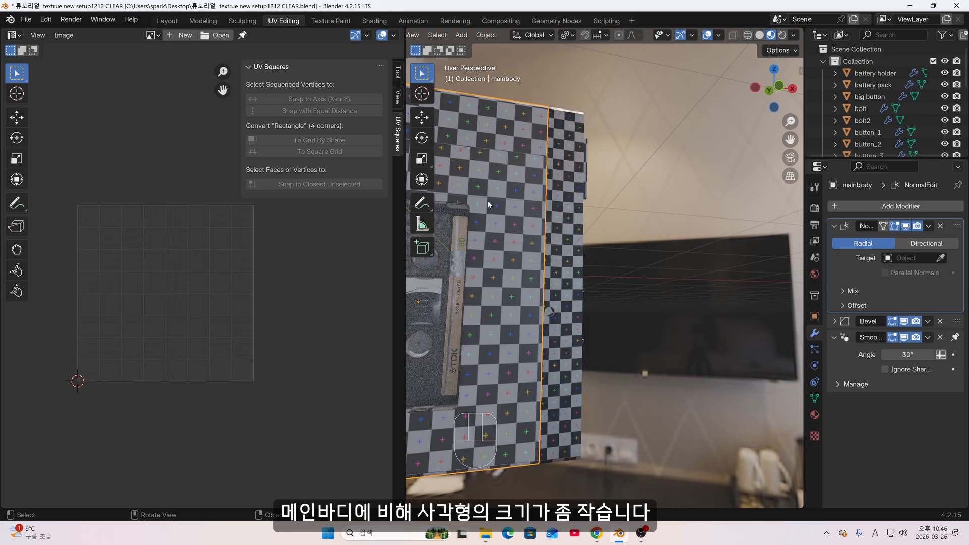
{"action": "scroll", "coordinate": [485, 203], "scroll_direction": "up", "scroll_amount": 2}
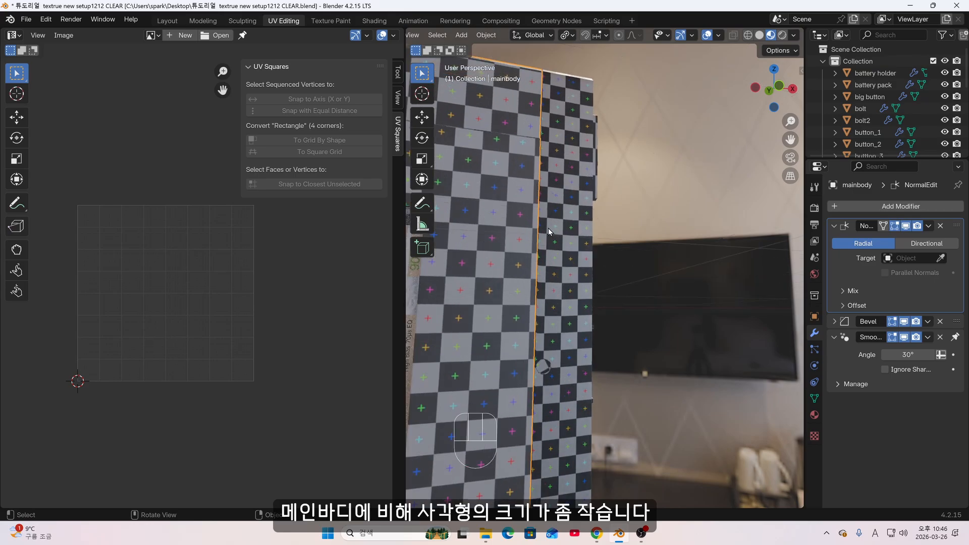
Scale all UVs of the main body side down to about 0.679 and shift them about 0.03 along X
{"action": "middle_click_drag", "start_coordinate": [549, 232], "coordinate": [518, 226]}
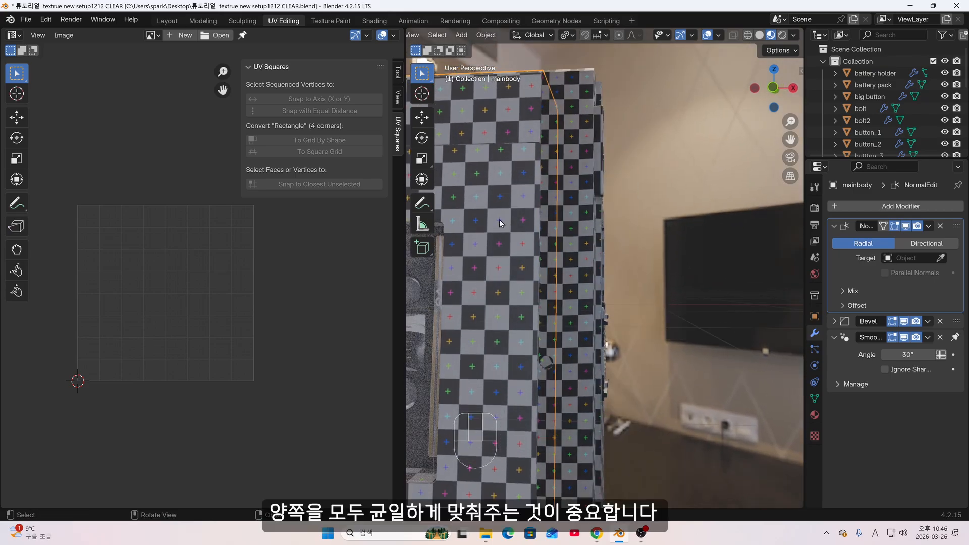
{"action": "scroll", "coordinate": [497, 218], "scroll_direction": "up", "scroll_amount": 2}
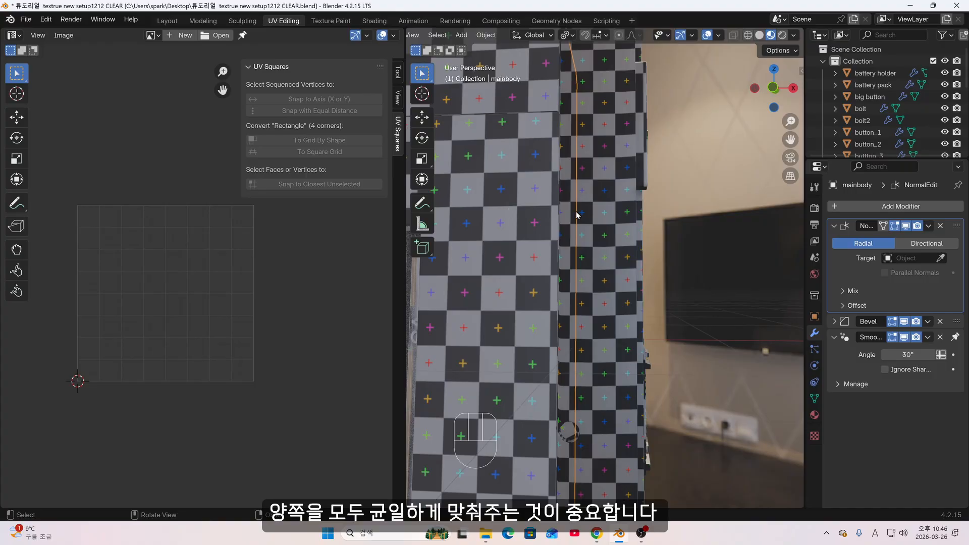
{"action": "scroll", "coordinate": [584, 226], "scroll_direction": "down", "scroll_amount": 3}
{"action": "left_click", "coordinate": [596, 233]}
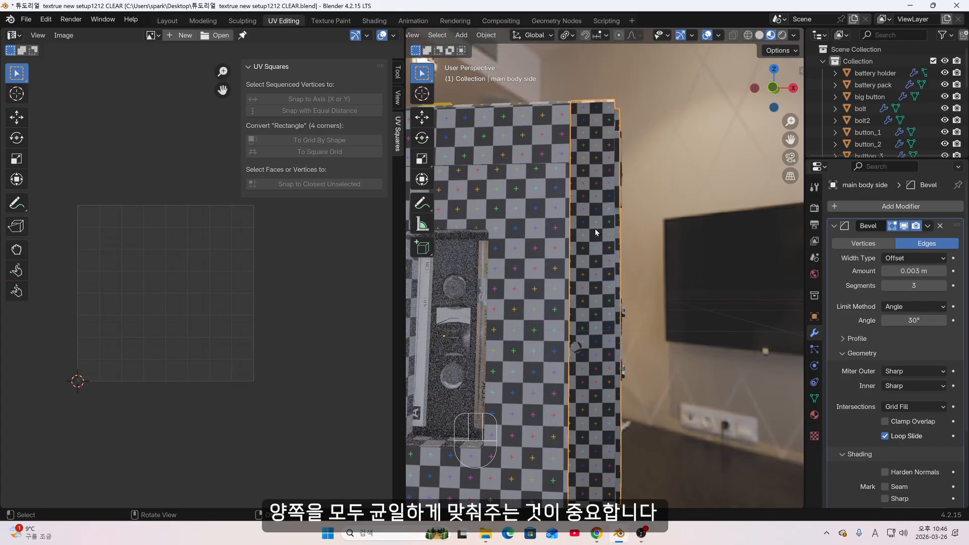
{"action": "key", "text": "Tab"}
{"action": "key", "text": "KP_1"}
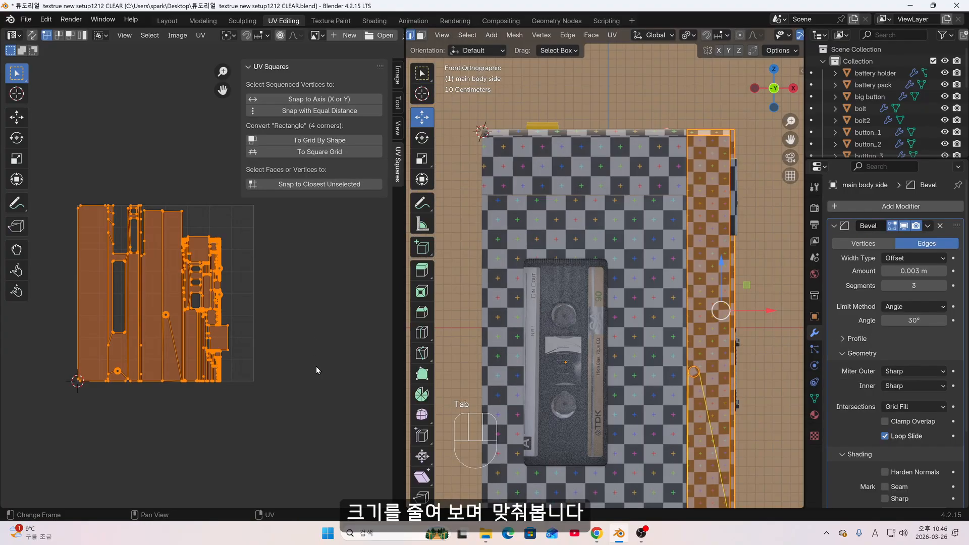
{"action": "key", "text": "s"}
{"action": "left_click", "coordinate": [262, 348]}
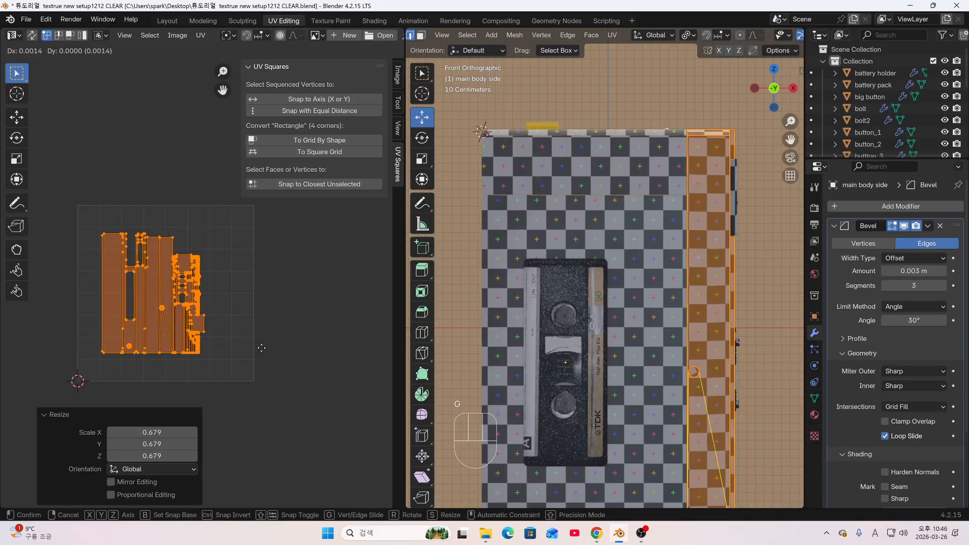
{"action": "key", "text": "g"}
{"action": "left_click", "coordinate": [273, 277]}
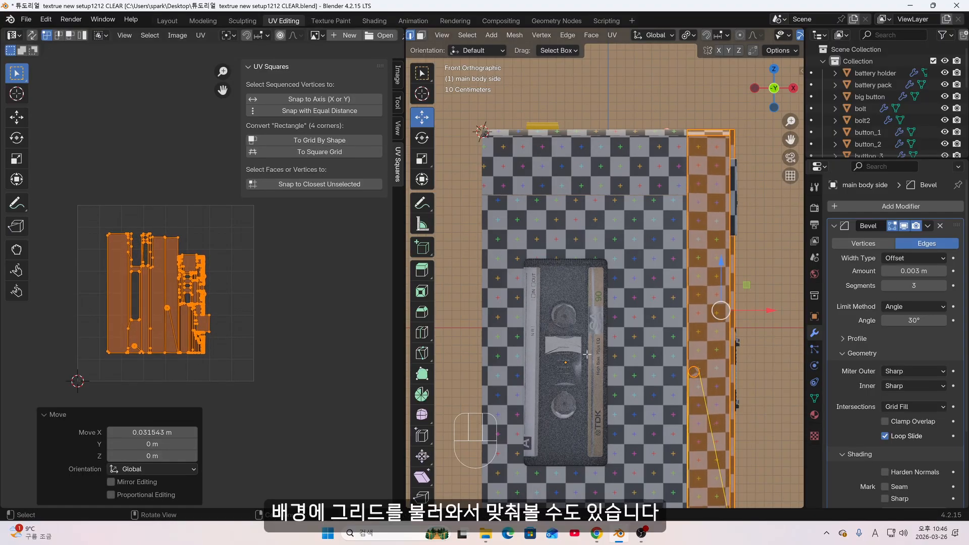
{"action": "left_click", "coordinate": [275, 276]}
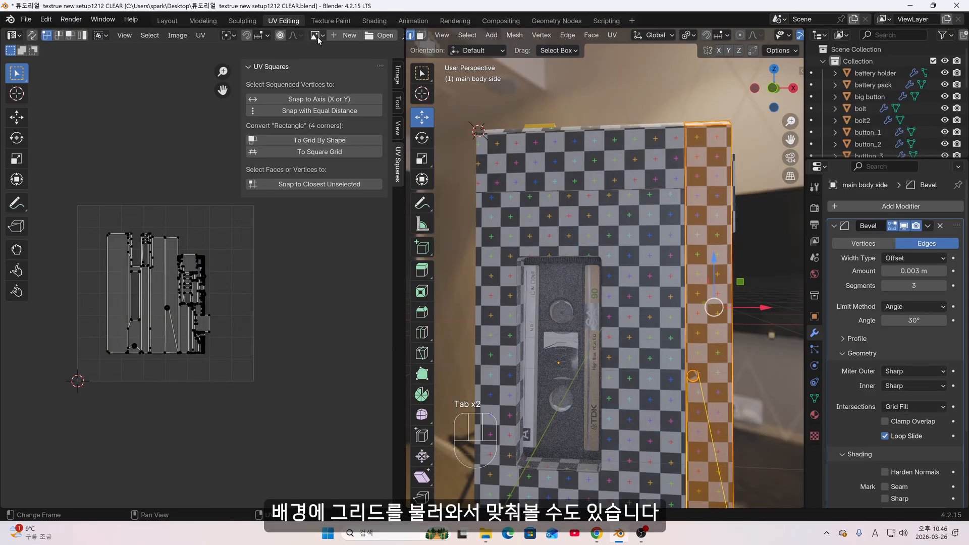
Display the GRID image as the background of the UV editor
{"action": "left_click", "coordinate": [318, 35]}
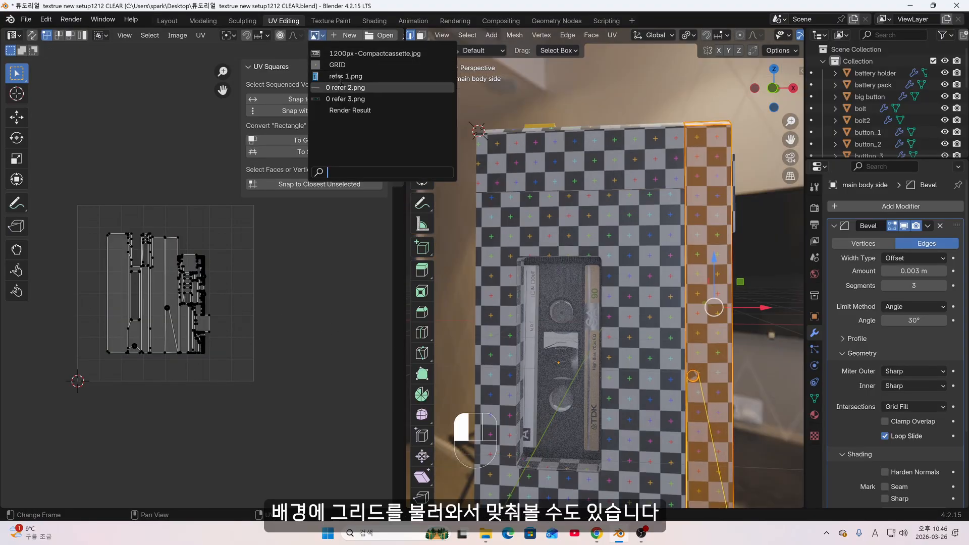
{"action": "left_click", "coordinate": [334, 65]}
{"action": "scroll", "coordinate": [273, 273], "scroll_direction": "down", "scroll_amount": 3}
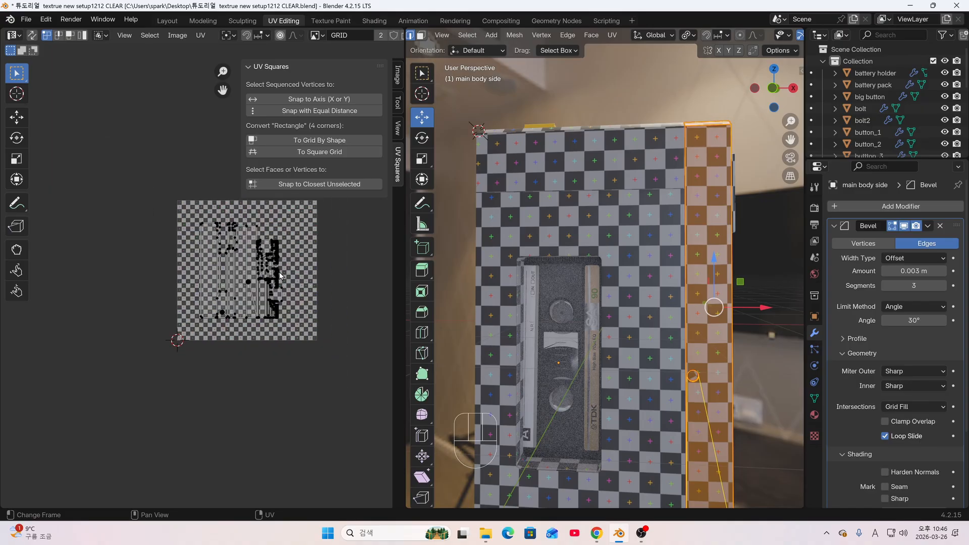
{"action": "key", "text": "a"}
{"action": "key", "text": "g"}
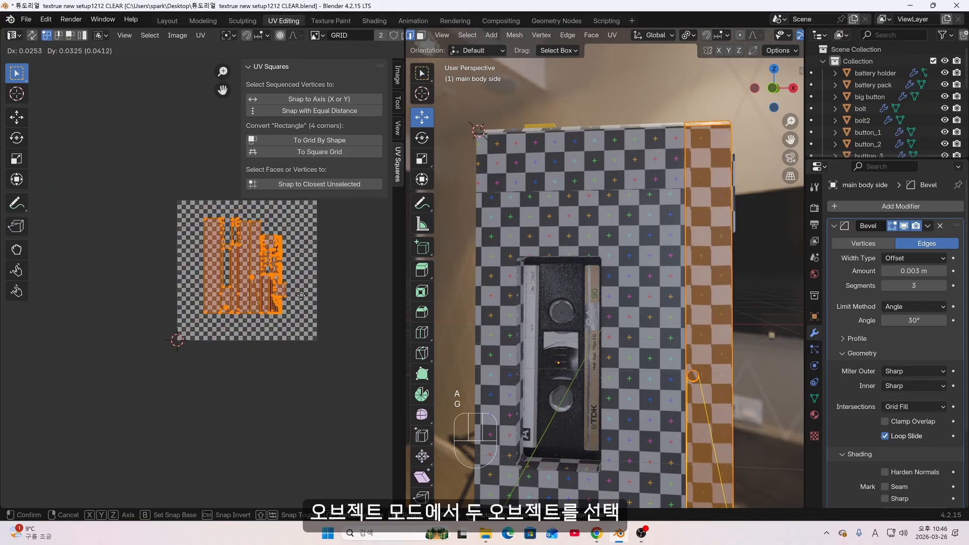
{"action": "key", "text": "Escape"}
{"action": "scroll", "coordinate": [259, 276], "scroll_direction": "down", "scroll_amount": 3}
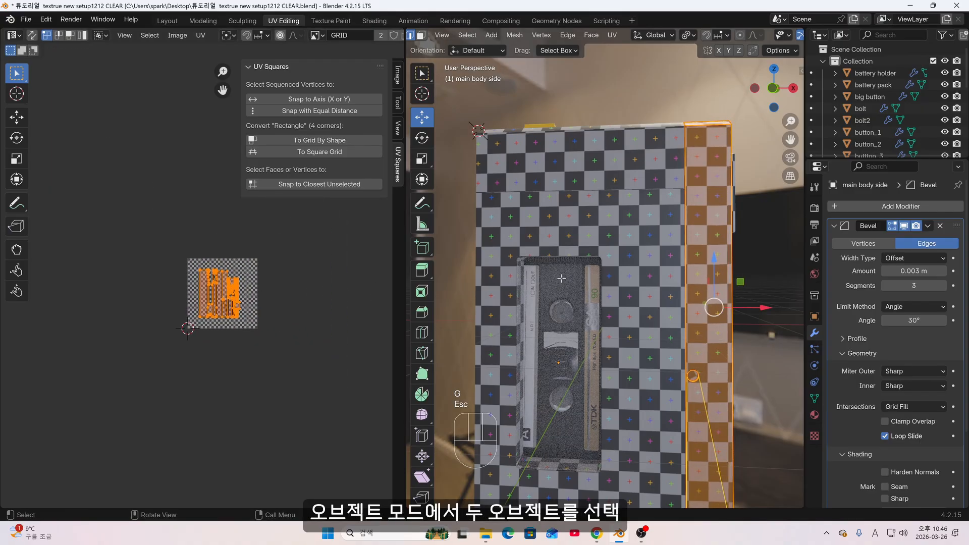
Select the main body and the main body side together and open both in Edit Mode with all geometry selected
{"action": "key", "text": "Tab"}
{"action": "left_click", "coordinate": [529, 227]}
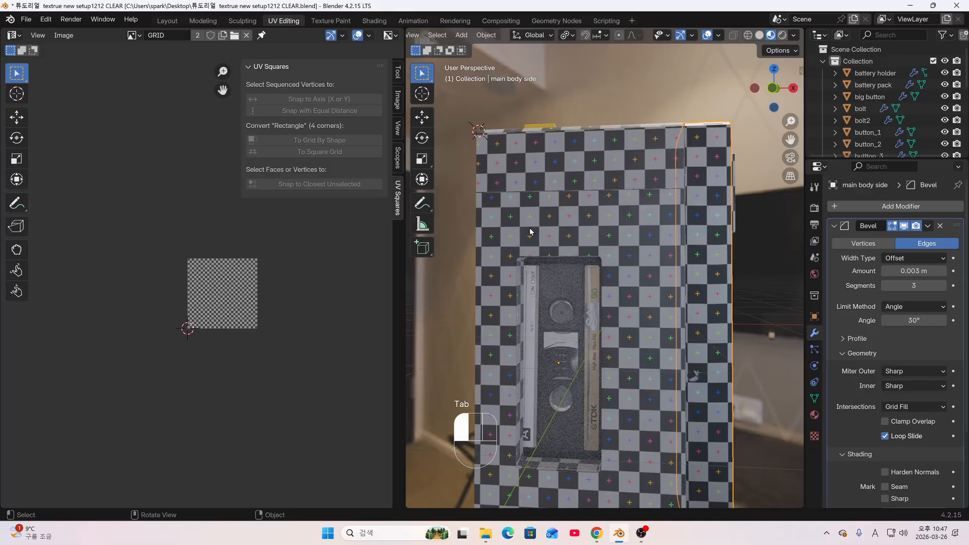
{"action": "left_click", "coordinate": [706, 246], "text": "shift"}
{"action": "middle_click_drag", "start_coordinate": [704, 247], "coordinate": [665, 232]}
{"action": "key", "text": "Tab"}
{"action": "key", "text": "a"}
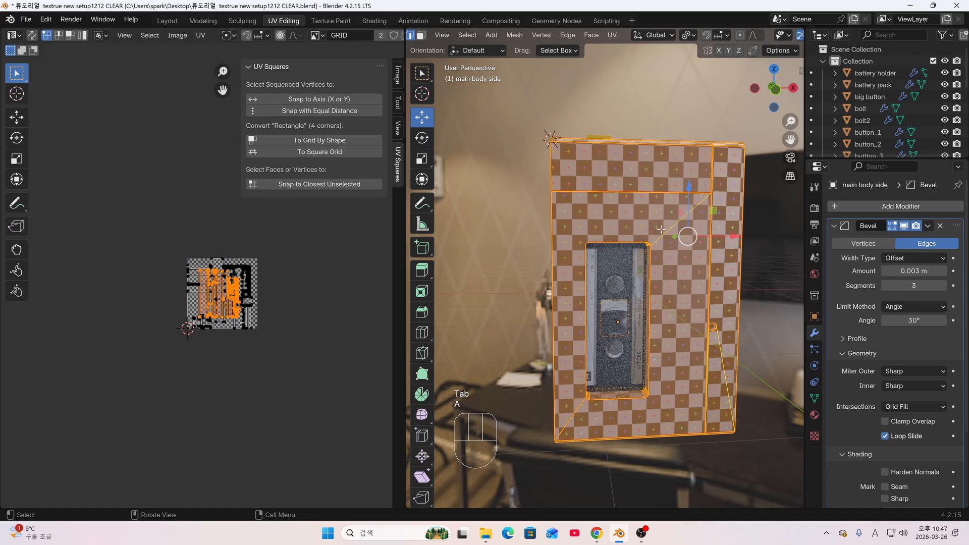
Select all UVs of both objects and apply Average Islands Scale to even out their texture density
{"action": "scroll", "coordinate": [377, 264], "scroll_direction": "up", "scroll_amount": 2}
{"action": "middle_click_drag", "start_coordinate": [261, 332], "coordinate": [323, 322], "text": "shift"}
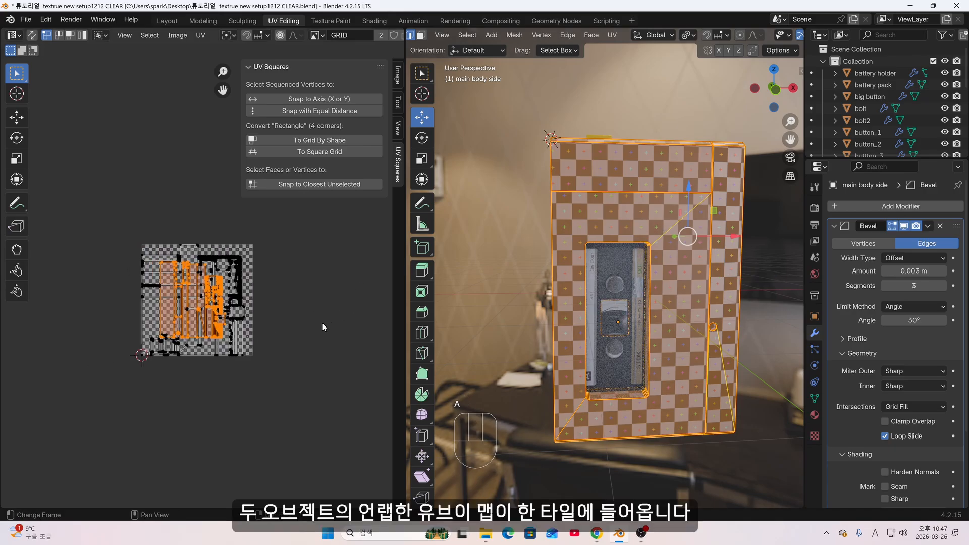
{"action": "scroll", "coordinate": [322, 324], "scroll_direction": "up", "scroll_amount": 3}
{"action": "middle_click_drag", "start_coordinate": [283, 276], "coordinate": [405, 311], "text": "shift"}
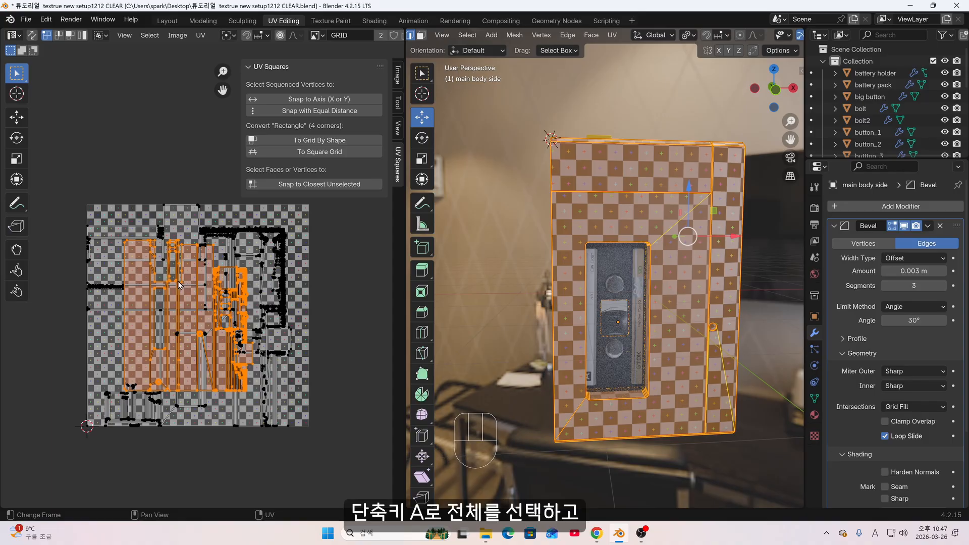
{"action": "key", "text": "a"}
{"action": "left_click", "coordinate": [201, 34]}
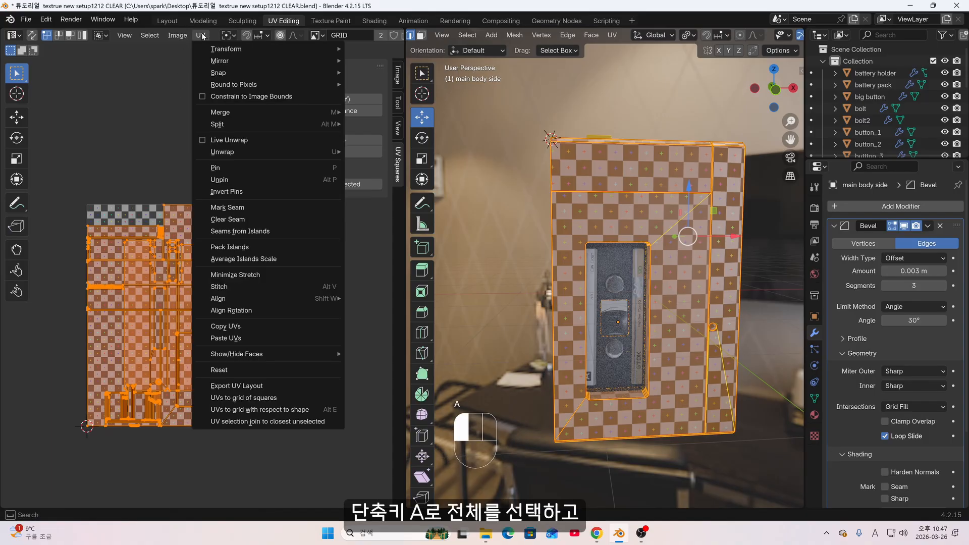
{"action": "left_click", "coordinate": [247, 259]}
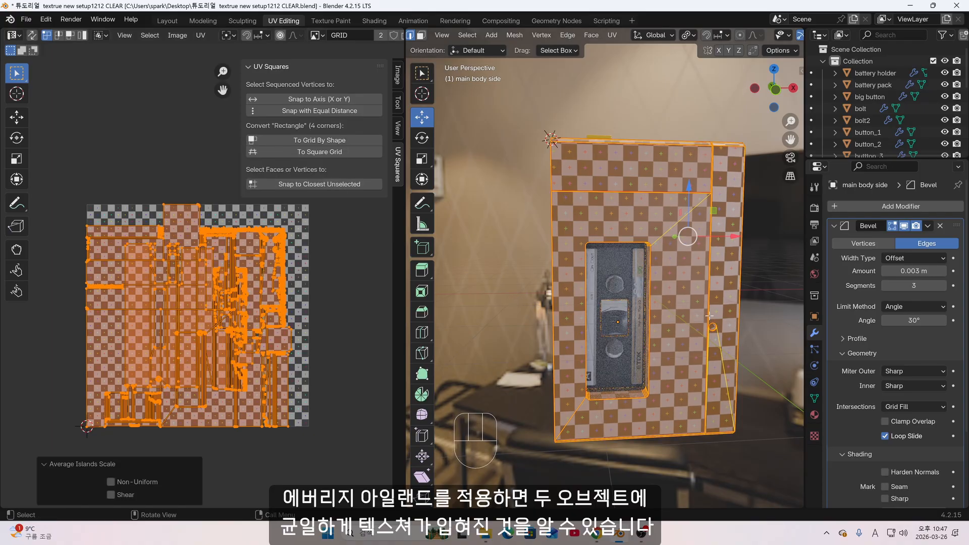
Pack the UV islands of both objects together into the single GRID tile with Pack Islands
{"action": "scroll", "coordinate": [709, 316], "scroll_direction": "up", "scroll_amount": 2}
{"action": "middle_click_drag", "start_coordinate": [674, 283], "coordinate": [654, 272]}
{"action": "key", "text": "ctrl+z"}
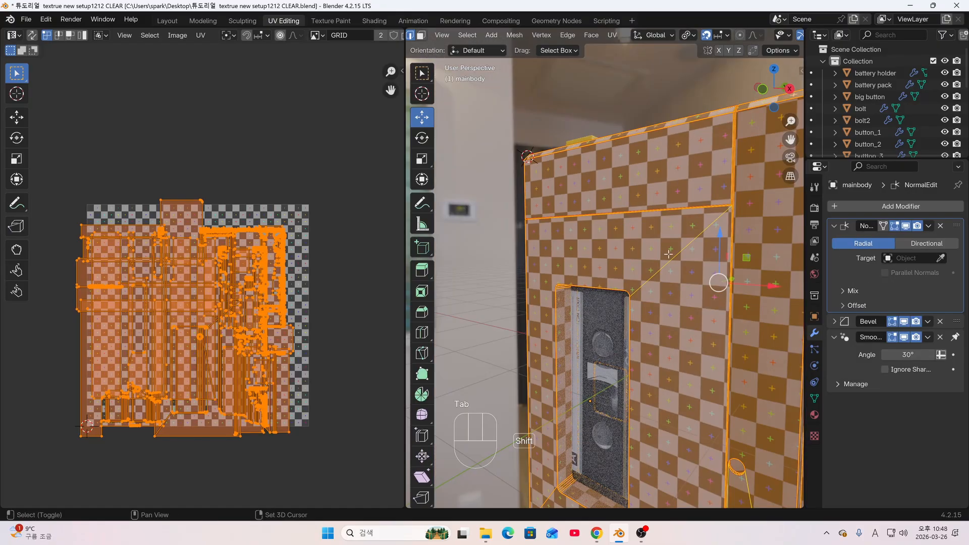
{"action": "scroll", "coordinate": [213, 290], "scroll_direction": "down", "scroll_amount": 2}
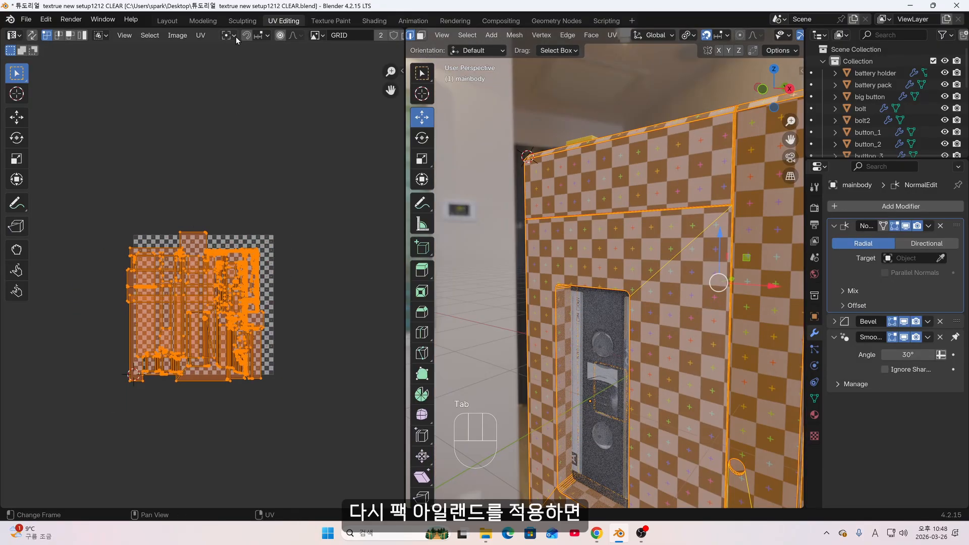
{"action": "left_click", "coordinate": [202, 36]}
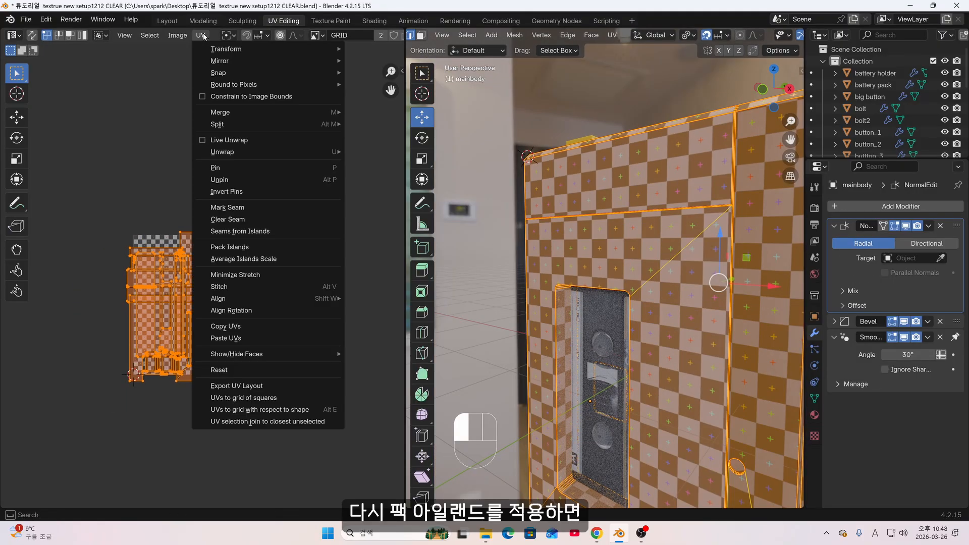
{"action": "left_click", "coordinate": [239, 247]}
{"action": "left_click", "coordinate": [214, 424]}
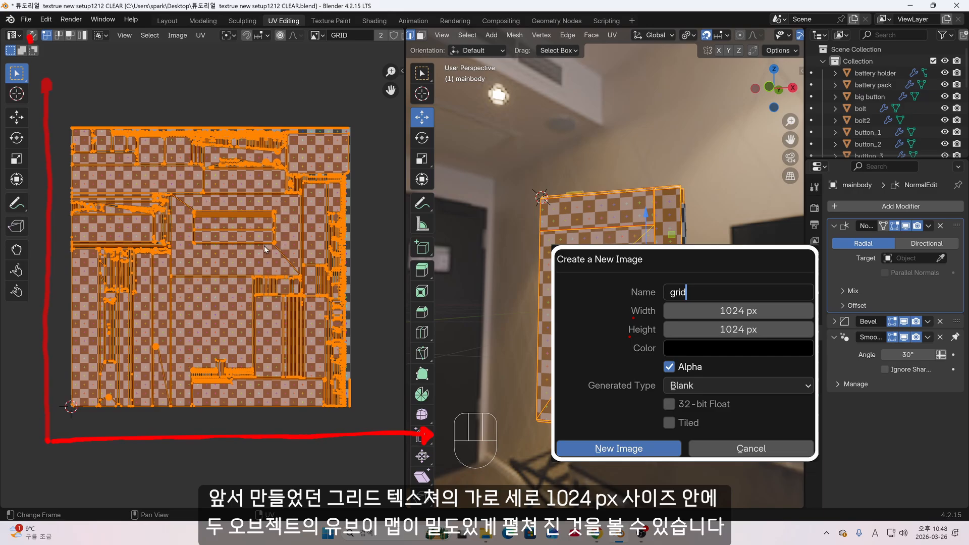
{"action": "left_click", "coordinate": [368, 21]}
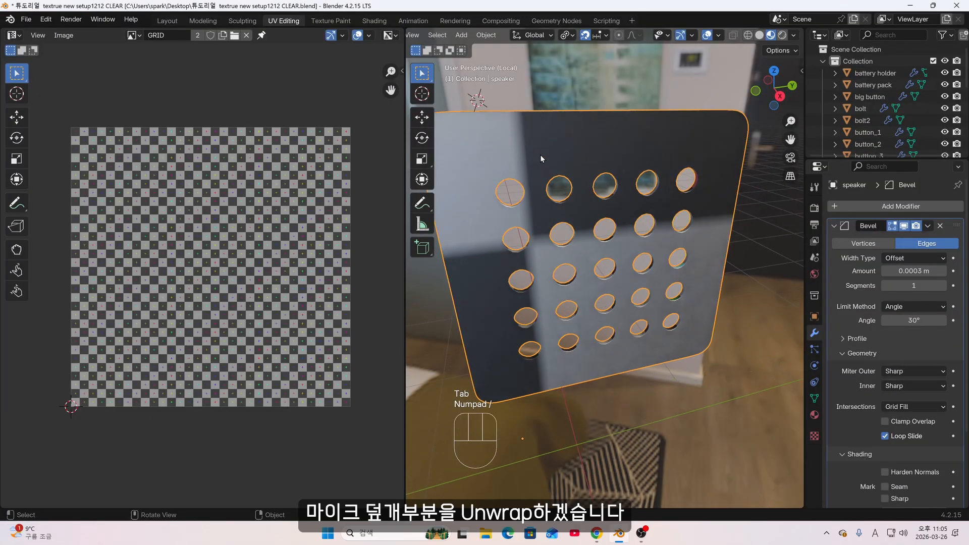
Switch the viewport to Solid shading with the glossy red MatCap and inspect the speaker cover's surface from several angles
{"action": "middle_click_drag", "start_coordinate": [540, 154], "coordinate": [592, 189]}
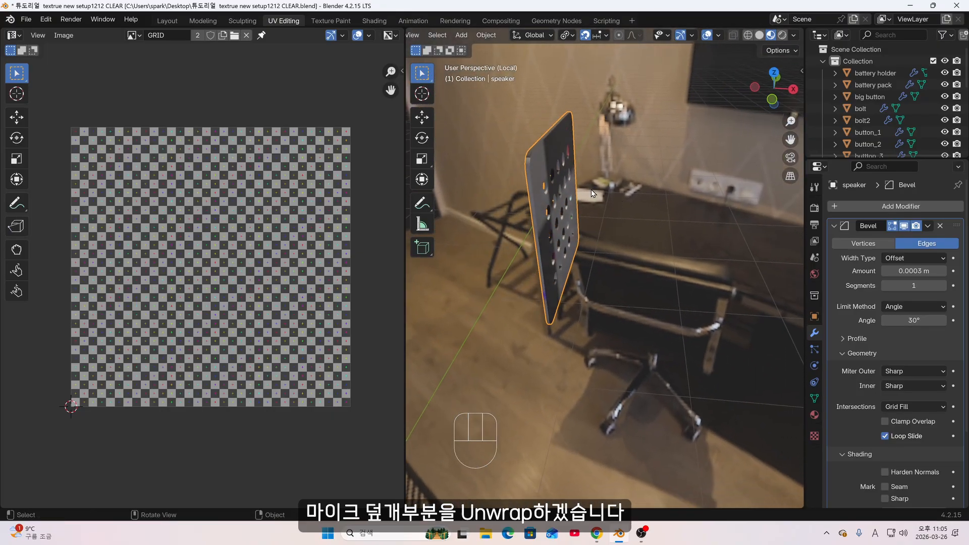
{"action": "left_click", "coordinate": [761, 34]}
{"action": "left_click", "coordinate": [794, 35]}
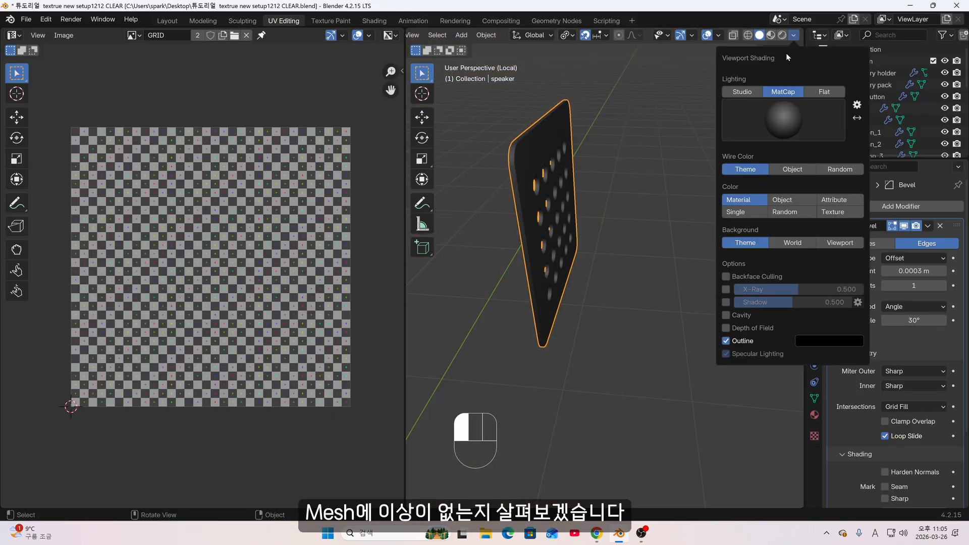
{"action": "left_click", "coordinate": [782, 110]}
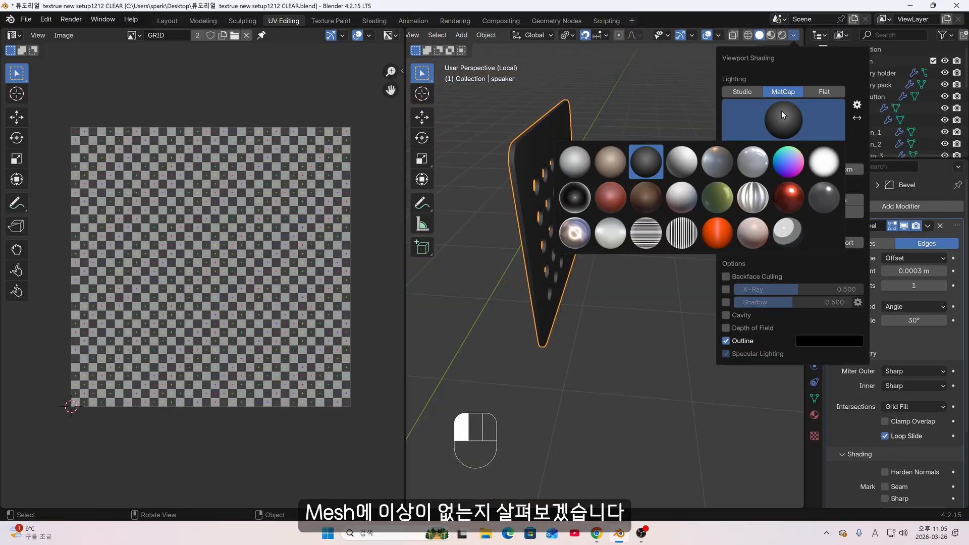
{"action": "left_click", "coordinate": [793, 202]}
{"action": "mouse_move", "coordinate": [560, 163]}
{"action": "middle_mouse_down"}
{"action": "mouse_move", "coordinate": [632, 143]}
{"action": "mouse_move", "coordinate": [676, 192]}
{"action": "mouse_move", "coordinate": [646, 251]}
{"action": "mouse_move", "coordinate": [543, 201]}
{"action": "mouse_move", "coordinate": [607, 206]}
{"action": "middle_mouse_up"}
{"action": "scroll", "coordinate": [609, 147], "scroll_direction": "up", "scroll_amount": 2}
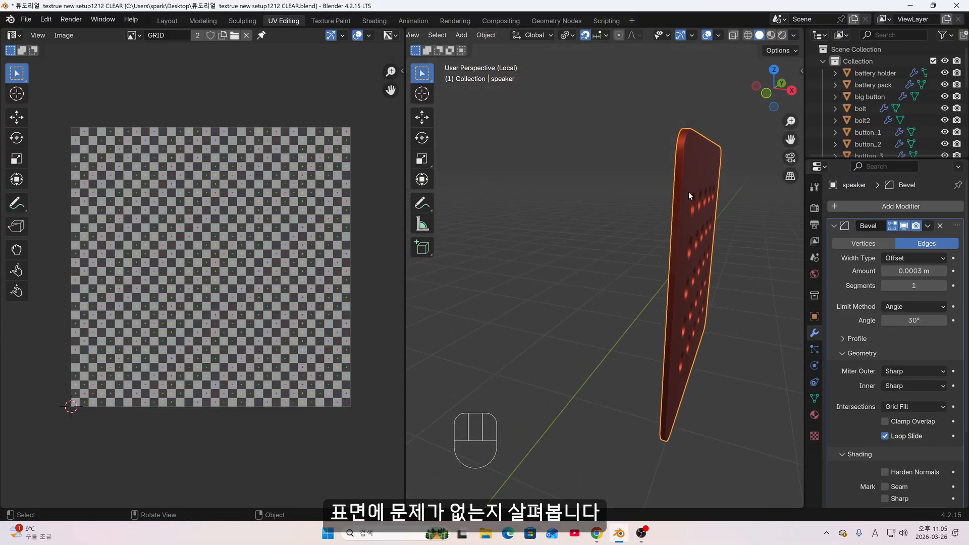
{"action": "middle_click_drag", "start_coordinate": [689, 192], "coordinate": [740, 177]}
{"action": "scroll", "coordinate": [715, 181], "scroll_direction": "down", "scroll_amount": 2}
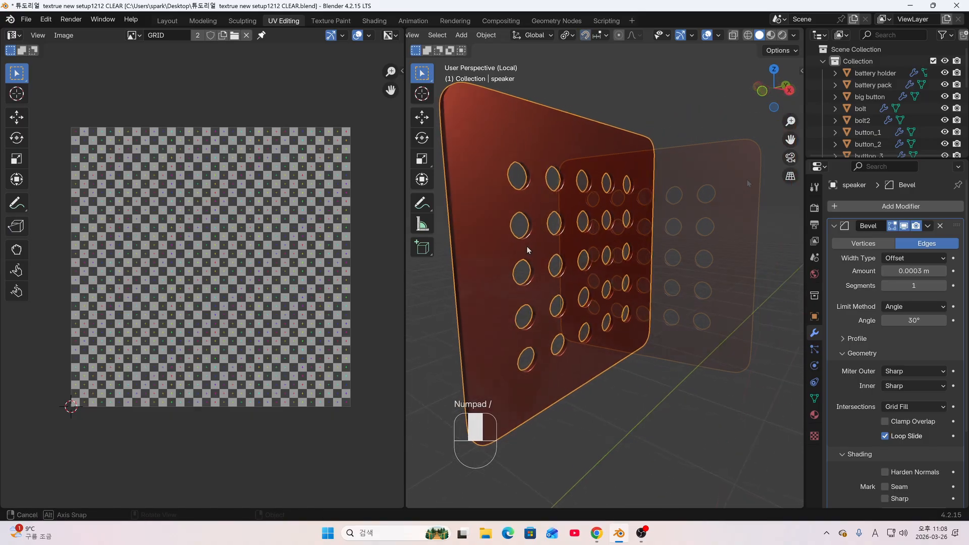
Open the speaker cover in Edit Mode in the front view, deselect everything and display it as an X-ray wireframe
{"action": "middle_click_drag", "start_coordinate": [528, 250], "coordinate": [554, 238]}
{"action": "key", "text": "KP_3"}
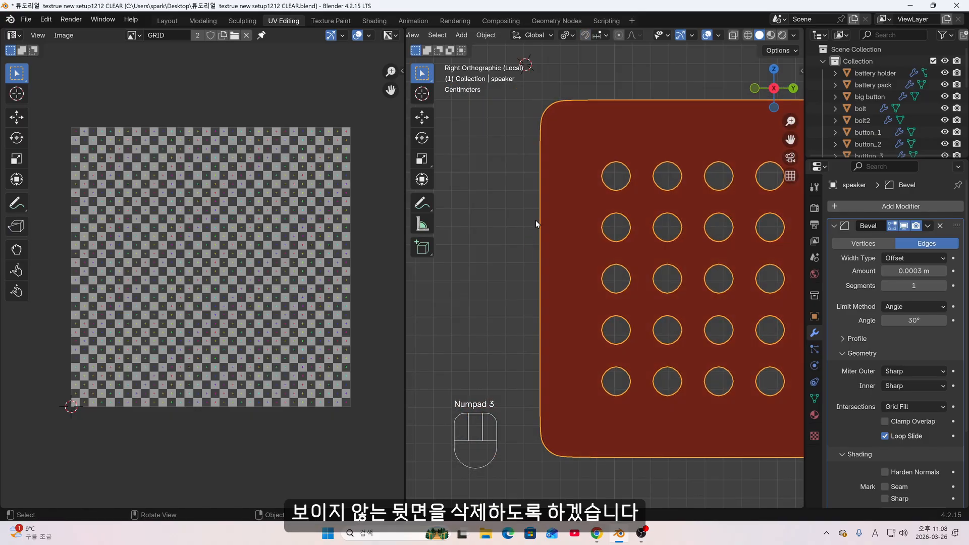
{"action": "key", "text": "KP_1"}
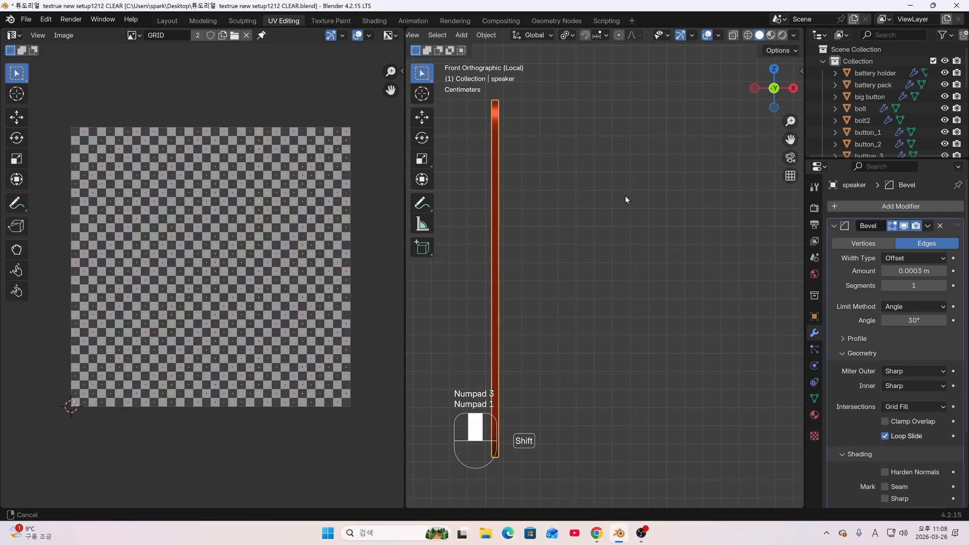
{"action": "key", "text": "Tab"}
{"action": "middle_click_drag", "start_coordinate": [538, 172], "coordinate": [610, 168], "text": "shift"}
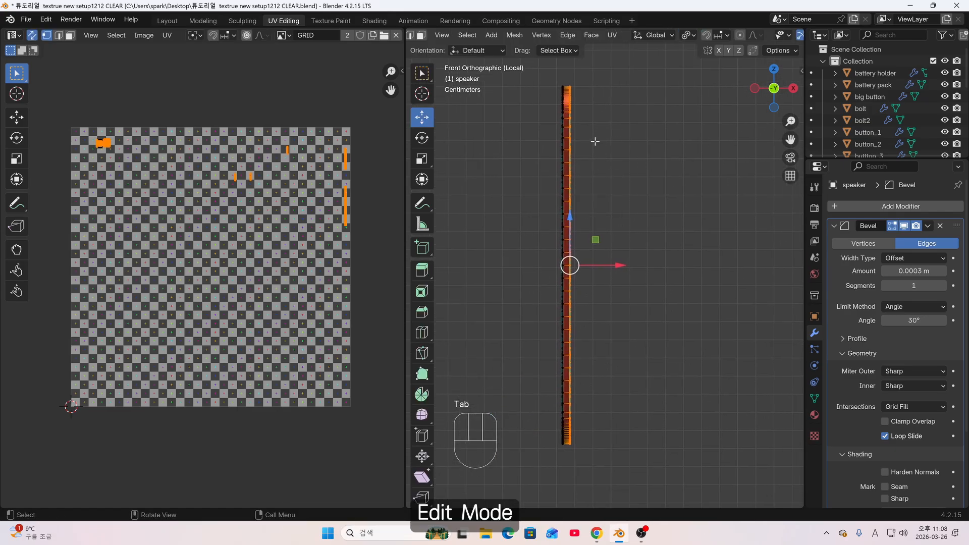
{"action": "left_click", "coordinate": [553, 75]}
{"action": "scroll", "coordinate": [646, 40], "scroll_direction": "down", "scroll_amount": 5}
{"action": "left_click", "coordinate": [733, 36]}
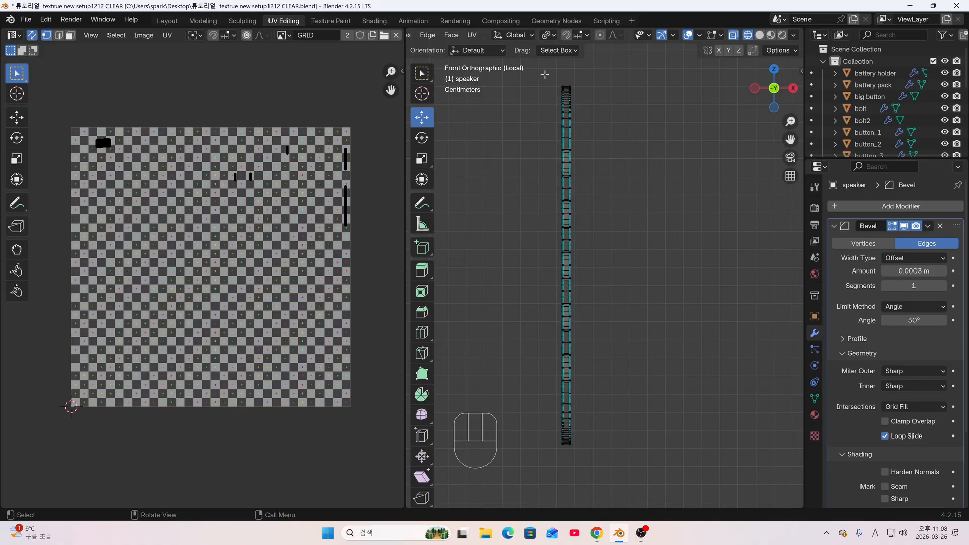
Select the unseen back side of the speaker cover, delete its faces and return to Object Mode
{"action": "left_click_drag", "start_coordinate": [543, 72], "coordinate": [566, 454]}
{"action": "middle_click_drag", "start_coordinate": [568, 265], "coordinate": [631, 223]}
{"action": "key", "text": "3"}
{"action": "key", "text": "x"}
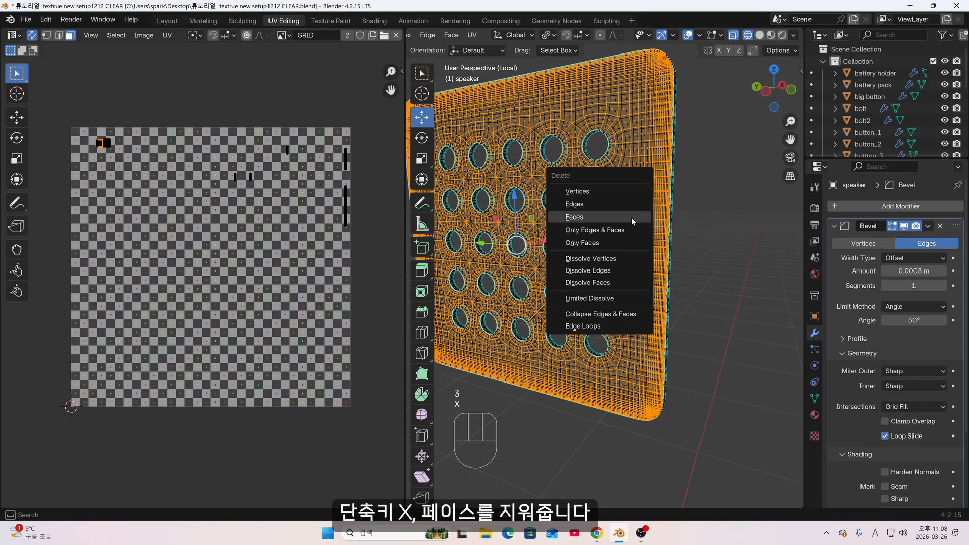
{"action": "left_click", "coordinate": [631, 217]}
{"action": "key", "text": "Tab"}
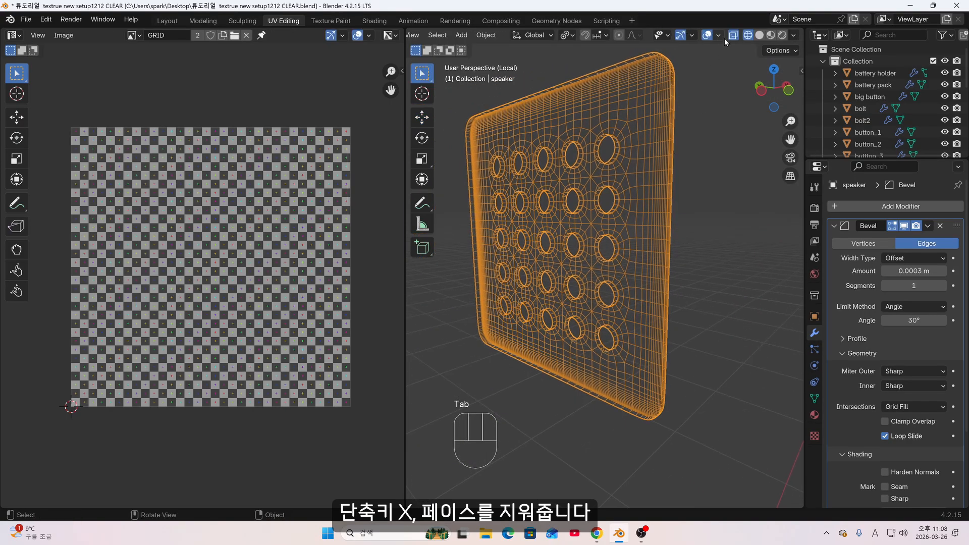
Turn off the X-ray wireframe, check the speaker cover in Solid shading and return the viewport to Material Preview
{"action": "left_click", "coordinate": [754, 35]}
{"action": "left_click", "coordinate": [733, 35]}
{"action": "middle_click_drag", "start_coordinate": [656, 212], "coordinate": [617, 252]}
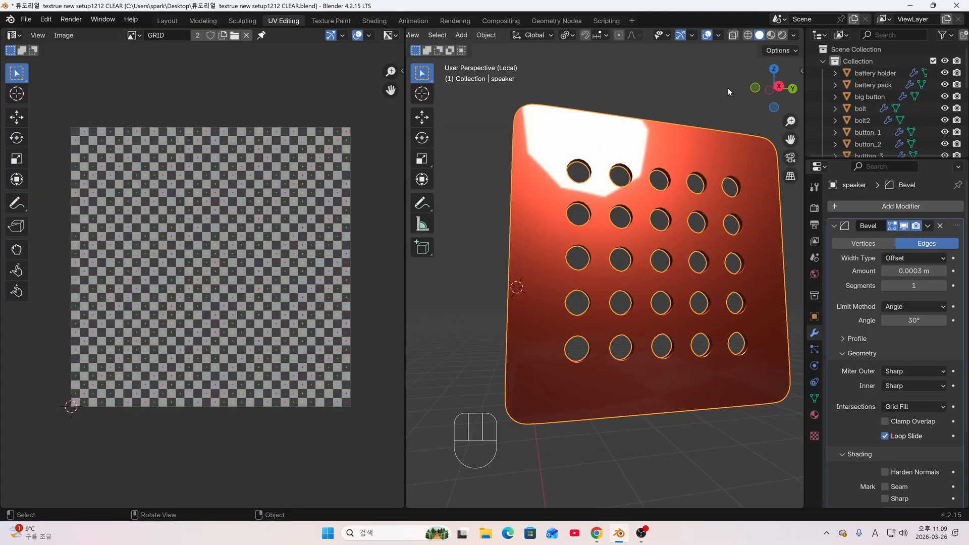
{"action": "left_click", "coordinate": [771, 36]}
{"action": "scroll", "coordinate": [635, 200], "scroll_direction": "down", "scroll_amount": 3}
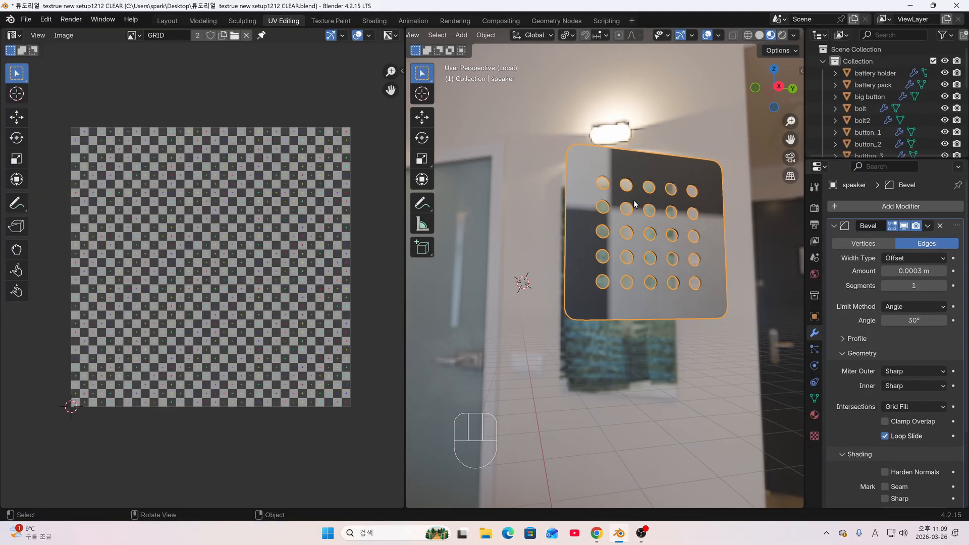
Leave Local View, open the speaker cover in Edit Mode with all faces selected and examine its existing UV islands
{"action": "middle_click_drag", "start_coordinate": [634, 199], "coordinate": [596, 249]}
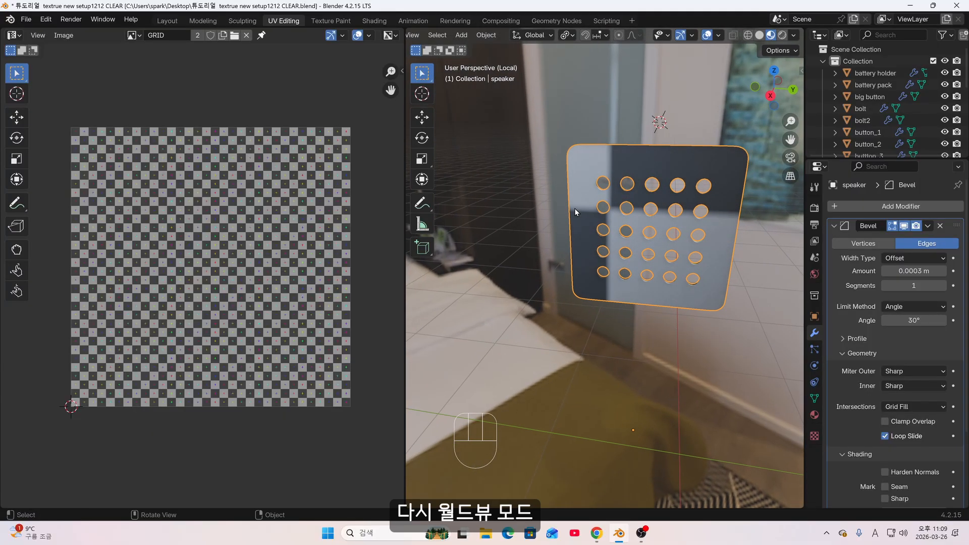
{"action": "key", "text": "KP_Divide"}
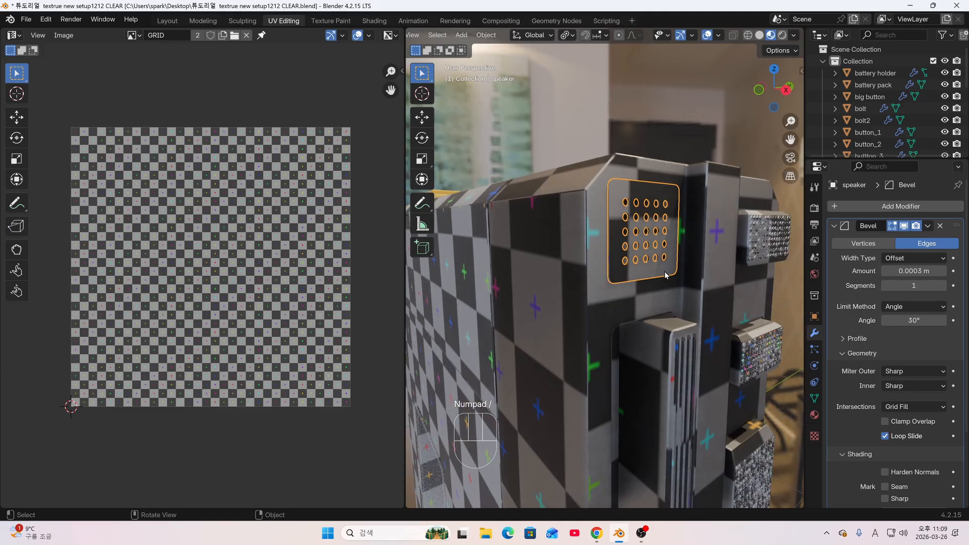
{"action": "middle_click_drag", "start_coordinate": [642, 207], "coordinate": [633, 207]}
{"action": "key", "text": "Tab"}
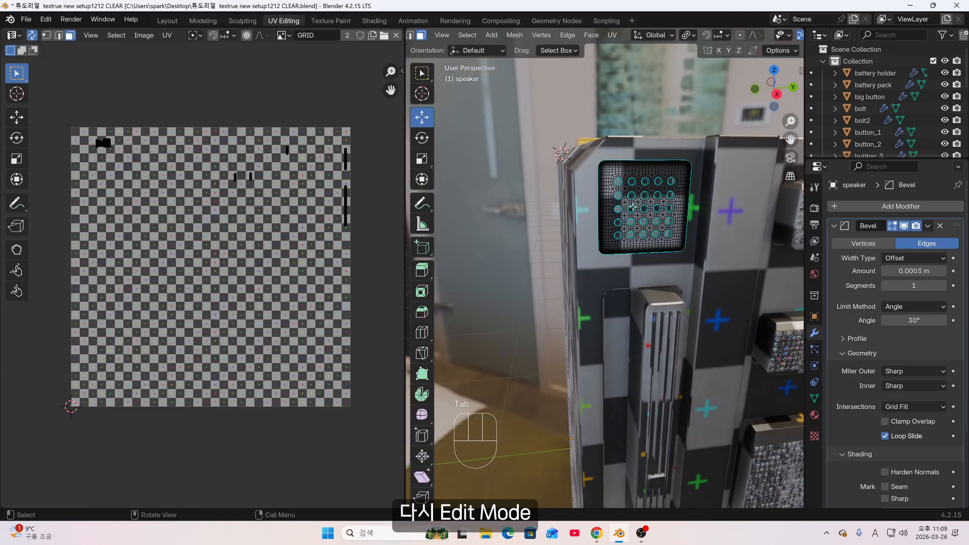
{"action": "key", "text": "a"}
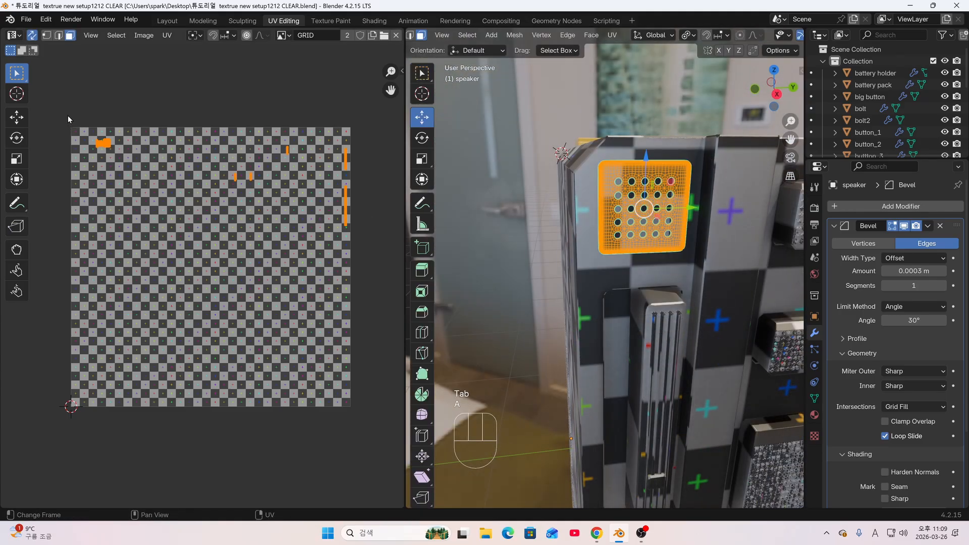
{"action": "left_click_drag", "start_coordinate": [69, 114], "coordinate": [340, 271]}
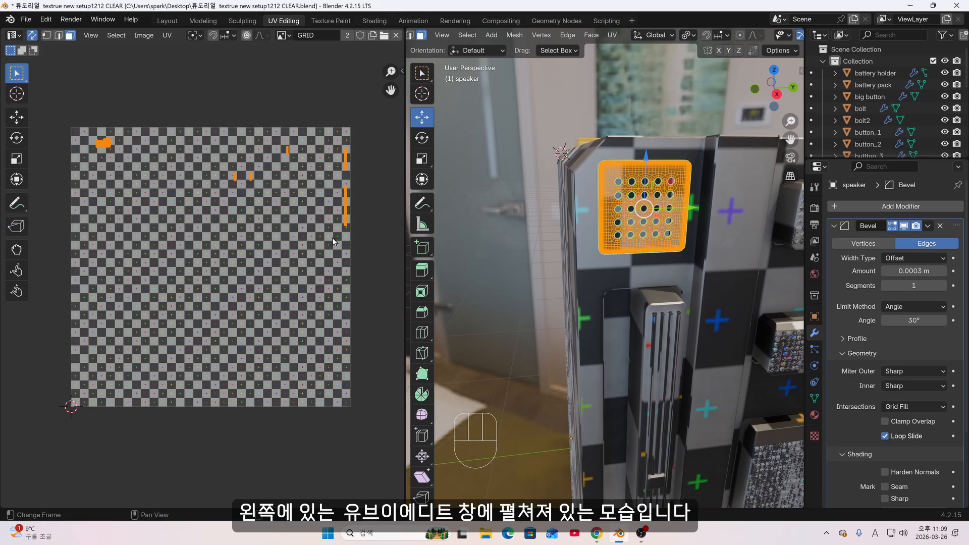
{"action": "scroll", "coordinate": [334, 228], "scroll_direction": "up", "scroll_amount": 3}
{"action": "scroll", "coordinate": [229, 155], "scroll_direction": "down", "scroll_amount": 3}
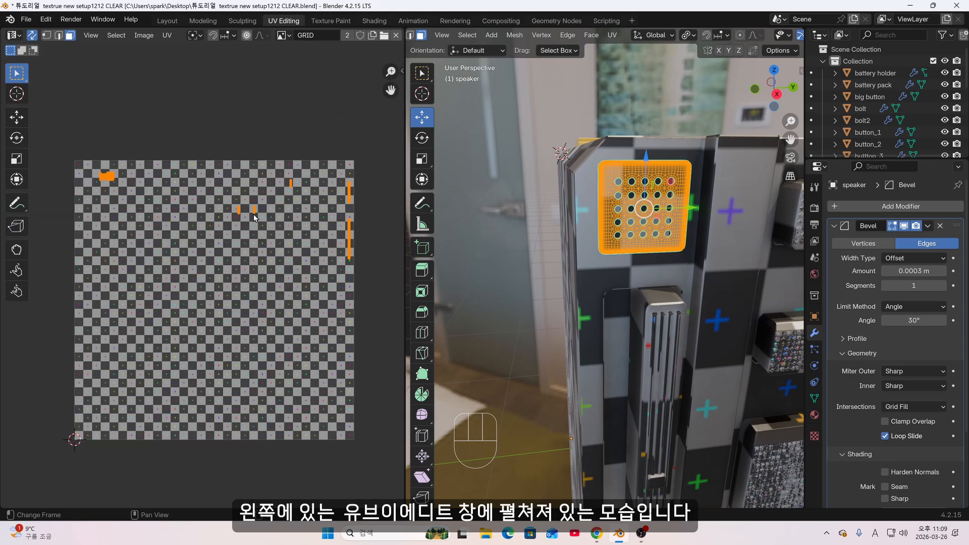
{"action": "mouse_move", "coordinate": [188, 184]}
{"action": "middle_mouse_down"}
{"action": "mouse_move", "coordinate": [227, 176]}
{"action": "mouse_move", "coordinate": [185, 194]}
{"action": "middle_mouse_up"}
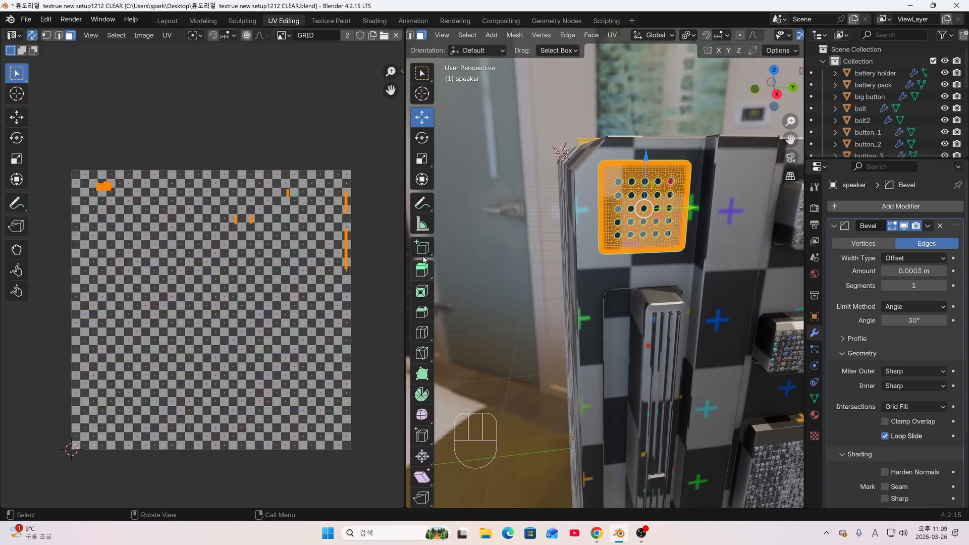
Isolate the speaker cover in Local View with its entire mesh selected
{"action": "scroll", "coordinate": [640, 188], "scroll_direction": "down", "scroll_amount": 1}
{"action": "middle_click_drag", "start_coordinate": [640, 188], "coordinate": [510, 147]}
{"action": "key", "text": "KP_Divide"}
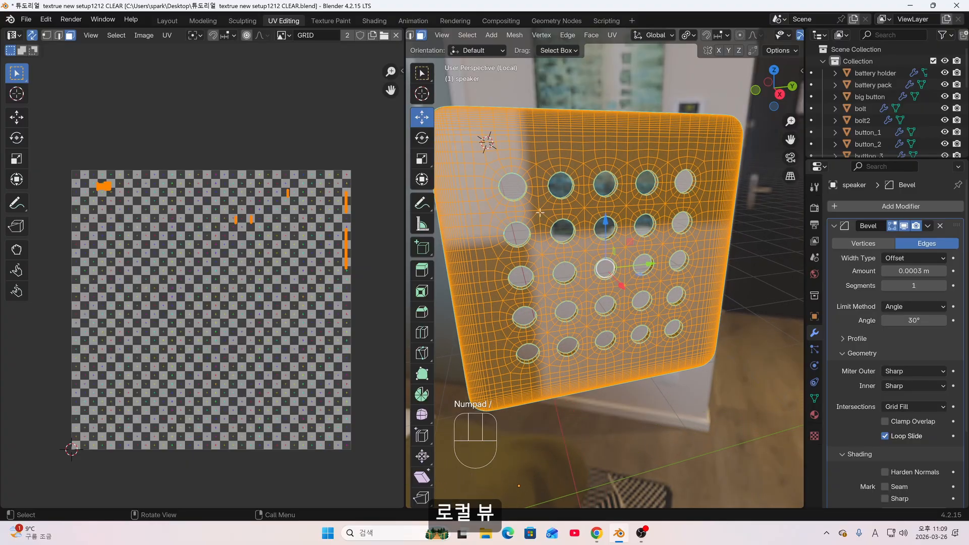
{"action": "middle_click_drag", "start_coordinate": [541, 234], "coordinate": [629, 222], "text": "shift"}
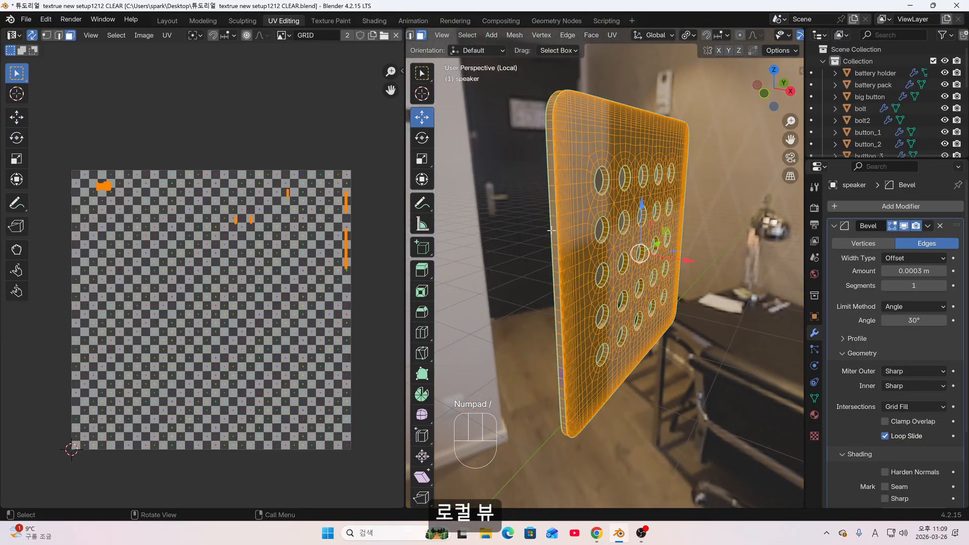
{"action": "left_click", "coordinate": [530, 231]}
{"action": "key", "text": "a"}
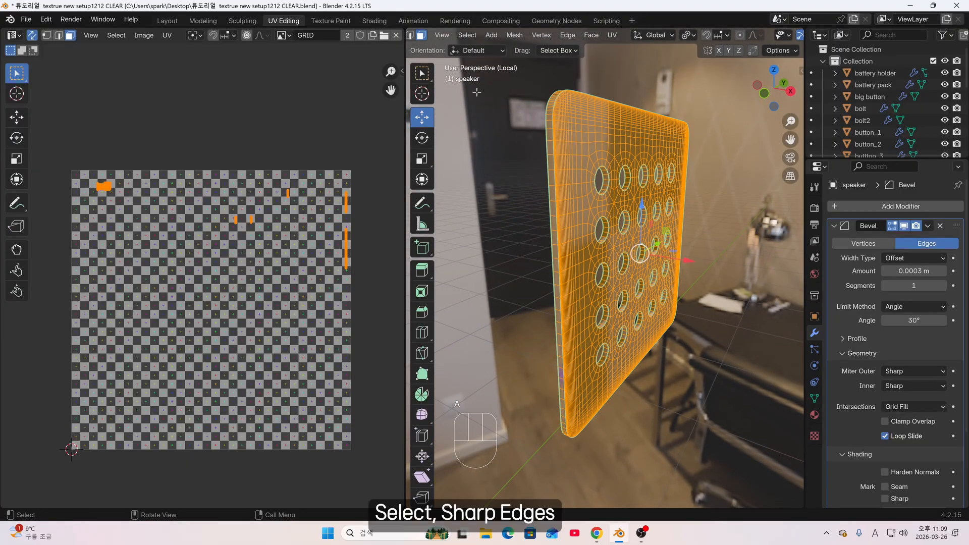
Select the speaker cover's sharp edges with a sharpness of 90° and mark them as seams
{"action": "left_click", "coordinate": [468, 35]}
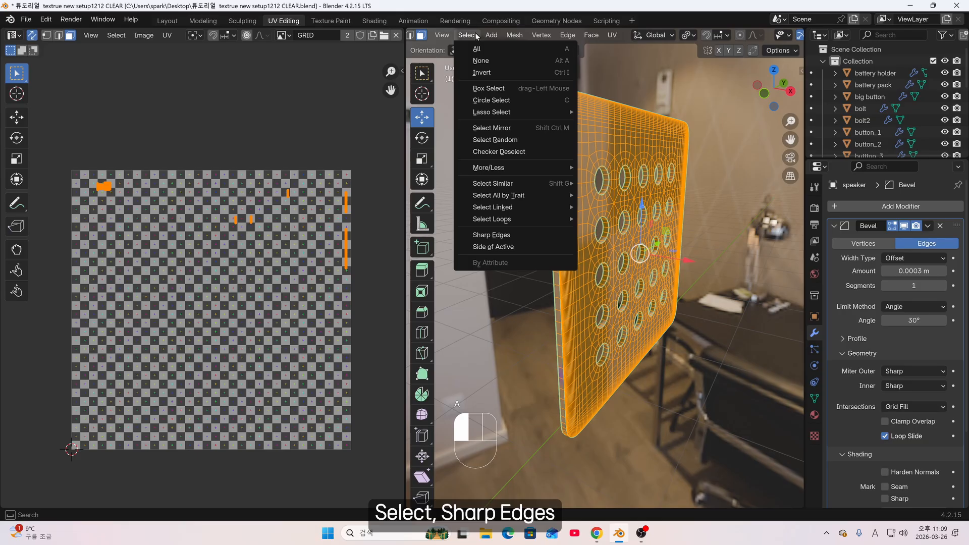
{"action": "left_click", "coordinate": [493, 235]}
{"action": "middle_click_drag", "start_coordinate": [494, 242], "coordinate": [558, 495]}
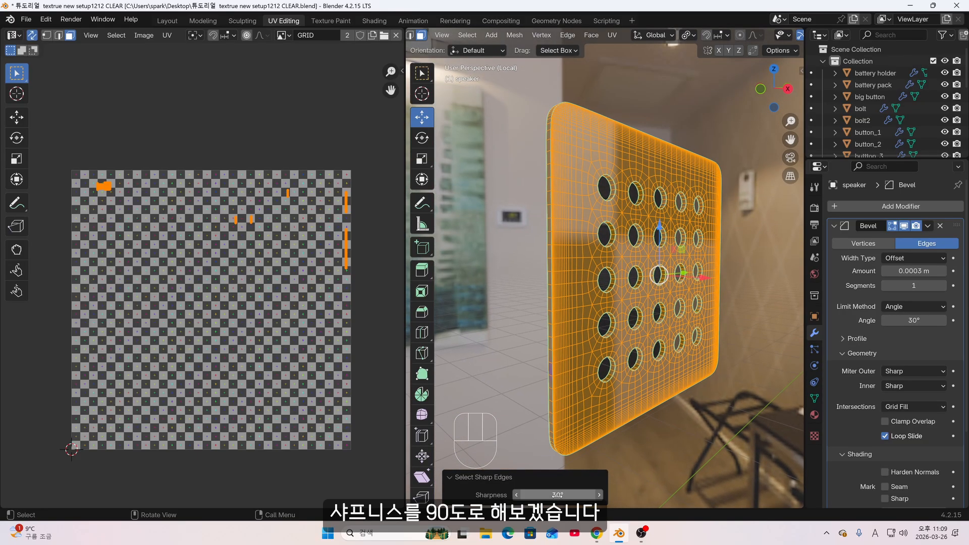
{"action": "key", "text": "Return"}
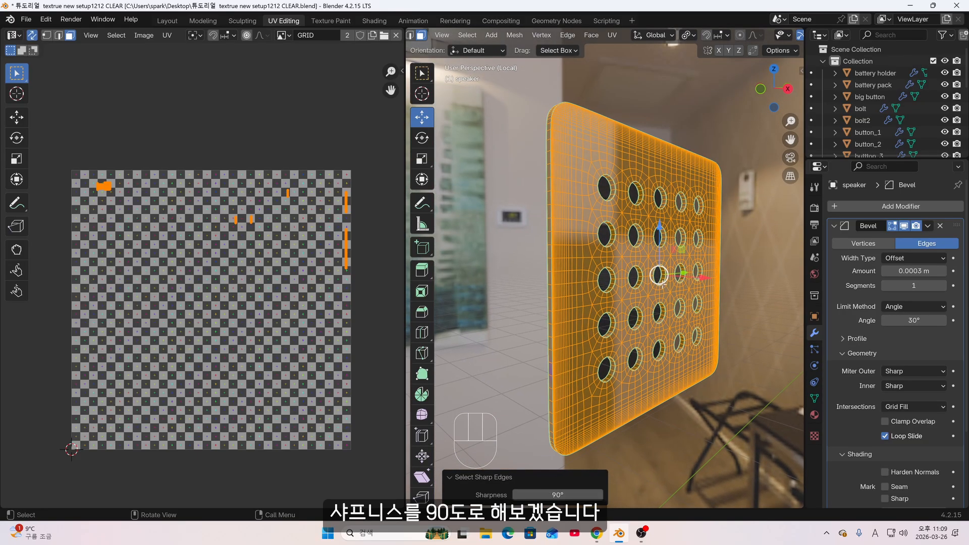
{"action": "key", "text": "u"}
{"action": "left_click", "coordinate": [637, 406]}
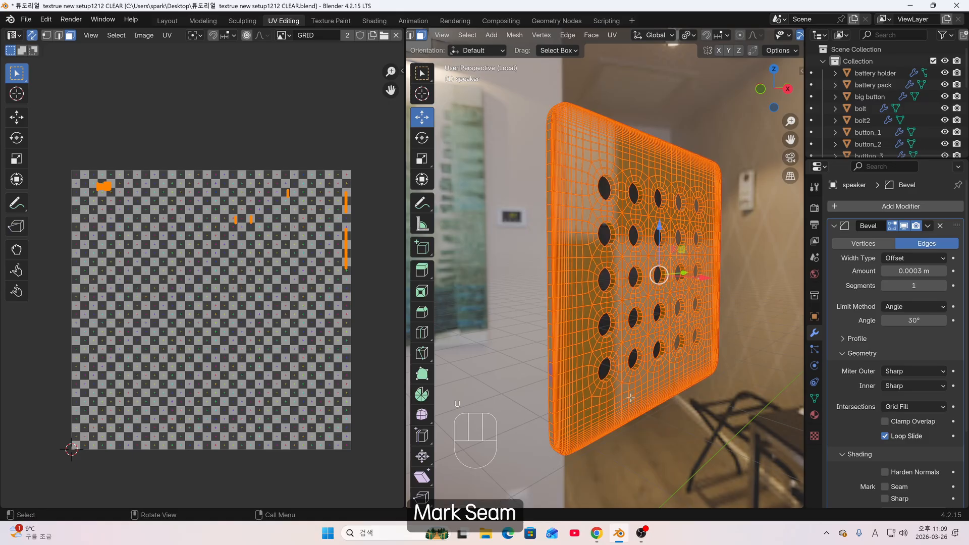
{"action": "left_click", "coordinate": [709, 449]}
Unwrap the whole speaker cover with the Angle Based method and examine the resulting UV islands
{"action": "middle_click_drag", "start_coordinate": [666, 424], "coordinate": [605, 345]}
{"action": "key", "text": "a"}
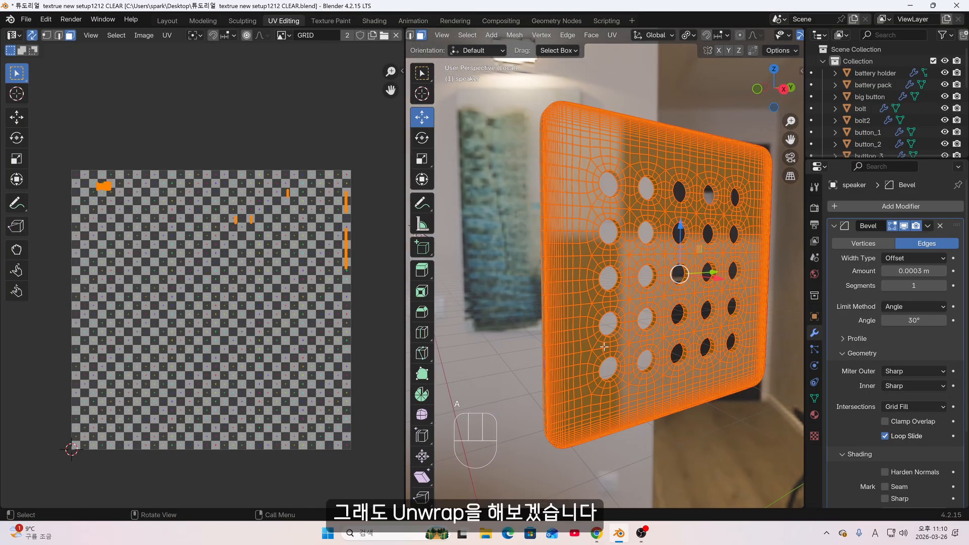
{"action": "key", "text": "u"}
{"action": "left_click", "coordinate": [562, 224]}
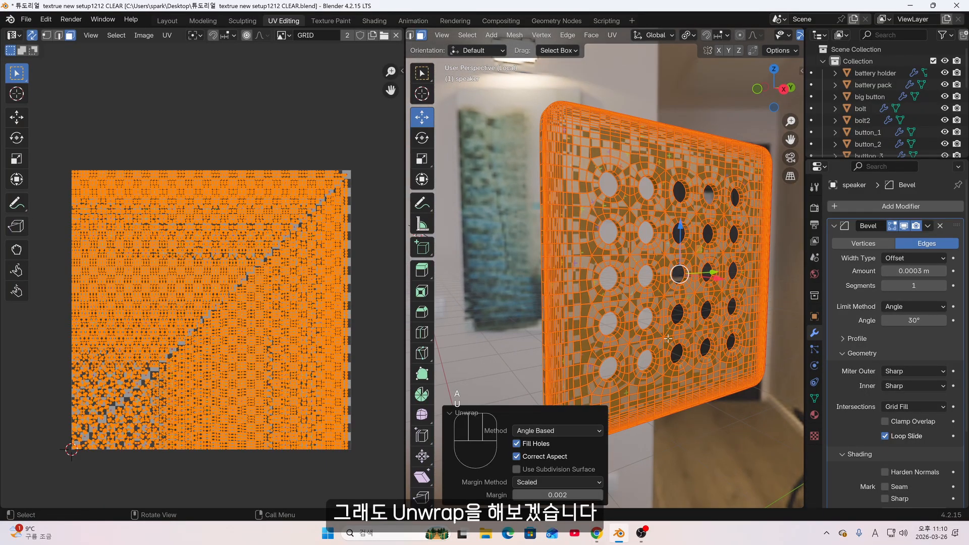
{"action": "scroll", "coordinate": [255, 292], "scroll_direction": "down", "scroll_amount": 2}
{"action": "scroll", "coordinate": [256, 292], "scroll_direction": "up", "scroll_amount": 3}
{"action": "scroll", "coordinate": [256, 292], "scroll_direction": "up", "scroll_amount": 2}
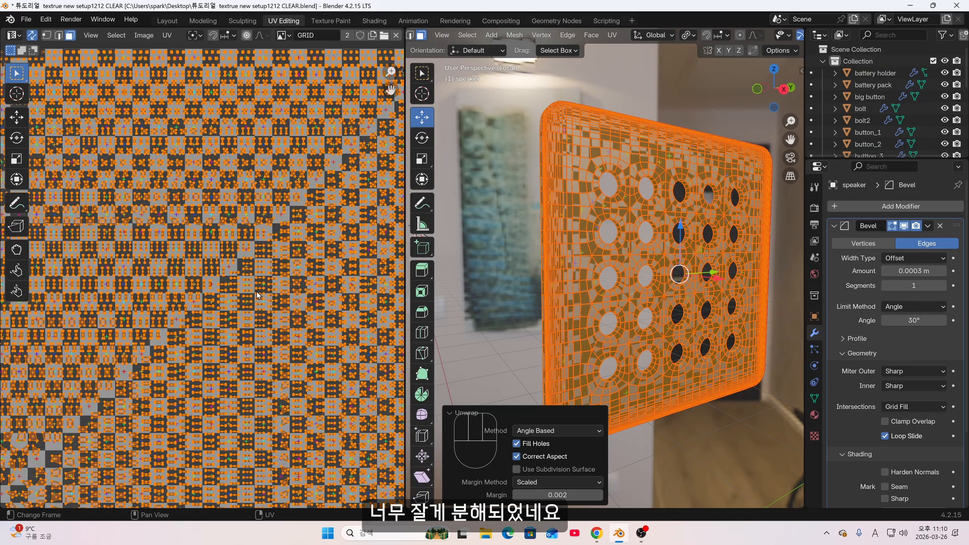
Return to Object Mode and check the checker texture on the front of the speaker cover
{"action": "key", "text": "Tab"}
{"action": "scroll", "coordinate": [636, 331], "scroll_direction": "down", "scroll_amount": 1}
{"action": "middle_click_drag", "start_coordinate": [617, 336], "coordinate": [566, 321]}
{"action": "scroll", "coordinate": [563, 337], "scroll_direction": "down", "scroll_amount": 2}
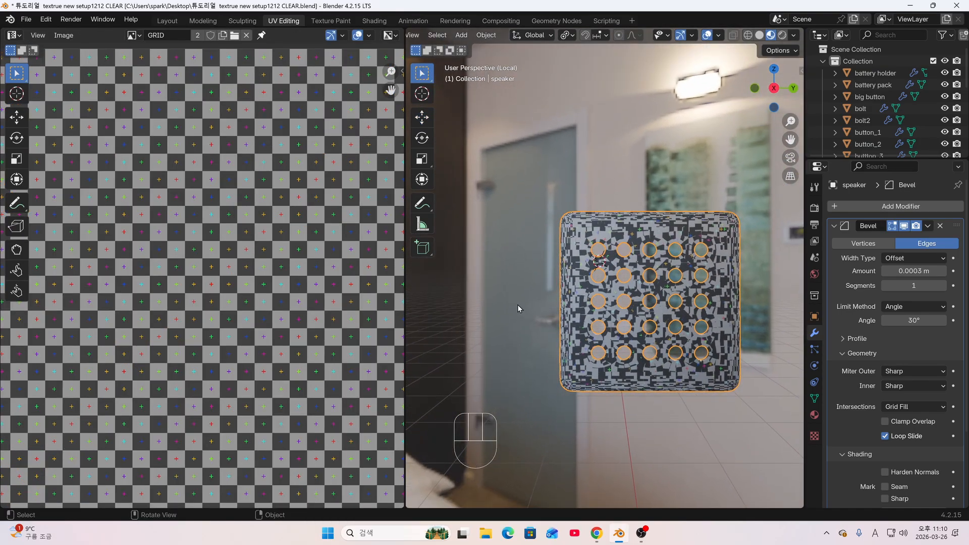
Undo the unwrap and the seam marking, and inspect the speaker cover in Object Mode
{"action": "key", "text": "ctrl+z"}
{"action": "key", "text": "ctrl+z"}
{"action": "scroll", "coordinate": [602, 312], "scroll_direction": "down", "scroll_amount": 1}
{"action": "middle_click_drag", "start_coordinate": [602, 312], "coordinate": [654, 314]}
{"action": "scroll", "coordinate": [626, 305], "scroll_direction": "up", "scroll_amount": 3}
{"action": "key", "text": "Tab"}
{"action": "scroll", "coordinate": [579, 289], "scroll_direction": "up", "scroll_amount": 2}
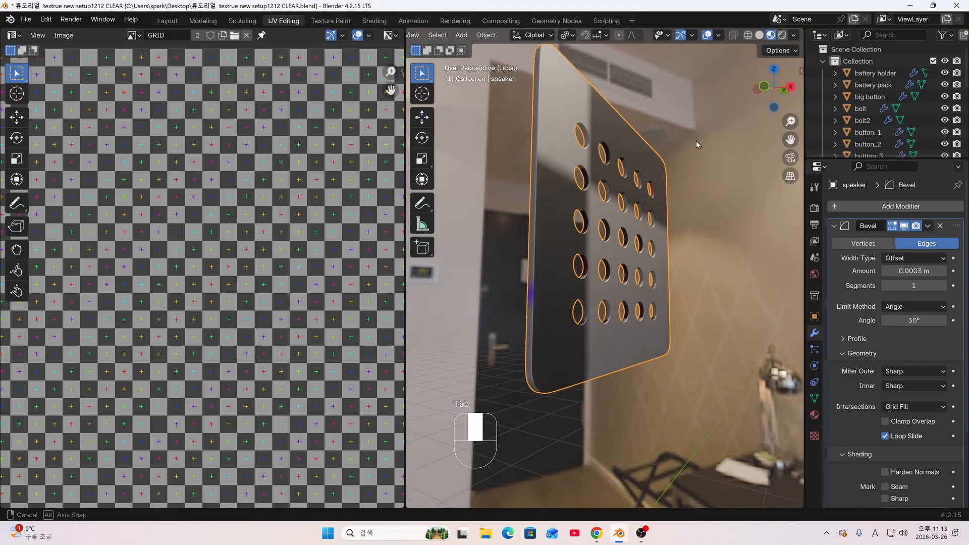
{"action": "mouse_move", "coordinate": [659, 158]}
{"action": "middle_mouse_down"}
{"action": "mouse_move", "coordinate": [652, 165]}
{"action": "mouse_move", "coordinate": [650, 156]}
{"action": "mouse_move", "coordinate": [656, 174]}
{"action": "middle_mouse_up"}
Open the speaker cover in Edit Mode and switch the viewport to Solid shading with the dark grey MatCap
{"action": "key", "text": "Tab"}
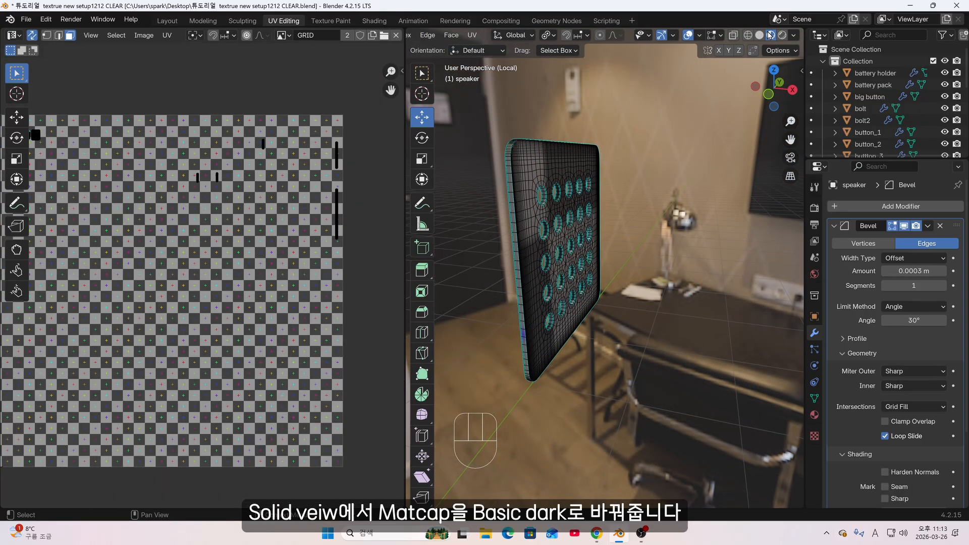
{"action": "left_click", "coordinate": [761, 34]}
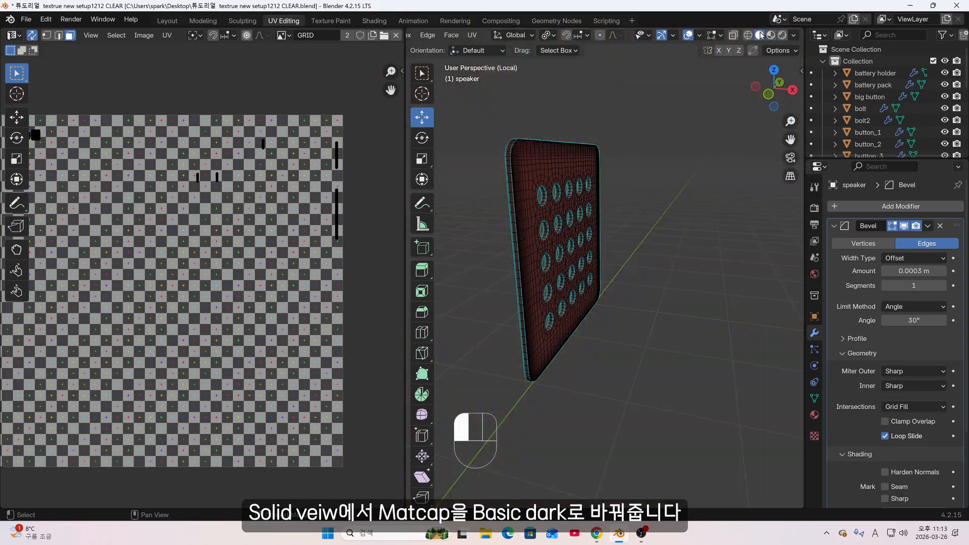
{"action": "left_click", "coordinate": [794, 35]}
{"action": "left_click", "coordinate": [785, 120]}
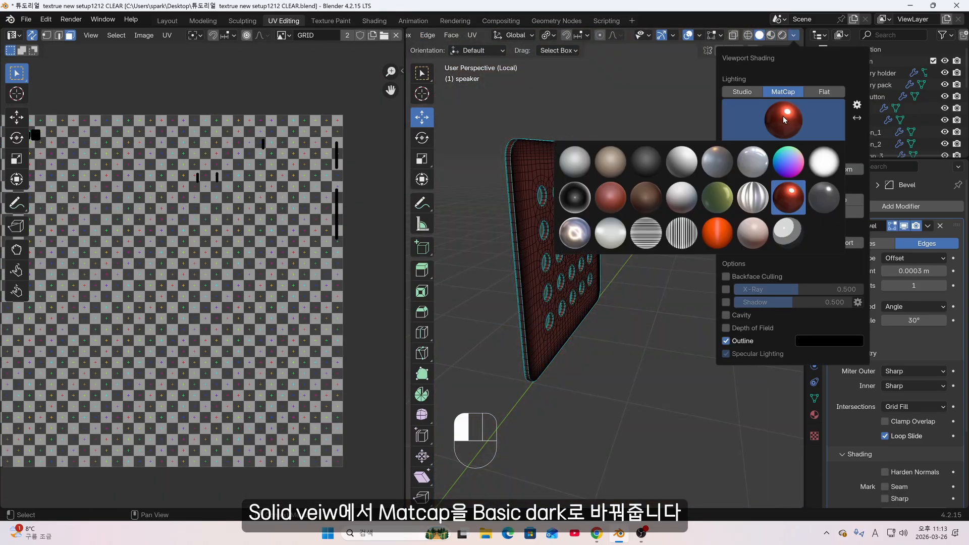
{"action": "left_click", "coordinate": [647, 168]}
In edge select mode, select the speaker cover's front outline edges along the left side and the top
{"action": "middle_click_drag", "start_coordinate": [587, 179], "coordinate": [607, 164]}
{"action": "scroll", "coordinate": [563, 174], "scroll_direction": "up", "scroll_amount": 2}
{"action": "middle_click_drag", "start_coordinate": [520, 153], "coordinate": [532, 153]}
{"action": "scroll", "coordinate": [531, 152], "scroll_direction": "up", "scroll_amount": 1}
{"action": "key", "text": "2"}
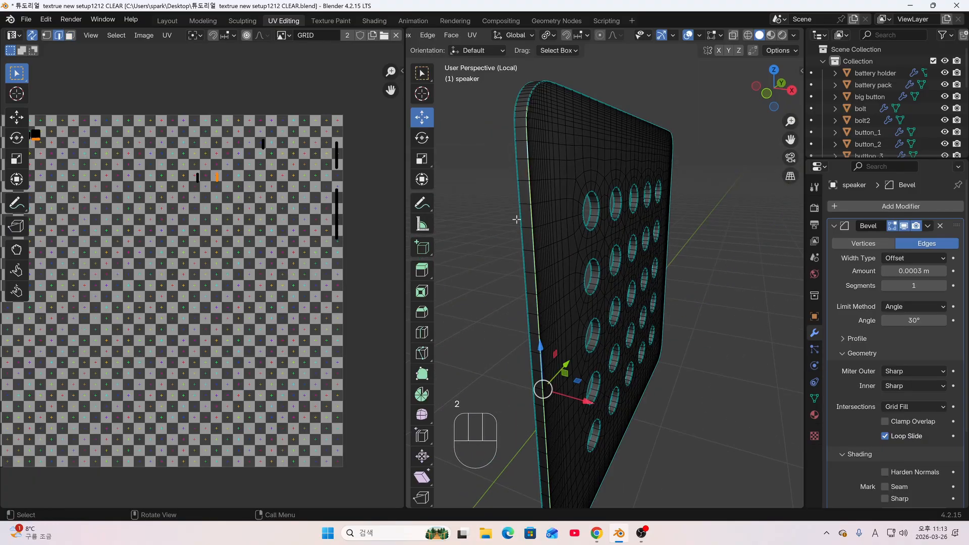
{"action": "middle_click_drag", "start_coordinate": [516, 219], "coordinate": [586, 128]}
{"action": "left_click", "coordinate": [491, 246], "text": "alt"}
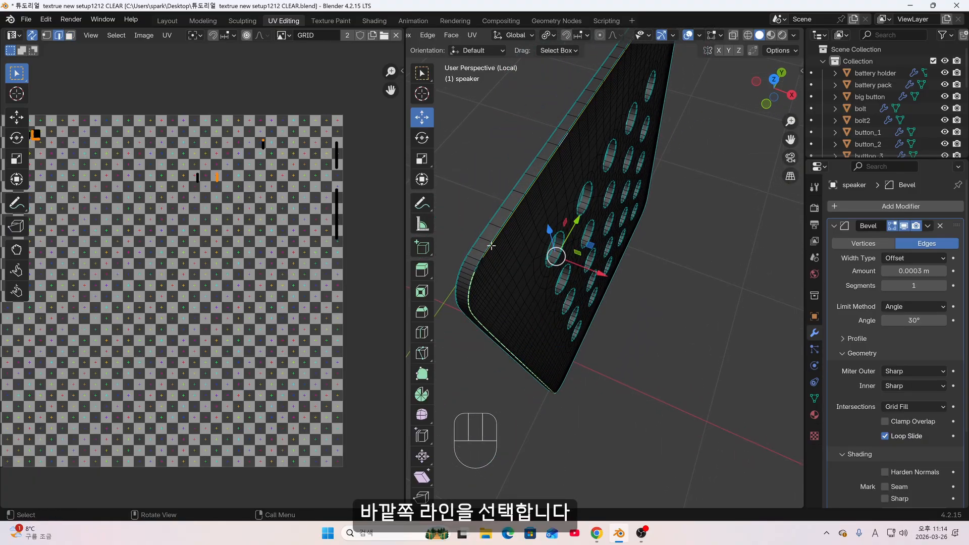
Extend the edge selection along the front outline around the cover's rounded top corners, undoing any mis-picks
{"action": "scroll", "coordinate": [491, 246], "scroll_direction": "up", "scroll_amount": 3}
{"action": "left_click", "coordinate": [489, 286], "text": "alt+shift"}
{"action": "key", "text": "ctrl+z"}
{"action": "middle_click_drag", "start_coordinate": [489, 286], "coordinate": [438, 241]}
{"action": "key", "text": "ctrl+z"}
{"action": "left_click", "coordinate": [485, 238], "text": "alt+shift"}
{"action": "scroll", "coordinate": [439, 241], "scroll_direction": "down", "scroll_amount": 3}
{"action": "middle_click_drag", "start_coordinate": [439, 240], "coordinate": [440, 242], "text": "shift"}
{"action": "scroll", "coordinate": [602, 234], "scroll_direction": "up", "scroll_amount": 3}
{"action": "middle_click_drag", "start_coordinate": [601, 233], "coordinate": [619, 147]}
{"action": "left_click", "coordinate": [619, 147], "text": "alt+shift"}
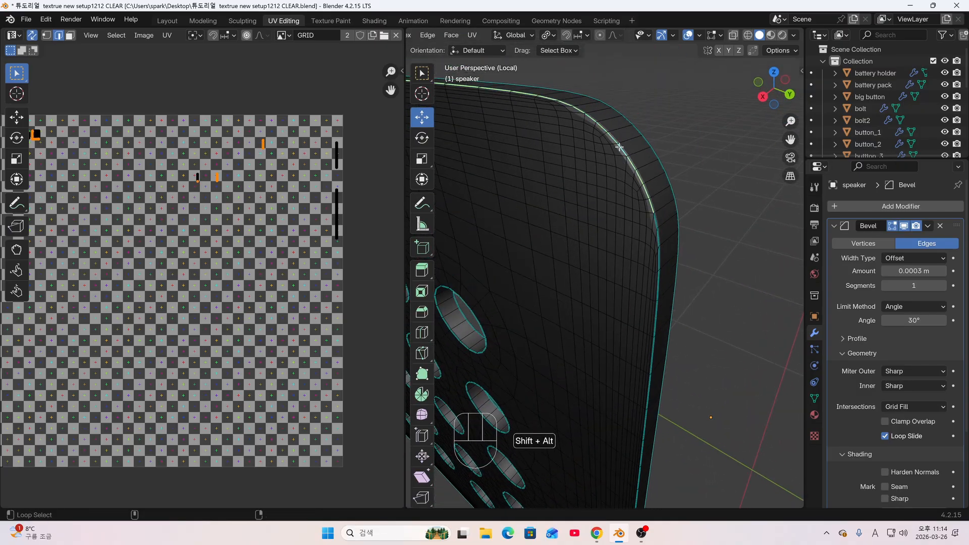
Add the front outline edges running down the cover's right side to the selection
{"action": "mouse_move", "coordinate": [641, 441]}
{"action": "middle_mouse_down", "text": "shift"}
{"action": "mouse_move", "coordinate": [650, 331]}
{"action": "mouse_move", "coordinate": [650, 427]}
{"action": "middle_mouse_up", "text": "shift"}
{"action": "key", "text": "ctrl+z"}
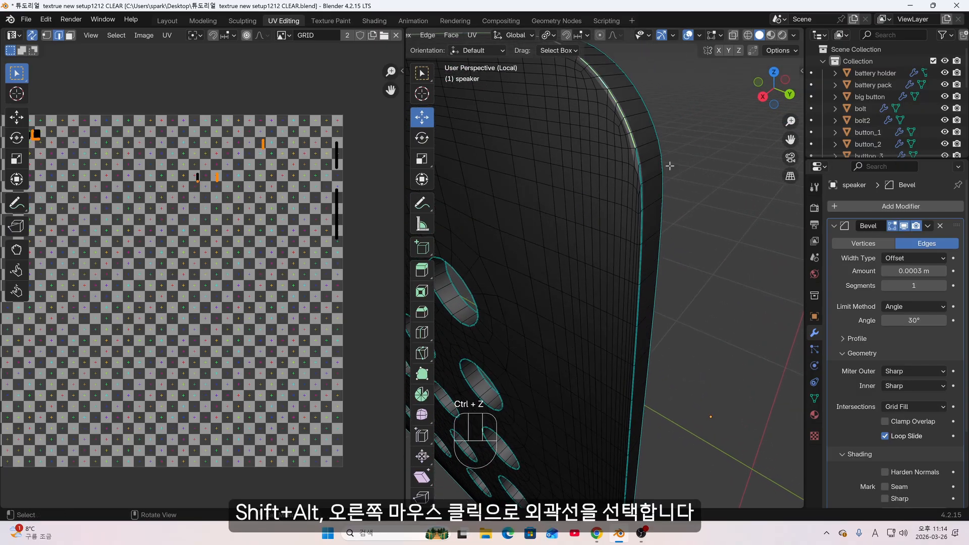
{"action": "left_click", "coordinate": [638, 159], "text": "alt+shift"}
{"action": "scroll", "coordinate": [651, 201], "scroll_direction": "down", "scroll_amount": 4}
{"action": "middle_click_drag", "start_coordinate": [686, 333], "coordinate": [707, 214], "text": "shift"}
{"action": "middle_click_drag", "start_coordinate": [671, 381], "coordinate": [688, 335]}
{"action": "scroll", "coordinate": [688, 336], "scroll_direction": "up", "scroll_amount": 4}
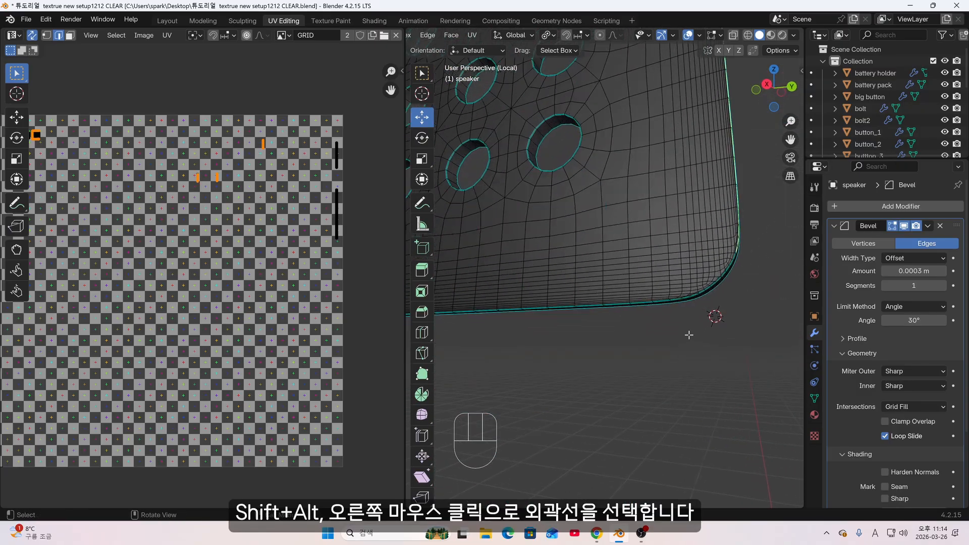
Add the front outline's bottom edges and remaining corner, plus a short edge across the rim's thickness, to the selection
{"action": "left_click", "coordinate": [658, 296], "text": "alt+shift"}
{"action": "middle_click_drag", "start_coordinate": [671, 303], "coordinate": [768, 309]}
{"action": "scroll", "coordinate": [757, 310], "scroll_direction": "down", "scroll_amount": 3}
{"action": "middle_click_drag", "start_coordinate": [656, 353], "coordinate": [464, 374], "text": "shift"}
{"action": "middle_click_drag", "start_coordinate": [465, 374], "coordinate": [631, 331]}
{"action": "left_click", "coordinate": [498, 320], "text": "alt+shift"}
{"action": "scroll", "coordinate": [587, 360], "scroll_direction": "down", "scroll_amount": 3}
{"action": "left_click", "coordinate": [533, 395], "text": "shift"}
{"action": "middle_click_drag", "start_coordinate": [532, 395], "coordinate": [571, 323], "text": "shift"}
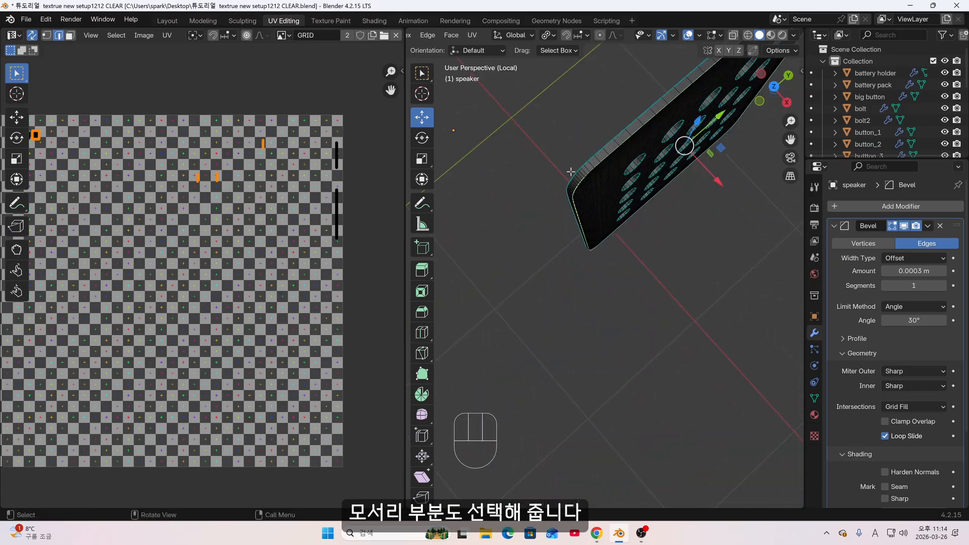
Check that the front outline is selected all the way around the speaker cover and mark the selected edges as seams
{"action": "middle_click_drag", "start_coordinate": [571, 171], "coordinate": [573, 203]}
{"action": "middle_click_drag", "start_coordinate": [688, 246], "coordinate": [581, 320], "text": "shift"}
{"action": "middle_click_drag", "start_coordinate": [580, 320], "coordinate": [525, 336]}
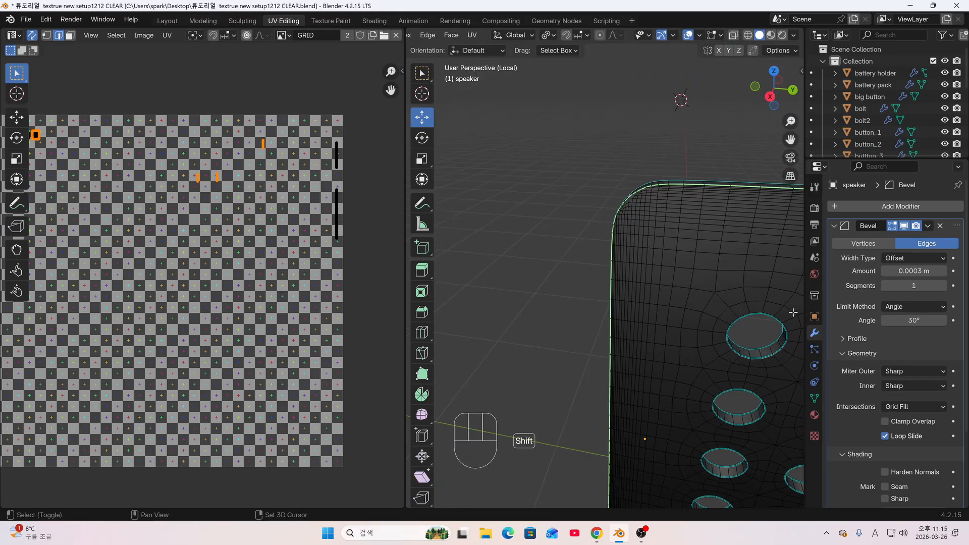
{"action": "middle_click_drag", "start_coordinate": [645, 439], "coordinate": [634, 267], "text": "shift"}
{"action": "middle_click_drag", "start_coordinate": [727, 182], "coordinate": [591, 224], "text": "shift"}
{"action": "middle_click_drag", "start_coordinate": [706, 216], "coordinate": [634, 157]}
{"action": "middle_click_drag", "start_coordinate": [671, 256], "coordinate": [627, 300]}
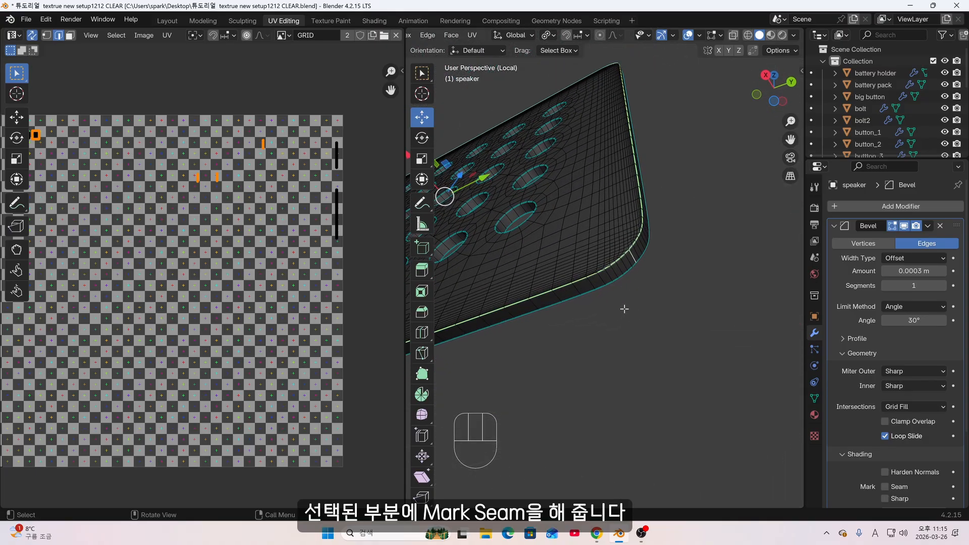
{"action": "key", "text": "u"}
{"action": "left_click", "coordinate": [616, 297]}
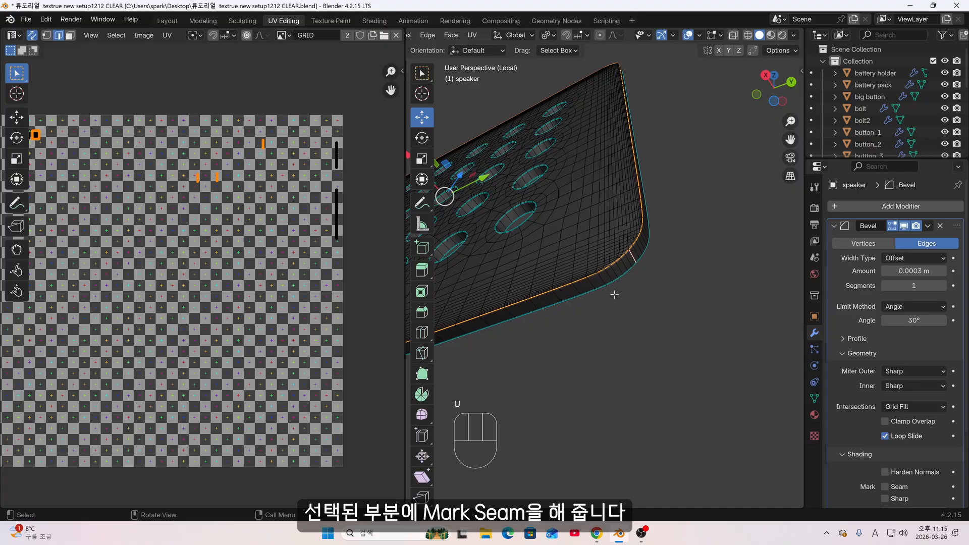
{"action": "left_click", "coordinate": [655, 325]}
Select the whole speaker cover mesh and unwrap it along the marked seams
{"action": "middle_click_drag", "start_coordinate": [592, 290], "coordinate": [645, 367]}
{"action": "scroll", "coordinate": [674, 357], "scroll_direction": "down", "scroll_amount": 3}
{"action": "key", "text": "a"}
{"action": "key", "text": "u"}
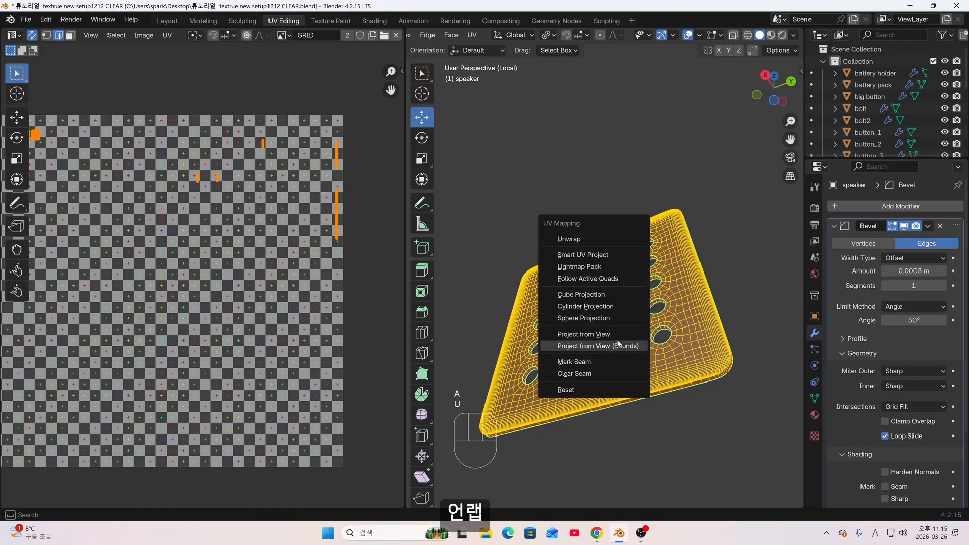
{"action": "left_click", "coordinate": [577, 237]}
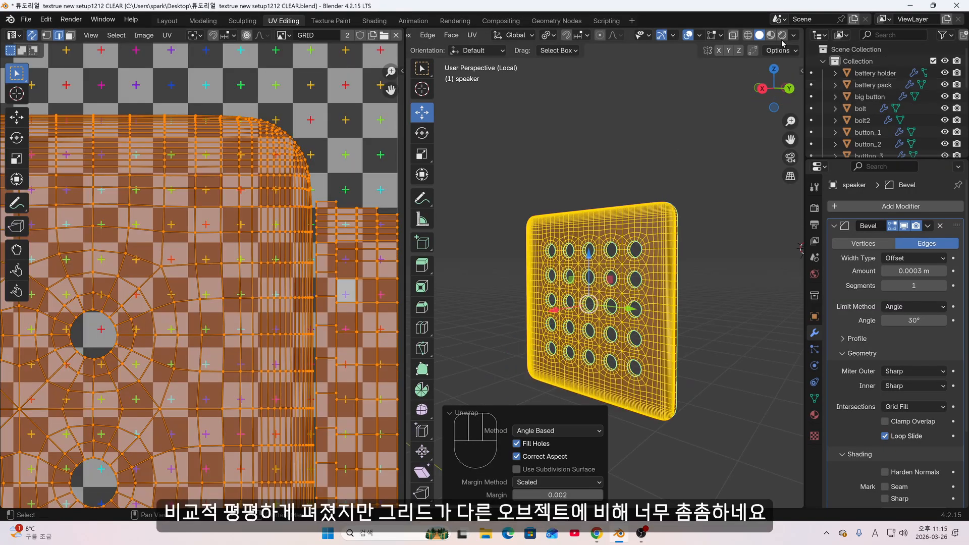
Switch the viewport to Material Preview and check the cover's checker density and UV layout, finishing in Object Mode
{"action": "left_click", "coordinate": [771, 35]}
{"action": "key", "text": "Tab"}
{"action": "middle_click_drag", "start_coordinate": [680, 206], "coordinate": [687, 177], "text": "shift"}
{"action": "scroll", "coordinate": [719, 212], "scroll_direction": "up", "scroll_amount": 3}
{"action": "scroll", "coordinate": [720, 183], "scroll_direction": "down", "scroll_amount": 1}
{"action": "key", "text": "Tab"}
{"action": "scroll", "coordinate": [276, 253], "scroll_direction": "down", "scroll_amount": 5}
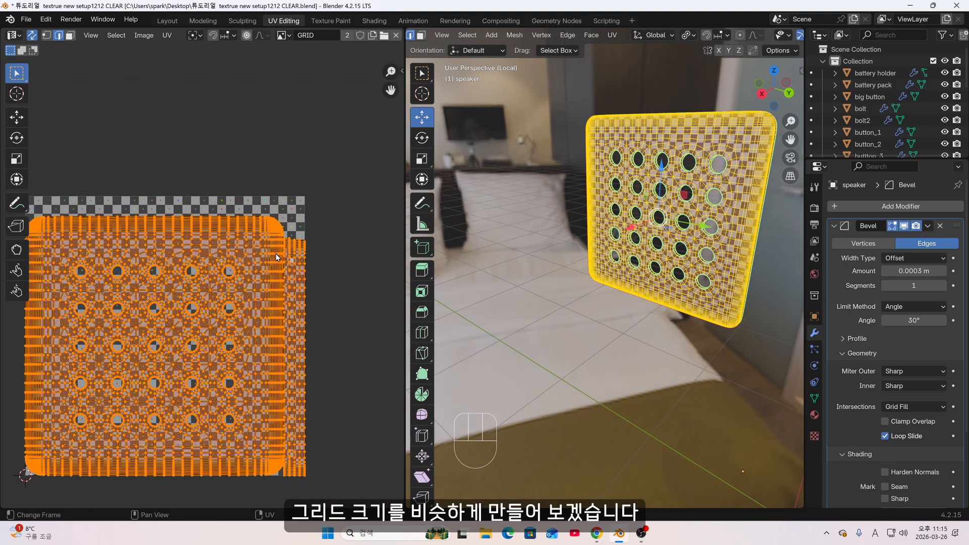
{"action": "key", "text": "Tab"}
{"action": "middle_click_drag", "start_coordinate": [608, 236], "coordinate": [601, 238]}
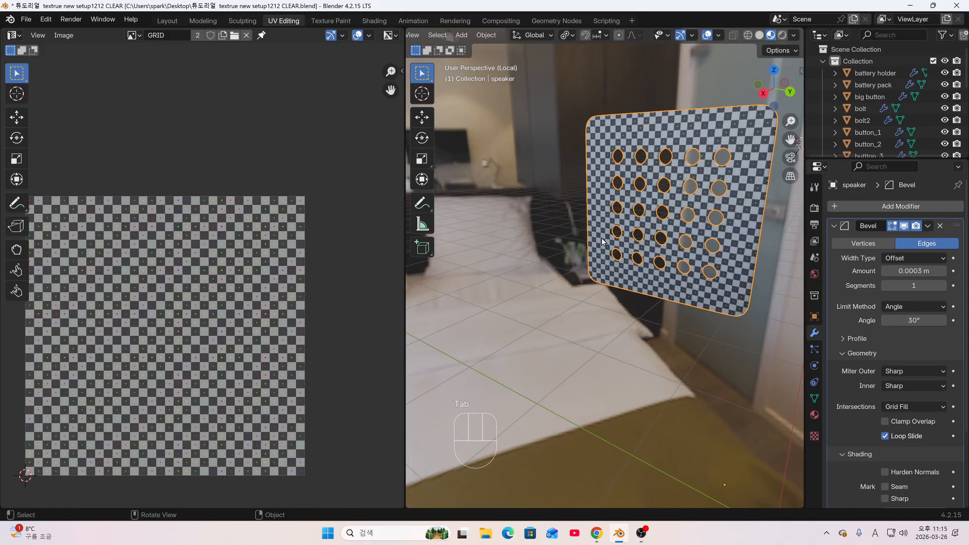
Return from the isolated view to the full model and add the main body side and main body to the speaker cover selection
{"action": "key", "text": "KP_Divide"}
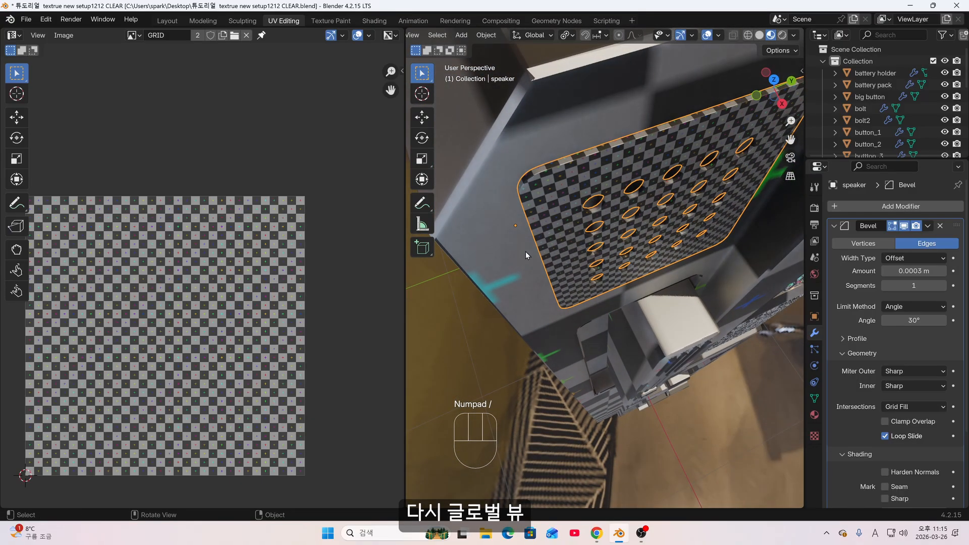
{"action": "middle_click_drag", "start_coordinate": [526, 251], "coordinate": [534, 220]}
{"action": "left_click", "coordinate": [498, 236], "text": "shift"}
{"action": "scroll", "coordinate": [487, 252], "scroll_direction": "down", "scroll_amount": 4}
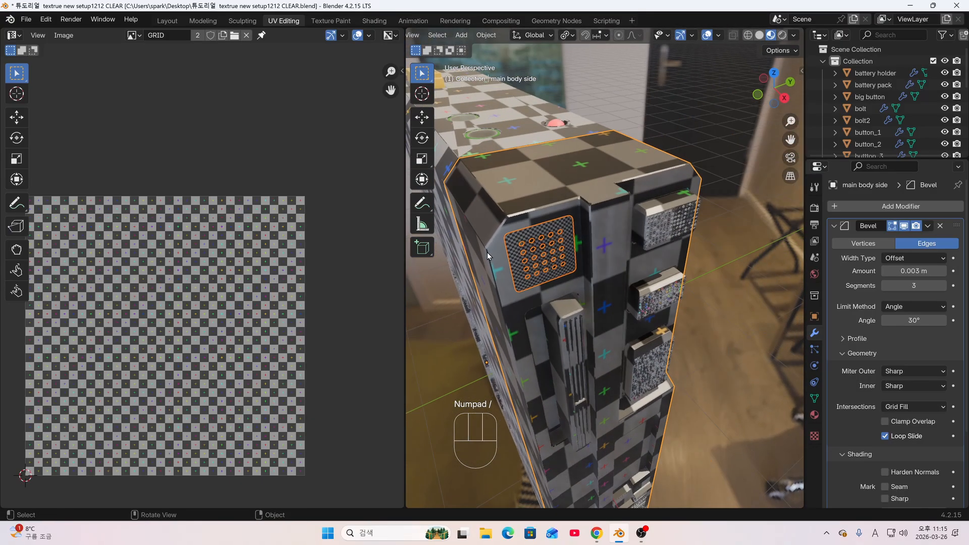
{"action": "middle_click_drag", "start_coordinate": [486, 252], "coordinate": [630, 247], "text": "shift"}
{"action": "left_click", "coordinate": [507, 165], "text": "shift"}
{"action": "scroll", "coordinate": [518, 208], "scroll_direction": "down", "scroll_amount": 4}
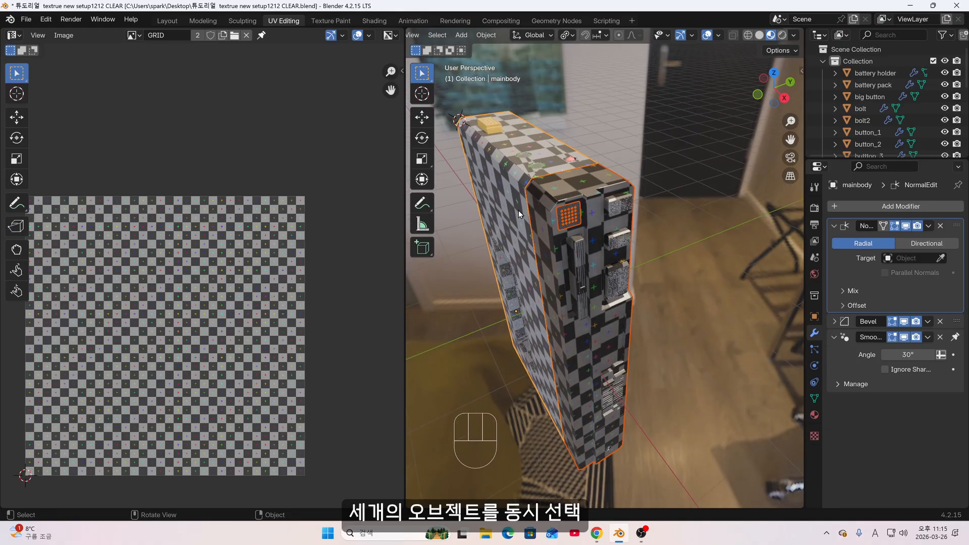
{"action": "middle_click_drag", "start_coordinate": [519, 210], "coordinate": [574, 196]}
Enter Edit Mode on the three parts, select all their geometry, apply Average Islands Scale to the UVs and return to Object Mode
{"action": "key", "text": "Tab"}
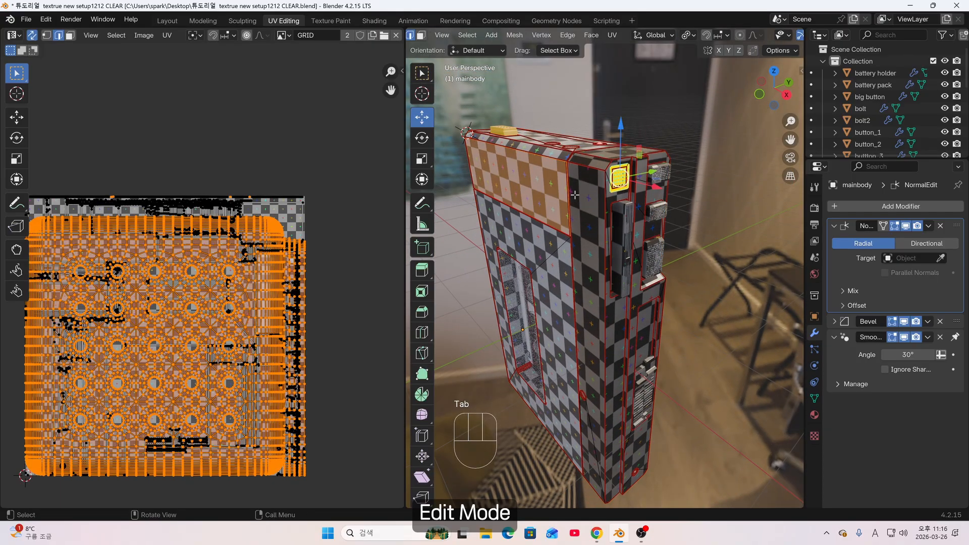
{"action": "key", "text": "a"}
{"action": "key", "text": "Escape"}
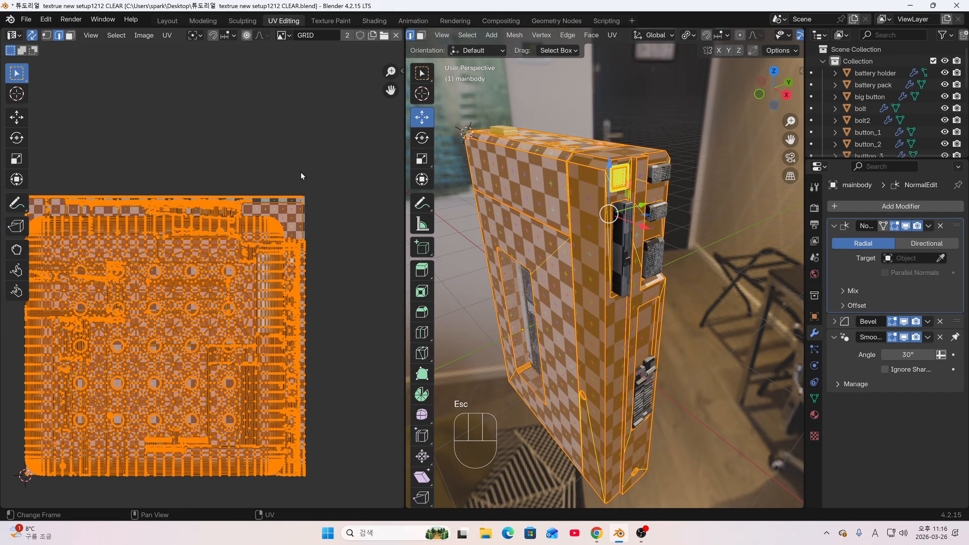
{"action": "left_click", "coordinate": [167, 35]}
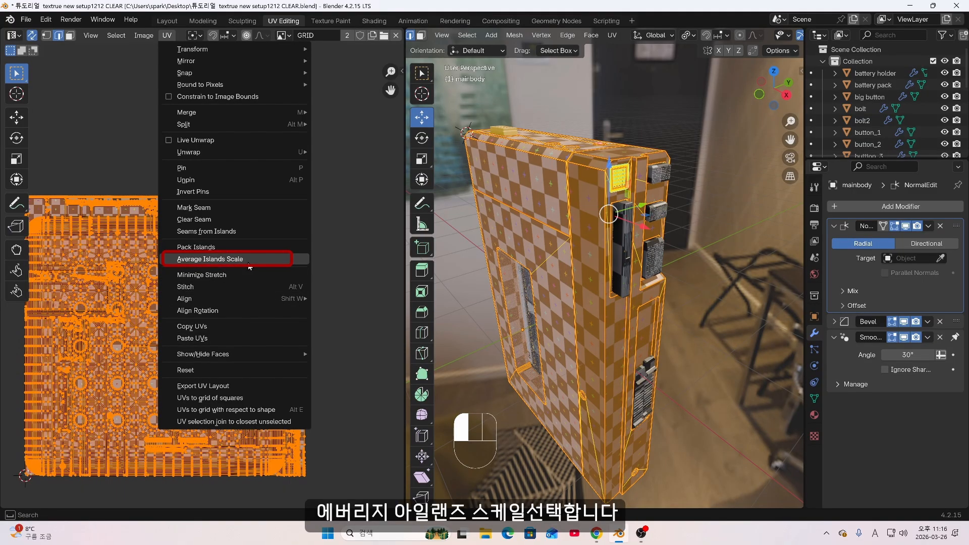
{"action": "left_click", "coordinate": [248, 262]}
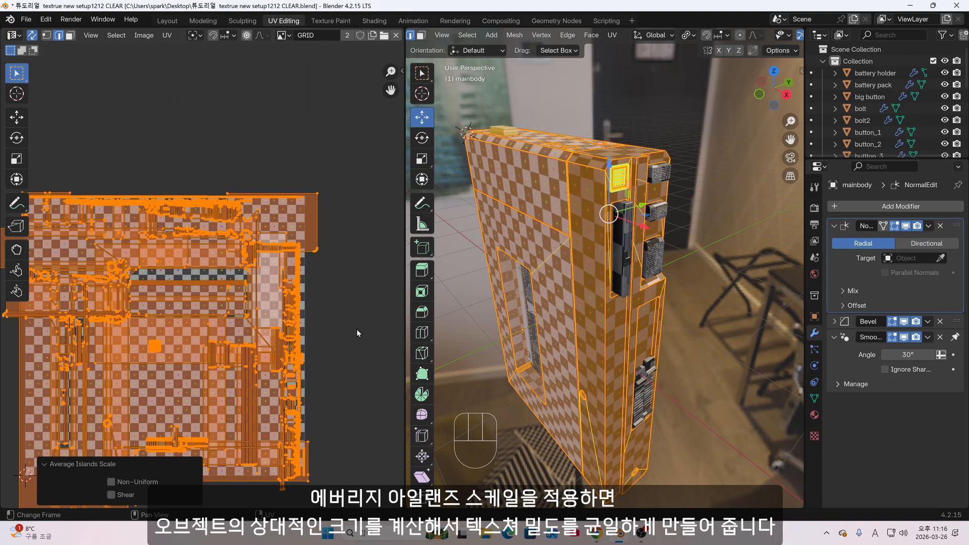
{"action": "middle_click_drag", "start_coordinate": [598, 360], "coordinate": [556, 212]}
{"action": "key", "text": "Tab"}
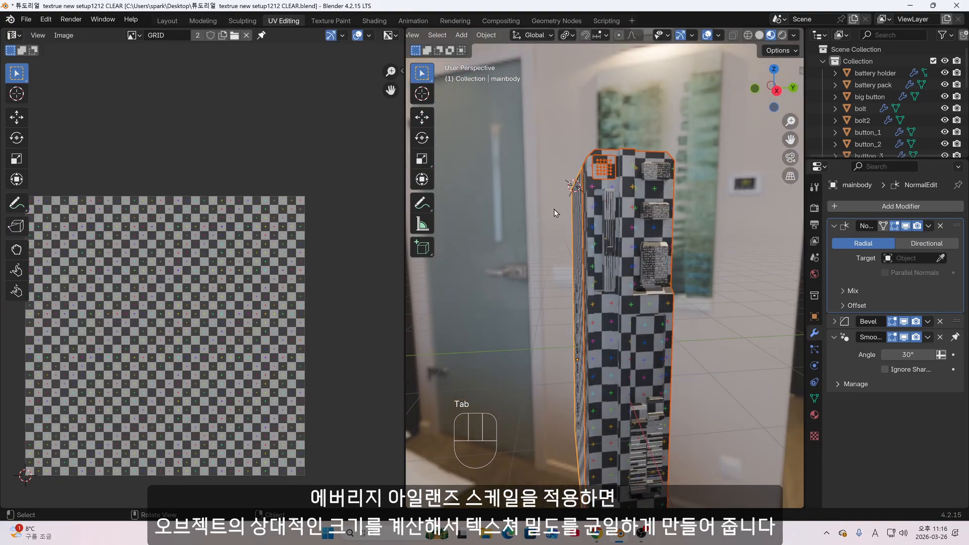
Pack the UV islands of the speaker cover, main body side and main body into one tile, finishing in Object Mode
{"action": "scroll", "coordinate": [556, 212], "scroll_direction": "up", "scroll_amount": 4}
{"action": "middle_click_drag", "start_coordinate": [657, 170], "coordinate": [510, 200], "text": "shift"}
{"action": "scroll", "coordinate": [606, 194], "scroll_direction": "up", "scroll_amount": 3}
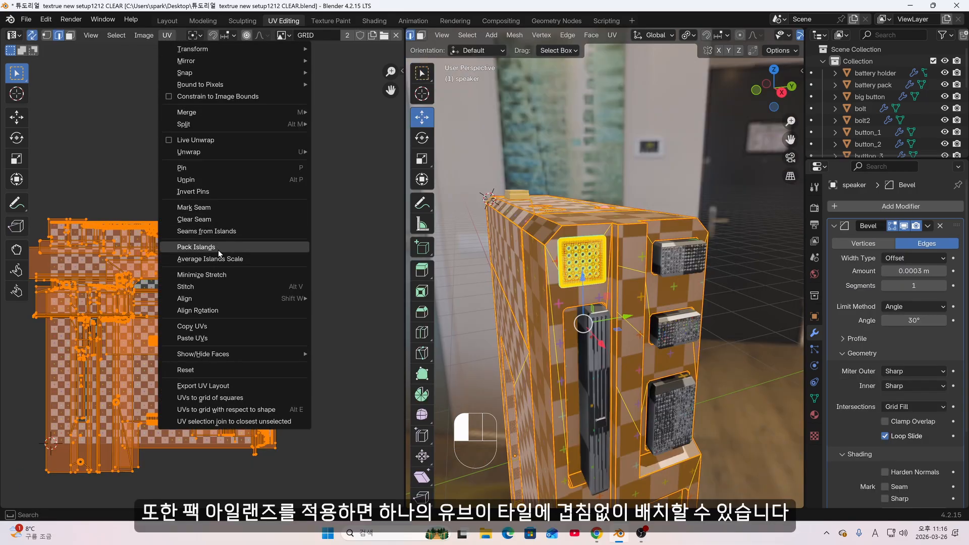
{"action": "left_click", "coordinate": [218, 249]}
{"action": "left_click", "coordinate": [205, 432]}
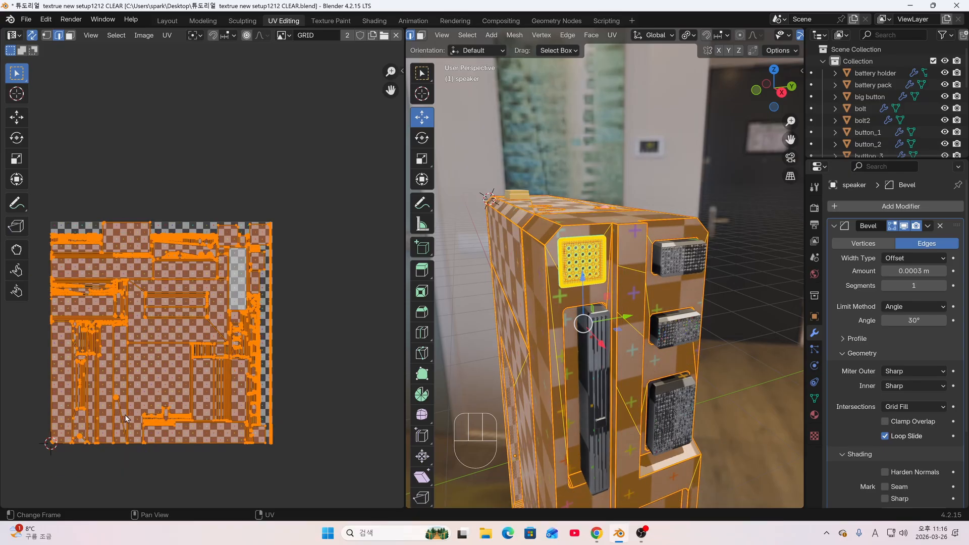
{"action": "middle_click_drag", "start_coordinate": [609, 326], "coordinate": [547, 284]}
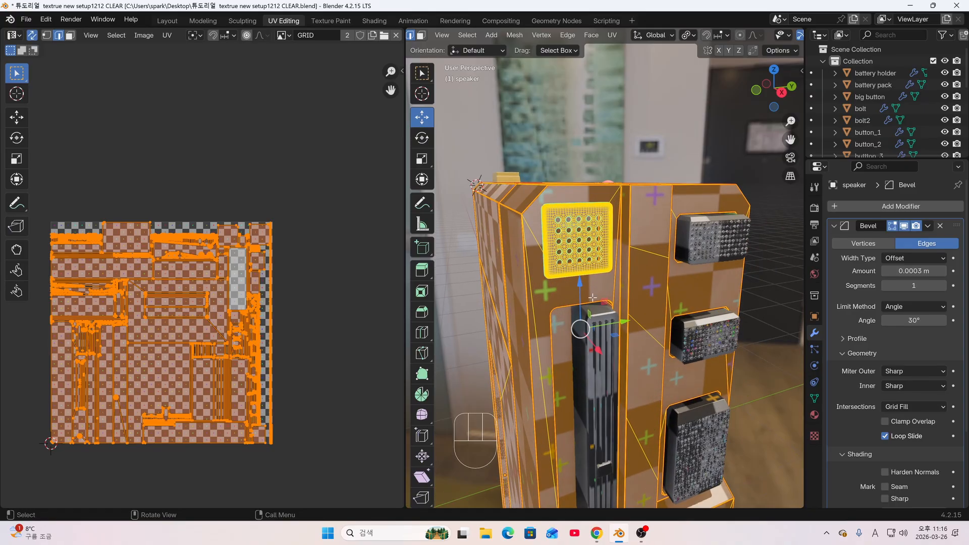
{"action": "key", "text": "Tab"}
Select the long grooved big button on the player's side and isolate it in local view
{"action": "left_click", "coordinate": [546, 283]}
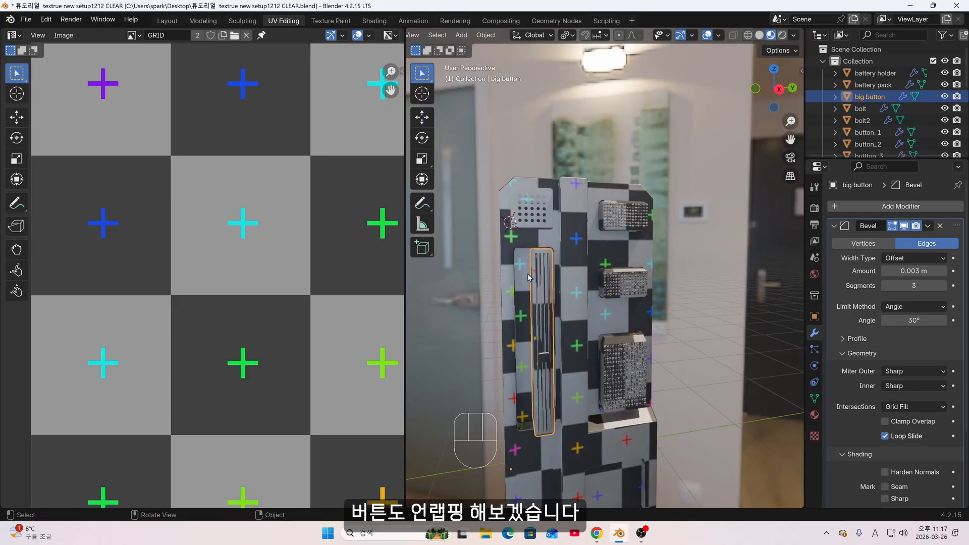
{"action": "key", "text": "KP_Divide"}
{"action": "middle_click_drag", "start_coordinate": [533, 257], "coordinate": [660, 188]}
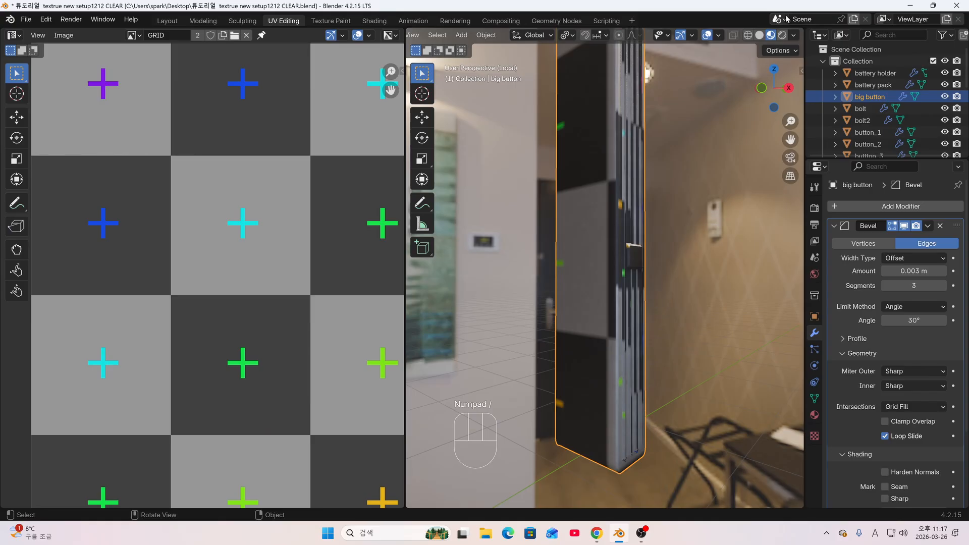
Switch the viewport to Solid shading with the glossy red MatCap and inspect the groove ends of the big button for bevel problems
{"action": "left_click", "coordinate": [761, 35]}
{"action": "left_click", "coordinate": [794, 35]}
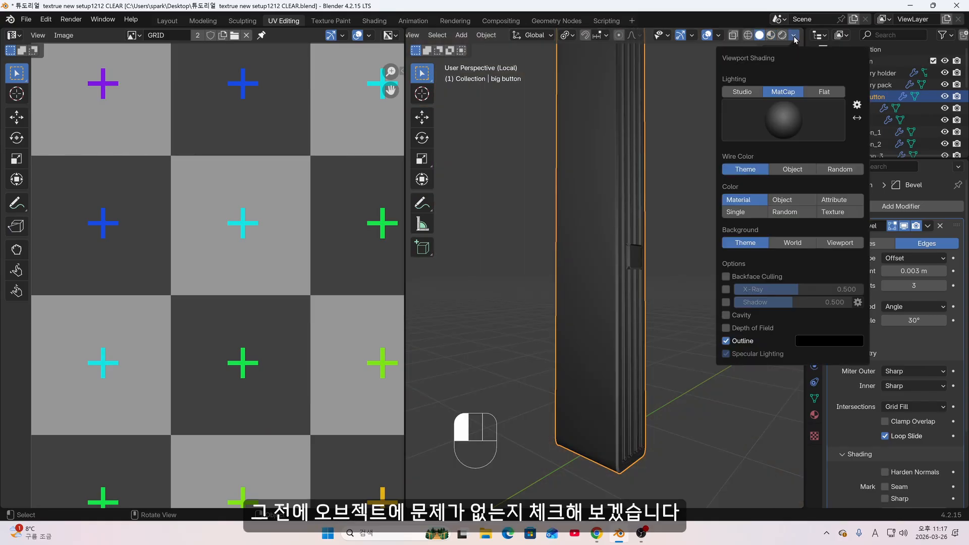
{"action": "left_click", "coordinate": [783, 116]}
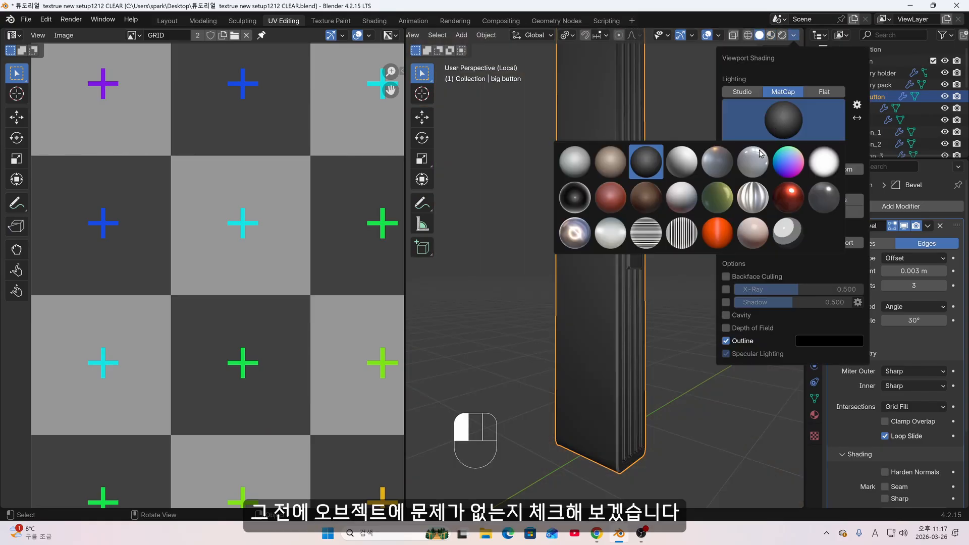
{"action": "left_click", "coordinate": [789, 205]}
{"action": "middle_click_drag", "start_coordinate": [611, 206], "coordinate": [629, 102]}
{"action": "scroll", "coordinate": [639, 141], "scroll_direction": "down", "scroll_amount": 3}
{"action": "scroll", "coordinate": [626, 103], "scroll_direction": "up", "scroll_amount": 6}
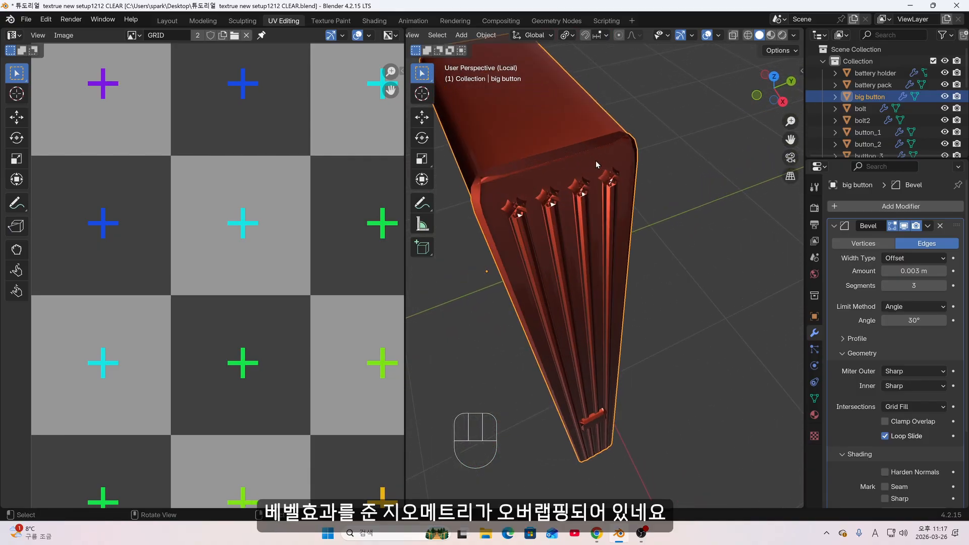
{"action": "scroll", "coordinate": [596, 161], "scroll_direction": "up", "scroll_amount": 1}
{"action": "middle_click_drag", "start_coordinate": [596, 161], "coordinate": [600, 113]}
{"action": "middle_click_drag", "start_coordinate": [585, 219], "coordinate": [601, 140]}
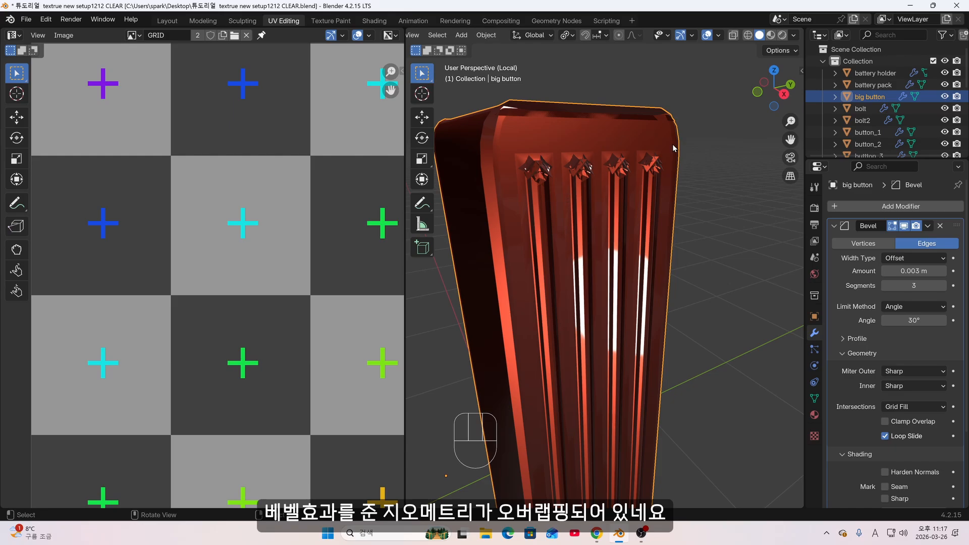
Collapse the Bevel modifier's settings and turn on the Wireframe overlay for the big button
{"action": "left_click", "coordinate": [832, 229]}
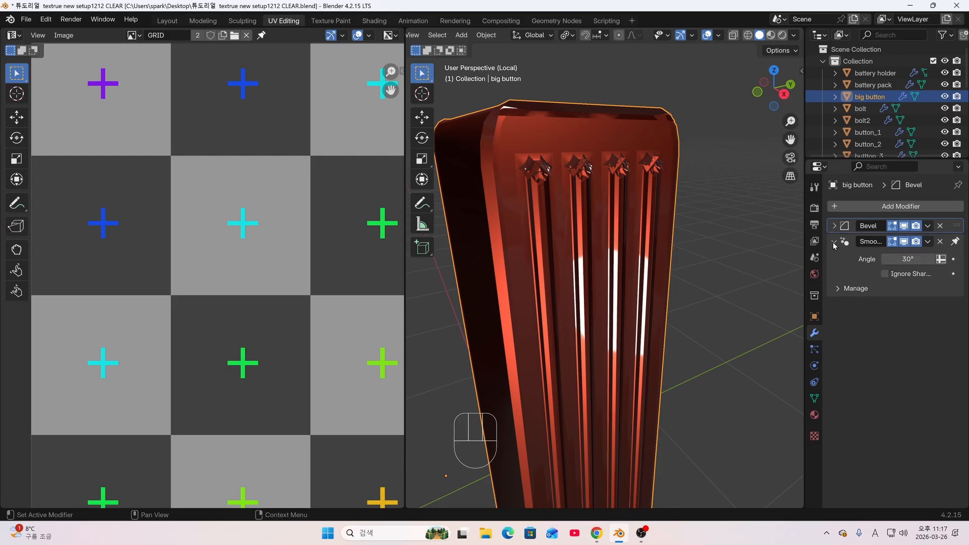
{"action": "middle_click_drag", "start_coordinate": [650, 192], "coordinate": [645, 167]}
{"action": "left_click", "coordinate": [718, 34]}
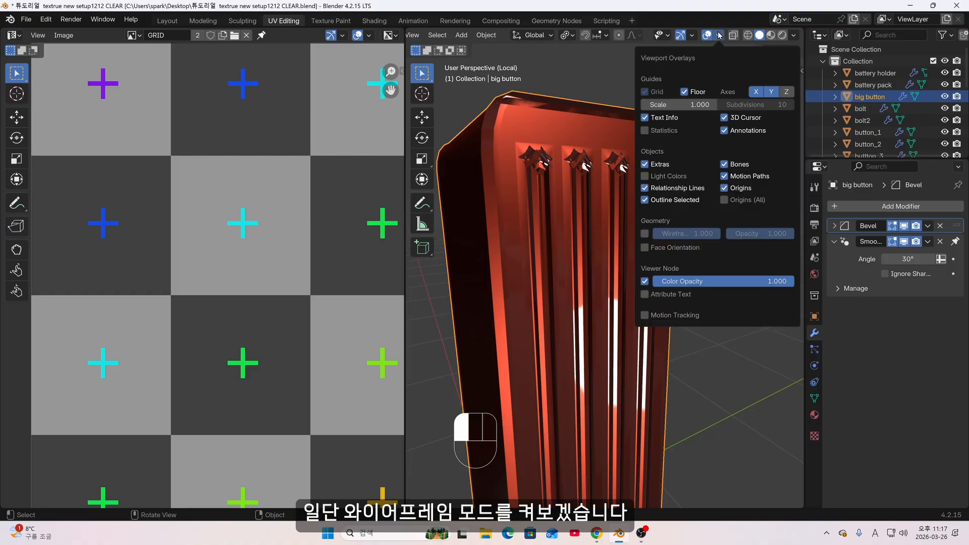
{"action": "left_click", "coordinate": [646, 235]}
{"action": "scroll", "coordinate": [529, 177], "scroll_direction": "up", "scroll_amount": 4}
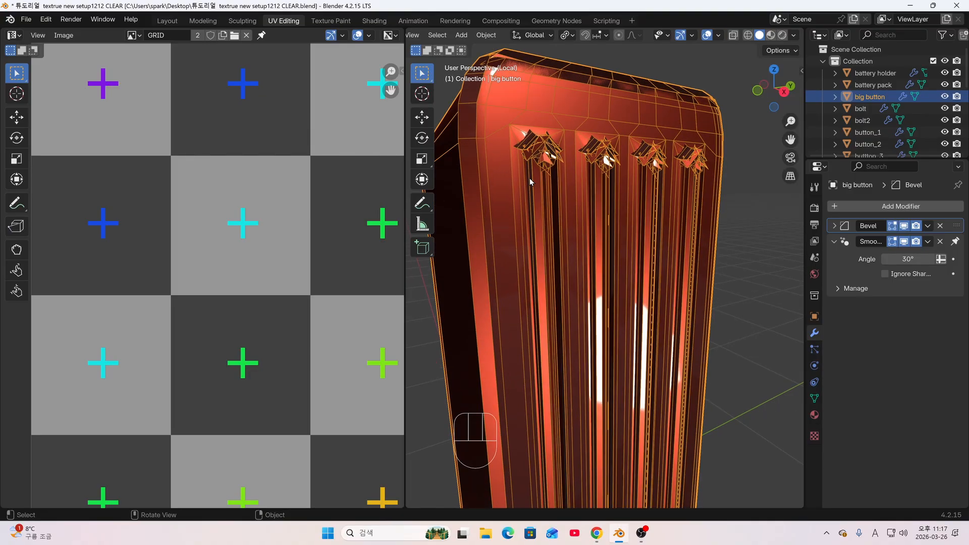
Examine the bevelled geometry at the groove ends and rounded corner of the big button in Edit Mode with vertex selection
{"action": "key", "text": "Tab"}
{"action": "key", "text": "1"}
{"action": "middle_click_drag", "start_coordinate": [547, 168], "coordinate": [625, 256]}
{"action": "scroll", "coordinate": [581, 187], "scroll_direction": "up", "scroll_amount": 3}
{"action": "left_click", "coordinate": [591, 204]}
{"action": "scroll", "coordinate": [592, 202], "scroll_direction": "up", "scroll_amount": 1}
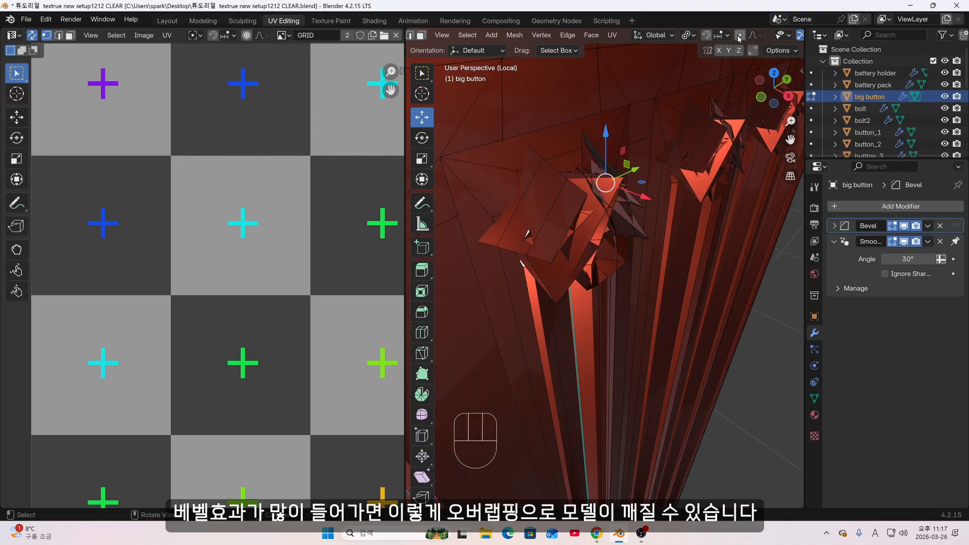
{"action": "middle_click_drag", "start_coordinate": [624, 109], "coordinate": [629, 98]}
{"action": "scroll", "coordinate": [458, 37], "scroll_direction": "up", "scroll_amount": 1}
{"action": "middle_click_drag", "start_coordinate": [587, 215], "coordinate": [596, 248]}
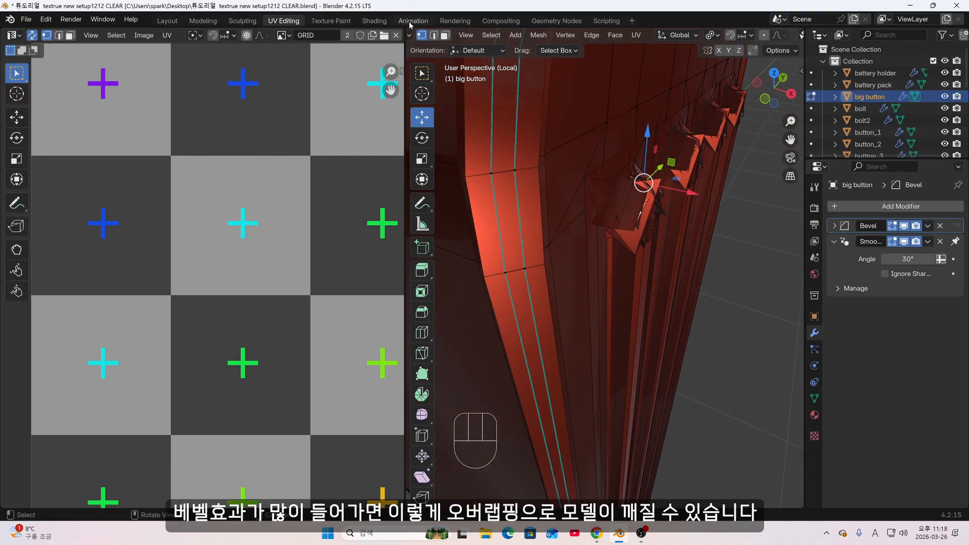
{"action": "scroll", "coordinate": [496, 119], "scroll_direction": "up", "scroll_amount": 2}
{"action": "scroll", "coordinate": [480, 37], "scroll_direction": "up", "scroll_amount": 3}
{"action": "middle_click_drag", "start_coordinate": [505, 132], "coordinate": [540, 175], "text": "shift"}
{"action": "scroll", "coordinate": [571, 111], "scroll_direction": "up", "scroll_amount": 2}
{"action": "left_click", "coordinate": [571, 111]}
{"action": "scroll", "coordinate": [578, 124], "scroll_direction": "down", "scroll_amount": 4}
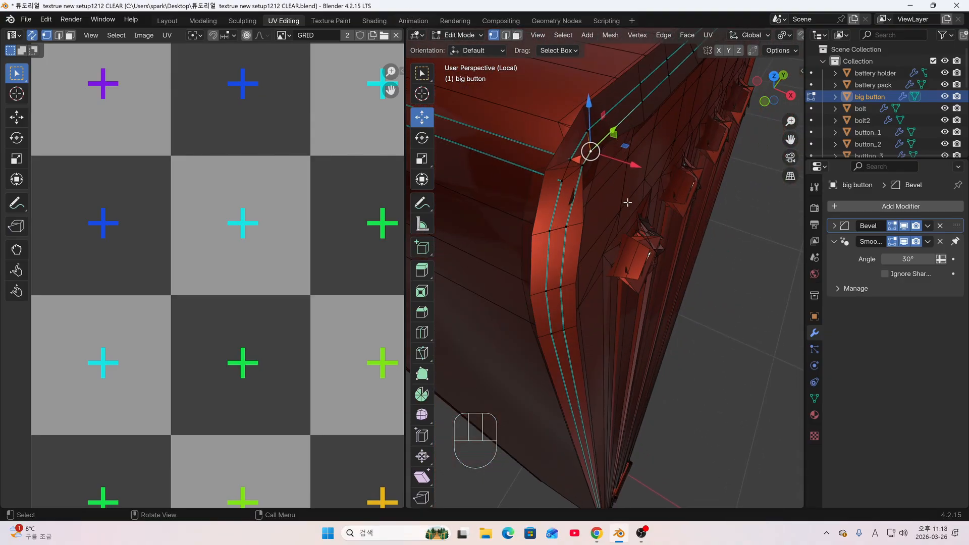
{"action": "middle_click_drag", "start_coordinate": [627, 202], "coordinate": [636, 182], "text": "shift"}
Compare the big button with its Bevel modifier hidden and shown in the viewport, finishing in Object Mode with the bevel shown
{"action": "left_click", "coordinate": [836, 226]}
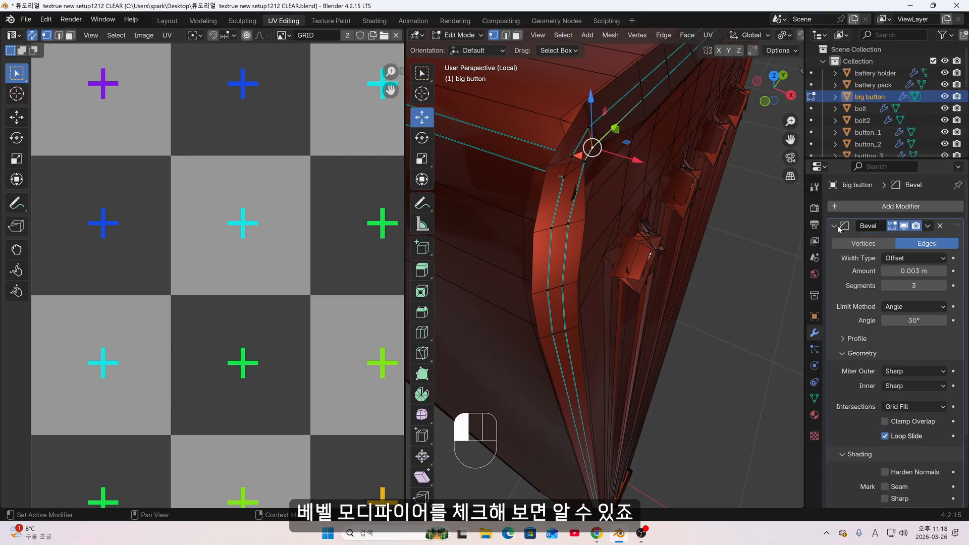
{"action": "left_click", "coordinate": [905, 228]}
{"action": "left_click", "coordinate": [905, 228]}
{"action": "left_click", "coordinate": [904, 227]}
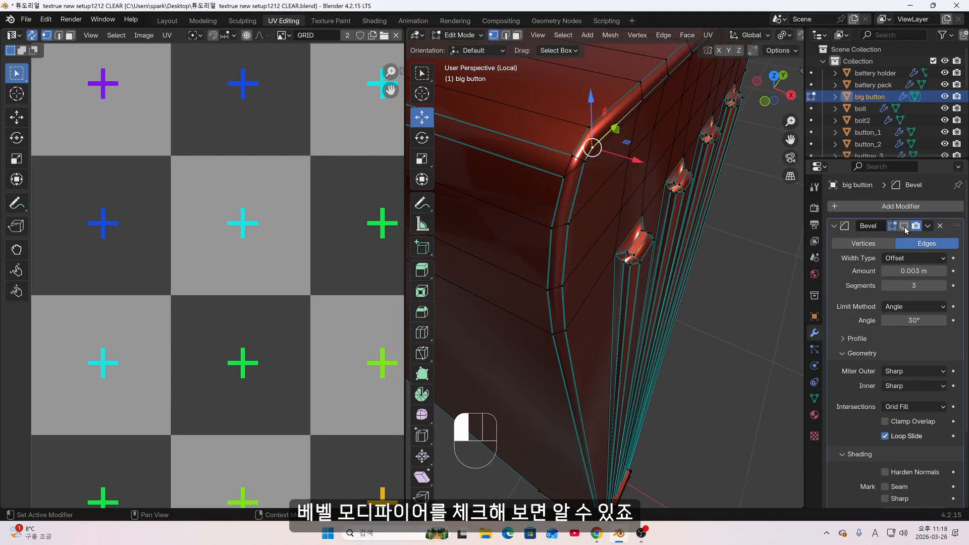
{"action": "middle_click_drag", "start_coordinate": [666, 196], "coordinate": [656, 172]}
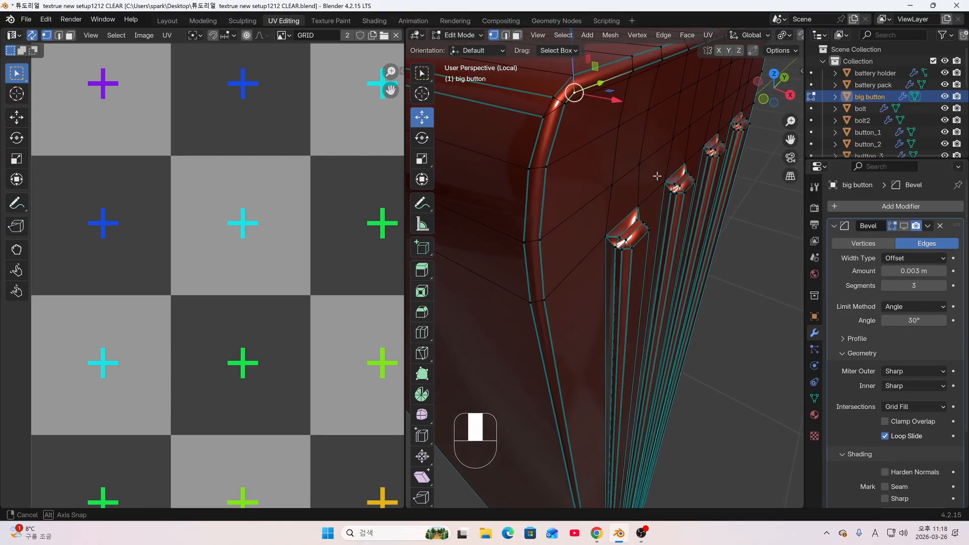
{"action": "key", "text": "Tab"}
{"action": "key", "text": "Tab"}
{"action": "key", "text": "Tab"}
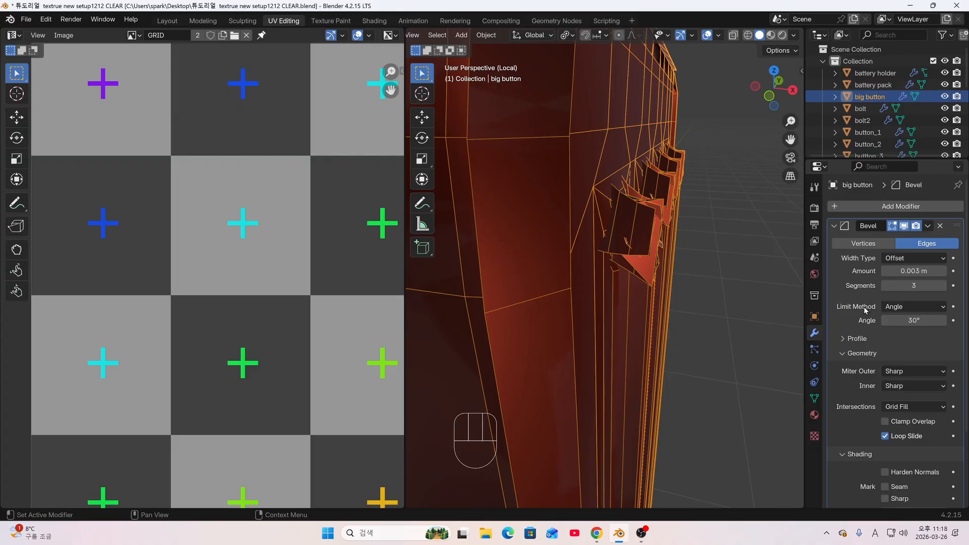
Set the Bevel modifier's Miter Outer to Arc on the big button
{"action": "scroll", "coordinate": [878, 337], "scroll_direction": "down", "scroll_amount": 3}
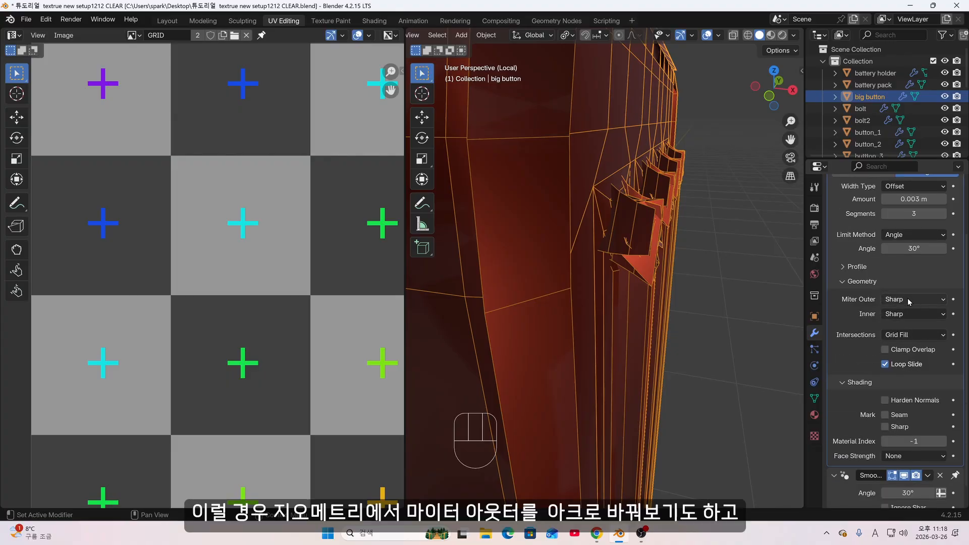
{"action": "left_click", "coordinate": [909, 302]}
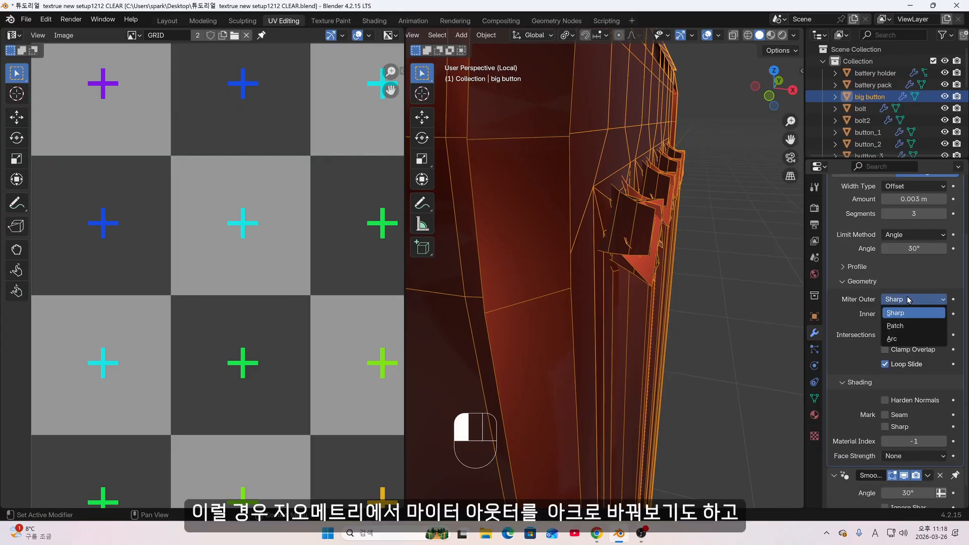
{"action": "left_click", "coordinate": [865, 304]}
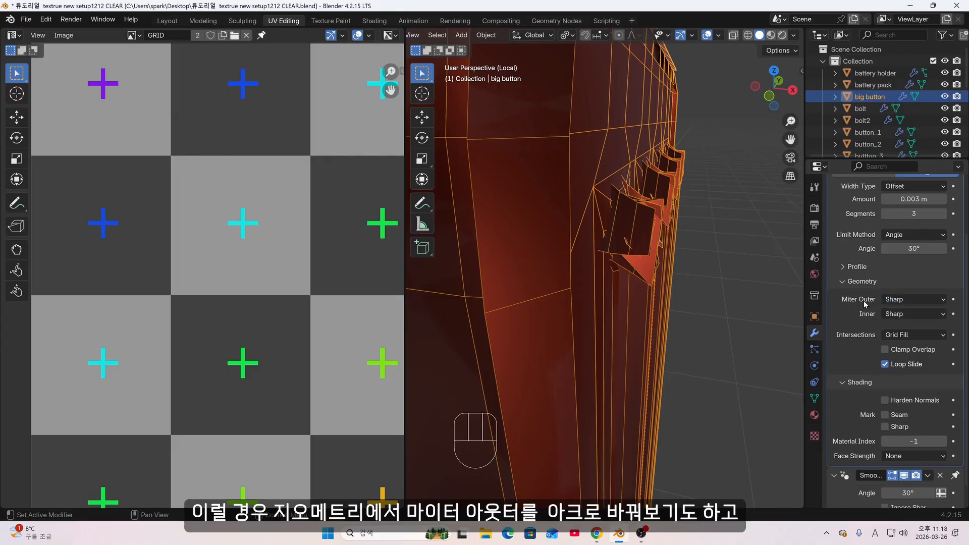
{"action": "left_click", "coordinate": [905, 302]}
{"action": "left_click", "coordinate": [902, 341]}
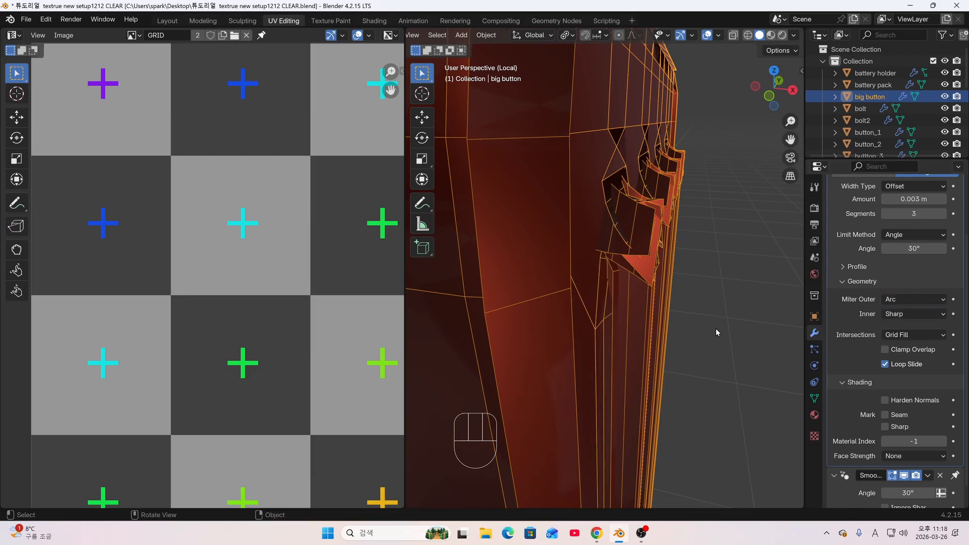
{"action": "middle_click_drag", "start_coordinate": [717, 332], "coordinate": [732, 340]}
Enable Harden Normals and Clamp Overlap in the big button's Bevel modifier
{"action": "scroll", "coordinate": [852, 383], "scroll_direction": "down", "scroll_amount": 1}
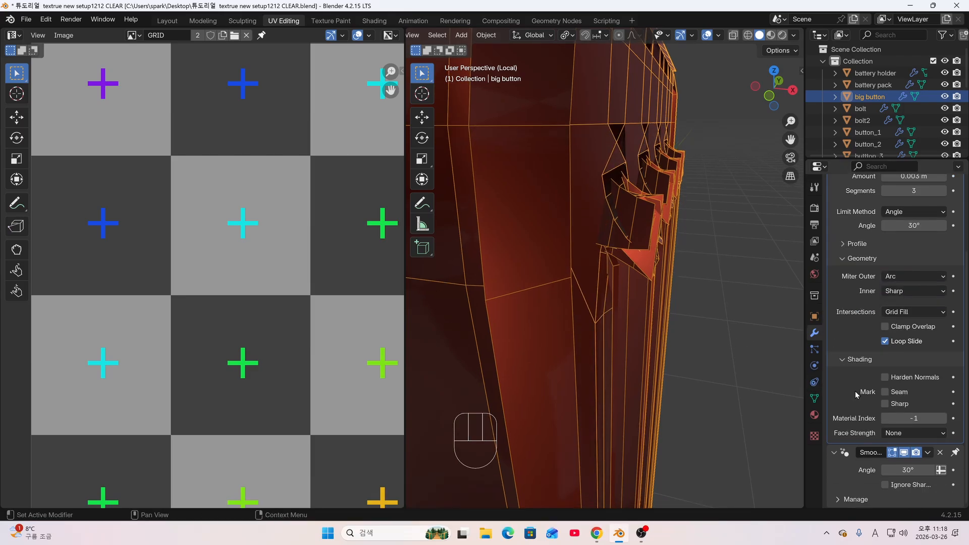
{"action": "left_click", "coordinate": [885, 378]}
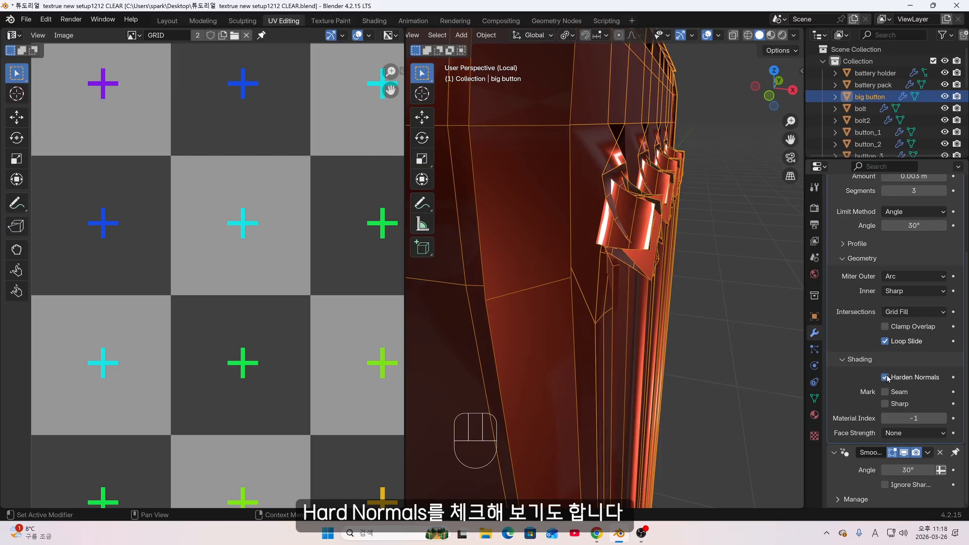
{"action": "scroll", "coordinate": [680, 338], "scroll_direction": "down", "scroll_amount": 2}
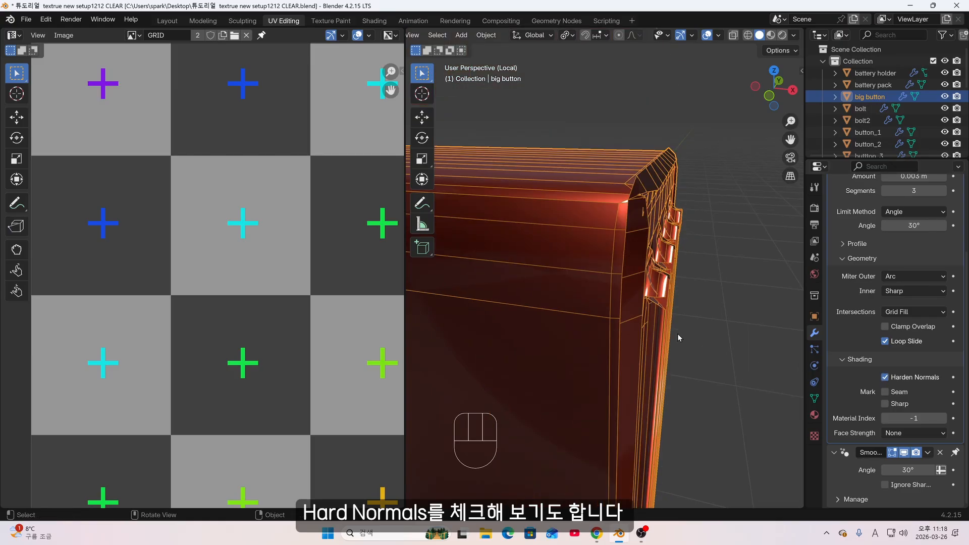
{"action": "left_click", "coordinate": [885, 328]}
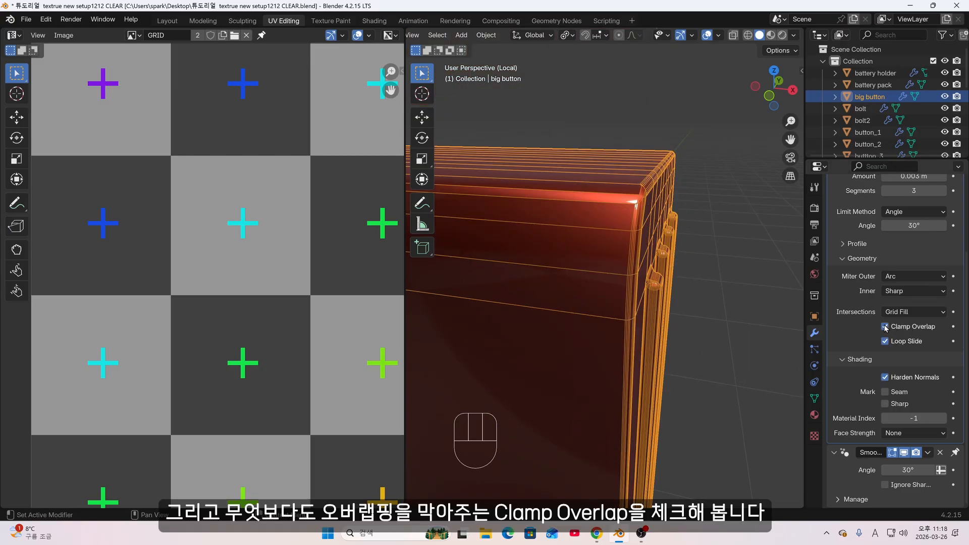
Compare the big button's bevel with Clamp Overlap off and on, leaving it enabled
{"action": "middle_click_drag", "start_coordinate": [541, 333], "coordinate": [507, 289]}
{"action": "left_click", "coordinate": [886, 327]}
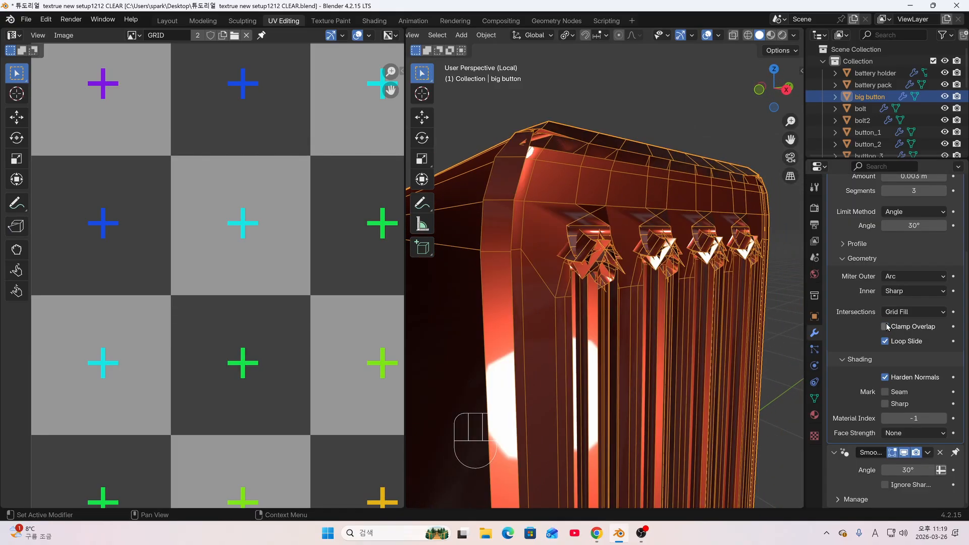
{"action": "left_click", "coordinate": [885, 327]}
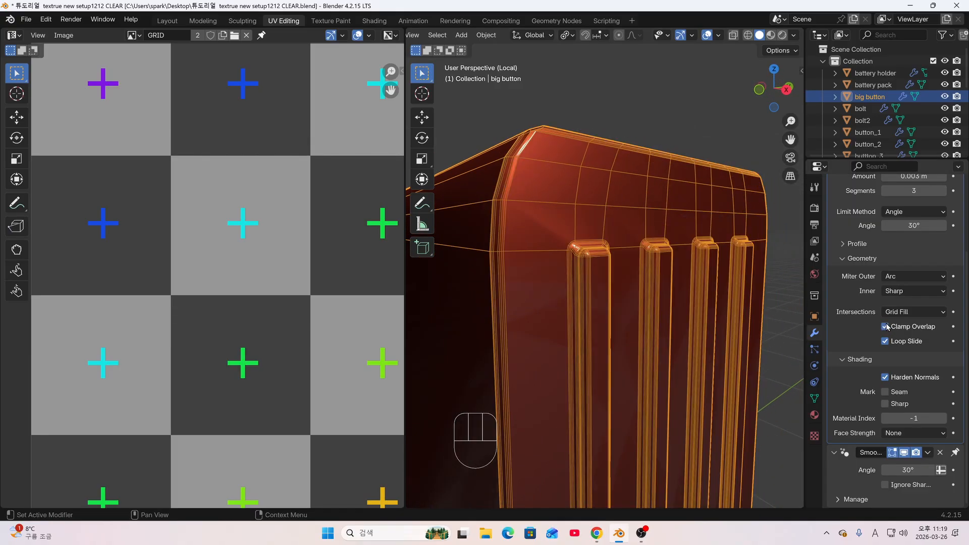
{"action": "left_click", "coordinate": [885, 327]}
{"action": "left_click", "coordinate": [885, 328]}
{"action": "key", "text": "ctrl+z"}
{"action": "key", "text": "ctrl+z"}
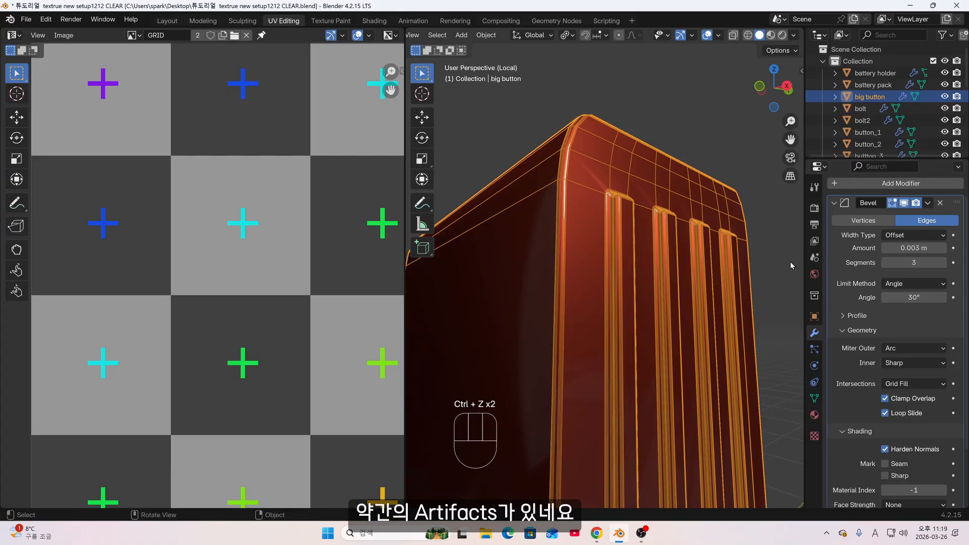
Try a Bevel Amount of 0.001 m on the big button, and collapse the Bevel modifier's settings
{"action": "middle_click_drag", "start_coordinate": [790, 262], "coordinate": [768, 315]}
{"action": "scroll", "coordinate": [679, 240], "scroll_direction": "up", "scroll_amount": 3}
{"action": "middle_click_drag", "start_coordinate": [626, 184], "coordinate": [612, 210]}
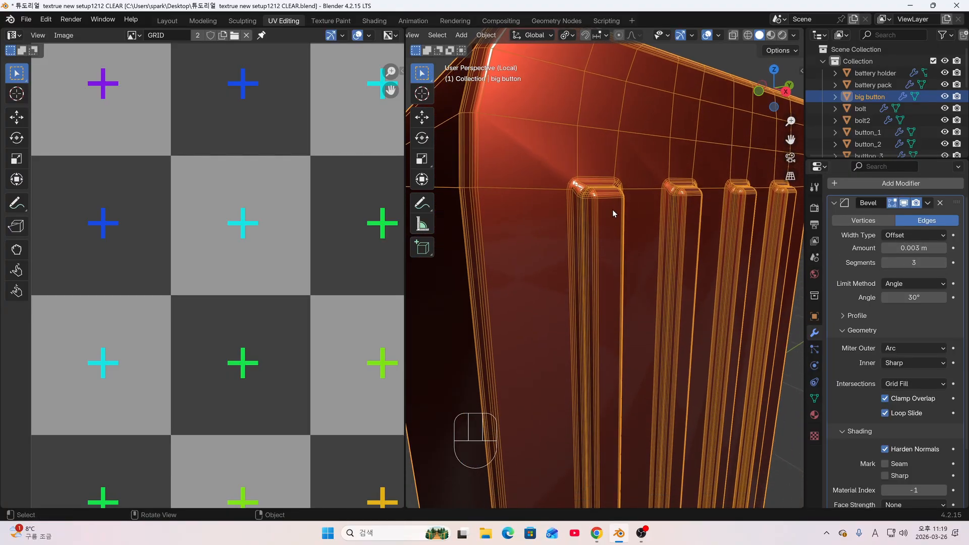
{"action": "left_click", "coordinate": [916, 248]}
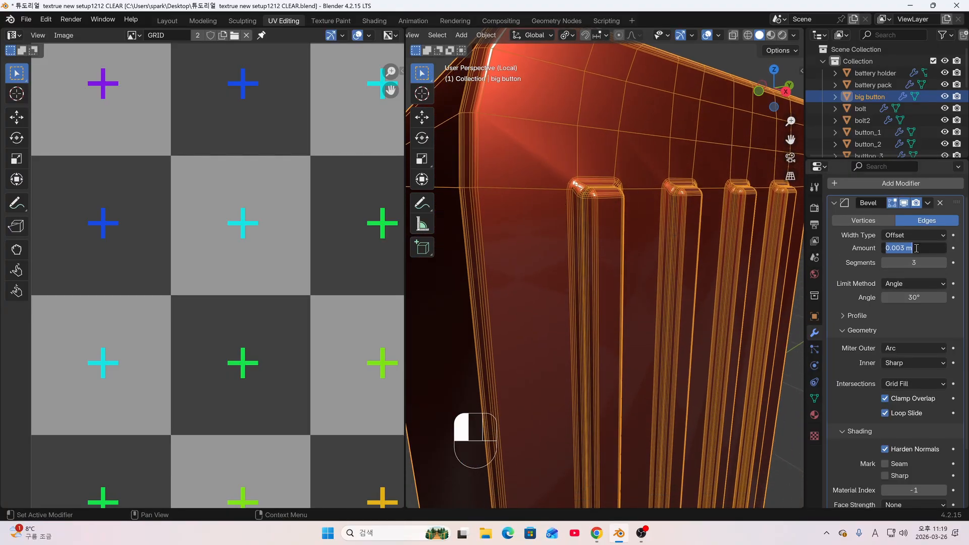
{"action": "type", "text": "0.00"}
{"action": "key", "text": "Return"}
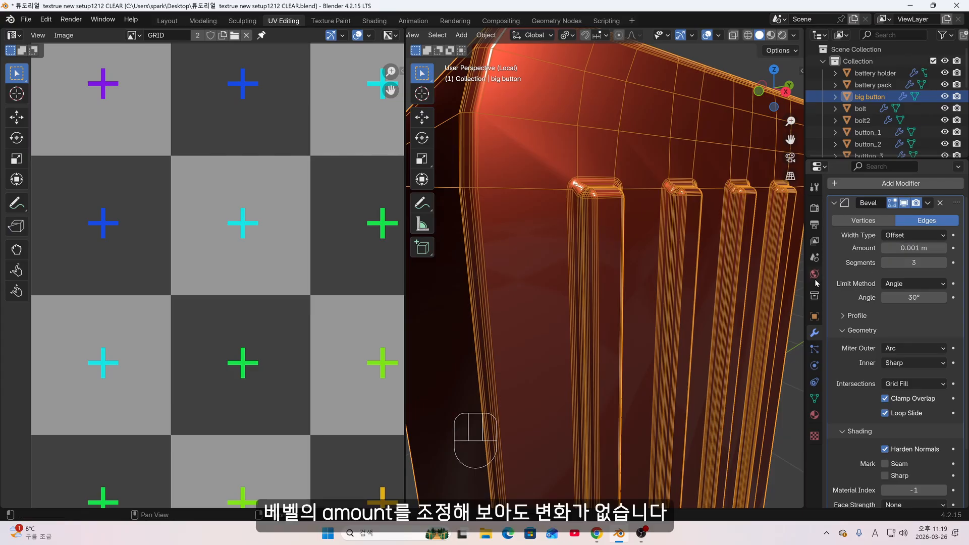
{"action": "scroll", "coordinate": [734, 268], "scroll_direction": "down", "scroll_amount": 3}
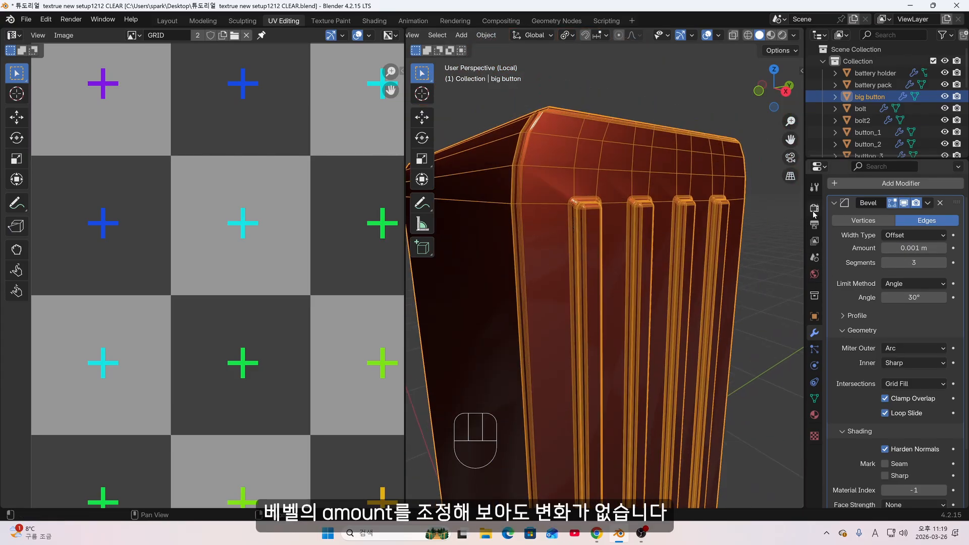
{"action": "left_click", "coordinate": [834, 204]}
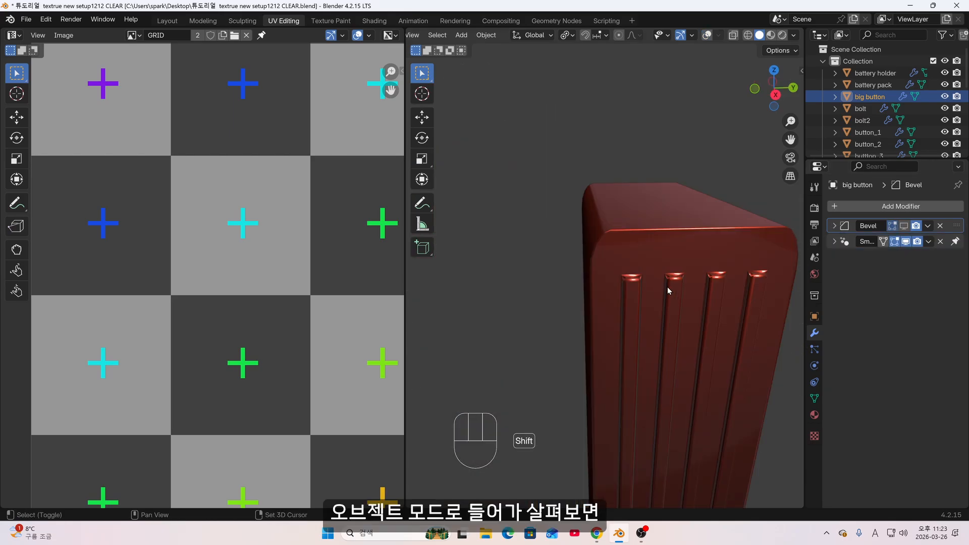
Examine the unbevelled big button up close, and leave Local View to see it within the whole cassette player
{"action": "middle_click_drag", "start_coordinate": [668, 287], "coordinate": [687, 175], "text": "shift"}
{"action": "scroll", "coordinate": [647, 252], "scroll_direction": "down", "scroll_amount": 3}
{"action": "middle_click_drag", "start_coordinate": [688, 191], "coordinate": [693, 169]}
{"action": "scroll", "coordinate": [680, 200], "scroll_direction": "down", "scroll_amount": 2}
{"action": "middle_click_drag", "start_coordinate": [673, 263], "coordinate": [586, 147], "text": "shift"}
{"action": "scroll", "coordinate": [599, 219], "scroll_direction": "down", "scroll_amount": 1}
{"action": "scroll", "coordinate": [600, 221], "scroll_direction": "down", "scroll_amount": 4}
{"action": "middle_click_drag", "start_coordinate": [603, 221], "coordinate": [673, 239]}
{"action": "middle_click_drag", "start_coordinate": [644, 243], "coordinate": [614, 232], "text": "shift"}
{"action": "key", "text": "KP_Divide"}
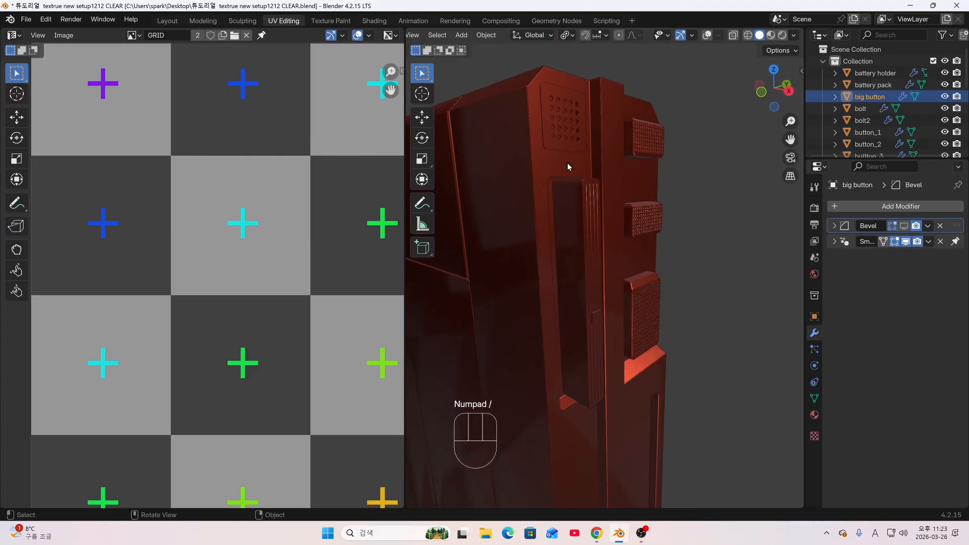
{"action": "middle_click_drag", "start_coordinate": [535, 264], "coordinate": [572, 273]}
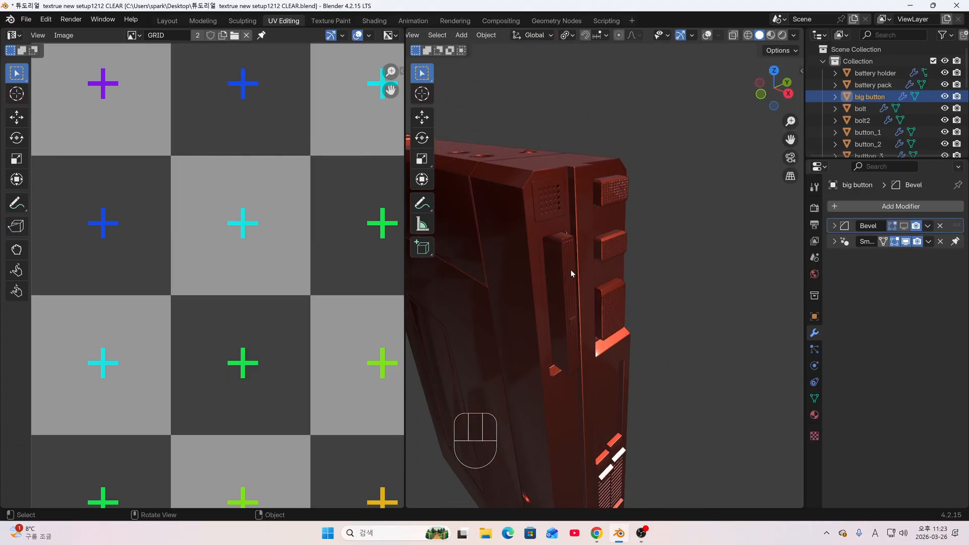
Show the viewport overlays with the geometry wireframe turned off, and isolate the big button in Local View
{"action": "left_click", "coordinate": [707, 36]}
{"action": "left_click", "coordinate": [719, 35]}
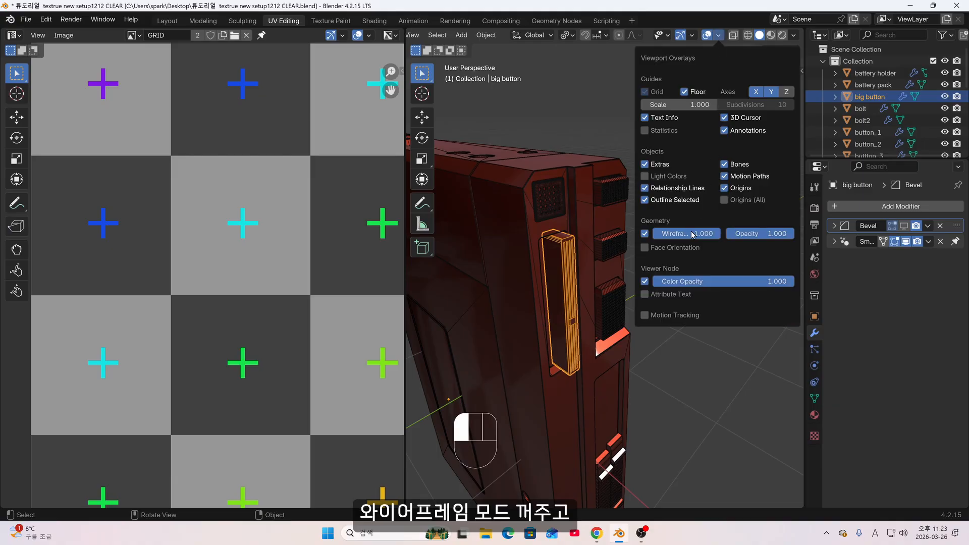
{"action": "left_click", "coordinate": [645, 233]}
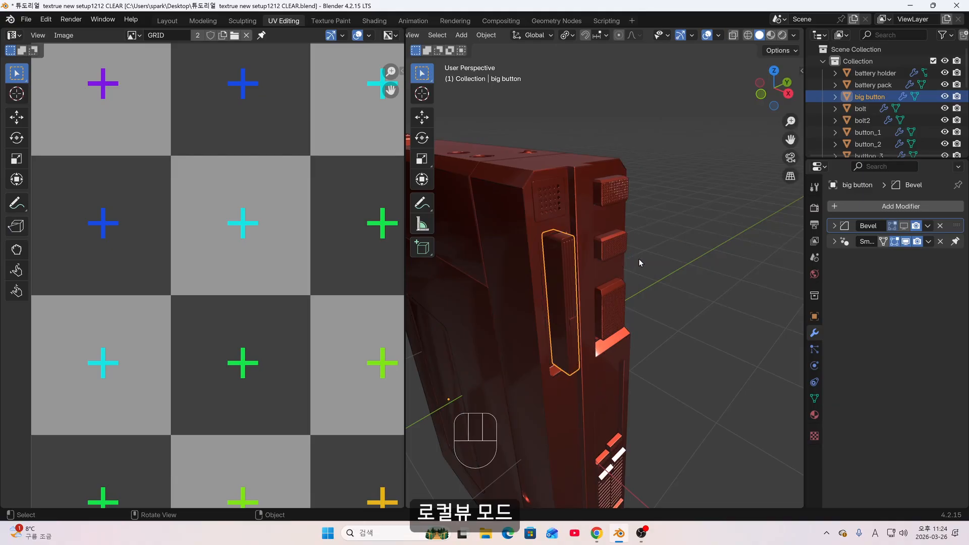
{"action": "key", "text": "KP_Divide"}
{"action": "scroll", "coordinate": [626, 205], "scroll_direction": "up", "scroll_amount": 5}
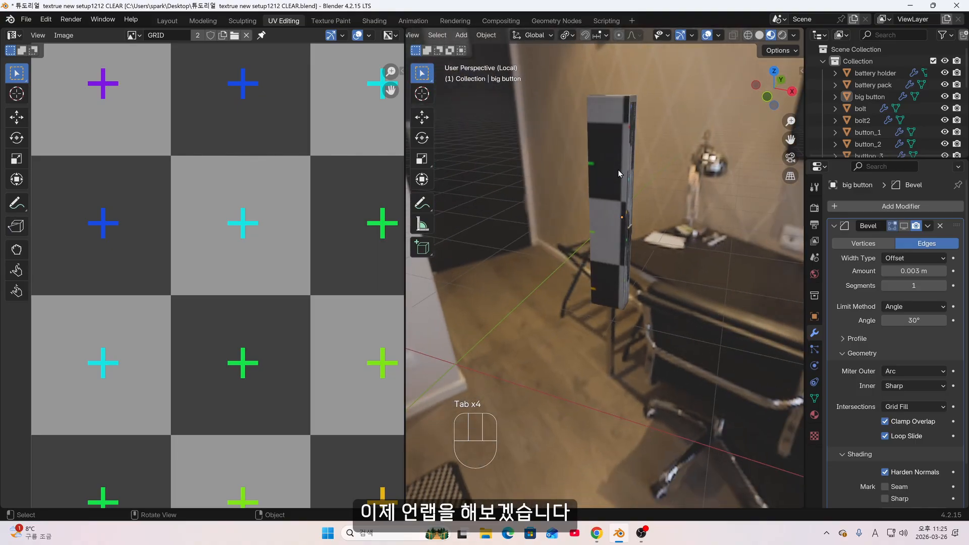
Delete the hidden back face of the big button in Edit Mode with face selection
{"action": "key", "text": "Tab"}
{"action": "middle_click_drag", "start_coordinate": [617, 168], "coordinate": [582, 174]}
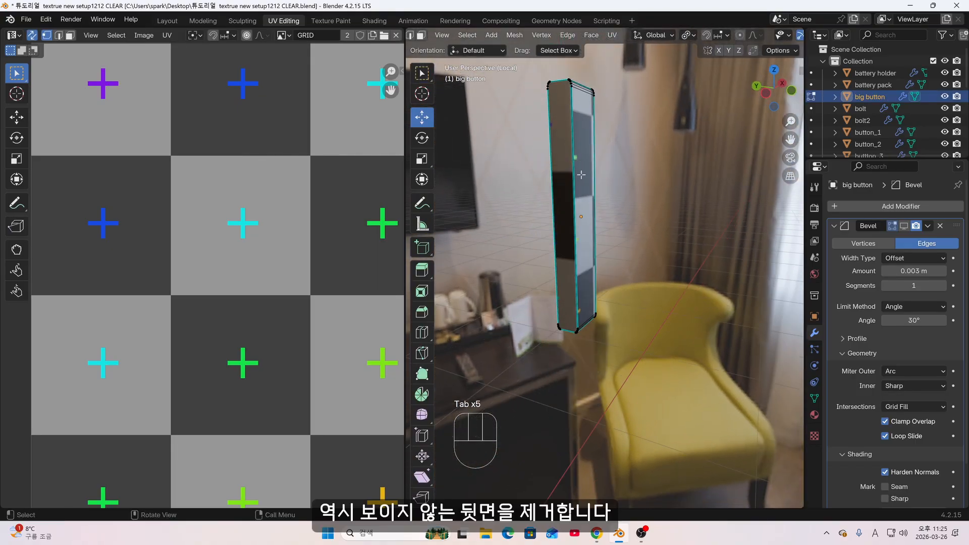
{"action": "key", "text": "3"}
{"action": "left_click", "coordinate": [560, 195]}
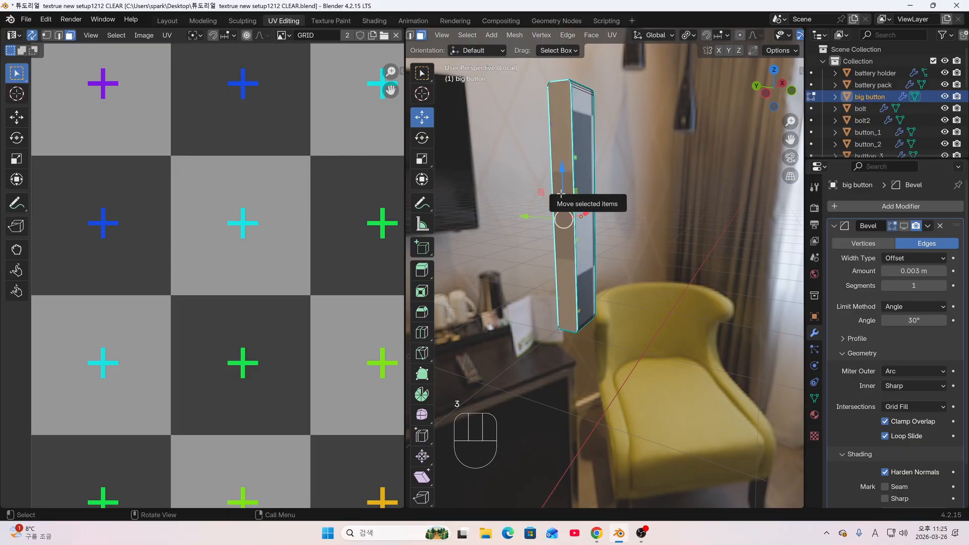
{"action": "key", "text": "x"}
{"action": "left_click", "coordinate": [562, 194]}
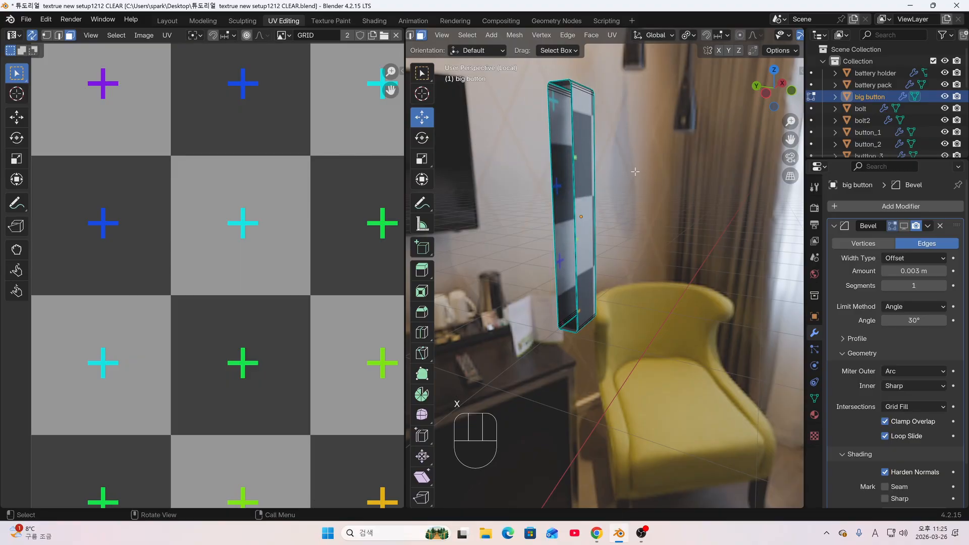
{"action": "middle_click_drag", "start_coordinate": [561, 195], "coordinate": [485, 149]}
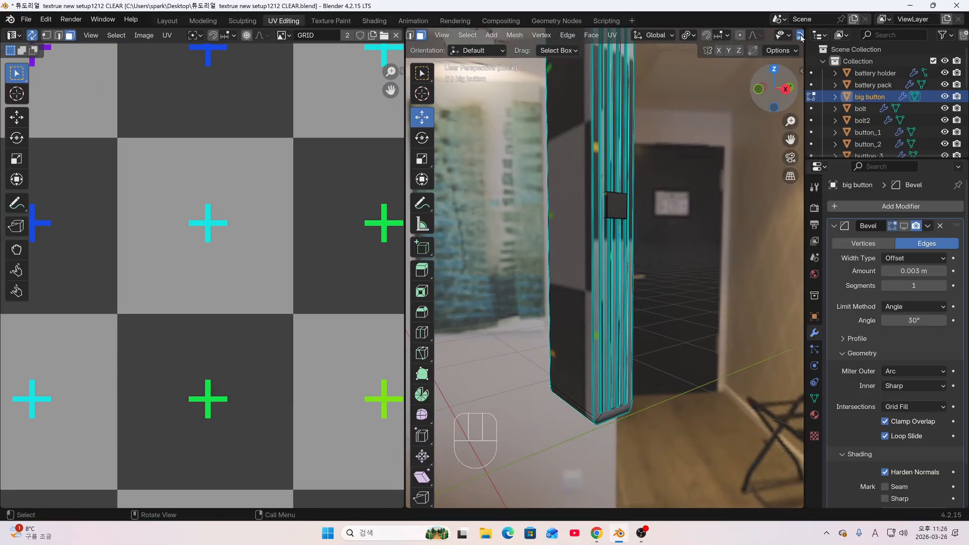
Switch the viewport to Solid shading and replace the red MatCap with a dark one that makes seams easy to see
{"action": "scroll", "coordinate": [792, 34], "scroll_direction": "down", "scroll_amount": 3}
{"action": "scroll", "coordinate": [792, 34], "scroll_direction": "down", "scroll_amount": 2}
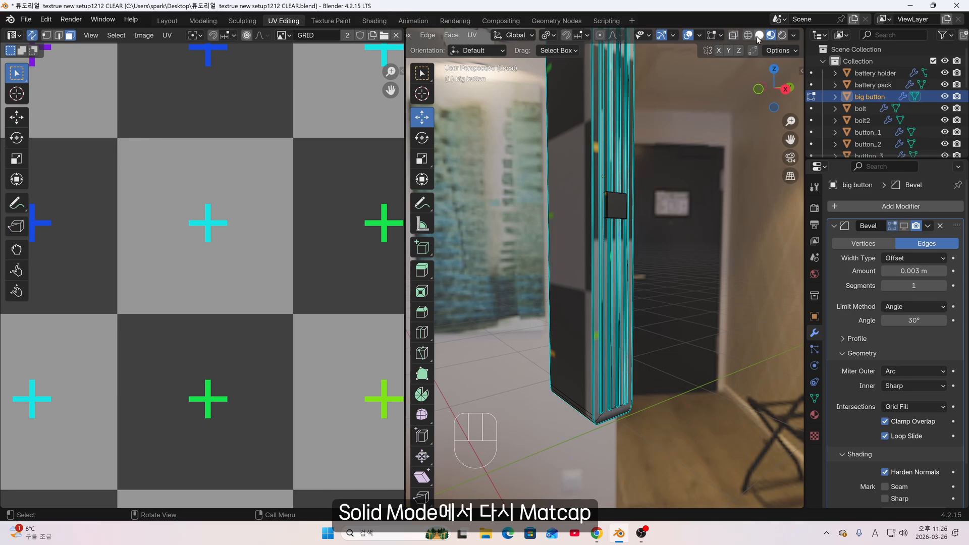
{"action": "left_click", "coordinate": [759, 36]}
{"action": "left_click", "coordinate": [795, 35]}
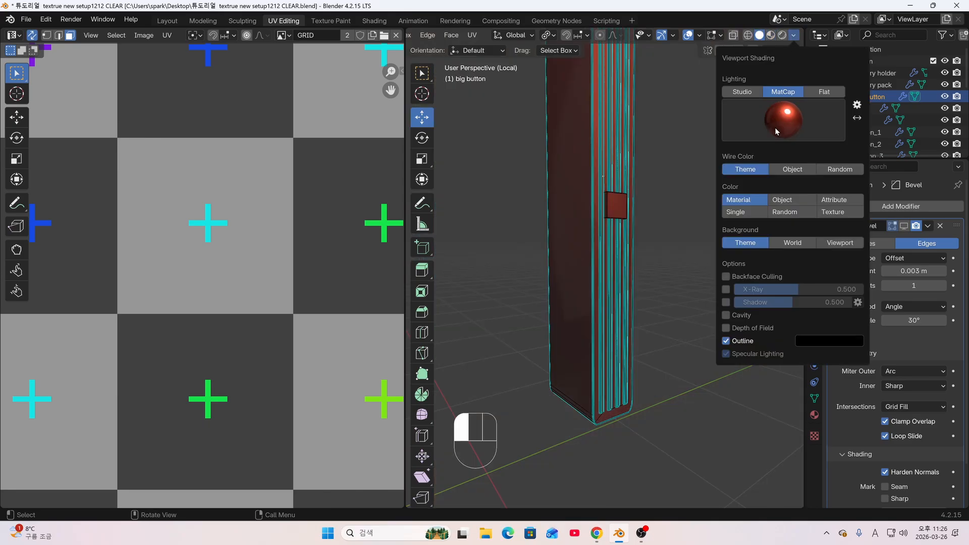
{"action": "left_click", "coordinate": [774, 128]}
{"action": "left_click", "coordinate": [652, 165]}
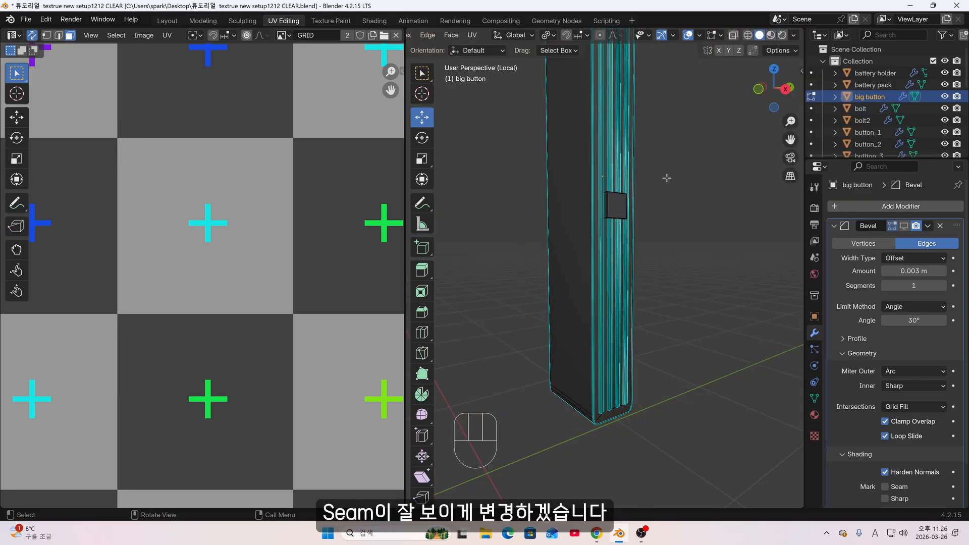
Select the edges outlining the grooved front face along its long sides and upper rounded corners, using edge selection
{"action": "key", "text": "Tab"}
{"action": "key", "text": "Tab"}
{"action": "middle_click_drag", "start_coordinate": [661, 210], "coordinate": [664, 312], "text": "shift"}
{"action": "scroll", "coordinate": [648, 236], "scroll_direction": "up", "scroll_amount": 2}
{"action": "middle_click_drag", "start_coordinate": [648, 236], "coordinate": [662, 303]}
{"action": "scroll", "coordinate": [608, 273], "scroll_direction": "up", "scroll_amount": 2}
{"action": "middle_click_drag", "start_coordinate": [607, 273], "coordinate": [655, 325], "text": "shift"}
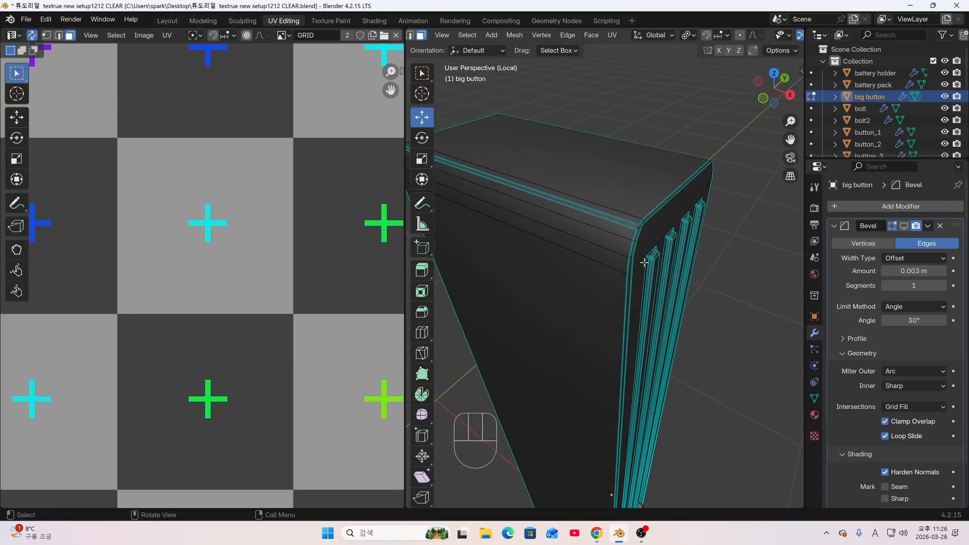
{"action": "scroll", "coordinate": [638, 250], "scroll_direction": "up", "scroll_amount": 2}
{"action": "scroll", "coordinate": [631, 248], "scroll_direction": "down", "scroll_amount": 2}
{"action": "left_click", "coordinate": [623, 219], "text": "alt"}
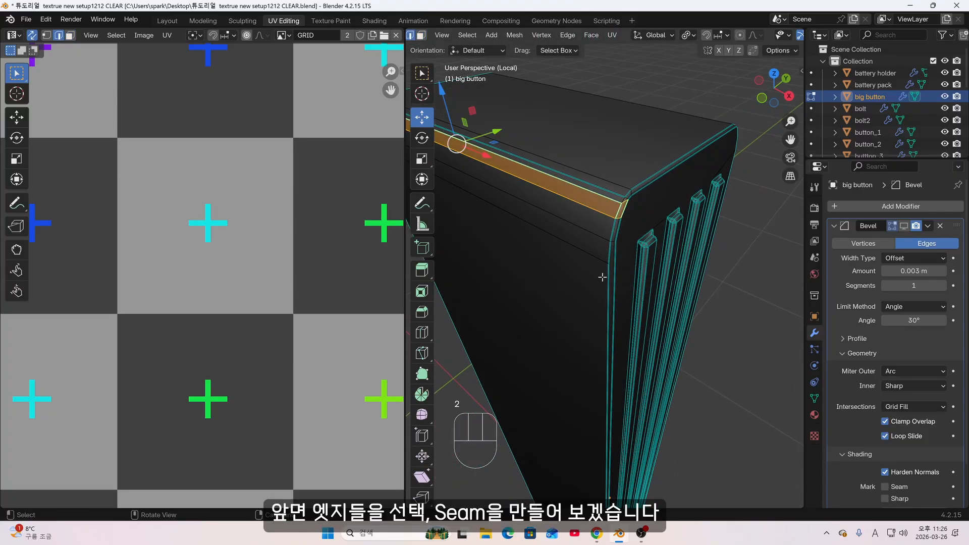
{"action": "key", "text": "alt+a"}
{"action": "key", "text": "2"}
{"action": "left_click", "coordinate": [617, 238], "text": "alt"}
{"action": "left_click", "coordinate": [654, 178], "text": "alt+shift"}
{"action": "middle_click_drag", "start_coordinate": [669, 146], "coordinate": [600, 135]}
{"action": "scroll", "coordinate": [600, 133], "scroll_direction": "down", "scroll_amount": 3}
{"action": "left_click", "coordinate": [600, 123], "text": "alt+shift"}
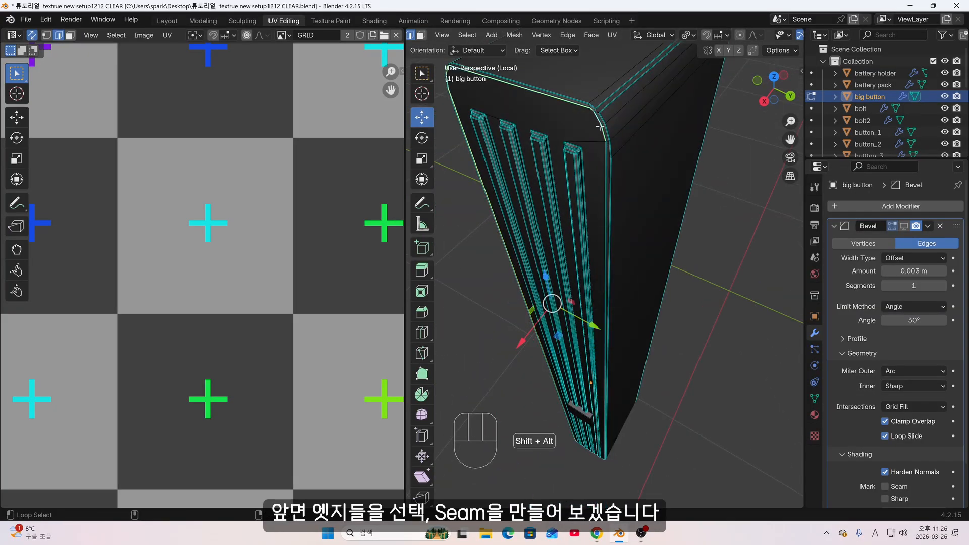
Add the lower edge and lower rounded corners of the grooved front face to the outline selection
{"action": "middle_click_drag", "start_coordinate": [603, 208], "coordinate": [640, 41], "text": "shift"}
{"action": "middle_click_drag", "start_coordinate": [656, 382], "coordinate": [616, 334]}
{"action": "scroll", "coordinate": [564, 417], "scroll_direction": "up", "scroll_amount": 2}
{"action": "scroll", "coordinate": [566, 399], "scroll_direction": "up", "scroll_amount": 5}
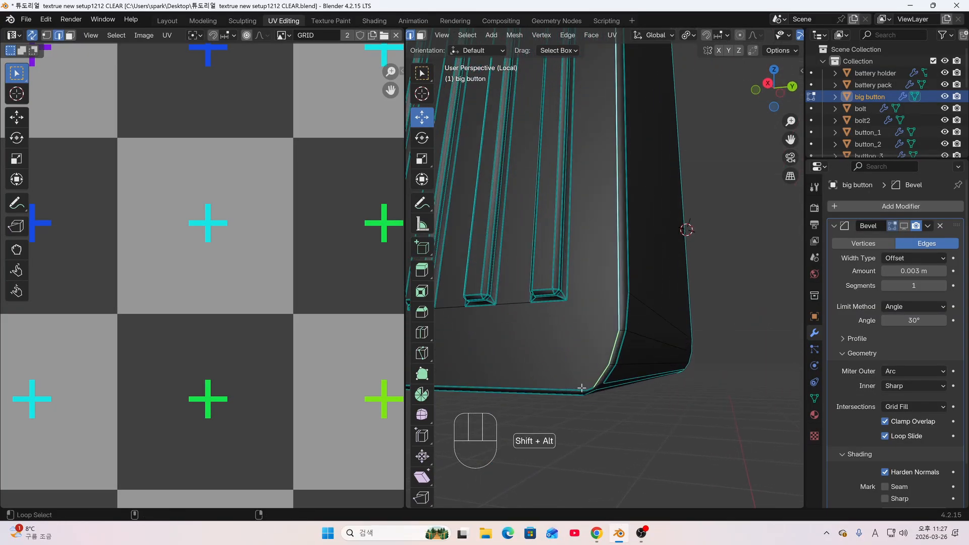
{"action": "left_click", "coordinate": [581, 390], "text": "alt+shift"}
{"action": "middle_click_drag", "start_coordinate": [592, 391], "coordinate": [755, 356], "text": "shift"}
{"action": "middle_click_drag", "start_coordinate": [584, 350], "coordinate": [616, 429]}
{"action": "left_click", "coordinate": [565, 359], "text": "alt+shift"}
{"action": "scroll", "coordinate": [615, 351], "scroll_direction": "down", "scroll_amount": 7}
{"action": "scroll", "coordinate": [715, 39], "scroll_direction": "down", "scroll_amount": 6}
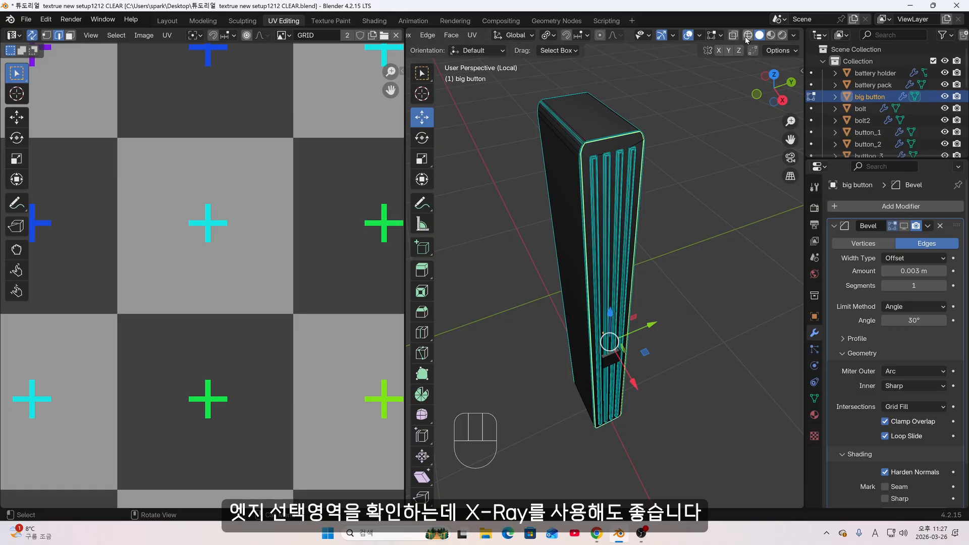
Check the selected front-face outline in Wireframe shading, mark it as a seam, and return to Solid shading with nothing selected
{"action": "left_click", "coordinate": [748, 35]}
{"action": "scroll", "coordinate": [555, 179], "scroll_direction": "up", "scroll_amount": 5}
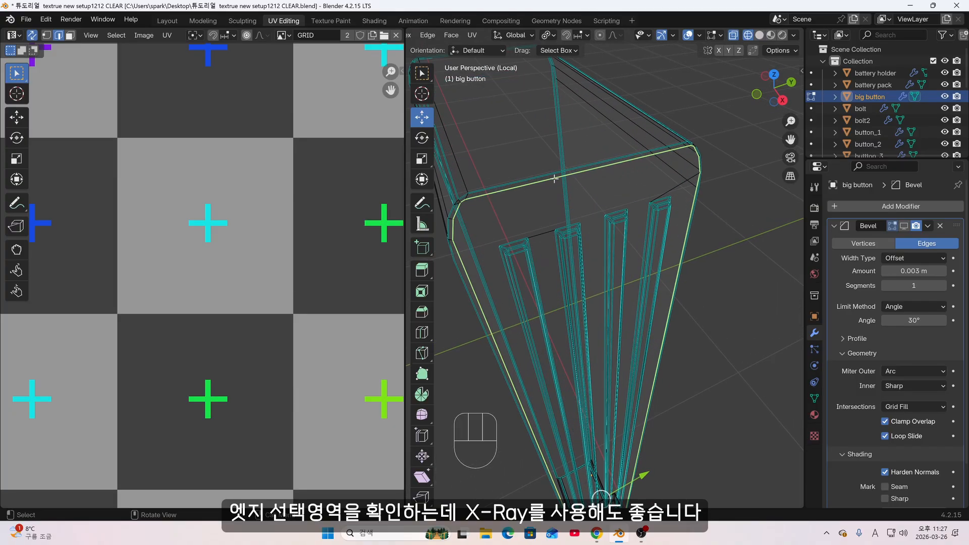
{"action": "middle_click_drag", "start_coordinate": [660, 178], "coordinate": [580, 152]}
{"action": "middle_click_drag", "start_coordinate": [581, 151], "coordinate": [673, 145], "text": "shift"}
{"action": "scroll", "coordinate": [658, 277], "scroll_direction": "down", "scroll_amount": 5}
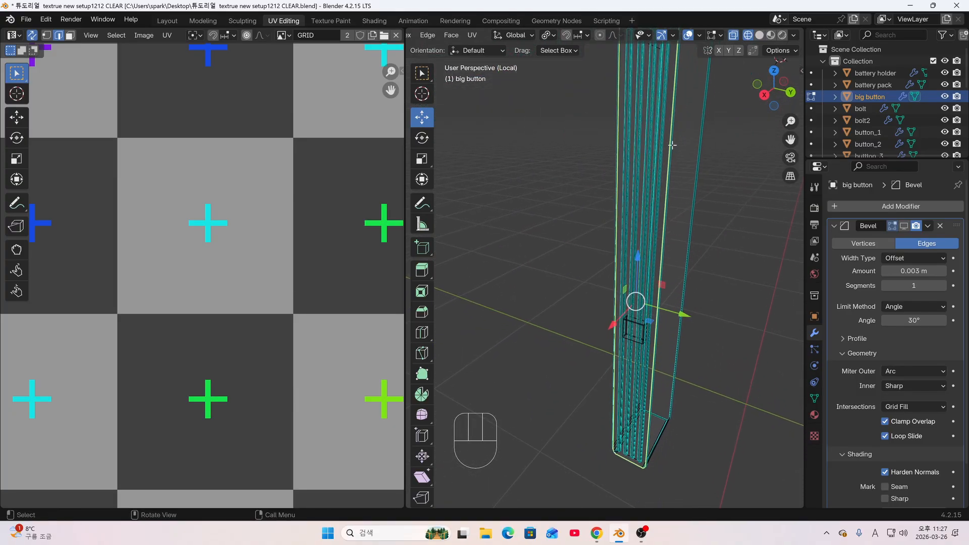
{"action": "key", "text": "u"}
{"action": "left_click", "coordinate": [640, 164]}
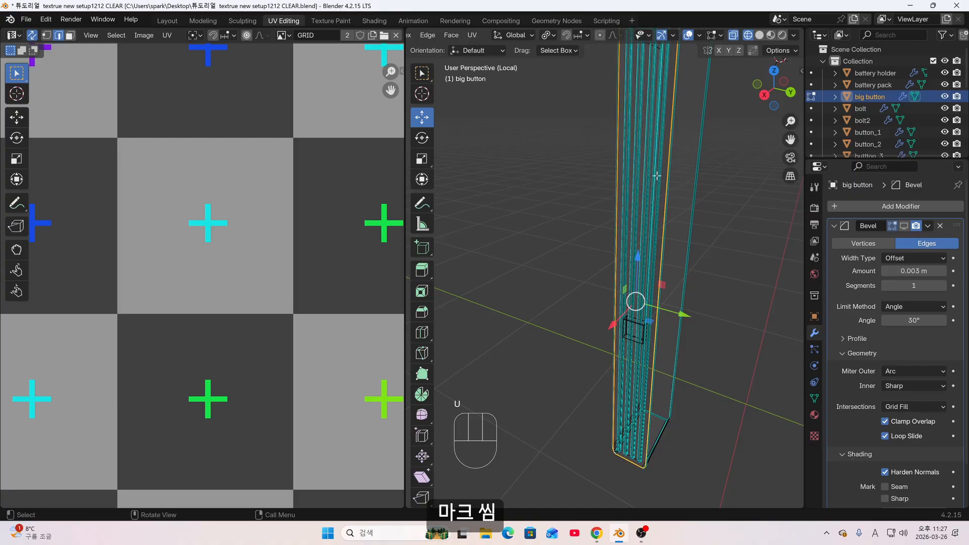
{"action": "left_click", "coordinate": [759, 36]}
{"action": "key", "text": "alt+a"}
Select the two front-to-back edges at the upper corners of the big button
{"action": "middle_click_drag", "start_coordinate": [736, 210], "coordinate": [657, 163], "text": "shift"}
{"action": "scroll", "coordinate": [580, 374], "scroll_direction": "up", "scroll_amount": 3}
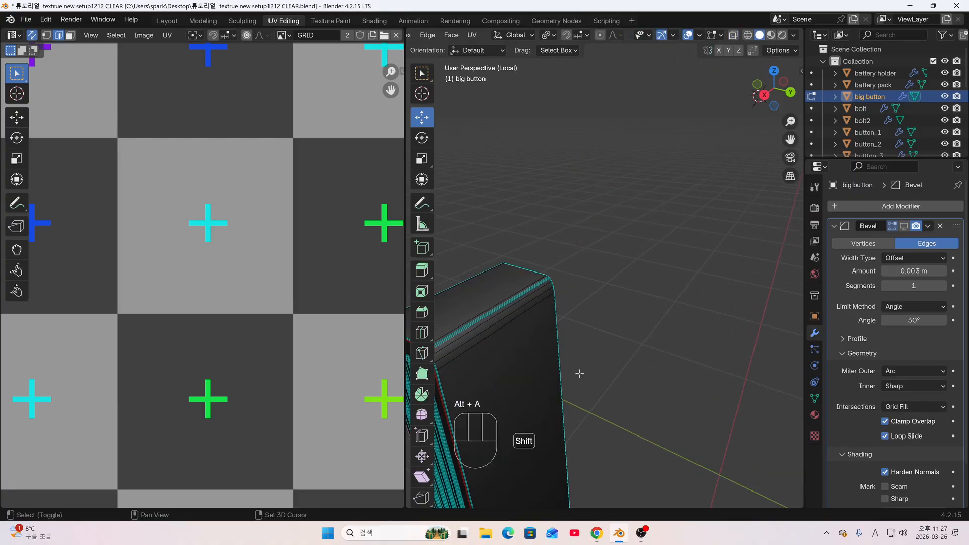
{"action": "scroll", "coordinate": [547, 256], "scroll_direction": "up", "scroll_amount": 3}
{"action": "middle_click_drag", "start_coordinate": [579, 374], "coordinate": [604, 277], "text": "shift"}
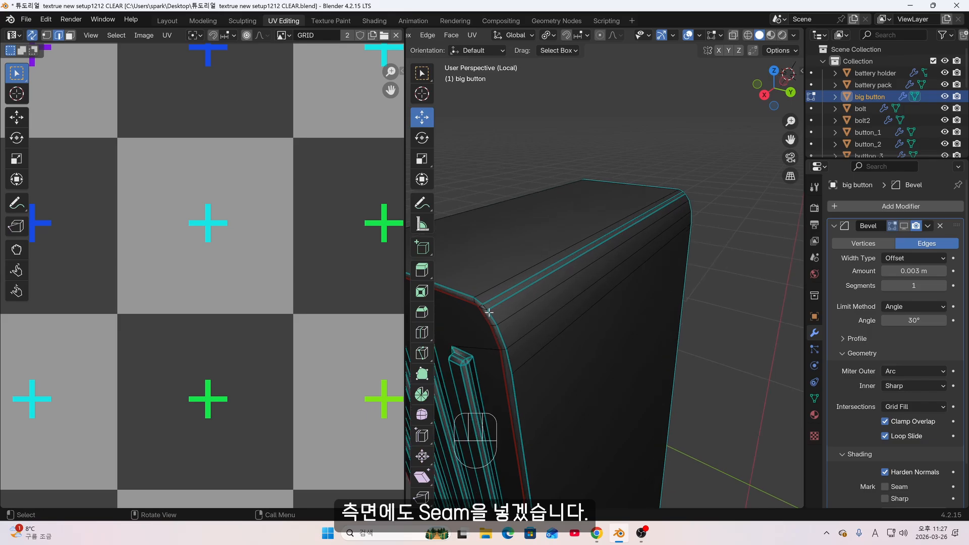
{"action": "left_click", "coordinate": [503, 296], "text": "alt"}
{"action": "scroll", "coordinate": [632, 200], "scroll_direction": "down", "scroll_amount": 3}
{"action": "middle_click_drag", "start_coordinate": [548, 222], "coordinate": [628, 243]}
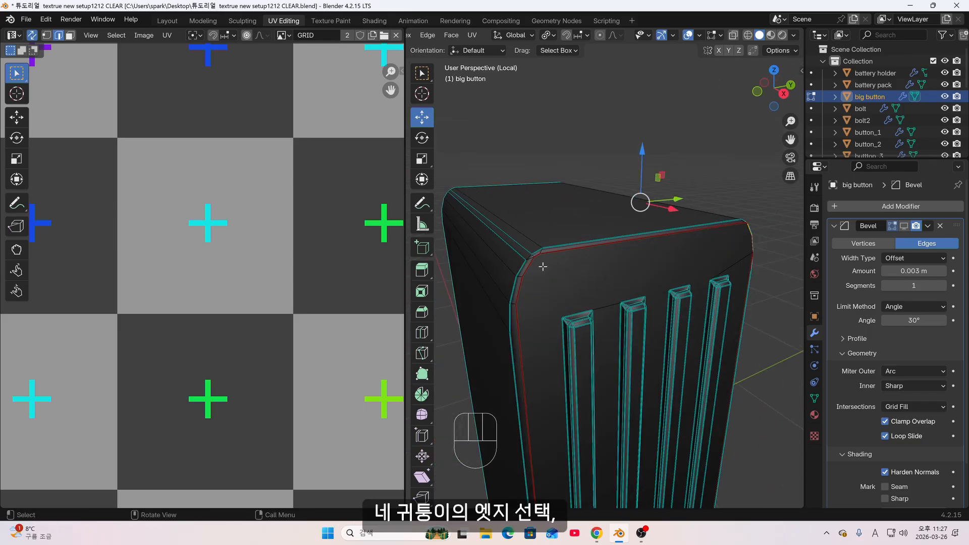
{"action": "scroll", "coordinate": [543, 266], "scroll_direction": "up", "scroll_amount": 2}
{"action": "left_click", "coordinate": [523, 254], "text": "alt+shift"}
Add the front-to-back edges at both lower corners to the selection and mark all four corner edges as seams
{"action": "middle_click_drag", "start_coordinate": [552, 321], "coordinate": [598, 293]}
{"action": "middle_click_drag", "start_coordinate": [599, 293], "coordinate": [617, 125], "text": "shift"}
{"action": "scroll", "coordinate": [617, 126], "scroll_direction": "down", "scroll_amount": 4}
{"action": "middle_click_drag", "start_coordinate": [626, 404], "coordinate": [600, 311]}
{"action": "scroll", "coordinate": [599, 310], "scroll_direction": "up", "scroll_amount": 4}
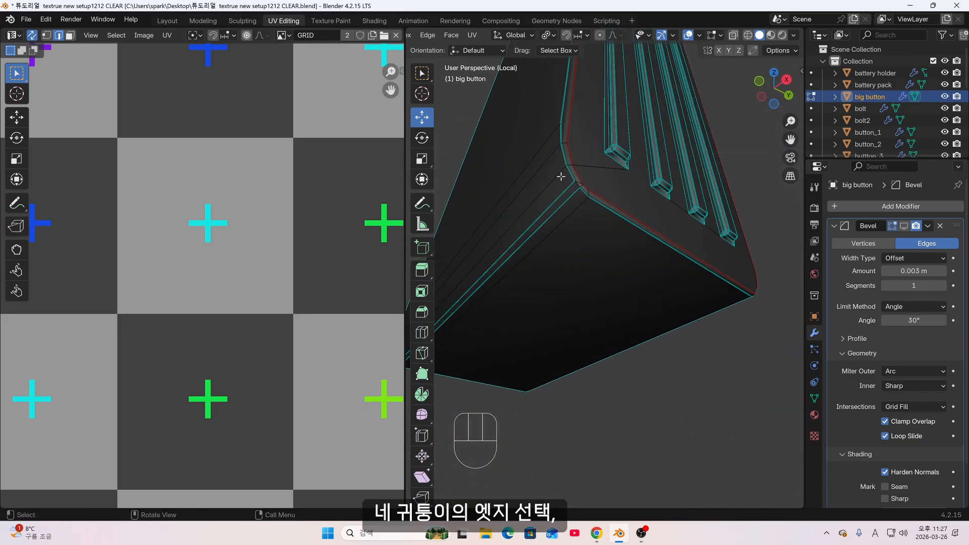
{"action": "scroll", "coordinate": [570, 195], "scroll_direction": "up", "scroll_amount": 3}
{"action": "middle_click_drag", "start_coordinate": [561, 177], "coordinate": [623, 268]}
{"action": "left_click", "coordinate": [588, 188], "text": "alt+shift"}
{"action": "scroll", "coordinate": [598, 182], "scroll_direction": "down", "scroll_amount": 4}
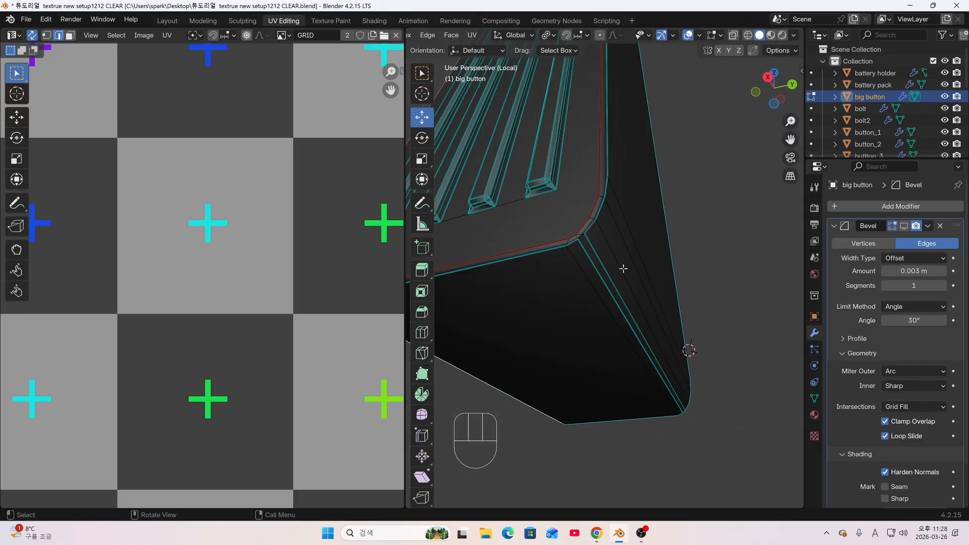
{"action": "scroll", "coordinate": [623, 268], "scroll_direction": "up", "scroll_amount": 3}
{"action": "left_click", "coordinate": [586, 251], "text": "alt+shift"}
{"action": "scroll", "coordinate": [613, 285], "scroll_direction": "down", "scroll_amount": 3}
{"action": "key", "text": "u"}
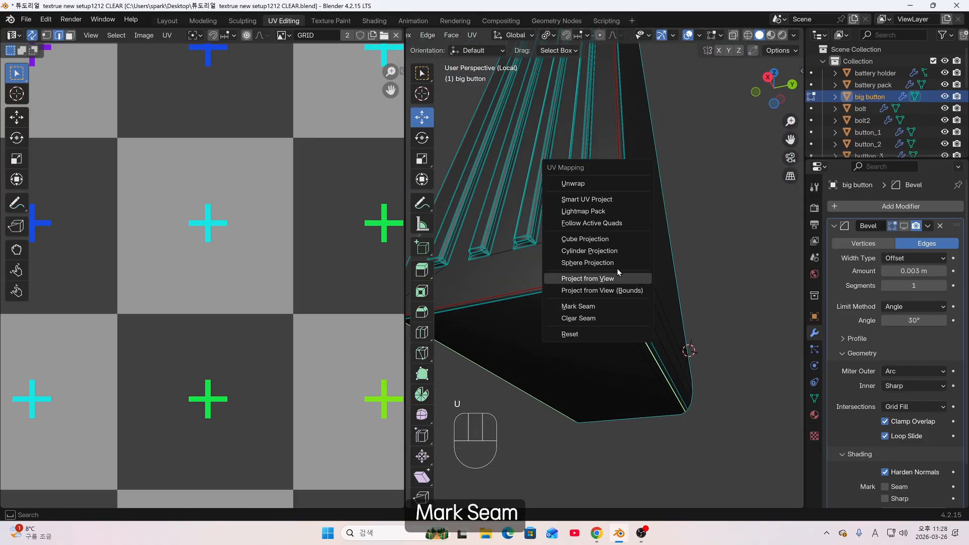
{"action": "left_click", "coordinate": [603, 304]}
{"action": "scroll", "coordinate": [604, 304], "scroll_direction": "down", "scroll_amount": 3}
{"action": "middle_click_drag", "start_coordinate": [604, 305], "coordinate": [611, 283]}
{"action": "scroll", "coordinate": [591, 283], "scroll_direction": "up", "scroll_amount": 3}
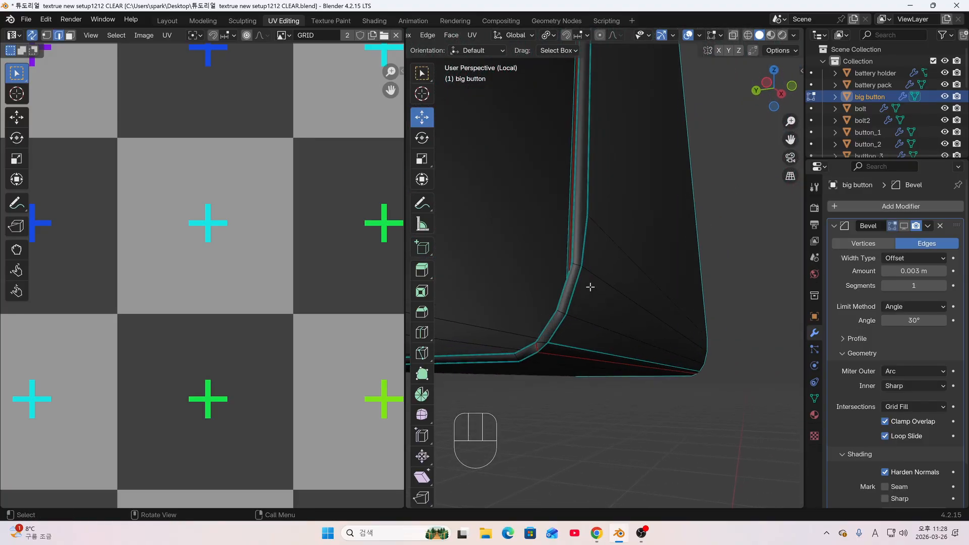
Select the rim loop around the big button's open back and mark it as a seam
{"action": "scroll", "coordinate": [570, 242], "scroll_direction": "down", "scroll_amount": 5}
{"action": "middle_click_drag", "start_coordinate": [575, 234], "coordinate": [614, 444], "text": "shift"}
{"action": "scroll", "coordinate": [593, 245], "scroll_direction": "down", "scroll_amount": 4}
{"action": "middle_click_drag", "start_coordinate": [594, 245], "coordinate": [600, 325], "text": "shift"}
{"action": "middle_click_drag", "start_coordinate": [618, 176], "coordinate": [632, 255]}
{"action": "scroll", "coordinate": [633, 255], "scroll_direction": "down", "scroll_amount": 2}
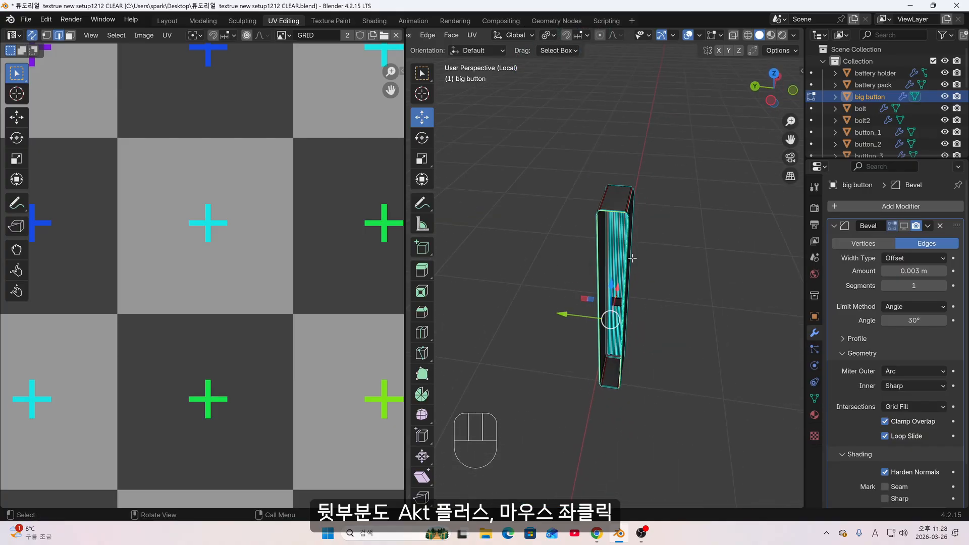
{"action": "scroll", "coordinate": [633, 252], "scroll_direction": "up", "scroll_amount": 5}
{"action": "middle_click_drag", "start_coordinate": [588, 182], "coordinate": [606, 240], "text": "shift"}
{"action": "key", "text": "u"}
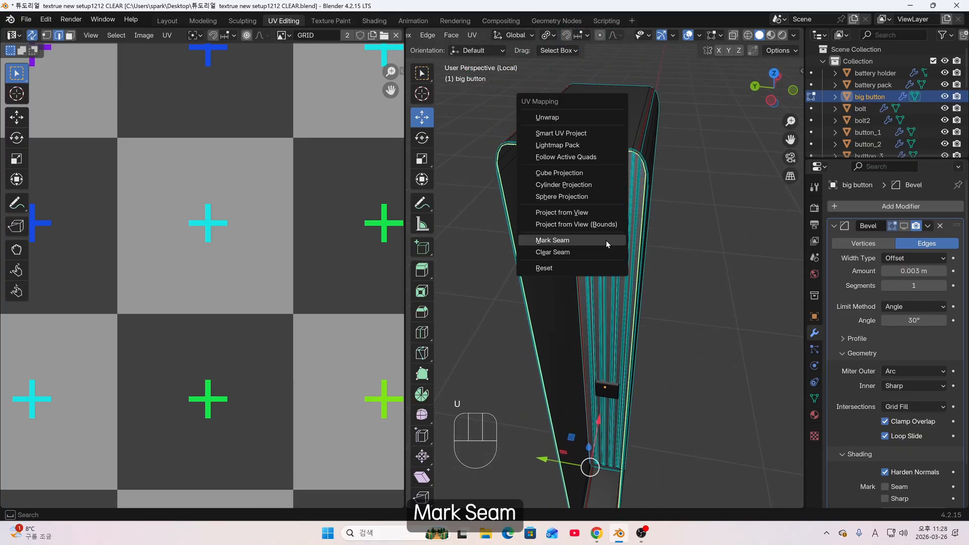
{"action": "left_click", "coordinate": [606, 240]}
Select all of the big button's faces, unwrap them, and inspect the resulting UV islands
{"action": "key", "text": "a"}
{"action": "middle_click_drag", "start_coordinate": [704, 285], "coordinate": [682, 268]}
{"action": "left_click", "coordinate": [681, 268]}
{"action": "key", "text": "a"}
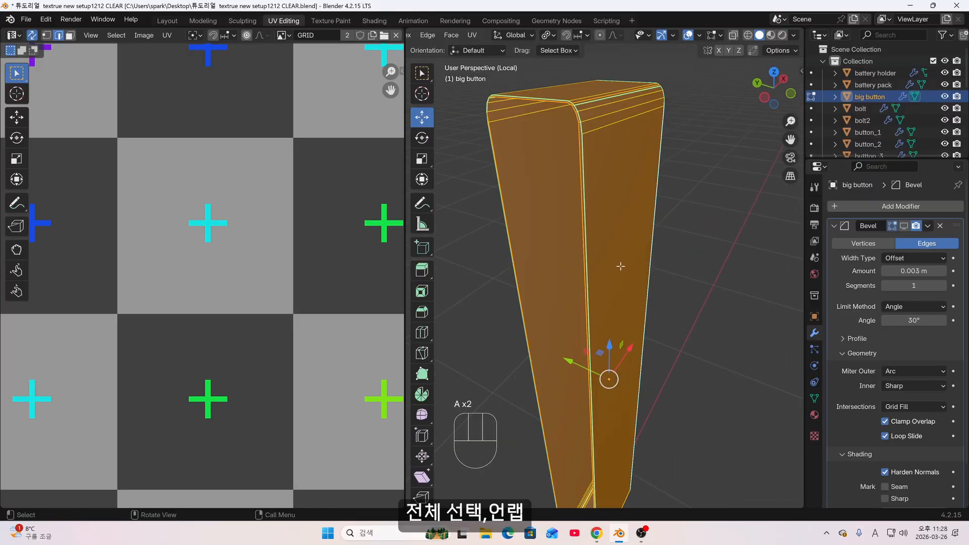
{"action": "key", "text": "u"}
{"action": "left_click", "coordinate": [574, 150]}
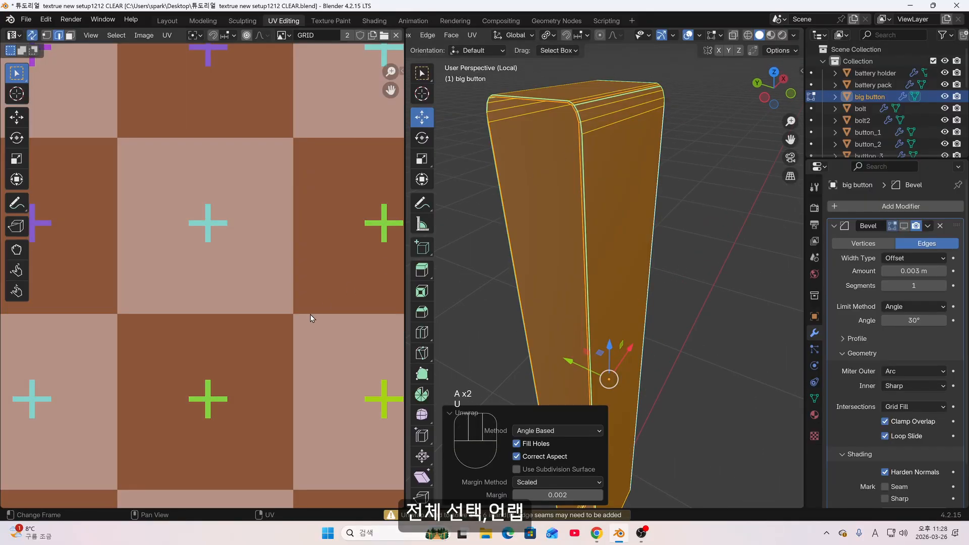
{"action": "scroll", "coordinate": [305, 296], "scroll_direction": "down", "scroll_amount": 5}
{"action": "middle_click_drag", "start_coordinate": [349, 317], "coordinate": [192, 172], "text": "shift"}
{"action": "scroll", "coordinate": [202, 184], "scroll_direction": "down", "scroll_amount": 2}
{"action": "middle_click_drag", "start_coordinate": [294, 389], "coordinate": [250, 335], "text": "shift"}
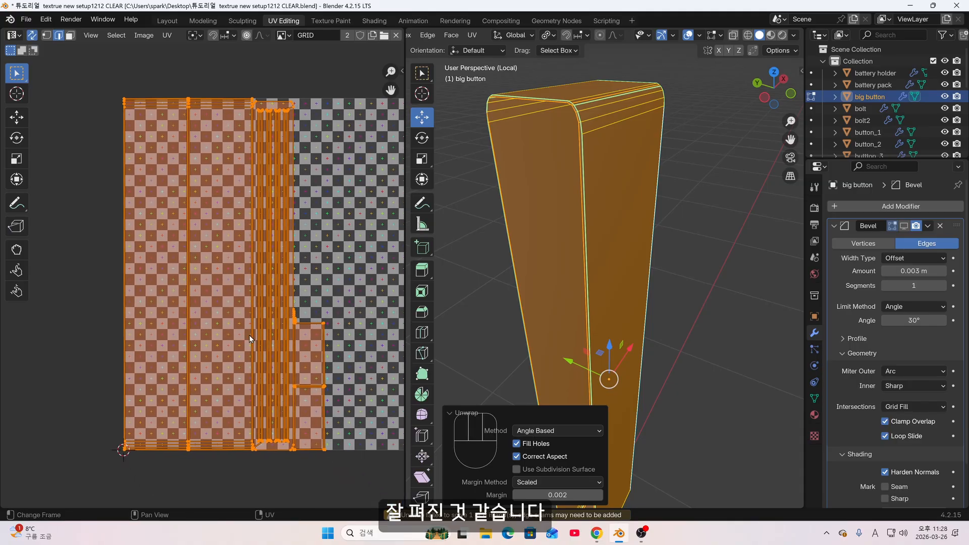
Display the big button in Material Preview, leave Edit Mode and local view, and compare its grid density with the surrounding parts
{"action": "left_click", "coordinate": [771, 35]}
{"action": "middle_click_drag", "start_coordinate": [702, 247], "coordinate": [692, 280]}
{"action": "key", "text": "Tab"}
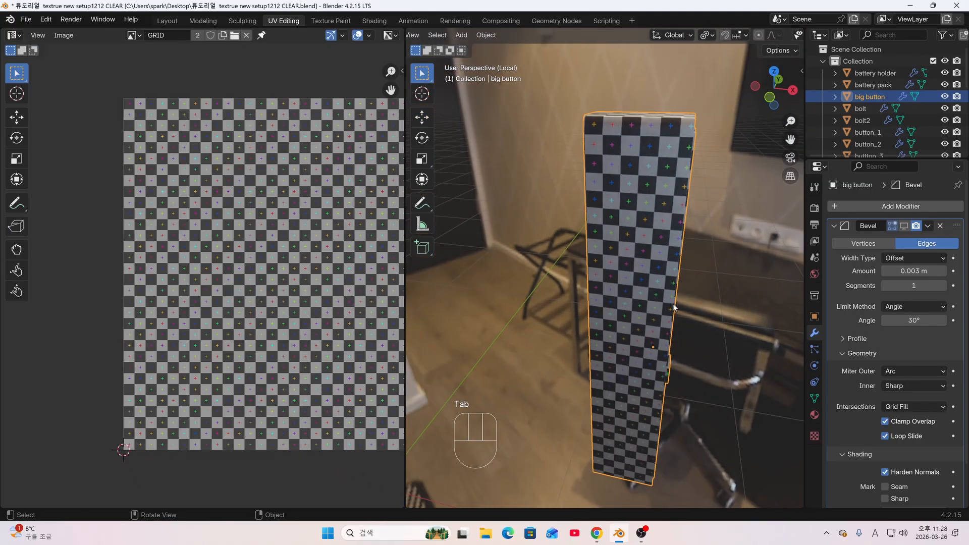
{"action": "key", "text": "KP_Divide"}
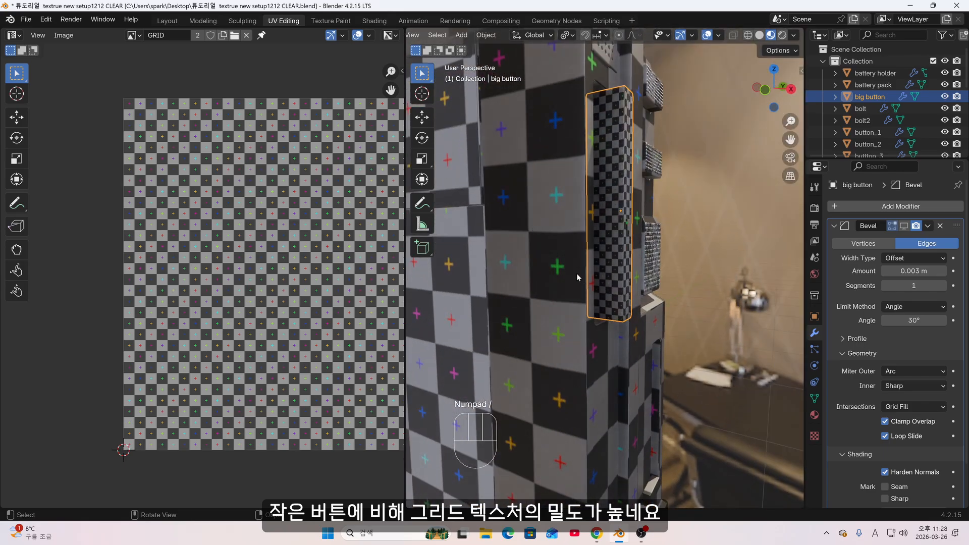
{"action": "middle_click_drag", "start_coordinate": [578, 277], "coordinate": [487, 293]}
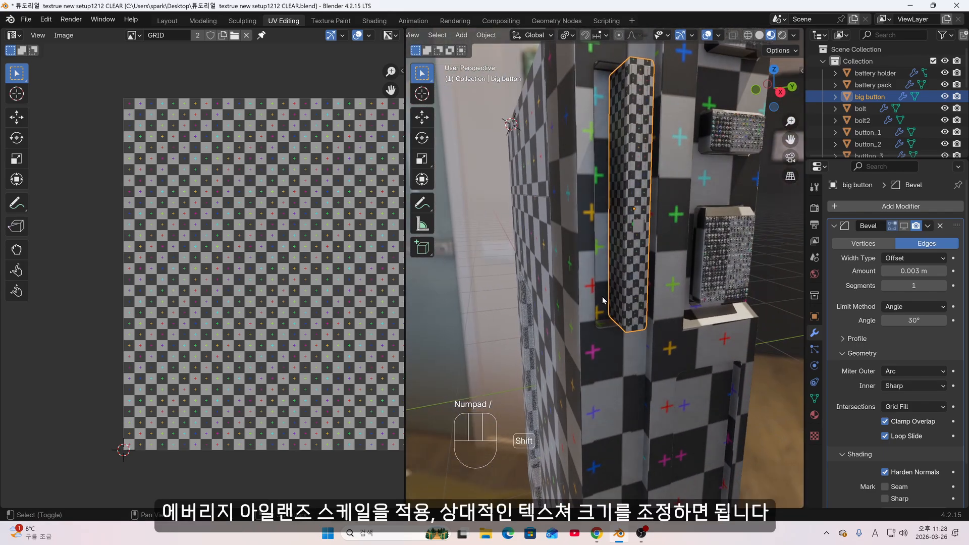
{"action": "middle_click_drag", "start_coordinate": [603, 300], "coordinate": [511, 273], "text": "shift"}
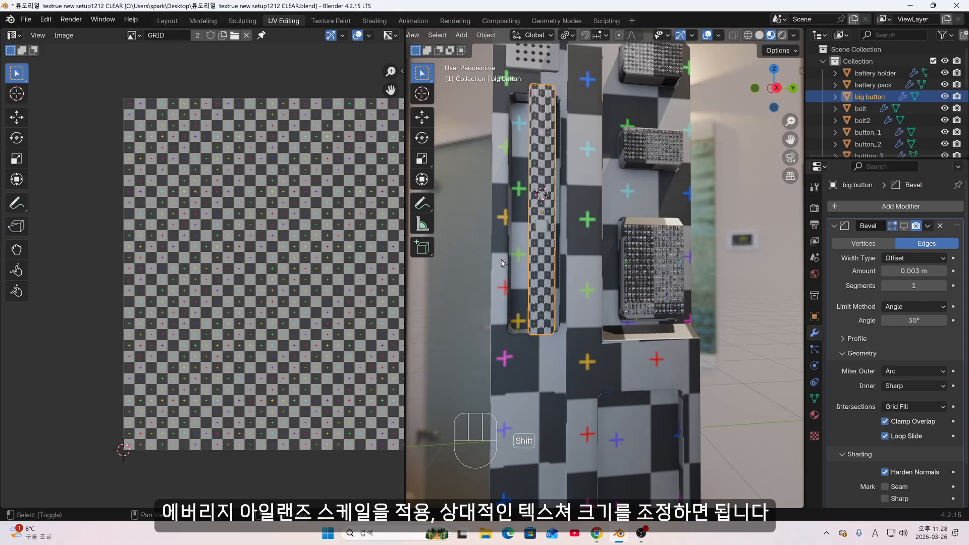
Add the speaker and main body to the big button selection, with mainbody active, and open all three in Edit Mode
{"action": "left_click", "coordinate": [499, 230], "text": "shift"}
{"action": "left_click", "coordinate": [524, 65], "text": "shift"}
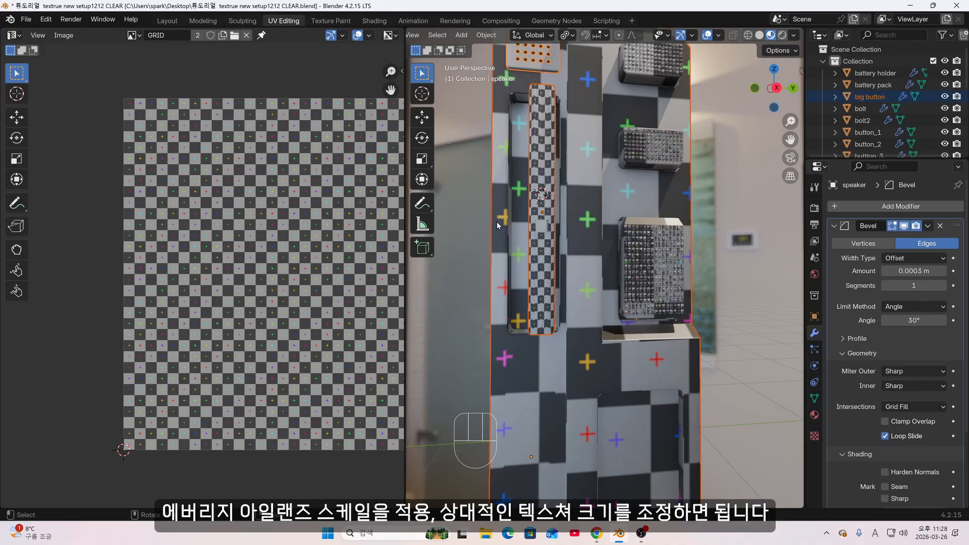
{"action": "middle_click_drag", "start_coordinate": [543, 271], "coordinate": [593, 295]}
{"action": "left_click", "coordinate": [532, 257], "text": "shift"}
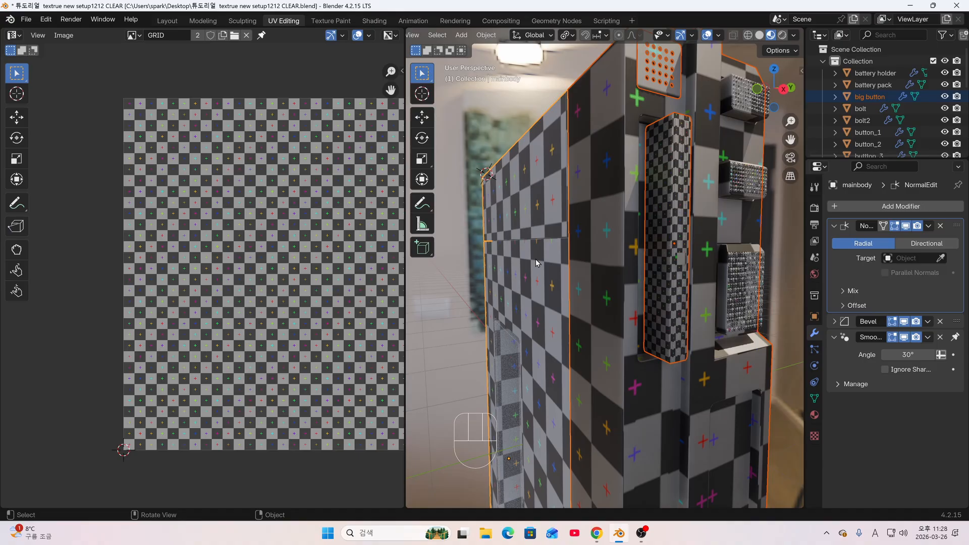
{"action": "key", "text": "Tab"}
{"action": "scroll", "coordinate": [371, 276], "scroll_direction": "down", "scroll_amount": 4}
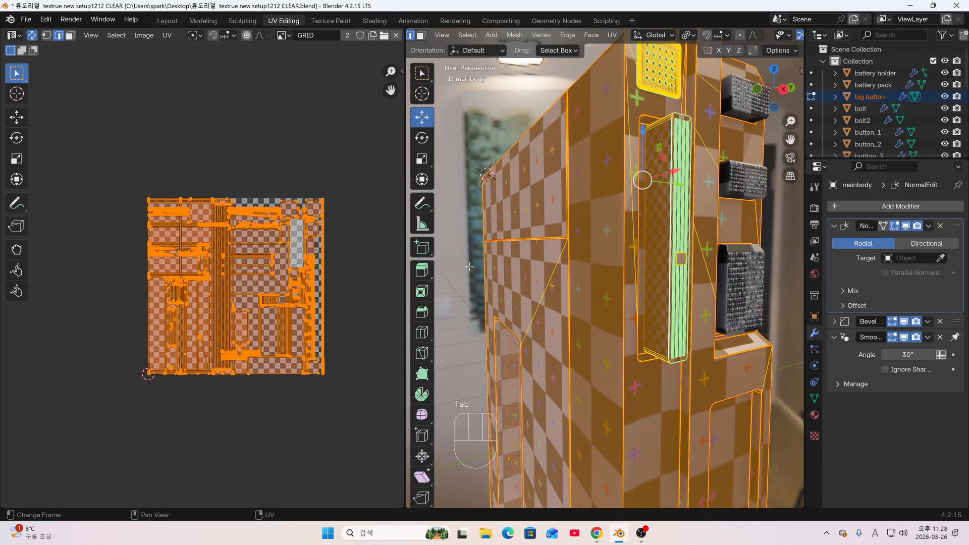
Average the island scales, pack all islands using Exact Shape (Concave) with a 0.002 margin, and return to Object Mode
{"action": "left_click", "coordinate": [167, 35]}
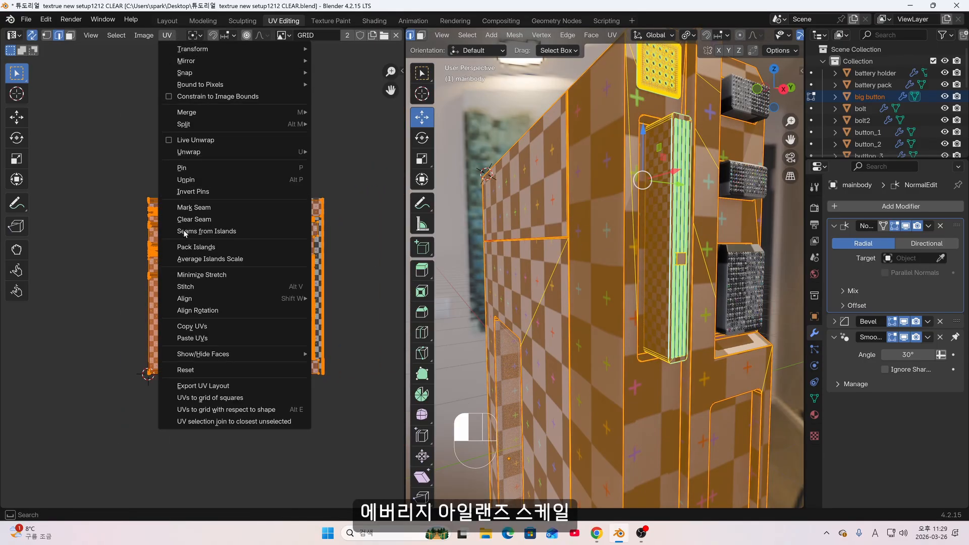
{"action": "left_click", "coordinate": [204, 261]}
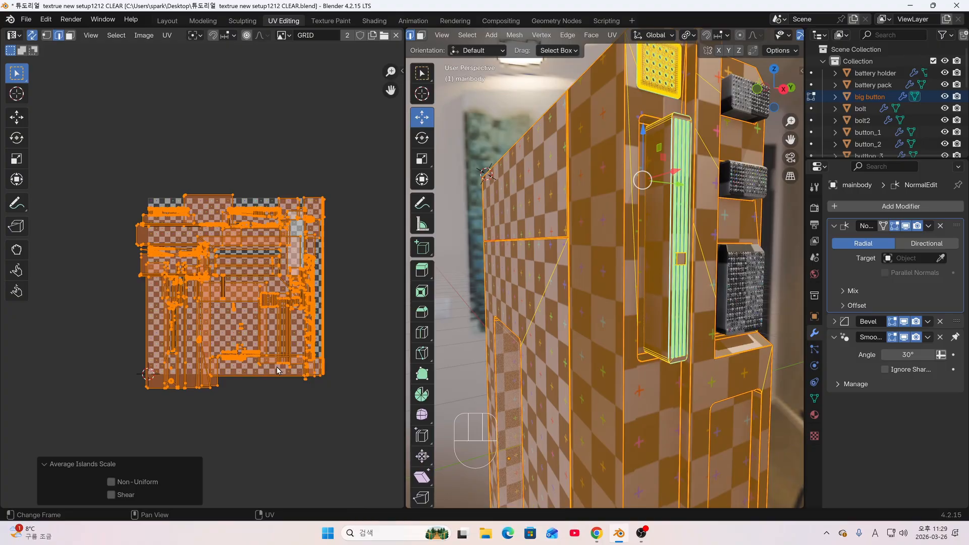
{"action": "left_click", "coordinate": [167, 35]}
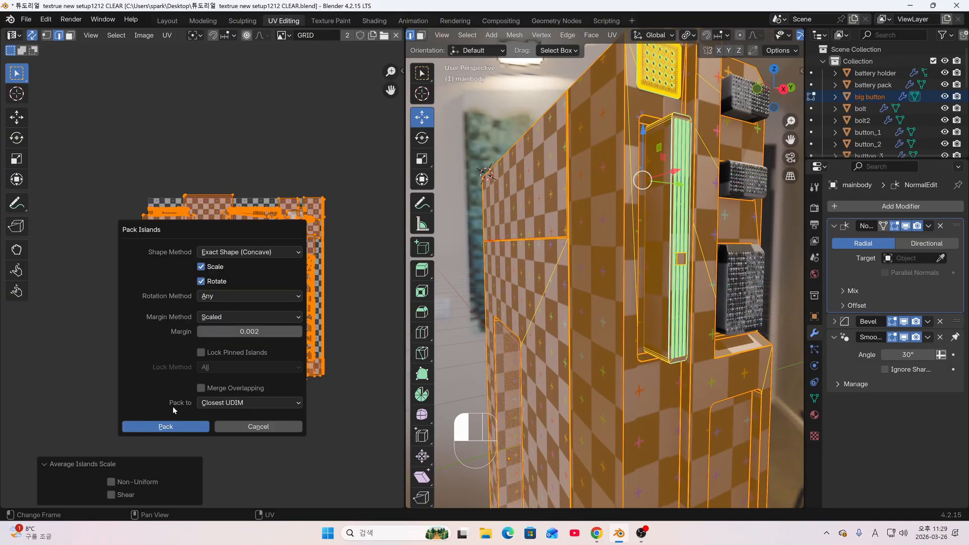
{"action": "left_click", "coordinate": [176, 427]}
{"action": "key", "text": "Tab"}
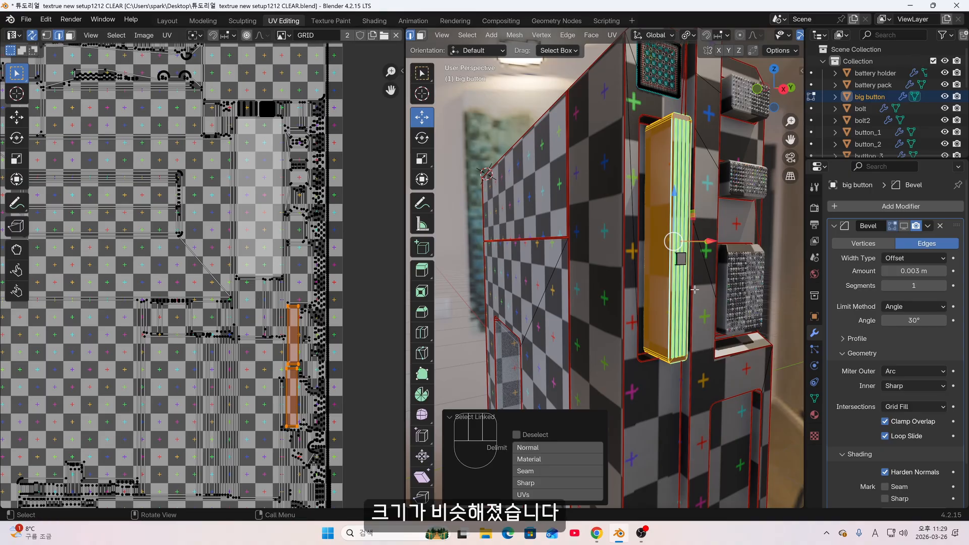
{"action": "middle_click_drag", "start_coordinate": [651, 301], "coordinate": [640, 236]}
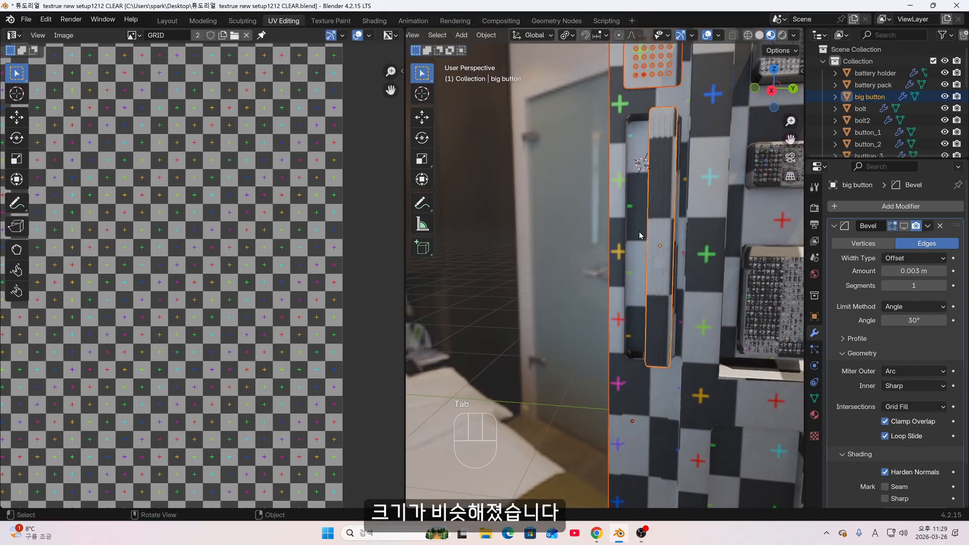
Select the uppermost textured side button, button_1, and isolate it in local view to inspect its overlapping bevel geometry
{"action": "scroll", "coordinate": [669, 206], "scroll_direction": "down", "scroll_amount": 2}
{"action": "mouse_move", "coordinate": [686, 271]}
{"action": "middle_mouse_down"}
{"action": "mouse_move", "coordinate": [677, 274]}
{"action": "mouse_move", "coordinate": [688, 277]}
{"action": "middle_mouse_up"}
{"action": "left_click", "coordinate": [715, 137]}
{"action": "middle_click_drag", "start_coordinate": [722, 237], "coordinate": [704, 209]}
{"action": "key", "text": "KP_Divide"}
{"action": "scroll", "coordinate": [645, 250], "scroll_direction": "up", "scroll_amount": 2}
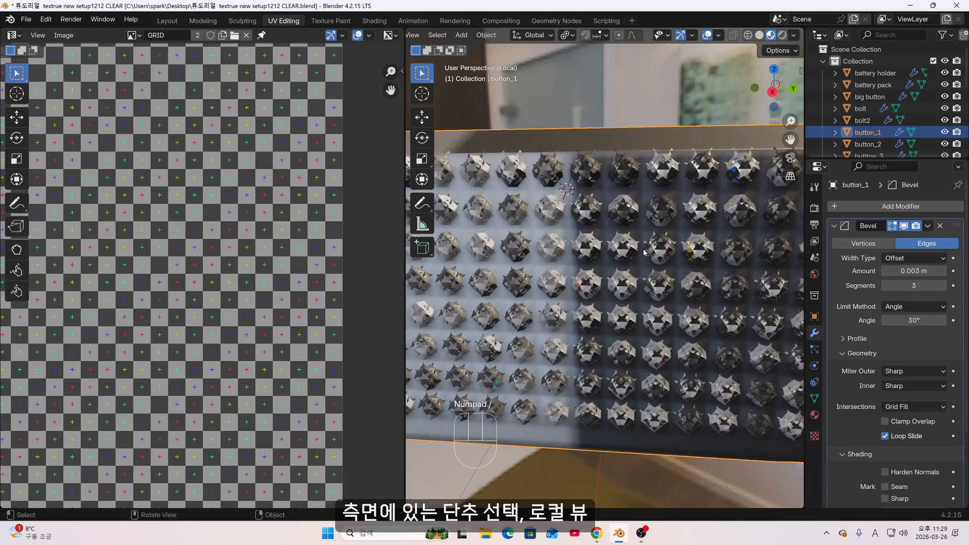
{"action": "middle_click_drag", "start_coordinate": [583, 245], "coordinate": [649, 250]}
{"action": "scroll", "coordinate": [649, 250], "scroll_direction": "down", "scroll_amount": 2}
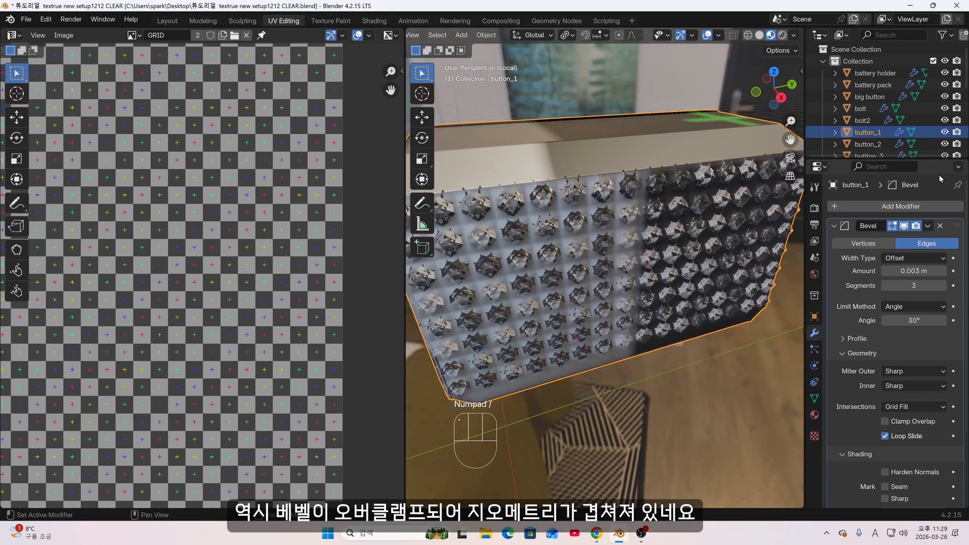
Try Clamp Overlap with a Patch outer miter and hardened normals on button_1's bevel
{"action": "left_click", "coordinate": [905, 227]}
{"action": "left_click", "coordinate": [905, 226]}
{"action": "left_click", "coordinate": [886, 422]}
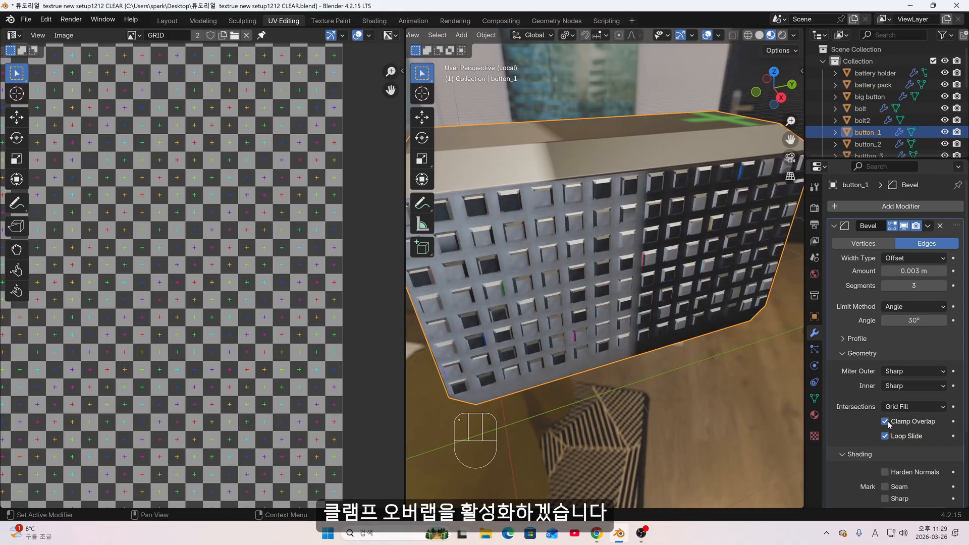
{"action": "middle_click_drag", "start_coordinate": [625, 331], "coordinate": [587, 266]}
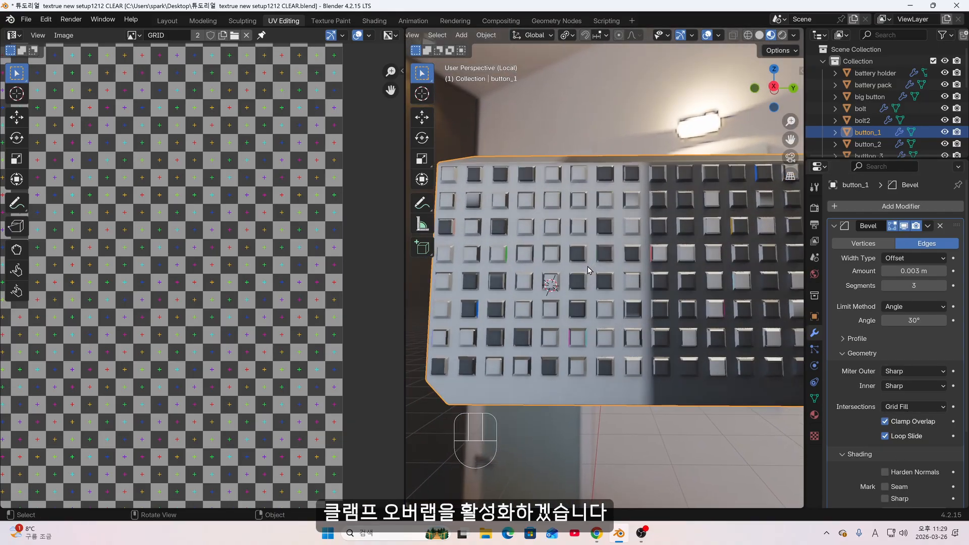
{"action": "left_click", "coordinate": [903, 372]}
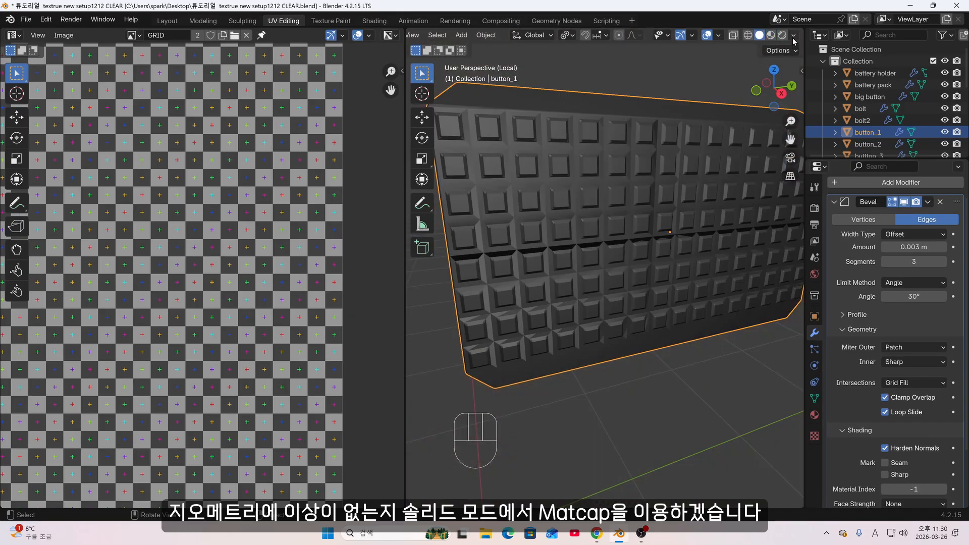
Change the Solid shading MatCap to the glossy red material and examine button_1's bevelled studs
{"action": "left_click", "coordinate": [794, 35]}
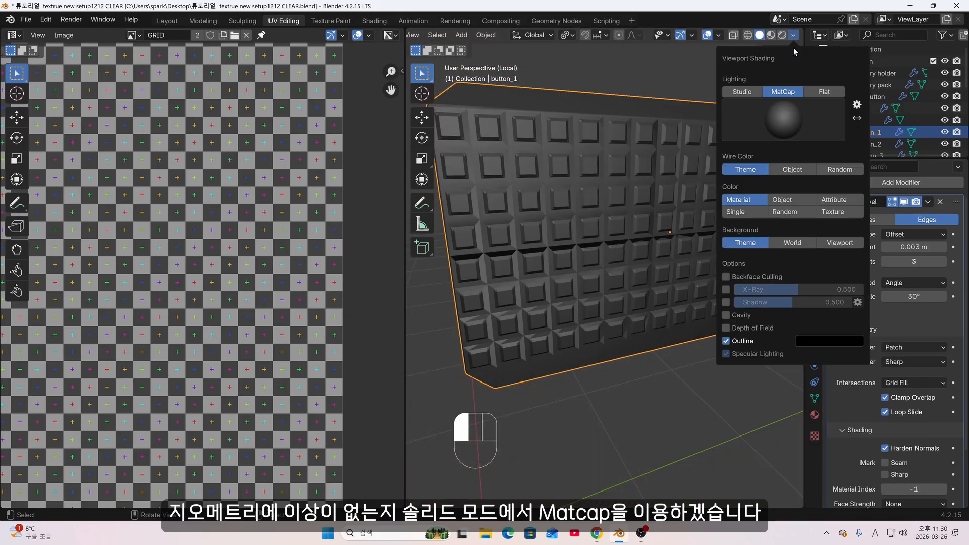
{"action": "left_click", "coordinate": [798, 115]}
{"action": "left_click", "coordinate": [792, 202]}
{"action": "middle_click_drag", "start_coordinate": [676, 197], "coordinate": [631, 181]}
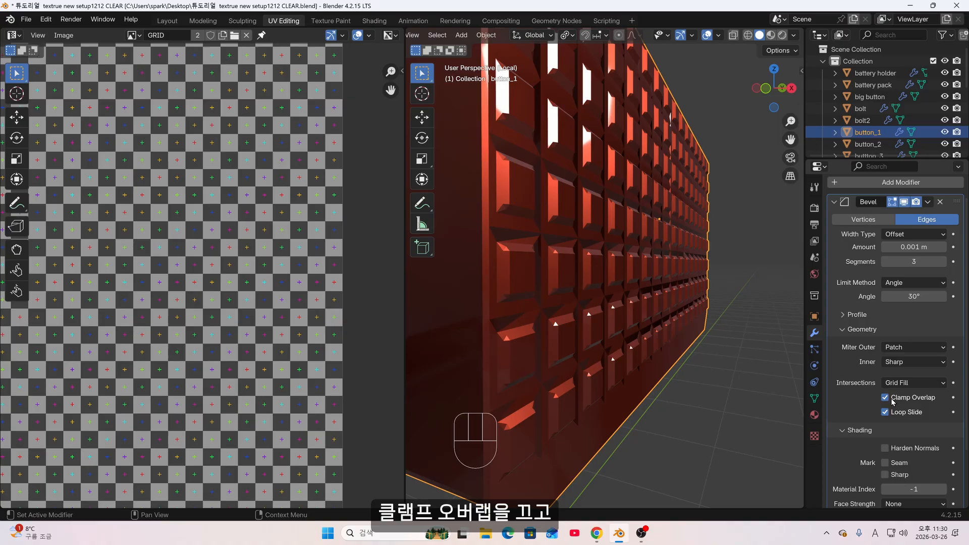
Turn off Clamp Overlap and set button_1's bevel amount to 0.0005 m with an Arc outer miter and Harden Normals on
{"action": "left_click", "coordinate": [892, 398]}
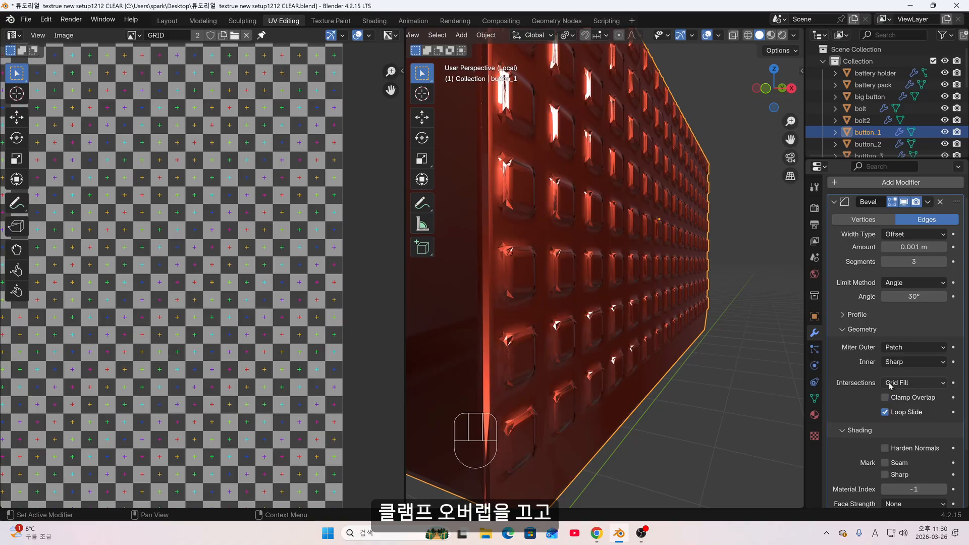
{"action": "double_click", "coordinate": [919, 247]}
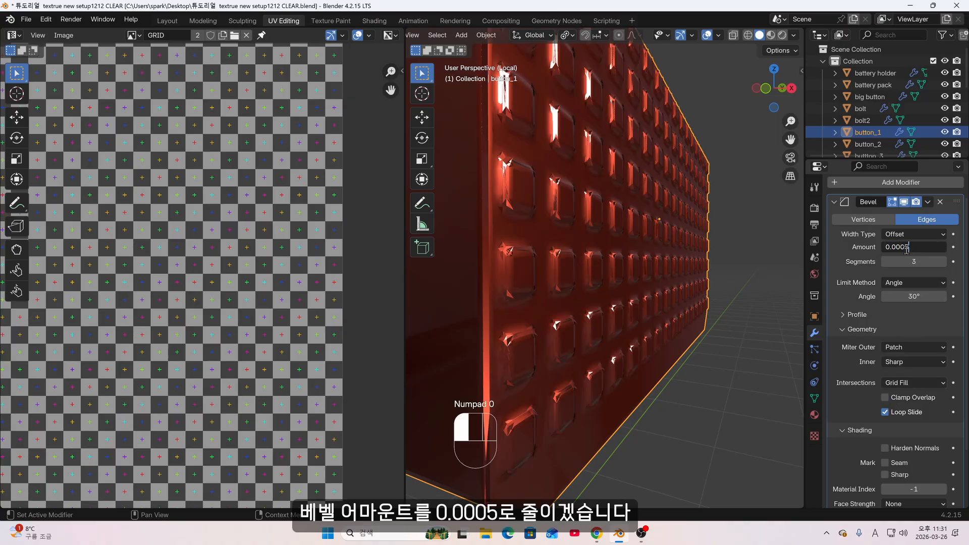
{"action": "key", "text": "Return"}
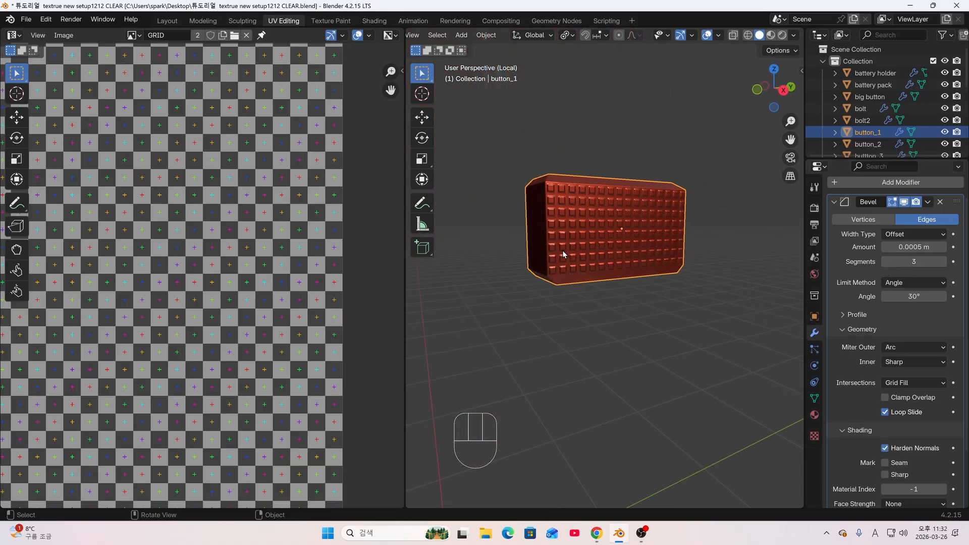
{"action": "key", "text": "KP_Divide"}
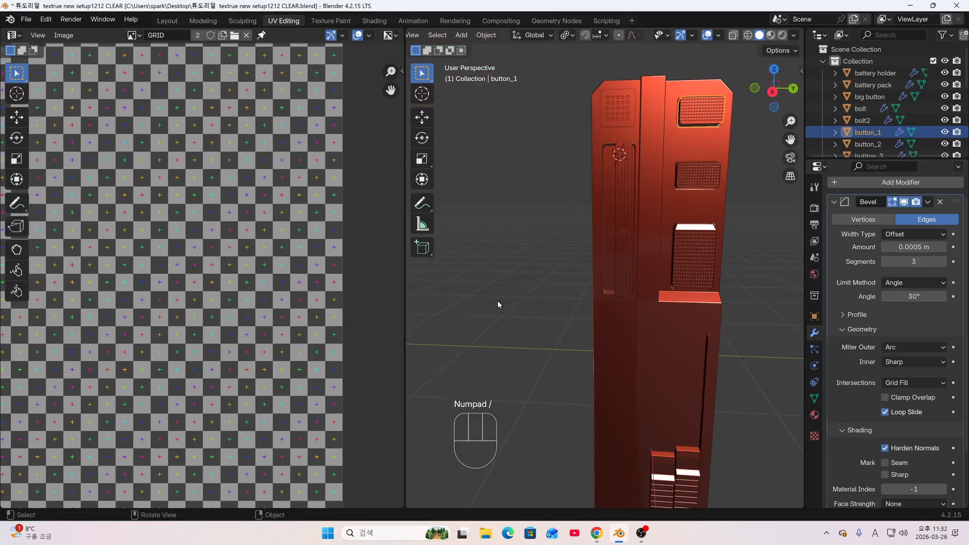
{"action": "key", "text": "KP_Divide"}
Box-select button_1's hidden back faces in a front wireframe view, delete those faces, and return to Object Mode in Solid shading
{"action": "mouse_move", "coordinate": [687, 256]}
{"action": "middle_mouse_down"}
{"action": "mouse_move", "coordinate": [648, 322]}
{"action": "mouse_move", "coordinate": [693, 277]}
{"action": "mouse_move", "coordinate": [666, 331]}
{"action": "mouse_move", "coordinate": [652, 336]}
{"action": "middle_mouse_up"}
{"action": "key", "text": "Tab"}
{"action": "key", "text": "KP_1"}
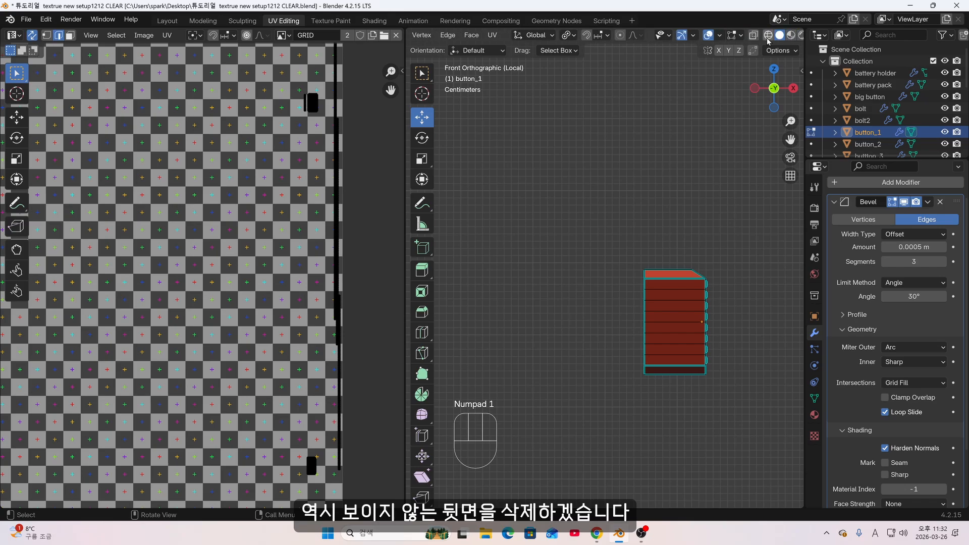
{"action": "left_click", "coordinate": [768, 37]}
{"action": "key", "text": "3"}
{"action": "left_click_drag", "start_coordinate": [584, 216], "coordinate": [649, 433]}
{"action": "middle_click_drag", "start_coordinate": [649, 433], "coordinate": [744, 200]}
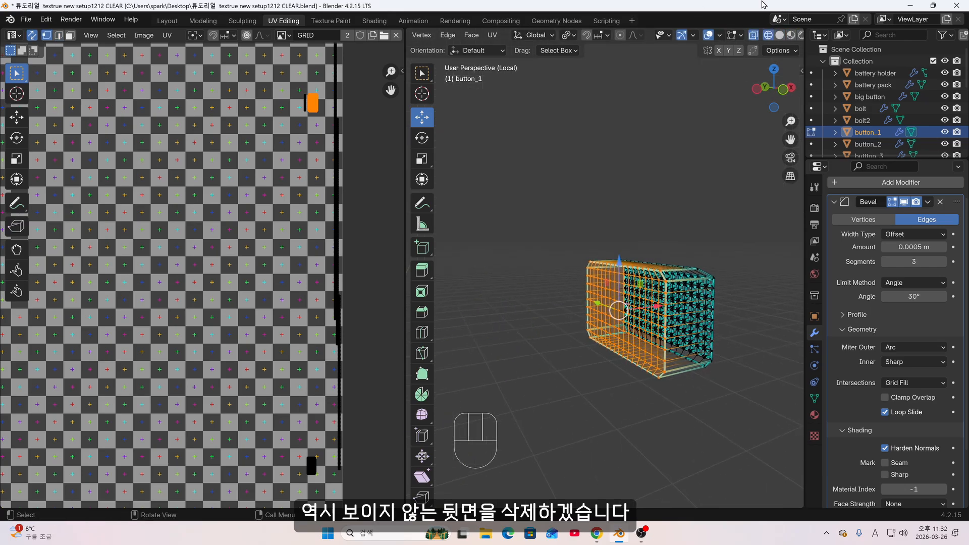
{"action": "left_click", "coordinate": [756, 38]}
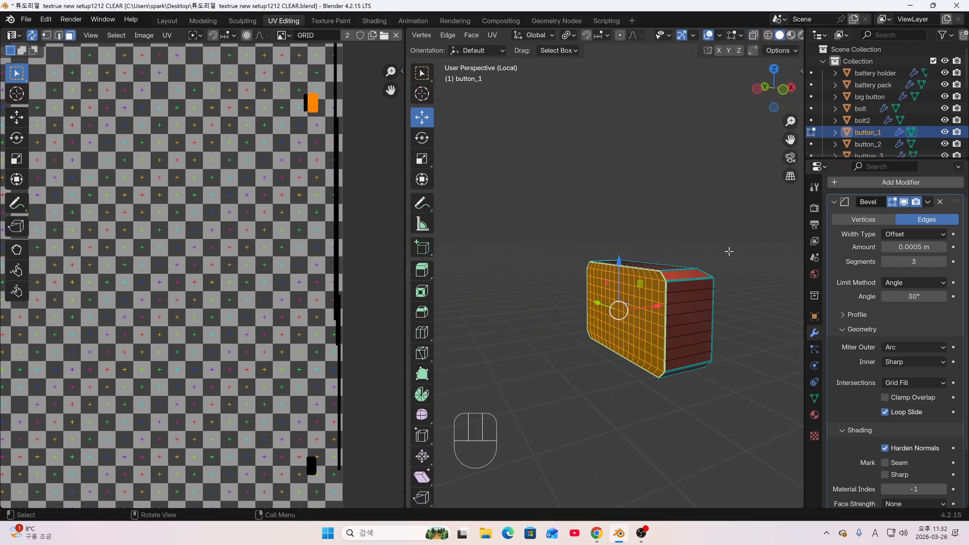
{"action": "scroll", "coordinate": [677, 290], "scroll_direction": "up", "scroll_amount": 3}
{"action": "middle_click_drag", "start_coordinate": [677, 289], "coordinate": [697, 245]}
{"action": "key", "text": "x"}
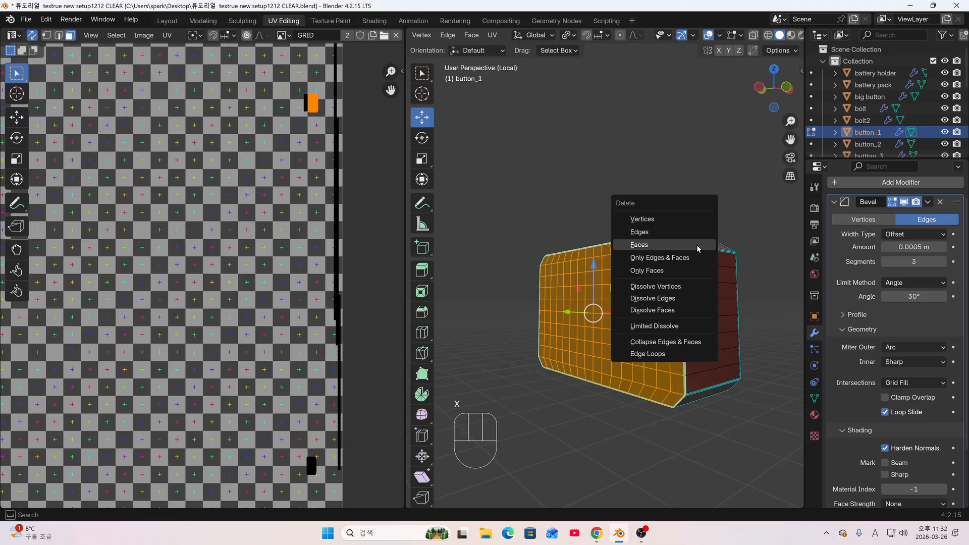
{"action": "left_click", "coordinate": [639, 245]}
{"action": "key", "text": "Tab"}
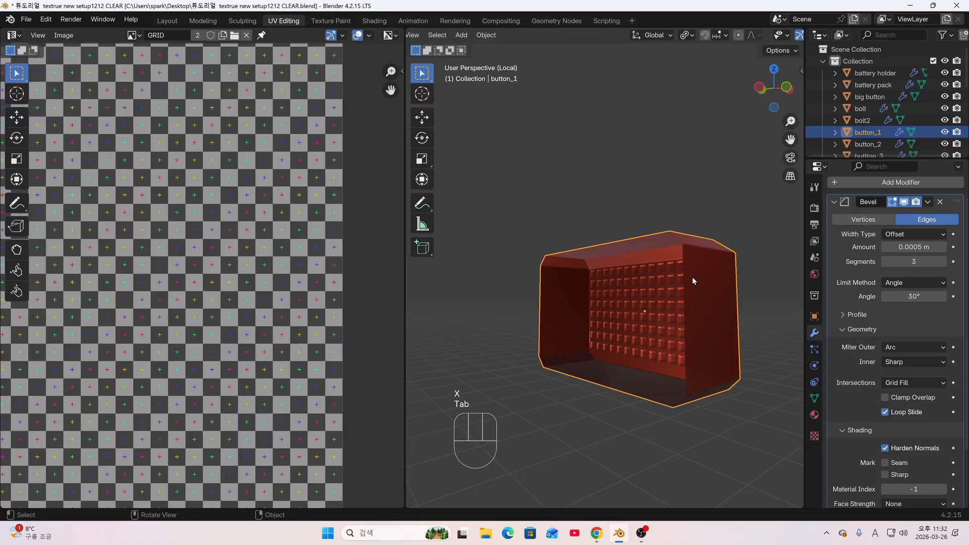
Select the open back edge loop of button_1 in Edit Mode and mark it as a UV seam
{"action": "middle_click_drag", "start_coordinate": [692, 277], "coordinate": [661, 293]}
{"action": "scroll", "coordinate": [671, 267], "scroll_direction": "up", "scroll_amount": 3}
{"action": "key", "text": "Tab"}
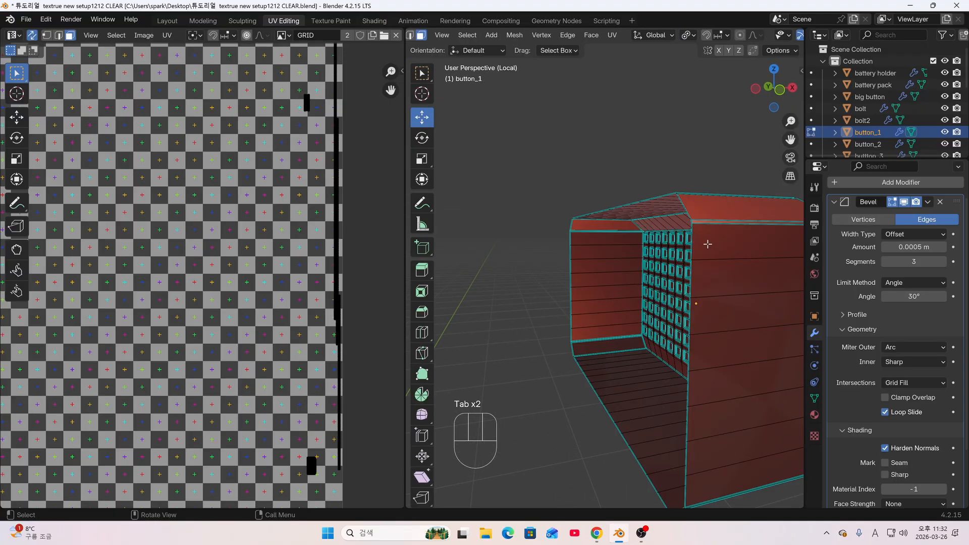
{"action": "key", "text": "2"}
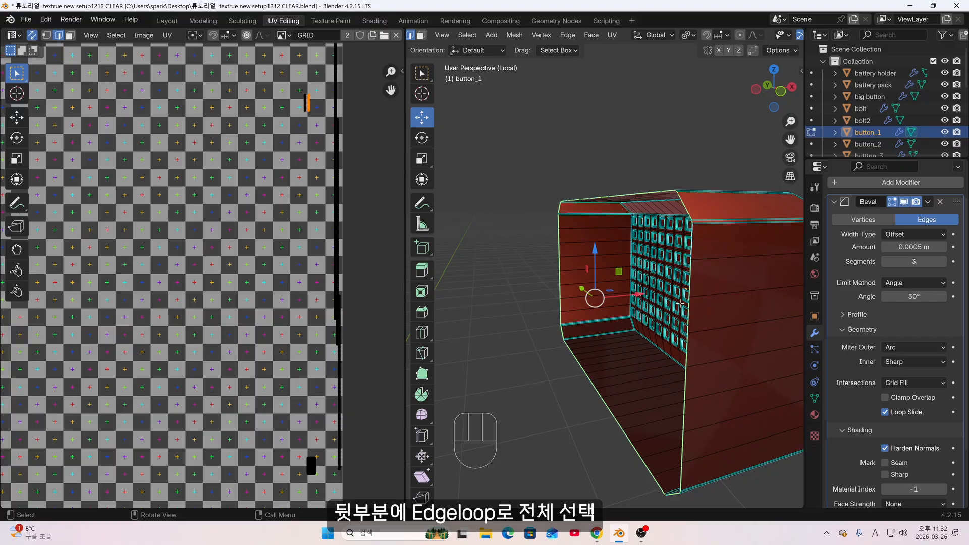
{"action": "key", "text": "u"}
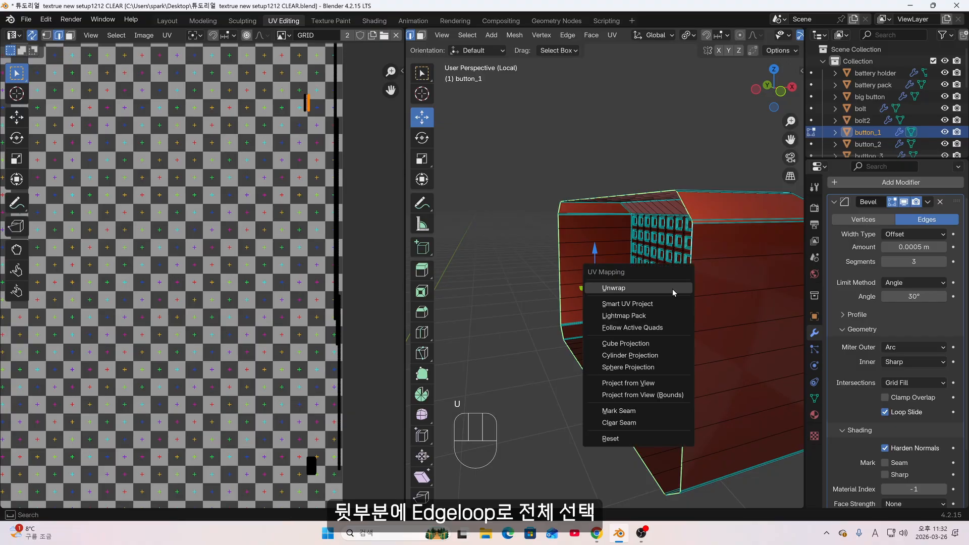
{"action": "left_click", "coordinate": [640, 408]}
Select the edges along the upper border of button_1's studded front face from one corner to the other
{"action": "middle_click_drag", "start_coordinate": [729, 286], "coordinate": [575, 269], "text": "shift"}
{"action": "middle_click_drag", "start_coordinate": [642, 286], "coordinate": [595, 281]}
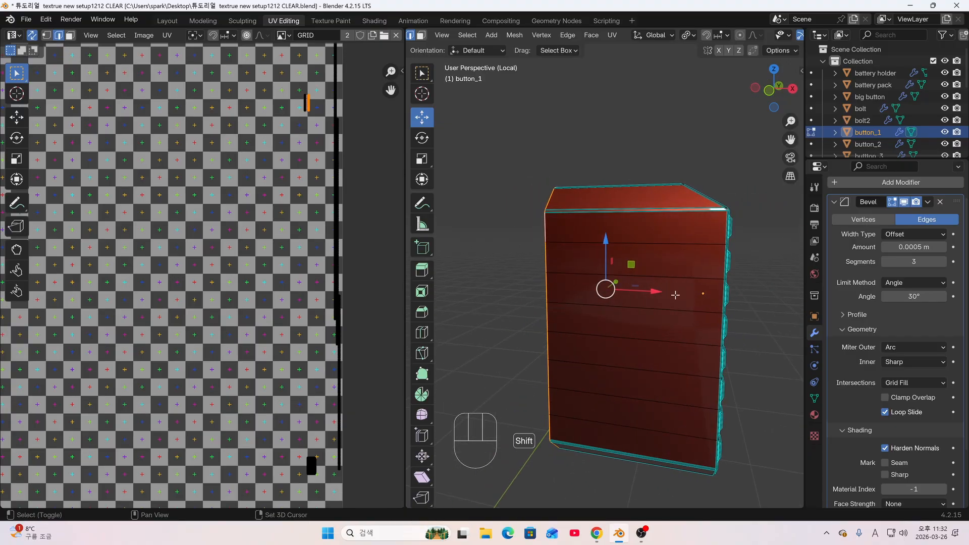
{"action": "scroll", "coordinate": [643, 292], "scroll_direction": "up", "scroll_amount": 5}
{"action": "middle_click_drag", "start_coordinate": [675, 295], "coordinate": [623, 303], "text": "shift"}
{"action": "left_click", "coordinate": [629, 192], "text": "alt"}
{"action": "middle_click_drag", "start_coordinate": [697, 223], "coordinate": [652, 228]}
{"action": "left_click", "coordinate": [671, 213], "text": "alt+shift"}
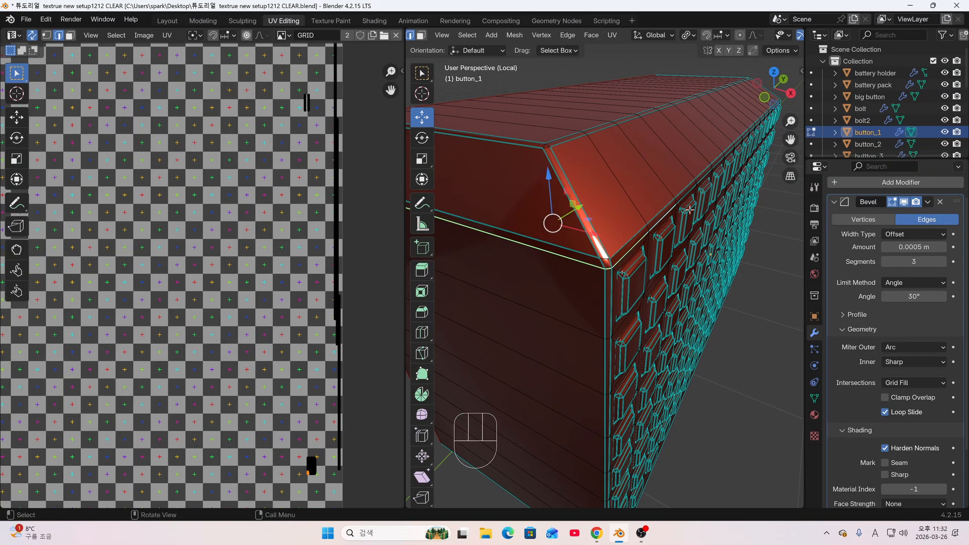
{"action": "middle_click_drag", "start_coordinate": [717, 207], "coordinate": [626, 212]}
{"action": "middle_click_drag", "start_coordinate": [672, 217], "coordinate": [606, 275], "text": "shift"}
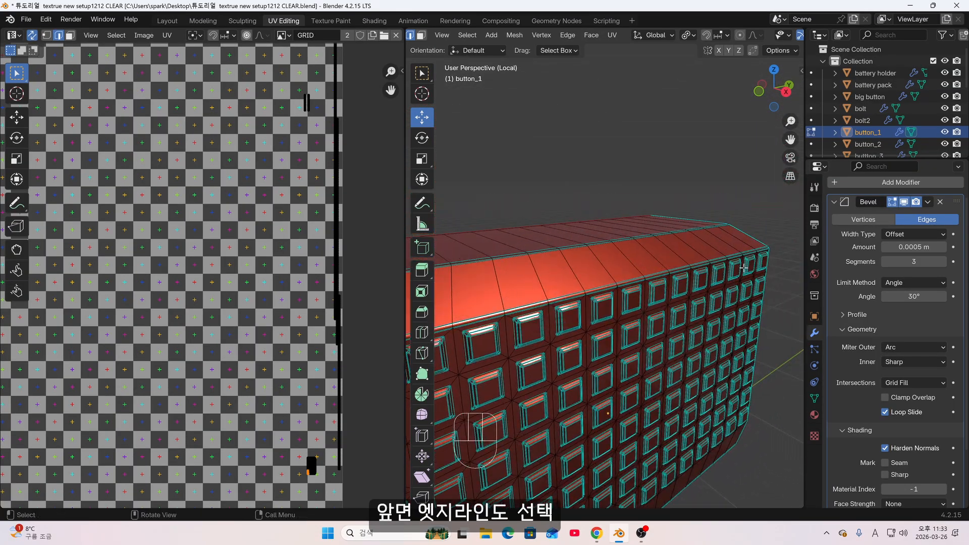
{"action": "scroll", "coordinate": [772, 238], "scroll_direction": "up", "scroll_amount": 3}
{"action": "left_click", "coordinate": [781, 237], "text": "ctrl+shift"}
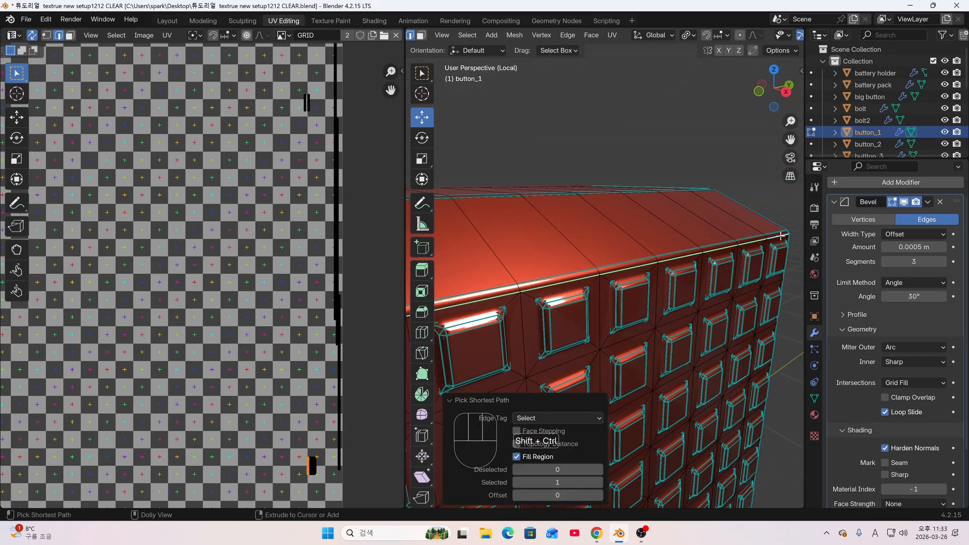
Extend the edge selection around the remaining border of button_1's front face and mark the whole outline as a seam
{"action": "scroll", "coordinate": [781, 241], "scroll_direction": "down", "scroll_amount": 3}
{"action": "middle_click_drag", "start_coordinate": [774, 257], "coordinate": [697, 229]}
{"action": "scroll", "coordinate": [669, 427], "scroll_direction": "up", "scroll_amount": 2}
{"action": "scroll", "coordinate": [665, 428], "scroll_direction": "up", "scroll_amount": 3}
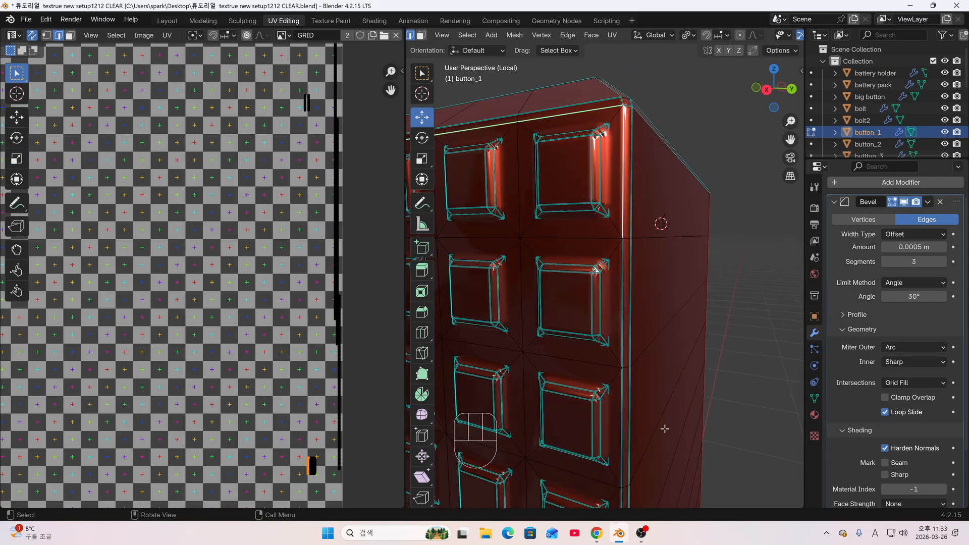
{"action": "middle_click_drag", "start_coordinate": [665, 428], "coordinate": [684, 265], "text": "shift"}
{"action": "left_click", "coordinate": [595, 383], "text": "ctrl+shift"}
{"action": "left_click", "coordinate": [651, 320], "text": "ctrl+shift"}
{"action": "scroll", "coordinate": [628, 347], "scroll_direction": "up", "scroll_amount": 4}
{"action": "scroll", "coordinate": [628, 348], "scroll_direction": "down", "scroll_amount": 5}
{"action": "middle_click_drag", "start_coordinate": [629, 348], "coordinate": [606, 333], "text": "shift"}
{"action": "scroll", "coordinate": [489, 347], "scroll_direction": "up", "scroll_amount": 4}
{"action": "left_click", "coordinate": [489, 346], "text": "ctrl+shift"}
{"action": "middle_click_drag", "start_coordinate": [489, 346], "coordinate": [489, 303]}
{"action": "scroll", "coordinate": [489, 303], "scroll_direction": "down", "scroll_amount": 4}
{"action": "middle_click_drag", "start_coordinate": [565, 152], "coordinate": [639, 230], "text": "shift"}
{"action": "left_click", "coordinate": [591, 218], "text": "ctrl+shift"}
{"action": "key", "text": "u"}
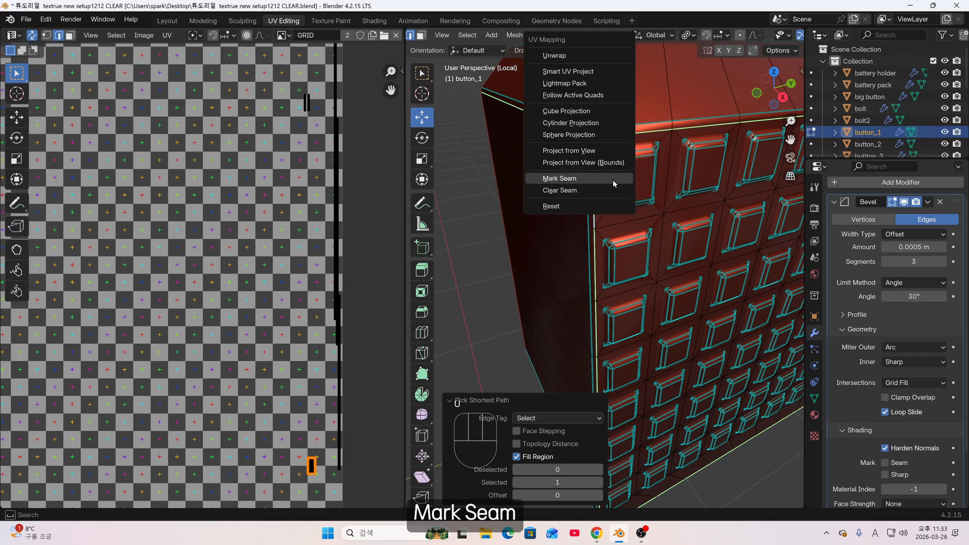
{"action": "left_click", "coordinate": [612, 179]}
{"action": "scroll", "coordinate": [594, 271], "scroll_direction": "down", "scroll_amount": 1}
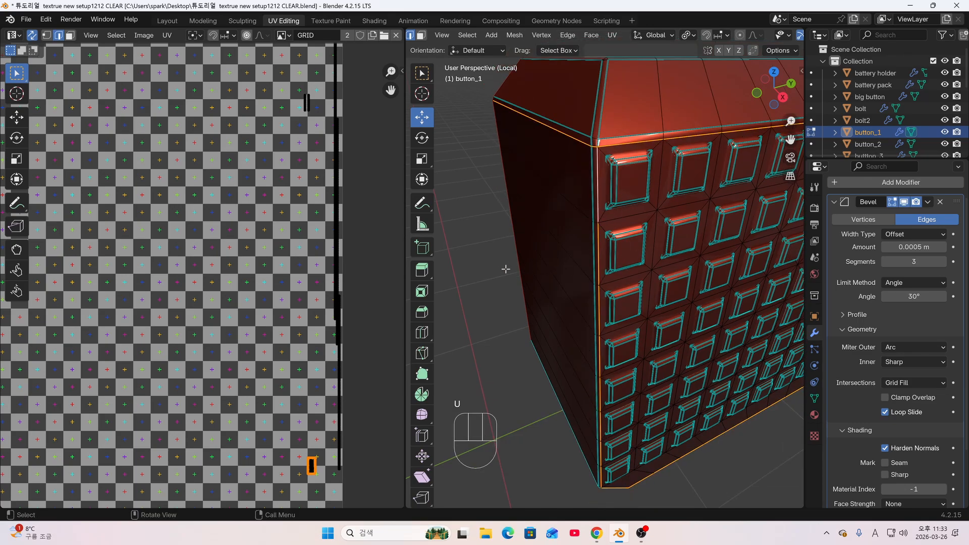
Change the Solid shading MatCap to the dark grey material and examine button_1's marked seams
{"action": "scroll", "coordinate": [784, 38], "scroll_direction": "down", "scroll_amount": 4}
{"action": "left_click", "coordinate": [793, 35]}
{"action": "left_click", "coordinate": [647, 171]}
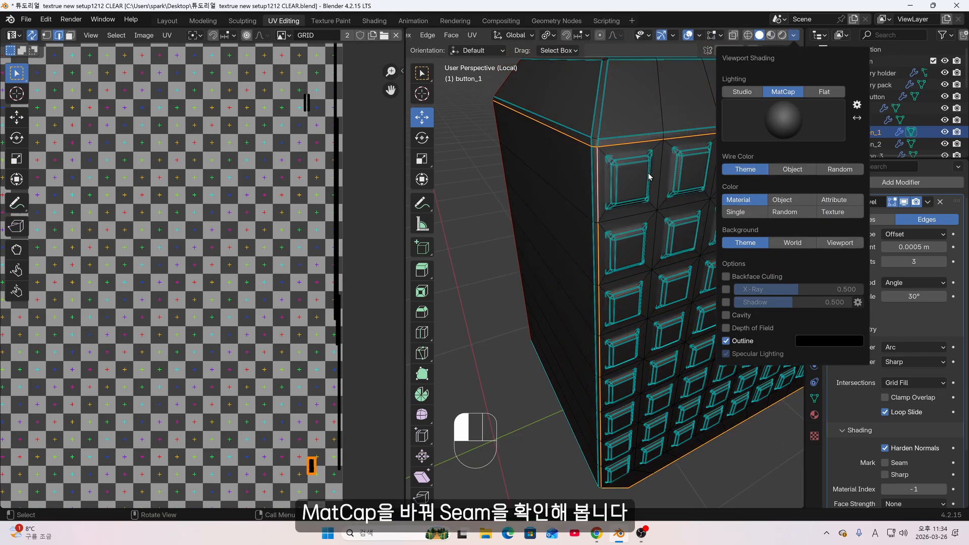
{"action": "left_click", "coordinate": [494, 223]}
{"action": "middle_click_drag", "start_coordinate": [498, 221], "coordinate": [504, 194]}
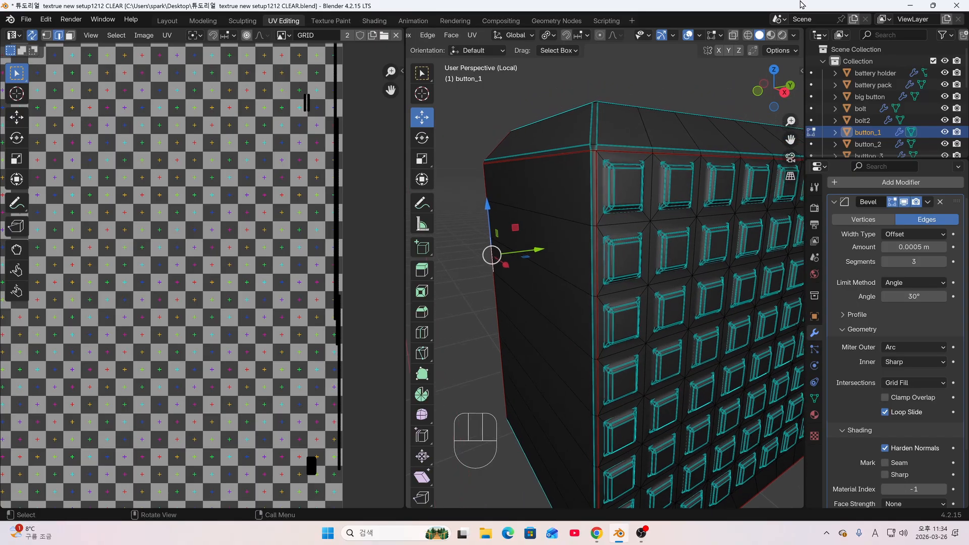
With X-ray on, select button_1's chamfer corner edges running from front to back and mark them as seams
{"action": "left_click", "coordinate": [734, 35]}
{"action": "middle_click_drag", "start_coordinate": [621, 166], "coordinate": [601, 202]}
{"action": "middle_click_drag", "start_coordinate": [671, 323], "coordinate": [645, 305]}
{"action": "left_click", "coordinate": [644, 308]}
{"action": "middle_click_drag", "start_coordinate": [729, 348], "coordinate": [563, 264]}
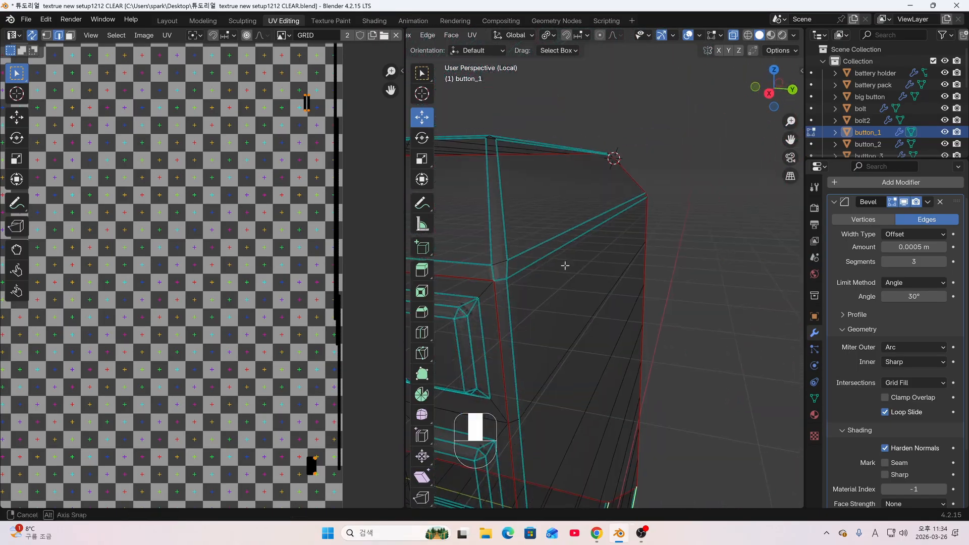
{"action": "left_click", "coordinate": [584, 232], "text": "ctrl"}
{"action": "key", "text": "u"}
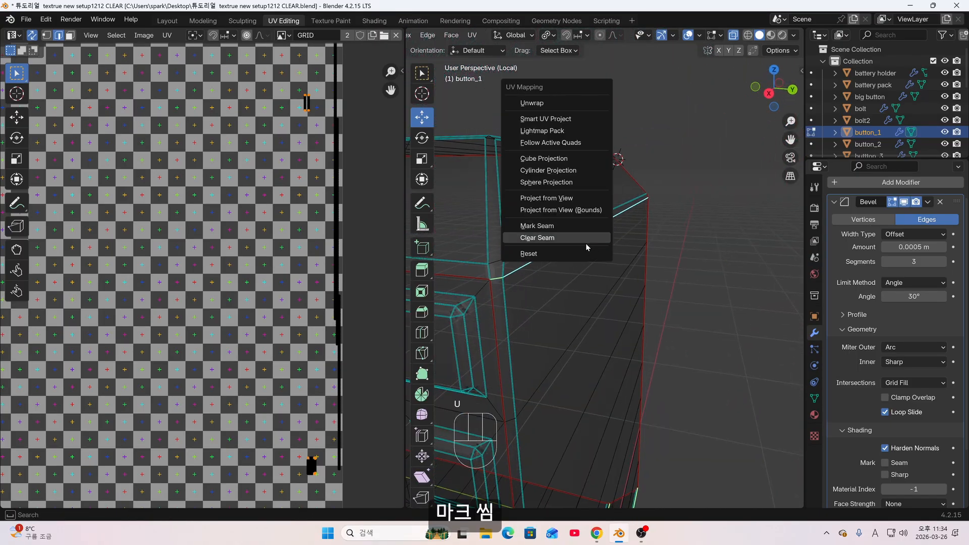
{"action": "left_click", "coordinate": [574, 226]}
Select all of button_1's geometry and unwrap it
{"action": "key", "text": "a"}
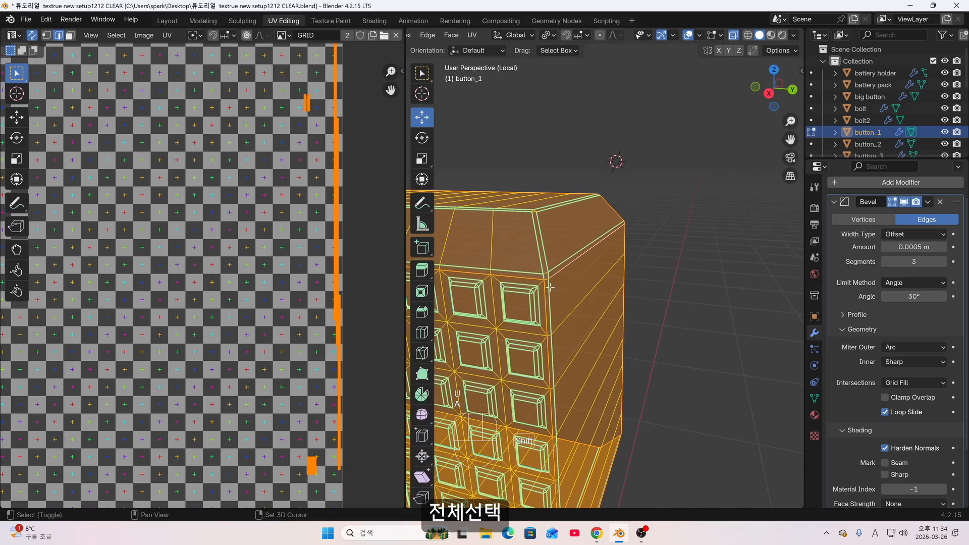
{"action": "middle_click_drag", "start_coordinate": [550, 287], "coordinate": [686, 229]}
{"action": "key", "text": "u"}
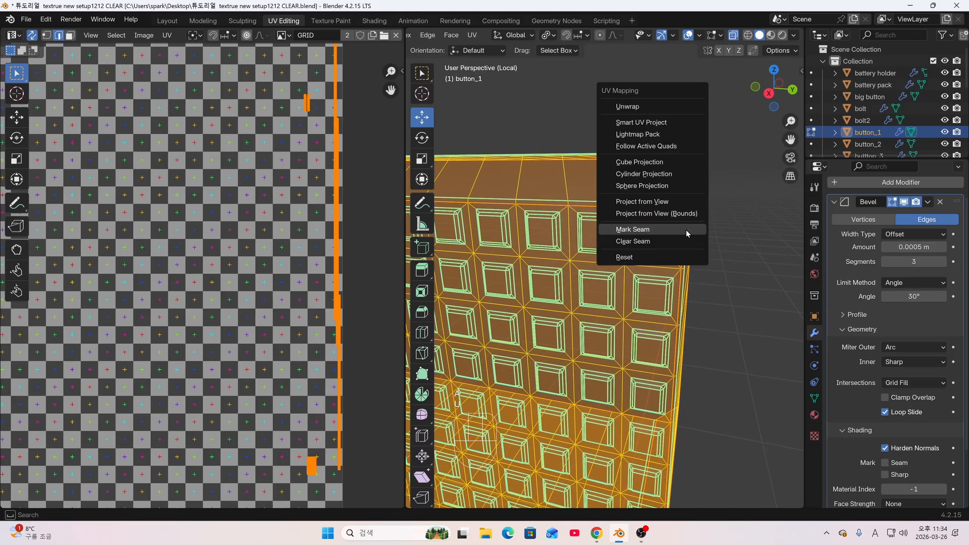
{"action": "left_click", "coordinate": [620, 108]}
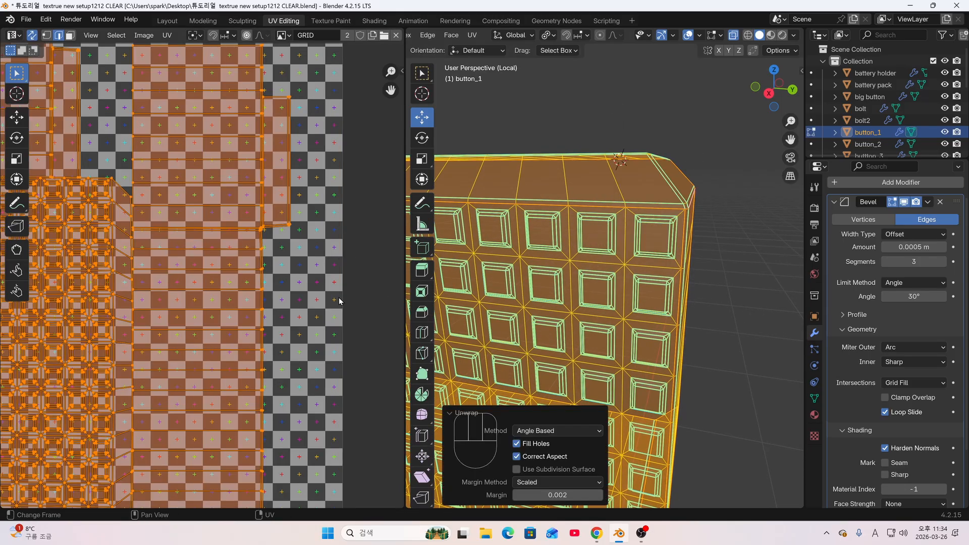
Return to Object Mode, turn X-ray off, and examine the checker texture on button_1 in Material Preview
{"action": "key", "text": "Tab"}
{"action": "left_click", "coordinate": [734, 35]}
{"action": "left_click", "coordinate": [771, 35]}
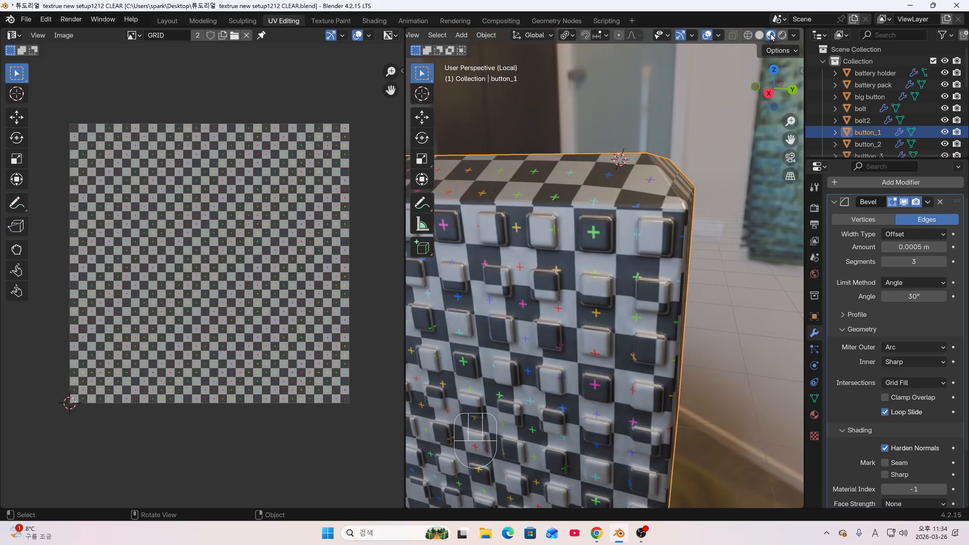
{"action": "middle_click_drag", "start_coordinate": [597, 291], "coordinate": [671, 273]}
{"action": "key", "text": "Tab"}
{"action": "key", "text": "Tab"}
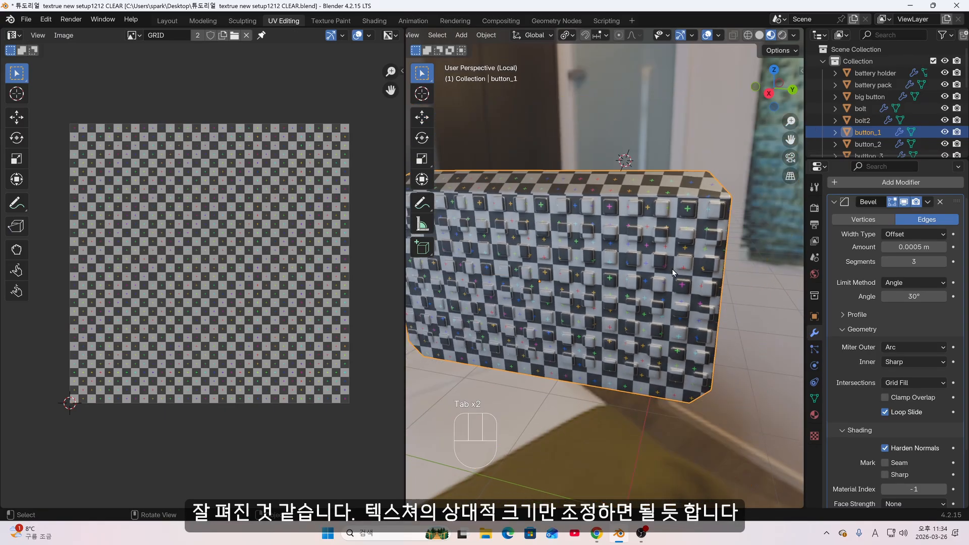
{"action": "left_click", "coordinate": [756, 305]}
{"action": "middle_click_drag", "start_coordinate": [756, 305], "coordinate": [604, 328]}
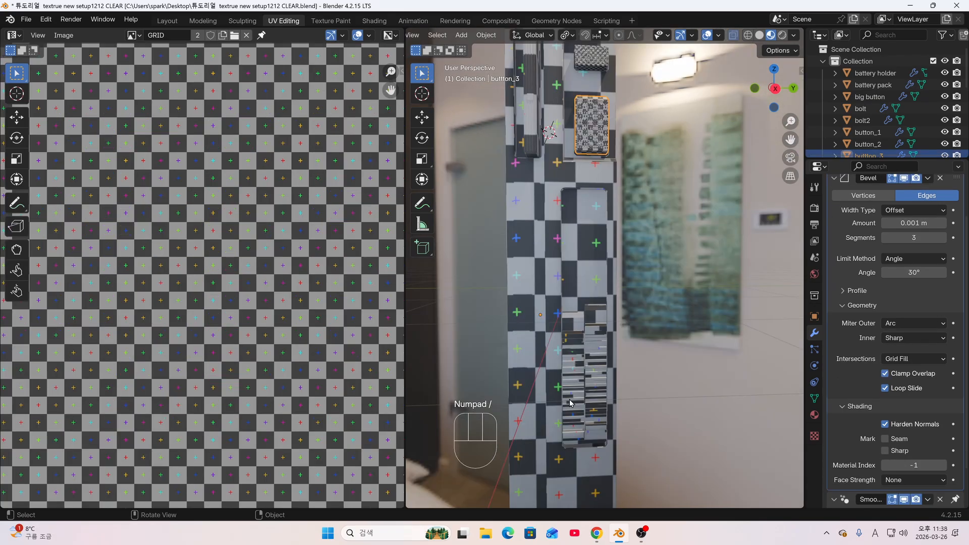
Delete the identical slider beside slide1 on the player's side, keeping slide1 as the only one
{"action": "middle_click_drag", "start_coordinate": [554, 290], "coordinate": [560, 351], "text": "shift"}
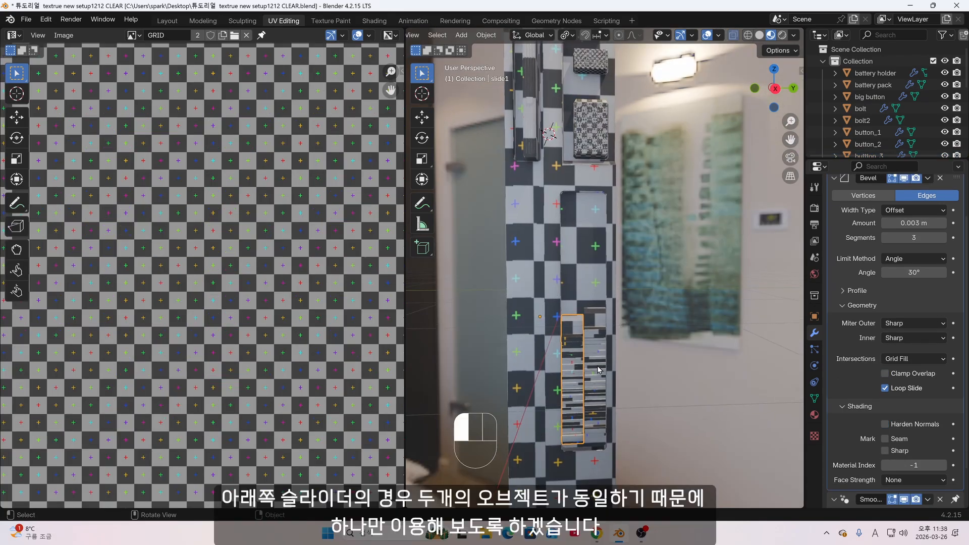
{"action": "key", "text": "x"}
{"action": "left_click", "coordinate": [599, 369]}
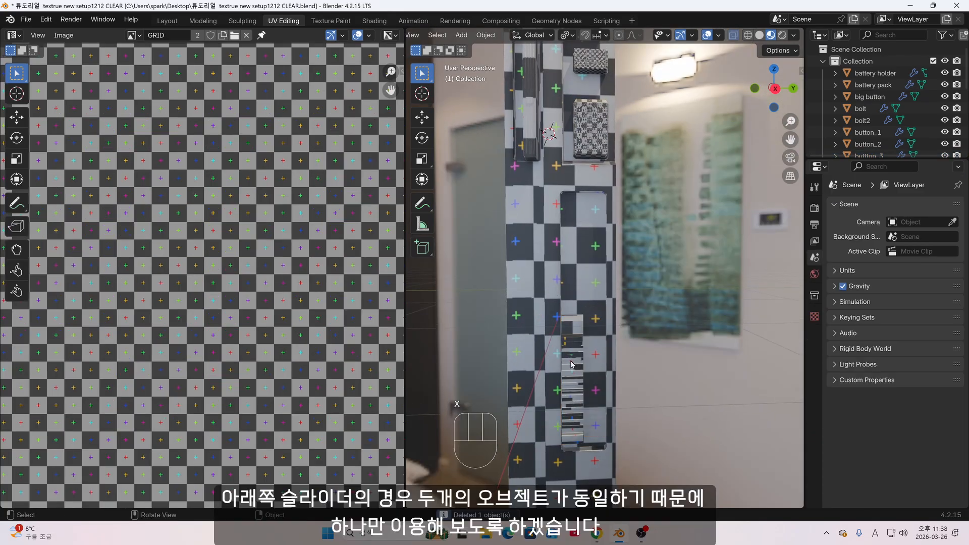
Isolate slide1, select its sharp edges by sharpness angle in Edit Mode, and mark them as seams
{"action": "key", "text": "KP_Divide"}
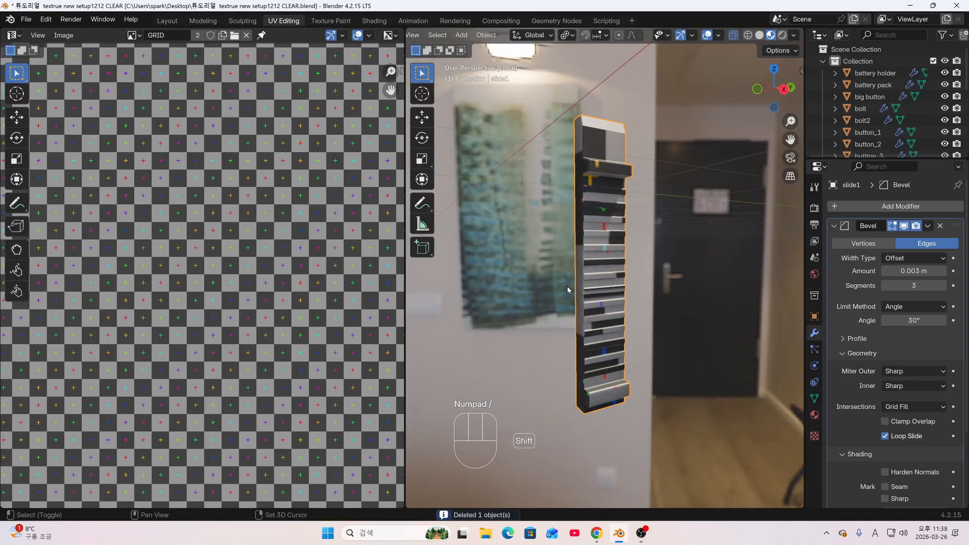
{"action": "mouse_move", "coordinate": [568, 286]}
{"action": "middle_mouse_down"}
{"action": "mouse_move", "coordinate": [553, 337]}
{"action": "mouse_move", "coordinate": [565, 338]}
{"action": "mouse_move", "coordinate": [575, 272]}
{"action": "middle_mouse_up"}
{"action": "key", "text": "Tab"}
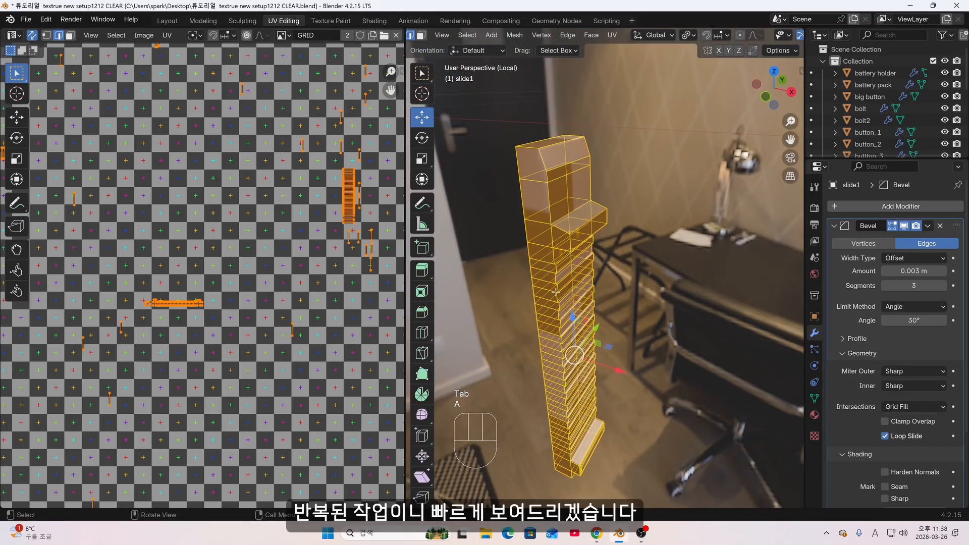
{"action": "key", "text": "alt+a"}
{"action": "left_click", "coordinate": [468, 35]}
{"action": "left_click", "coordinate": [493, 235]}
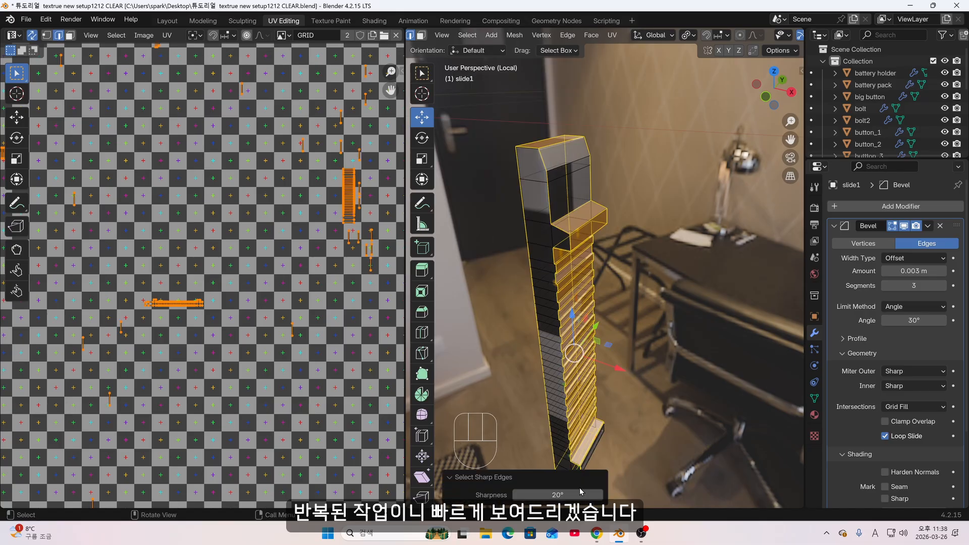
{"action": "key", "text": "Return"}
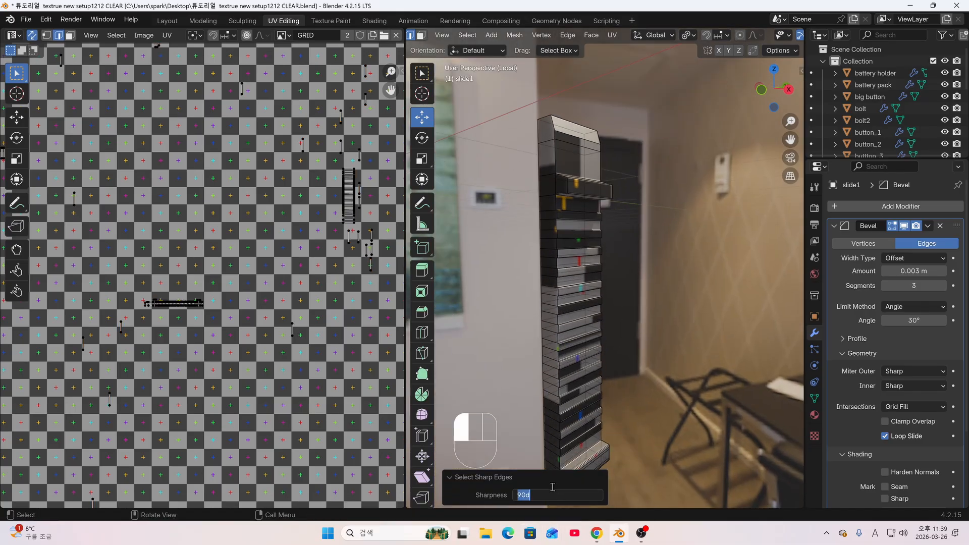
{"action": "key", "text": "Return"}
{"action": "key", "text": "u"}
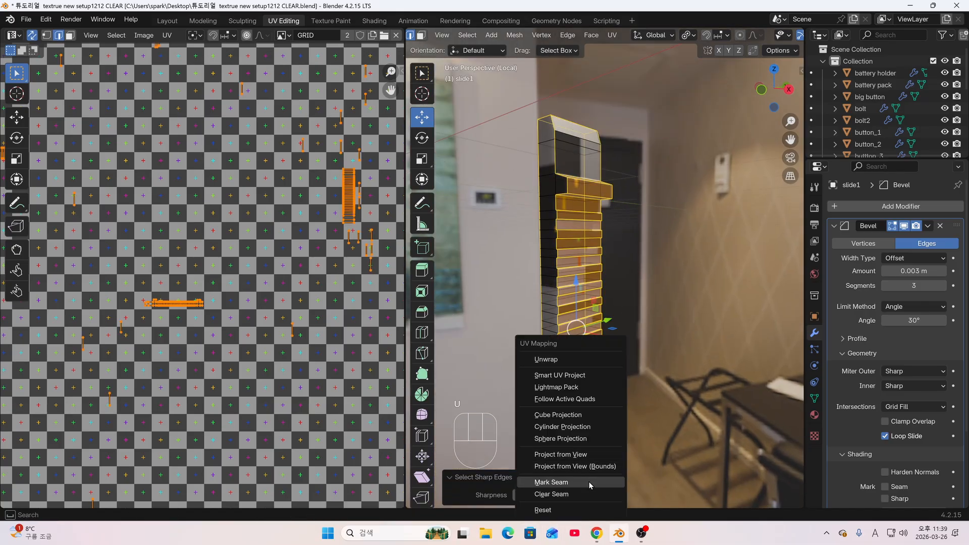
{"action": "left_click", "coordinate": [588, 482]}
Unwrap all of slide1, check its checker texture in Object Mode, and leave Local View
{"action": "key", "text": "a"}
{"action": "key", "text": "u"}
{"action": "left_click", "coordinate": [520, 176]}
{"action": "key", "text": "Tab"}
{"action": "scroll", "coordinate": [662, 349], "scroll_direction": "up", "scroll_amount": 3}
{"action": "middle_click_drag", "start_coordinate": [656, 346], "coordinate": [584, 326]}
{"action": "key", "text": "KP_Divide"}
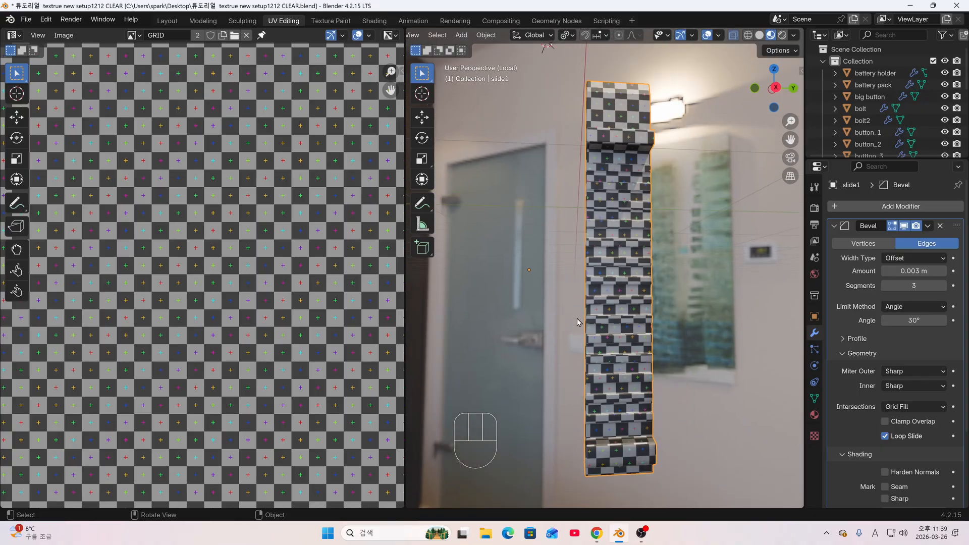
Activate the Move tool and set slide1's origin to its geometry
{"action": "left_click", "coordinate": [425, 120]}
{"action": "scroll", "coordinate": [541, 302], "scroll_direction": "up", "scroll_amount": 2}
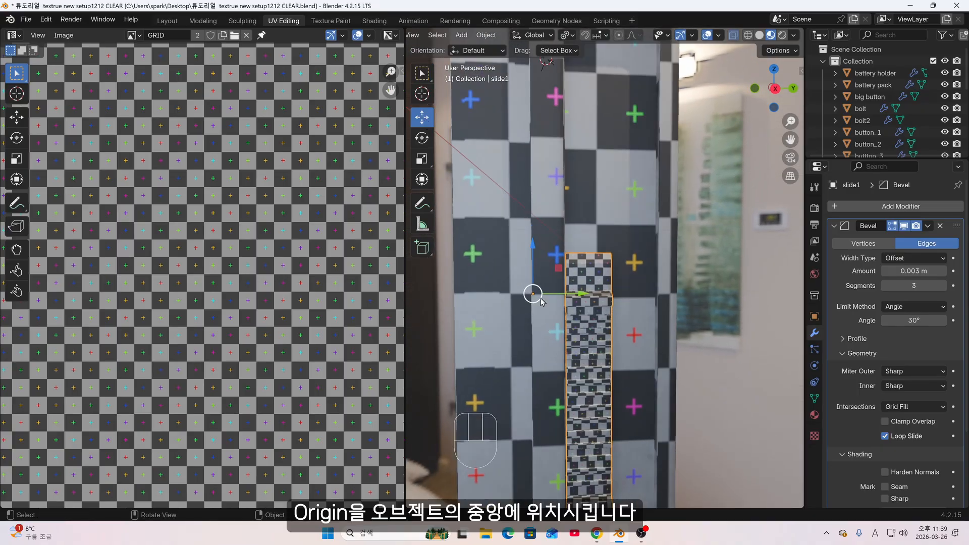
{"action": "scroll", "coordinate": [560, 315], "scroll_direction": "up", "scroll_amount": 1}
{"action": "right_click", "coordinate": [562, 316]}
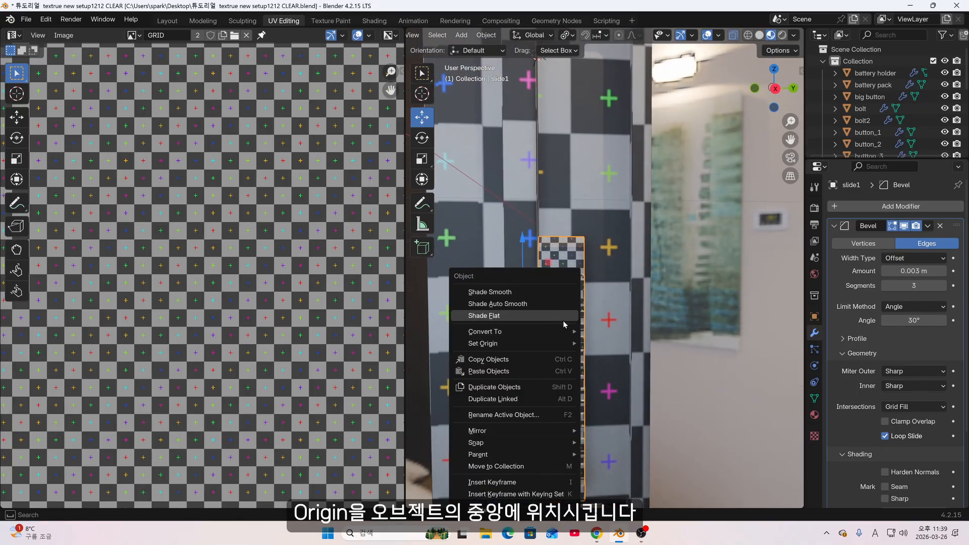
{"action": "mouse_move", "coordinate": [535, 345]}
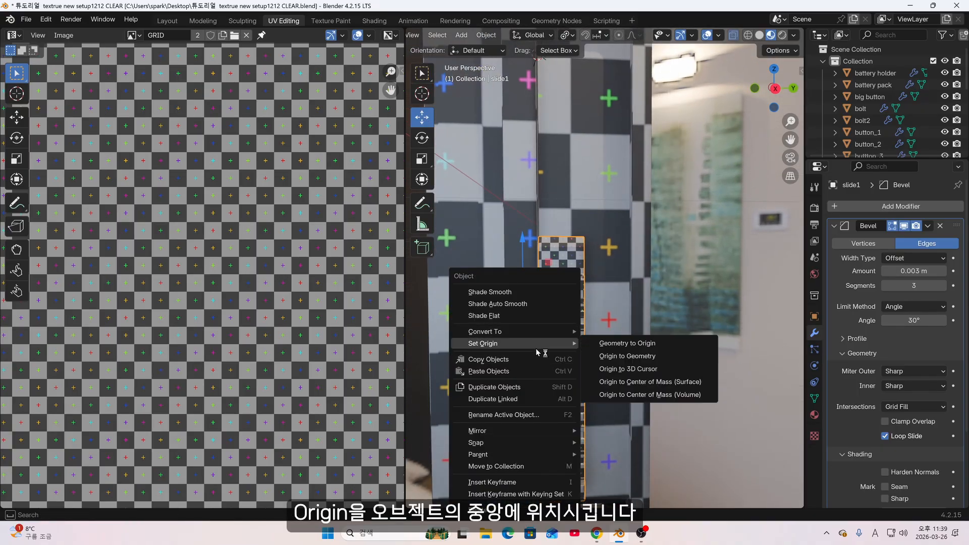
{"action": "left_click", "coordinate": [622, 357]}
Create a linked duplicate of slide1 and move it about 0.164 m along the Y axis beside the original
{"action": "key", "text": "alt+d"}
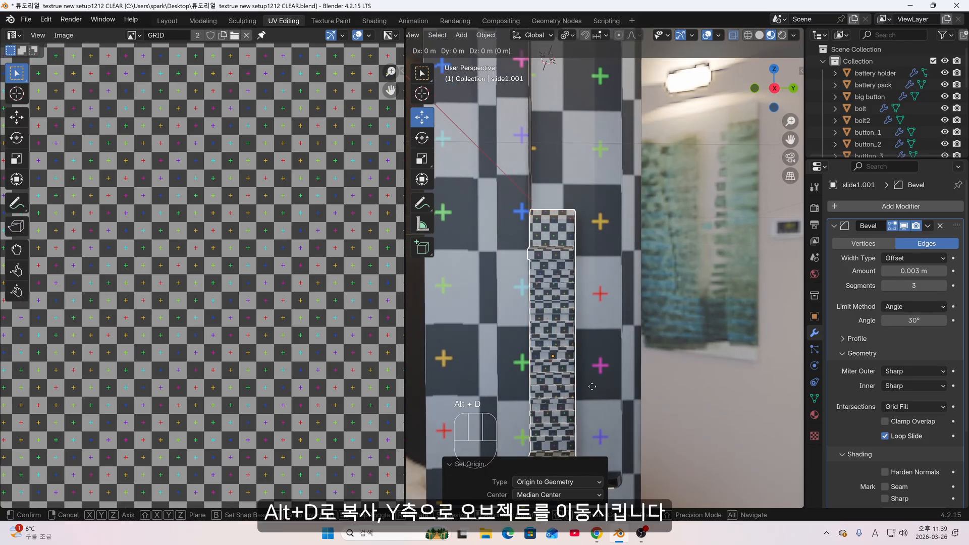
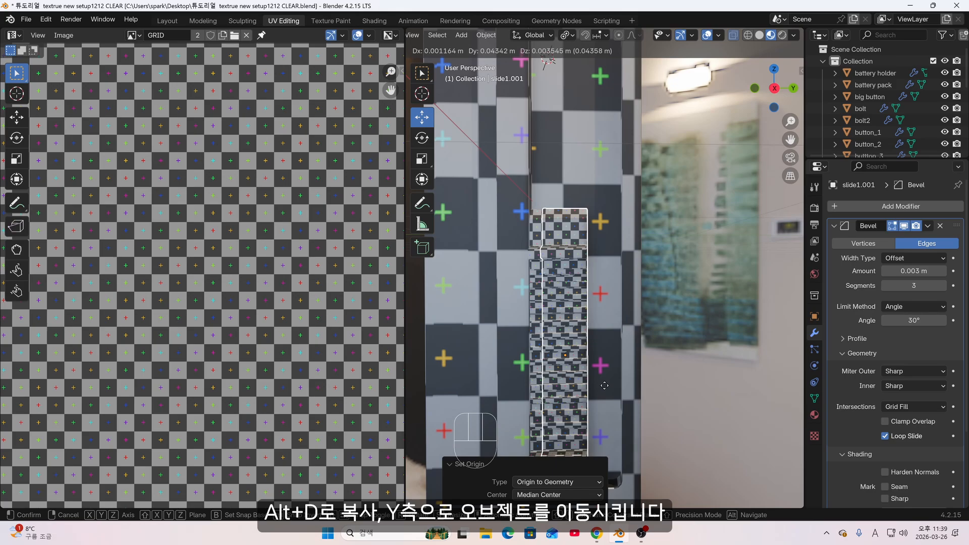
{"action": "key", "text": "y"}
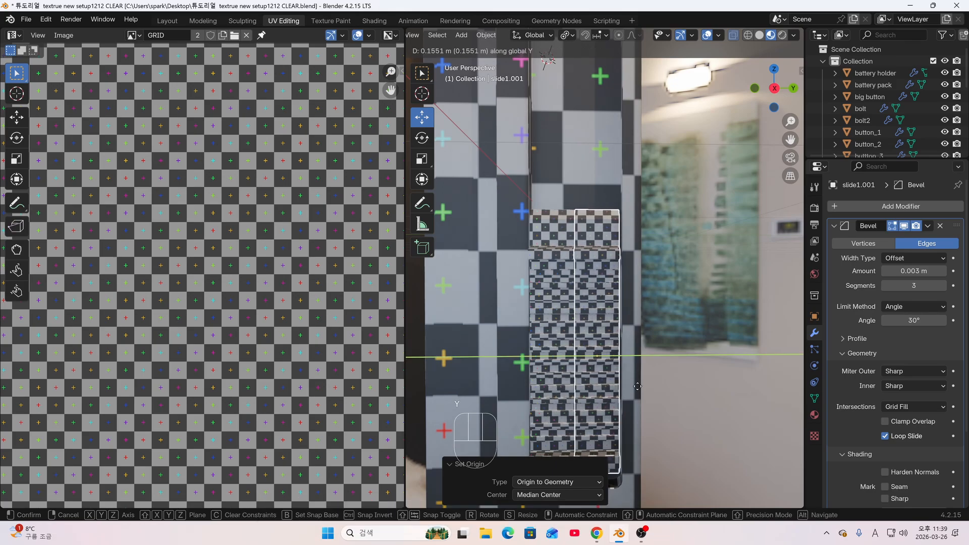
{"action": "left_click", "coordinate": [637, 388]}
{"action": "scroll", "coordinate": [638, 378], "scroll_direction": "up", "scroll_amount": 2}
{"action": "middle_click_drag", "start_coordinate": [640, 372], "coordinate": [635, 370]}
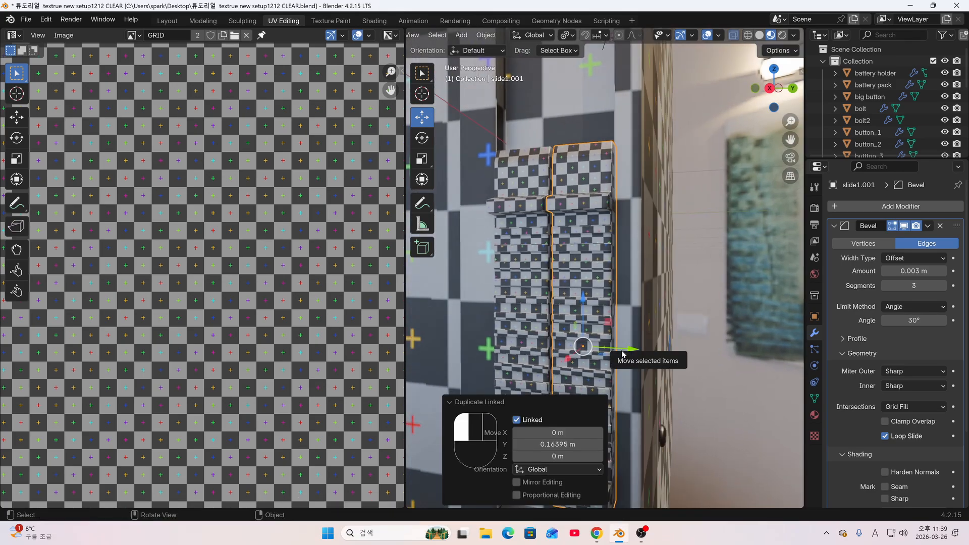
Move the linked slider duplicate upward along the Z axis beside the original slide1
{"action": "left_click_drag", "start_coordinate": [622, 351], "coordinate": [622, 352]}
{"action": "middle_click_drag", "start_coordinate": [635, 358], "coordinate": [631, 360]}
{"action": "left_click_drag", "start_coordinate": [631, 350], "coordinate": [482, 167]}
{"action": "key", "text": "ctrl+z"}
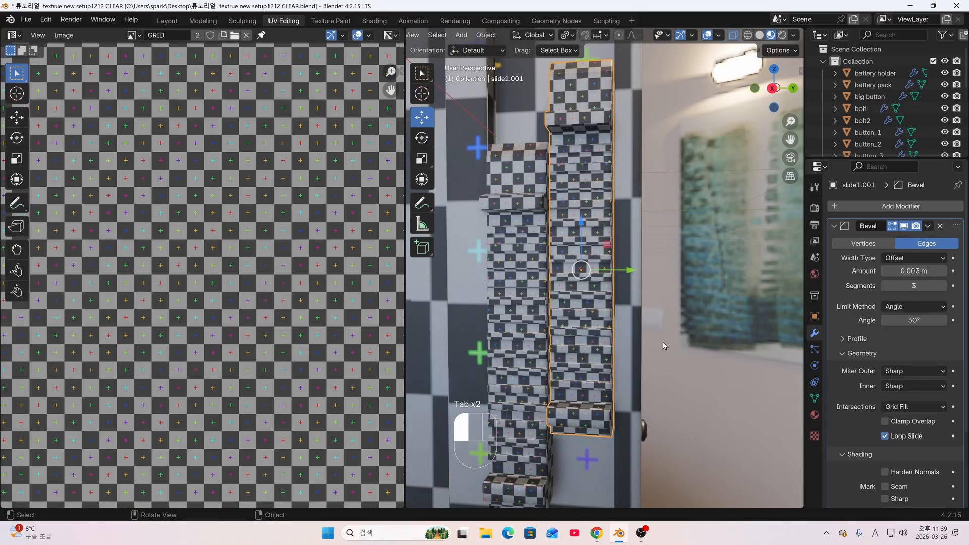
Select the battery holder and add an Image Texture node to its material in the Shading workspace
{"action": "middle_click_drag", "start_coordinate": [662, 341], "coordinate": [590, 362]}
{"action": "scroll", "coordinate": [590, 362], "scroll_direction": "up", "scroll_amount": 3}
{"action": "left_click", "coordinate": [696, 297]}
{"action": "middle_click_drag", "start_coordinate": [706, 315], "coordinate": [604, 340]}
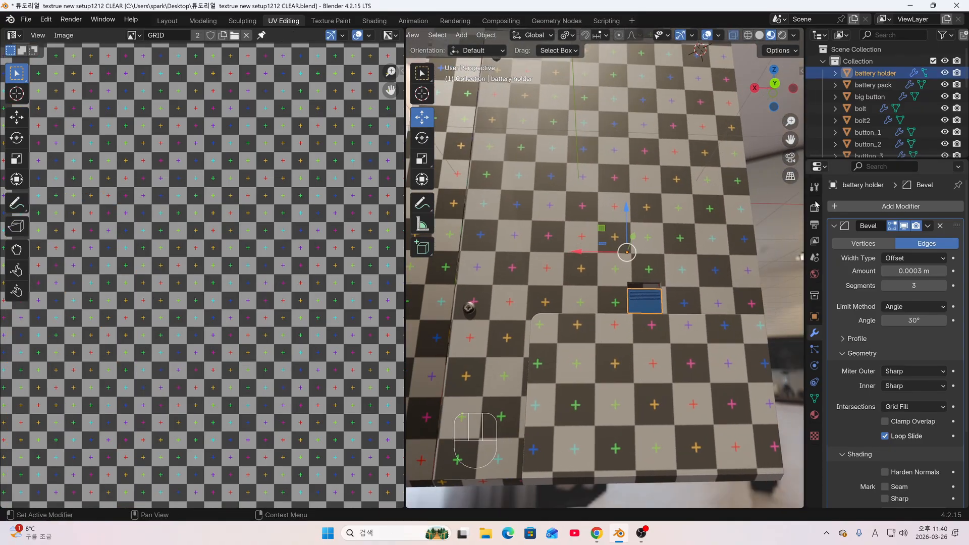
{"action": "left_click", "coordinate": [376, 21]}
{"action": "middle_click_drag", "start_coordinate": [611, 196], "coordinate": [567, 203]}
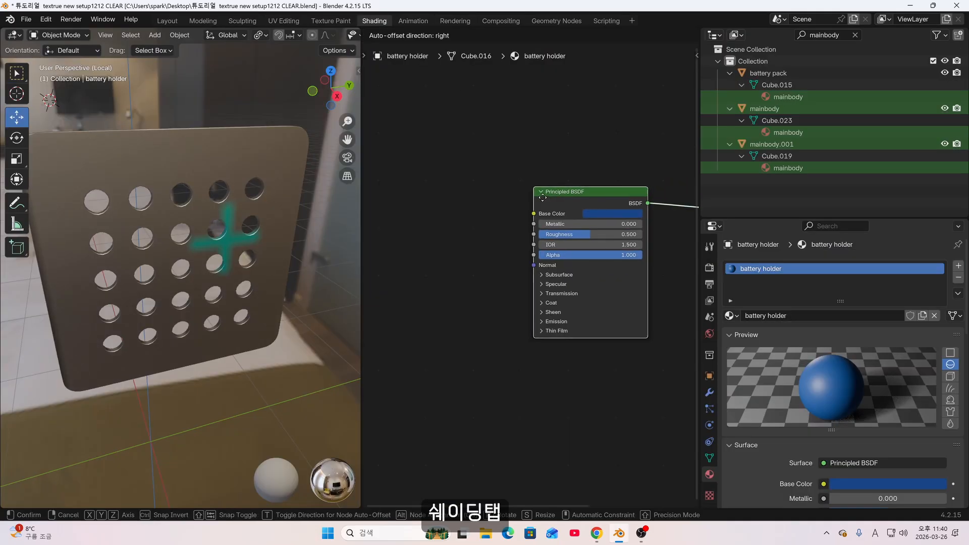
{"action": "key", "text": "shift+a"}
{"action": "left_click", "coordinate": [439, 212]}
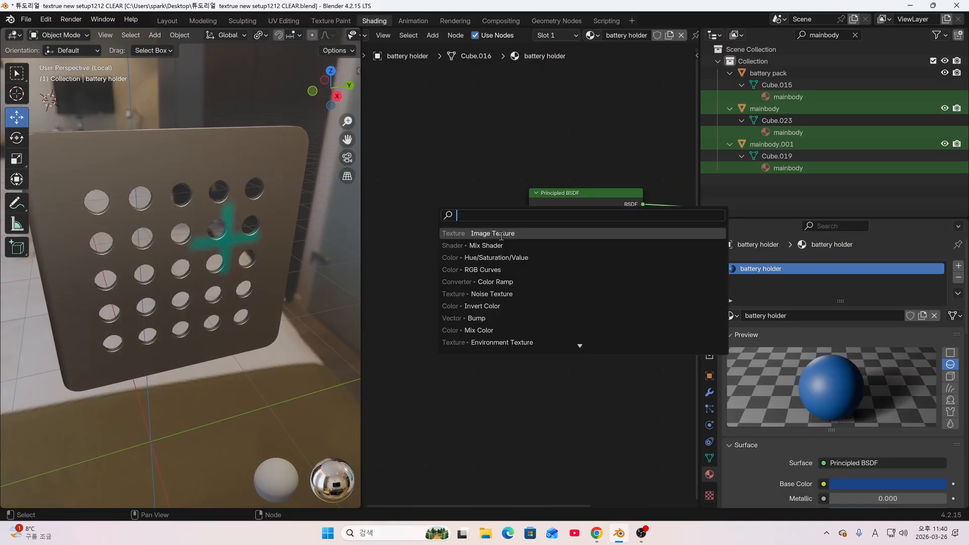
{"action": "left_click", "coordinate": [474, 233]}
{"action": "left_click", "coordinate": [435, 243]}
Assign the GRID image to the battery holder's texture node and connect its Color output to Base Color
{"action": "left_click", "coordinate": [403, 251]}
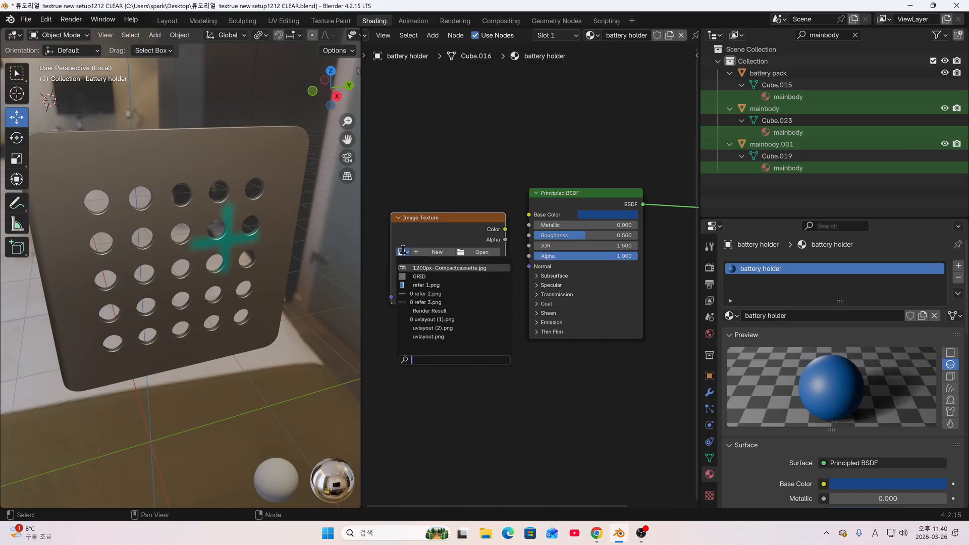
{"action": "left_click", "coordinate": [428, 277]}
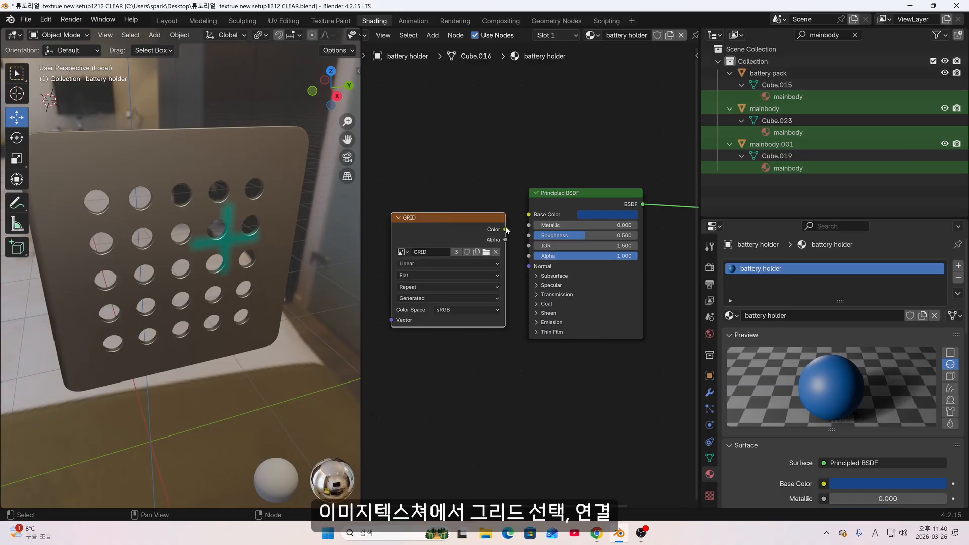
{"action": "left_click_drag", "start_coordinate": [536, 233], "coordinate": [534, 235]}
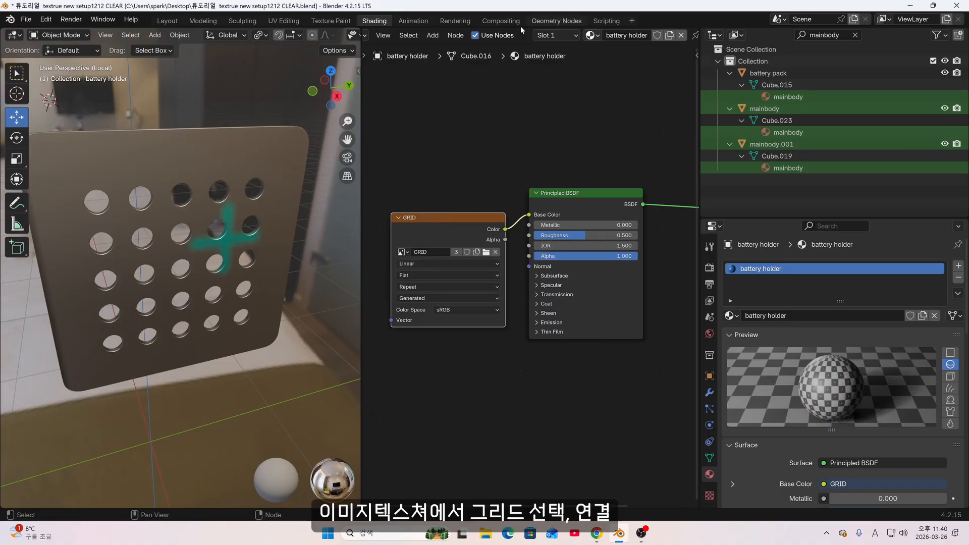
Return to the UV Editing workspace, isolate the battery holder in Local View, and set the view to Front
{"action": "left_click", "coordinate": [284, 20]}
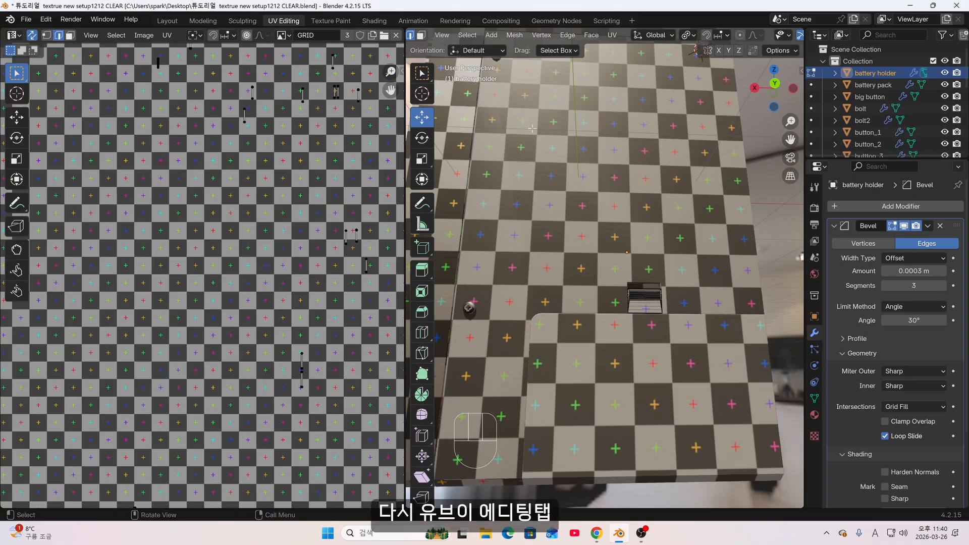
{"action": "key", "text": "KP_Divide"}
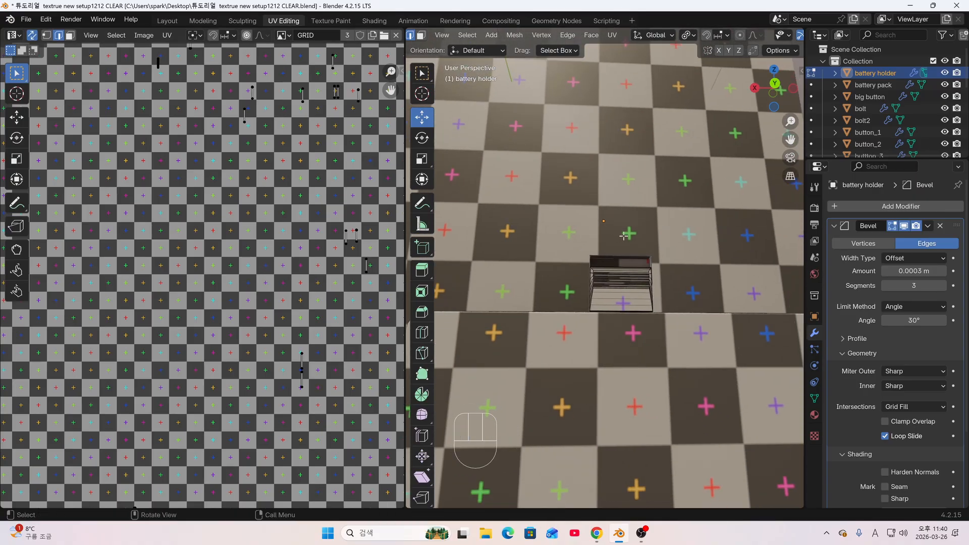
{"action": "middle_click_drag", "start_coordinate": [624, 236], "coordinate": [640, 323]}
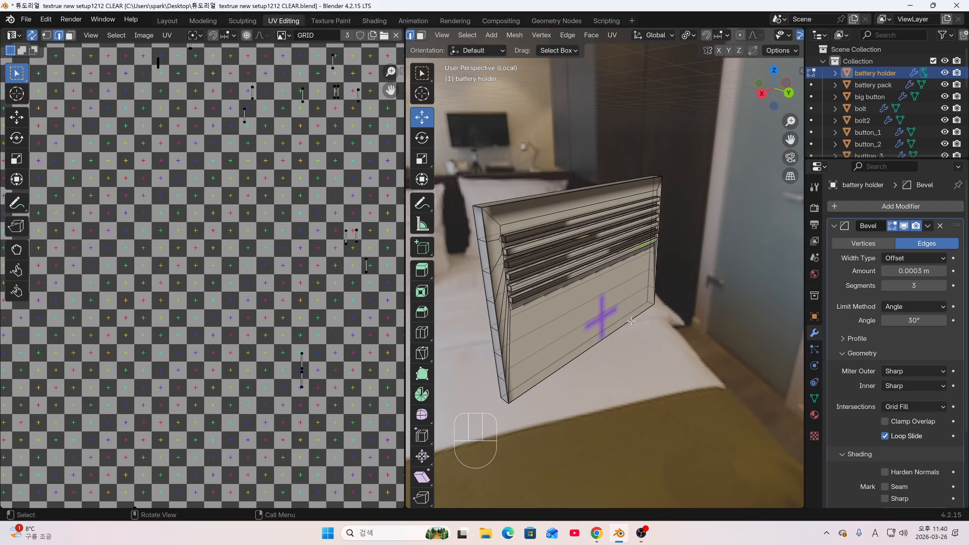
{"action": "key", "text": "KP_3"}
{"action": "key", "text": "KP_1"}
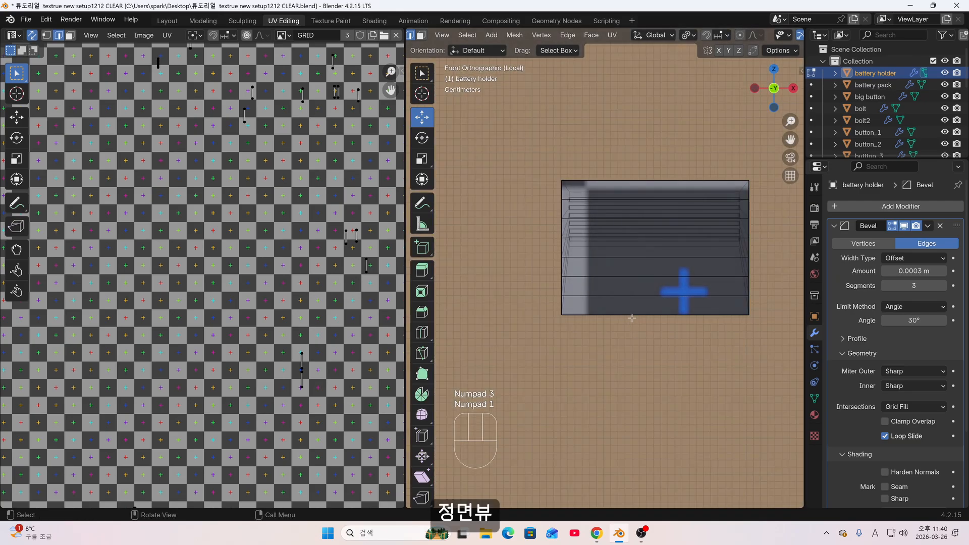
{"action": "middle_click_drag", "start_coordinate": [632, 321], "coordinate": [623, 330], "text": "shift"}
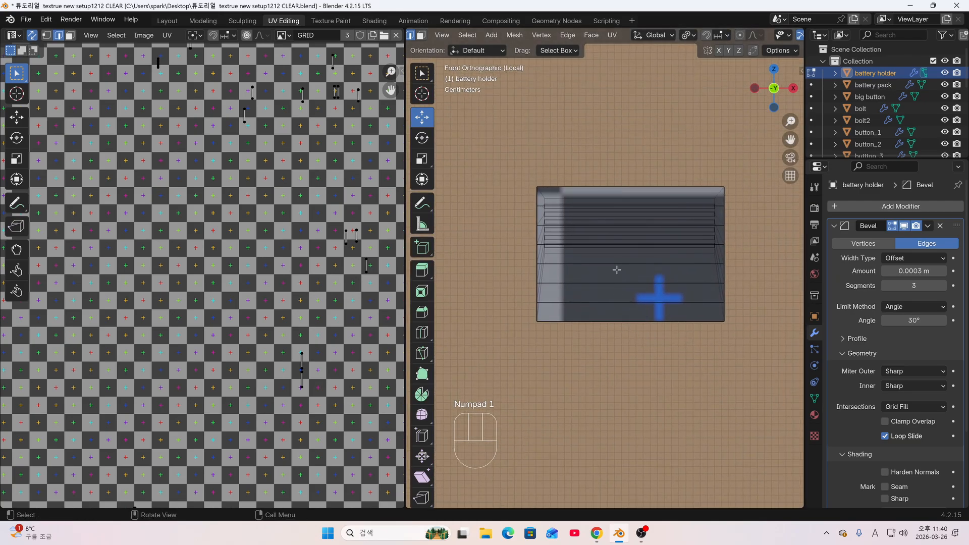
Unwrap the entire battery holder mesh with Project from View, and return to Object Mode outside Local View
{"action": "key", "text": "1"}
{"action": "left_click_drag", "start_coordinate": [648, 289], "coordinate": [633, 283], "text": "shift"}
{"action": "key", "text": "a"}
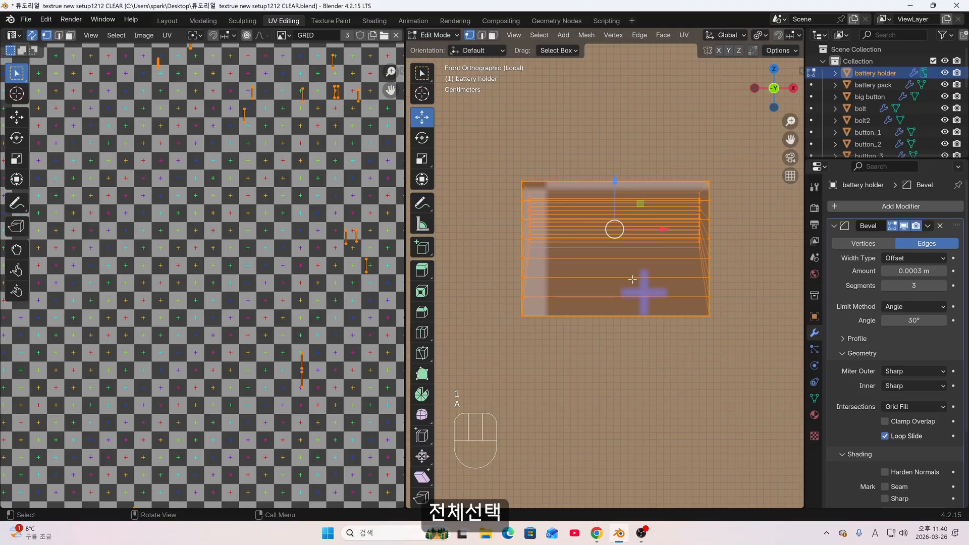
{"action": "scroll", "coordinate": [632, 279], "scroll_direction": "up", "scroll_amount": 1}
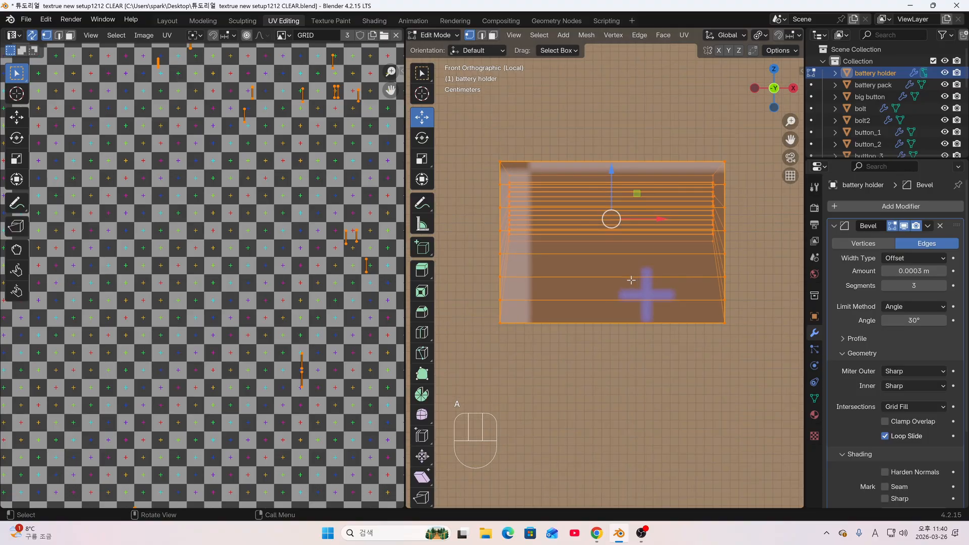
{"action": "left_click_drag", "start_coordinate": [631, 280], "coordinate": [632, 297]}
{"action": "key", "text": "u"}
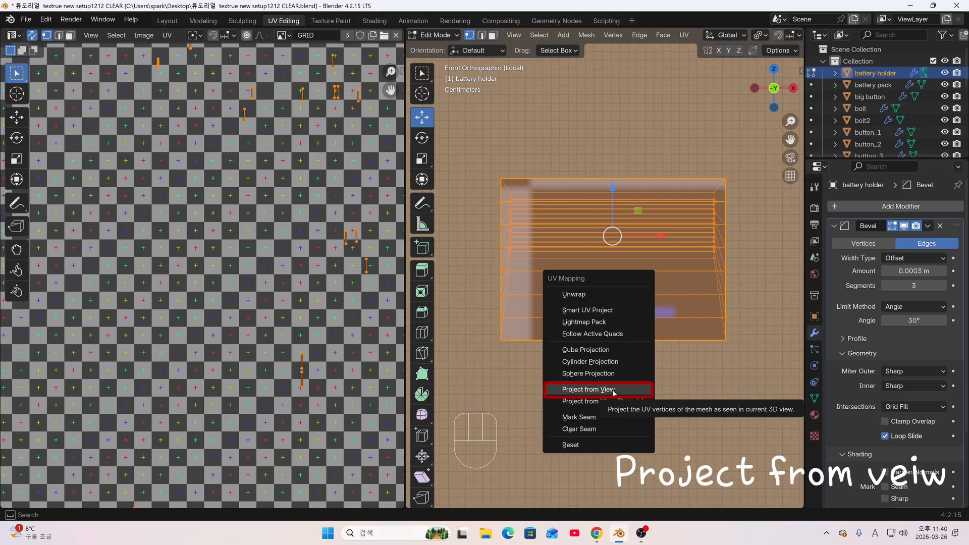
{"action": "left_click", "coordinate": [588, 389]}
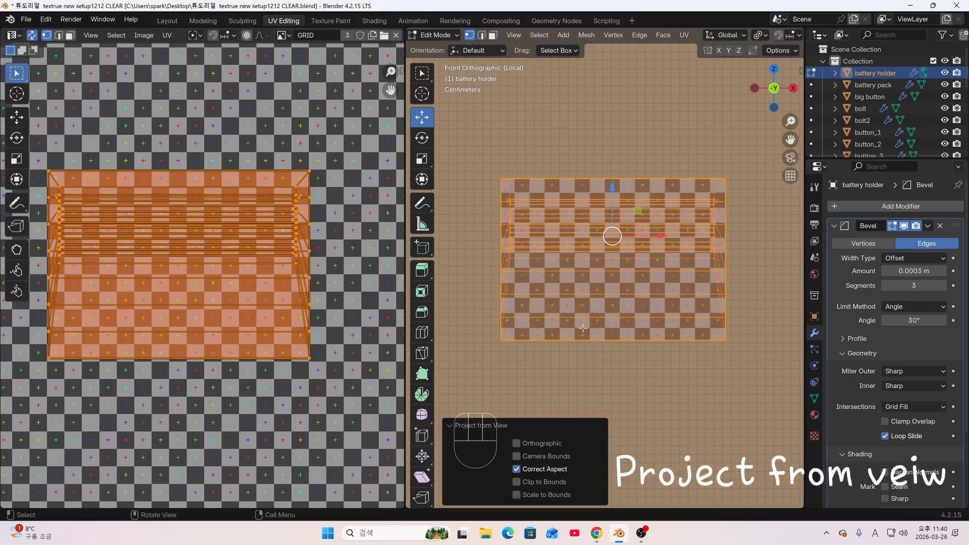
{"action": "middle_click_drag", "start_coordinate": [583, 328], "coordinate": [601, 280]}
{"action": "key", "text": "Tab"}
{"action": "key", "text": "KP_Divide"}
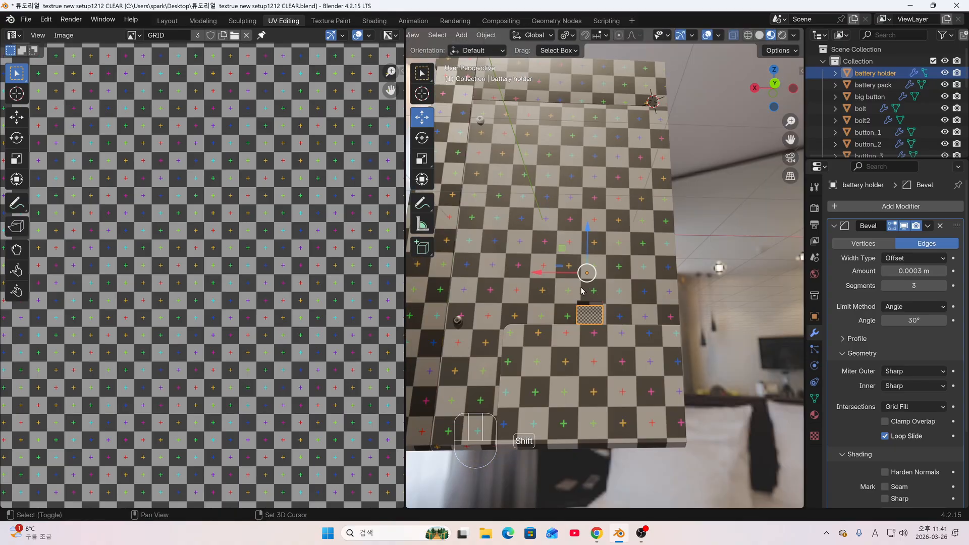
Select the battery pack on the player's rear and isolate it in Local View for editing
{"action": "left_click", "coordinate": [581, 427]}
{"action": "middle_click_drag", "start_coordinate": [600, 396], "coordinate": [540, 440]}
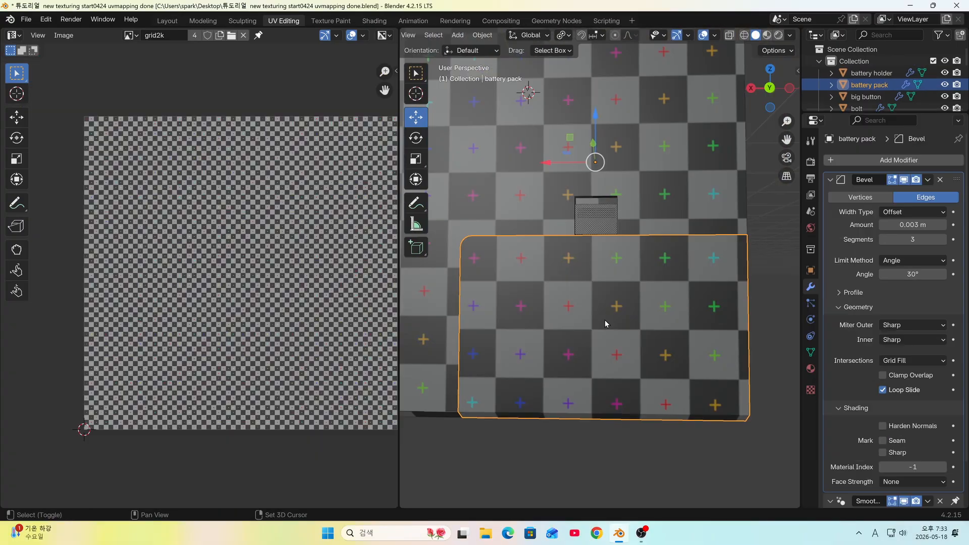
{"action": "middle_click_drag", "start_coordinate": [561, 329], "coordinate": [503, 368]}
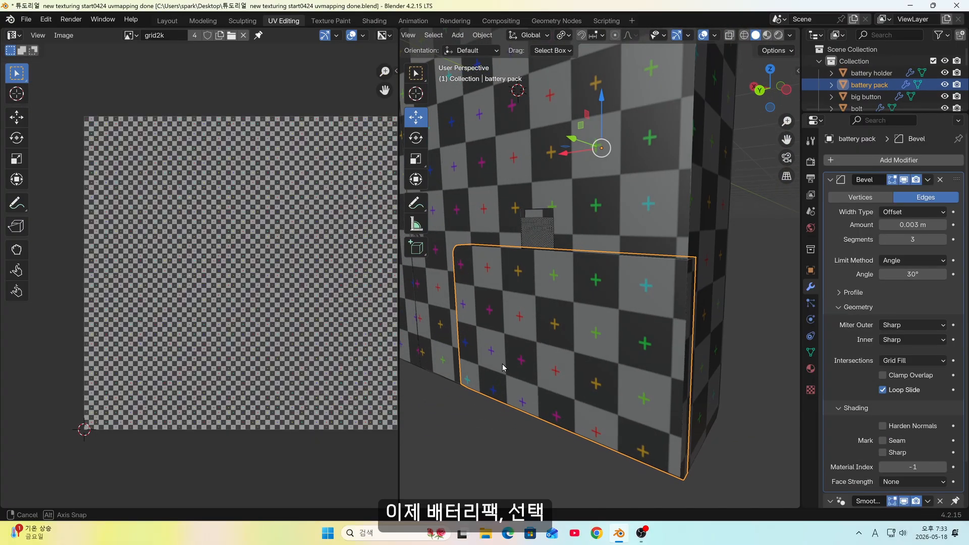
{"action": "key", "text": "KP_Divide"}
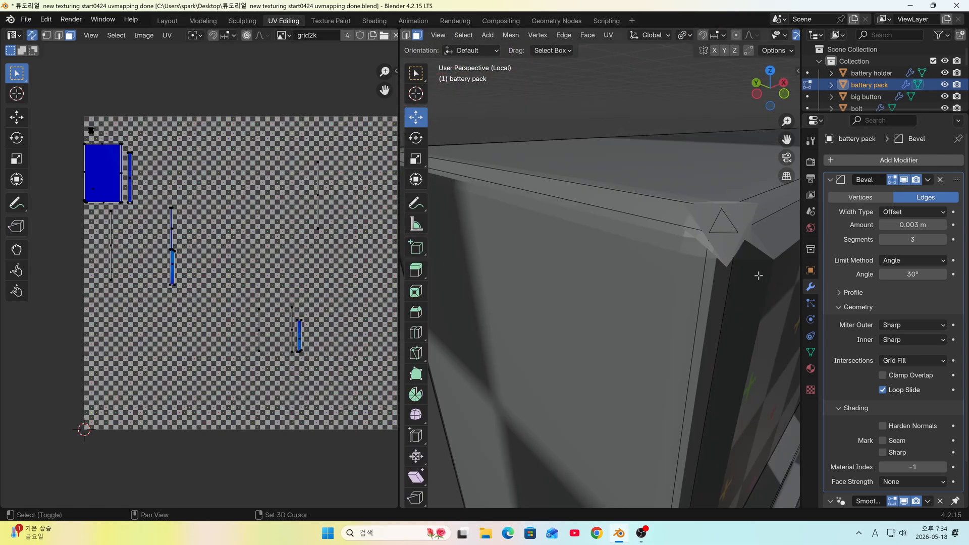
Set the Solid viewport lighting to MatCap with the glossy dark red material to reveal the battery pack's corner bevel
{"action": "middle_click_drag", "start_coordinate": [759, 275], "coordinate": [717, 276]}
{"action": "scroll", "coordinate": [761, 35], "scroll_direction": "down", "scroll_amount": 6}
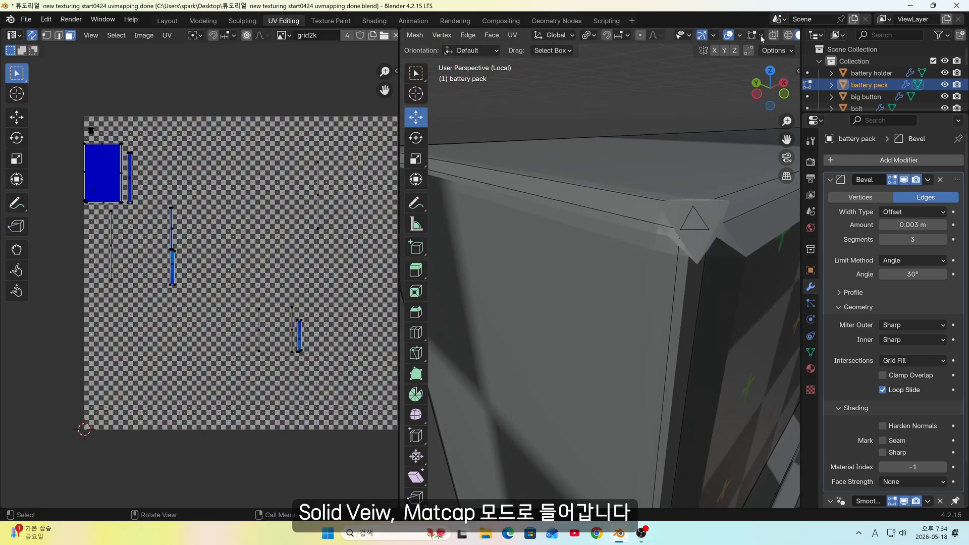
{"action": "left_click", "coordinate": [789, 35]}
{"action": "left_click", "coordinate": [806, 91]}
{"action": "left_click", "coordinate": [766, 166]}
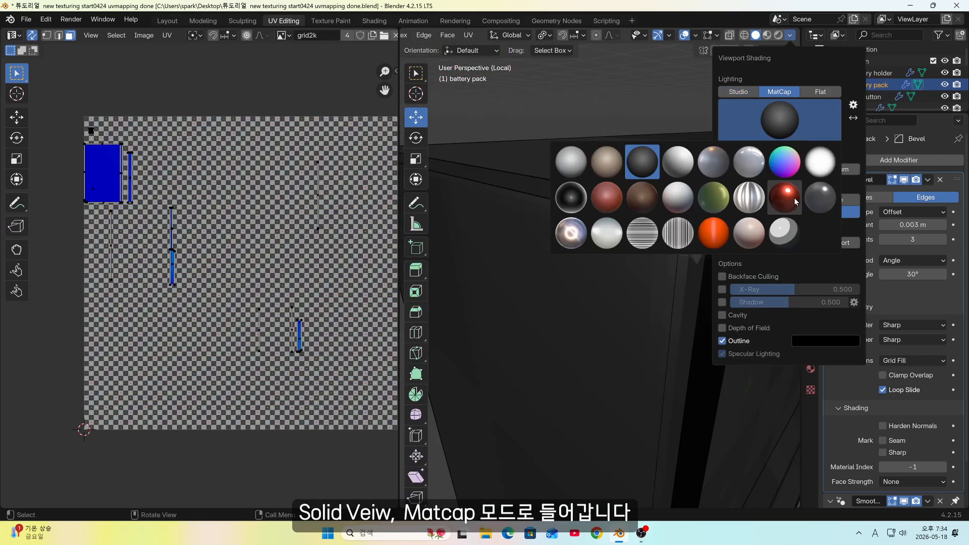
{"action": "left_click", "coordinate": [597, 199]}
Compare the battery pack's corner with the Bevel modifier's viewport display off and on, and enable Clamp Overlap
{"action": "scroll", "coordinate": [706, 253], "scroll_direction": "down", "scroll_amount": 4}
{"action": "middle_click_drag", "start_coordinate": [622, 134], "coordinate": [735, 147]}
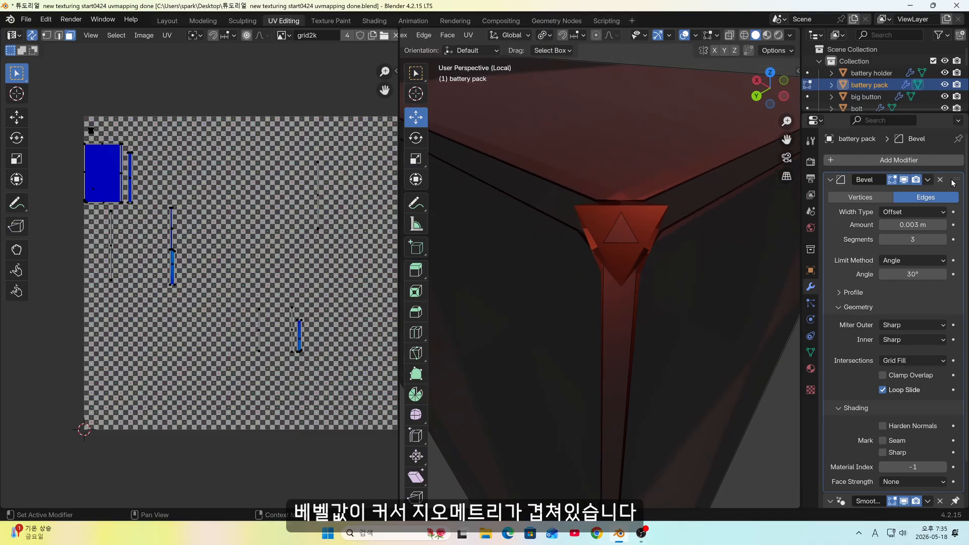
{"action": "left_click", "coordinate": [903, 181]}
{"action": "left_click", "coordinate": [903, 182]}
{"action": "left_click", "coordinate": [883, 375]}
{"action": "middle_click_drag", "start_coordinate": [626, 349], "coordinate": [702, 371]}
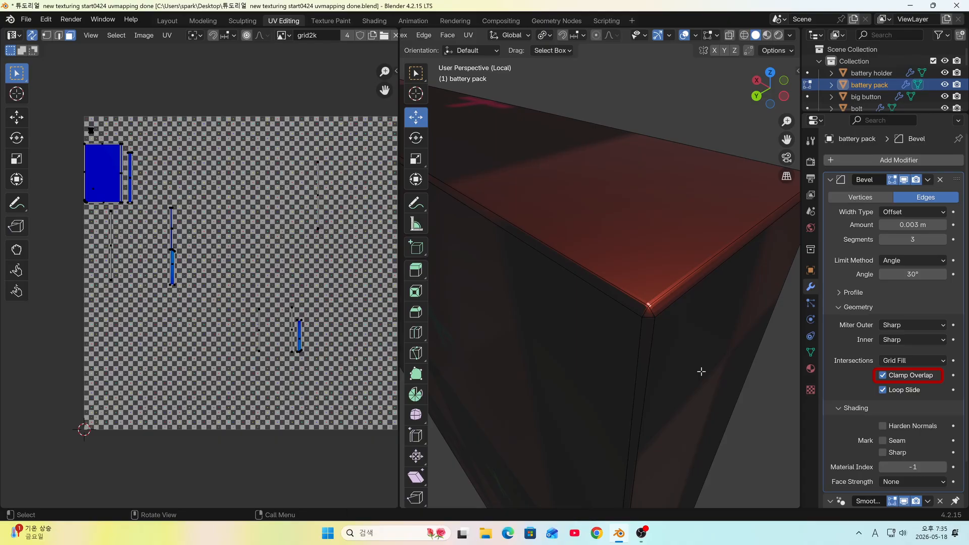
Apply Shade Auto Smooth to the battery pack in Object Mode
{"action": "key", "text": "Tab"}
{"action": "right_click", "coordinate": [615, 226]}
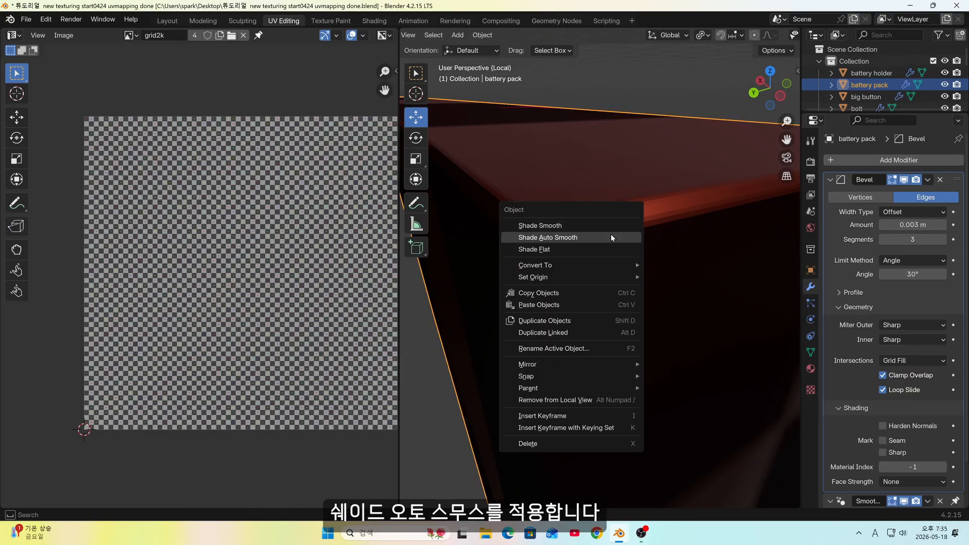
{"action": "left_click", "coordinate": [610, 234]}
{"action": "mouse_move", "coordinate": [610, 235]}
{"action": "middle_mouse_down"}
{"action": "mouse_move", "coordinate": [645, 316]}
{"action": "mouse_move", "coordinate": [681, 292]}
{"action": "mouse_move", "coordinate": [701, 261]}
{"action": "mouse_move", "coordinate": [734, 284]}
{"action": "middle_mouse_up"}
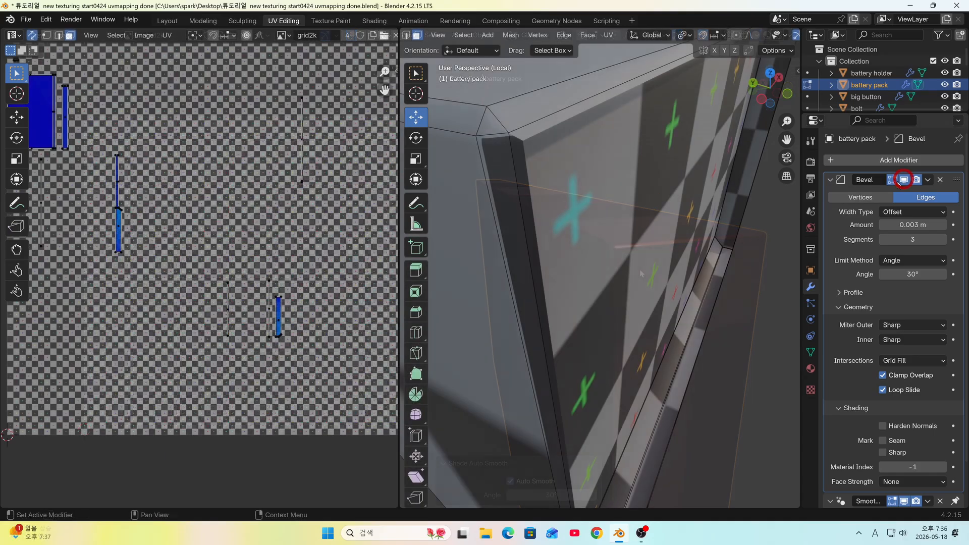
{"action": "left_click", "coordinate": [502, 133], "text": "alt"}
{"action": "middle_click_drag", "start_coordinate": [500, 136], "coordinate": [582, 381]}
{"action": "left_click", "coordinate": [508, 189], "text": "alt+shift"}
{"action": "key", "text": "ctrl+z"}
{"action": "left_click", "coordinate": [509, 190], "text": "alt+shift"}
{"action": "scroll", "coordinate": [512, 189], "scroll_direction": "up", "scroll_amount": 2}
{"action": "scroll", "coordinate": [582, 381], "scroll_direction": "down", "scroll_amount": 3}
{"action": "middle_click_drag", "start_coordinate": [677, 237], "coordinate": [661, 272]}
{"action": "scroll", "coordinate": [545, 294], "scroll_direction": "up", "scroll_amount": 2}
In edge select mode, select the battery pack's rear outer edge loop and the short edge at the side's upper corner
{"action": "key", "text": "2"}
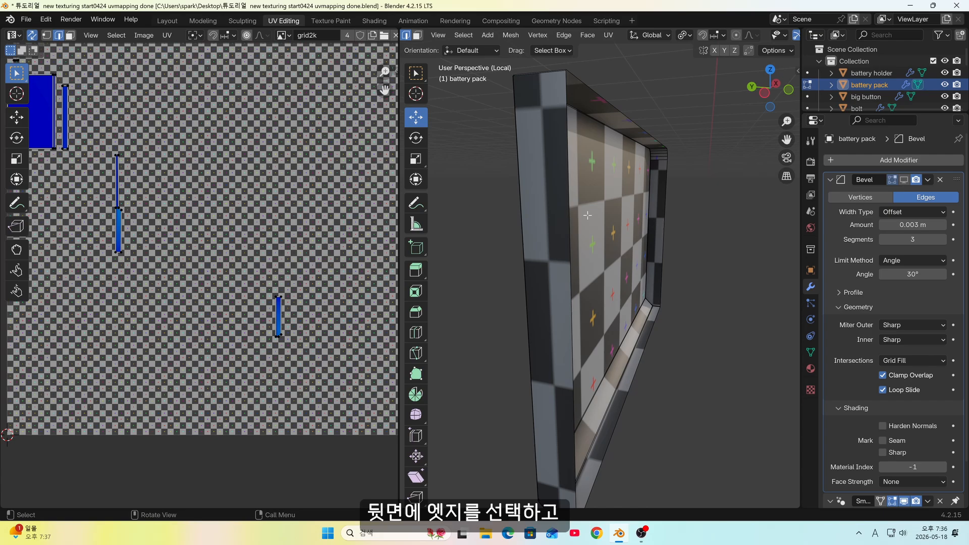
{"action": "left_click", "coordinate": [566, 193], "text": "alt"}
{"action": "scroll", "coordinate": [575, 197], "scroll_direction": "up", "scroll_amount": 4}
{"action": "middle_click_drag", "start_coordinate": [576, 197], "coordinate": [671, 222]}
{"action": "left_click", "coordinate": [720, 179]}
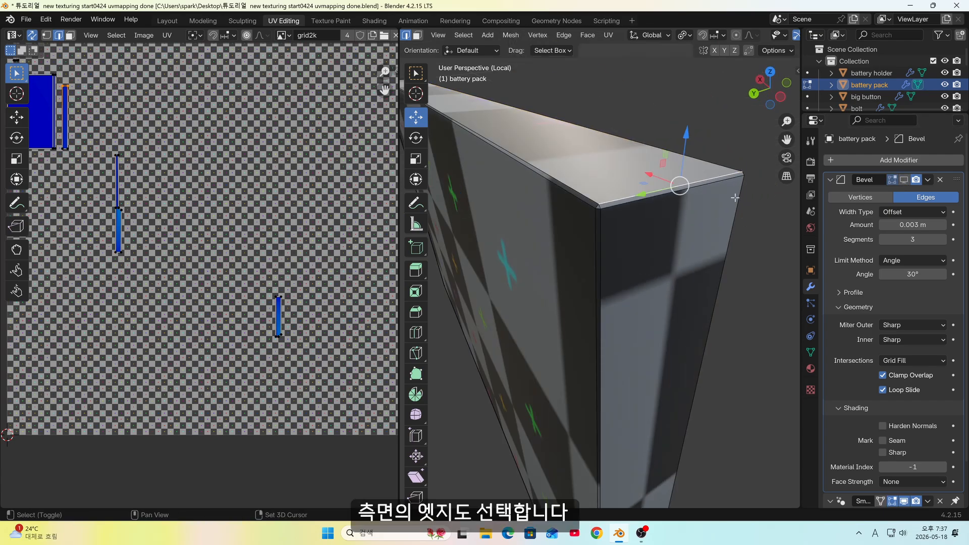
{"action": "left_click", "coordinate": [736, 199], "text": "alt+shift"}
Add the short edge at the side's lower corner to the selection and mark all selected edges as seams
{"action": "scroll", "coordinate": [707, 172], "scroll_direction": "down", "scroll_amount": 3}
{"action": "middle_click_drag", "start_coordinate": [617, 139], "coordinate": [612, 56]}
{"action": "scroll", "coordinate": [612, 320], "scroll_direction": "up", "scroll_amount": 2}
{"action": "left_click", "coordinate": [637, 310], "text": "alt+shift"}
{"action": "key", "text": "ctrl+z"}
{"action": "left_click", "coordinate": [625, 299], "text": "shift"}
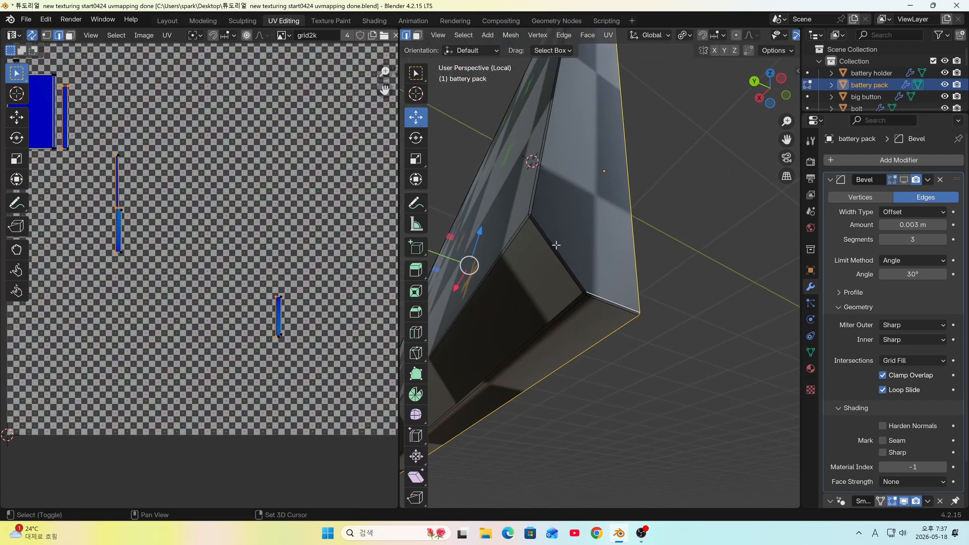
{"action": "middle_click_drag", "start_coordinate": [556, 245], "coordinate": [635, 234]}
{"action": "scroll", "coordinate": [672, 288], "scroll_direction": "down", "scroll_amount": 4}
{"action": "key", "text": "u"}
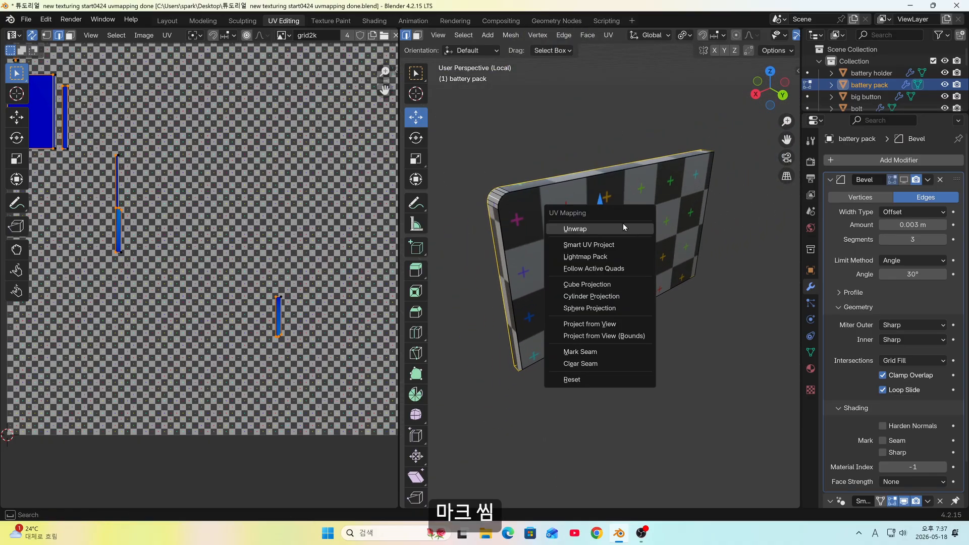
{"action": "left_click", "coordinate": [611, 352]}
Unwrap the entire battery pack mesh and inspect its islands in the UV editor
{"action": "middle_click_drag", "start_coordinate": [595, 284], "coordinate": [613, 279]}
{"action": "key", "text": "a"}
{"action": "key", "text": "u"}
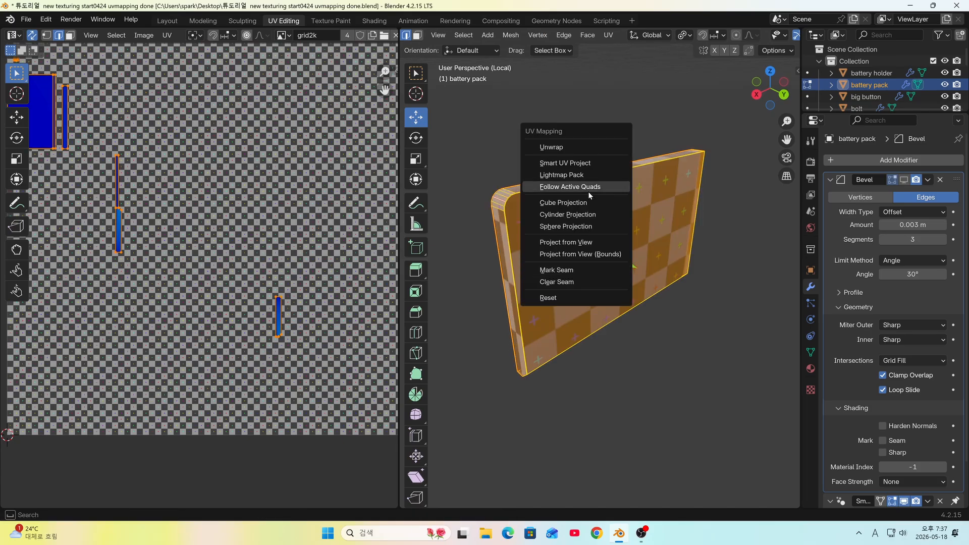
{"action": "left_click", "coordinate": [573, 147]}
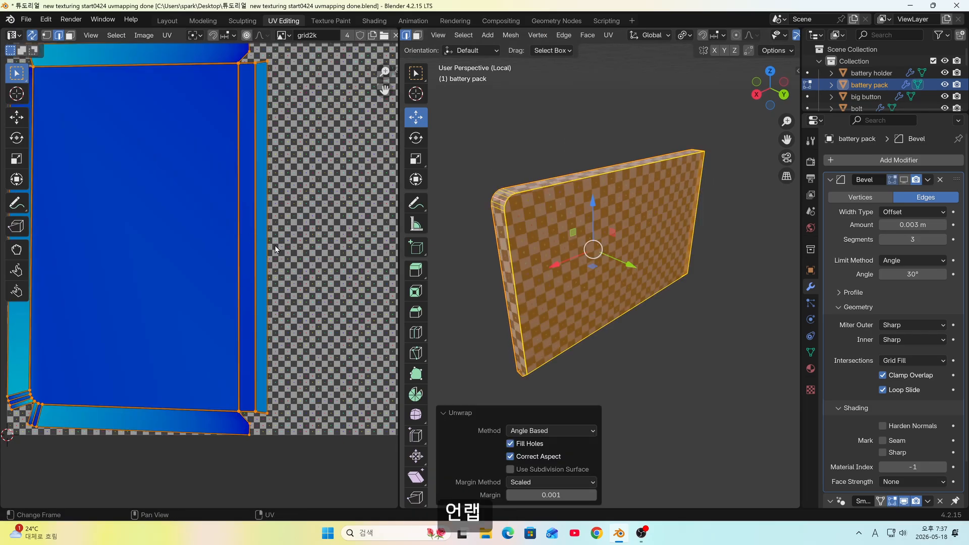
{"action": "scroll", "coordinate": [276, 246], "scroll_direction": "down", "scroll_amount": 4}
{"action": "middle_click_drag", "start_coordinate": [277, 246], "coordinate": [303, 242]}
{"action": "scroll", "coordinate": [290, 228], "scroll_direction": "up", "scroll_amount": 5}
{"action": "scroll", "coordinate": [290, 228], "scroll_direction": "down", "scroll_amount": 3}
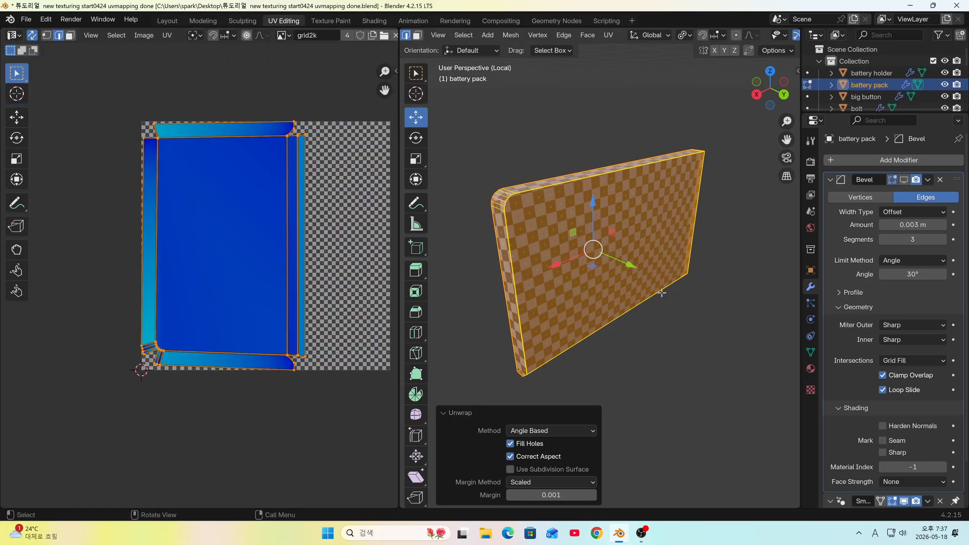
Check the battery pack's side for checker distortion in Object Mode, both outside and inside Local View
{"action": "mouse_move", "coordinate": [662, 292]}
{"action": "middle_mouse_down"}
{"action": "mouse_move", "coordinate": [656, 302]}
{"action": "mouse_move", "coordinate": [640, 248]}
{"action": "mouse_move", "coordinate": [550, 305]}
{"action": "mouse_move", "coordinate": [538, 365]}
{"action": "mouse_move", "coordinate": [666, 344]}
{"action": "mouse_move", "coordinate": [685, 290]}
{"action": "mouse_move", "coordinate": [564, 287]}
{"action": "mouse_move", "coordinate": [603, 262]}
{"action": "mouse_move", "coordinate": [619, 314]}
{"action": "mouse_move", "coordinate": [686, 286]}
{"action": "mouse_move", "coordinate": [673, 284]}
{"action": "middle_mouse_up"}
{"action": "key", "text": "Tab"}
{"action": "key", "text": "KP_Divide"}
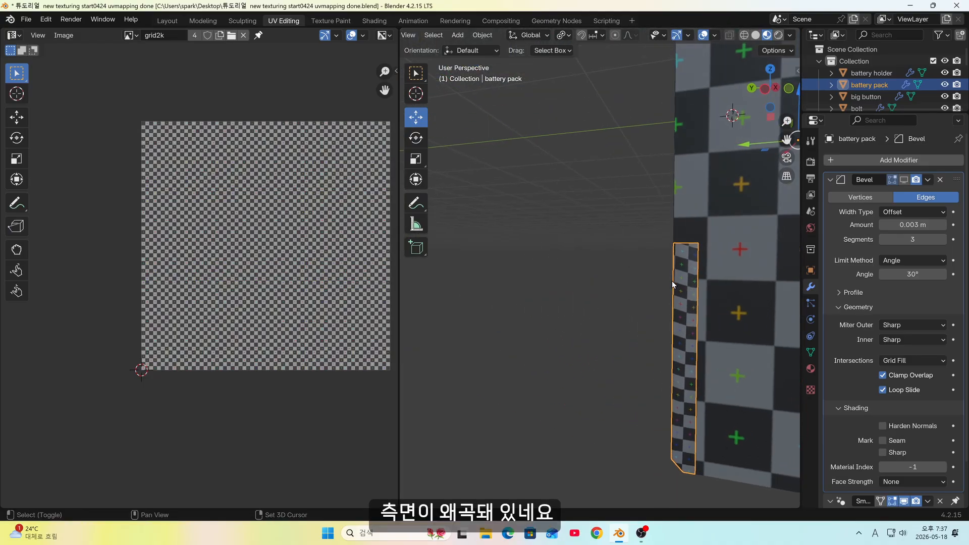
{"action": "key", "text": "KP_Divide"}
{"action": "middle_click_drag", "start_coordinate": [530, 287], "coordinate": [543, 283]}
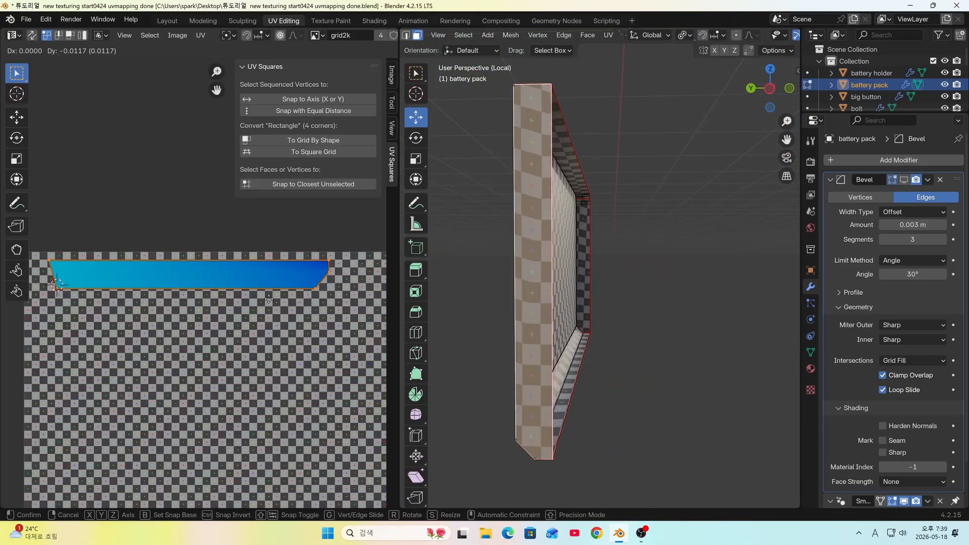
Project the battery pack's long side face from the left orthographic view and move its UV island near the tile's upper-left corner
{"action": "left_click", "coordinate": [269, 299]}
{"action": "middle_click_drag", "start_coordinate": [444, 277], "coordinate": [506, 268]}
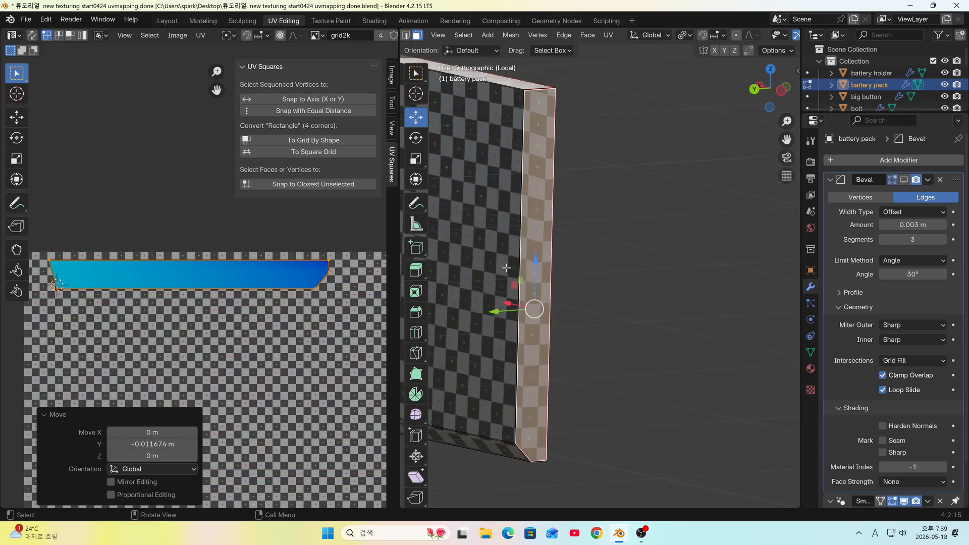
{"action": "key", "text": "KP_3"}
{"action": "key", "text": "ctrl+KP_3"}
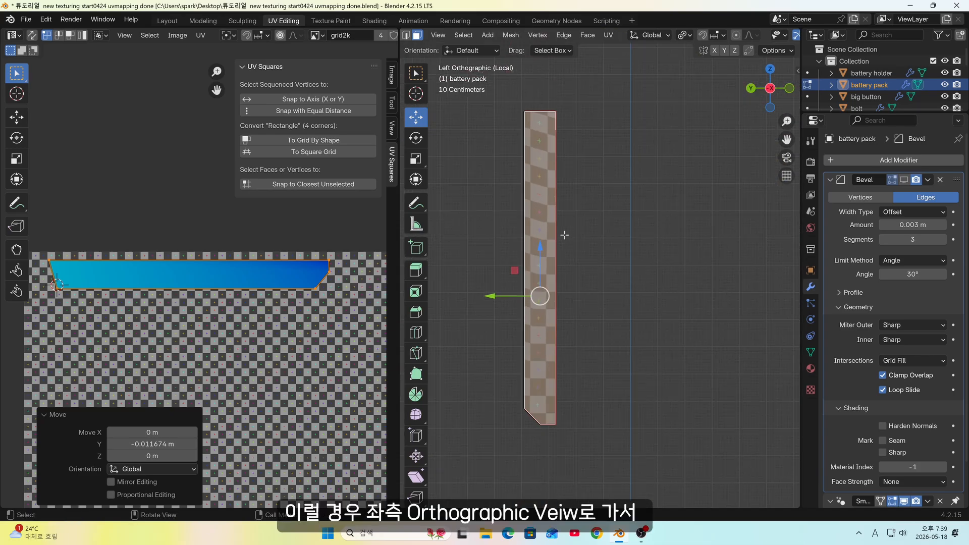
{"action": "left_click", "coordinate": [549, 253]}
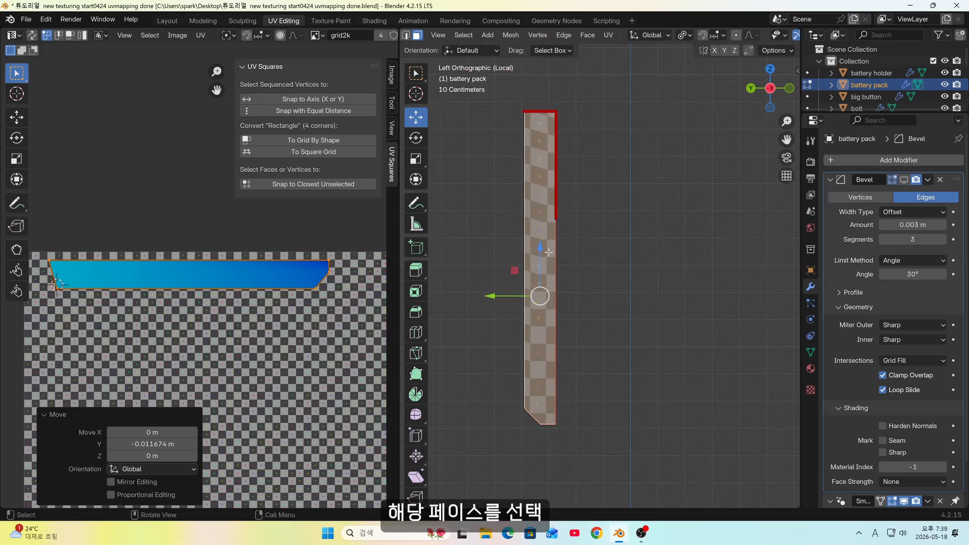
{"action": "key", "text": "u"}
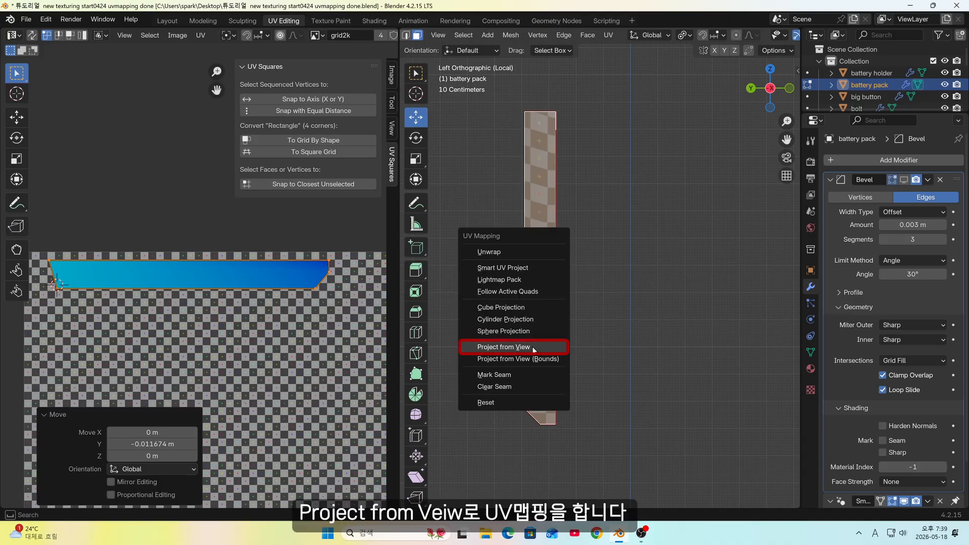
{"action": "left_click", "coordinate": [534, 349]}
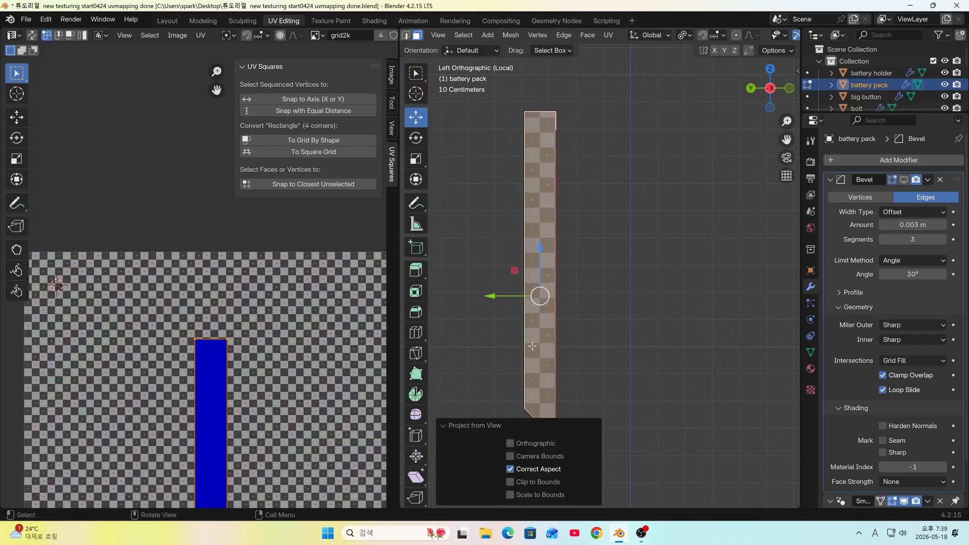
{"action": "middle_click_drag", "start_coordinate": [219, 443], "coordinate": [230, 252]}
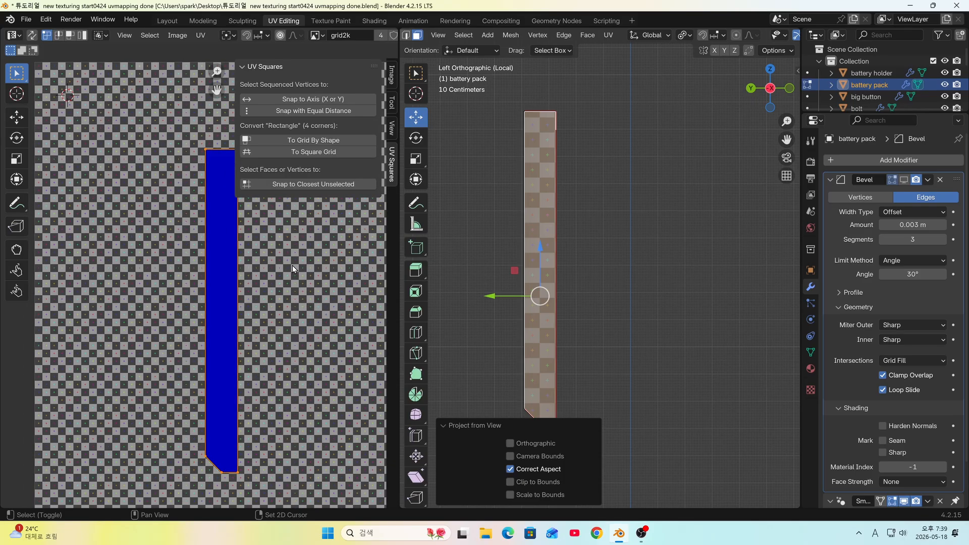
{"action": "scroll", "coordinate": [270, 363], "scroll_direction": "down", "scroll_amount": 4}
{"action": "key", "text": "g"}
{"action": "left_click", "coordinate": [186, 309]}
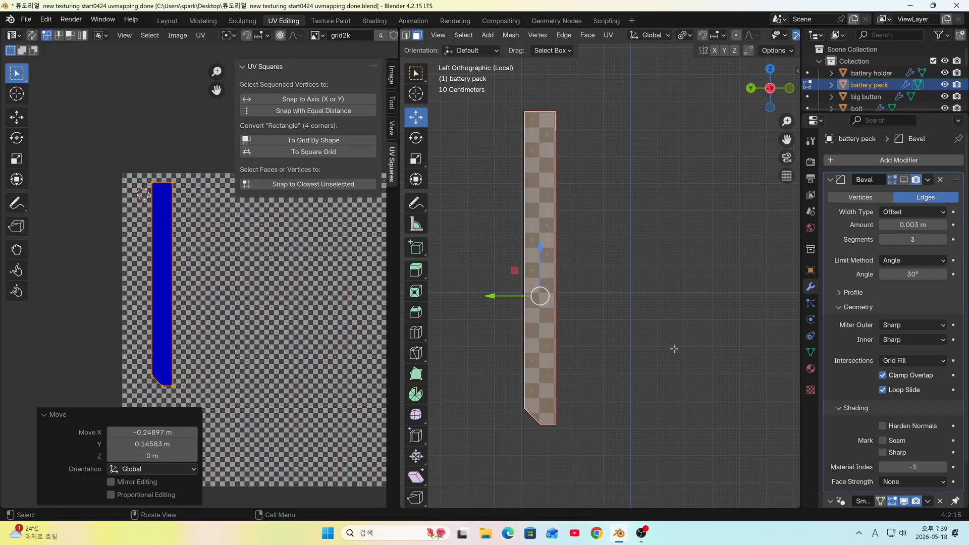
Project the battery pack's top faces, including the rounded corner, with Project from View in the top orthographic view
{"action": "middle_click_drag", "start_coordinate": [602, 340], "coordinate": [640, 390]}
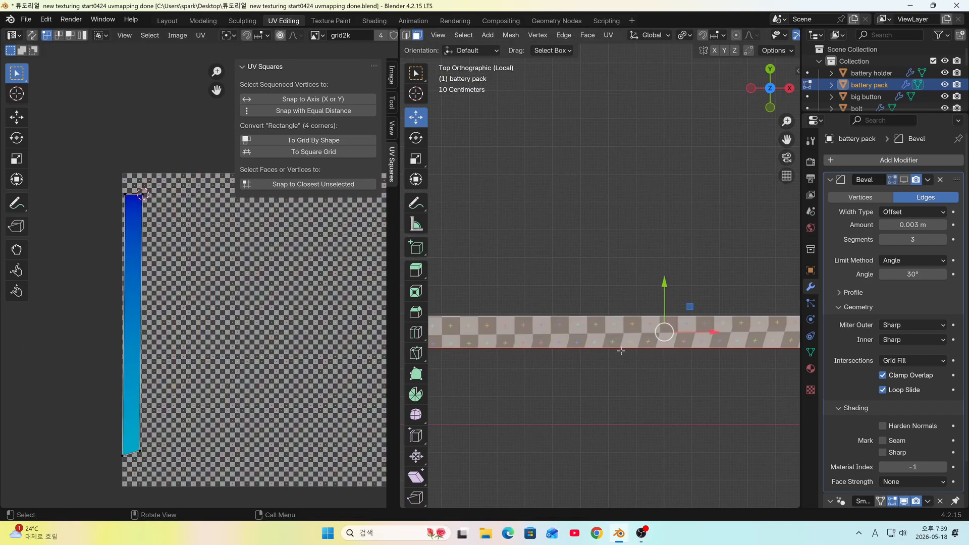
{"action": "scroll", "coordinate": [642, 396], "scroll_direction": "down", "scroll_amount": 2}
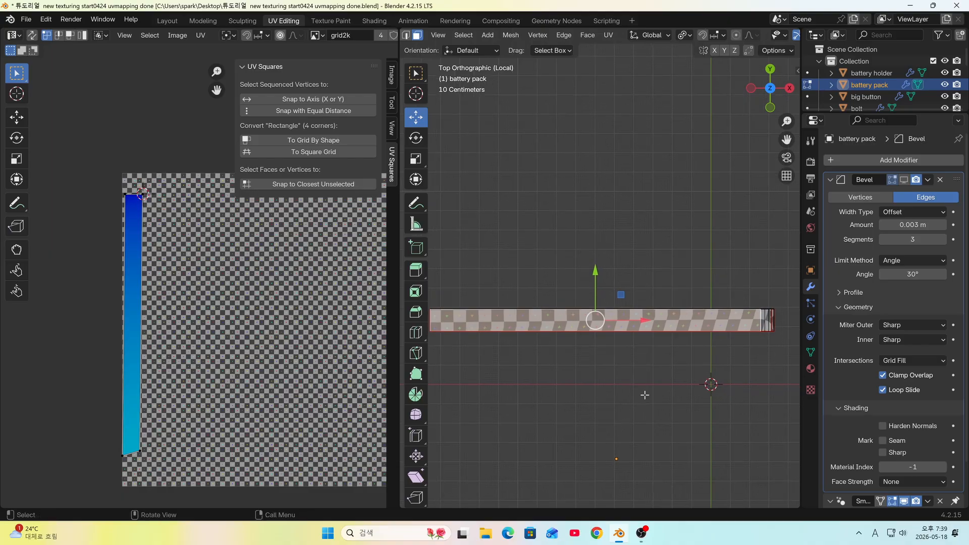
{"action": "key", "text": "u"}
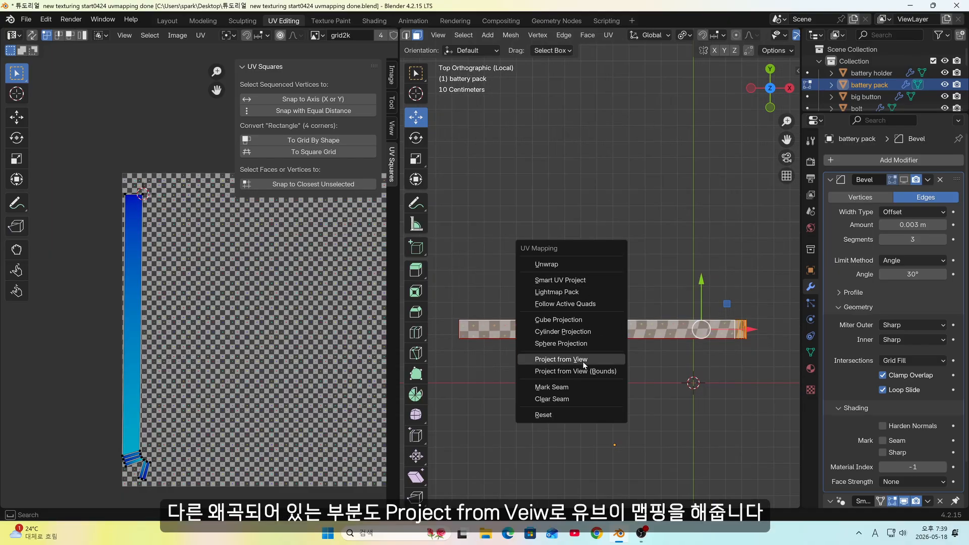
{"action": "left_click", "coordinate": [583, 361]}
Select the battery pack's underside faces and map them with Project from View
{"action": "middle_click_drag", "start_coordinate": [583, 362], "coordinate": [645, 375]}
{"action": "left_click", "coordinate": [525, 289]}
{"action": "left_click", "coordinate": [521, 298], "text": "shift"}
{"action": "key", "text": "u"}
{"action": "left_click", "coordinate": [522, 317]}
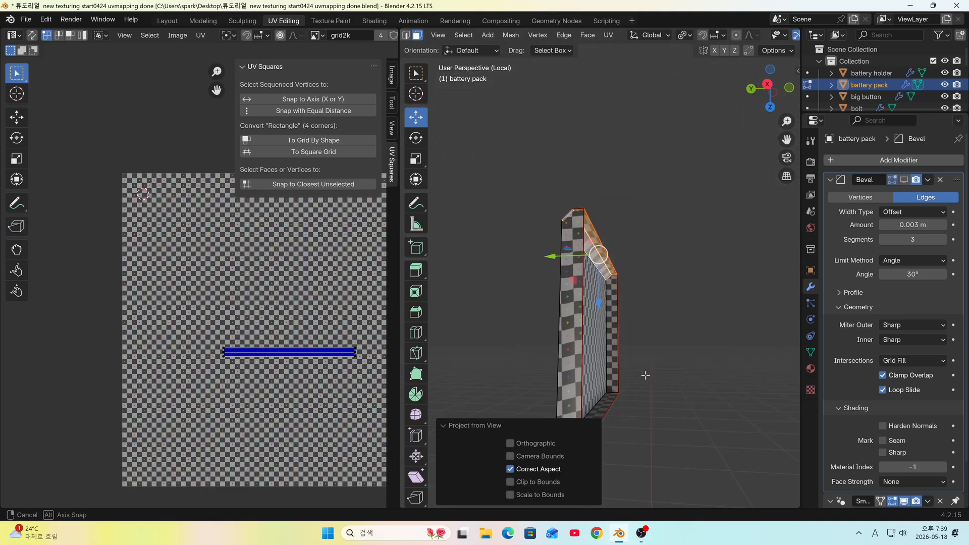
Project the battery pack's opposite side, including its rounded corner faces, from the right orthographic view
{"action": "left_click", "coordinate": [584, 286]}
{"action": "key", "text": "KP_3"}
{"action": "key", "text": "u"}
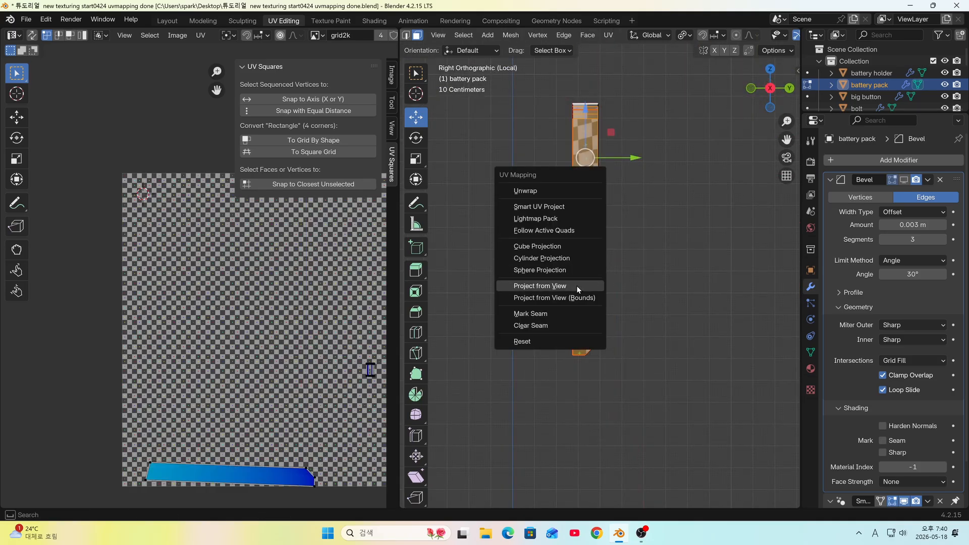
{"action": "left_click", "coordinate": [577, 285]}
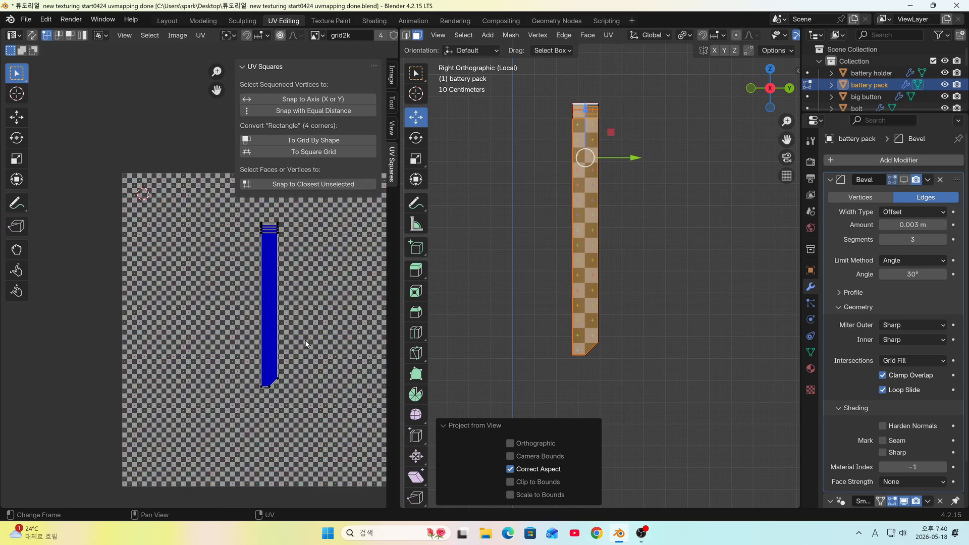
Select the whole battery pack mesh and average the scale of all its UV islands
{"action": "middle_click_drag", "start_coordinate": [672, 335], "coordinate": [626, 308]}
{"action": "key", "text": "a"}
{"action": "scroll", "coordinate": [303, 391], "scroll_direction": "down", "scroll_amount": 3}
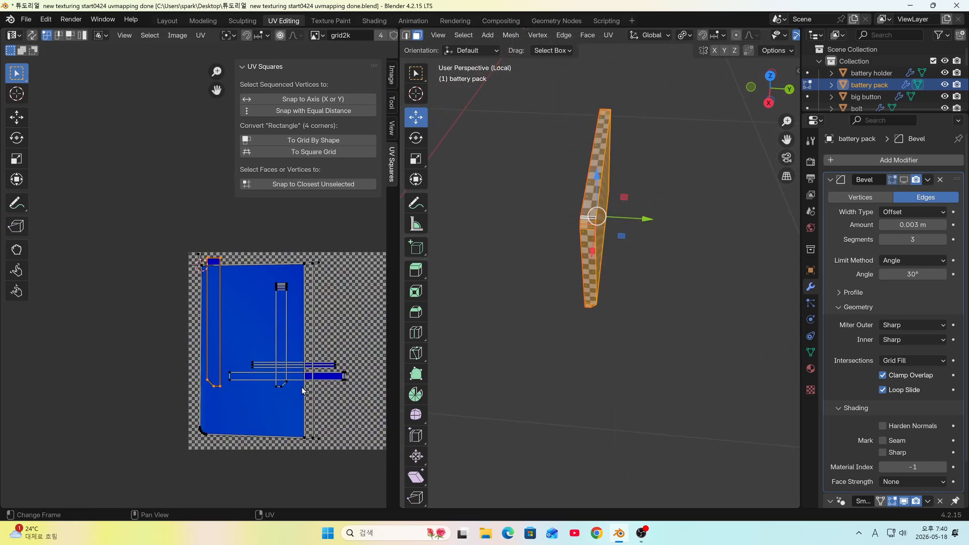
{"action": "scroll", "coordinate": [253, 338], "scroll_direction": "up", "scroll_amount": 3}
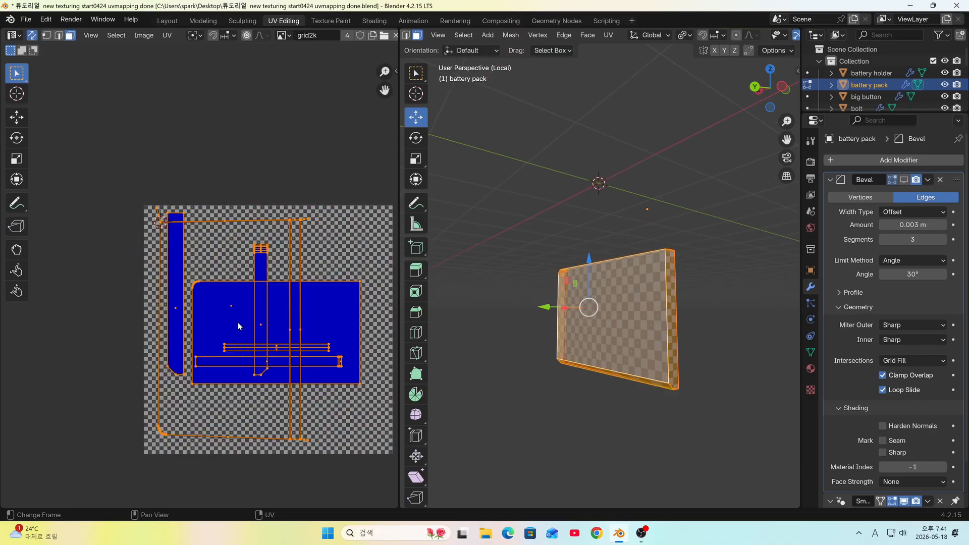
{"action": "left_click", "coordinate": [167, 36]}
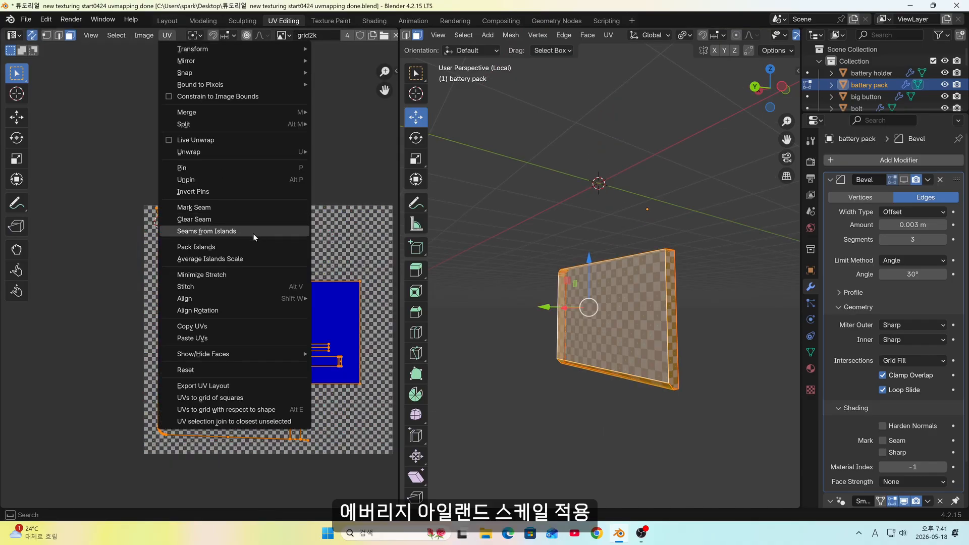
{"action": "left_click", "coordinate": [250, 259]}
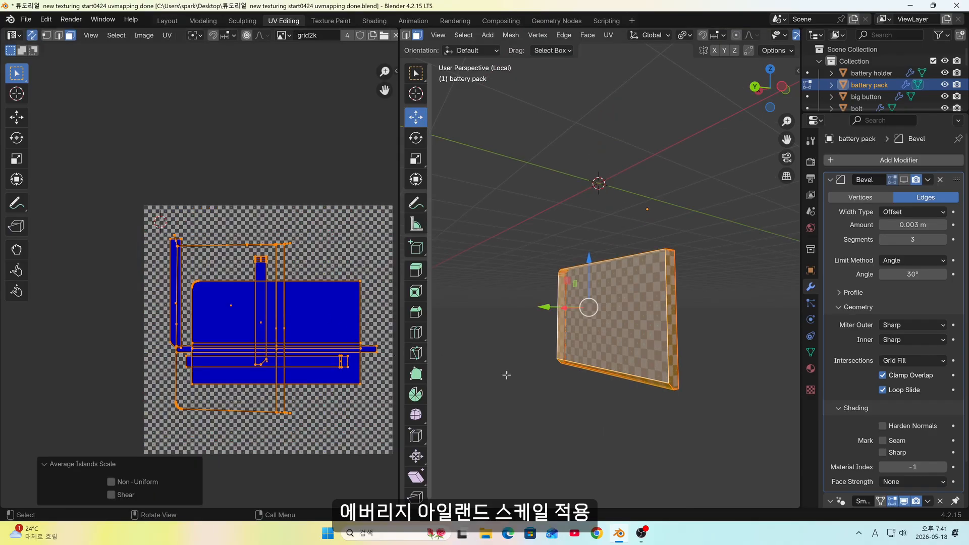
Pack the battery pack's UV islands using Exact Shape (Concave), Scale and Rotate on, and a margin of 0.001
{"action": "middle_click_drag", "start_coordinate": [670, 370], "coordinate": [680, 313]}
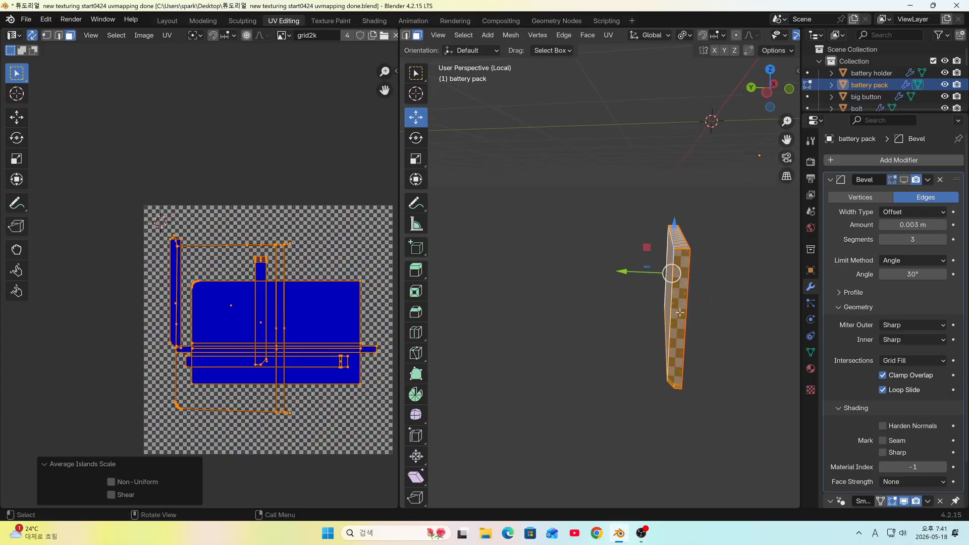
{"action": "left_click", "coordinate": [167, 35]}
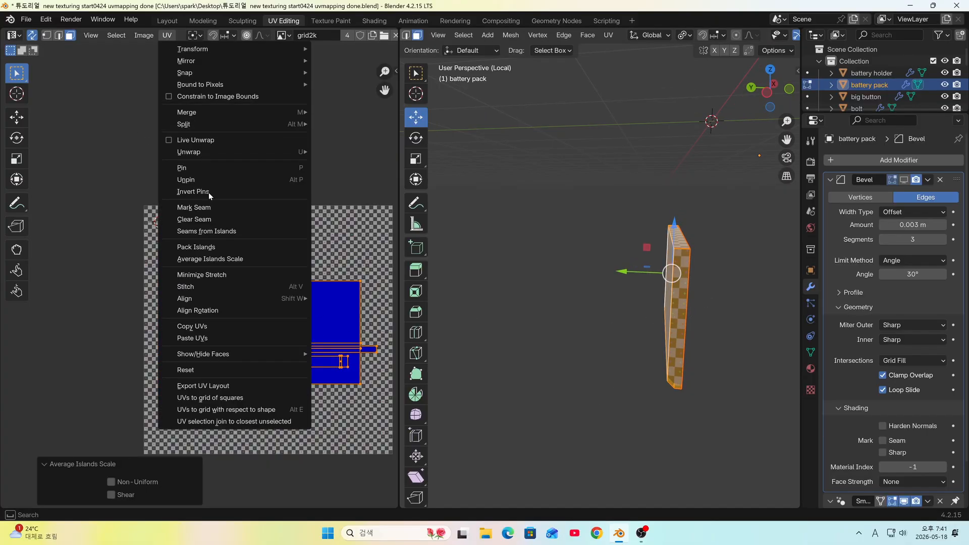
{"action": "left_click", "coordinate": [226, 250]}
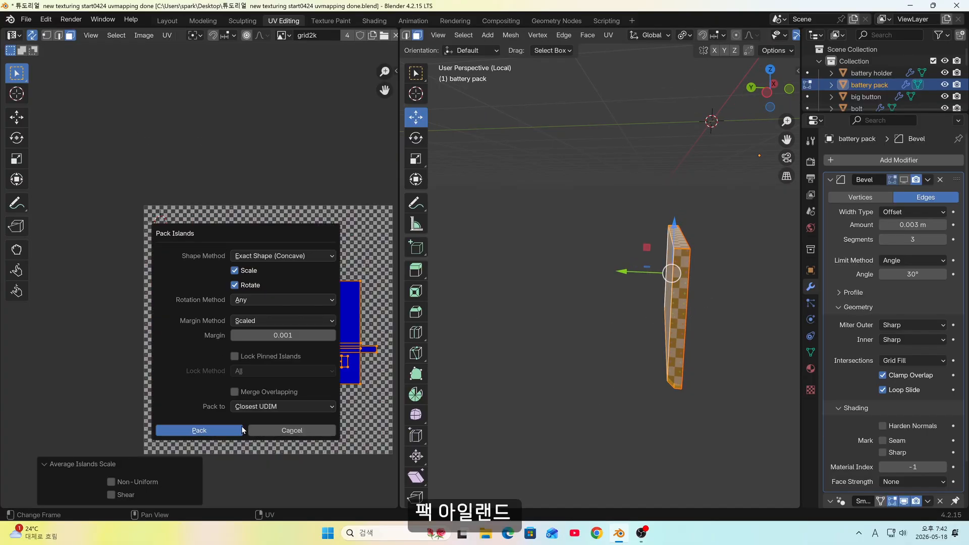
{"action": "left_click", "coordinate": [243, 430]}
Examine the checker pattern on the battery pack in Object Mode, leaving Local View to compare it with the body
{"action": "key", "text": "Tab"}
{"action": "middle_click_drag", "start_coordinate": [601, 384], "coordinate": [683, 296]}
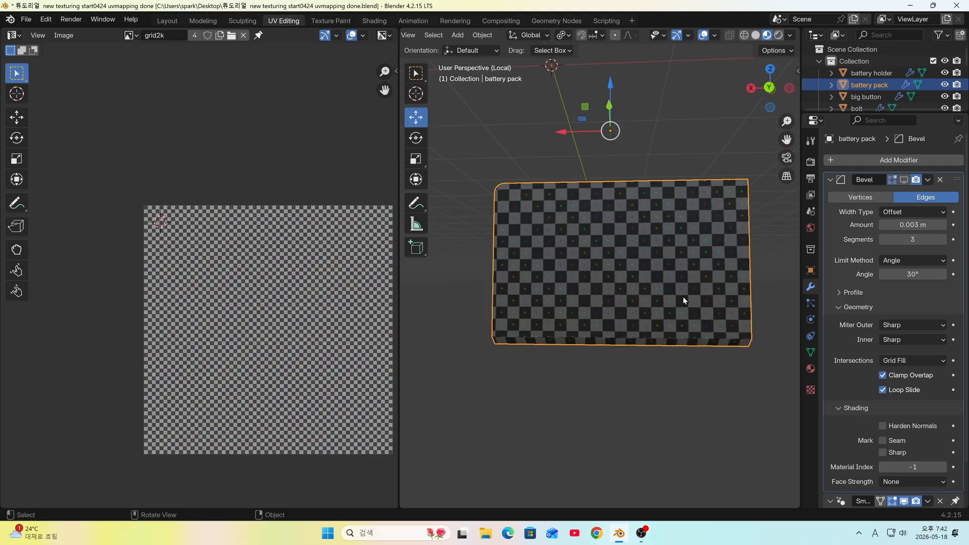
{"action": "scroll", "coordinate": [684, 298], "scroll_direction": "up", "scroll_amount": 2}
{"action": "key", "text": "KP_Divide"}
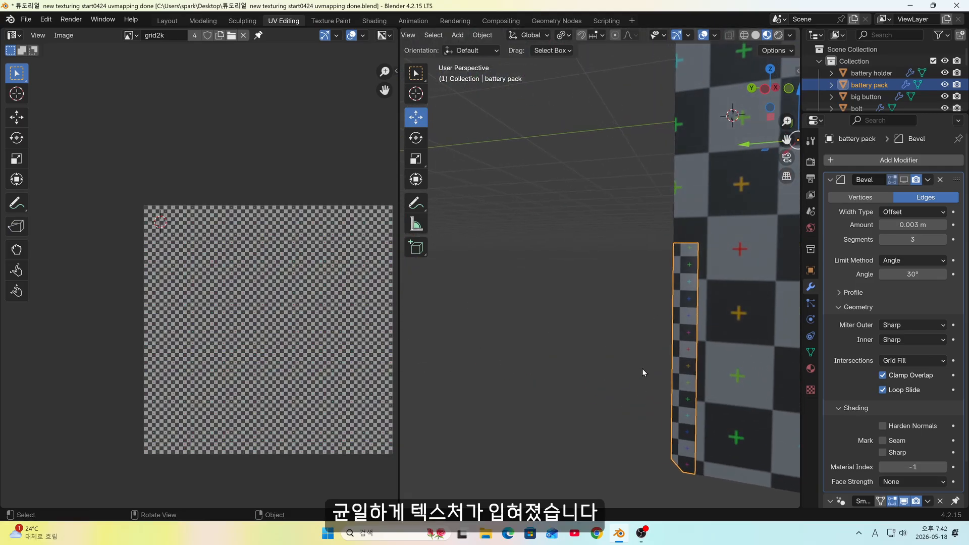
{"action": "middle_click_drag", "start_coordinate": [642, 369], "coordinate": [701, 369]}
{"action": "scroll", "coordinate": [580, 351], "scroll_direction": "down", "scroll_amount": 3}
{"action": "middle_click_drag", "start_coordinate": [589, 313], "coordinate": [654, 308]}
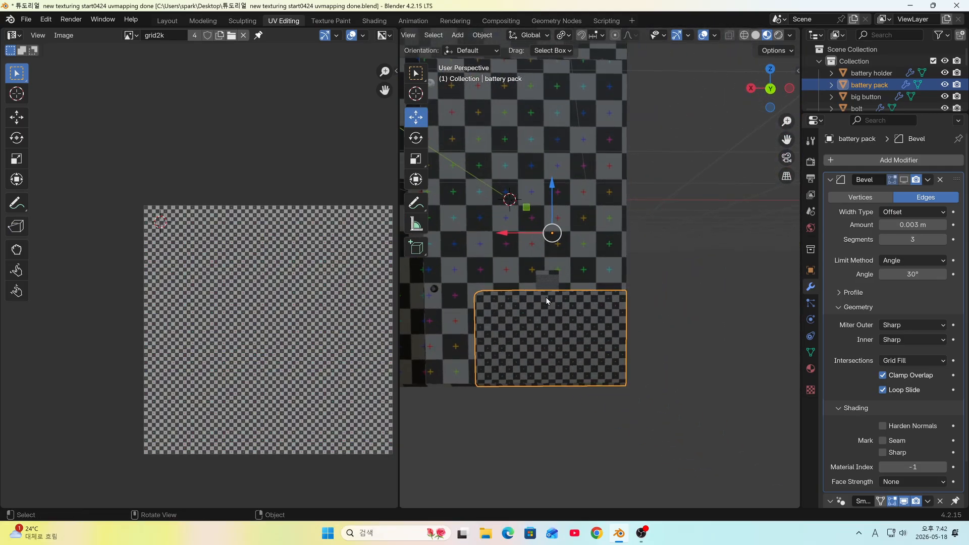
Select the yellow button block on top of the player and isolate it in Local View
{"action": "scroll", "coordinate": [546, 297], "scroll_direction": "up", "scroll_amount": 9}
{"action": "left_click", "coordinate": [581, 228]}
{"action": "left_click", "coordinate": [606, 345]}
{"action": "scroll", "coordinate": [598, 314], "scroll_direction": "down", "scroll_amount": 10}
{"action": "left_click", "coordinate": [573, 274]}
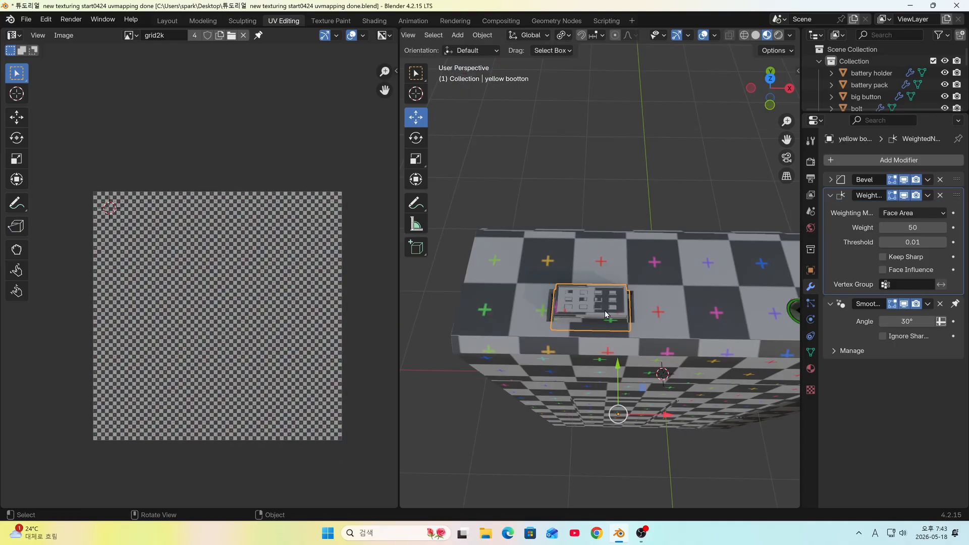
{"action": "key", "text": "KP_Divide"}
{"action": "middle_click_drag", "start_coordinate": [635, 316], "coordinate": [628, 307]}
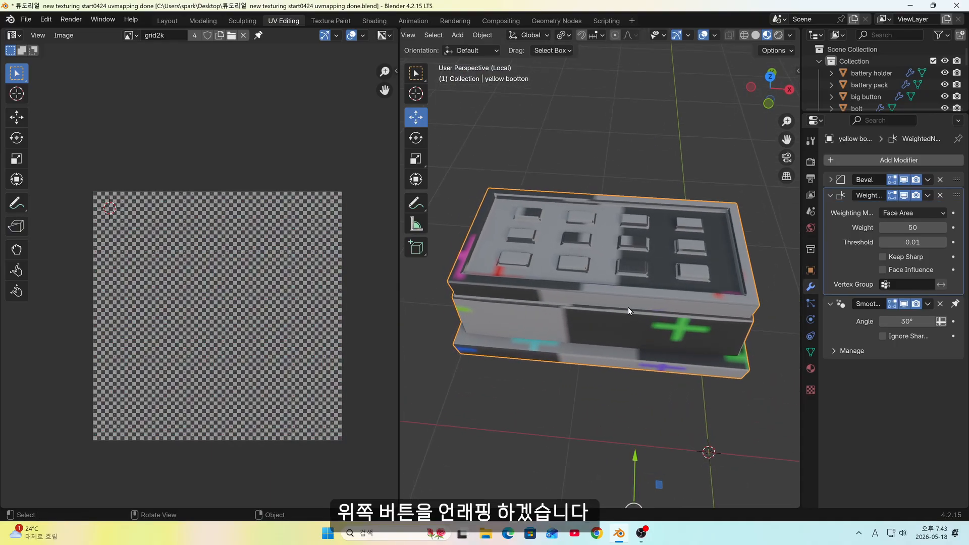
In Edit Mode, select the yellow button block's sharp edges at 30° sharpness and mark them as seams
{"action": "key", "text": "Tab"}
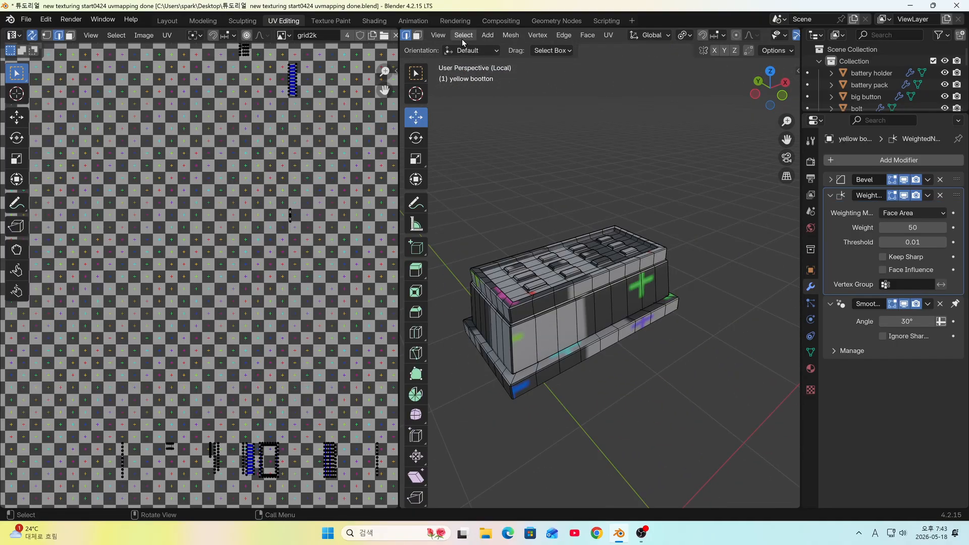
{"action": "left_click", "coordinate": [464, 36]}
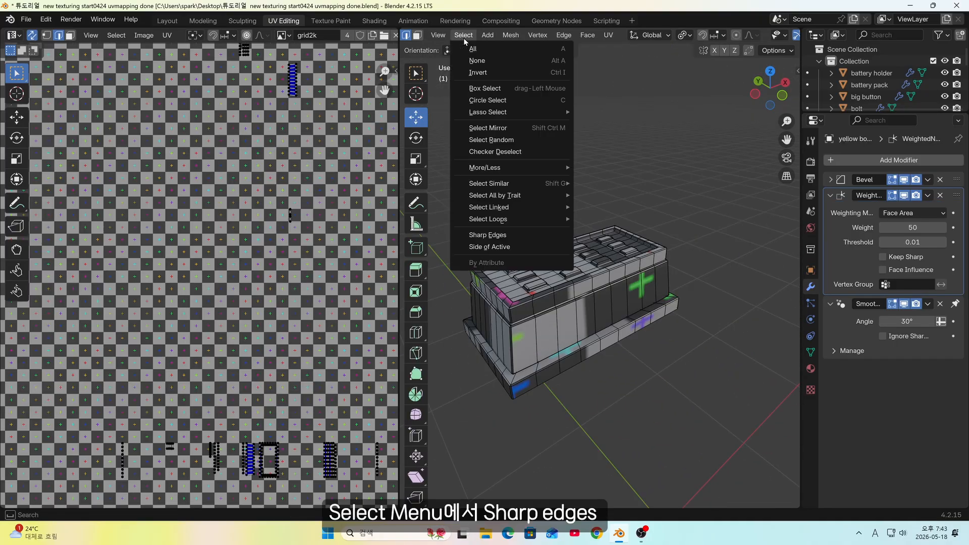
{"action": "left_click", "coordinate": [520, 235]}
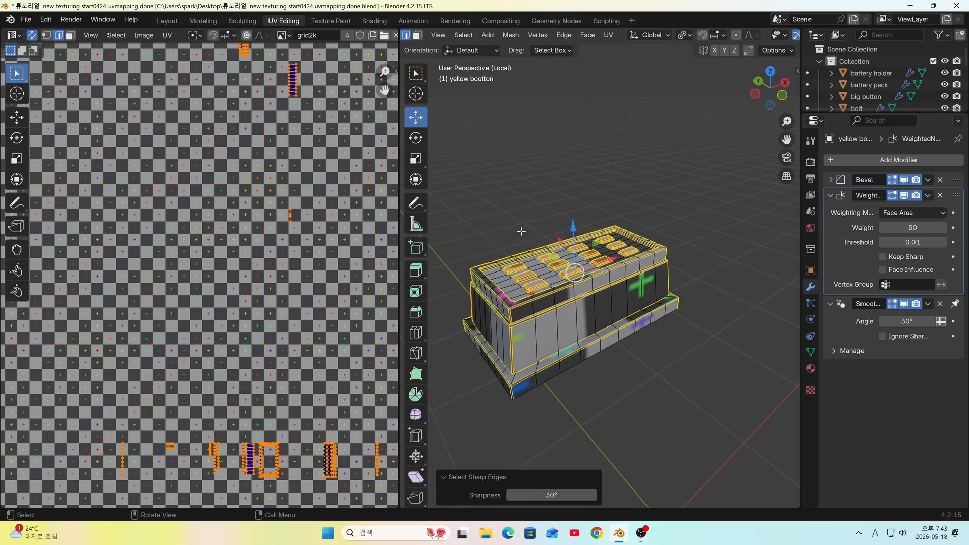
{"action": "middle_click_drag", "start_coordinate": [521, 231], "coordinate": [595, 303]}
{"action": "key", "text": "u"}
{"action": "left_click", "coordinate": [665, 373]}
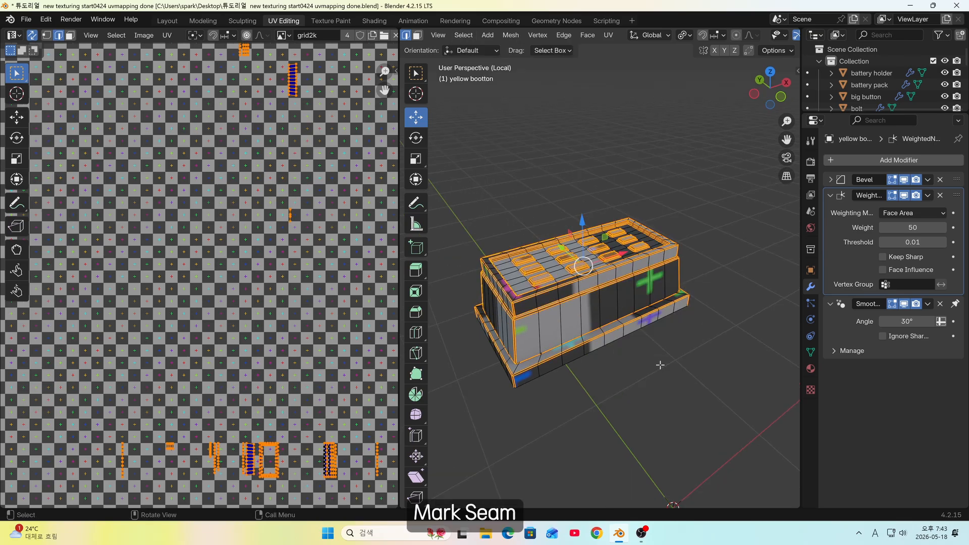
Select the whole yellow button mesh and unwrap it
{"action": "key", "text": "a"}
{"action": "key", "text": "u"}
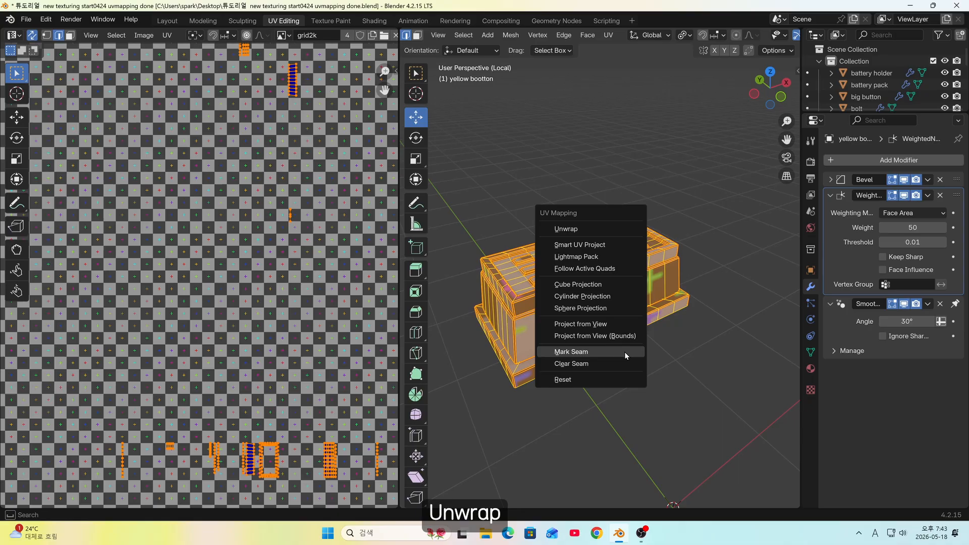
{"action": "left_click", "coordinate": [590, 228]}
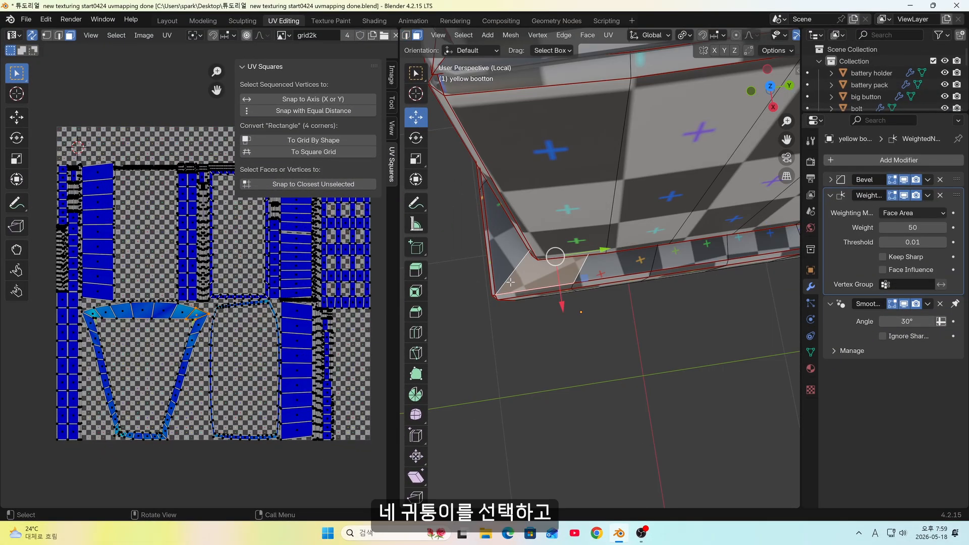
In edge select mode, select the diagonal edges at the four corners of the button base's ledge and mark them as seams
{"action": "key", "text": "2"}
{"action": "left_click", "coordinate": [513, 276]}
{"action": "middle_click_drag", "start_coordinate": [513, 275], "coordinate": [521, 337], "text": "shift"}
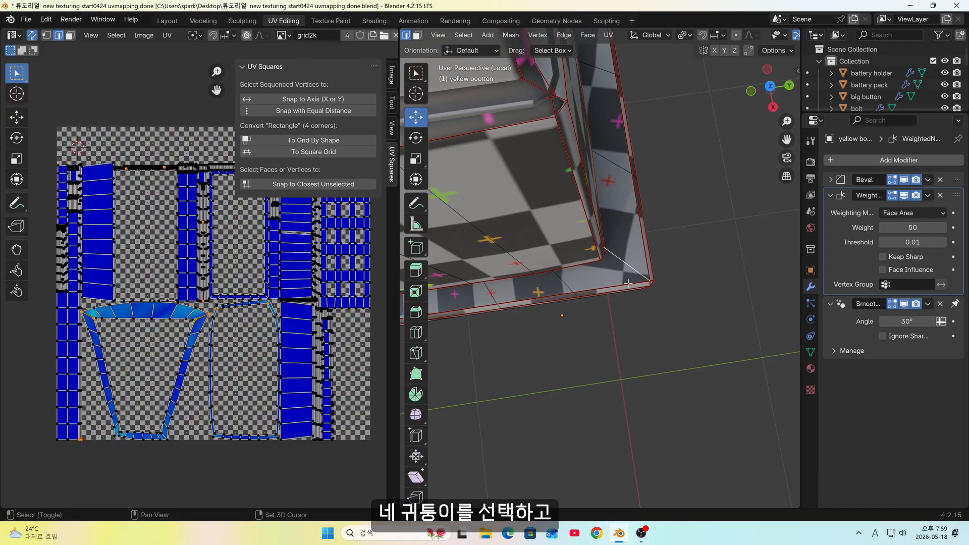
{"action": "middle_click_drag", "start_coordinate": [628, 284], "coordinate": [672, 315]}
{"action": "key", "text": "u"}
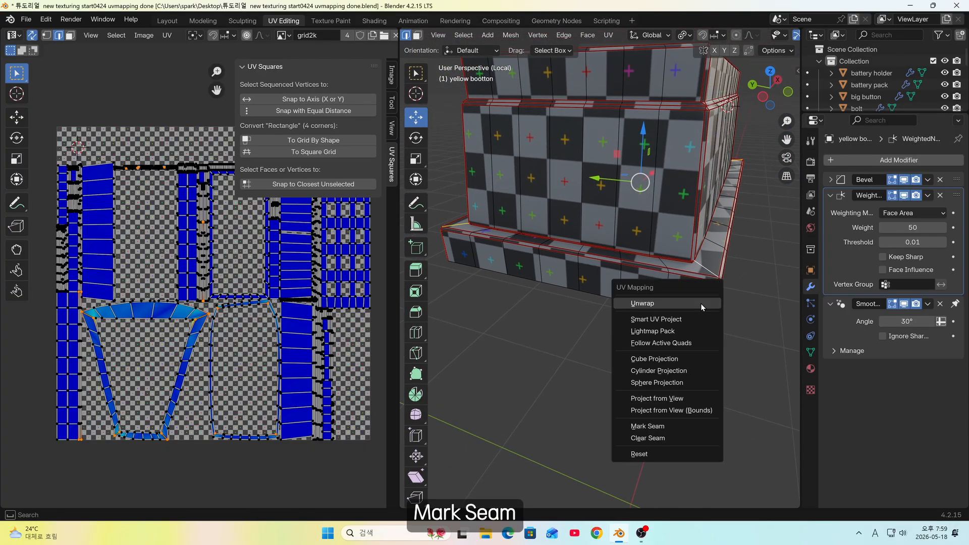
{"action": "left_click", "coordinate": [688, 431]}
Unwrap the entire yellow button mesh with the added corner seams and return to Object Mode
{"action": "key", "text": "a"}
{"action": "key", "text": "u"}
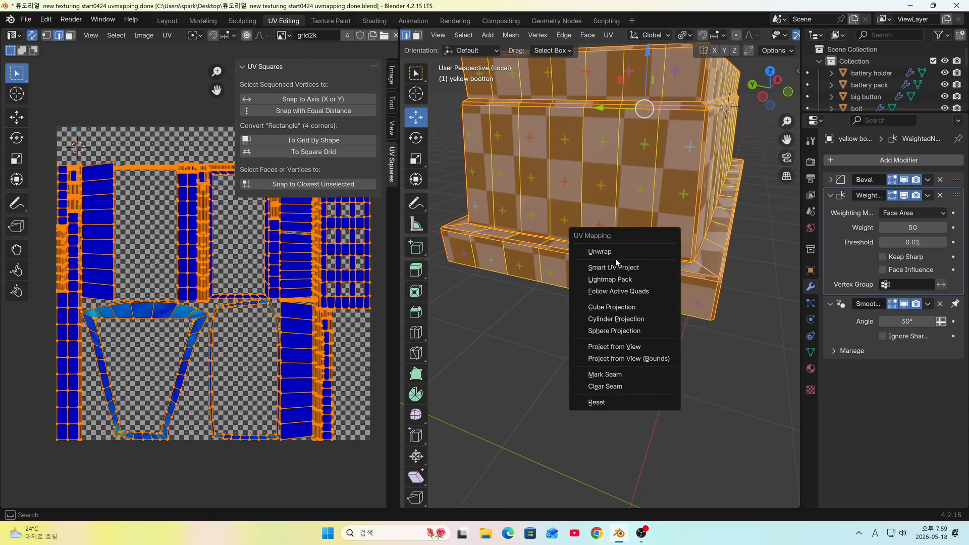
{"action": "left_click", "coordinate": [617, 255]}
{"action": "key", "text": "Tab"}
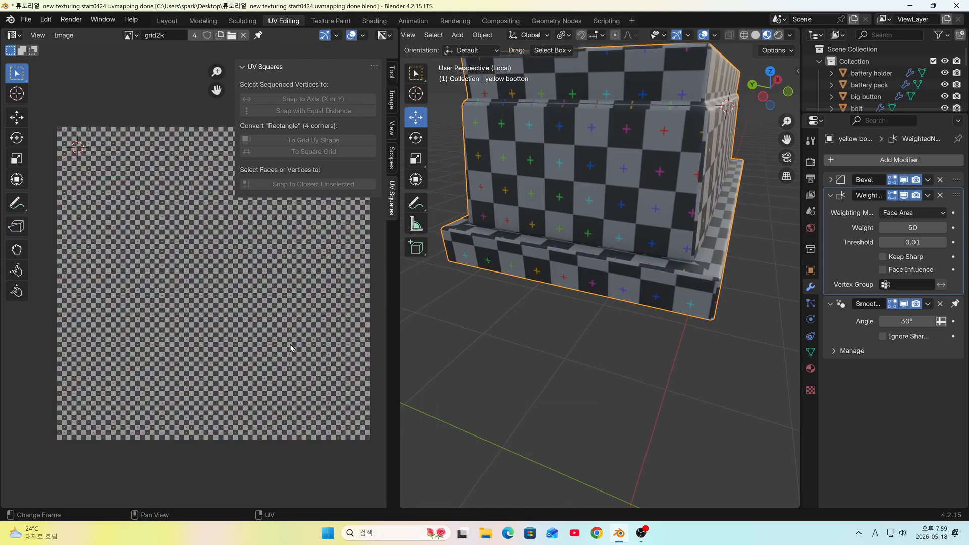
Check the yellow button's unwrapped UV layout in Edit Mode, and return to Object Mode with all parts visible
{"action": "key", "text": "Tab"}
{"action": "mouse_move", "coordinate": [576, 320]}
{"action": "middle_mouse_down"}
{"action": "mouse_move", "coordinate": [574, 304]}
{"action": "mouse_move", "coordinate": [564, 309]}
{"action": "middle_mouse_up"}
{"action": "left_click", "coordinate": [563, 352]}
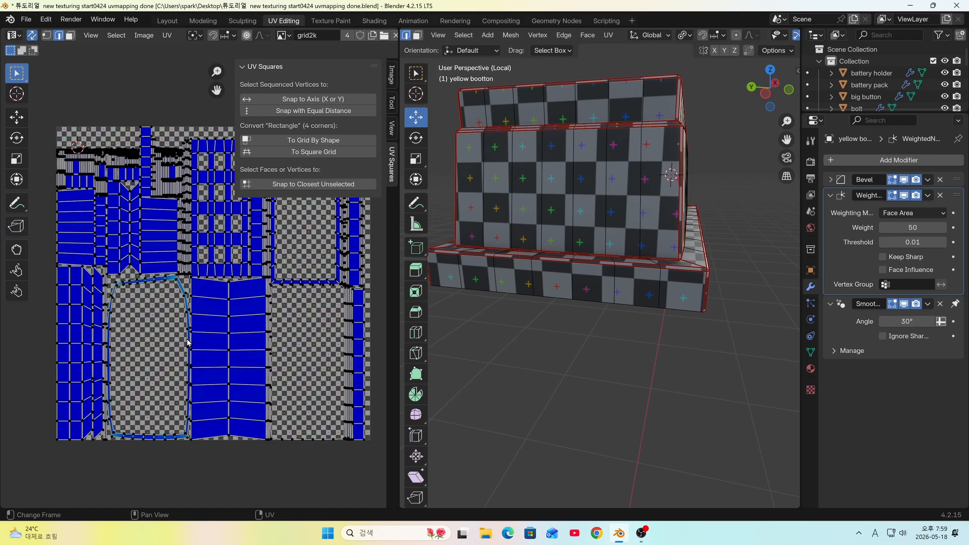
{"action": "scroll", "coordinate": [597, 300], "scroll_direction": "down", "scroll_amount": 2}
{"action": "key", "text": "Tab"}
{"action": "key", "text": "KP_Divide"}
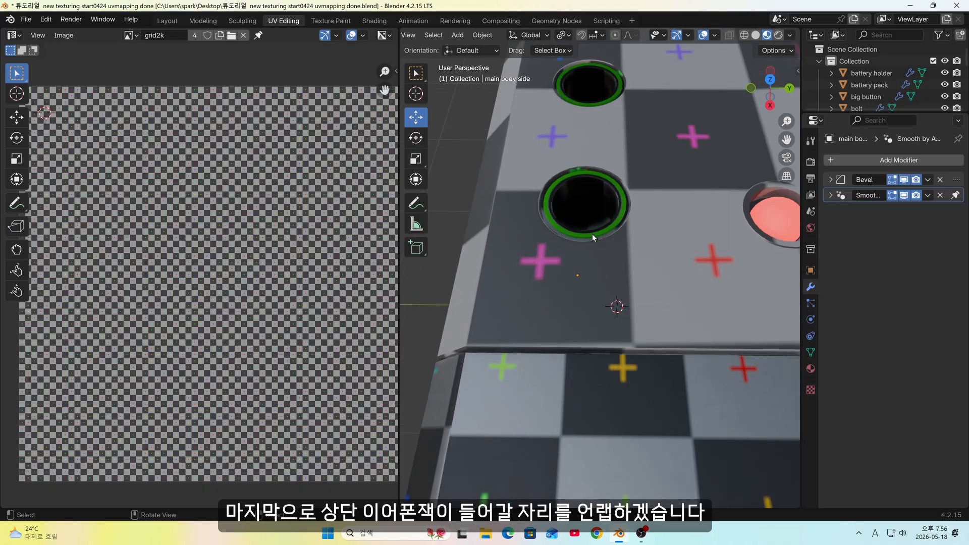
Isolate the earphone jack hole part and mark the edge line running down its outer wall and across the green rim as a seam
{"action": "left_click", "coordinate": [592, 234]}
{"action": "middle_click_drag", "start_coordinate": [593, 235], "coordinate": [592, 298]}
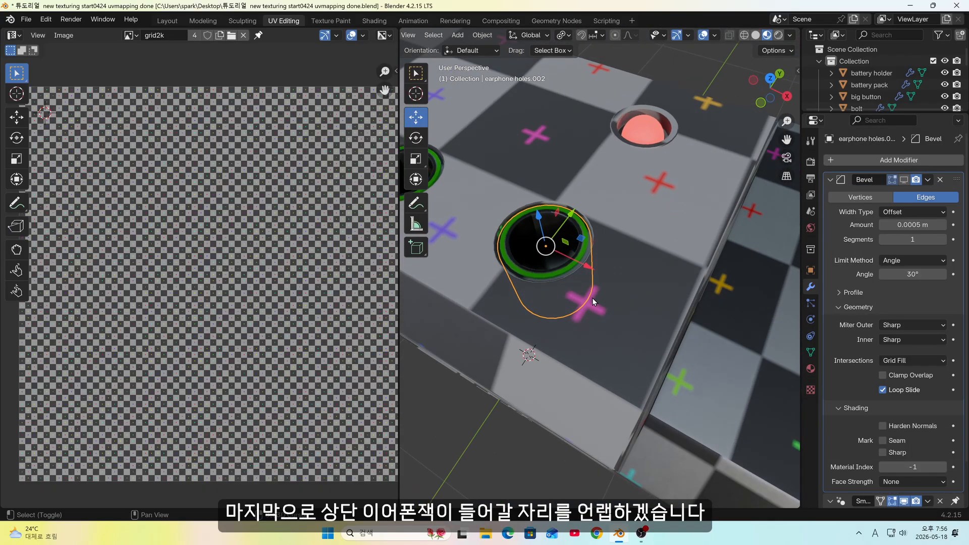
{"action": "key", "text": "KP_Divide"}
{"action": "key", "text": "Tab"}
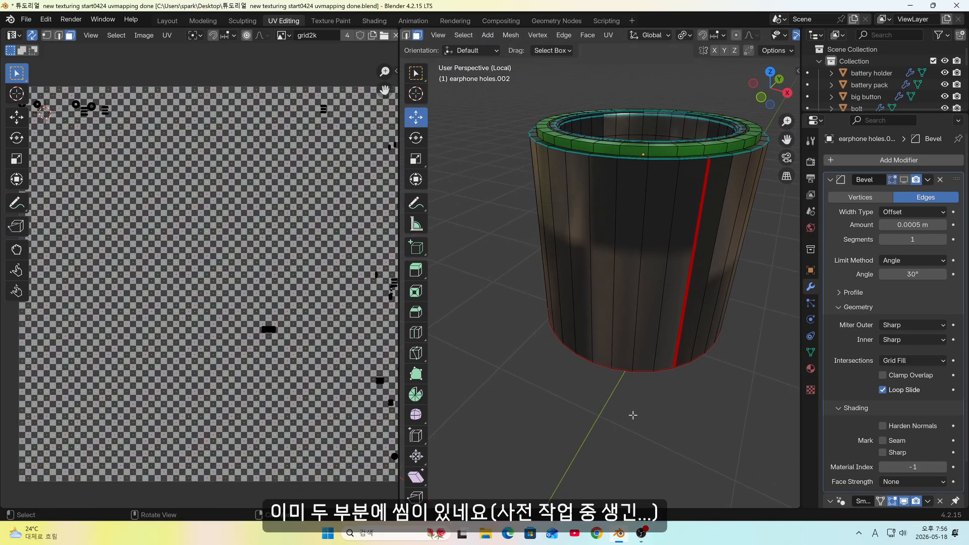
{"action": "middle_click_drag", "start_coordinate": [656, 339], "coordinate": [636, 333]}
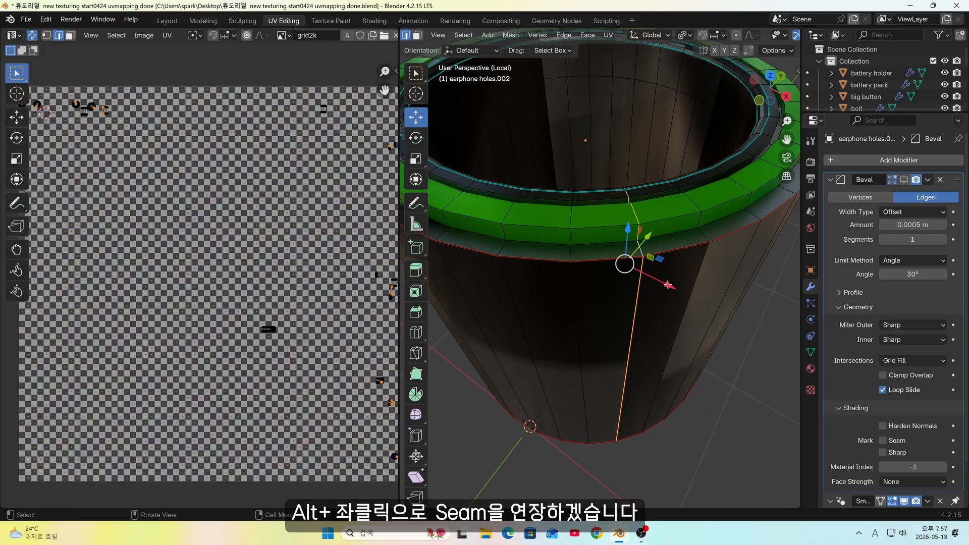
{"action": "middle_click_drag", "start_coordinate": [670, 293], "coordinate": [657, 273]}
{"action": "key", "text": "u"}
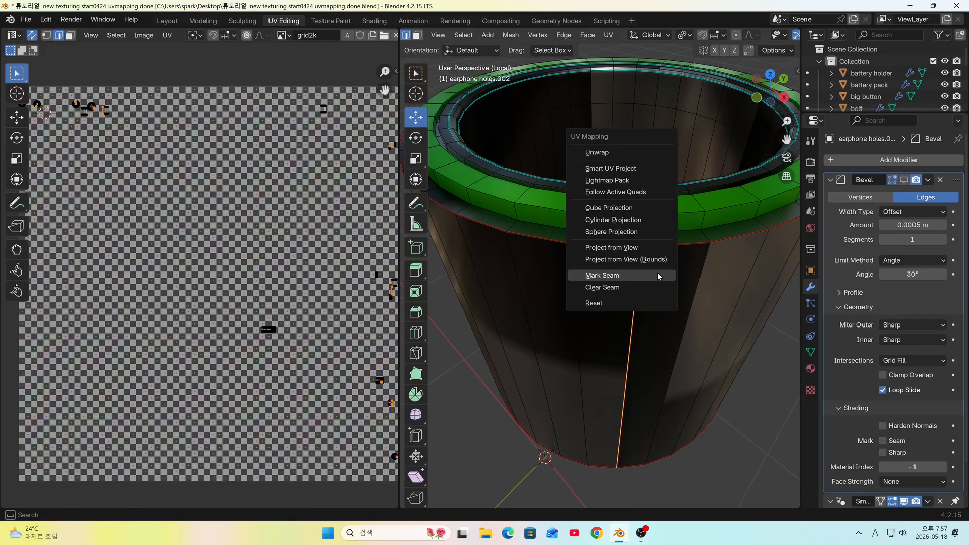
{"action": "left_click", "coordinate": [657, 276]}
Select the whole earphone hole mesh and unwrap it
{"action": "key", "text": "a"}
{"action": "key", "text": "u"}
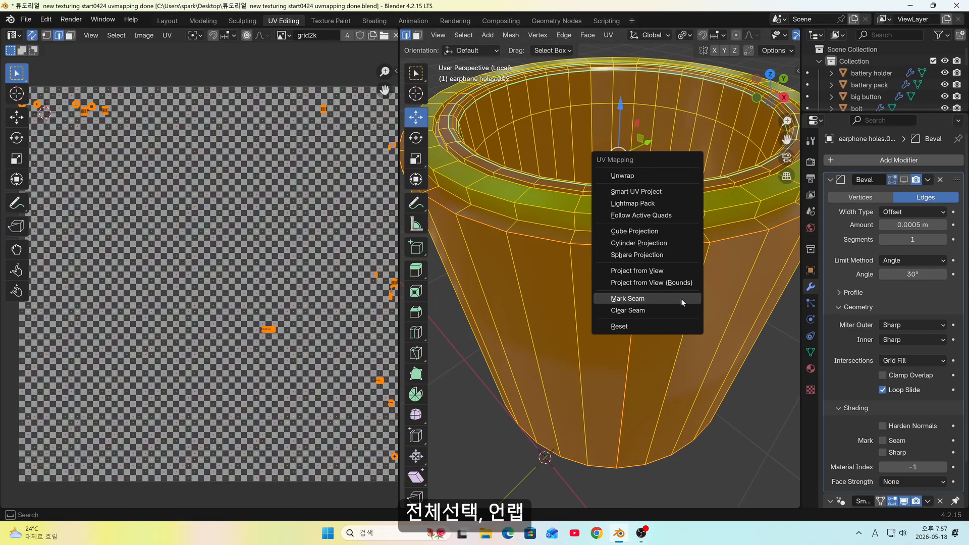
{"action": "left_click", "coordinate": [631, 175]}
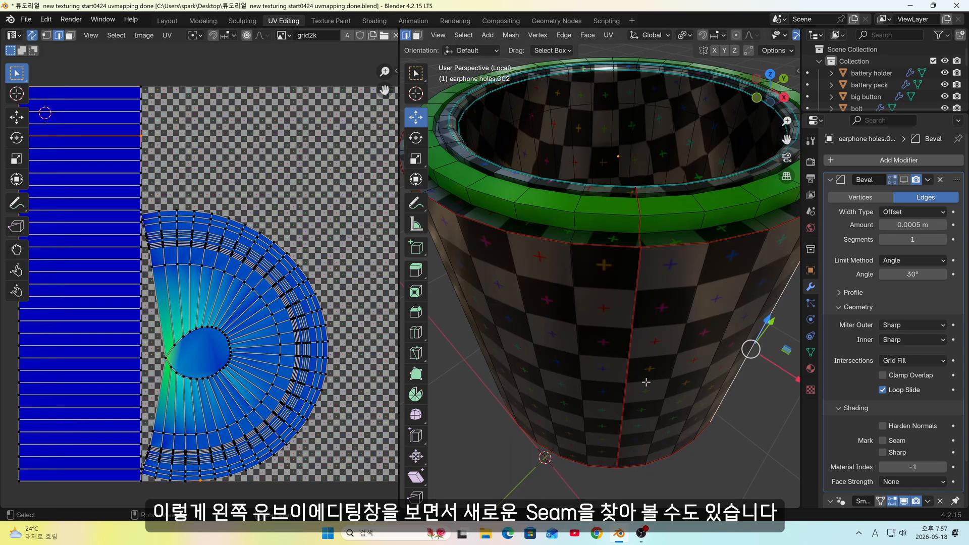
Select the edge loop around the inner lip of the earphone hole and mark it as a seam
{"action": "scroll", "coordinate": [707, 344], "scroll_direction": "down", "scroll_amount": 3}
{"action": "middle_click_drag", "start_coordinate": [707, 343], "coordinate": [732, 374]}
{"action": "scroll", "coordinate": [745, 386], "scroll_direction": "up", "scroll_amount": 4}
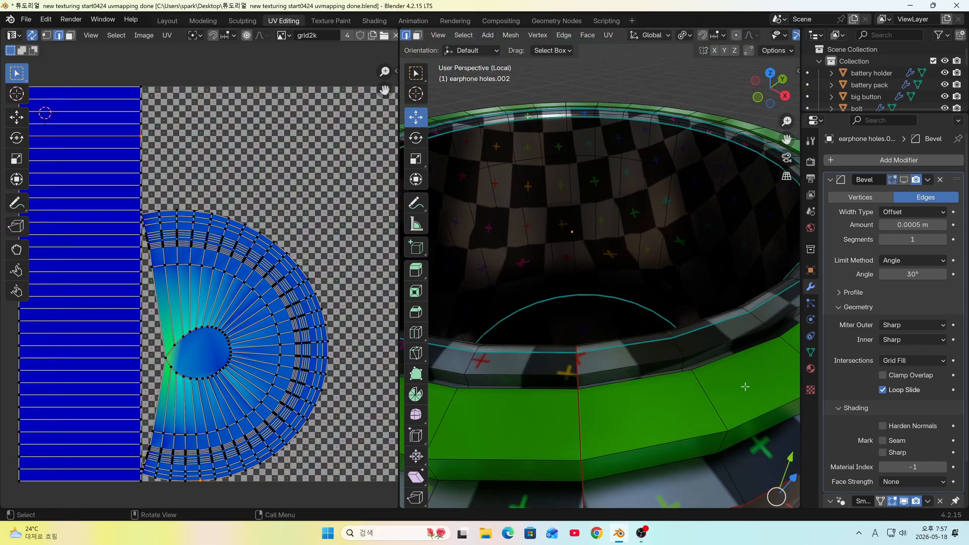
{"action": "left_click", "coordinate": [715, 140], "text": "alt"}
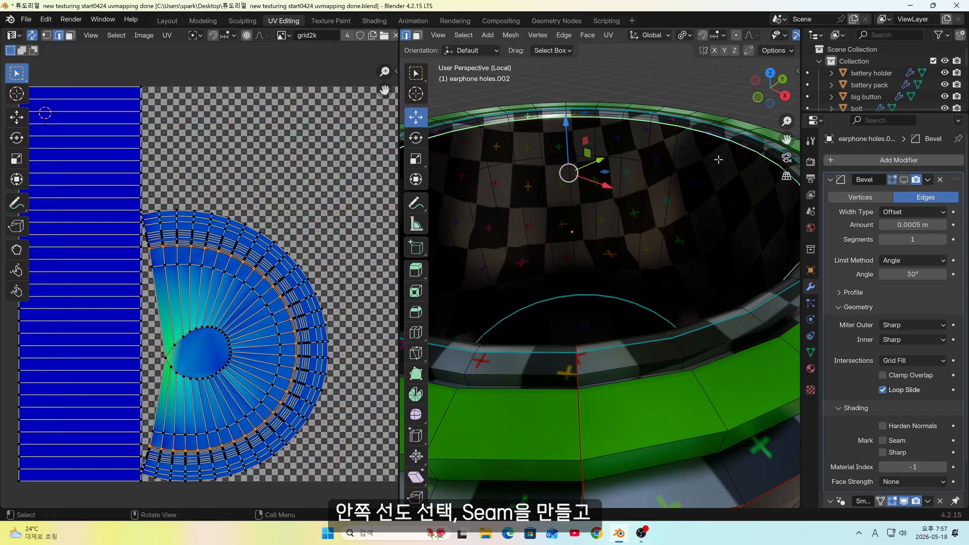
{"action": "key", "text": "u"}
{"action": "left_click", "coordinate": [692, 328]}
Add the circular edge loop around the earphone hole's inner bottom to the selection and mark it as a seam
{"action": "middle_click_drag", "start_coordinate": [692, 327], "coordinate": [596, 172]}
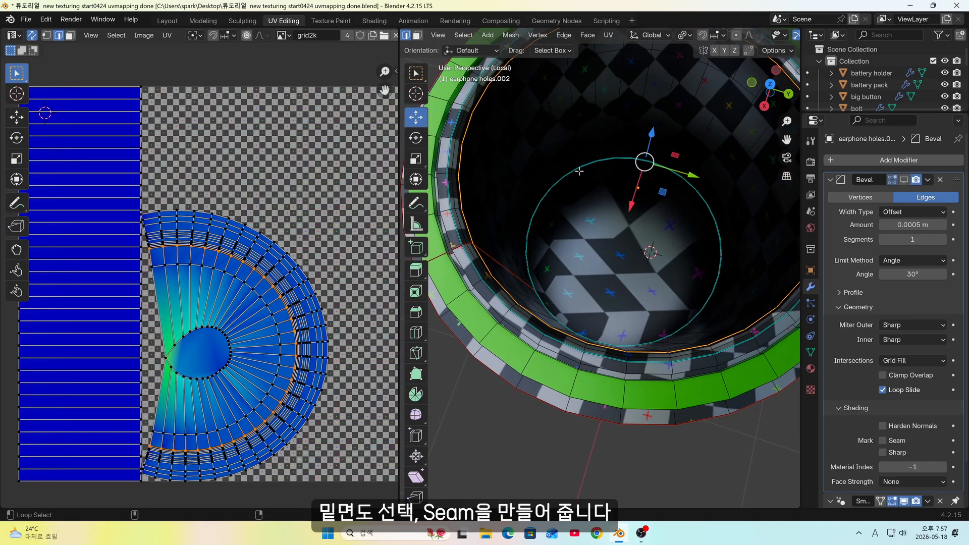
{"action": "left_click", "coordinate": [584, 172], "text": "shift"}
{"action": "key", "text": "u"}
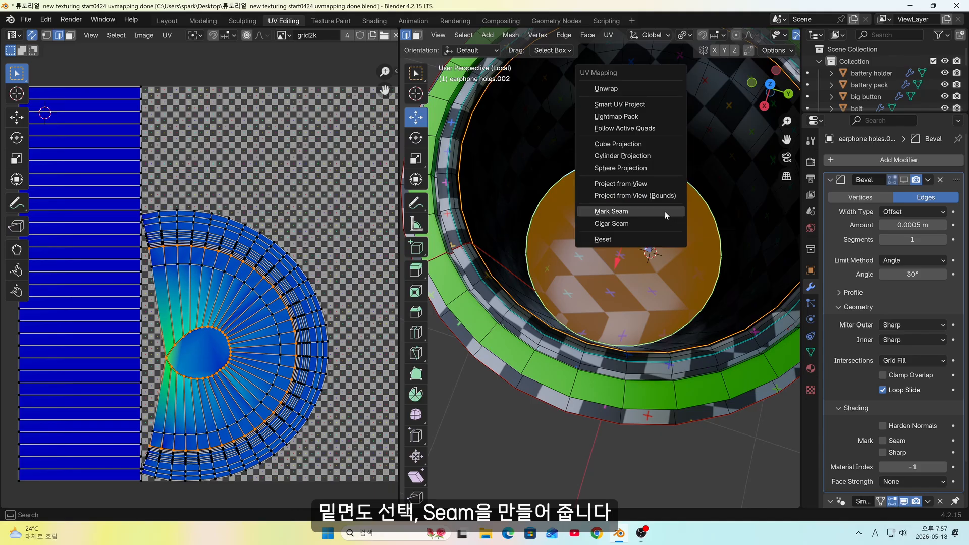
{"action": "left_click", "coordinate": [665, 211]}
Unwrap the entire earphone hole mesh again with the new inner seams and deselect everything
{"action": "key", "text": "a"}
{"action": "key", "text": "u"}
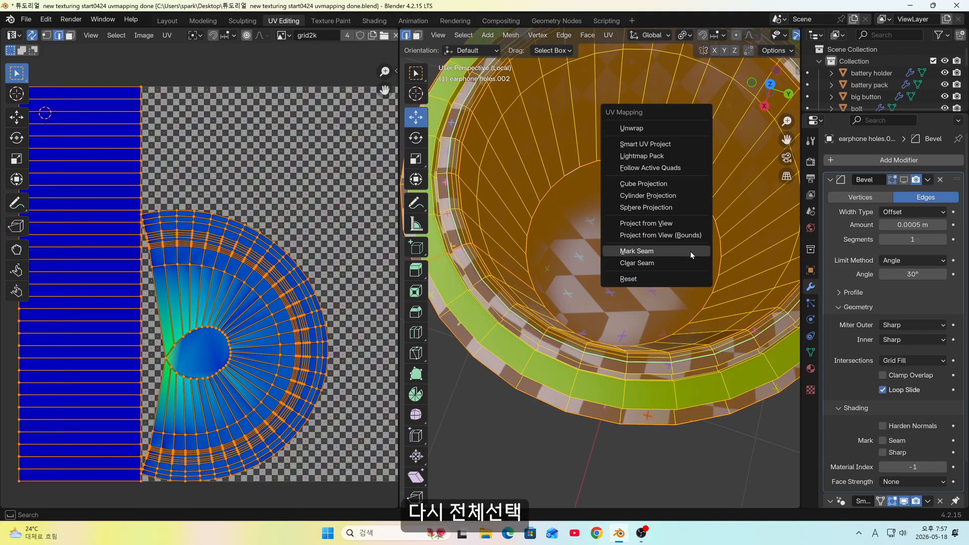
{"action": "left_click", "coordinate": [657, 129]}
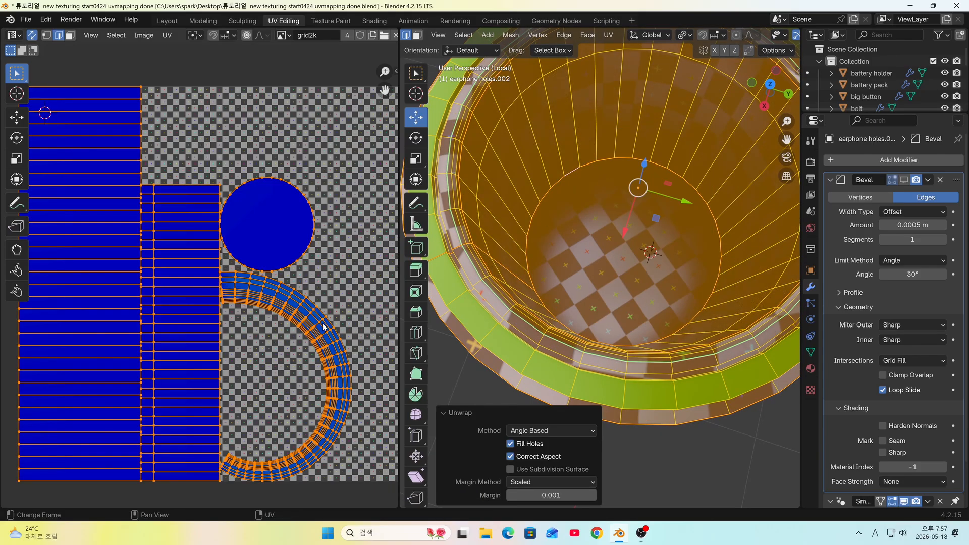
{"action": "key", "text": "alt+a"}
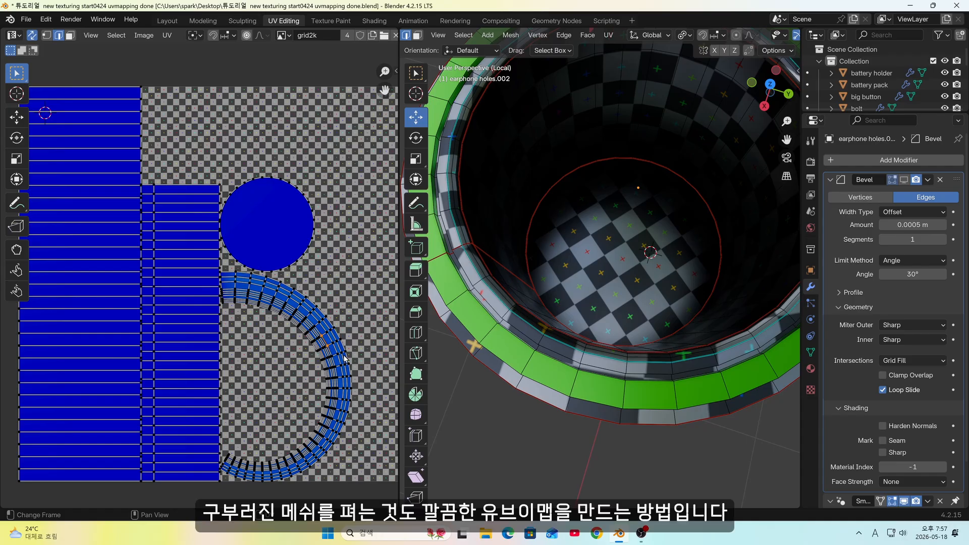
With UV sync selection off, straighten the curved rim UV island using UV Squares' Snap to Axis and move it up inside the tile
{"action": "scroll", "coordinate": [327, 347], "scroll_direction": "down", "scroll_amount": 5}
{"action": "scroll", "coordinate": [323, 351], "scroll_direction": "up", "scroll_amount": 3}
{"action": "key", "text": "l"}
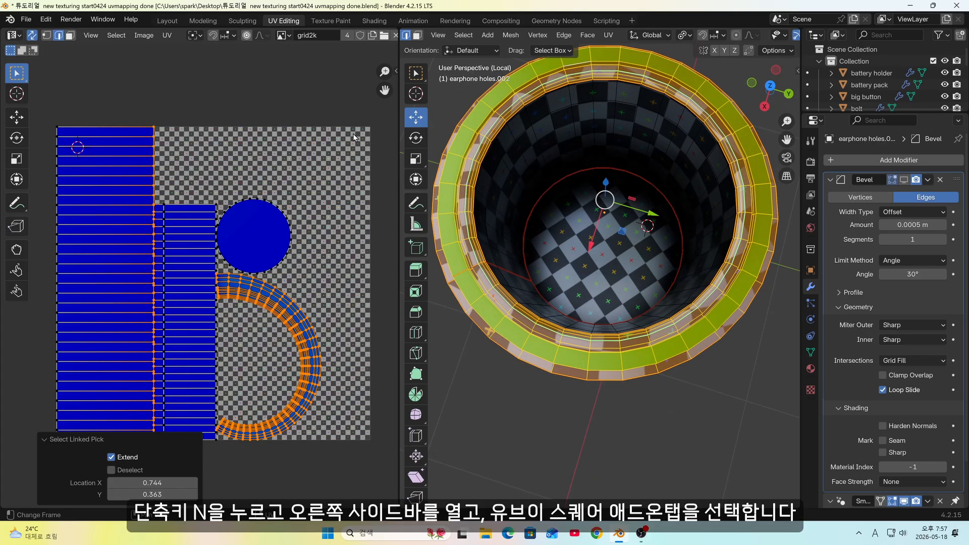
{"action": "key", "text": "n"}
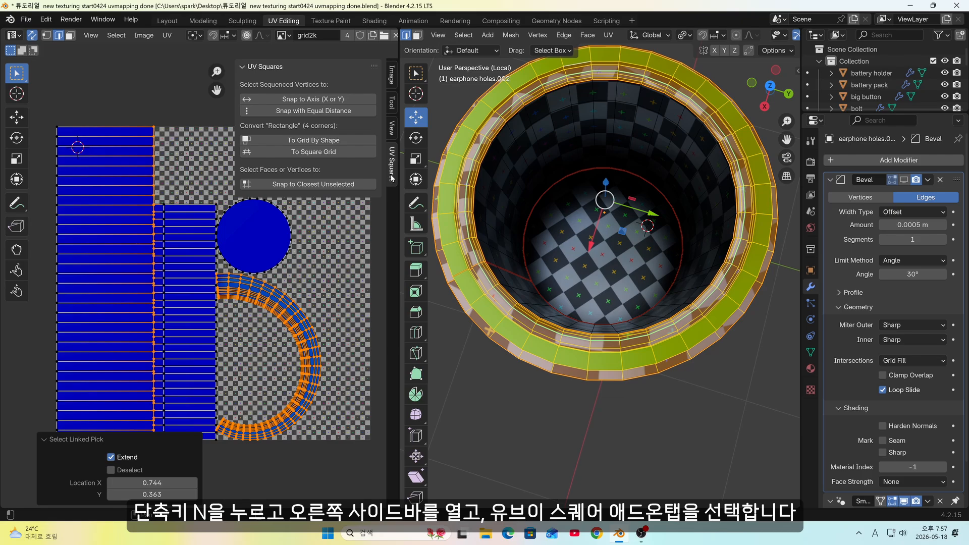
{"action": "left_click", "coordinate": [32, 36]}
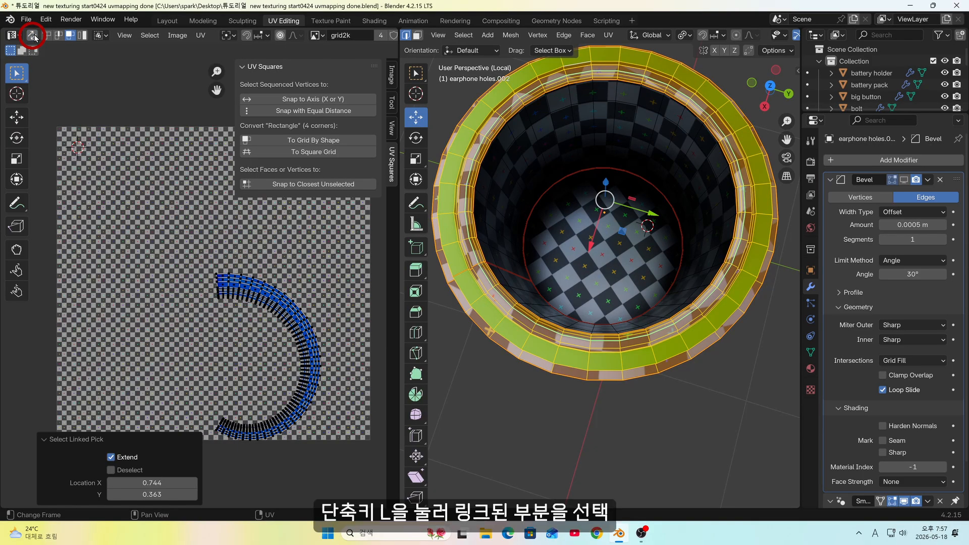
{"action": "key", "text": "l"}
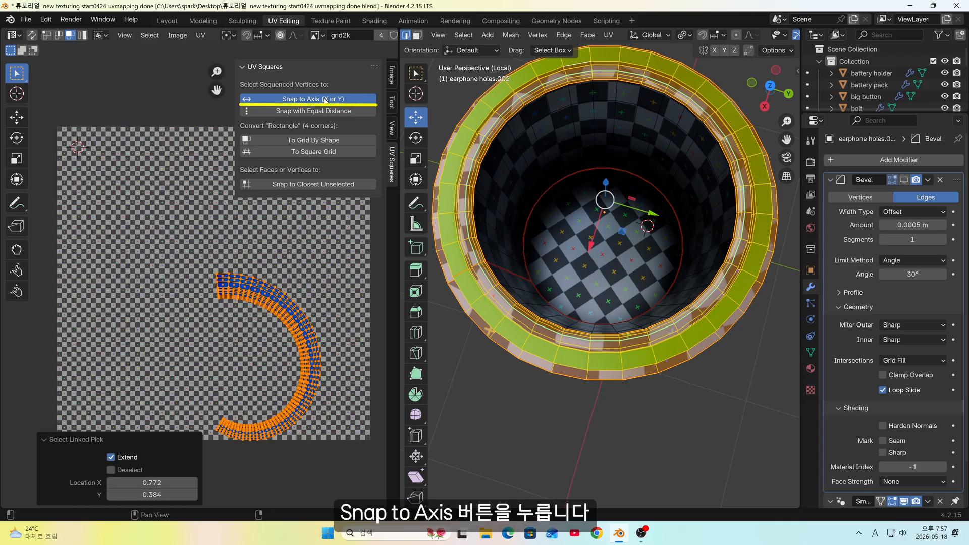
{"action": "left_click", "coordinate": [313, 99]}
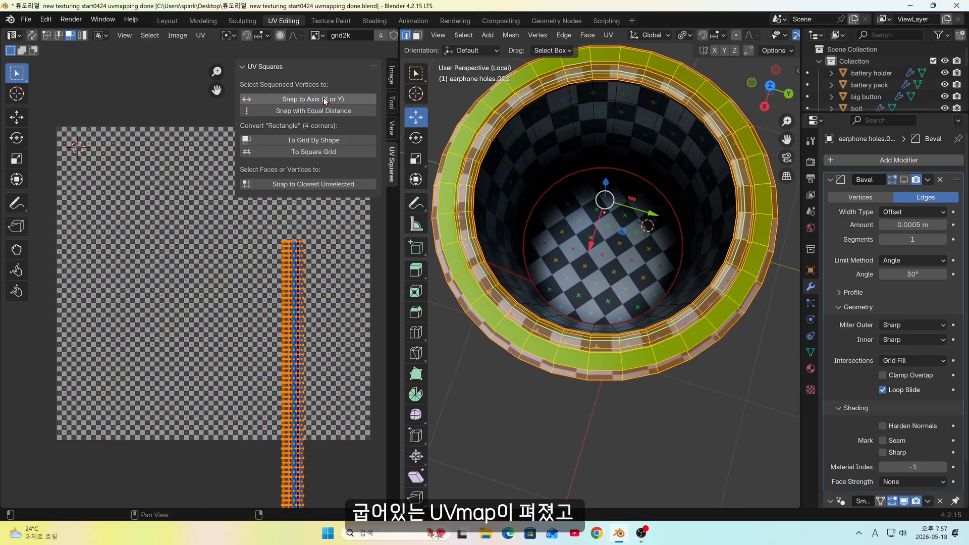
{"action": "key", "text": "g"}
{"action": "left_click", "coordinate": [342, 240]}
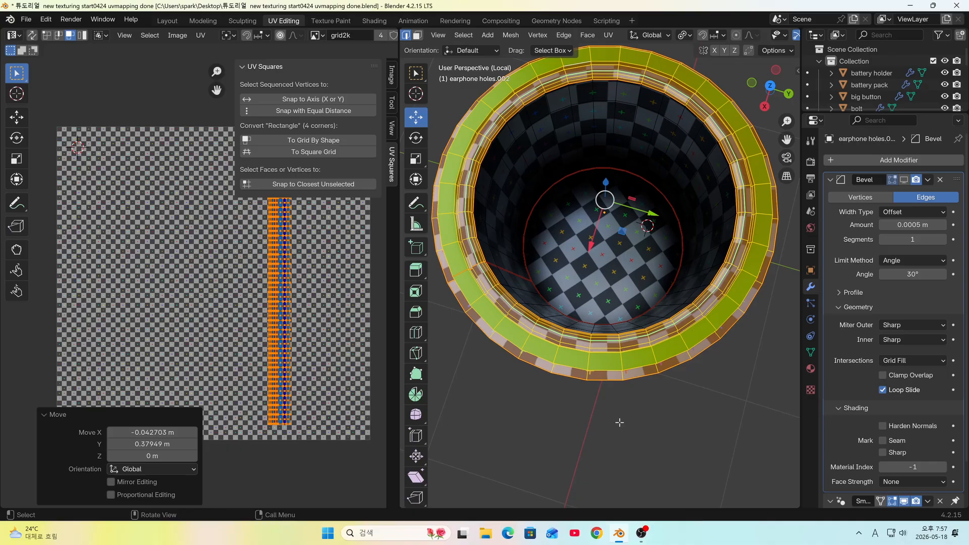
Leave Edit Mode and the isolated view, and delete the other earphone hole insert beside the unwrapped one
{"action": "key", "text": "Tab"}
{"action": "middle_click_drag", "start_coordinate": [543, 377], "coordinate": [649, 282]}
{"action": "scroll", "coordinate": [649, 283], "scroll_direction": "down", "scroll_amount": 3}
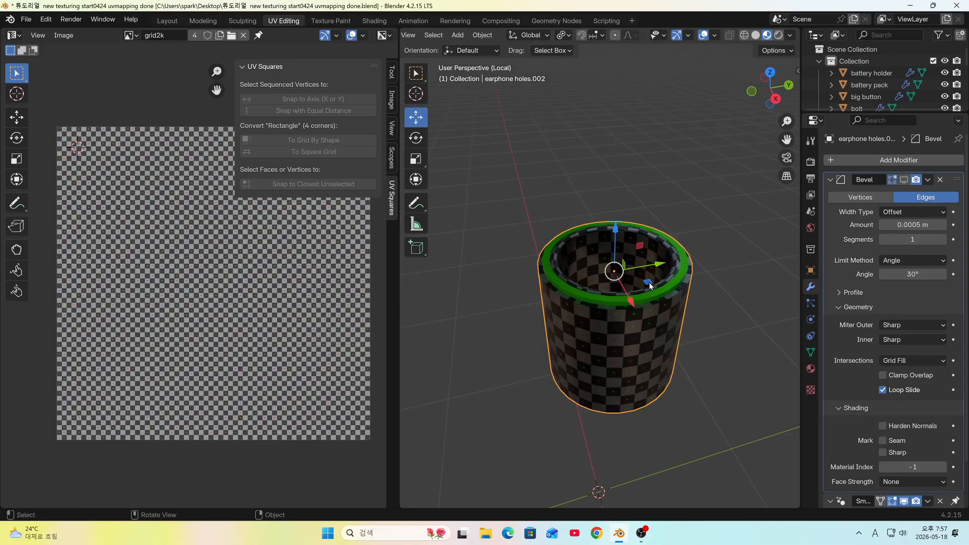
{"action": "key", "text": "KP_Divide"}
{"action": "middle_click_drag", "start_coordinate": [490, 163], "coordinate": [503, 193]}
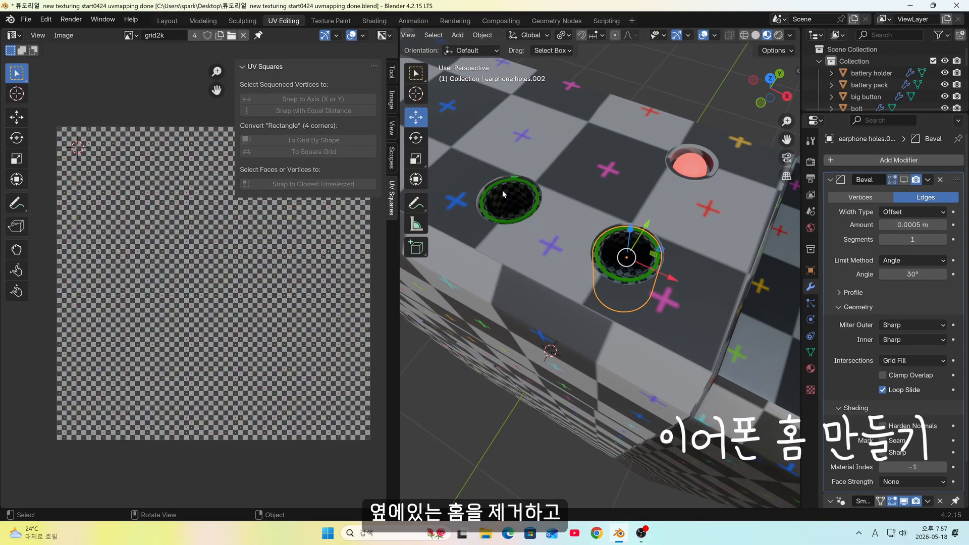
{"action": "left_click", "coordinate": [503, 192]}
{"action": "key", "text": "Delete"}
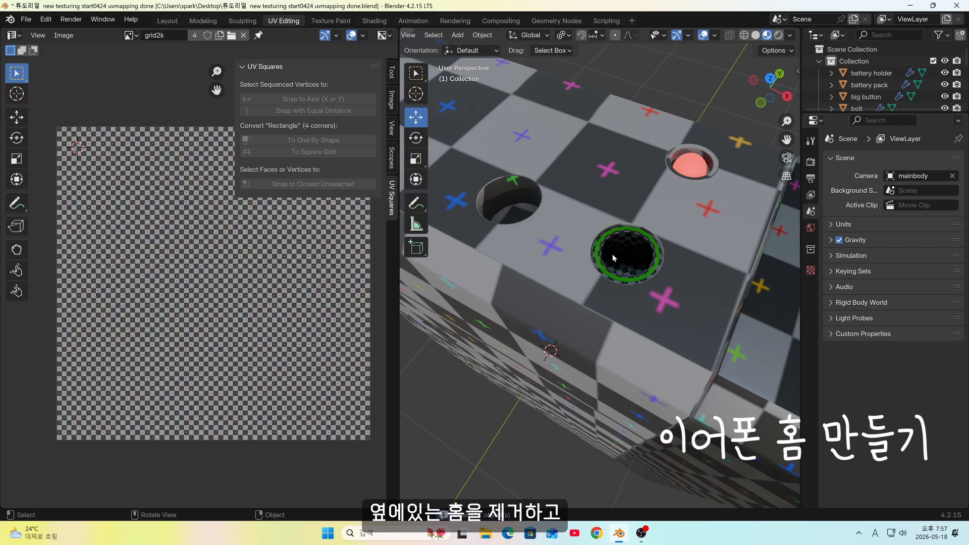
In Edit Mode on the main body, select the empty hole's top edge loop and snap the 3D cursor to its centre
{"action": "left_click", "coordinate": [506, 225]}
{"action": "key", "text": "Tab"}
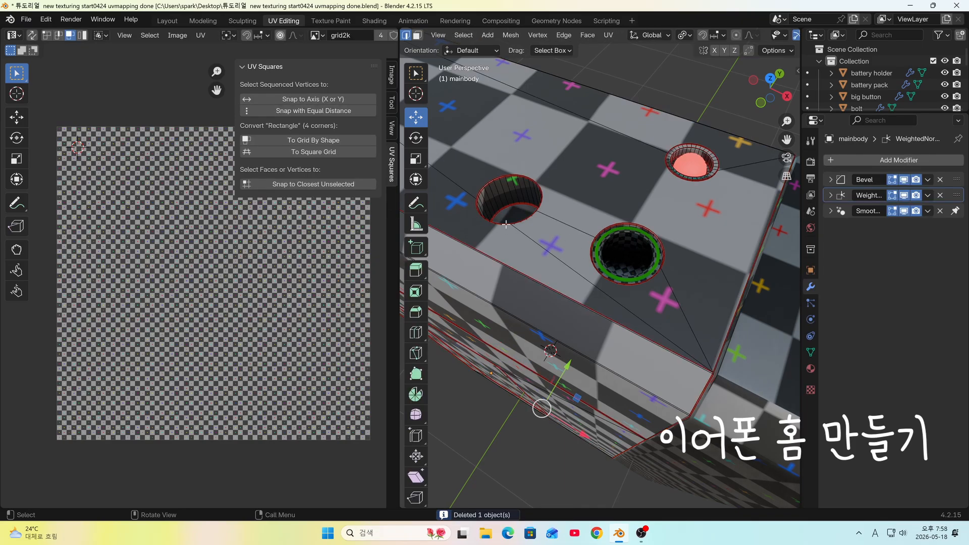
{"action": "scroll", "coordinate": [513, 224], "scroll_direction": "up", "scroll_amount": 1}
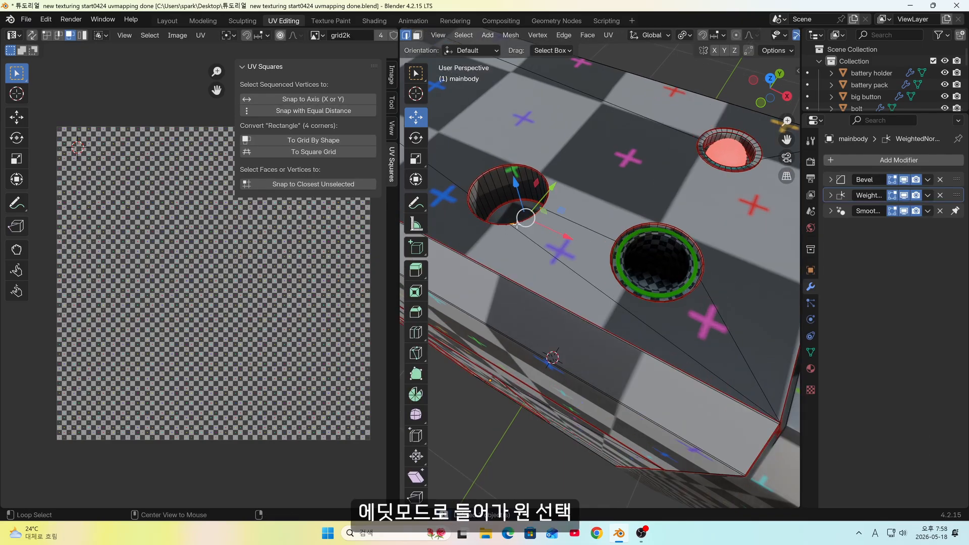
{"action": "left_click", "coordinate": [513, 224], "text": "alt"}
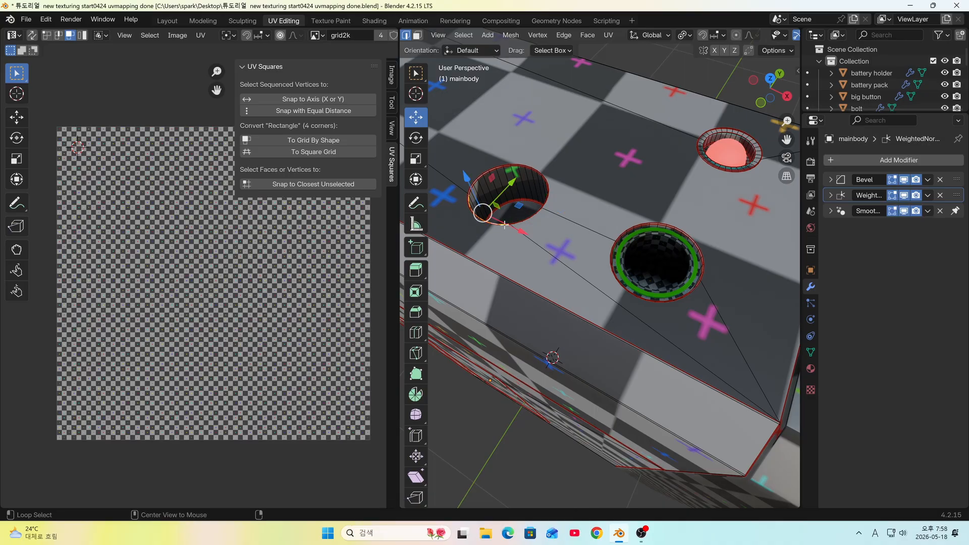
{"action": "scroll", "coordinate": [513, 224], "scroll_direction": "up", "scroll_amount": 3}
{"action": "left_click", "coordinate": [533, 238], "text": "alt+shift"}
{"action": "middle_click_drag", "start_coordinate": [539, 198], "coordinate": [540, 194]}
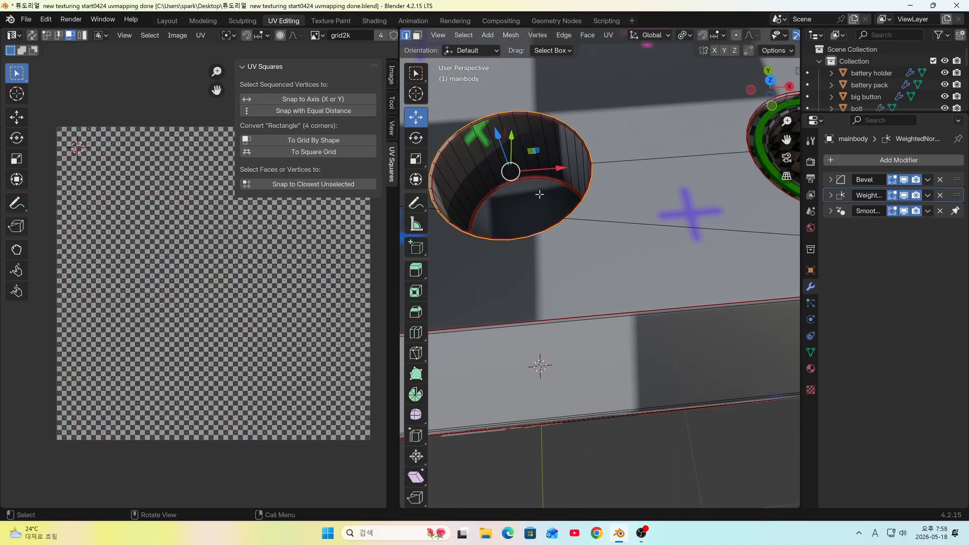
{"action": "key", "text": "shift+s"}
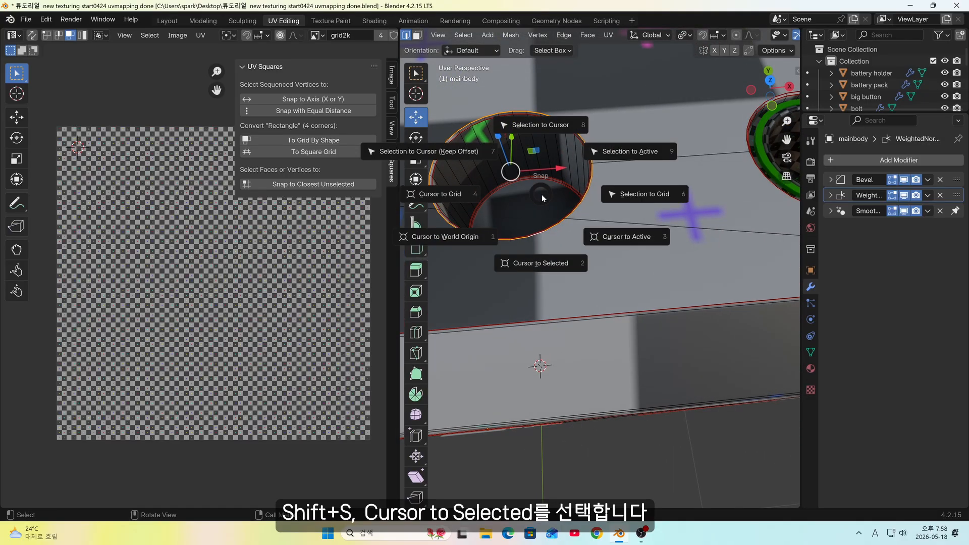
{"action": "left_click", "coordinate": [559, 268]}
{"action": "middle_click_drag", "start_coordinate": [558, 269], "coordinate": [727, 149]}
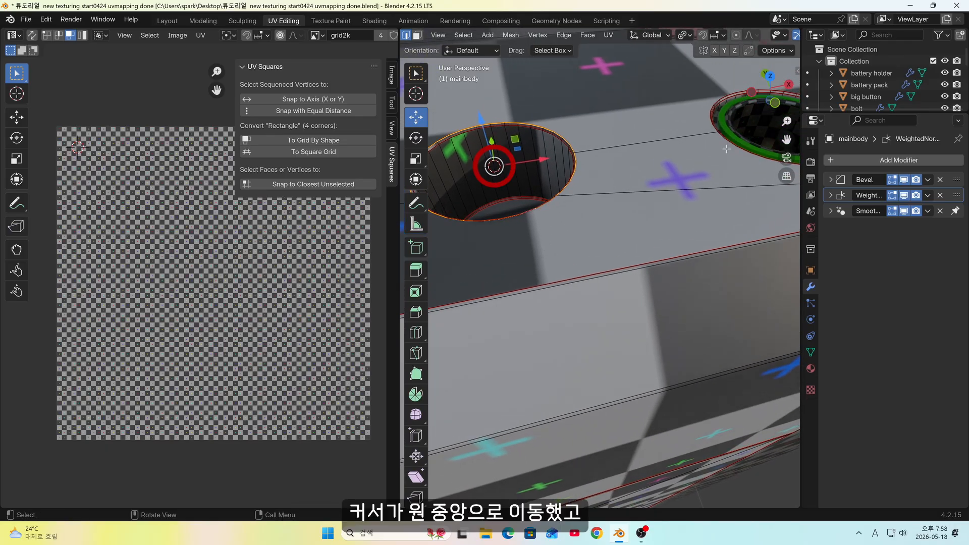
In Object Mode, make a linked duplicate of the unwrapped earphone hole, snap it to the 3D cursor in the empty hole and deselect it
{"action": "key", "text": "Tab"}
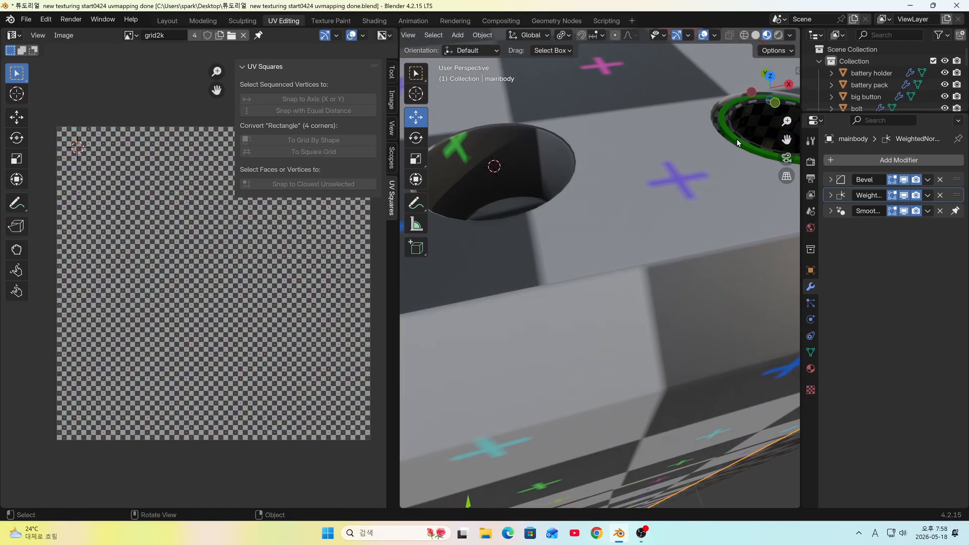
{"action": "left_click", "coordinate": [737, 139]}
{"action": "middle_click_drag", "start_coordinate": [756, 156], "coordinate": [725, 191]}
{"action": "key", "text": "alt+d"}
{"action": "right_click", "coordinate": [684, 178]}
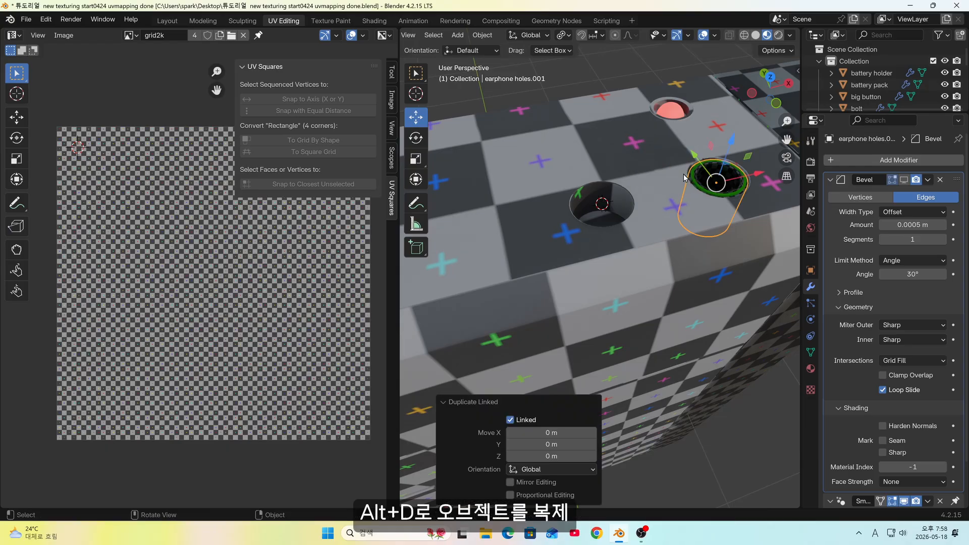
{"action": "key", "text": "shift+s"}
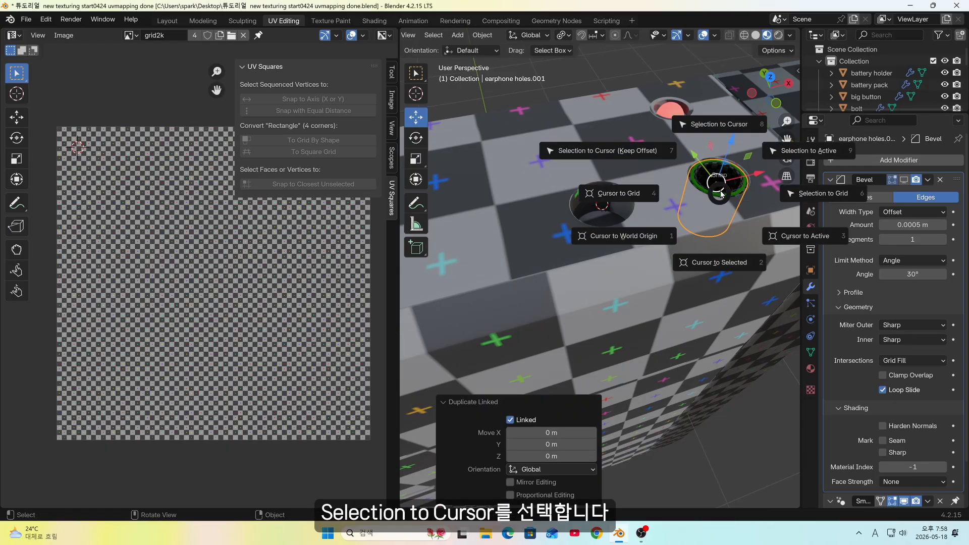
{"action": "left_click", "coordinate": [730, 126]}
{"action": "middle_click_drag", "start_coordinate": [702, 223], "coordinate": [697, 235]}
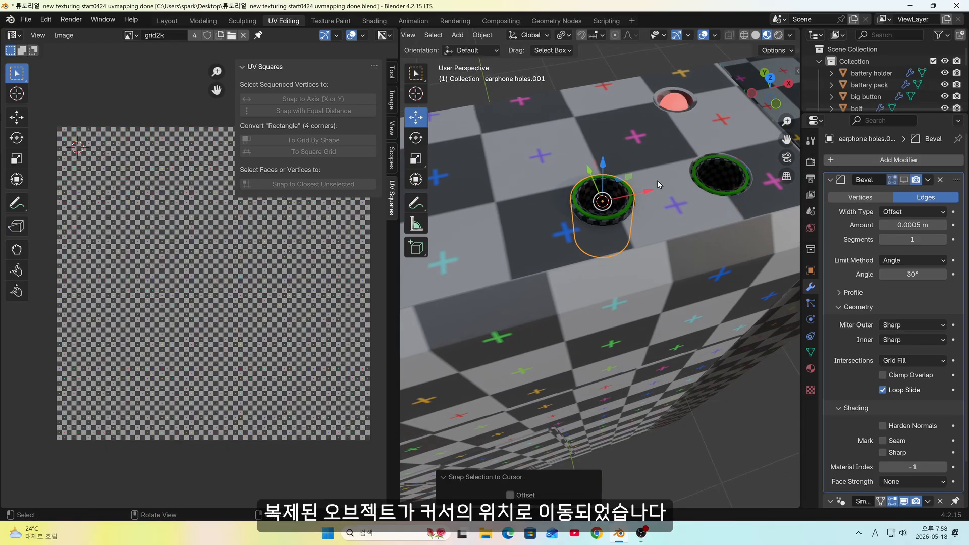
{"action": "middle_click_drag", "start_coordinate": [611, 104], "coordinate": [647, 230], "text": "shift"}
{"action": "key", "text": "alt+a"}
{"action": "scroll", "coordinate": [649, 247], "scroll_direction": "down", "scroll_amount": 4}
{"action": "middle_click_drag", "start_coordinate": [613, 321], "coordinate": [738, 160], "text": "shift"}
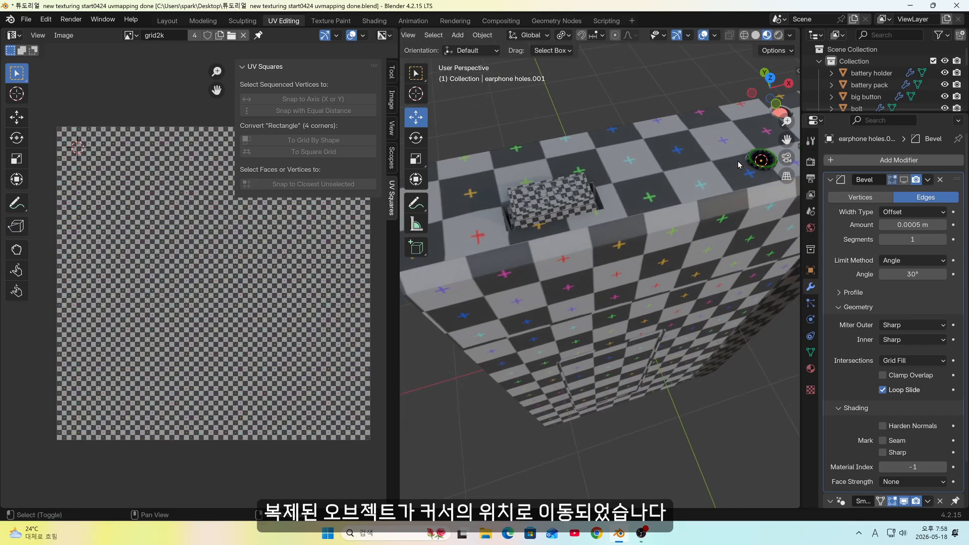
Select the plastic glass window on the front of the cassette player and isolate it in local view
{"action": "middle_click_drag", "start_coordinate": [562, 212], "coordinate": [584, 195]}
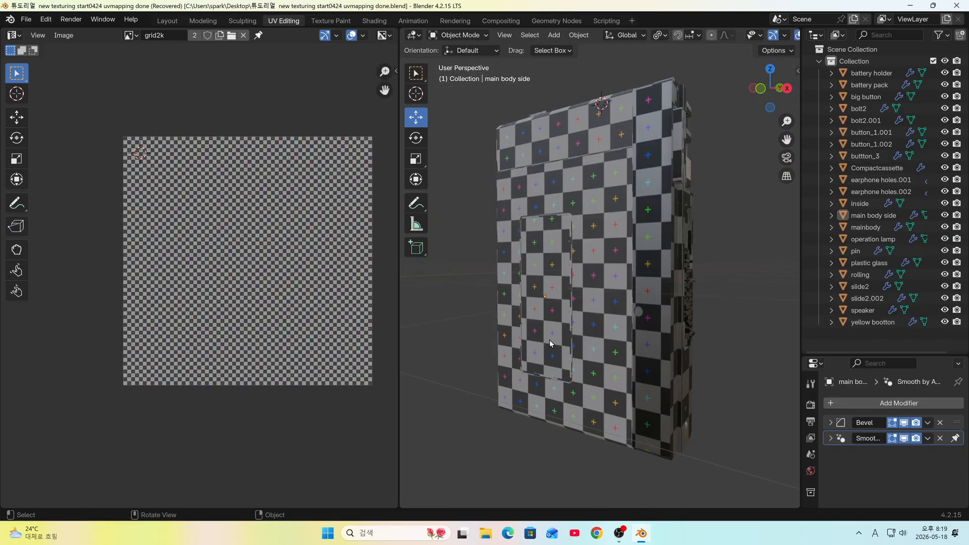
{"action": "key", "text": "KP_1"}
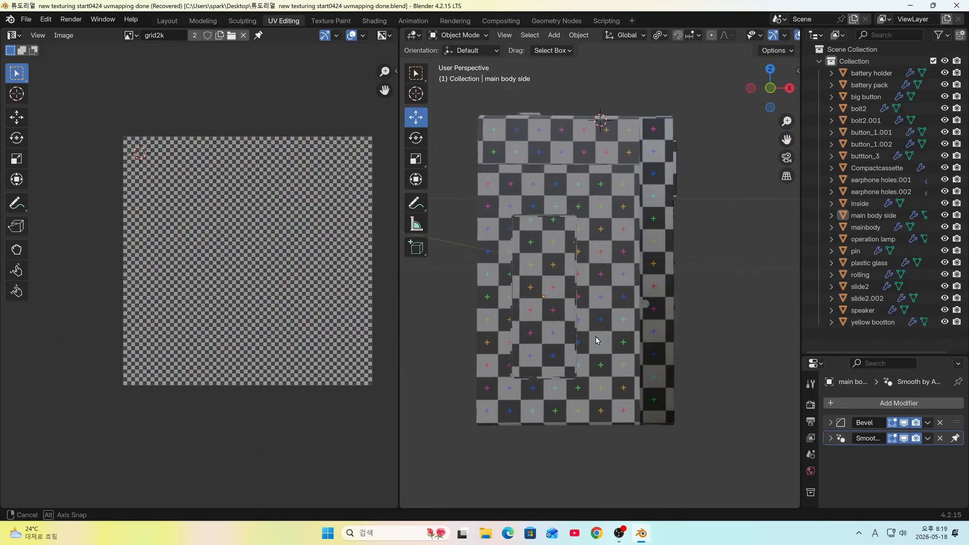
{"action": "left_click", "coordinate": [543, 334]}
{"action": "middle_click_drag", "start_coordinate": [544, 334], "coordinate": [585, 341]}
{"action": "key", "text": "Tab"}
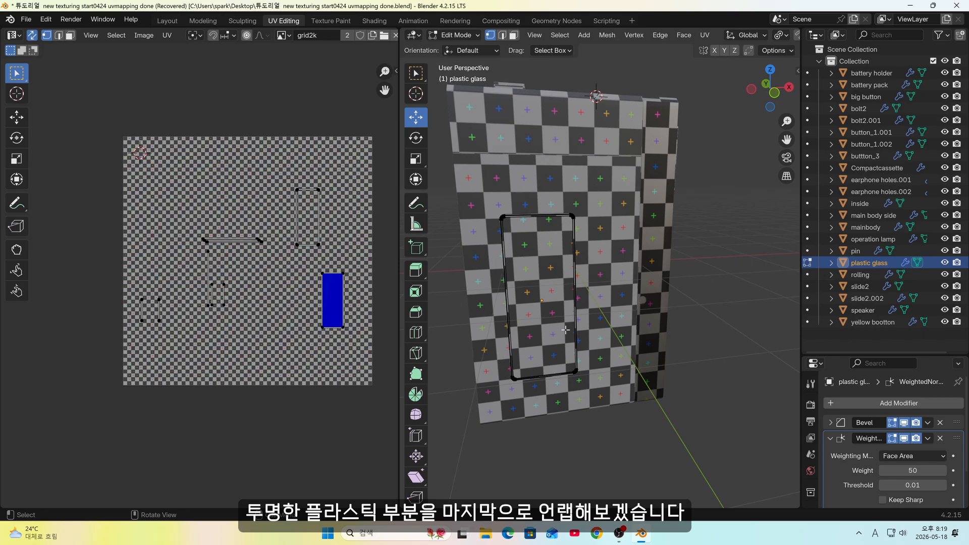
{"action": "key", "text": "Tab"}
{"action": "middle_click_drag", "start_coordinate": [565, 331], "coordinate": [566, 334]}
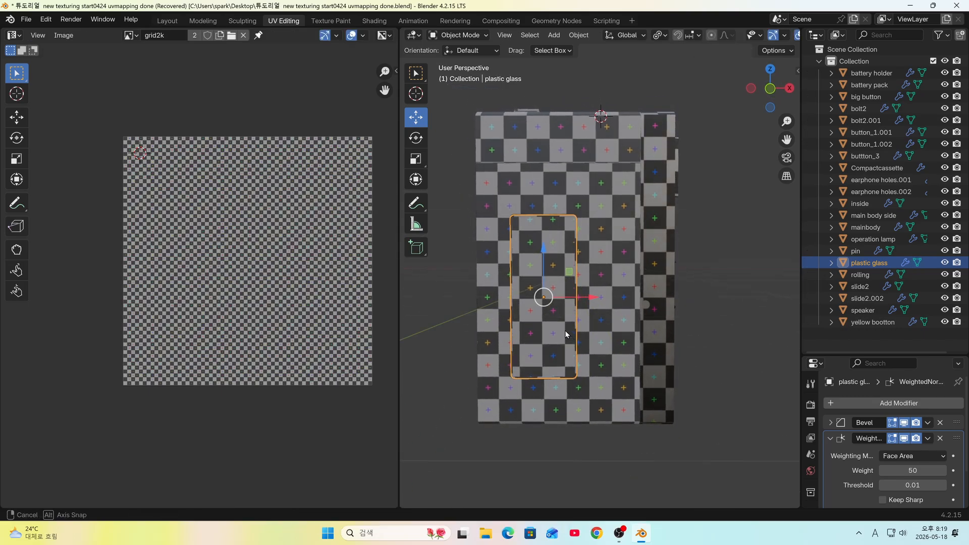
{"action": "key", "text": "KP_Divide"}
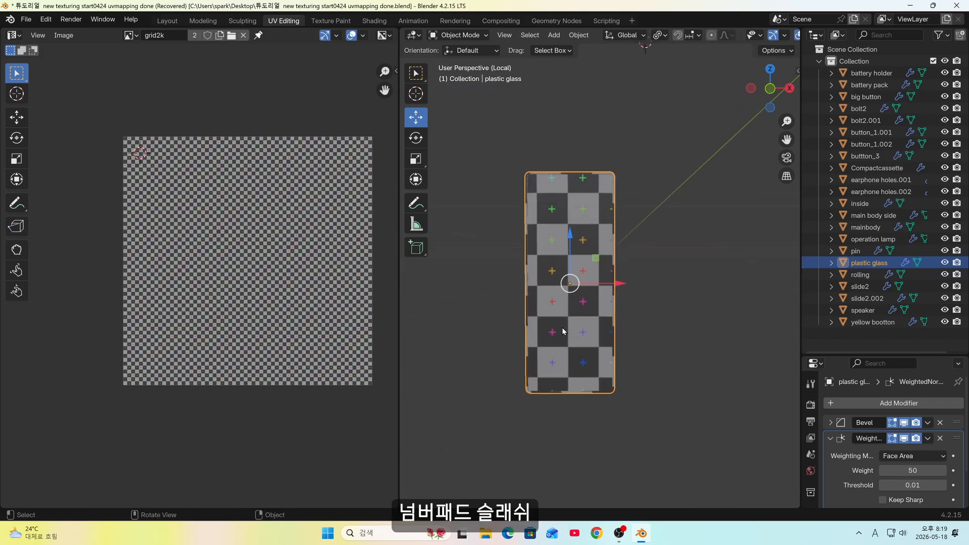
In Edit Mode, select the outer perimeter edge loop of the plastic glass and mark it as a seam
{"action": "middle_click_drag", "start_coordinate": [562, 331], "coordinate": [635, 289]}
{"action": "middle_click_drag", "start_coordinate": [658, 192], "coordinate": [698, 246]}
{"action": "key", "text": "Tab"}
{"action": "scroll", "coordinate": [570, 168], "scroll_direction": "up", "scroll_amount": 4}
{"action": "key", "text": "2"}
{"action": "middle_click_drag", "start_coordinate": [541, 139], "coordinate": [647, 137]}
{"action": "left_click", "coordinate": [567, 122], "text": "alt"}
{"action": "middle_click_drag", "start_coordinate": [614, 270], "coordinate": [633, 346]}
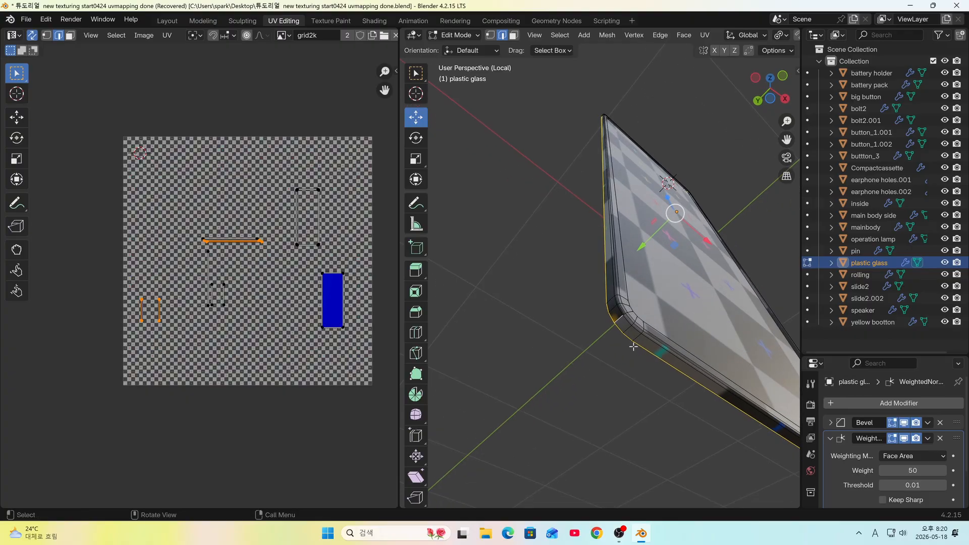
{"action": "key", "text": "u"}
{"action": "left_click", "coordinate": [608, 465]}
Select the whole plastic glass mesh and unwrap it with the Angle Based method and a 0.001 margin
{"action": "key", "text": "a"}
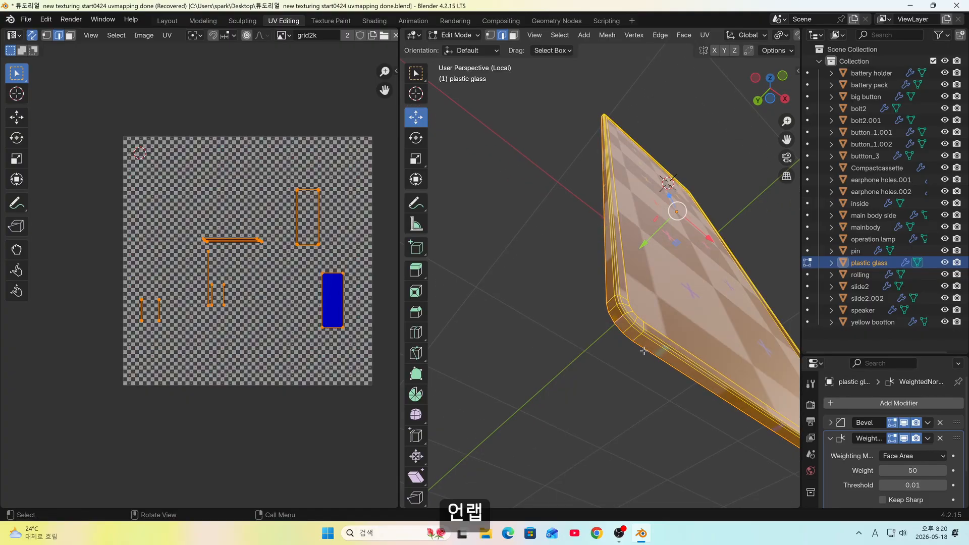
{"action": "key", "text": "u"}
{"action": "left_click", "coordinate": [600, 230]}
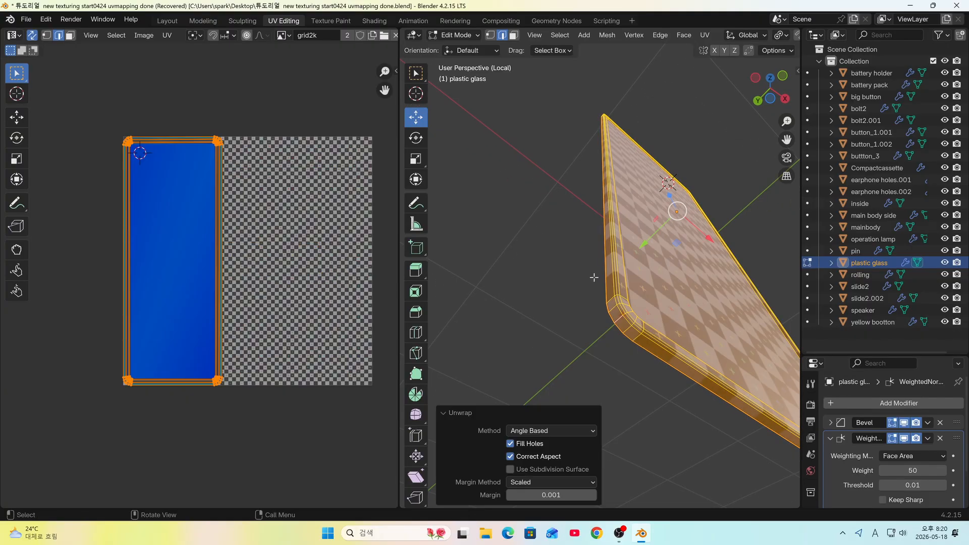
{"action": "key", "text": "Tab"}
{"action": "key", "text": "Tab"}
{"action": "middle_click_drag", "start_coordinate": [188, 236], "coordinate": [195, 258]}
{"action": "scroll", "coordinate": [195, 257], "scroll_direction": "up", "scroll_amount": 2}
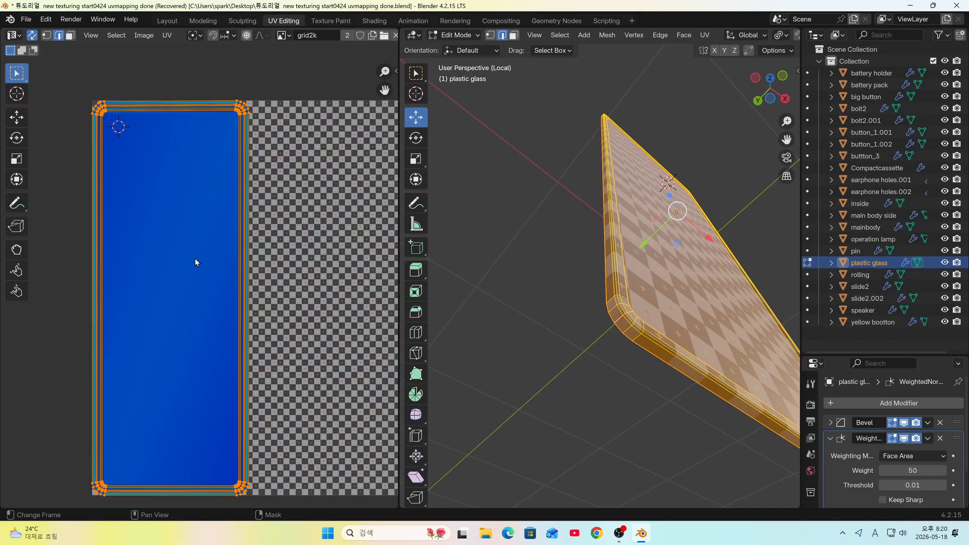
{"action": "scroll", "coordinate": [195, 259], "scroll_direction": "down", "scroll_amount": 1}
{"action": "scroll", "coordinate": [688, 331], "scroll_direction": "up", "scroll_amount": 2}
{"action": "scroll", "coordinate": [688, 331], "scroll_direction": "down", "scroll_amount": 3}
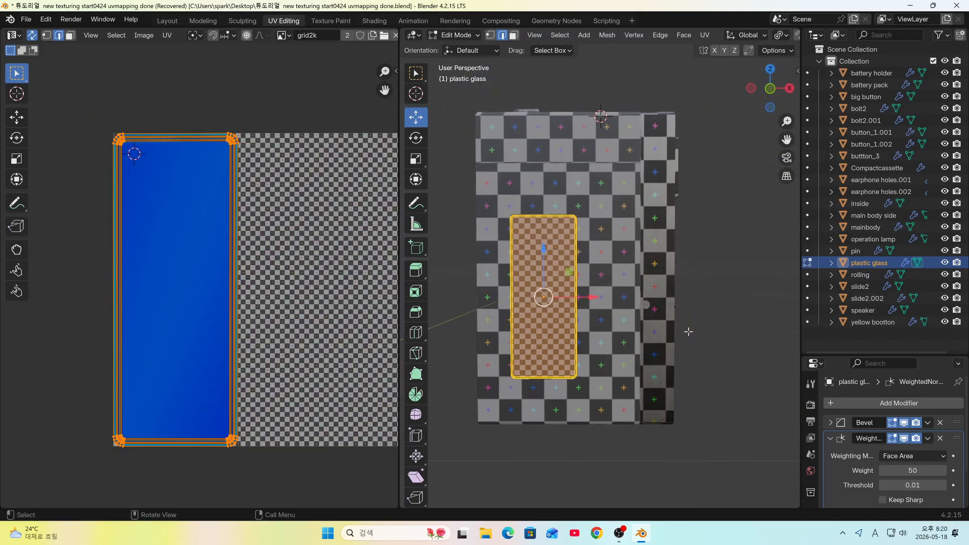
Outside the isolated view, open all parts together in Edit Mode, select everything and average the UV islands' scale
{"action": "key", "text": "Tab"}
{"action": "key", "text": "a"}
{"action": "middle_click_drag", "start_coordinate": [511, 259], "coordinate": [604, 319]}
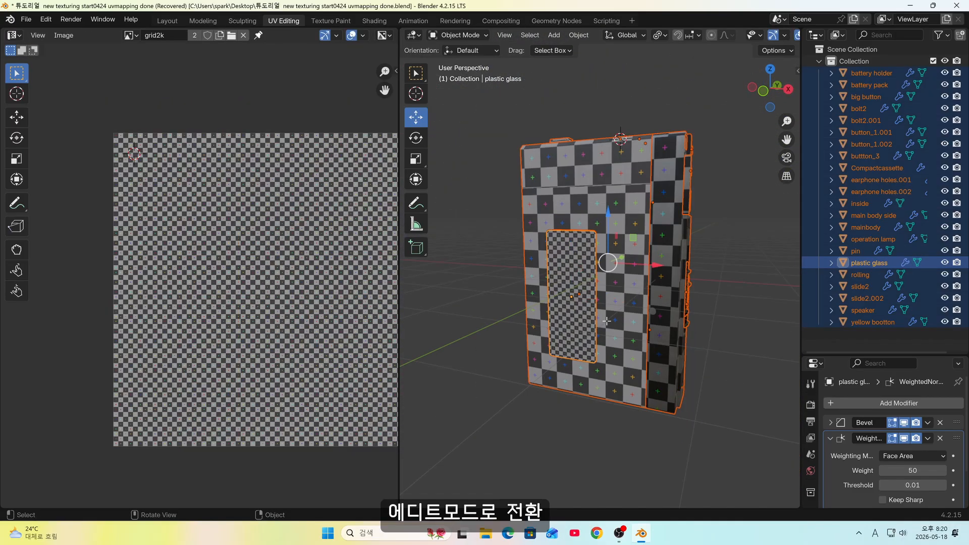
{"action": "key", "text": "Tab"}
{"action": "key", "text": "a"}
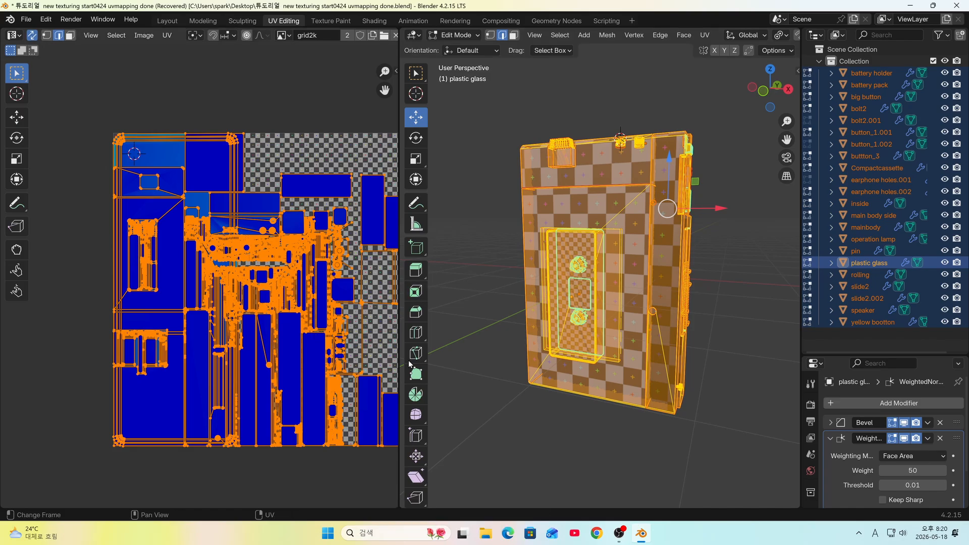
{"action": "left_click", "coordinate": [167, 36]}
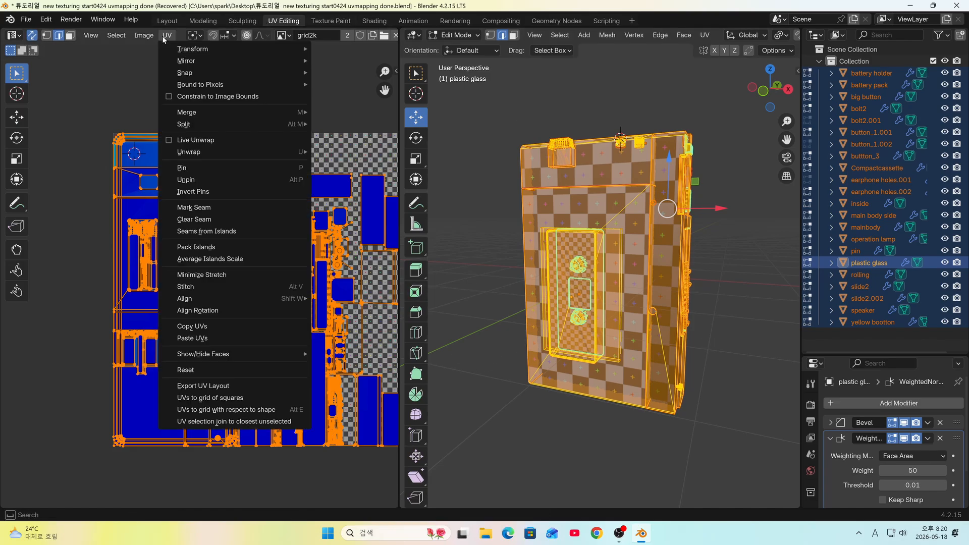
{"action": "left_click", "coordinate": [212, 259]}
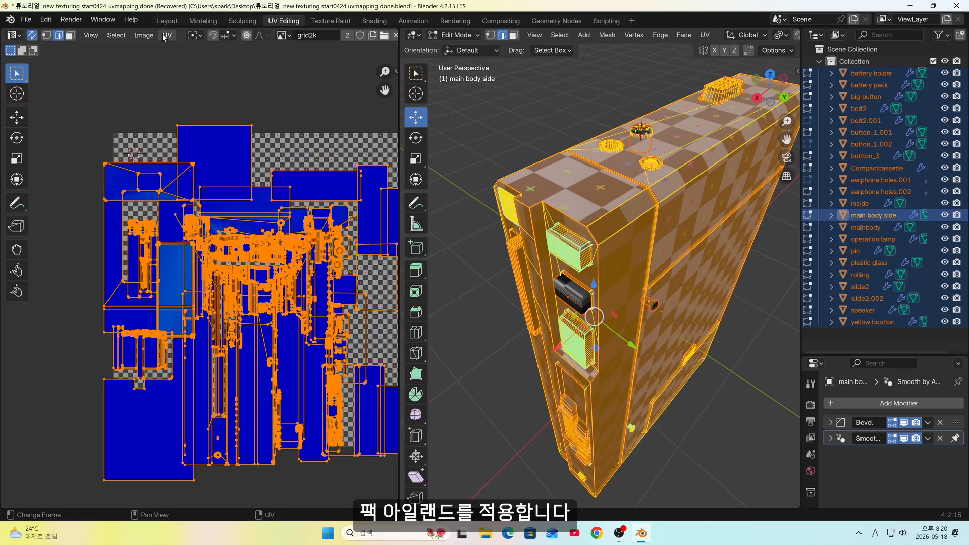
Pack all UV islands using Exact Shape (Concave) with scaling and any rotation allowed, a scaled margin of 0.001 and Closest UDIM
{"action": "left_click", "coordinate": [167, 36]}
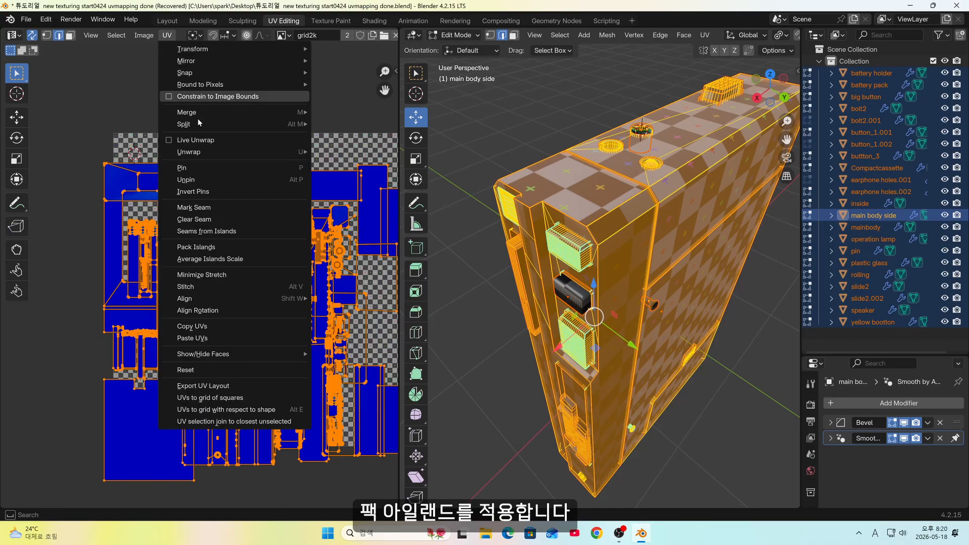
{"action": "left_click", "coordinate": [228, 247]}
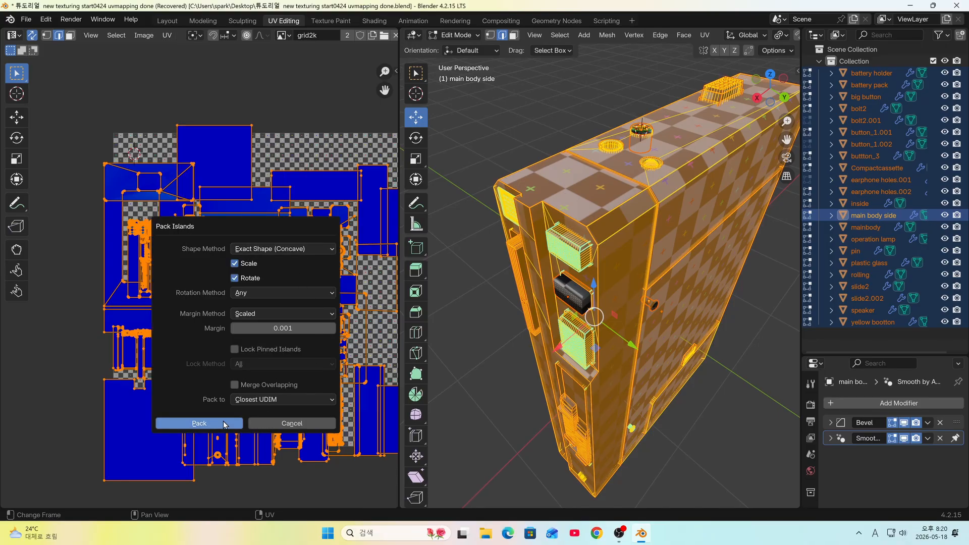
{"action": "left_click", "coordinate": [225, 424]}
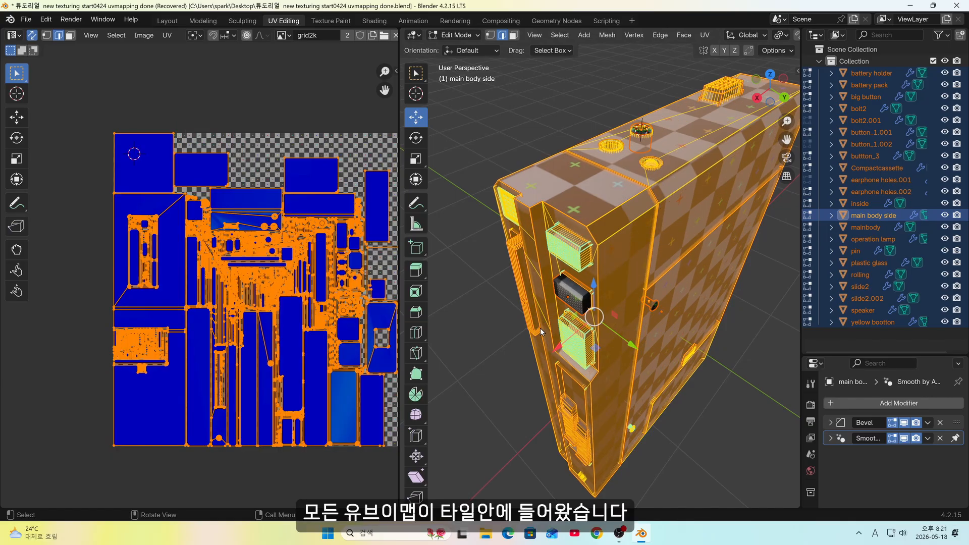
{"action": "middle_click_drag", "start_coordinate": [541, 329], "coordinate": [486, 271]}
{"action": "scroll", "coordinate": [609, 272], "scroll_direction": "up", "scroll_amount": 4}
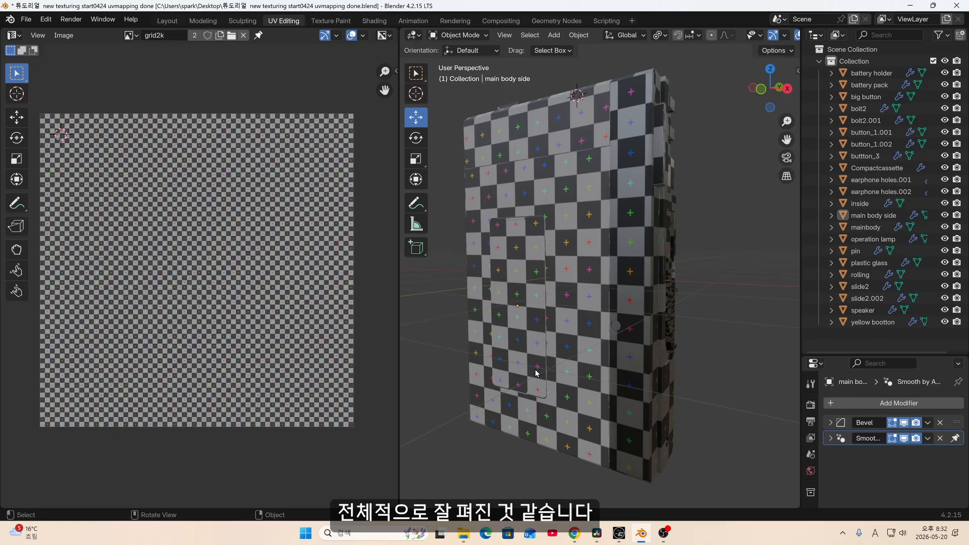
{"action": "middle_click_drag", "start_coordinate": [541, 375], "coordinate": [621, 306]}
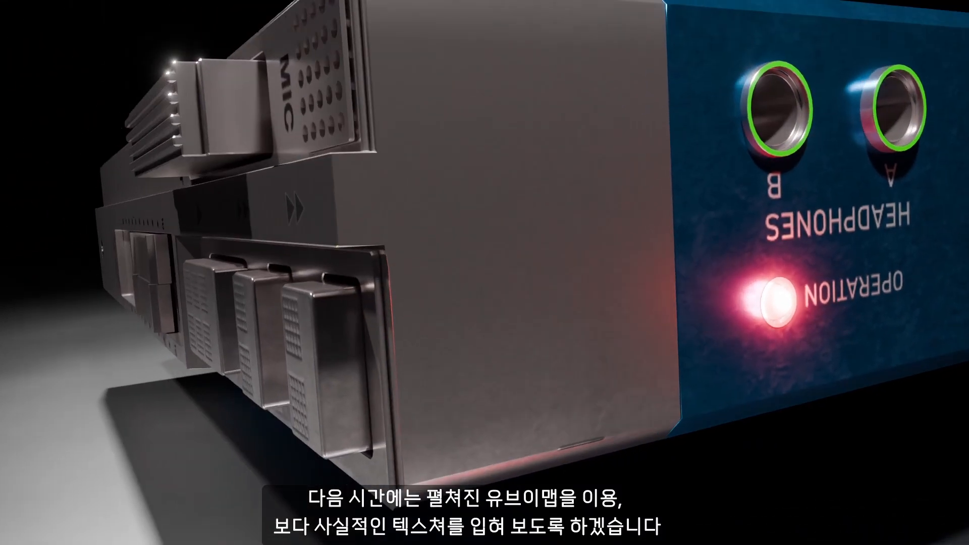